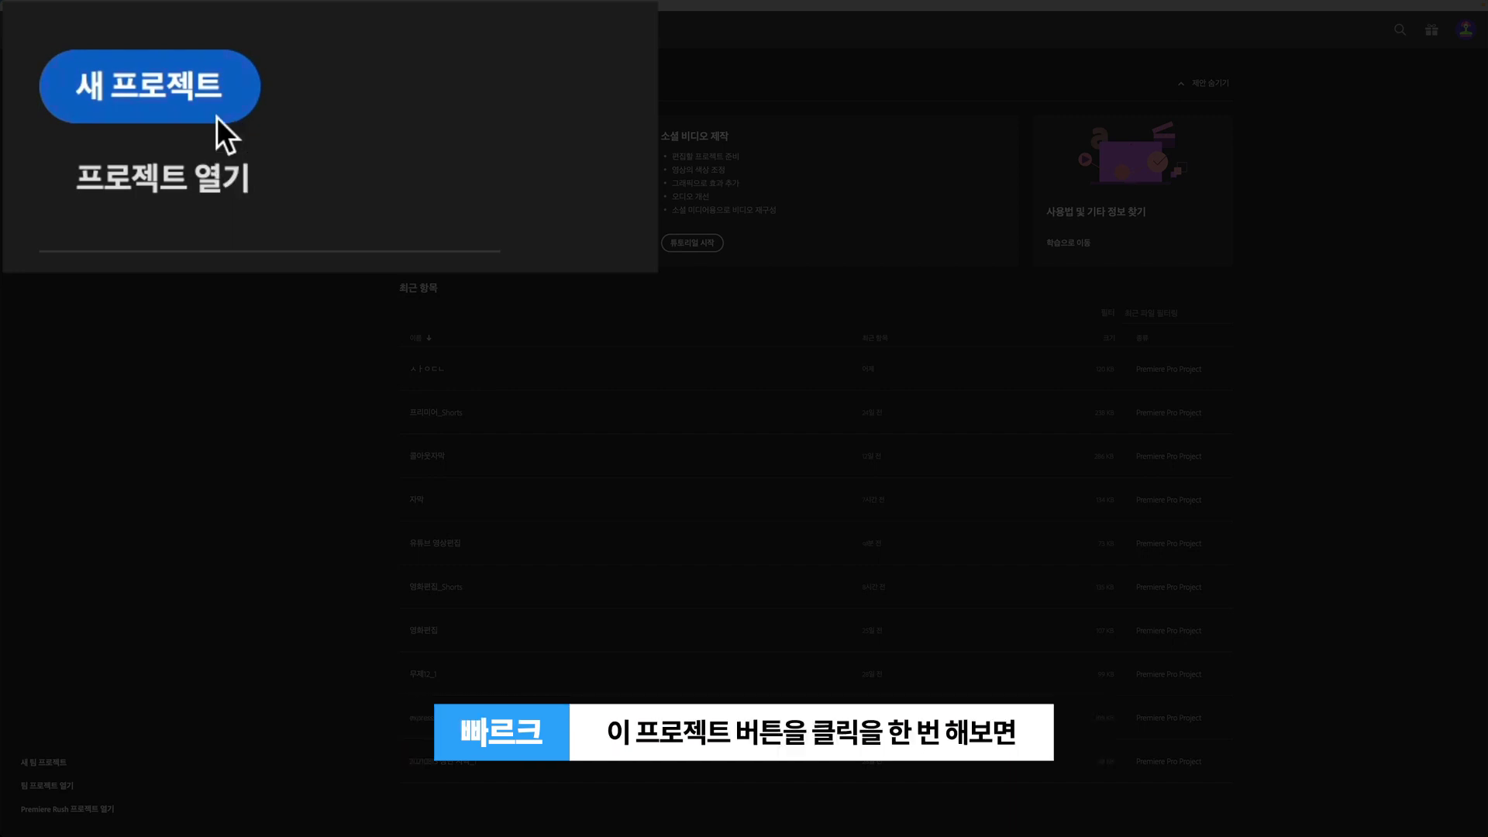
Create the project '프리미어프로2023 영상편집' in the 프리미어프로 2023 영상편집 folder without importing any media
{"action": "left_click", "coordinate": [216, 118]}
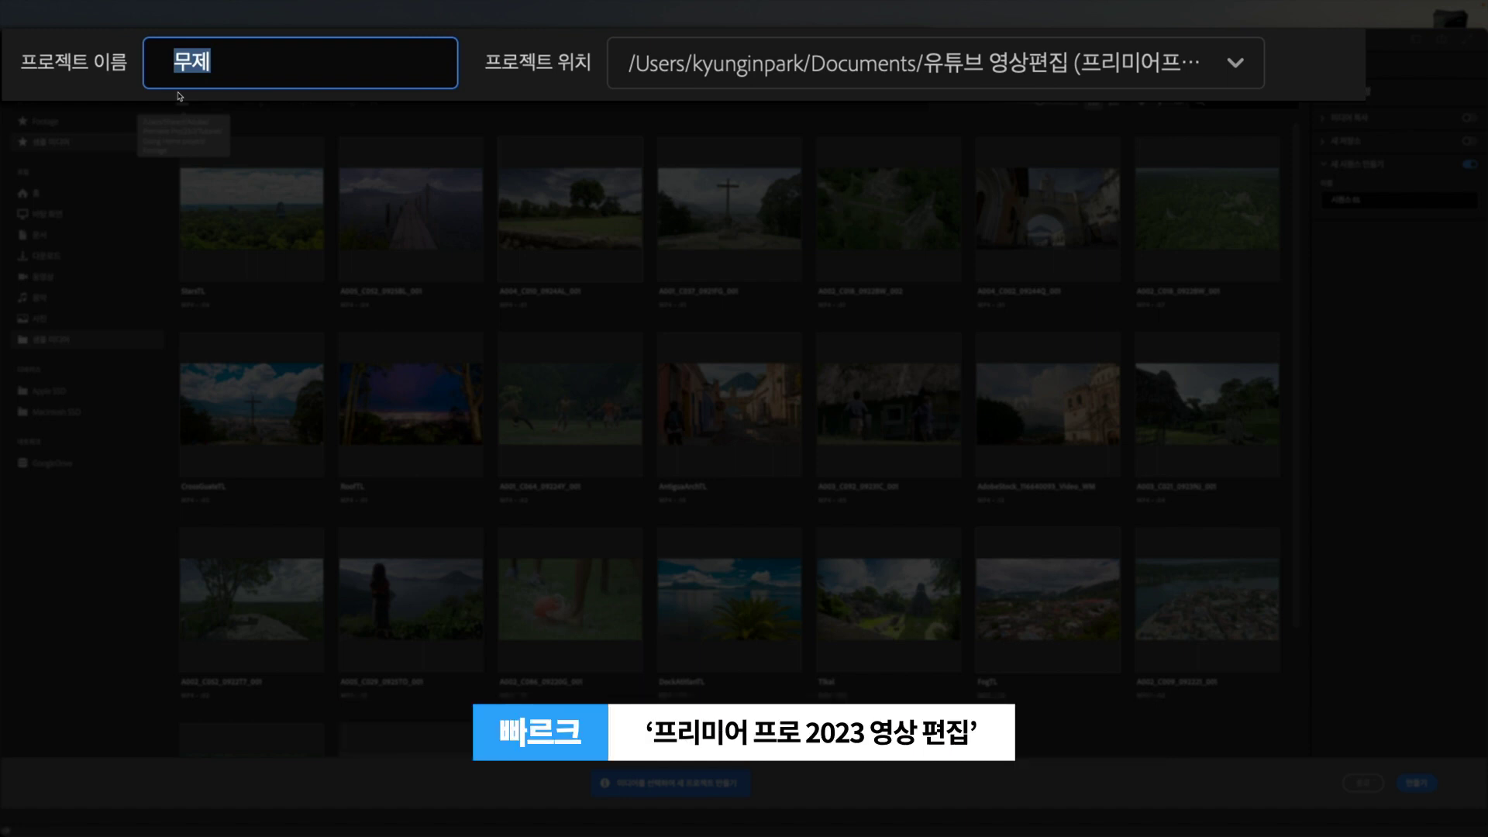
{"action": "type", "text": "프리미어프로2023 영상피편집"}
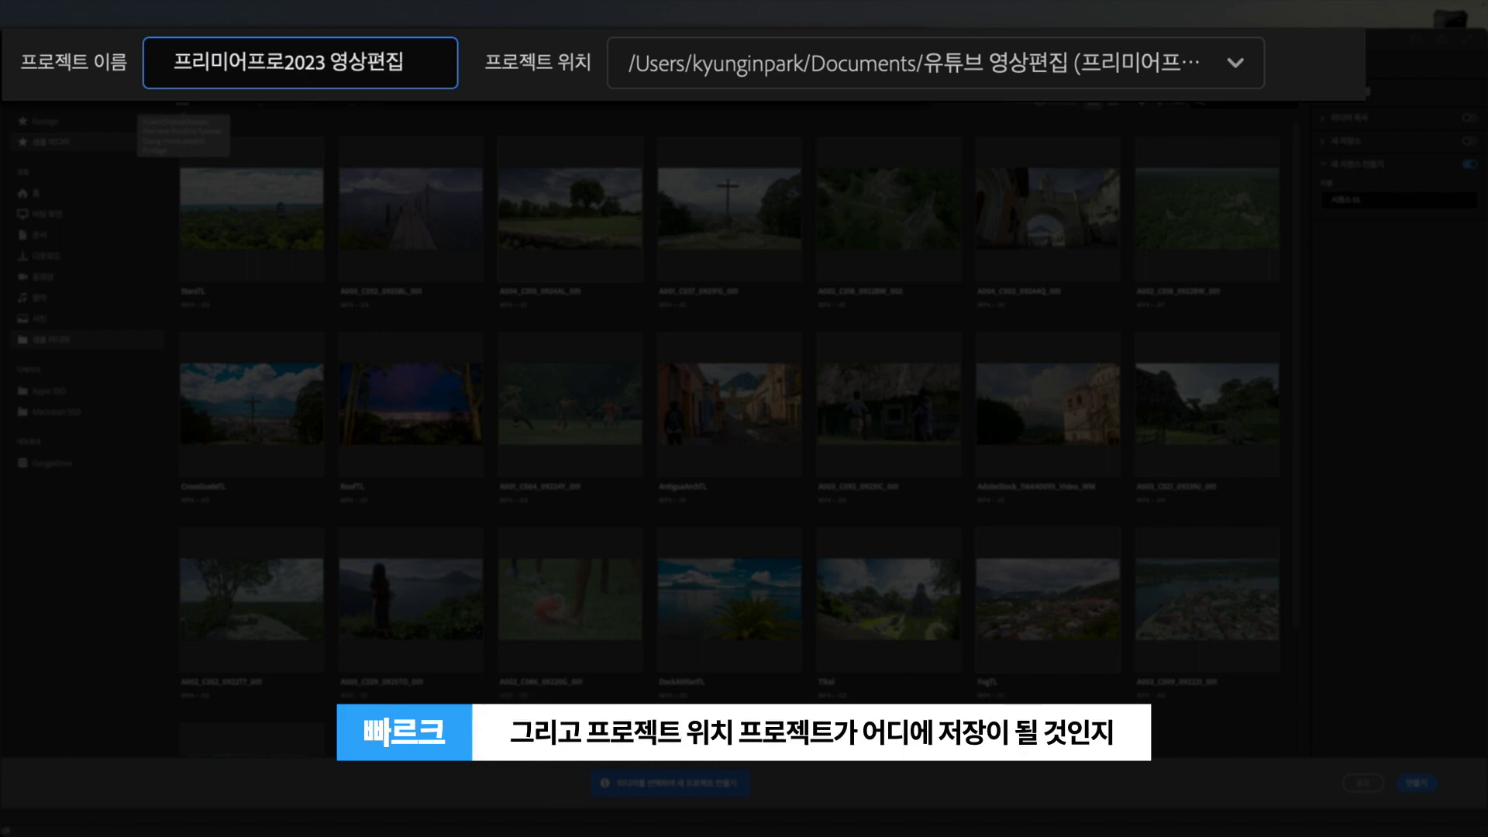
{"action": "left_click", "coordinate": [1263, 73]}
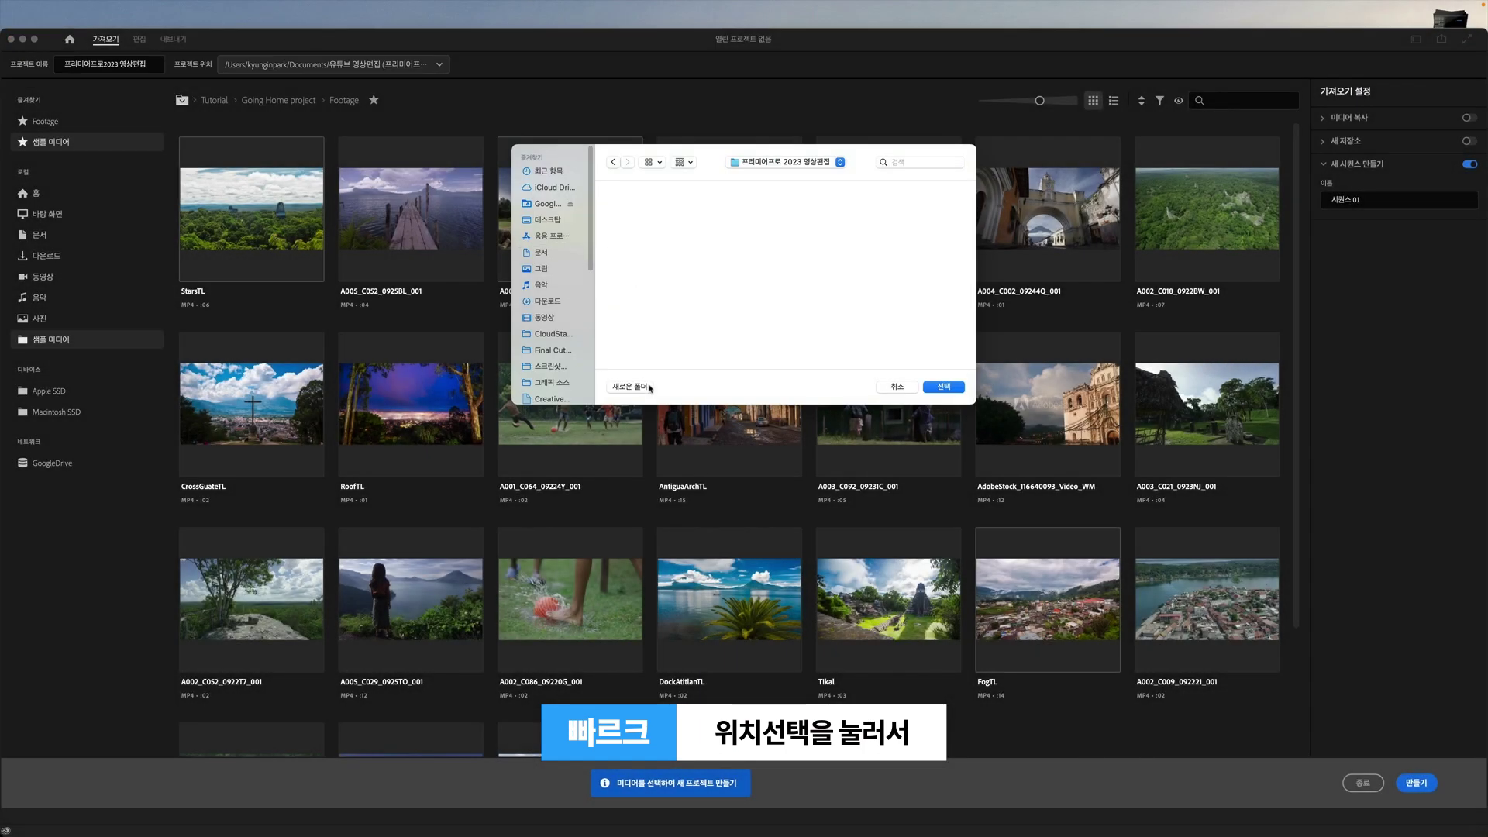
{"action": "left_click", "coordinate": [943, 386]}
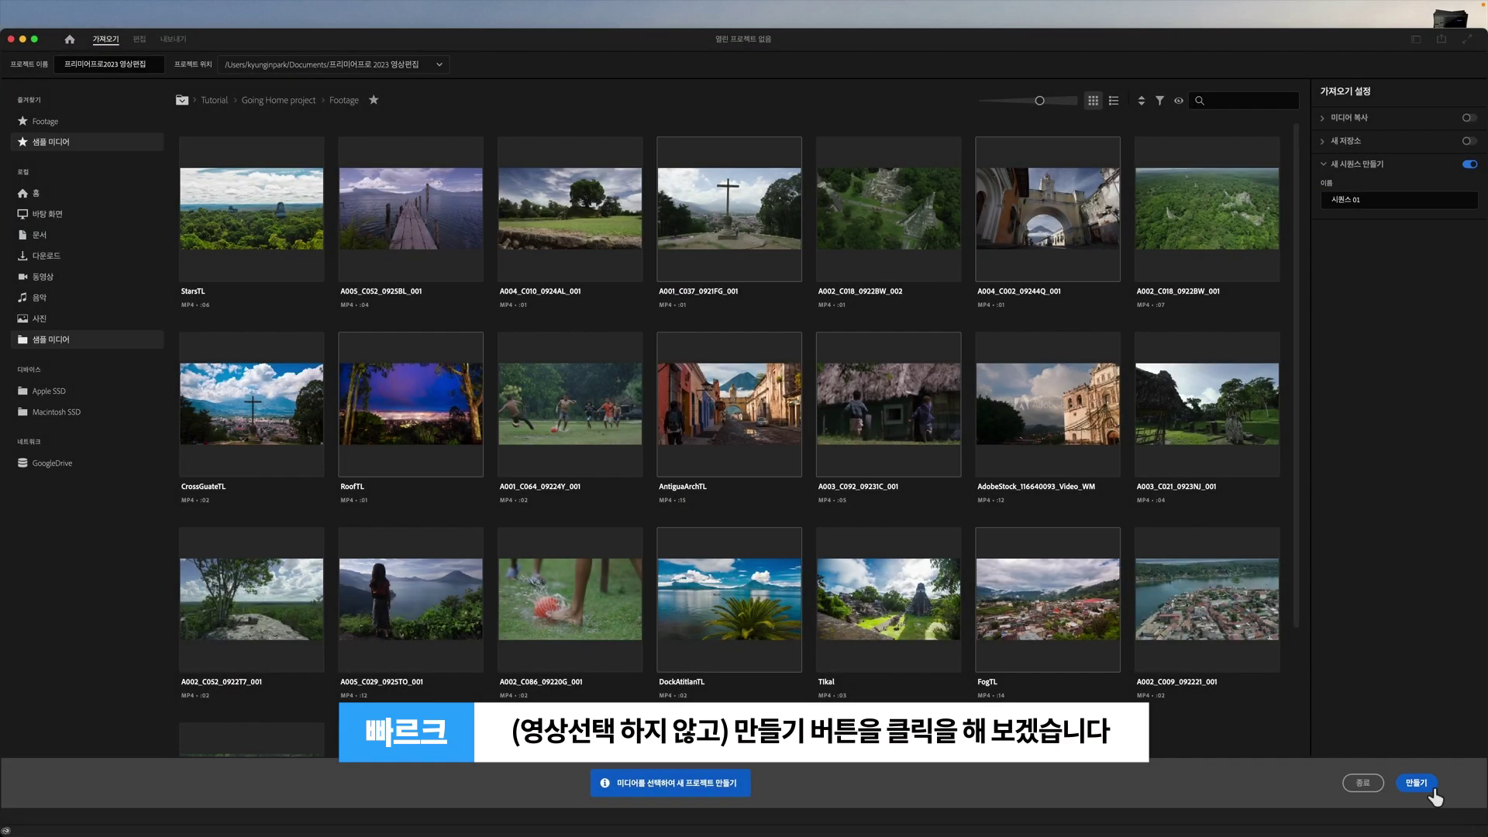
{"action": "left_click", "coordinate": [1434, 800]}
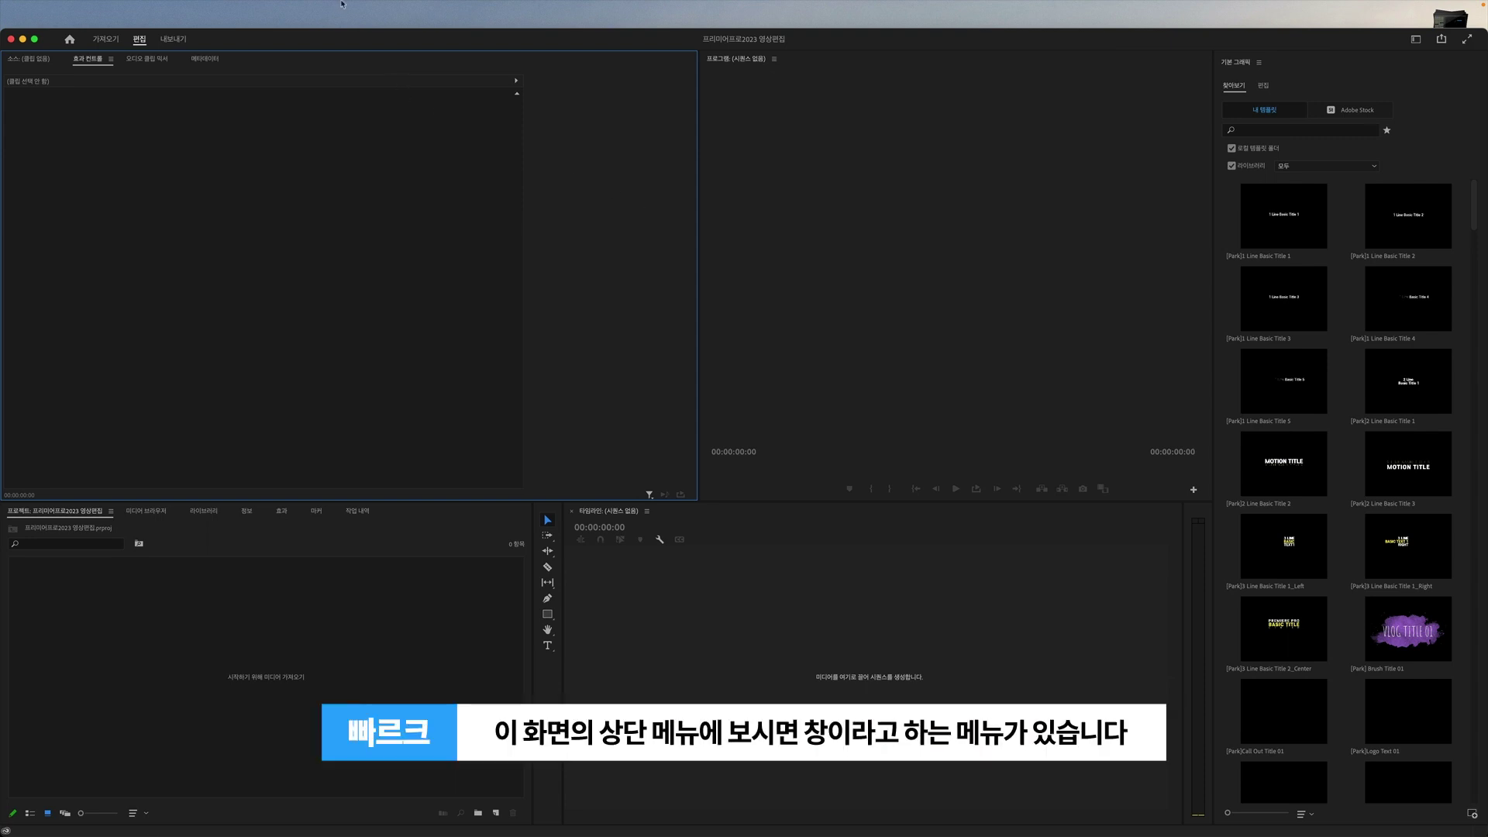
Switch the active workspace to 편집
{"action": "left_click", "coordinate": [182, 13]}
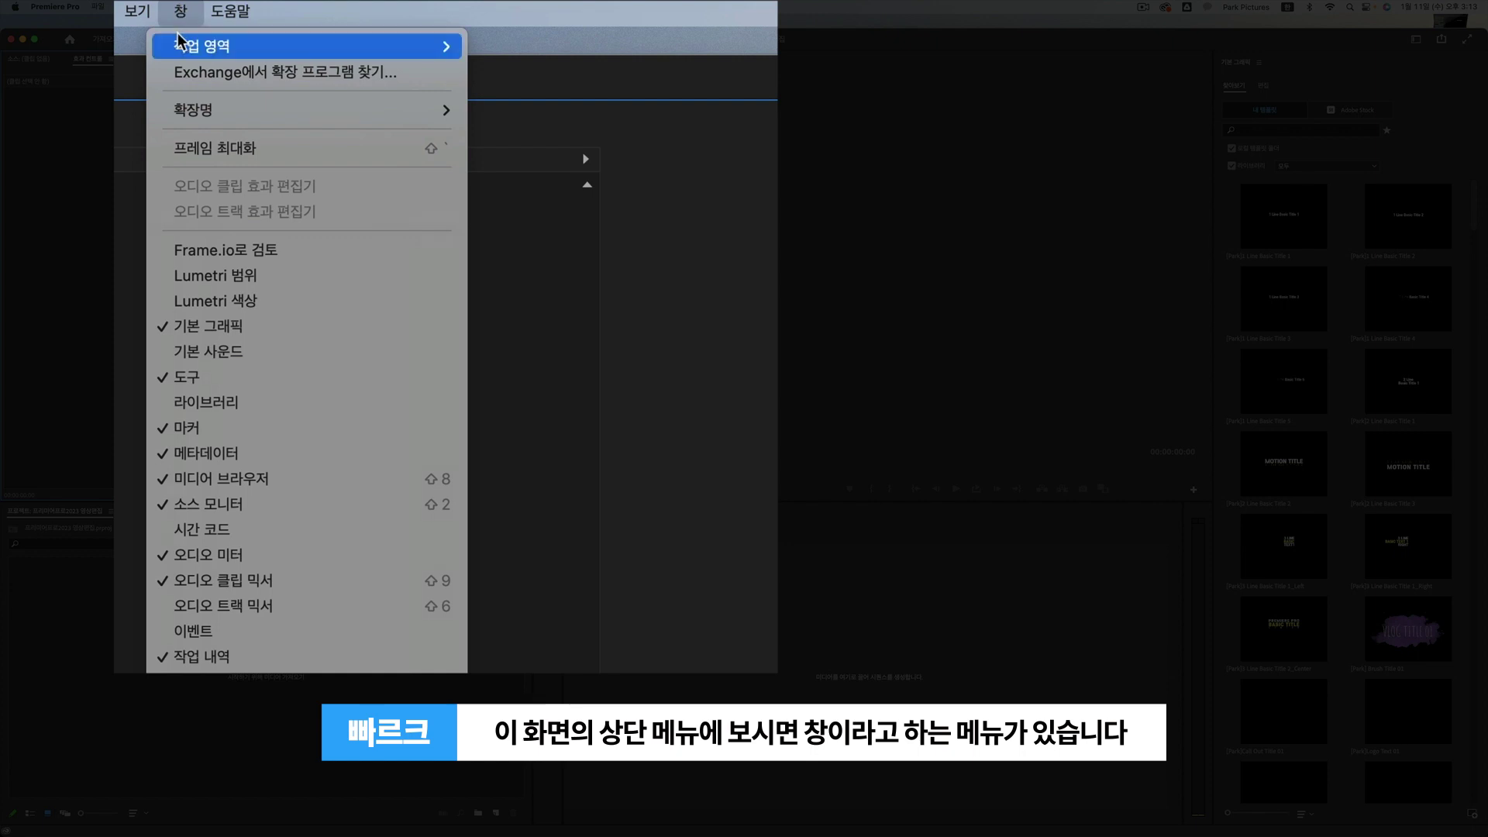
{"action": "mouse_move", "coordinate": [178, 39]}
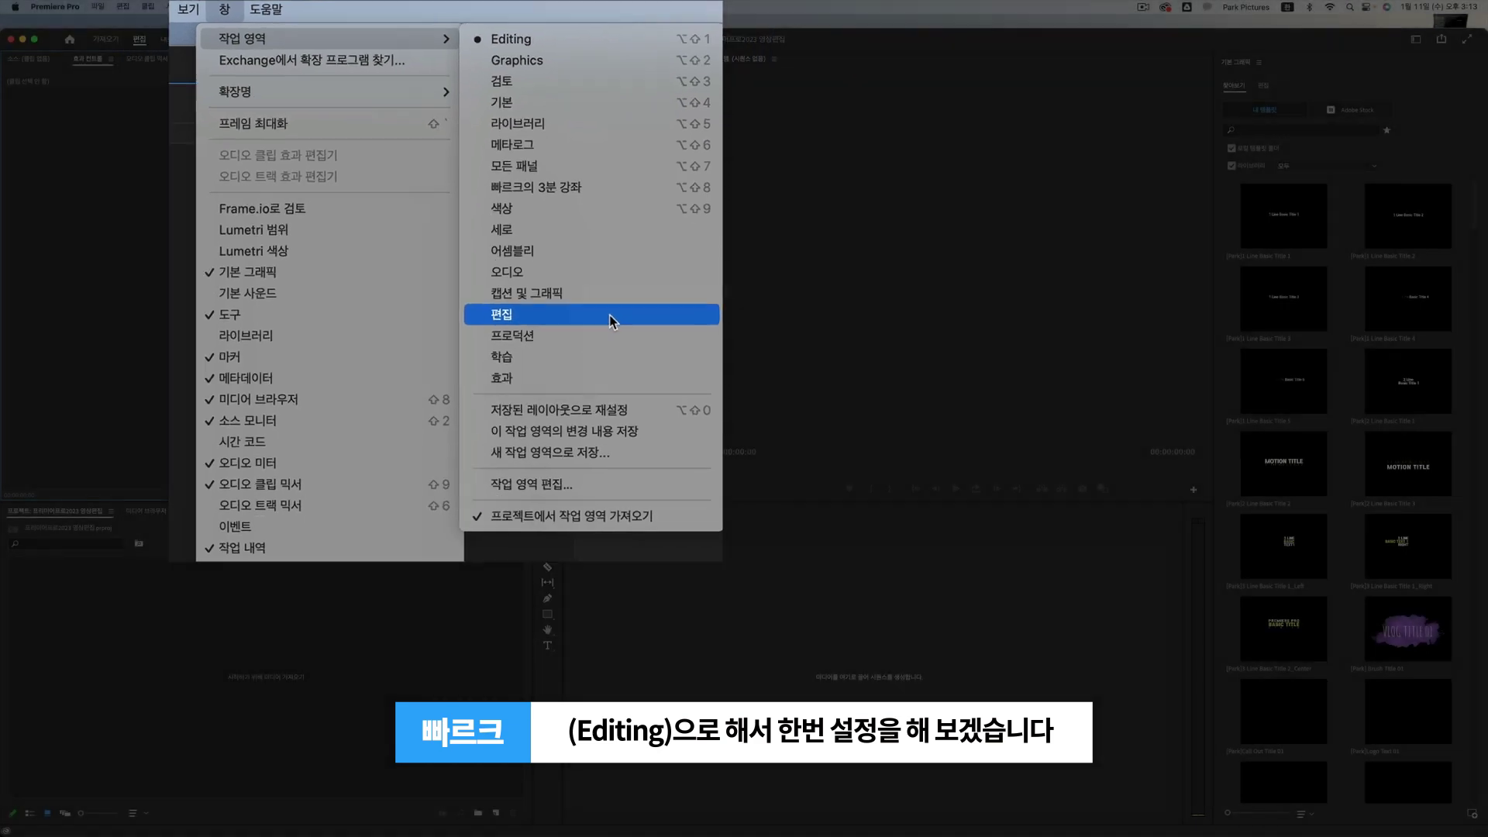
{"action": "left_click", "coordinate": [642, 377]}
Reset the 편집 workspace to its saved layout
{"action": "left_click", "coordinate": [313, 6]}
{"action": "mouse_move", "coordinate": [321, 29]}
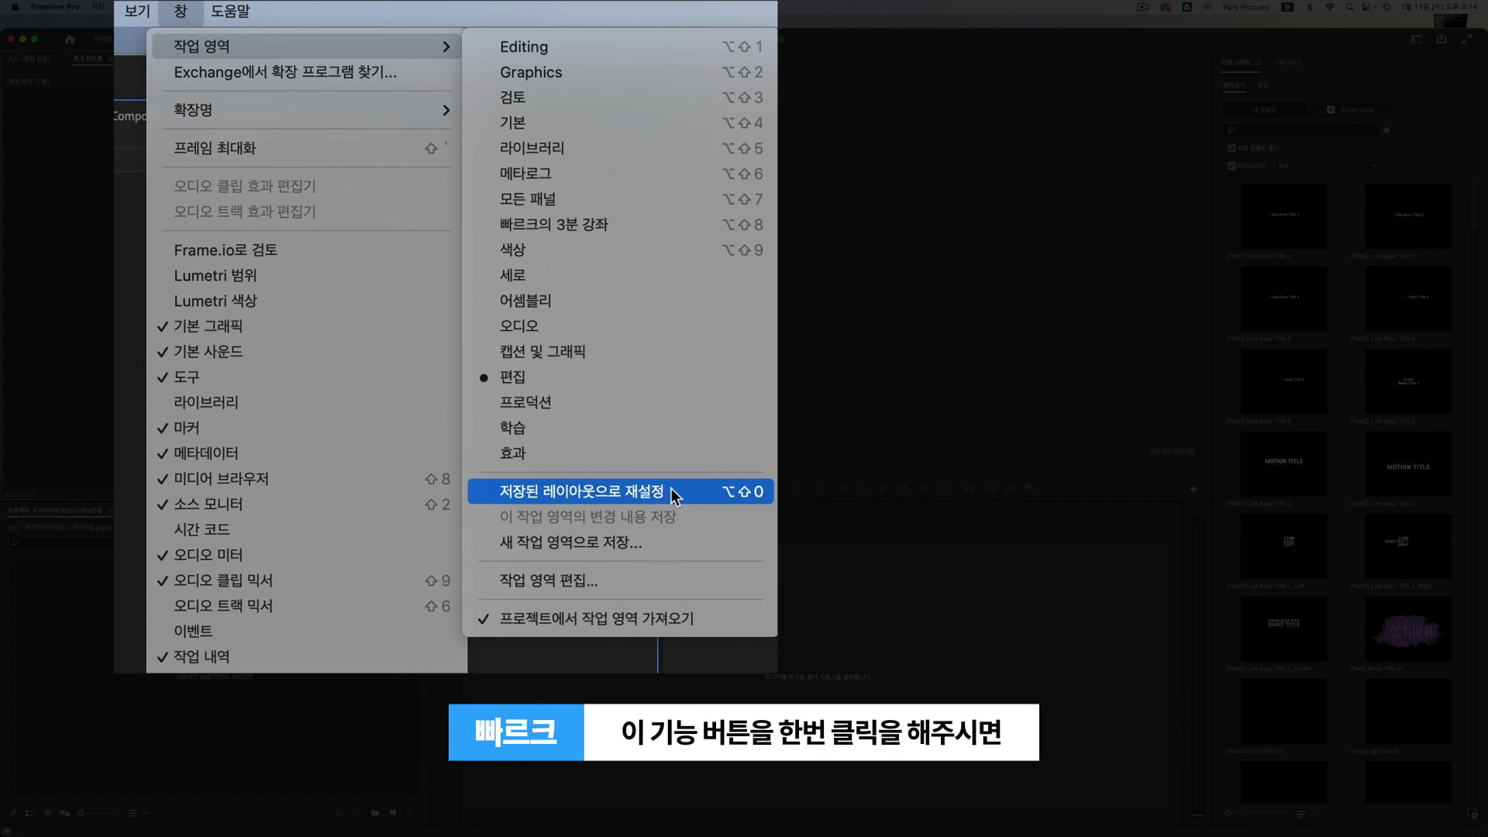
{"action": "left_click", "coordinate": [672, 488]}
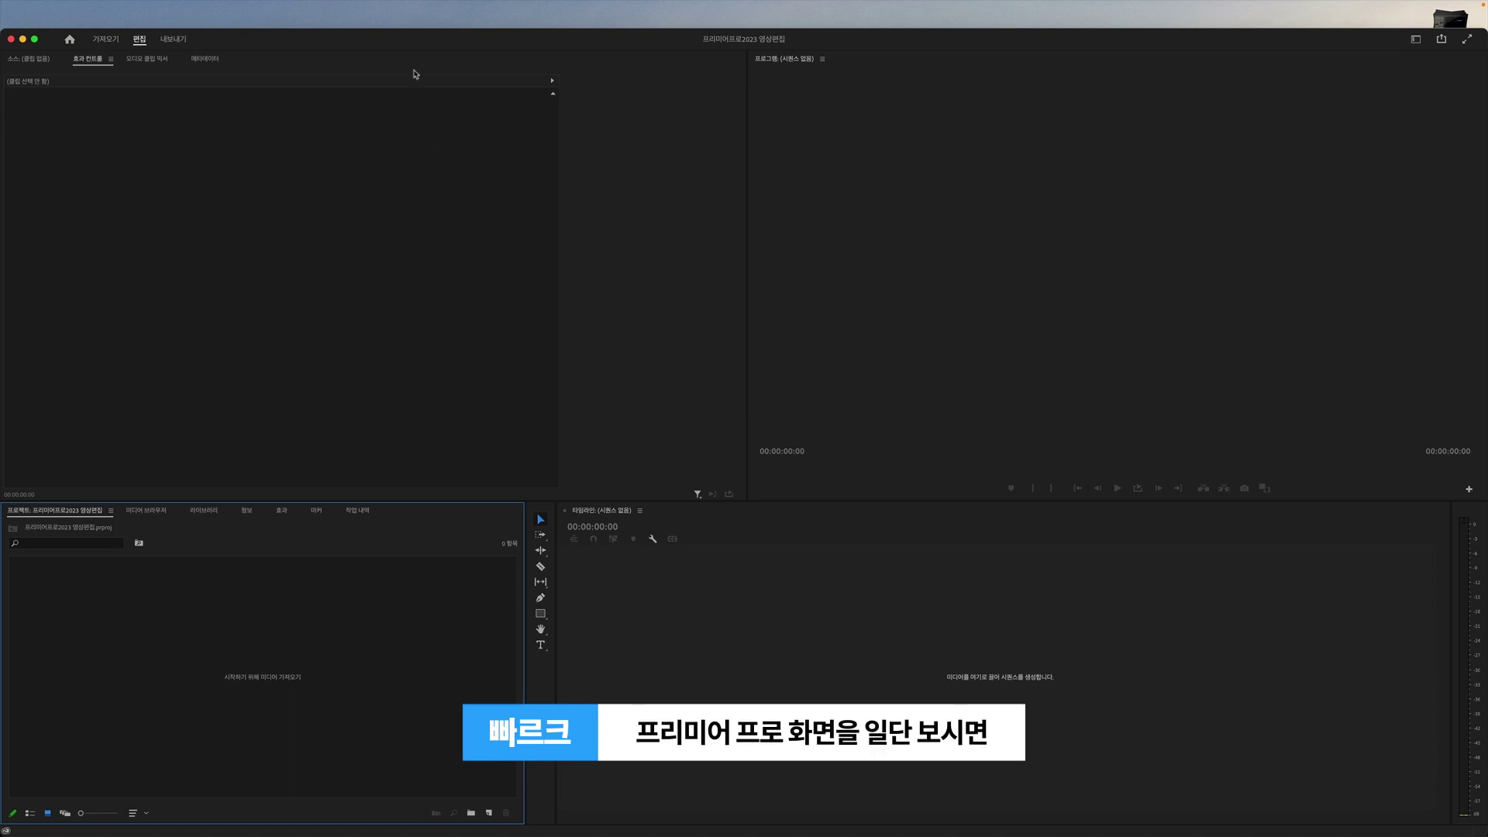
Bring the empty Source monitor to the front of the upper-left panel group
{"action": "left_click", "coordinate": [34, 65]}
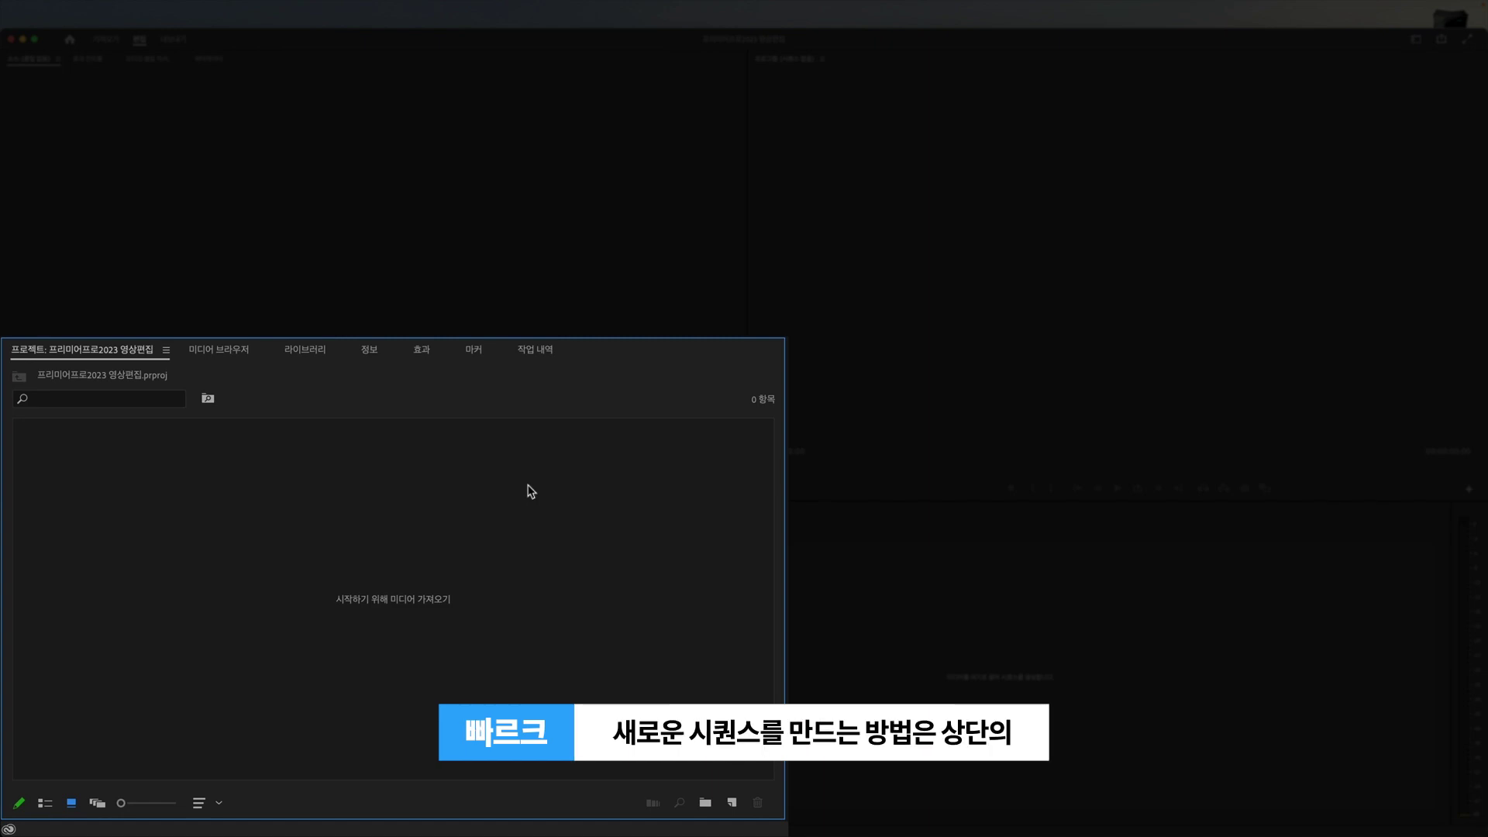
{"action": "left_click", "coordinate": [99, 8]}
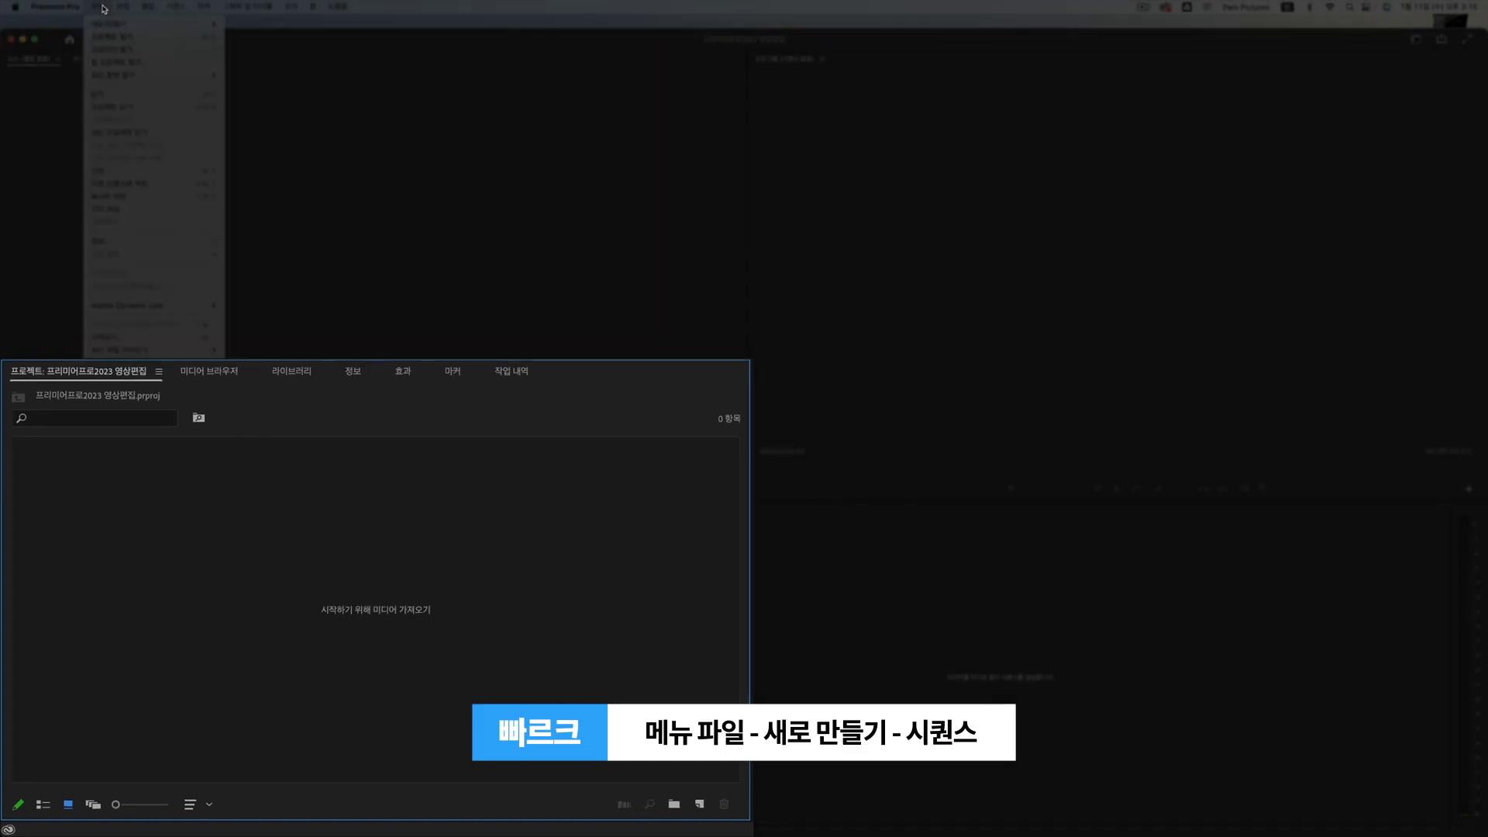
Open the 새 시퀀스 (New Sequence) dialog from File > New > Sequence
{"action": "mouse_move", "coordinate": [101, 23]}
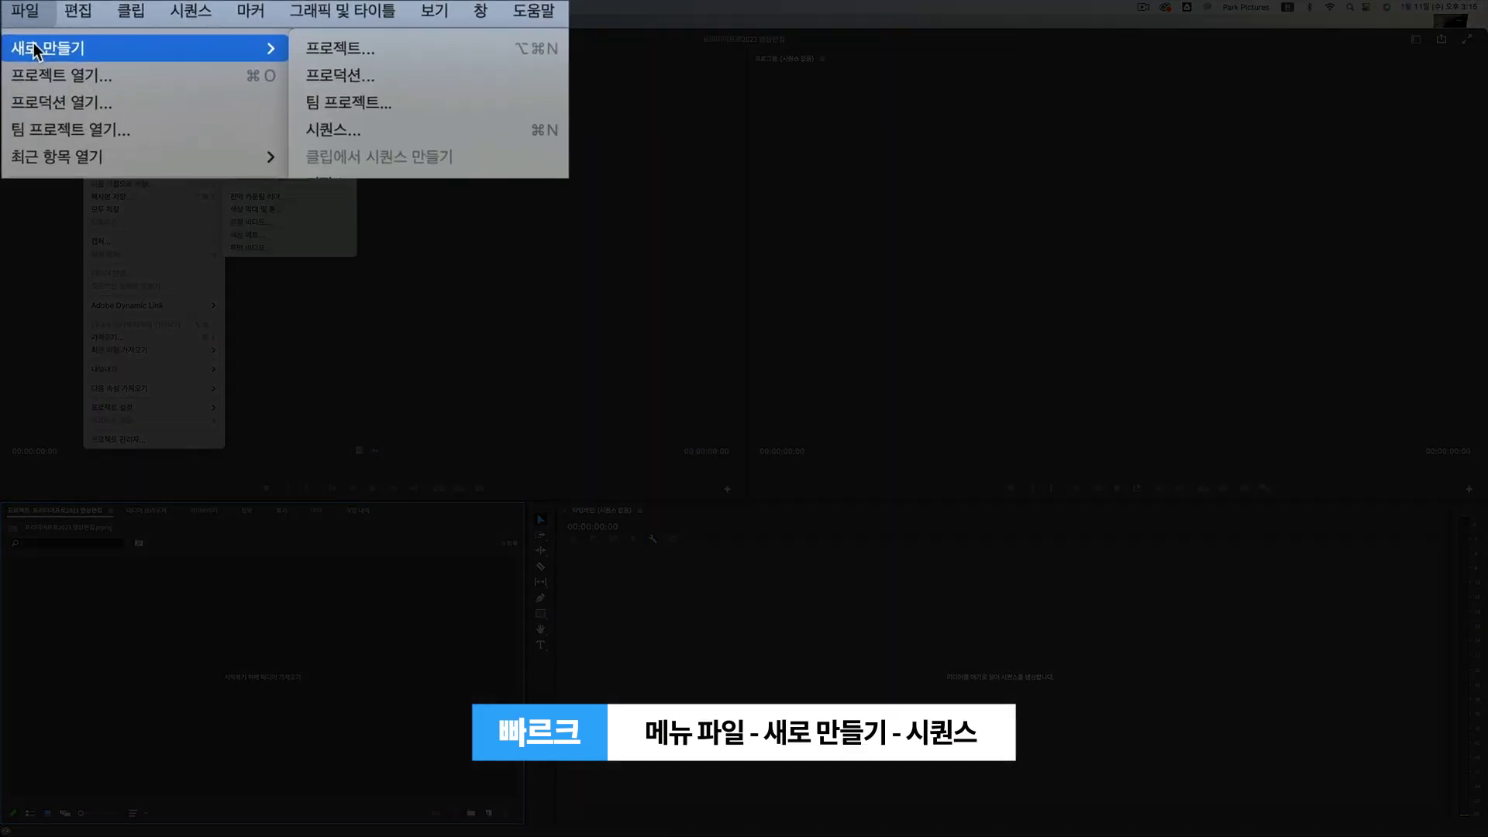
{"action": "left_click", "coordinate": [385, 126]}
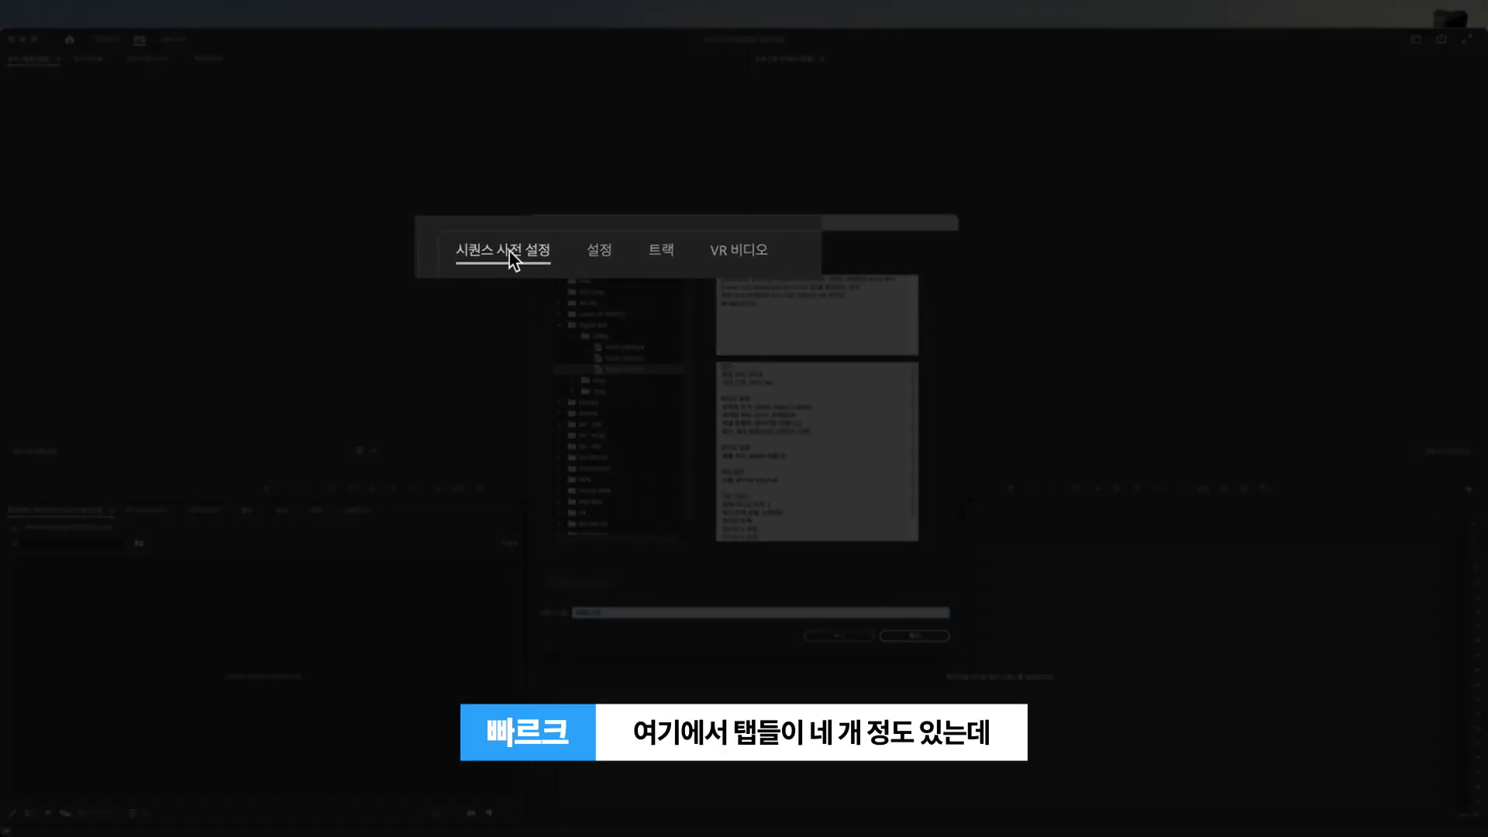
Create 시퀀스 01 with 사용자 정의 editing mode, 1920×1080 and square pixels (1.0)
{"action": "left_click", "coordinate": [596, 248]}
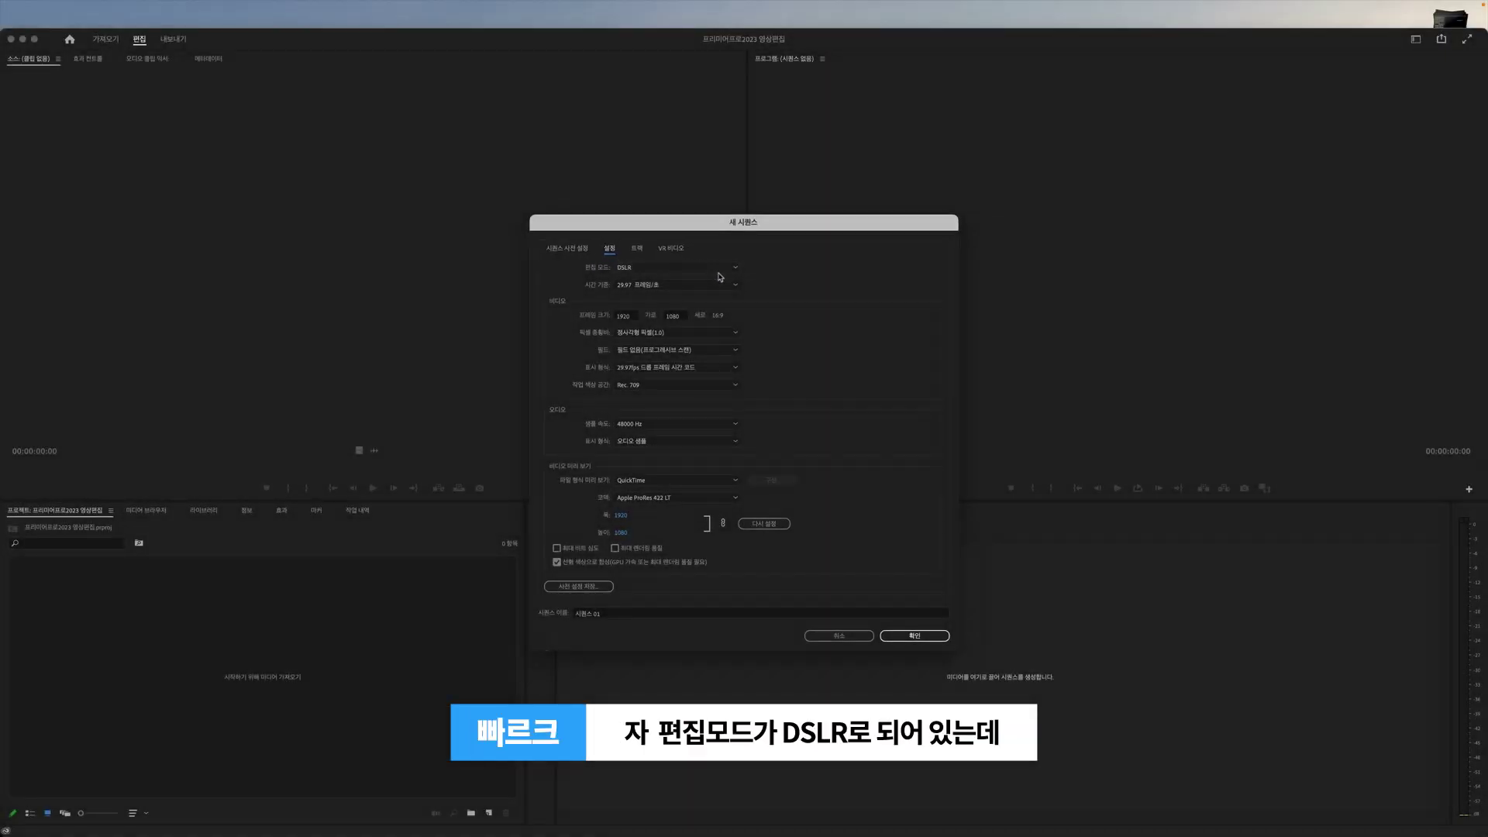
{"action": "left_click", "coordinate": [729, 269]}
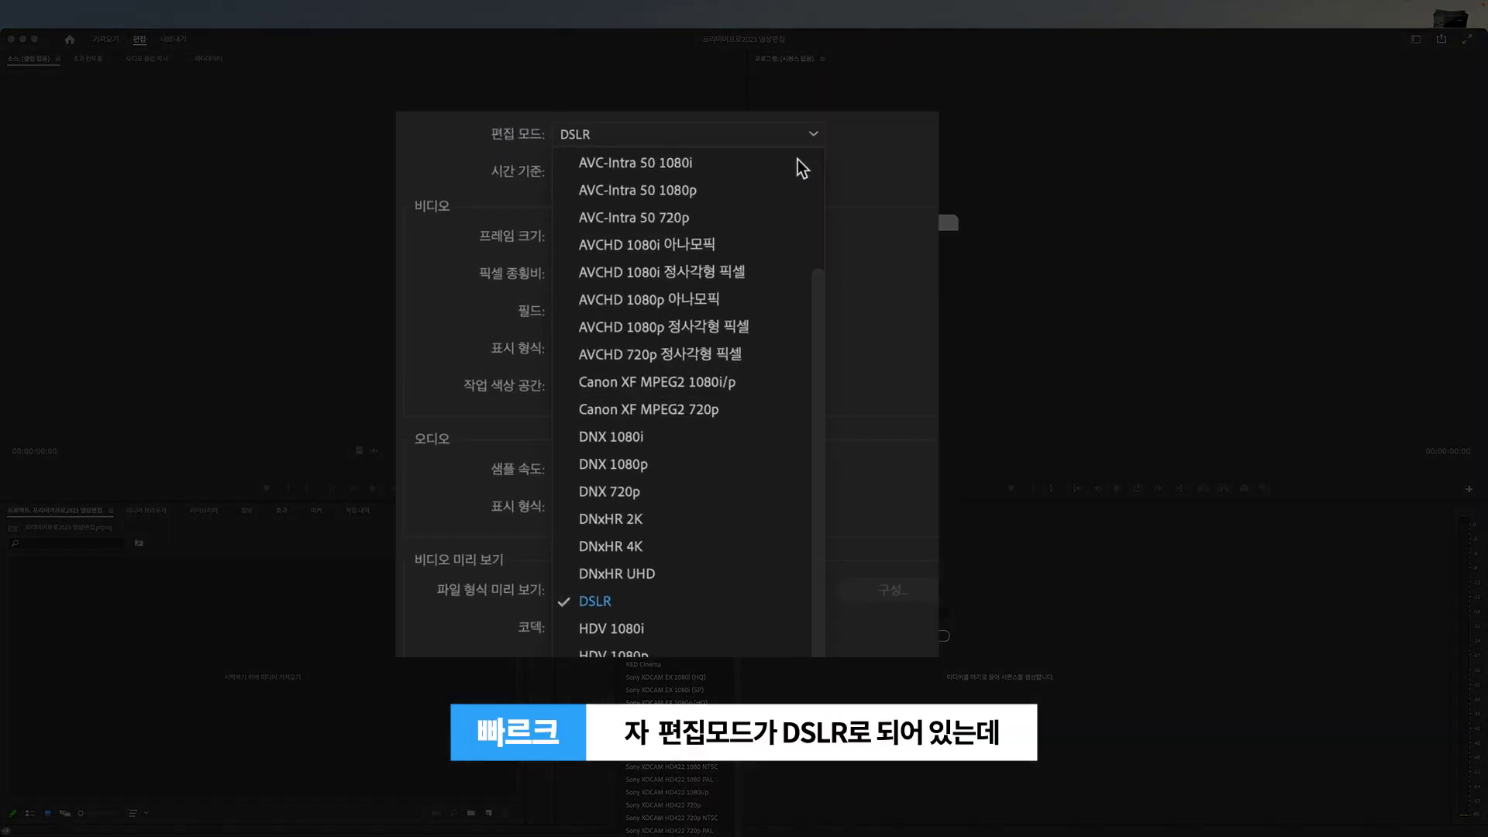
{"action": "left_click_drag", "start_coordinate": [826, 255], "coordinate": [830, 143]}
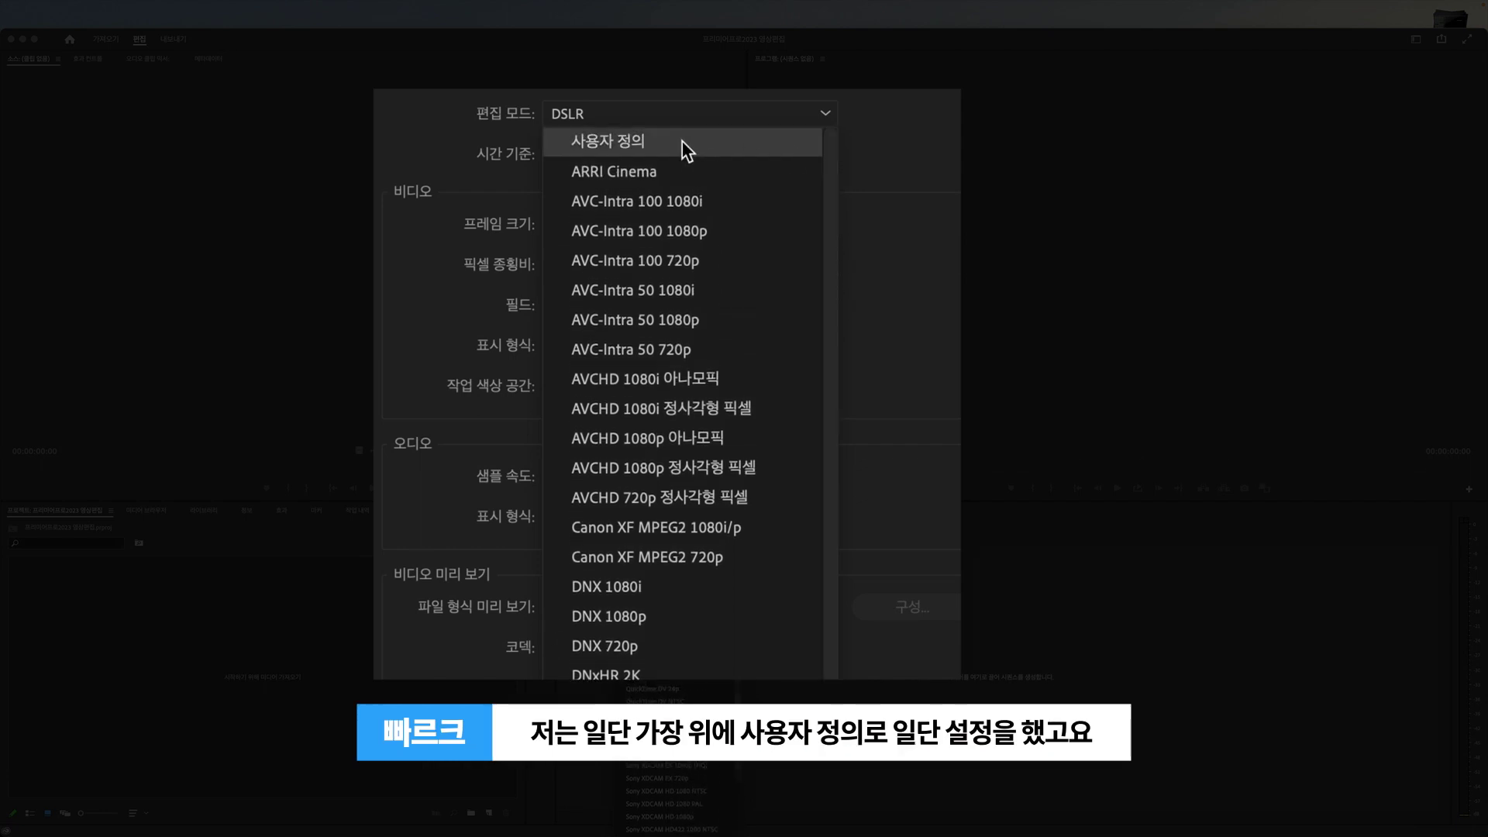
{"action": "left_click", "coordinate": [643, 139]}
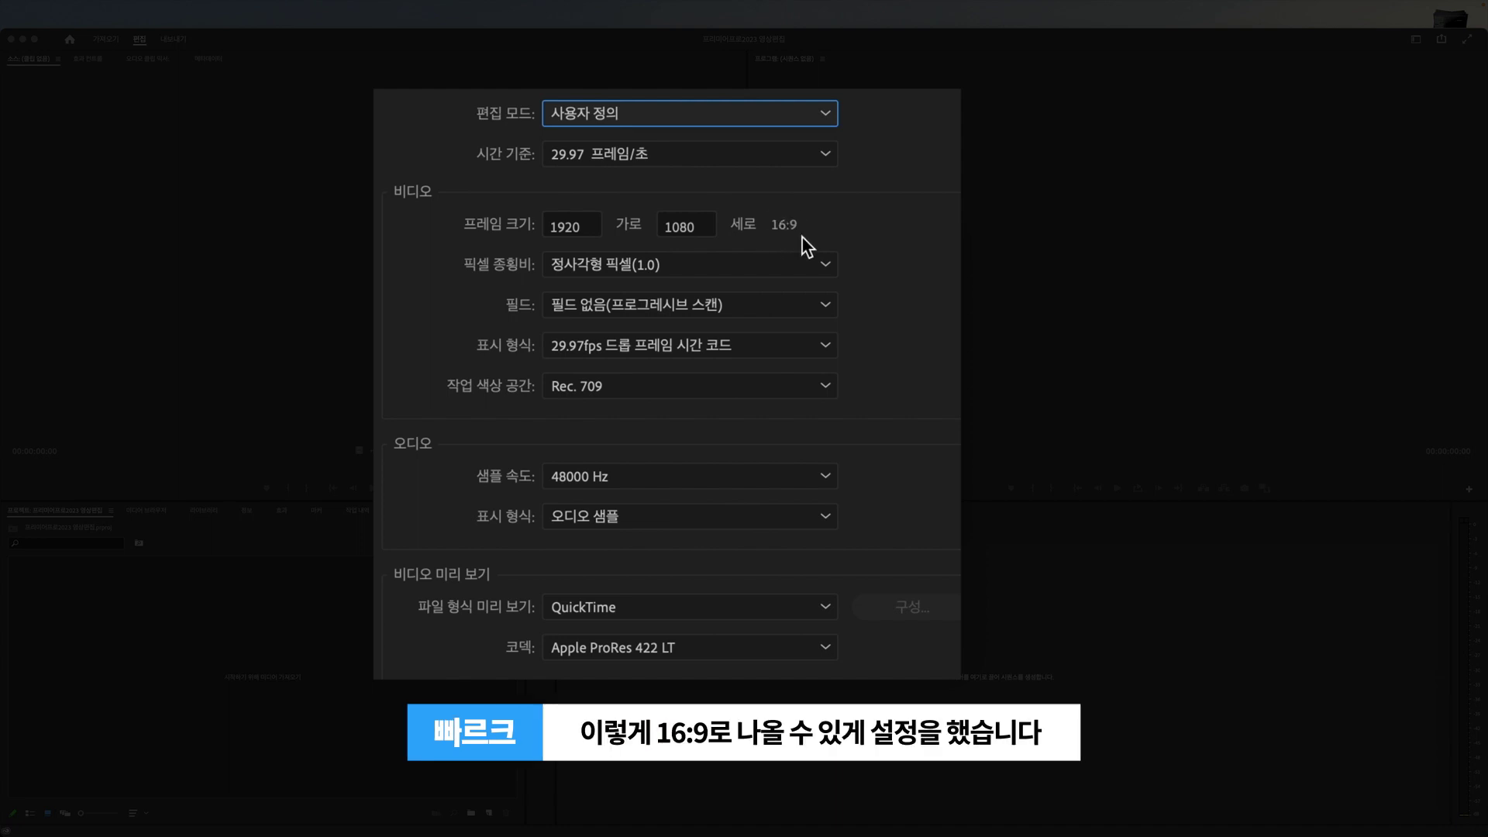
{"action": "left_click", "coordinate": [794, 264]}
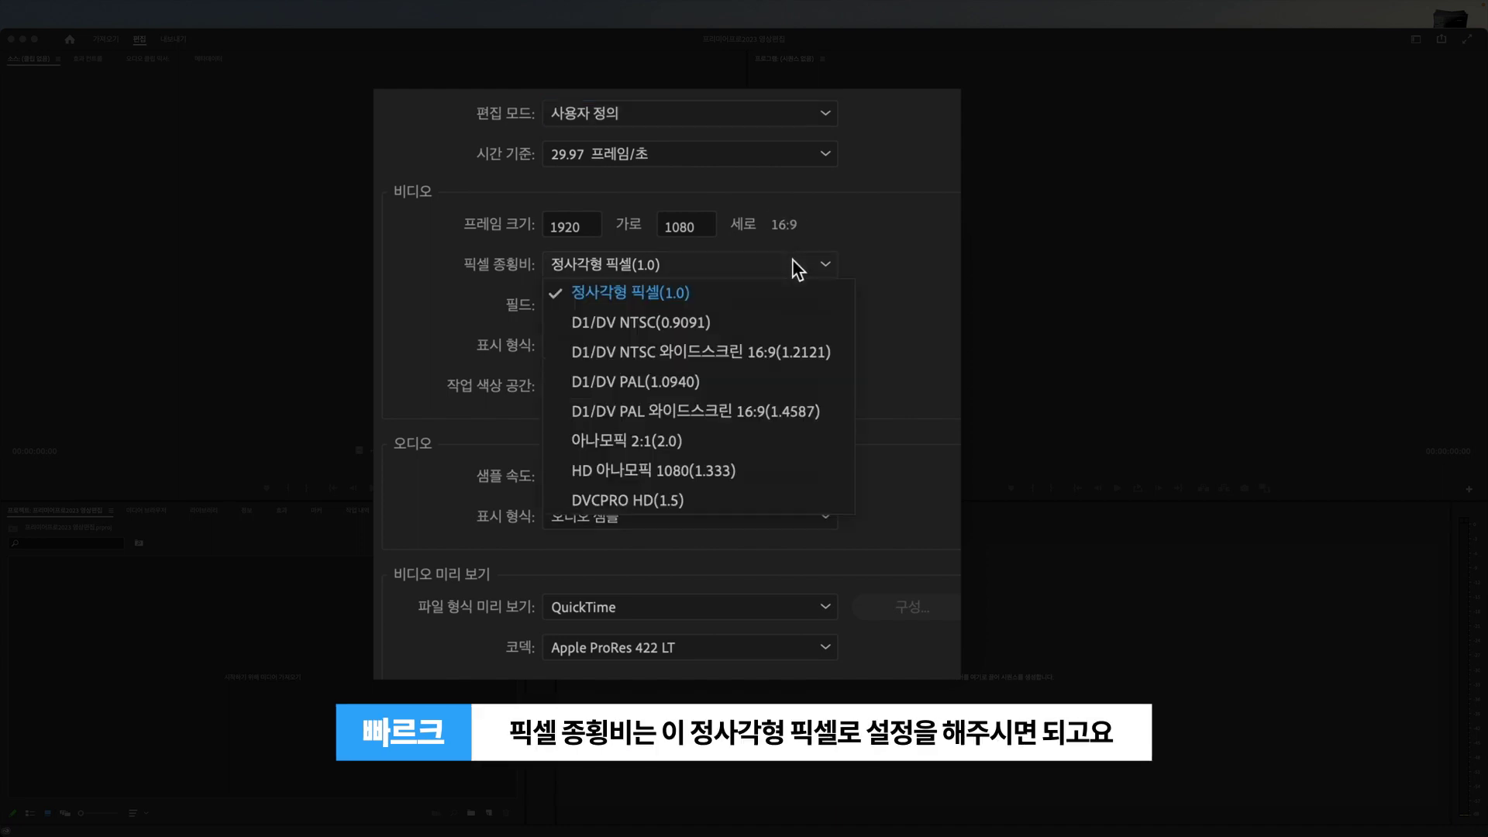
{"action": "left_click", "coordinate": [695, 299]}
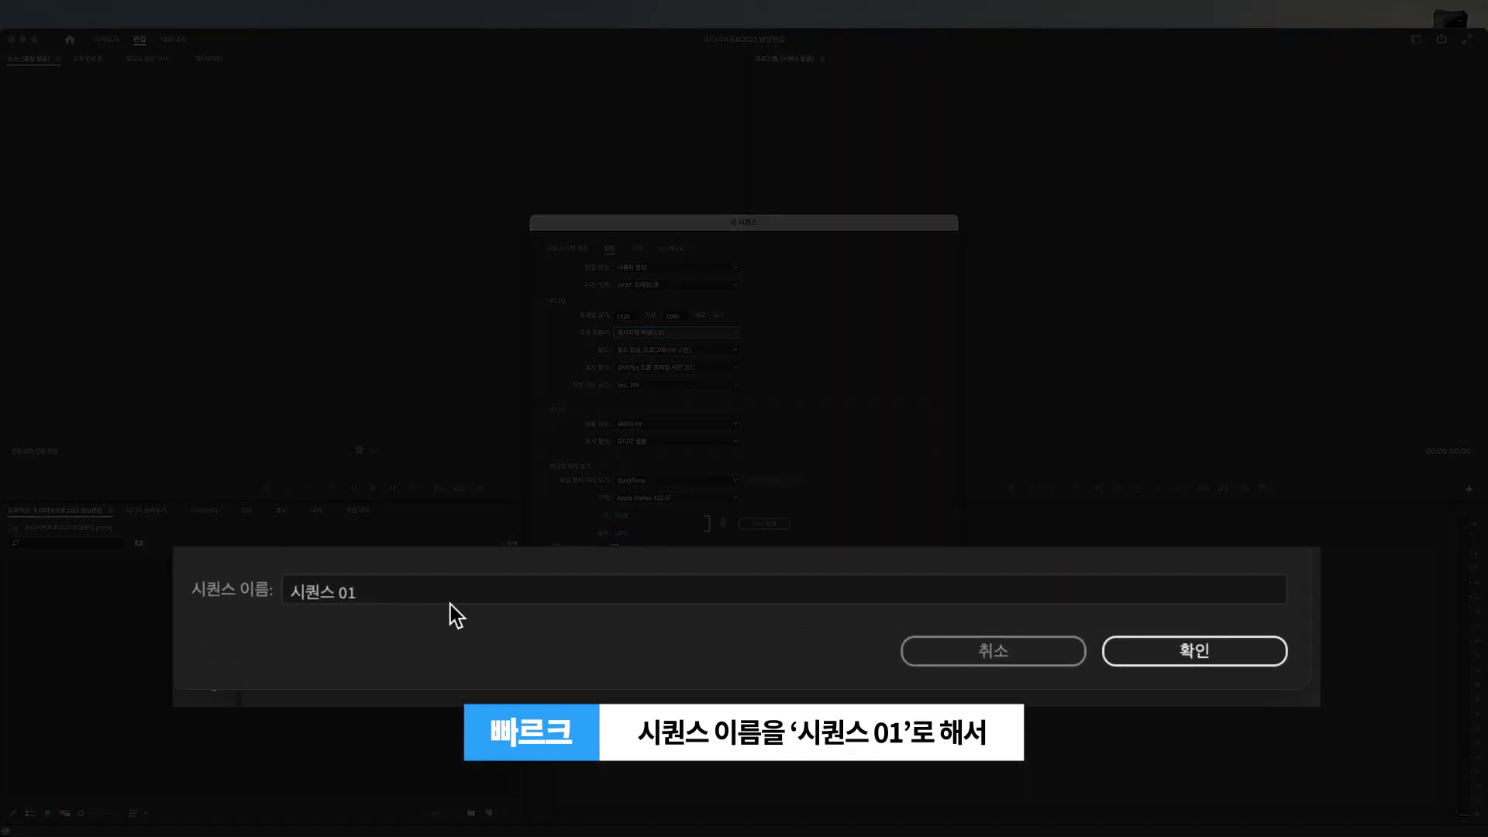
{"action": "left_click", "coordinate": [1209, 663]}
{"action": "left_click", "coordinate": [1223, 662]}
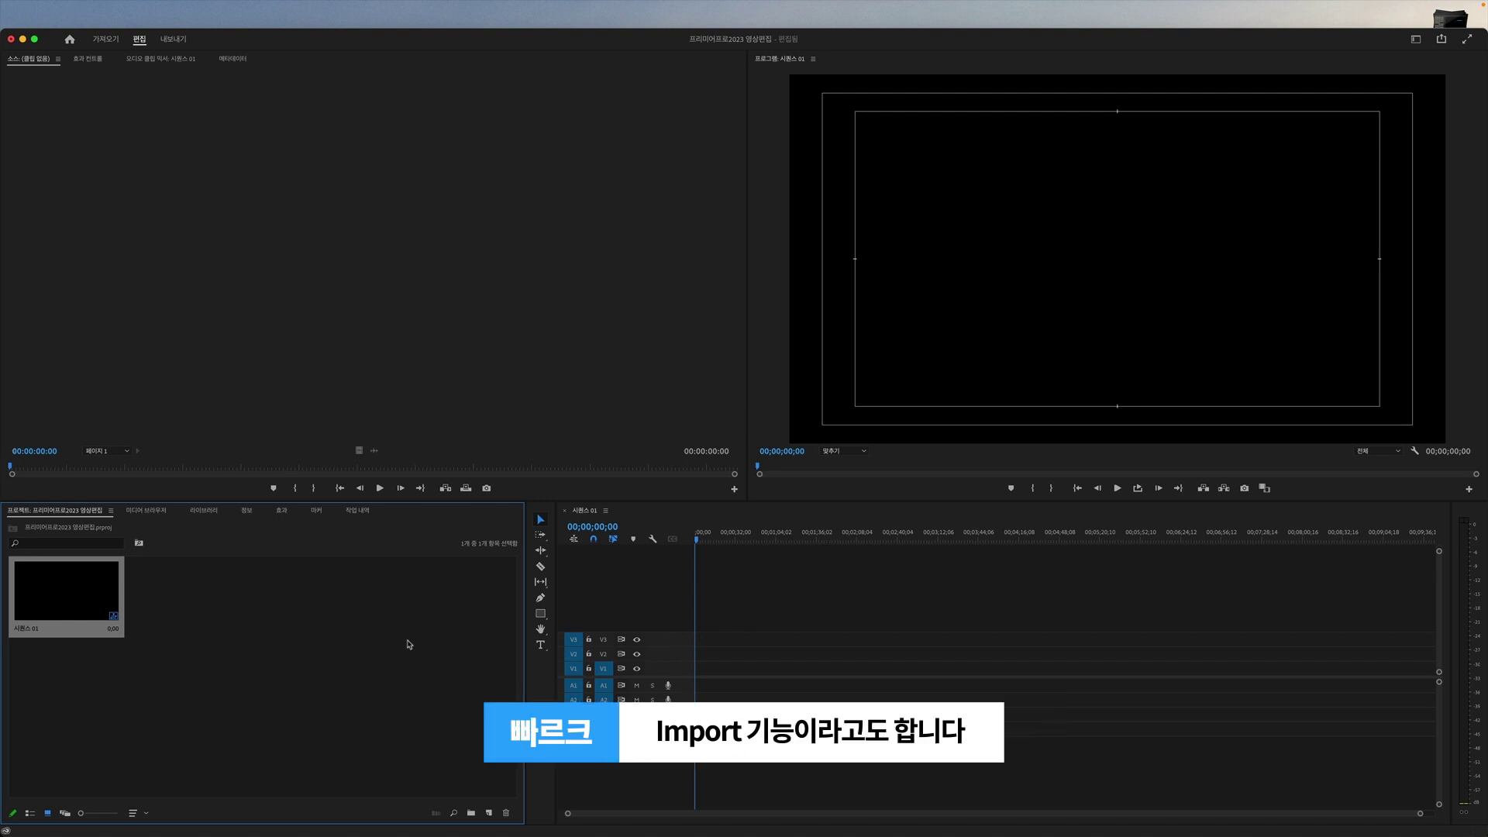
Import Sample 01.mp4, Sample 02.mp4 and Sample 03.mp4 from the Sample Video folder
{"action": "left_click", "coordinate": [93, 7]}
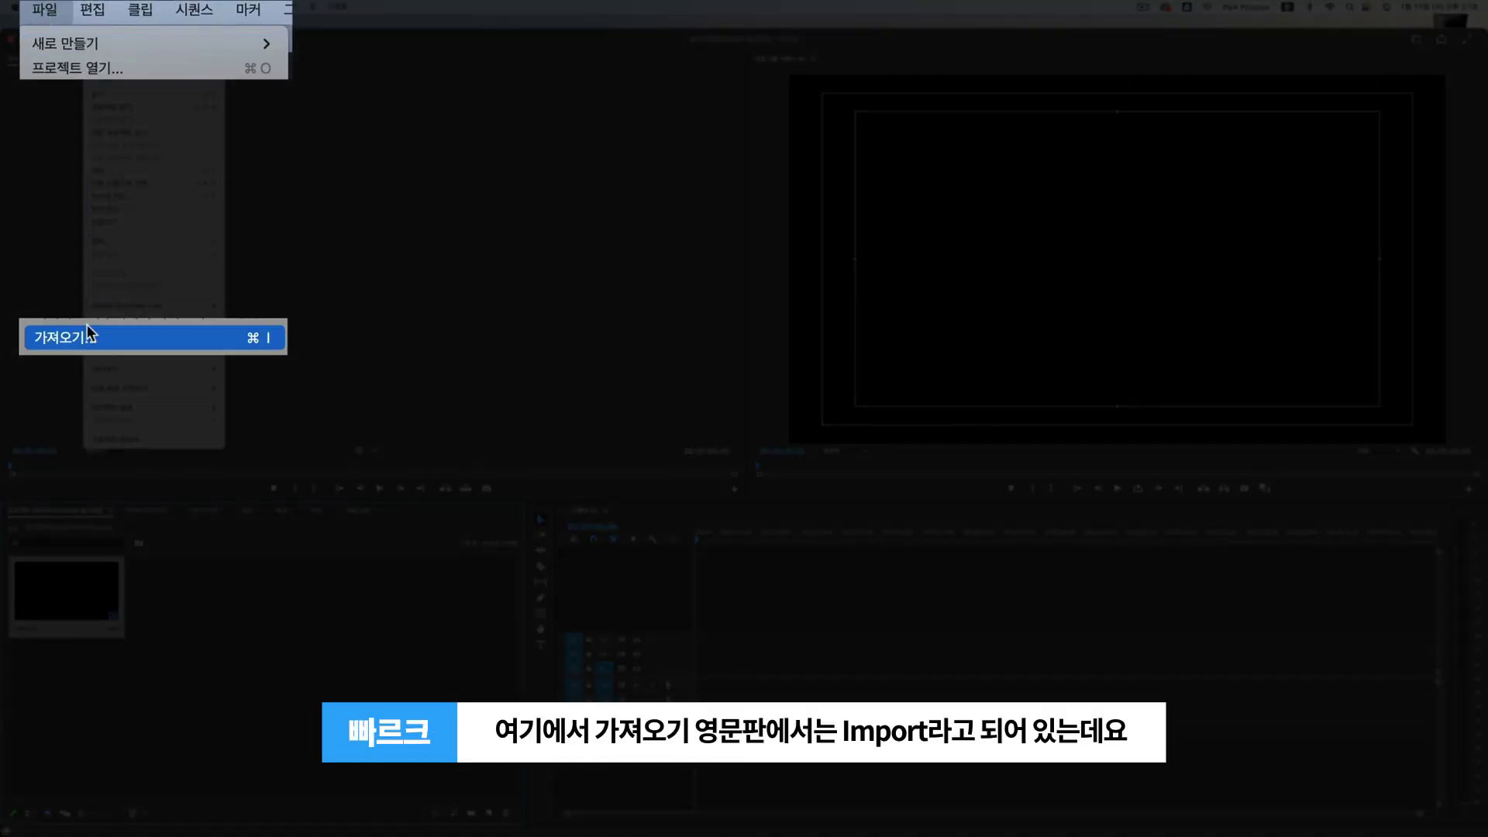
{"action": "left_click", "coordinate": [138, 336]}
{"action": "left_click", "coordinate": [788, 255]}
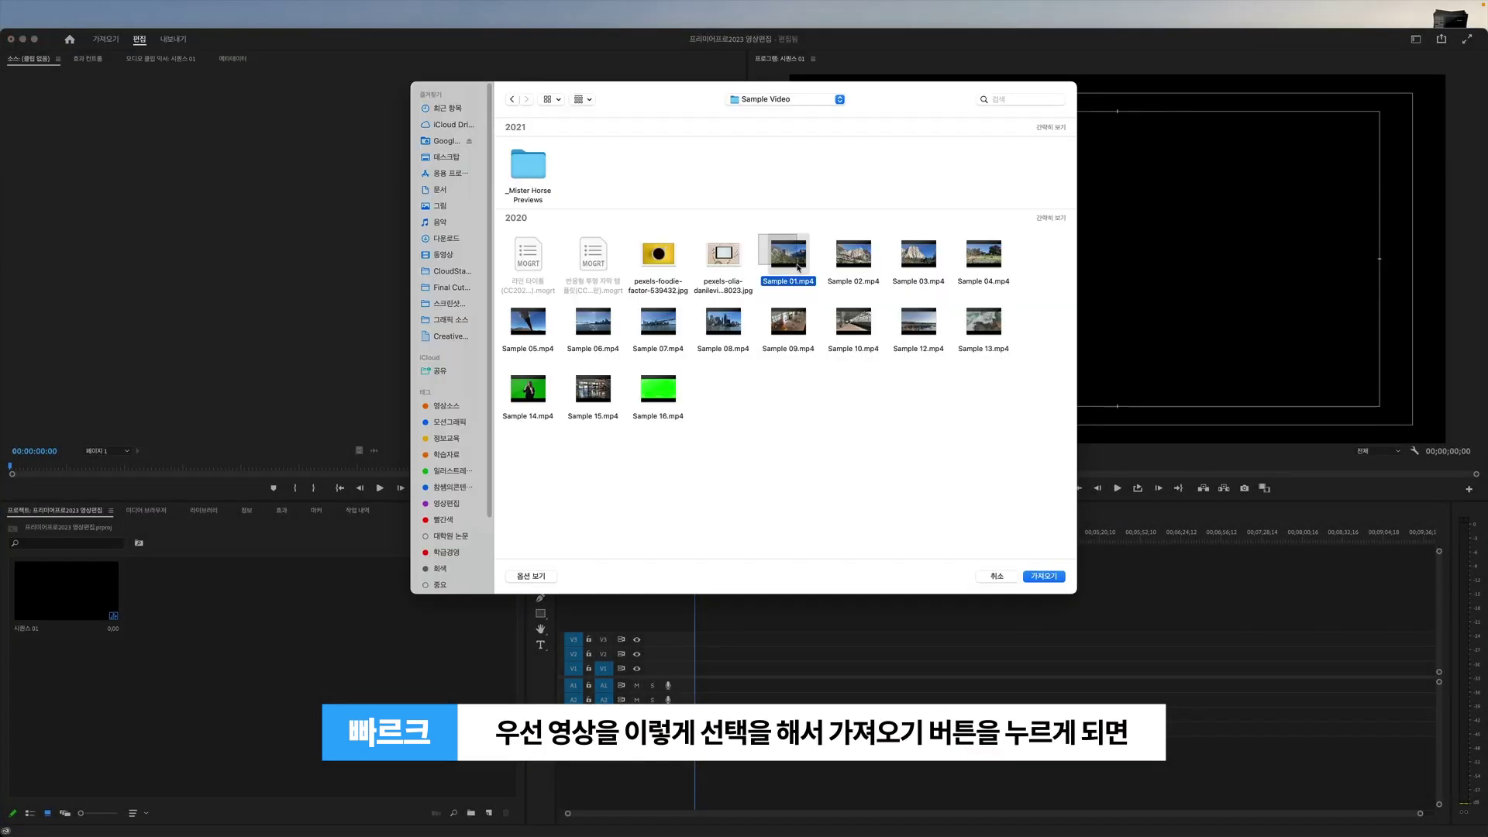
{"action": "left_click_drag", "start_coordinate": [798, 267], "coordinate": [932, 279]}
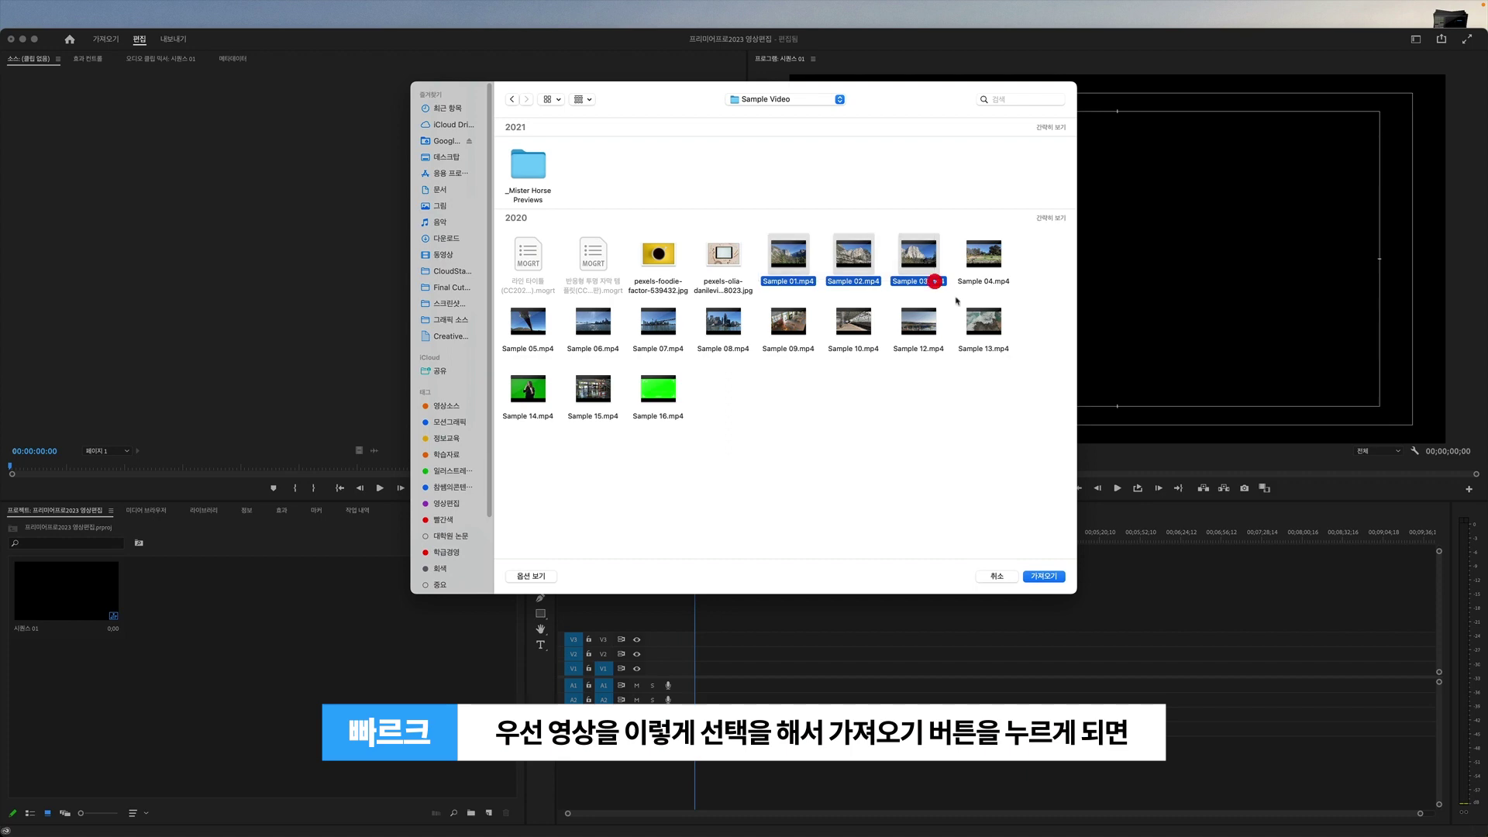
{"action": "left_click", "coordinate": [1043, 577]}
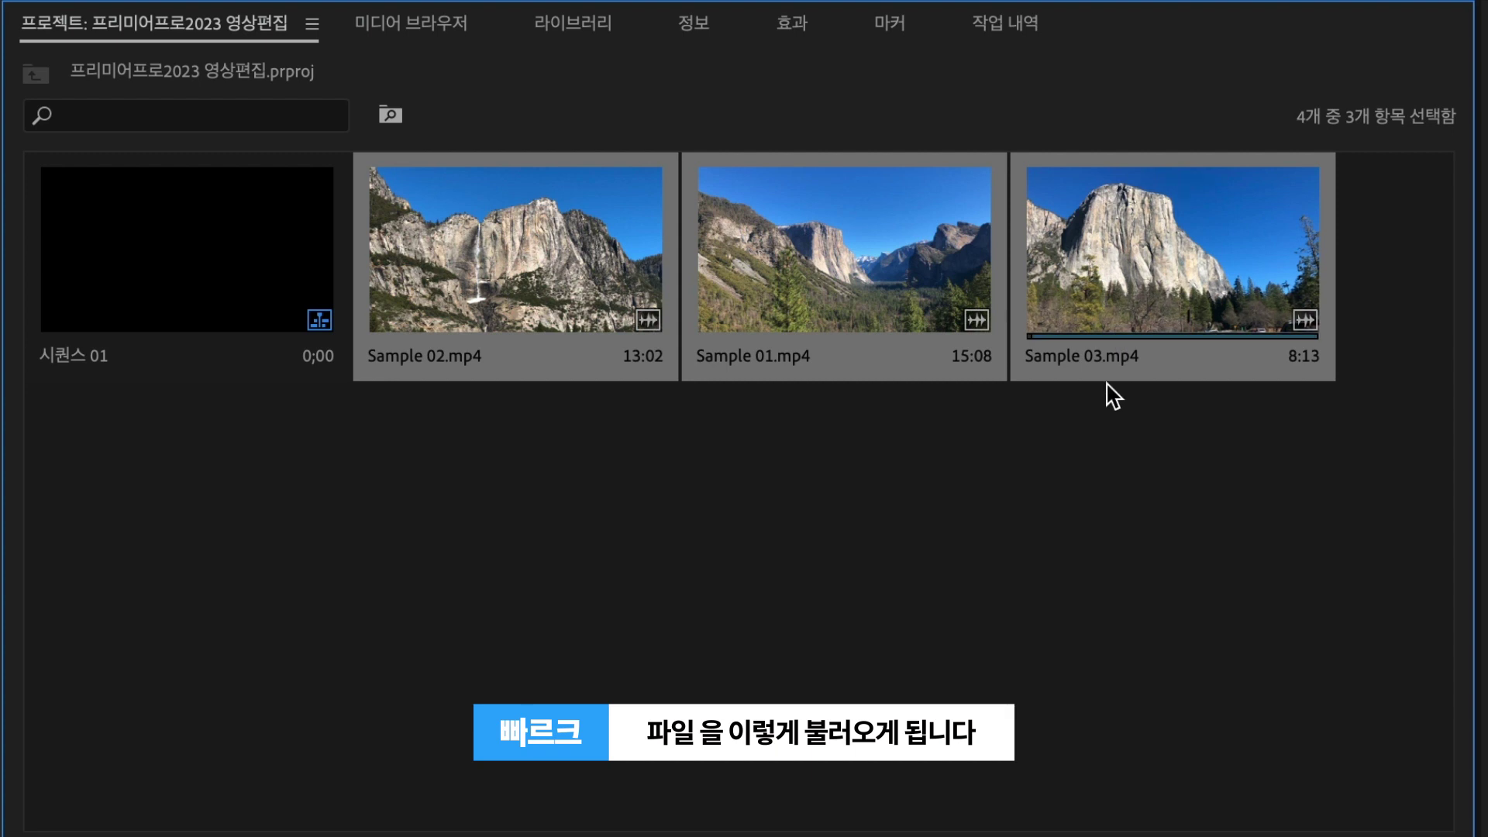
{"action": "left_click", "coordinate": [1082, 462]}
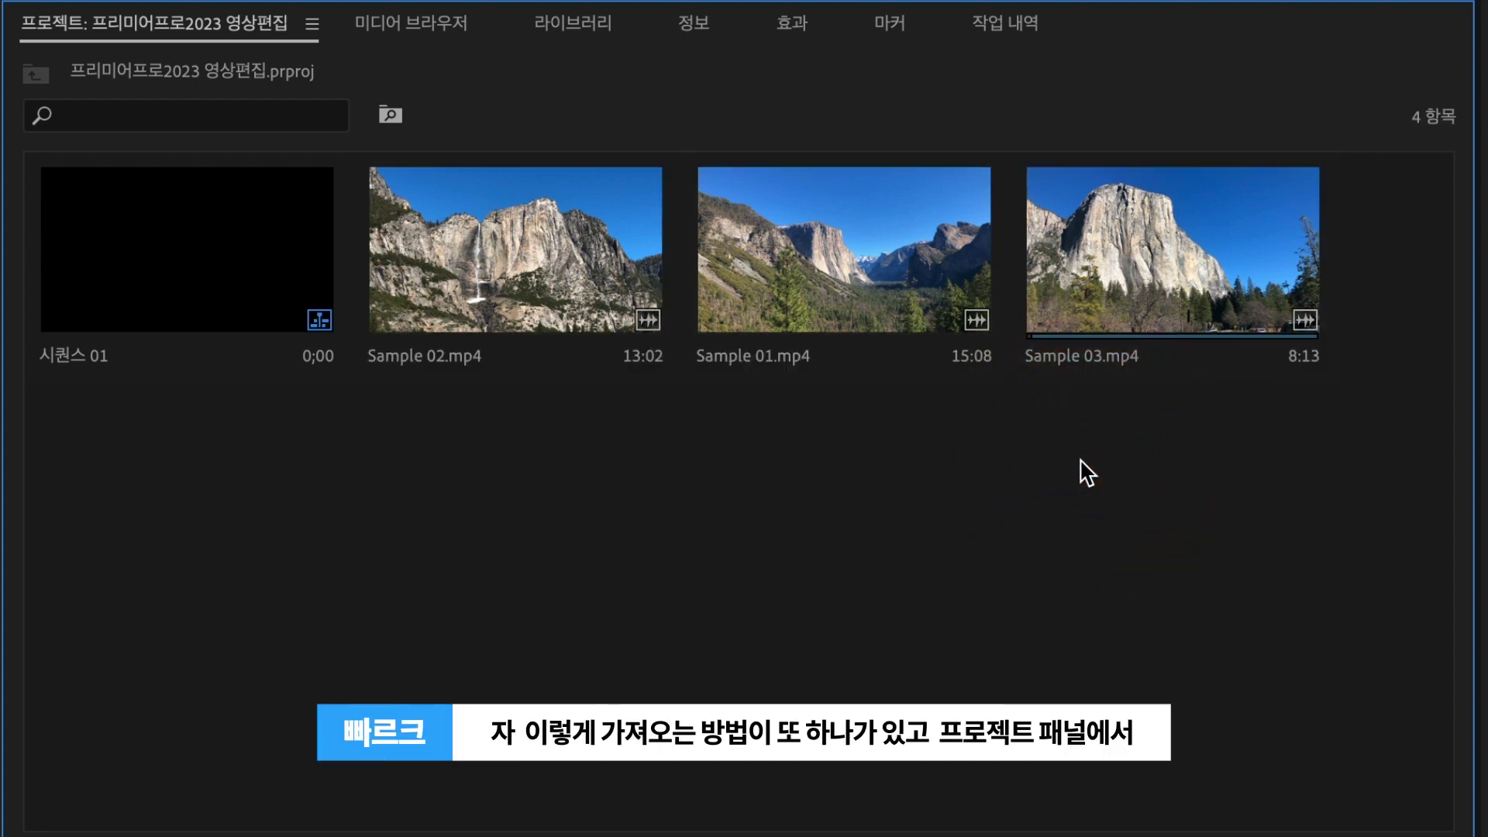
Import Sample 04.mp4 through Sample 08.mp4 using the Project panel's right-click Import
{"action": "right_click", "coordinate": [722, 446]}
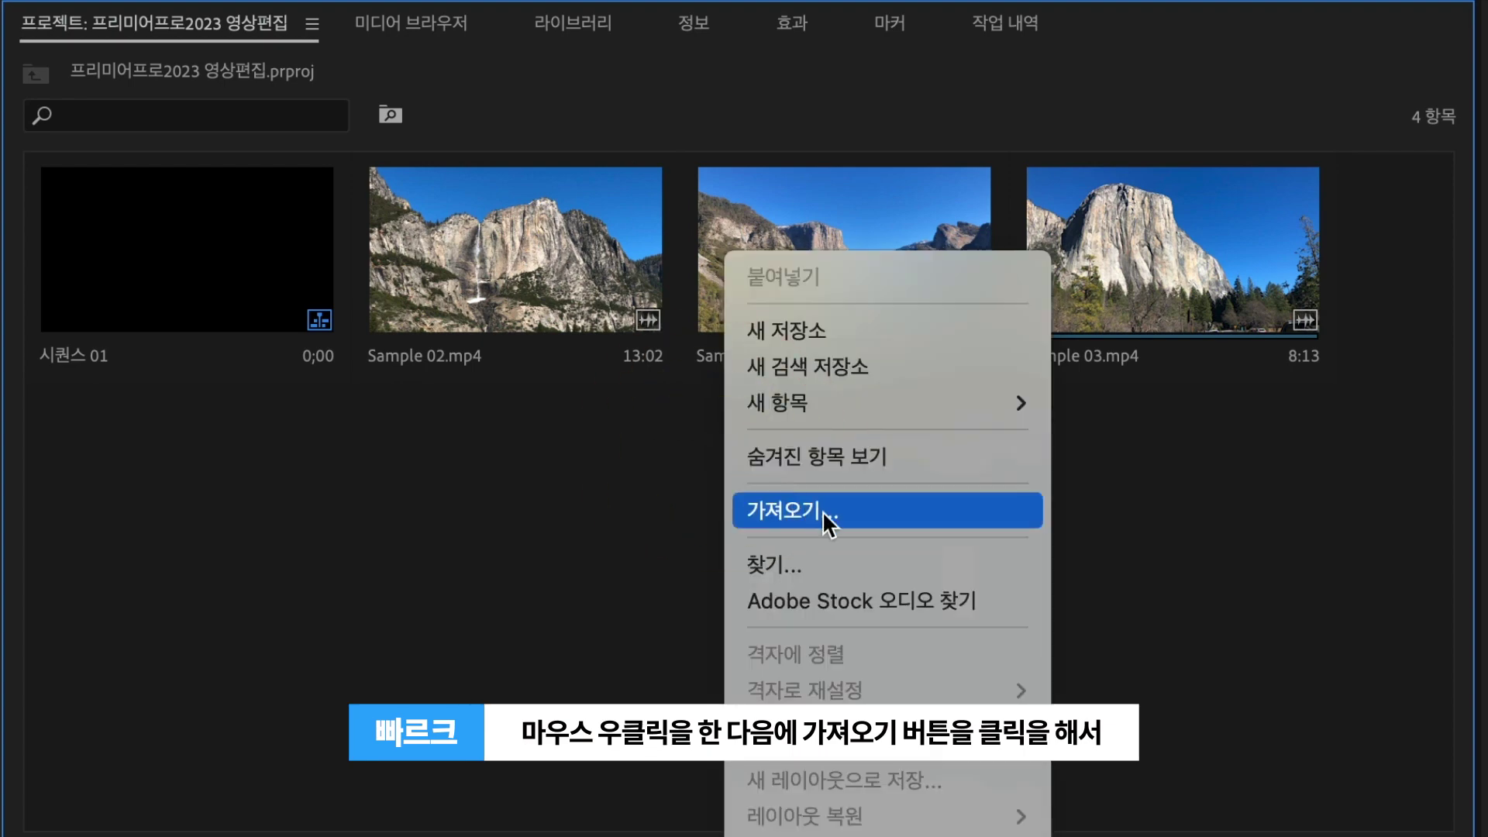
{"action": "left_click", "coordinate": [849, 514]}
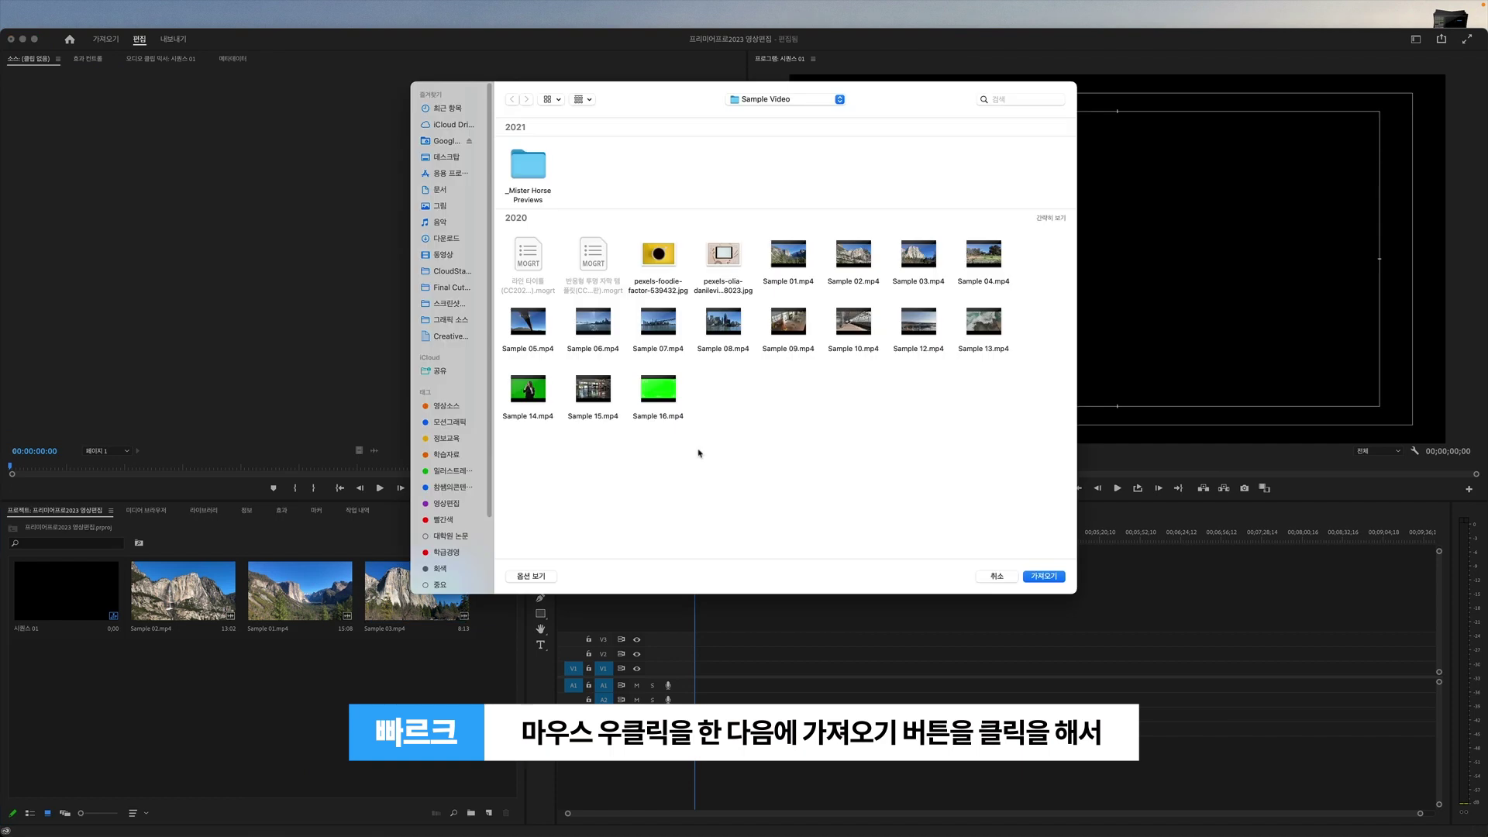
{"action": "left_click", "coordinate": [984, 257]}
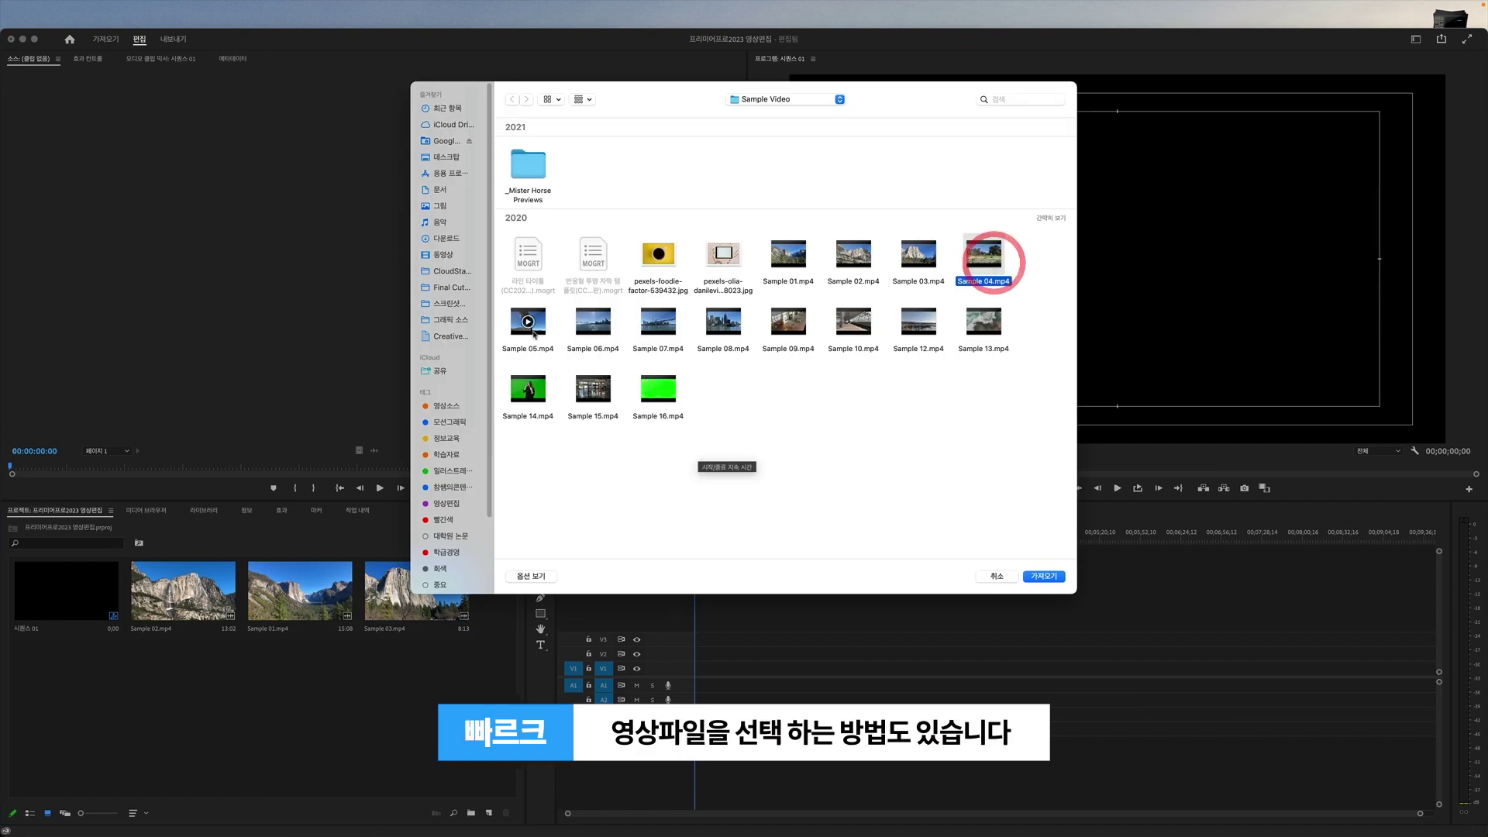
{"action": "left_click_drag", "start_coordinate": [502, 304], "coordinate": [723, 325]}
{"action": "left_click", "coordinate": [984, 256], "text": "super"}
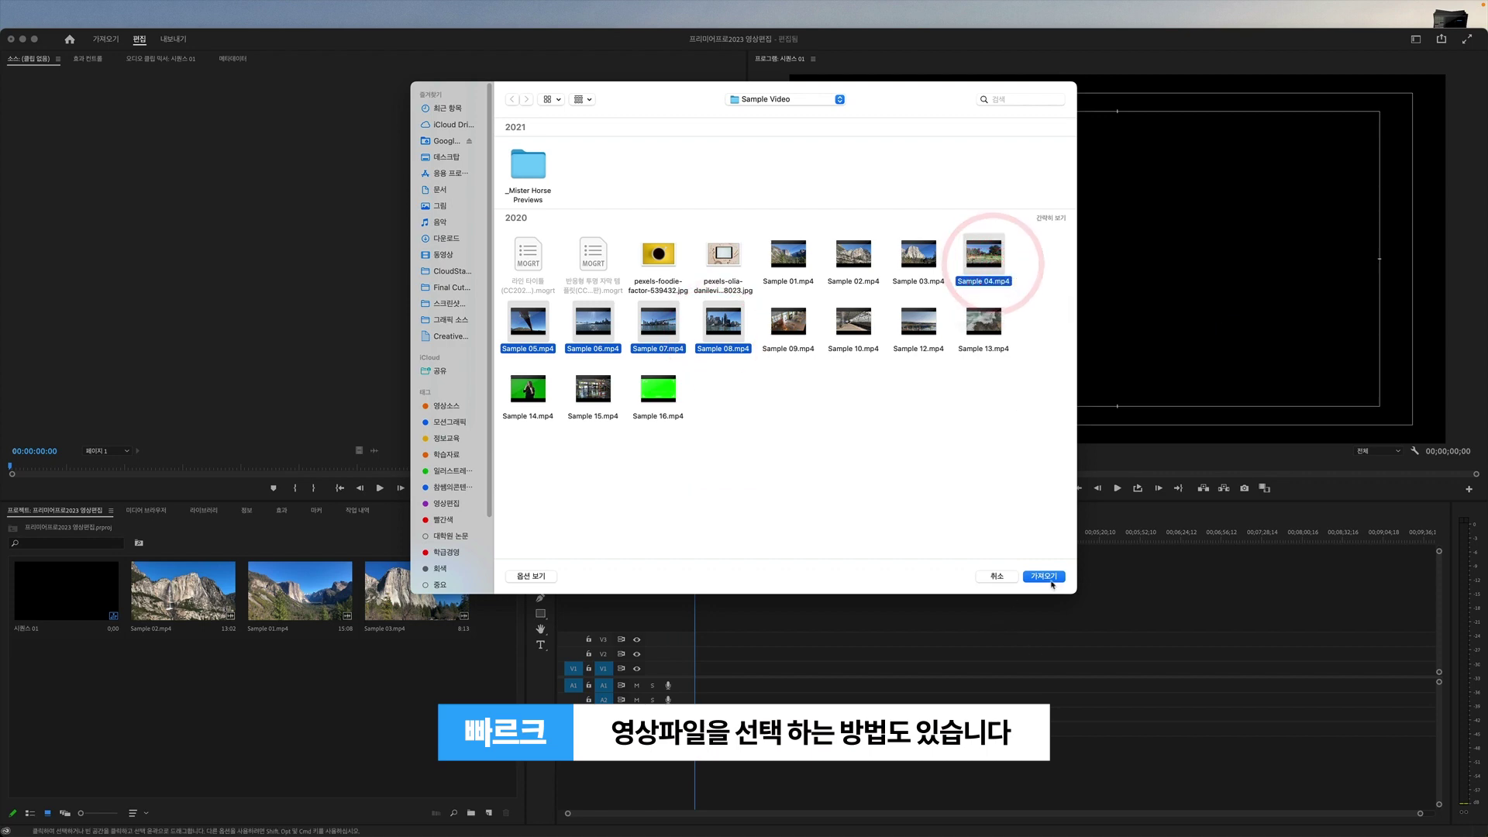
{"action": "left_click", "coordinate": [1052, 582]}
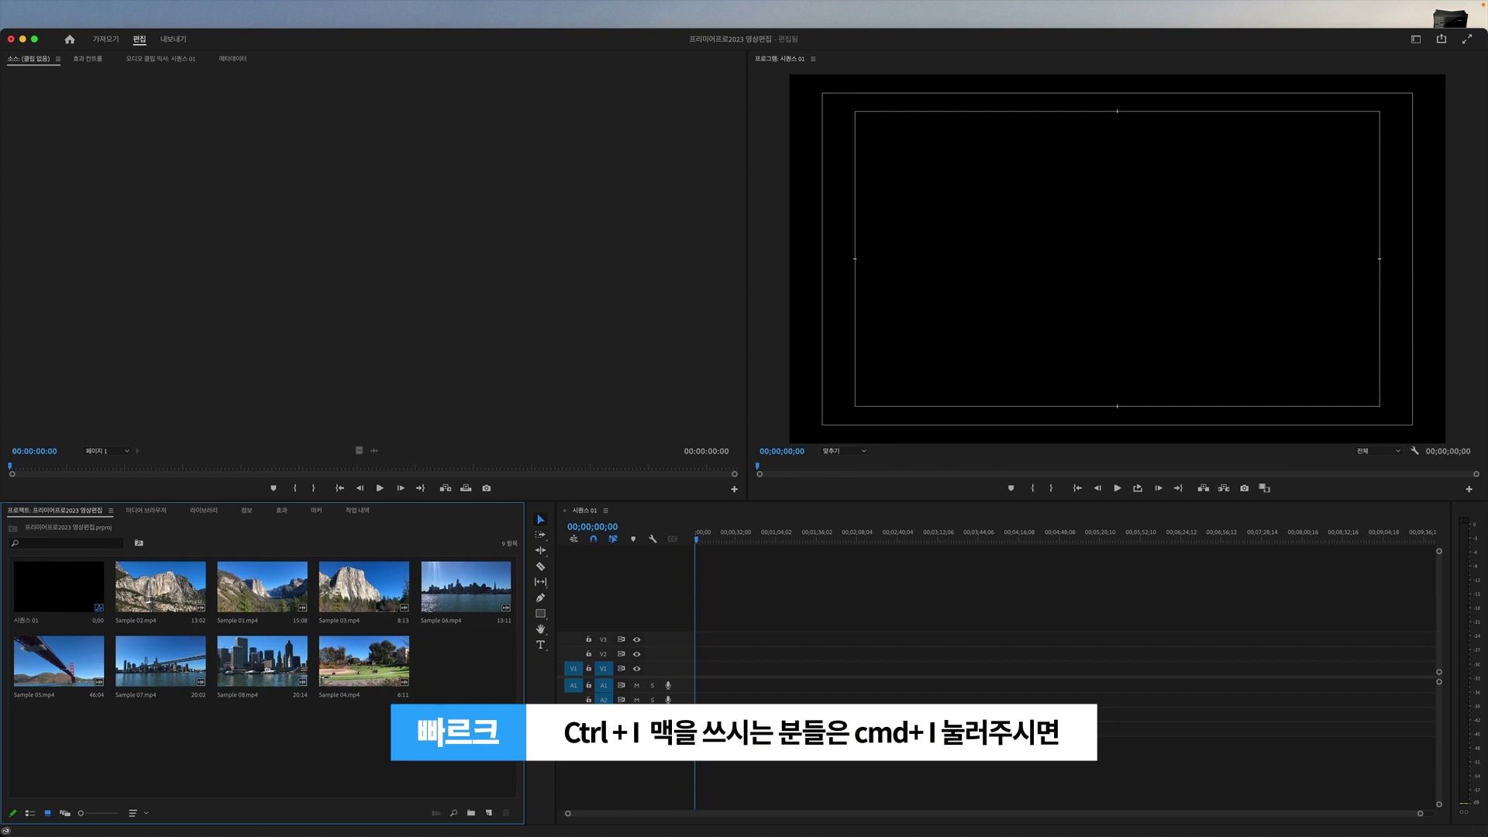
Import Sample 09, 10, 12, 13, 14, 15 and 16 into the project
{"action": "key", "text": "super+i"}
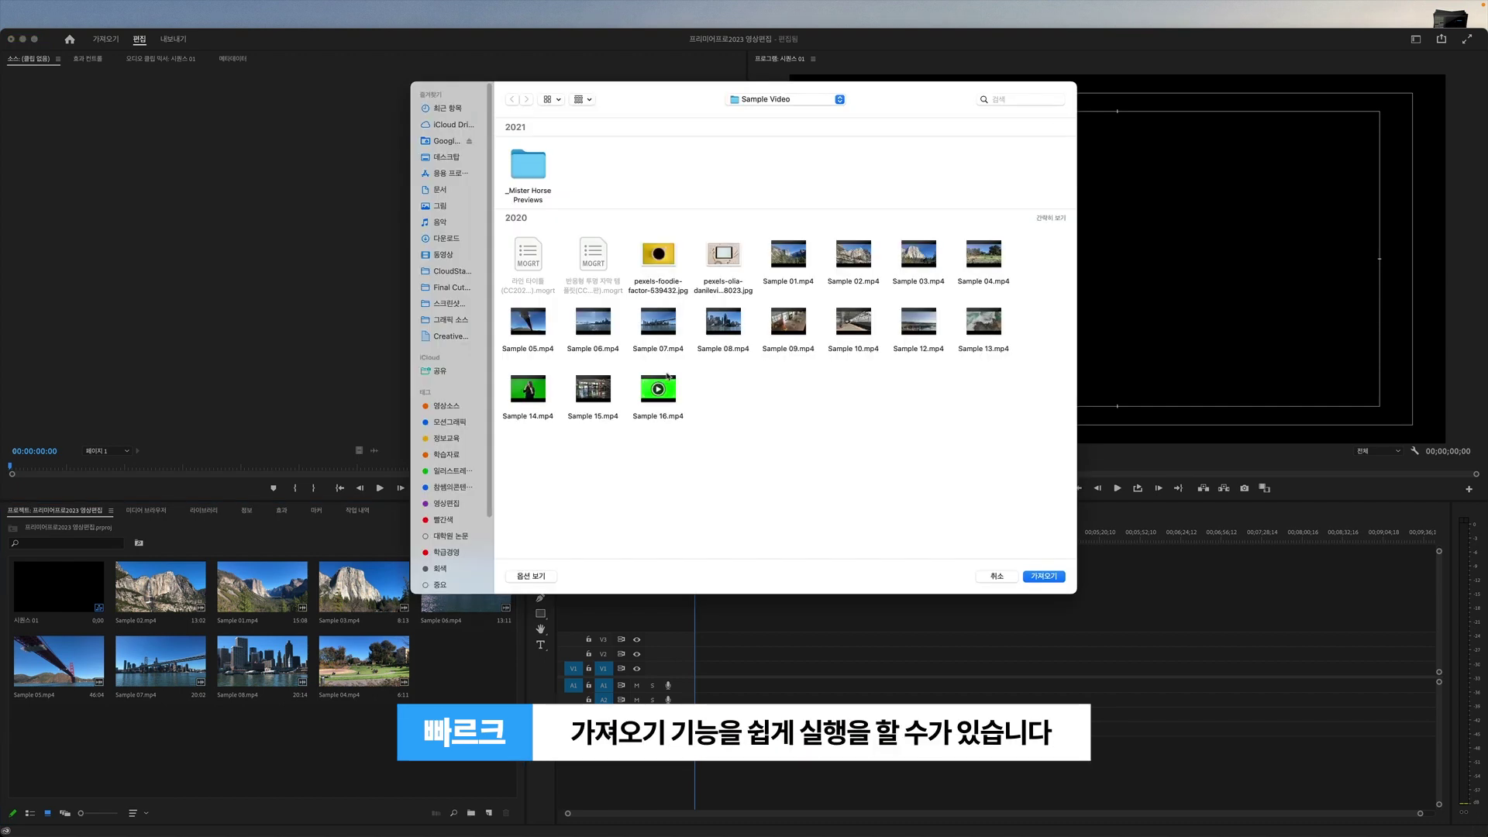
{"action": "left_click_drag", "start_coordinate": [761, 303], "coordinate": [987, 348]}
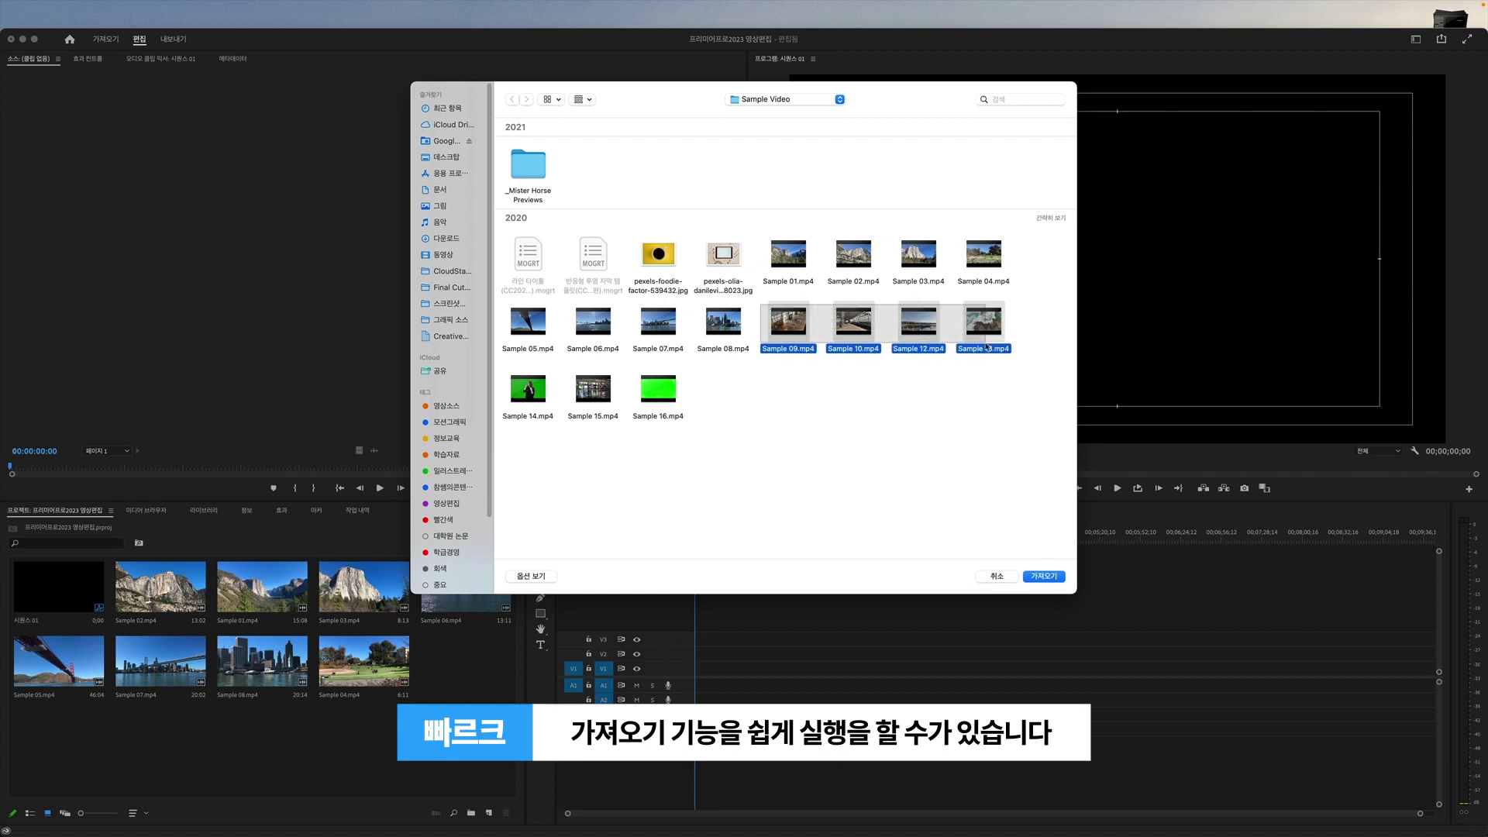
{"action": "left_click", "coordinate": [678, 411], "text": "shift"}
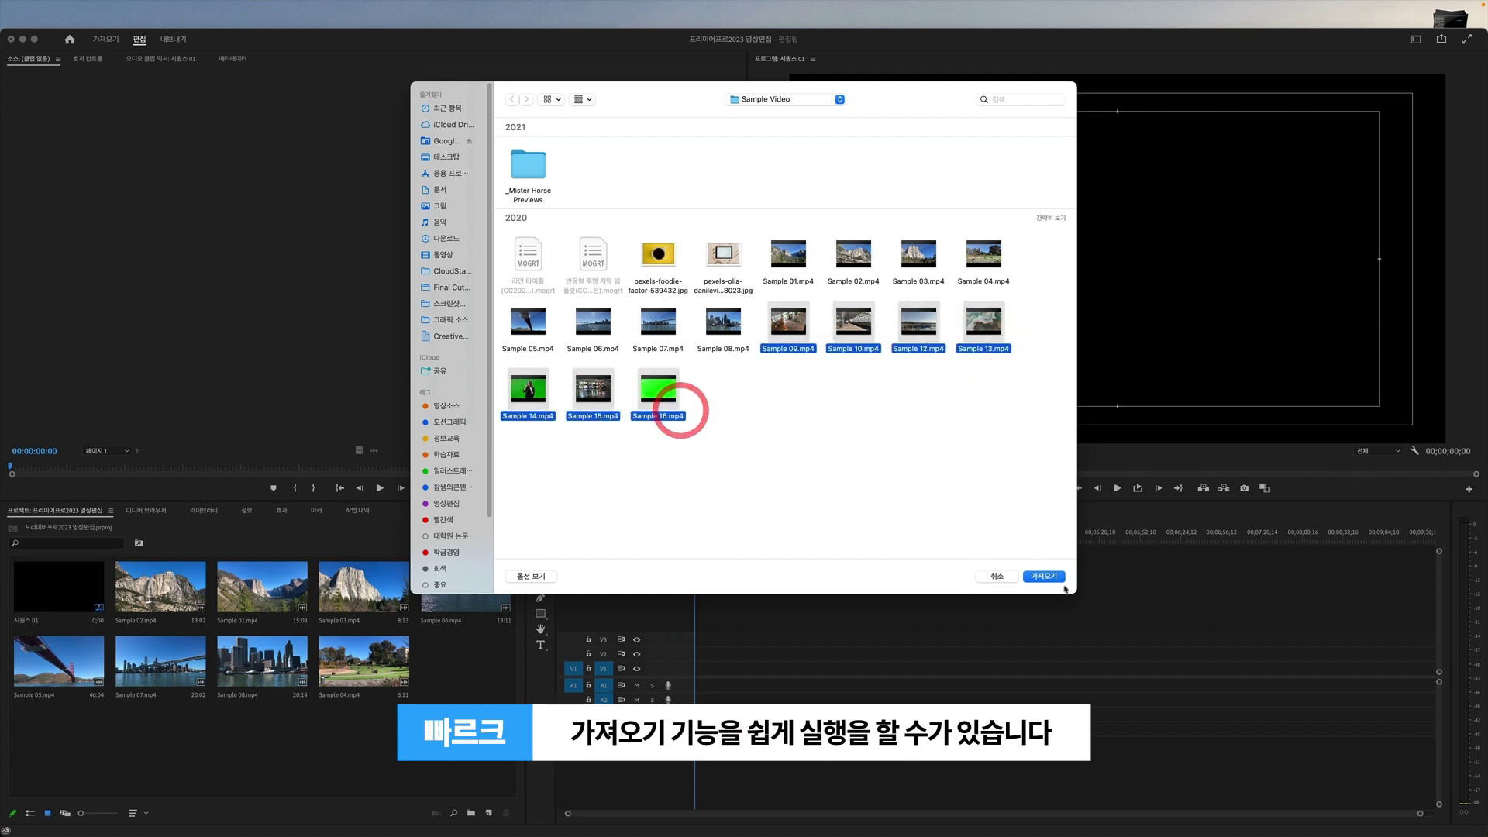
{"action": "left_click", "coordinate": [1046, 576]}
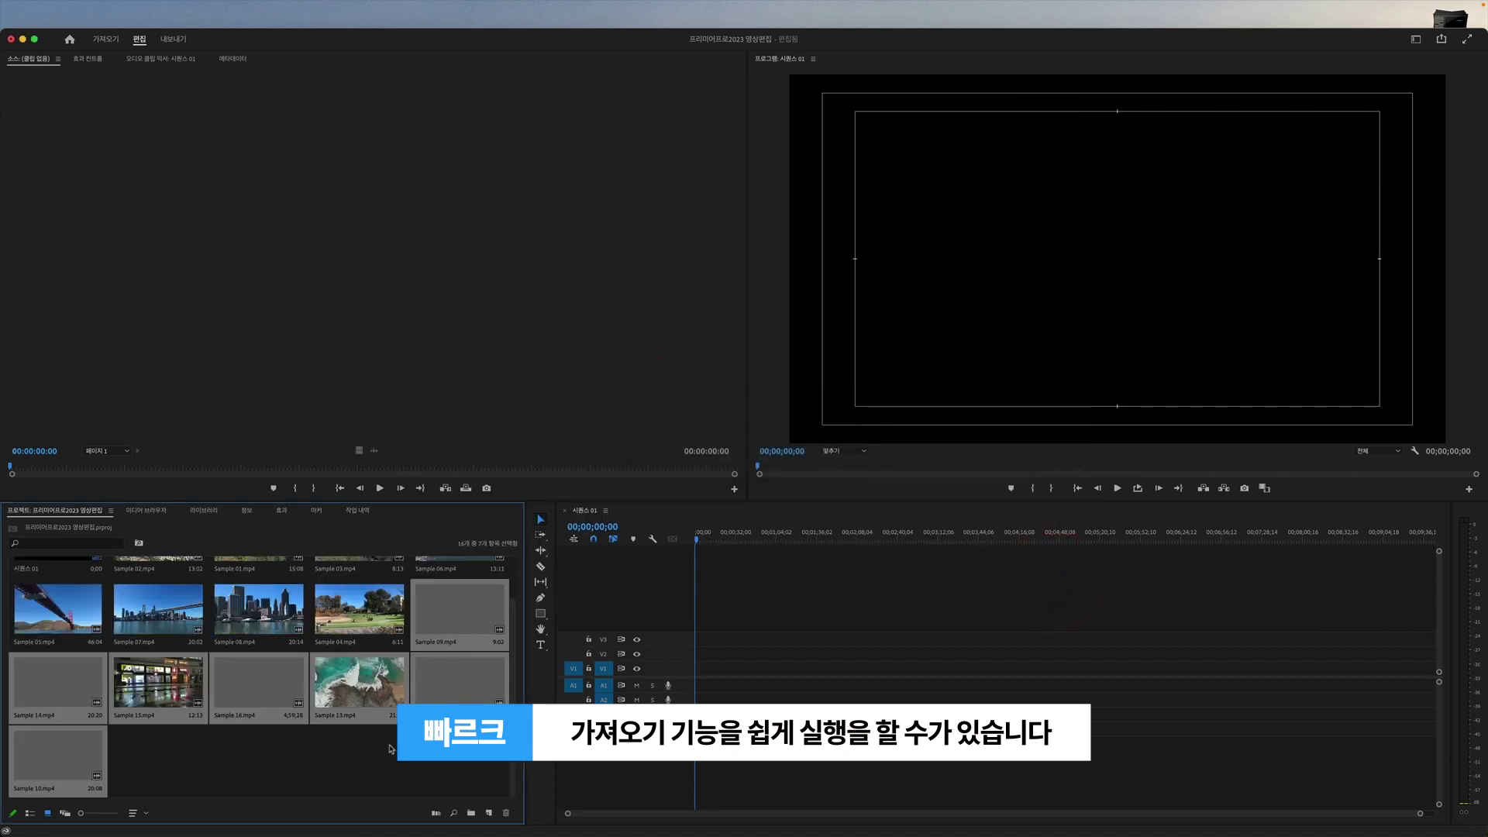
Select the Sample 01.mp4 clip in the Project panel
{"action": "left_click", "coordinate": [295, 764]}
{"action": "scroll", "coordinate": [275, 737], "scroll_direction": "up", "scroll_amount": 2}
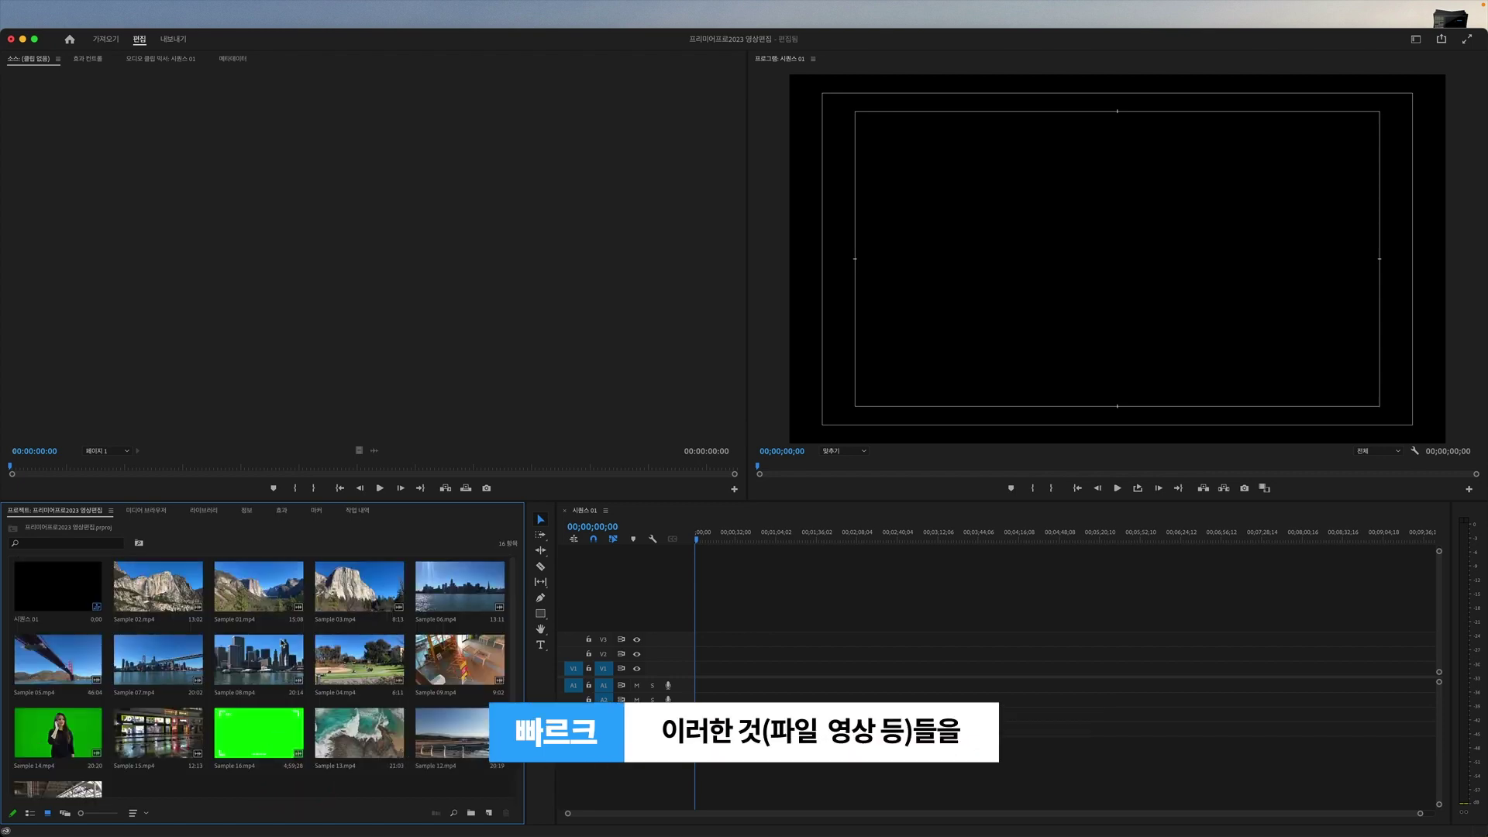
{"action": "left_click", "coordinate": [285, 589]}
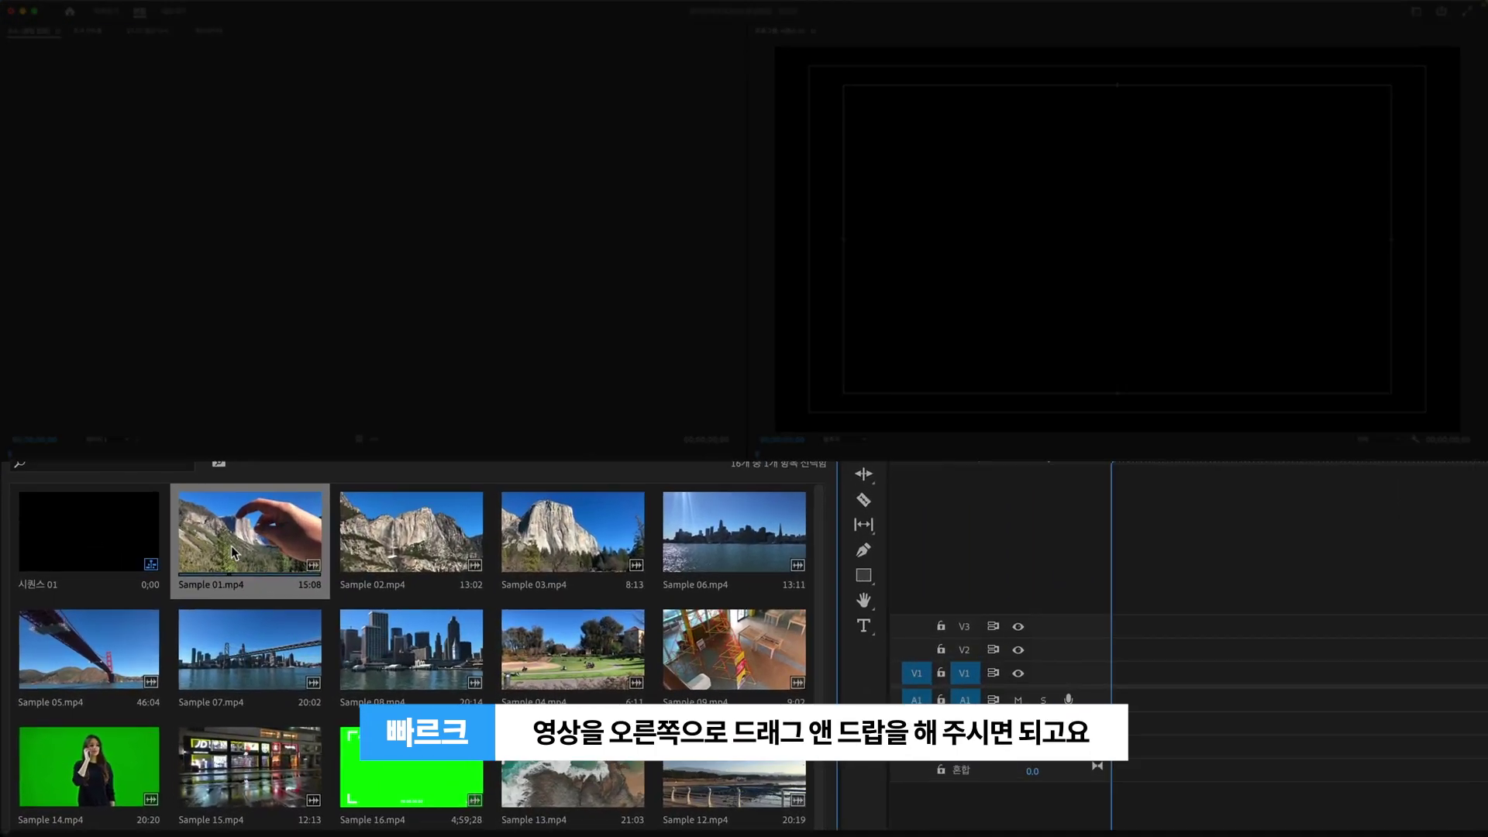
Place Sample 01.mp4 at the start of 시퀀스 01 on V1/A1, keeping existing sequence settings
{"action": "left_click_drag", "start_coordinate": [233, 552], "coordinate": [1125, 676]}
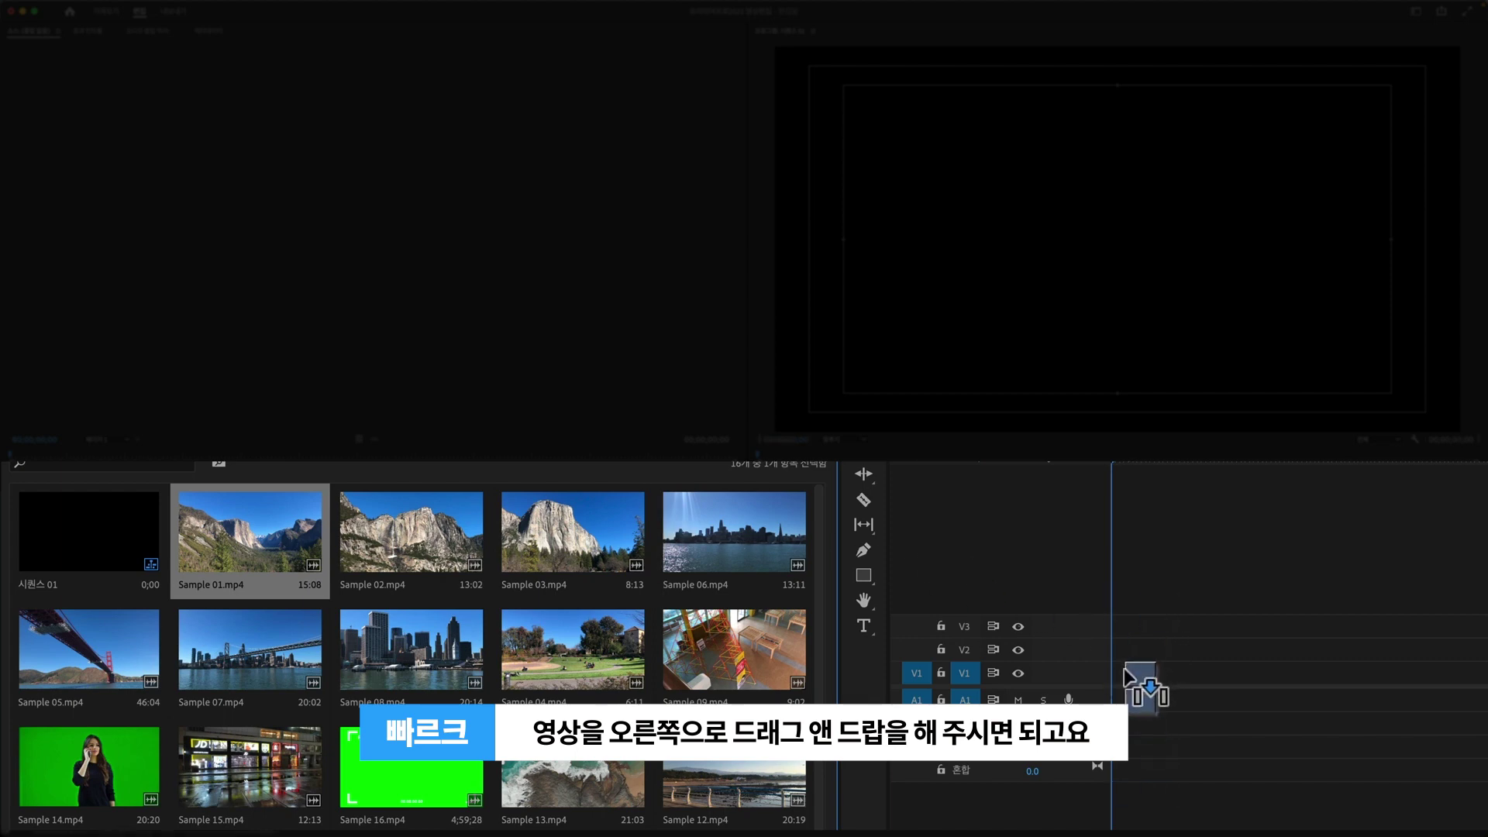
{"action": "left_click_drag", "start_coordinate": [1125, 675], "coordinate": [1120, 681]}
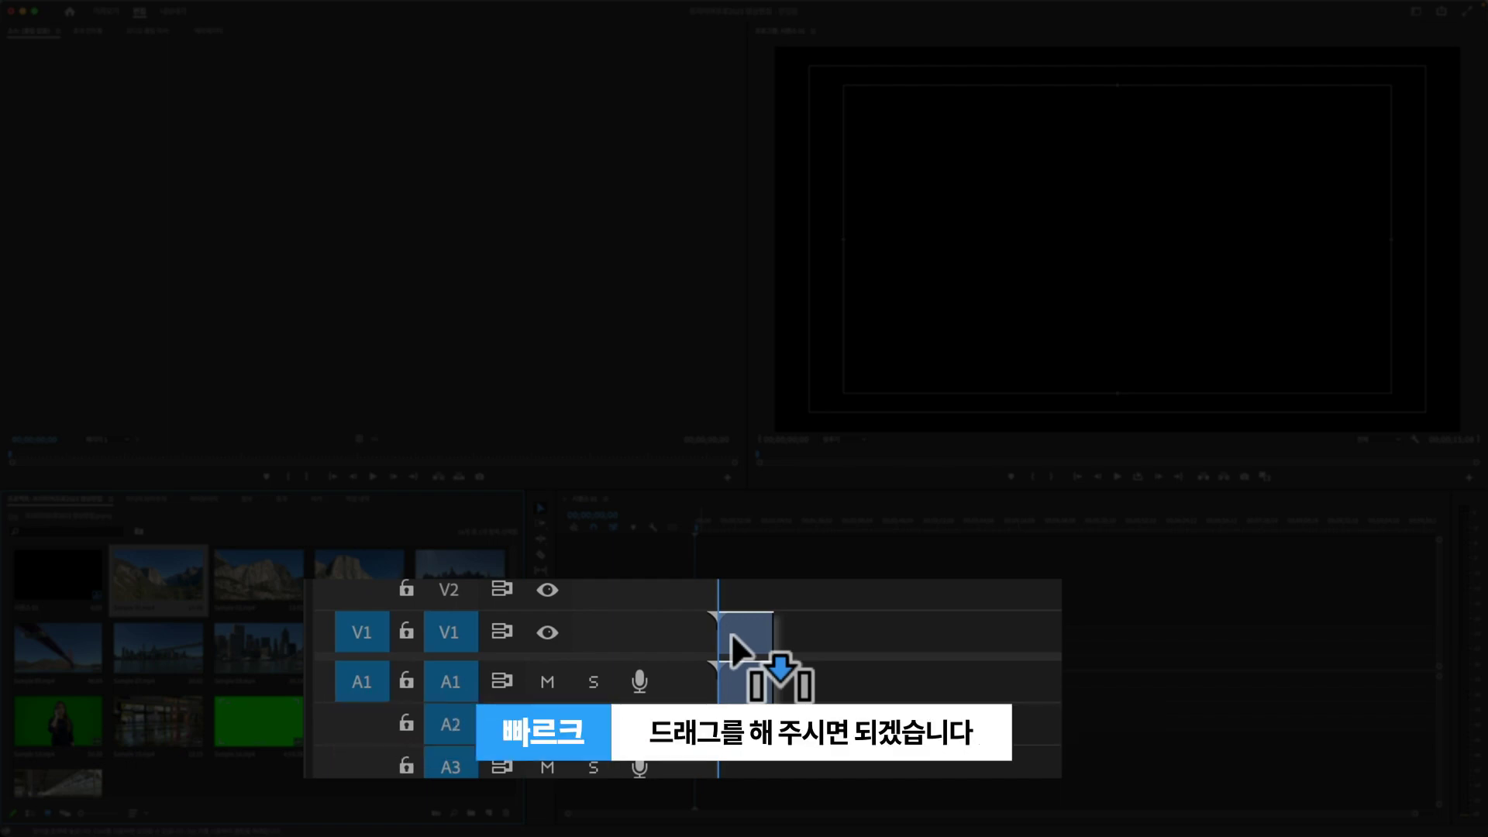
{"action": "left_click_drag", "start_coordinate": [731, 631], "coordinate": [730, 633]}
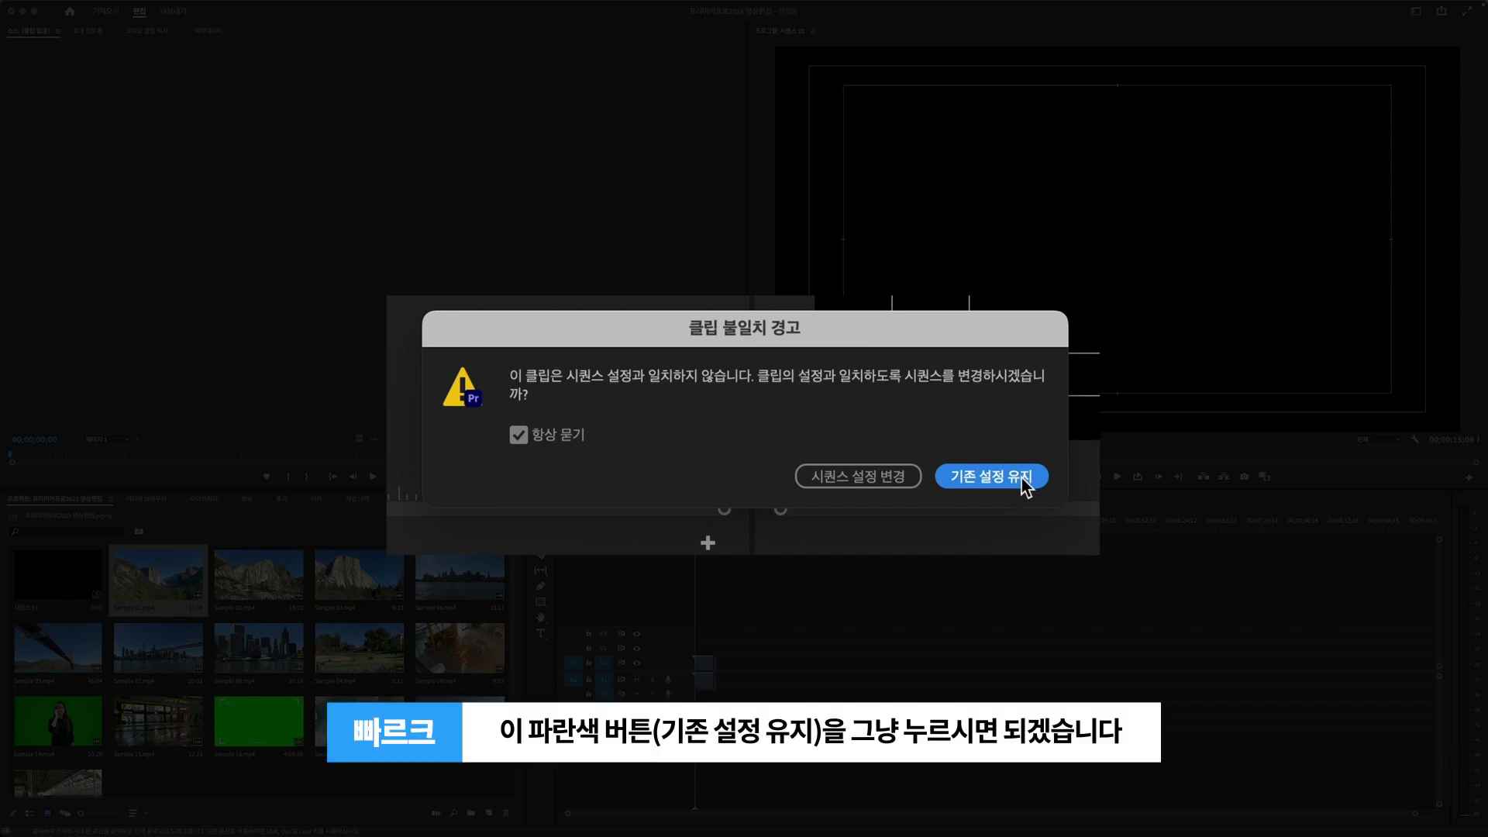
{"action": "left_click", "coordinate": [1003, 485]}
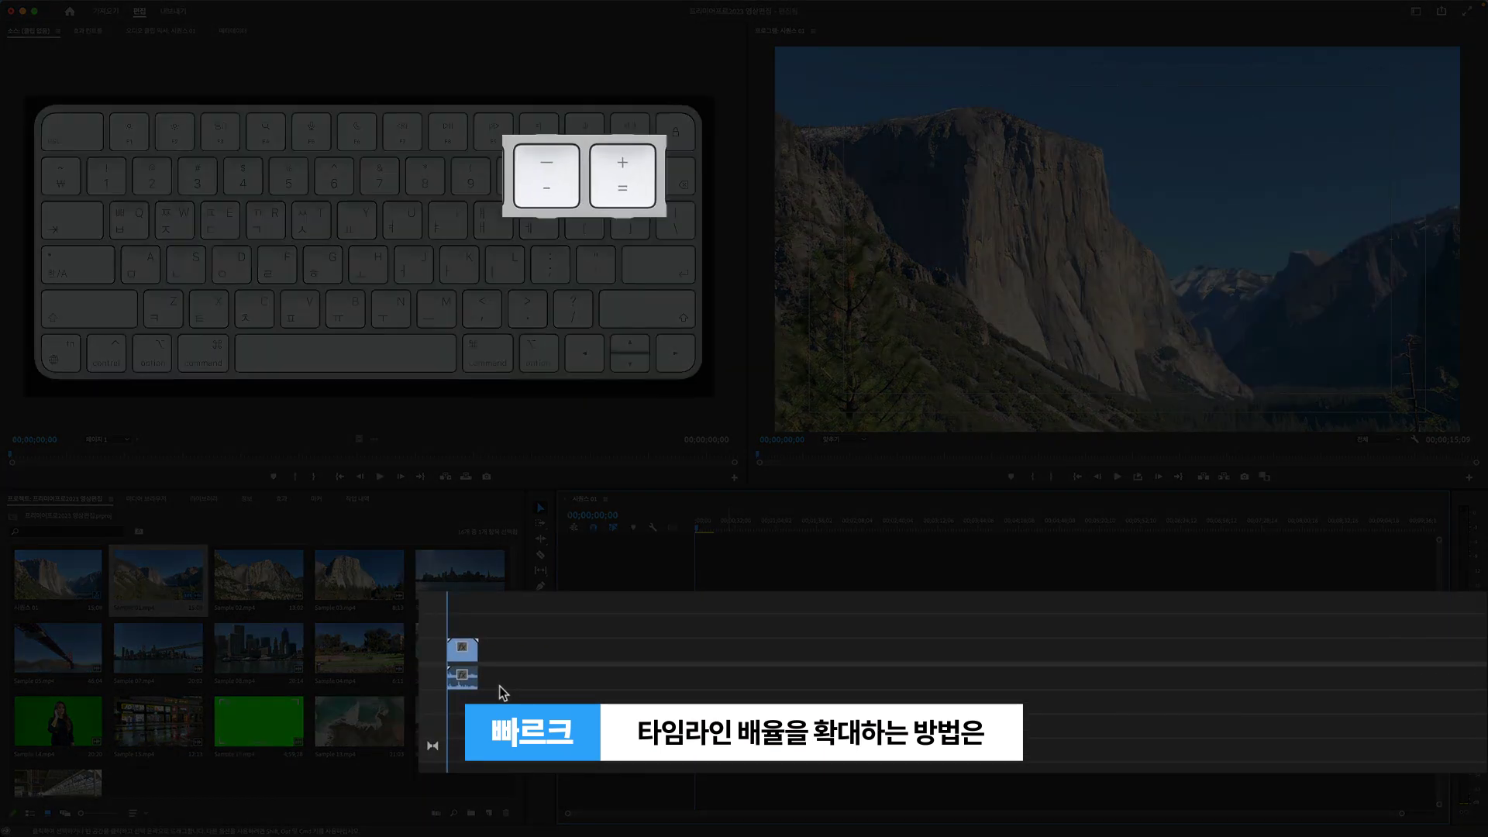
Zoom the timeline in and out, fit the sequence, then widen Sample 01.mp4 across the tracks
{"action": "key", "text": "equal"}
{"action": "key", "text": "equal"}
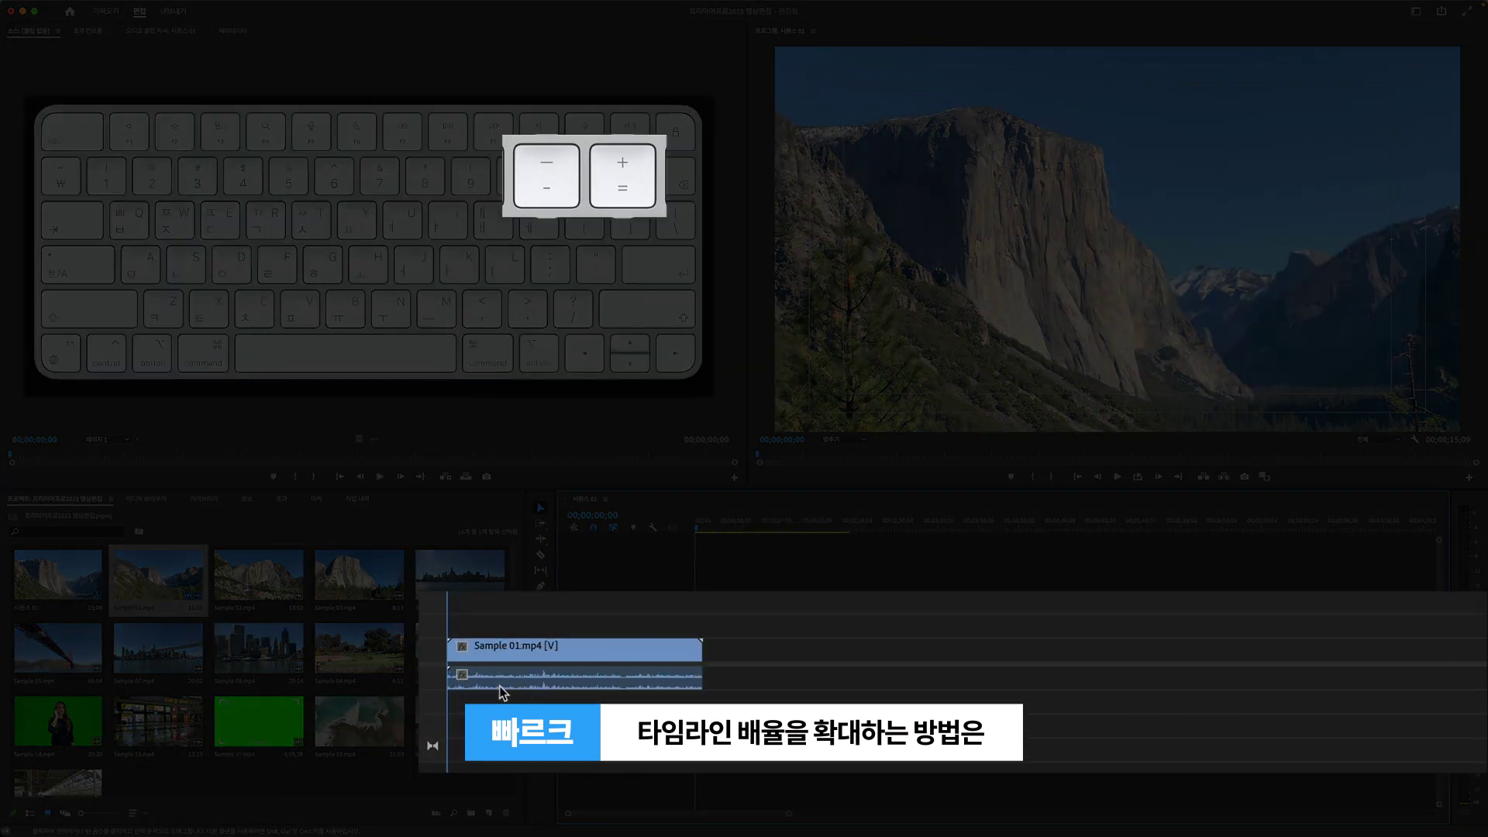
{"action": "key", "text": "equal"}
{"action": "key", "text": "equal"}
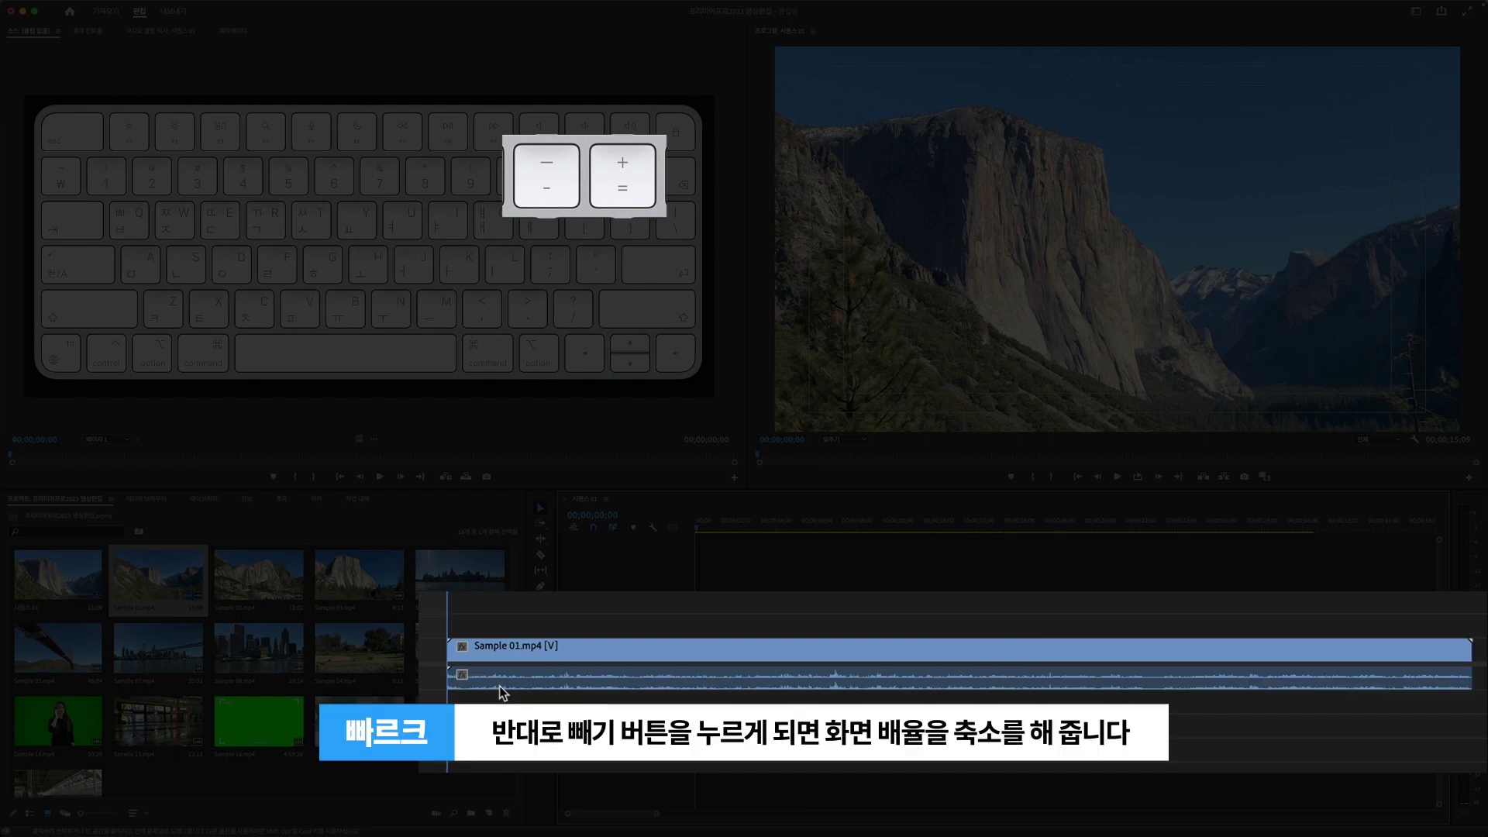
{"action": "key", "text": "minus"}
{"action": "key", "text": "minus"}
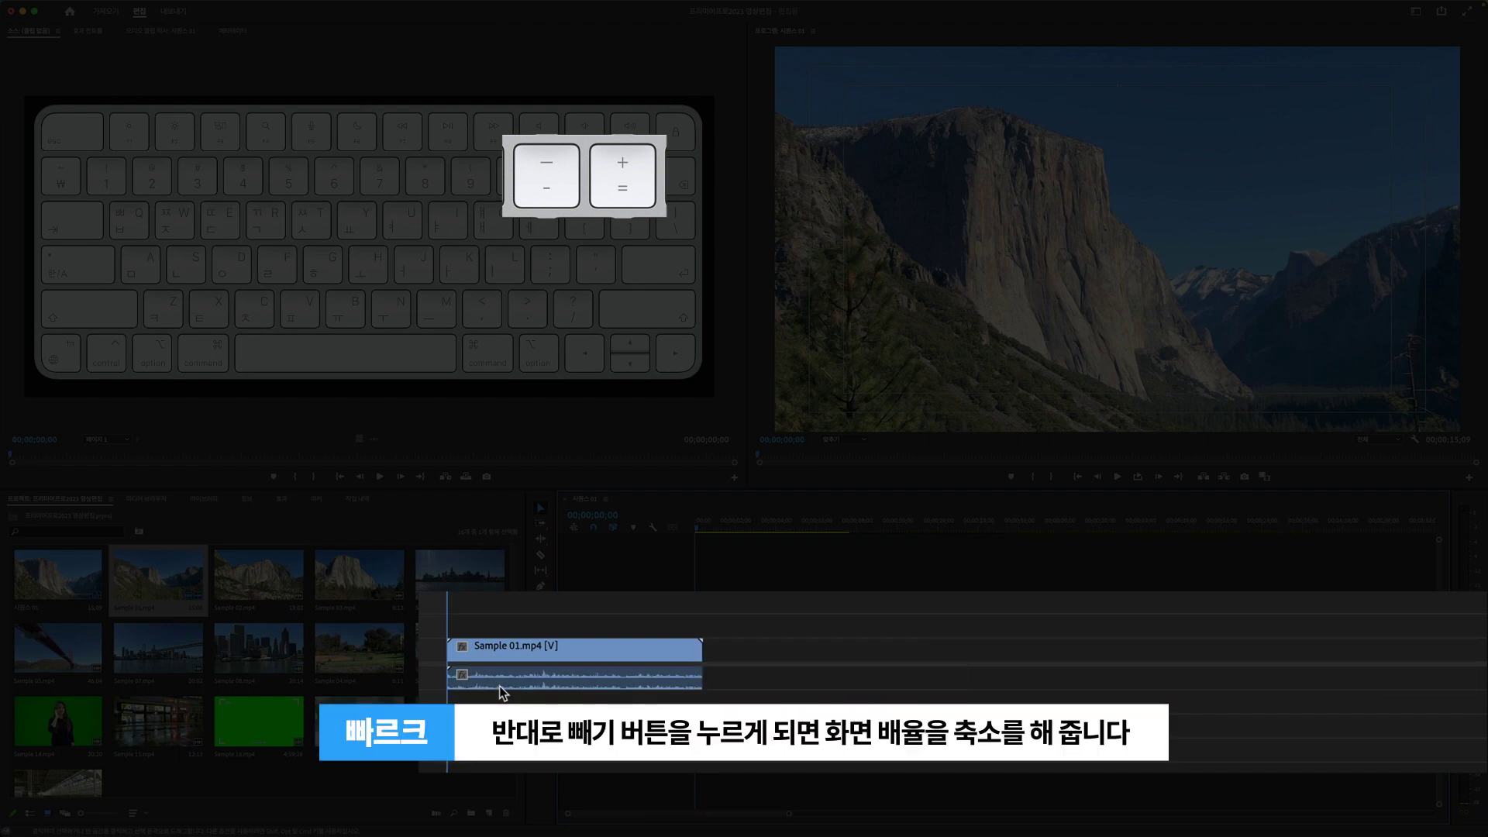
{"action": "key", "text": "minus"}
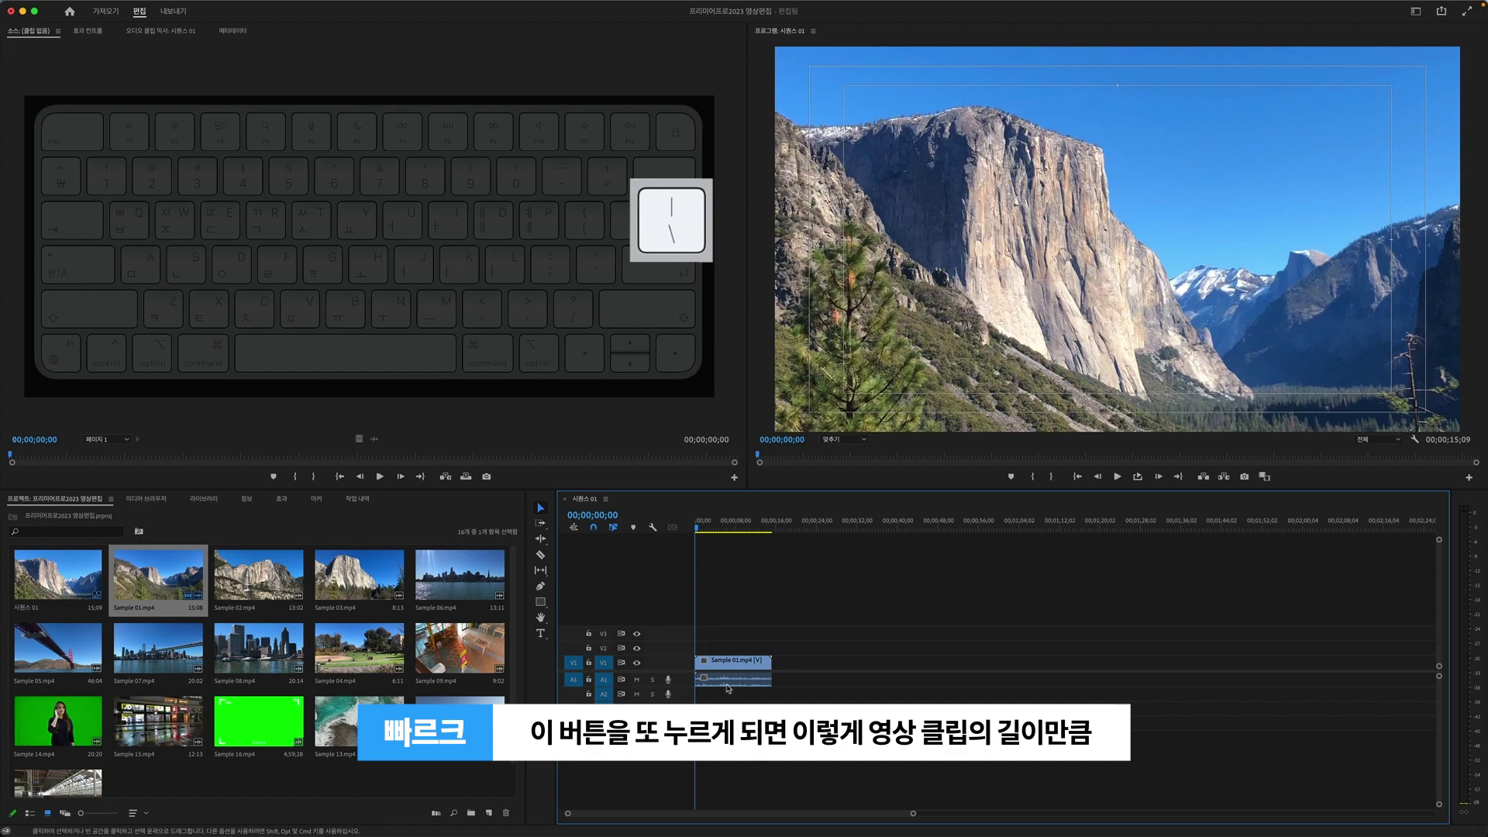
{"action": "key", "text": "backslash"}
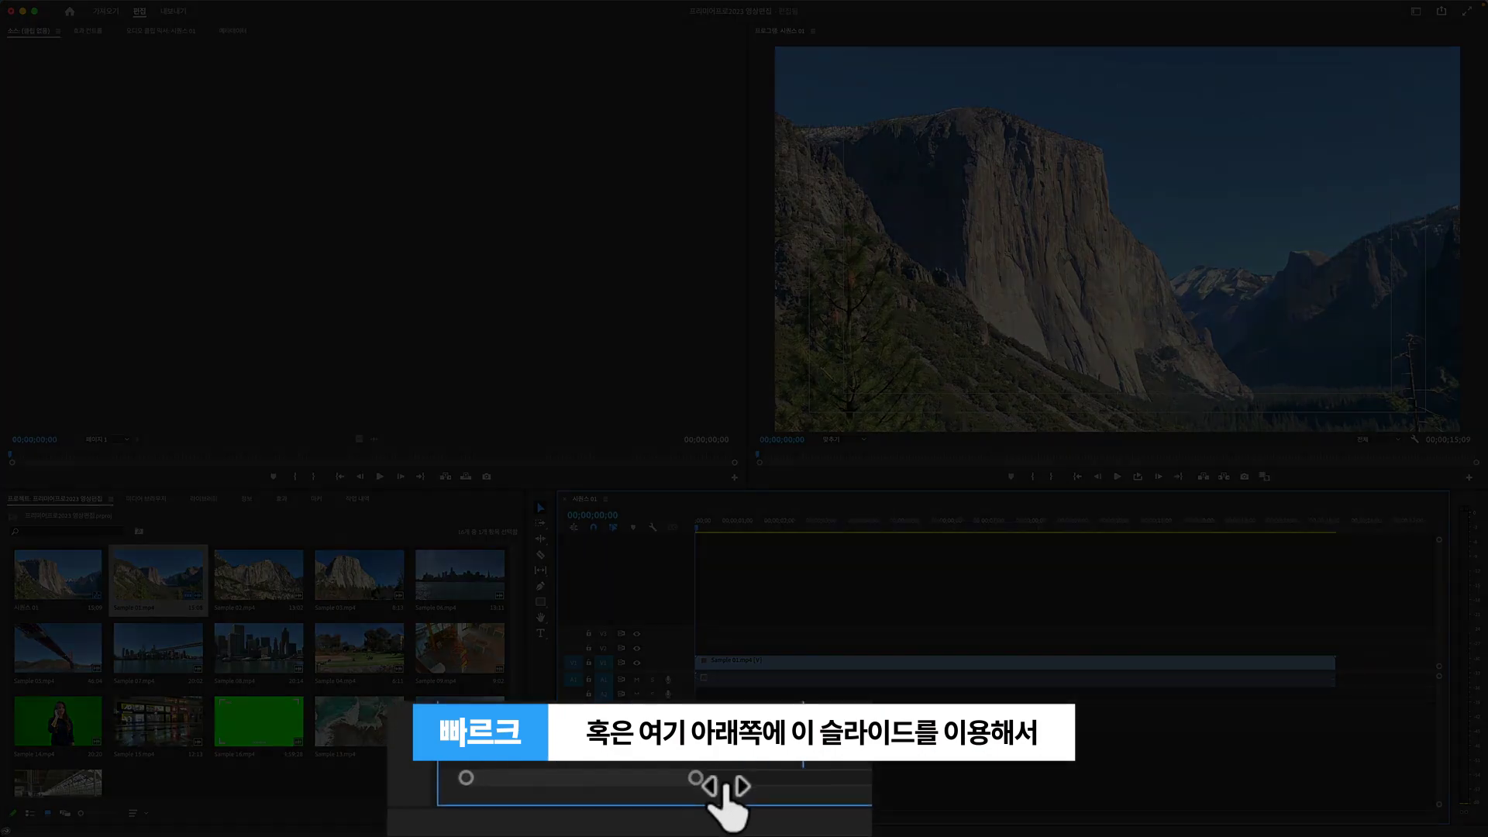
{"action": "mouse_move", "coordinate": [725, 806]}
{"action": "left_mouse_down"}
{"action": "mouse_move", "coordinate": [868, 806]}
{"action": "mouse_move", "coordinate": [723, 818]}
{"action": "left_mouse_up"}
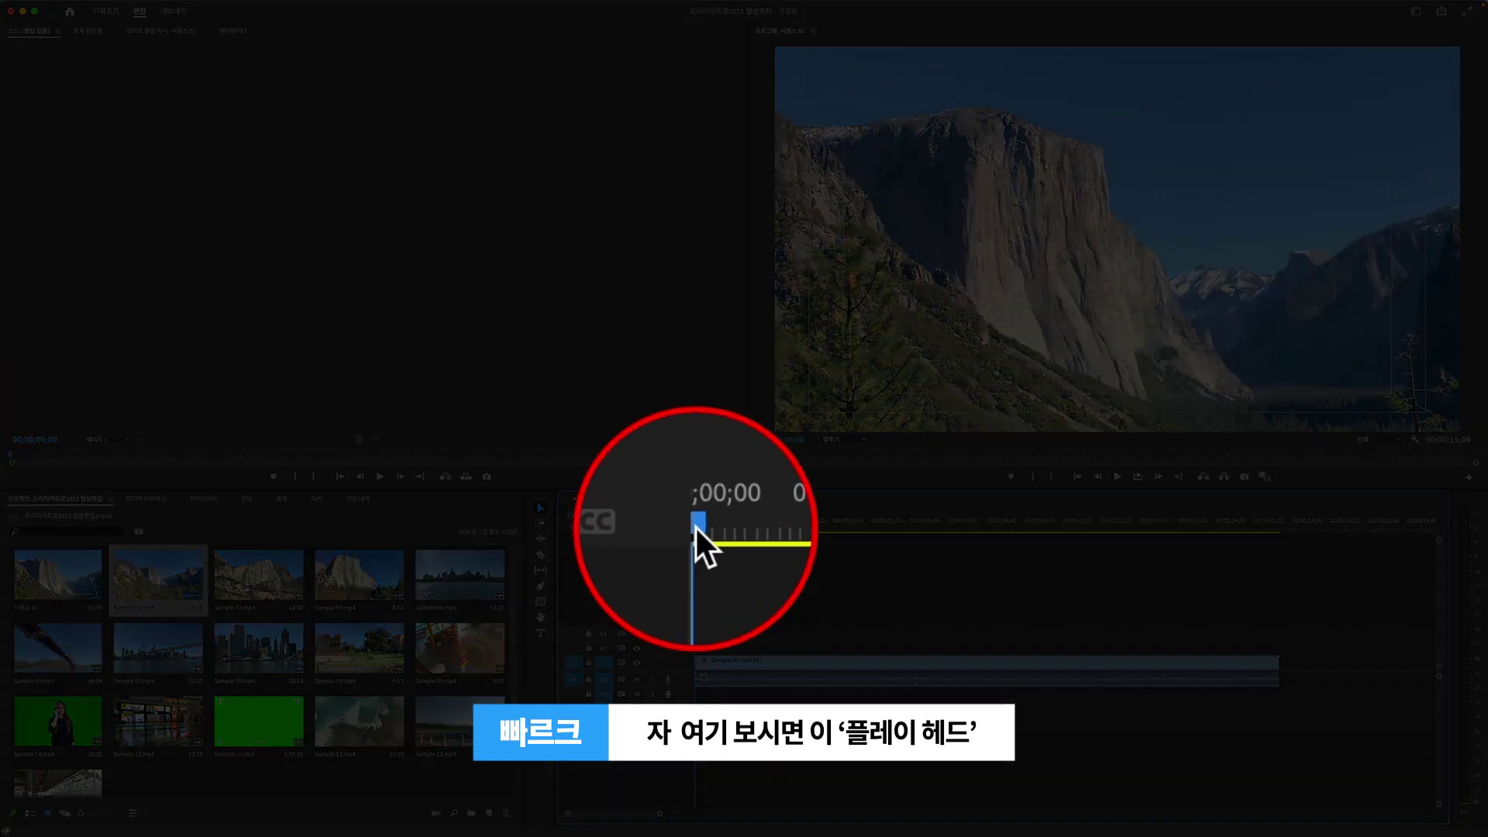
{"action": "left_click", "coordinate": [695, 527]}
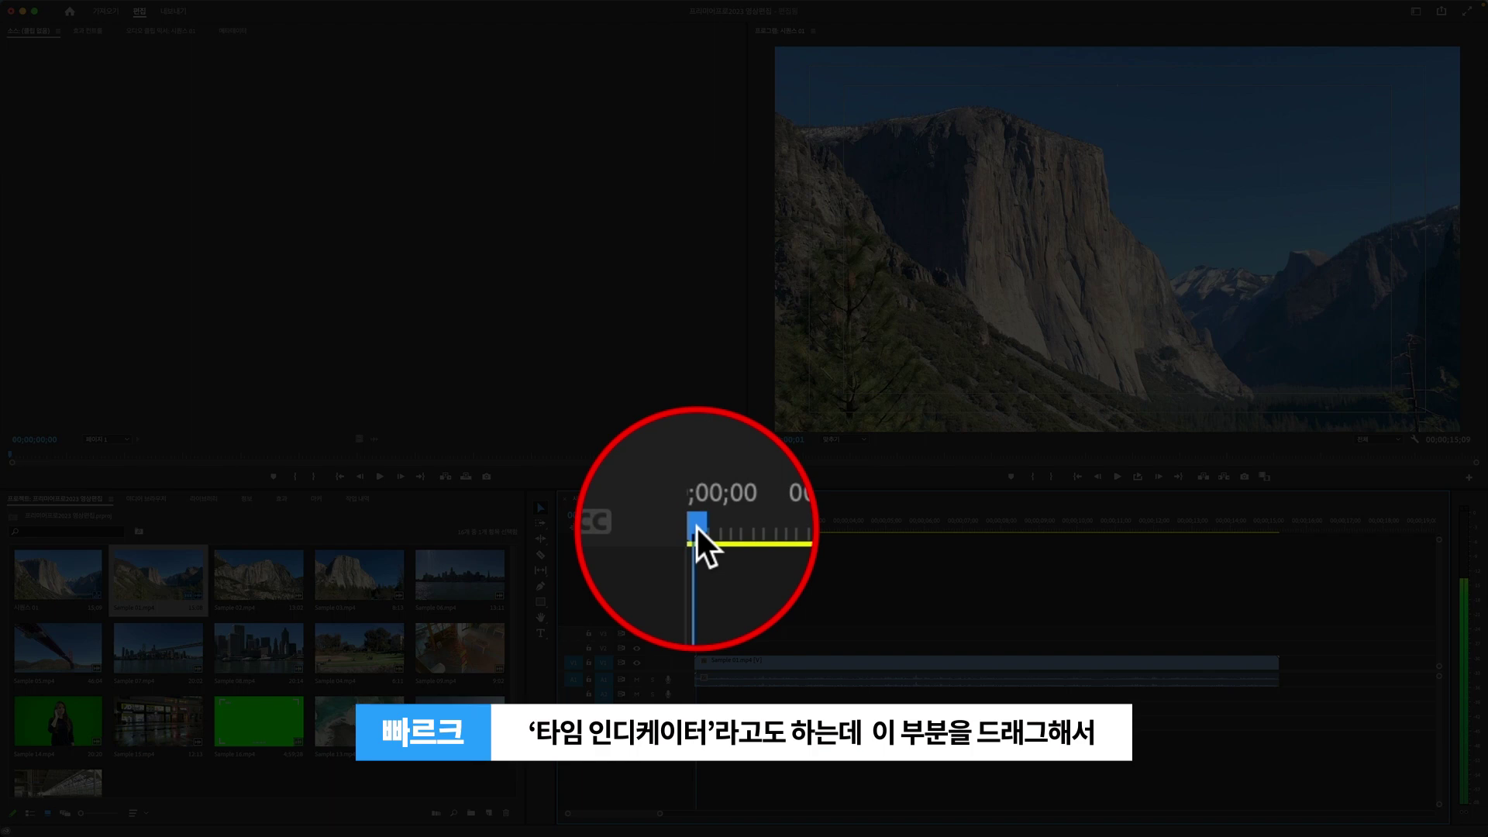
{"action": "left_click_drag", "start_coordinate": [696, 527], "coordinate": [1085, 539]}
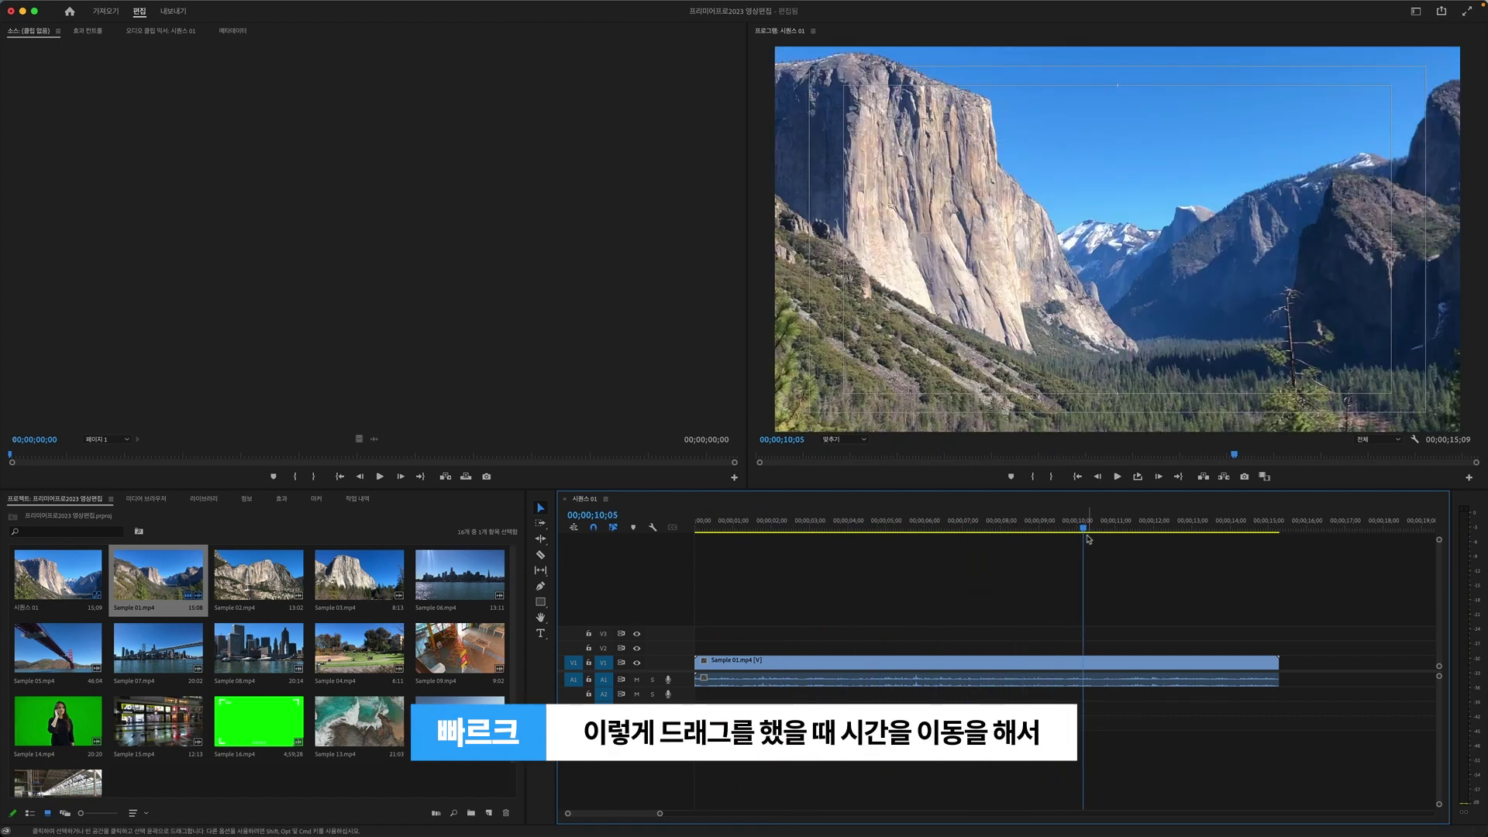
{"action": "left_click_drag", "start_coordinate": [1086, 540], "coordinate": [1153, 535]}
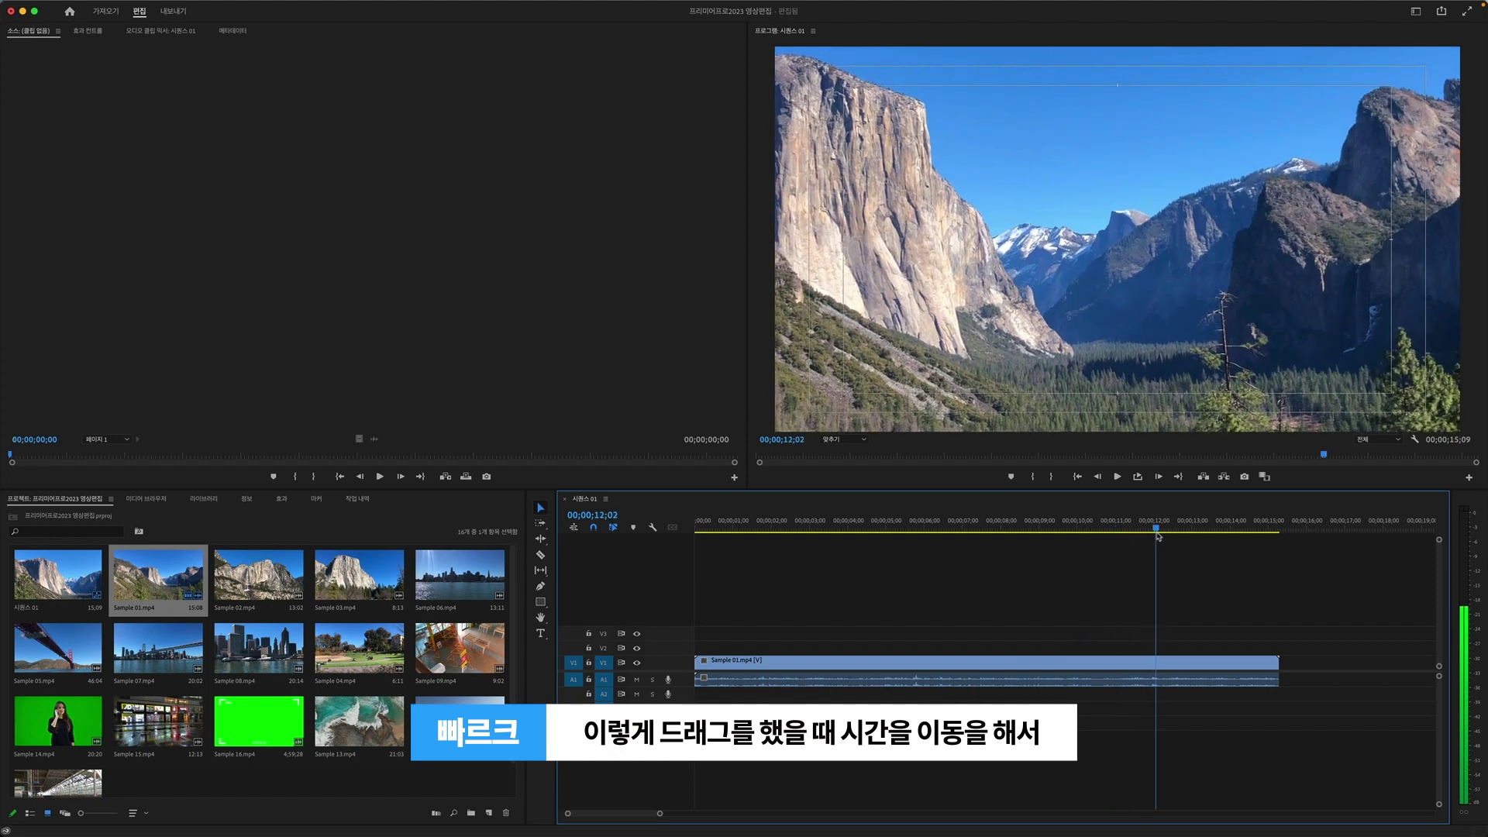
{"action": "left_click", "coordinate": [764, 532]}
{"action": "left_click", "coordinate": [1169, 532]}
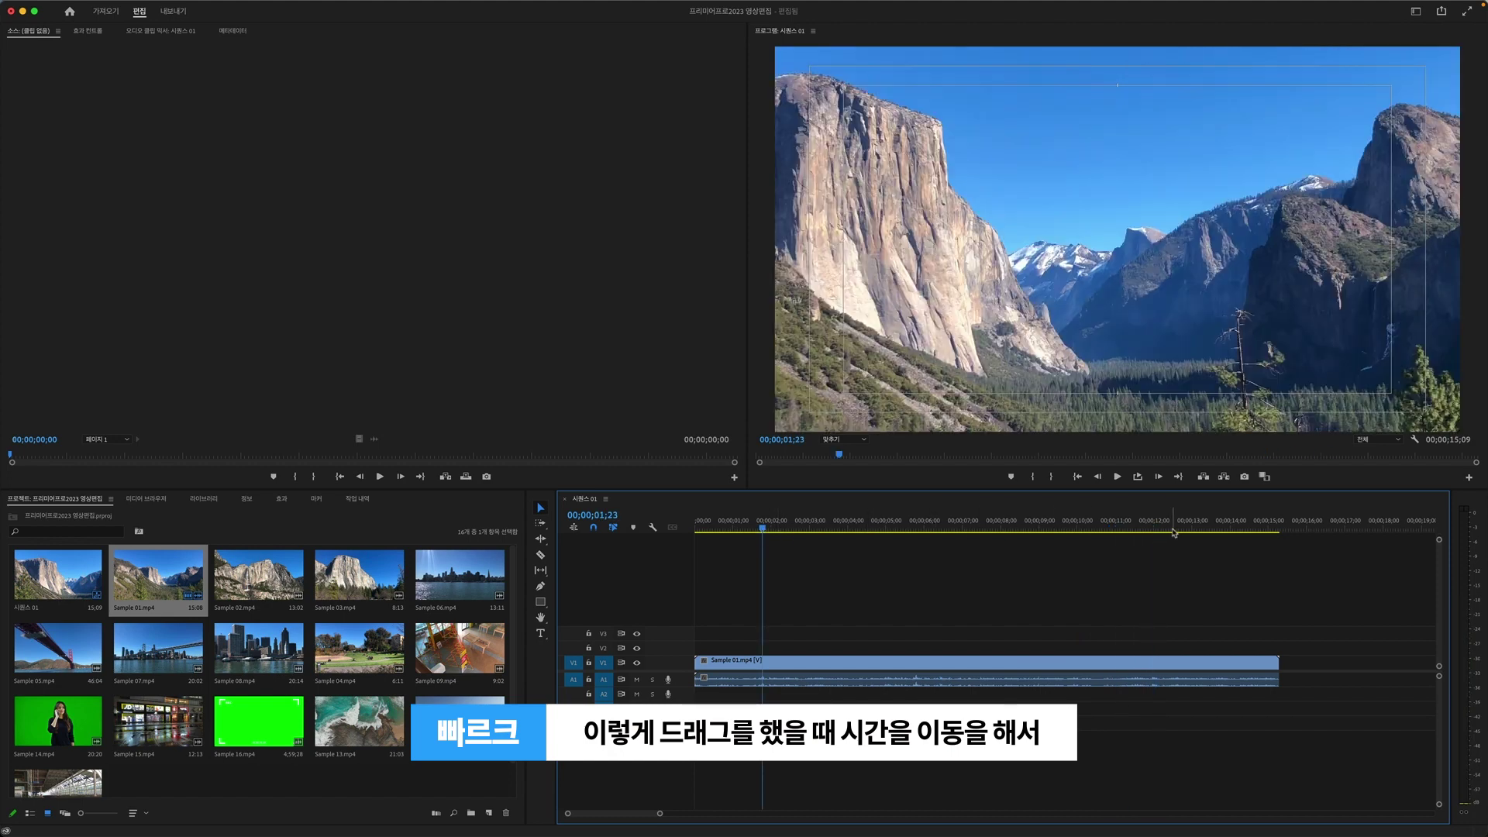
{"action": "left_click", "coordinate": [1249, 532]}
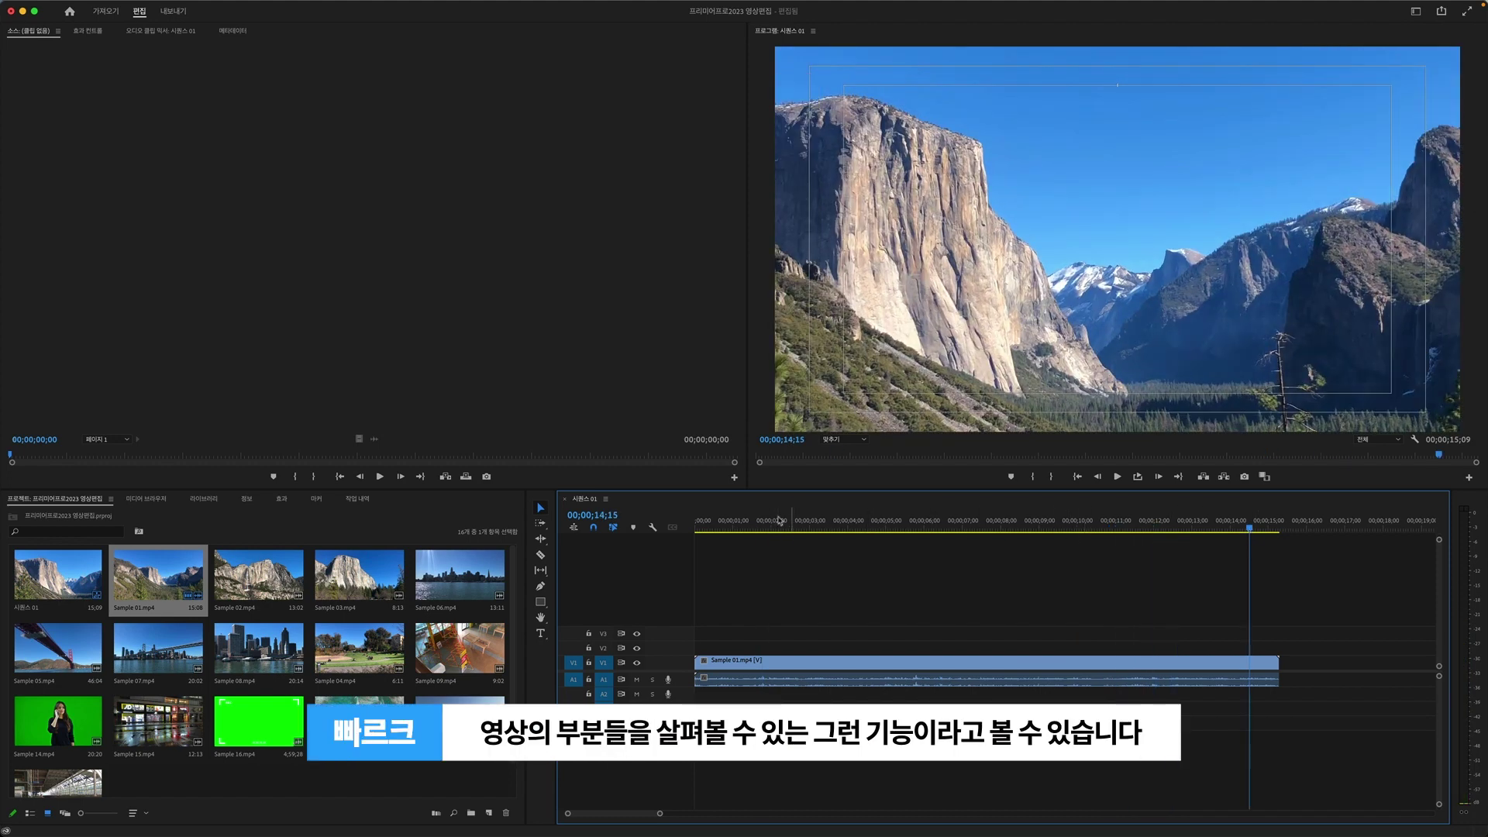
{"action": "left_click", "coordinate": [724, 530]}
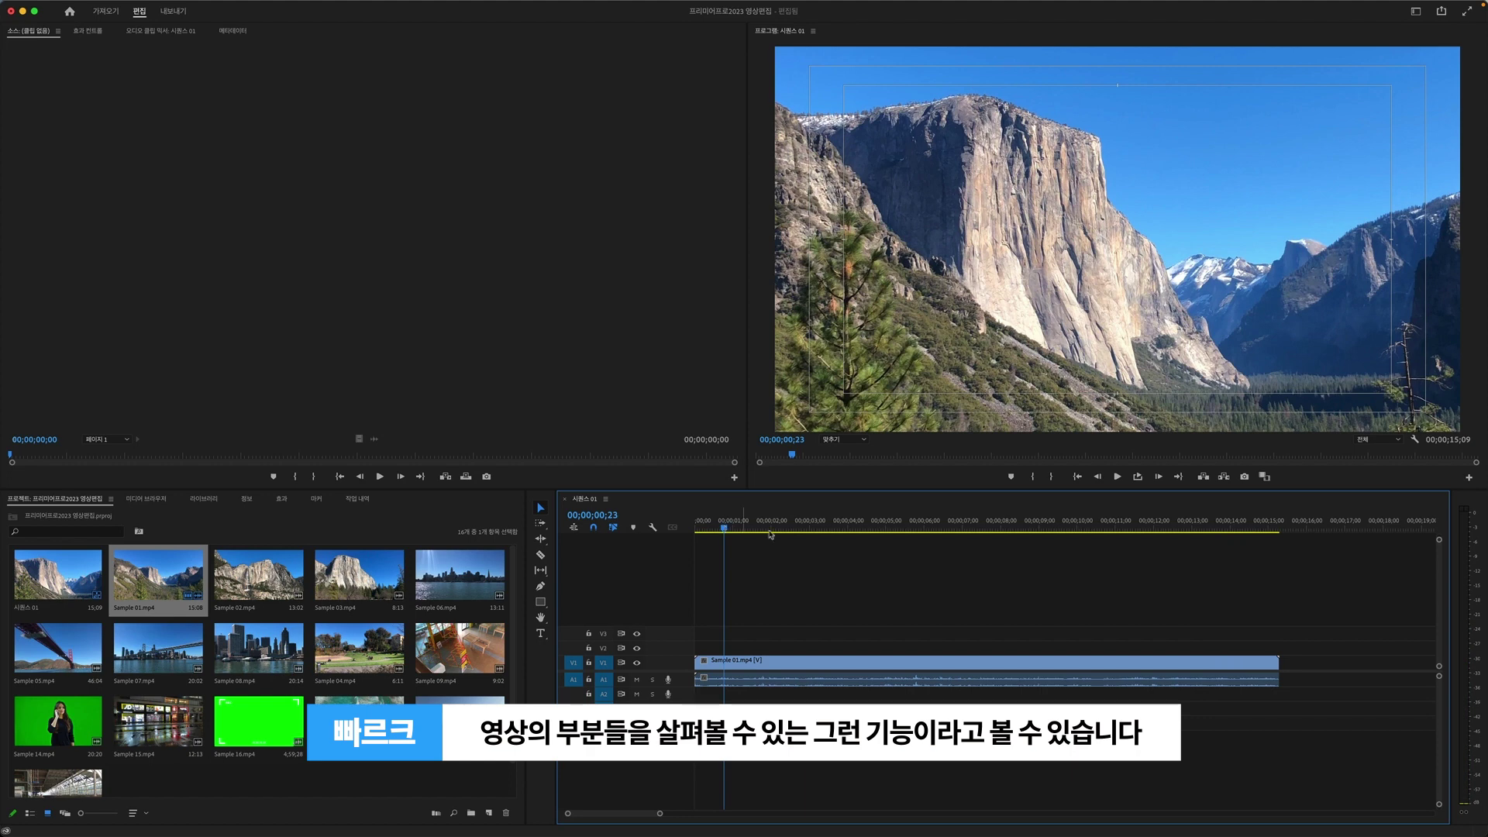
{"action": "left_click", "coordinate": [1147, 531]}
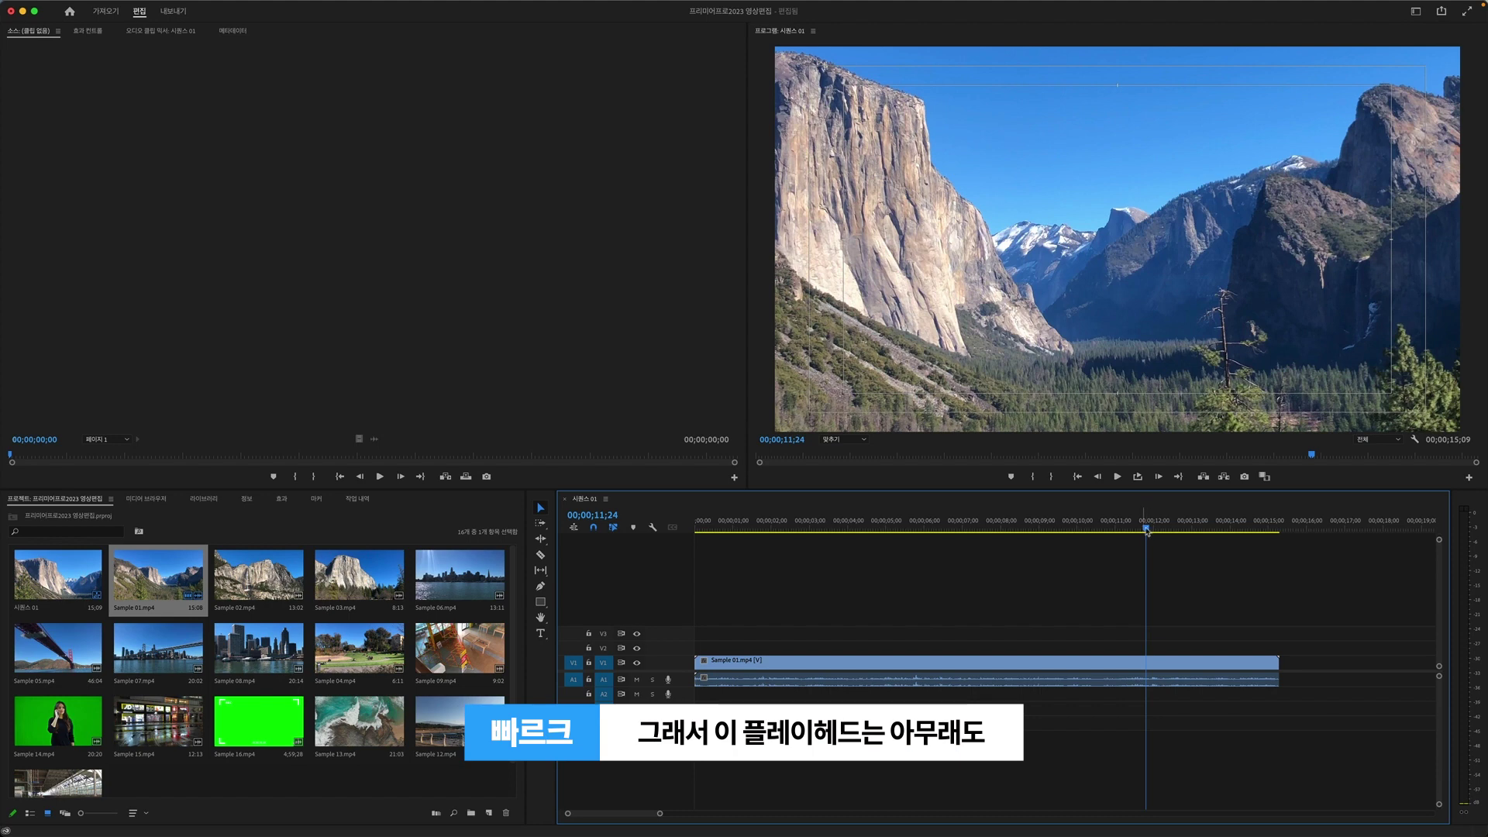
{"action": "left_click", "coordinate": [1214, 532]}
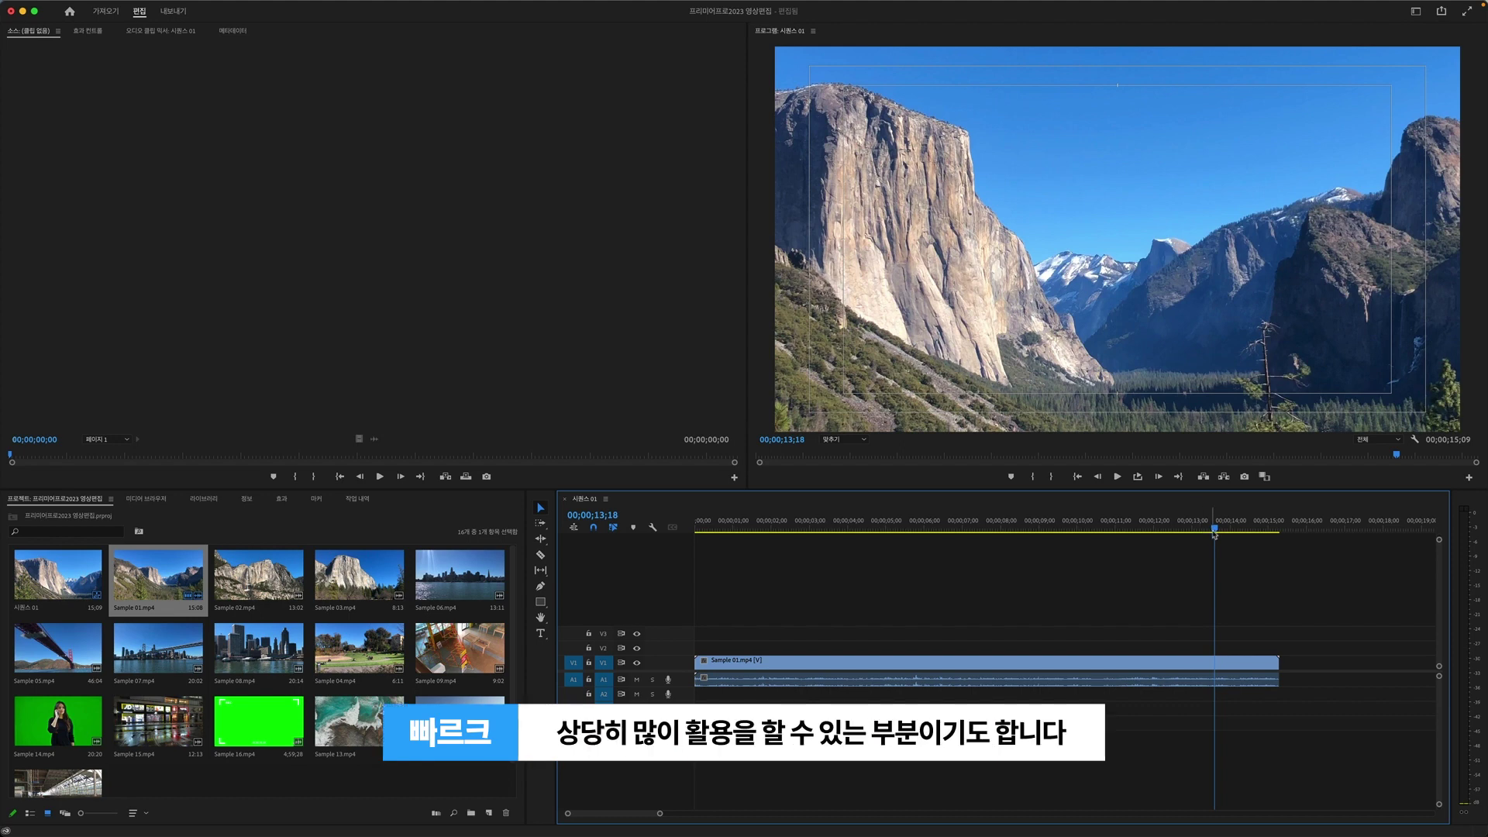
{"action": "left_click", "coordinate": [725, 531]}
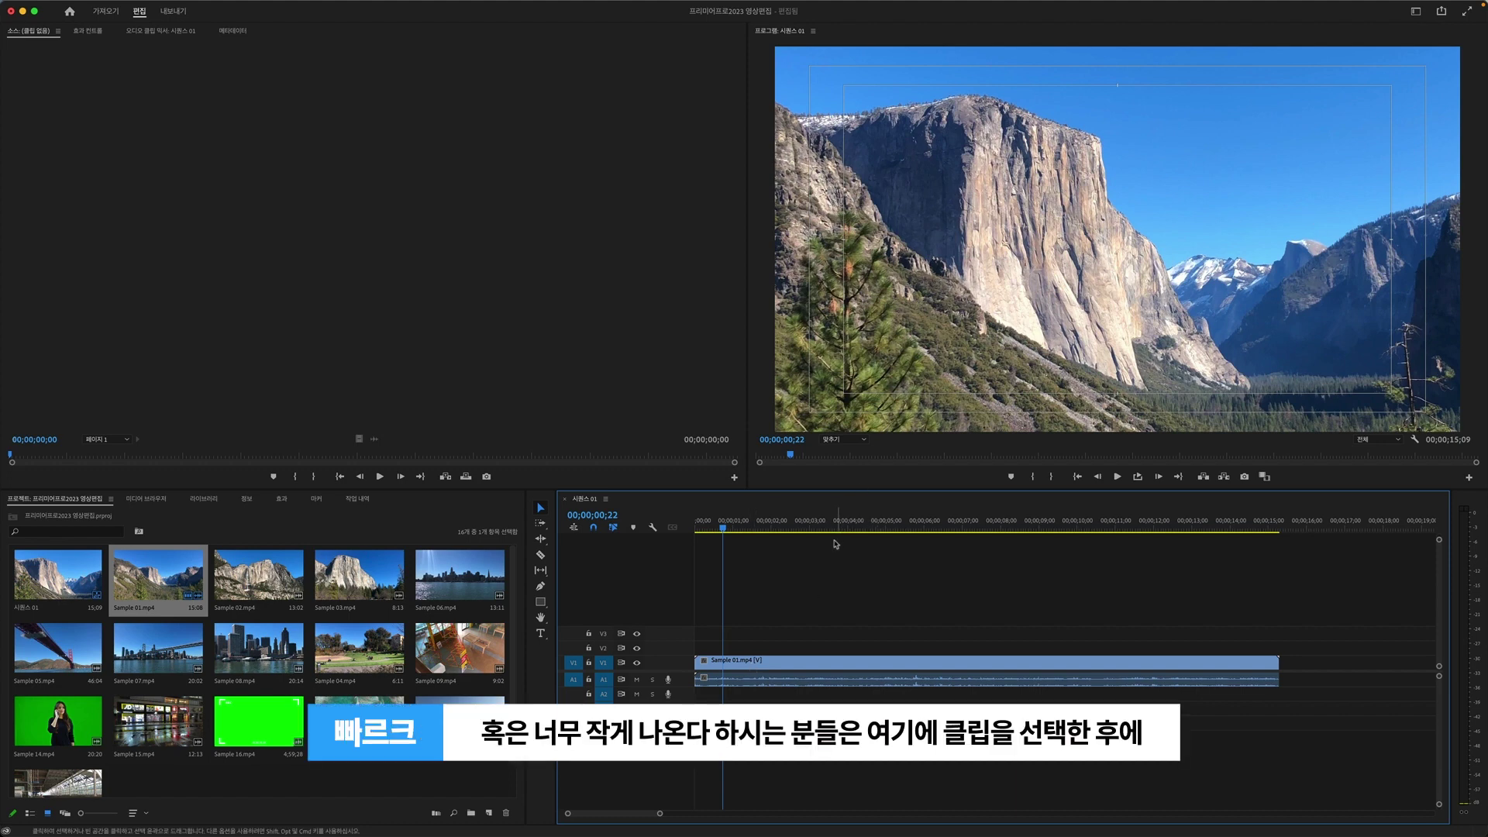
Apply 프레임 크기로 비율 조정 (Scale to Frame Size) to the Sample 01.mp4 clip on the timeline
{"action": "left_click", "coordinate": [726, 668]}
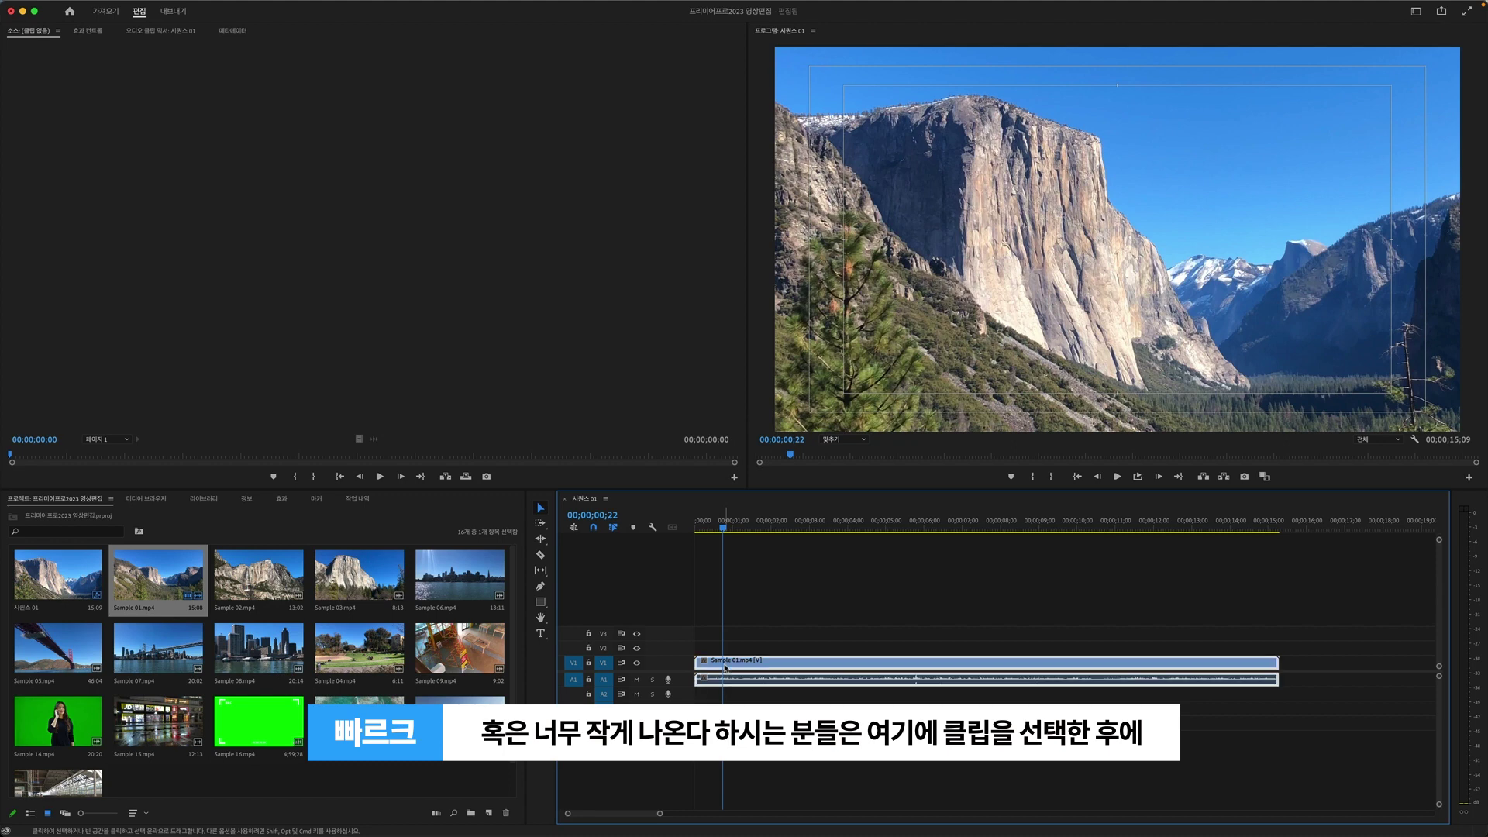
{"action": "right_click", "coordinate": [726, 668]}
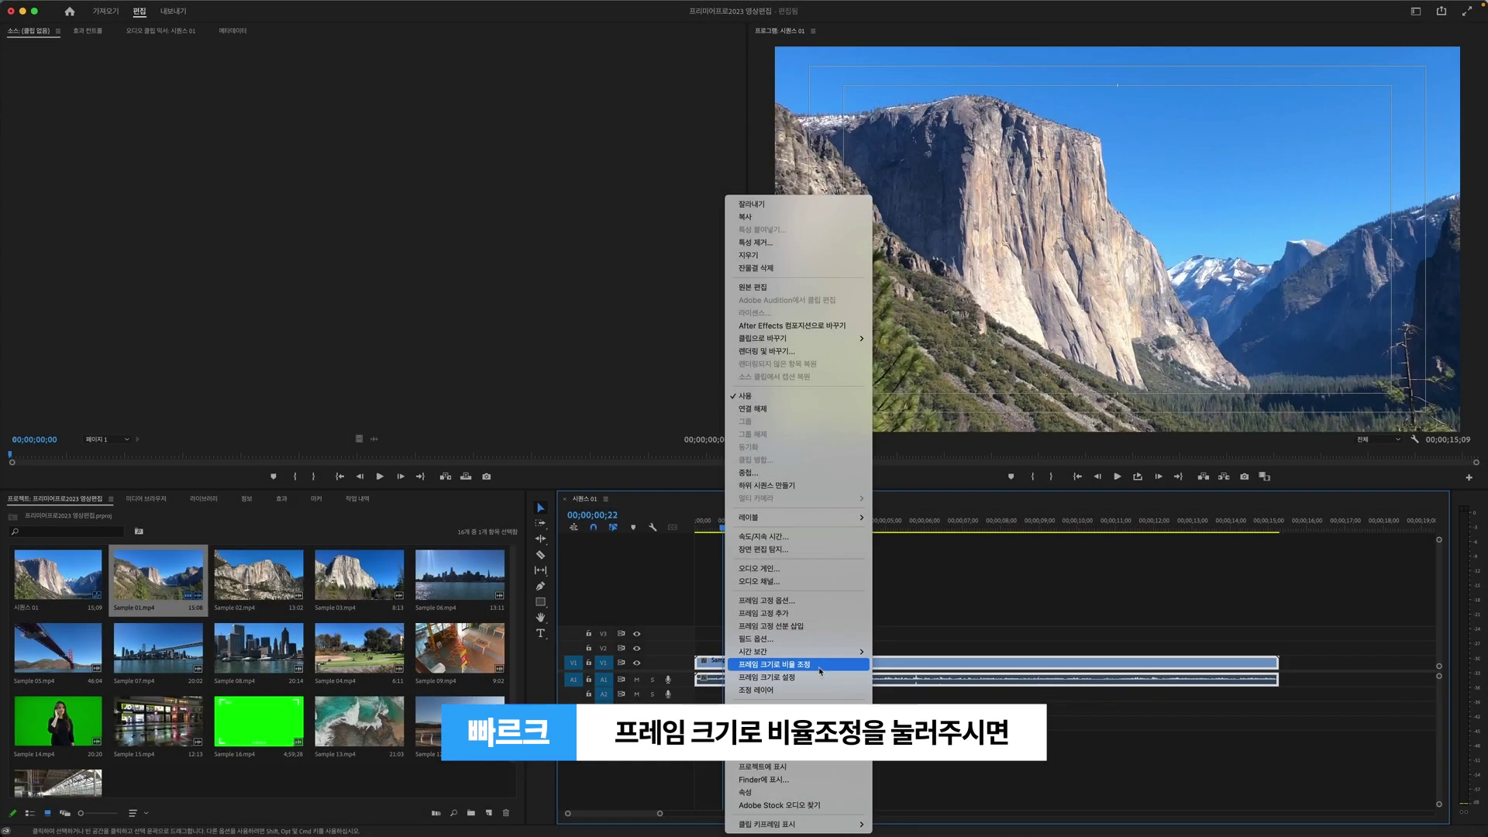
{"action": "left_click", "coordinate": [820, 670]}
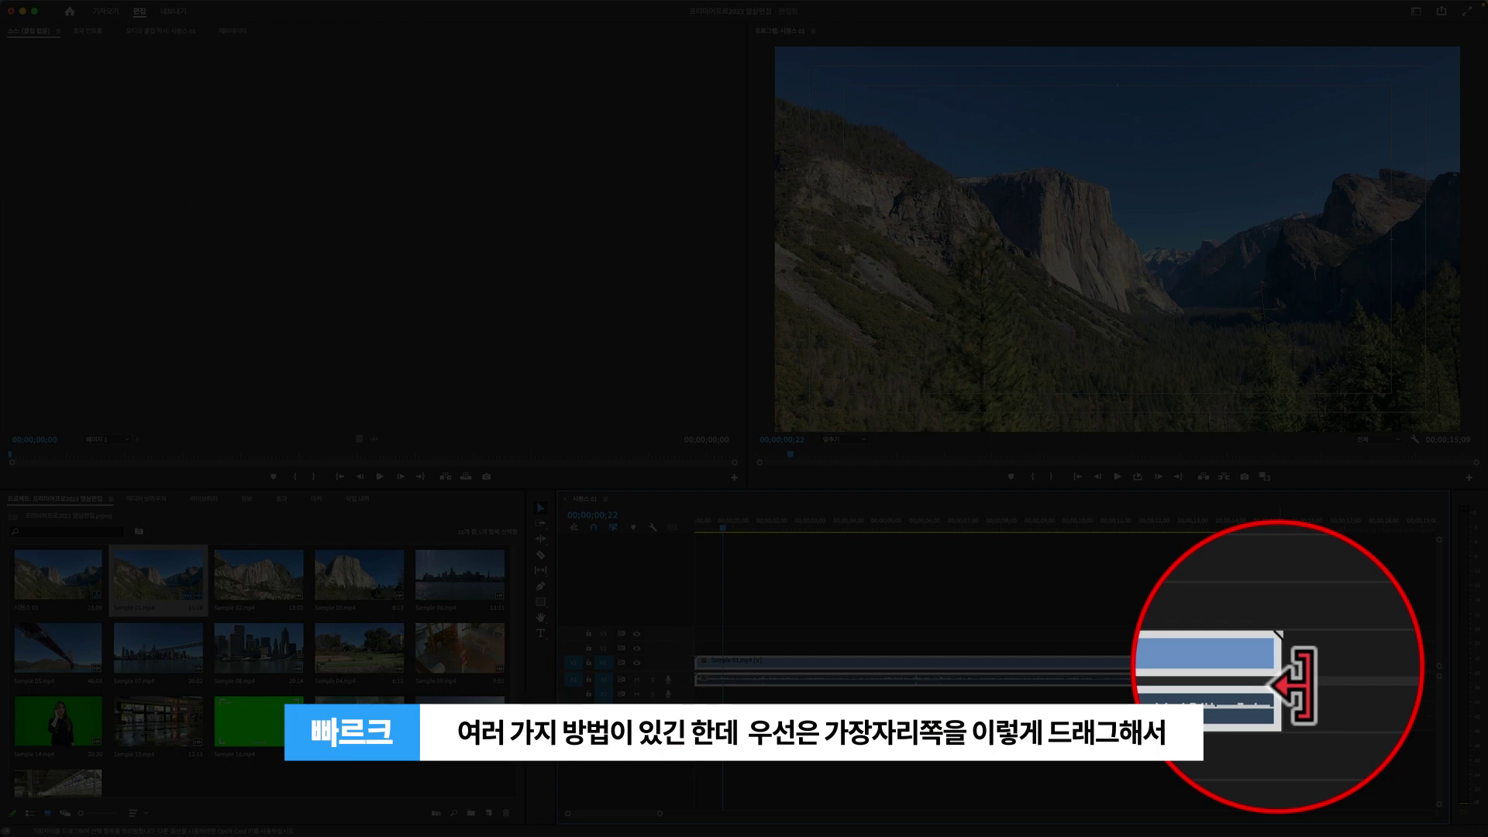
Trim Sample 01's end to about 12 seconds and shave a few frames off its start
{"action": "left_click_drag", "start_coordinate": [1292, 685], "coordinate": [1209, 685]}
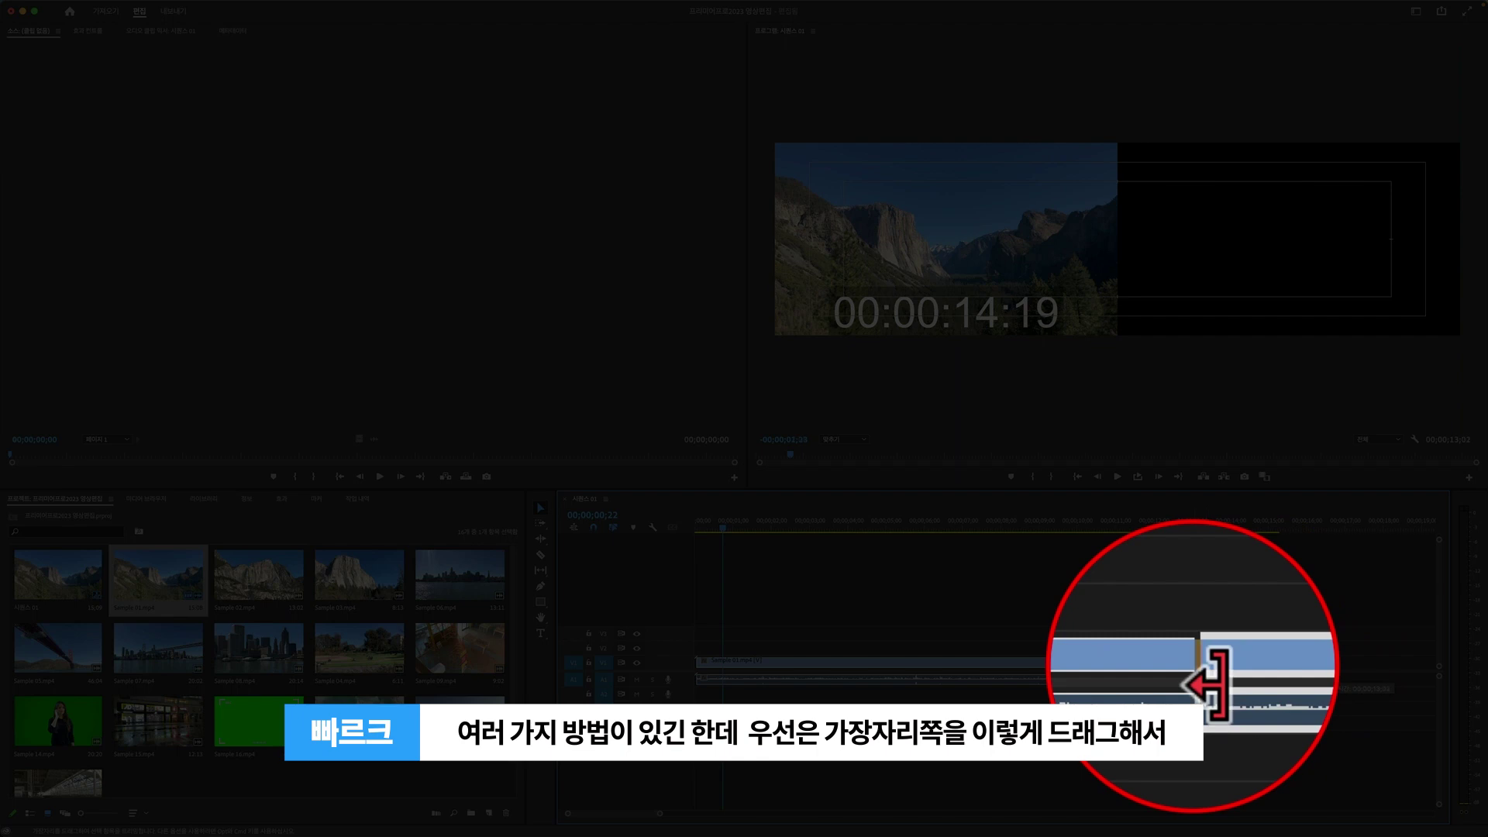
{"action": "left_click", "coordinate": [1155, 521]}
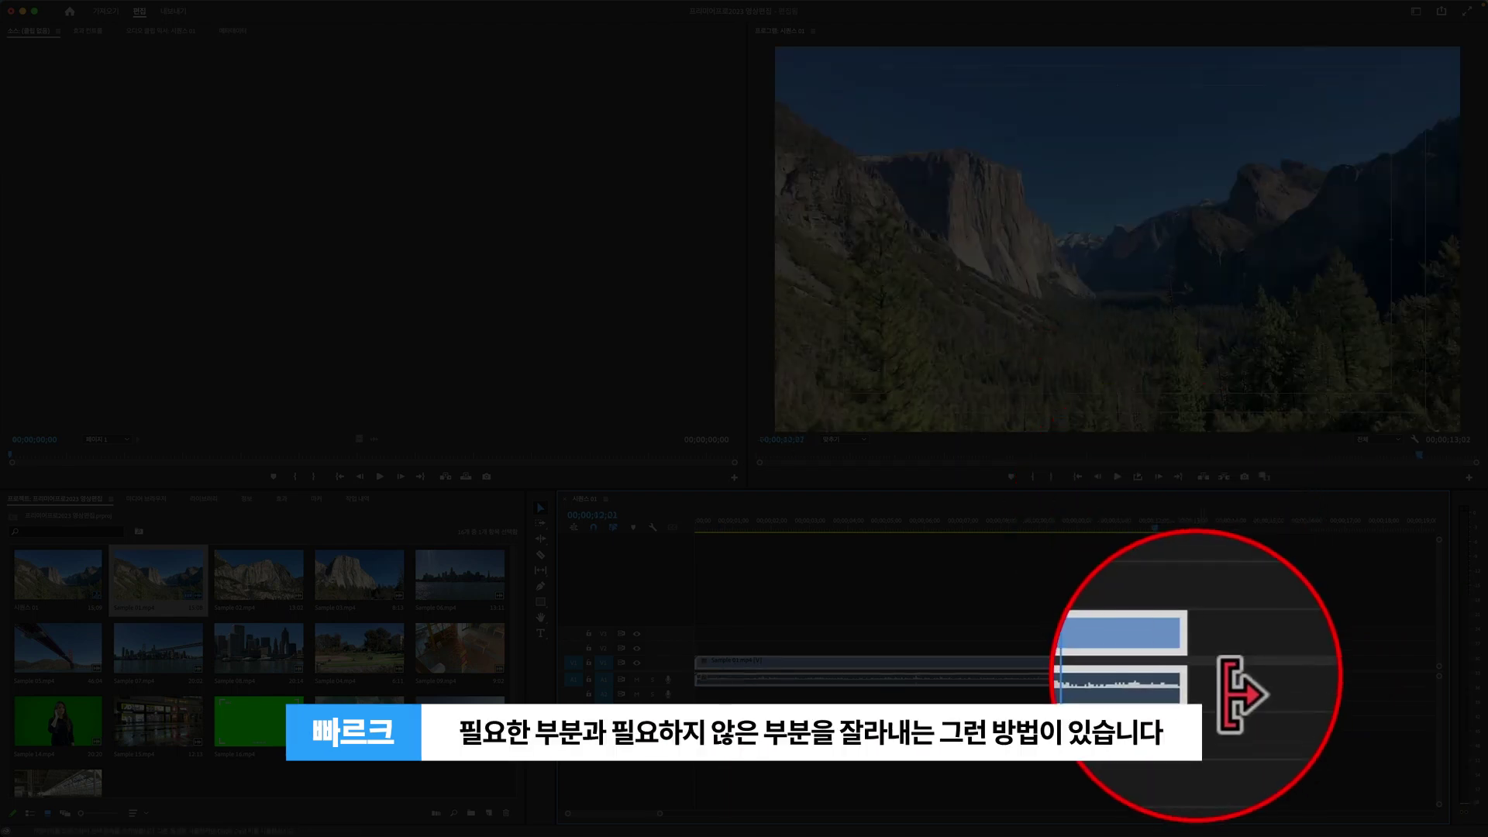
{"action": "left_click_drag", "start_coordinate": [1259, 685], "coordinate": [1174, 685]}
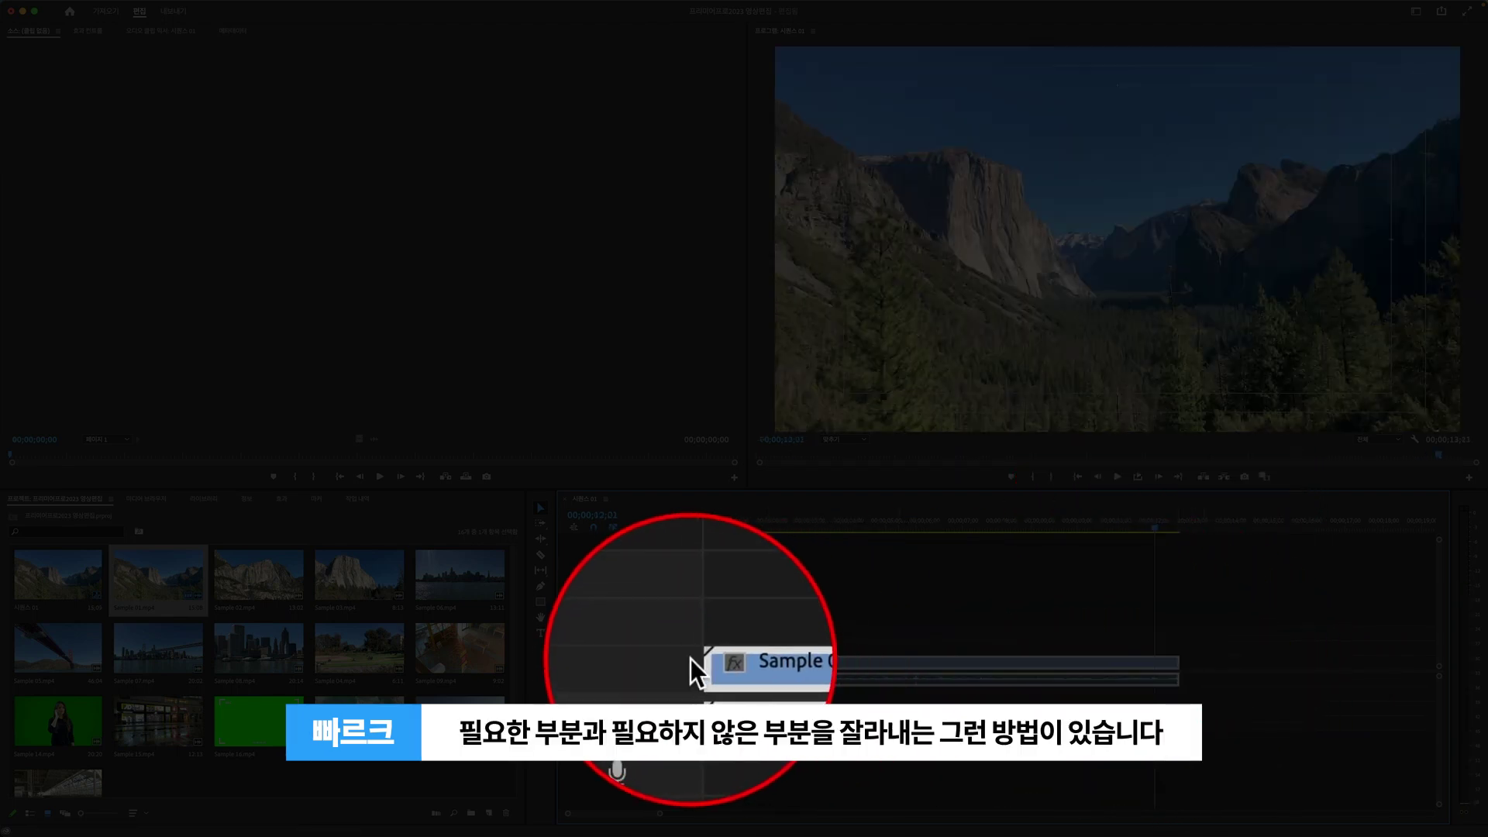
{"action": "left_click_drag", "start_coordinate": [690, 661], "coordinate": [709, 660]}
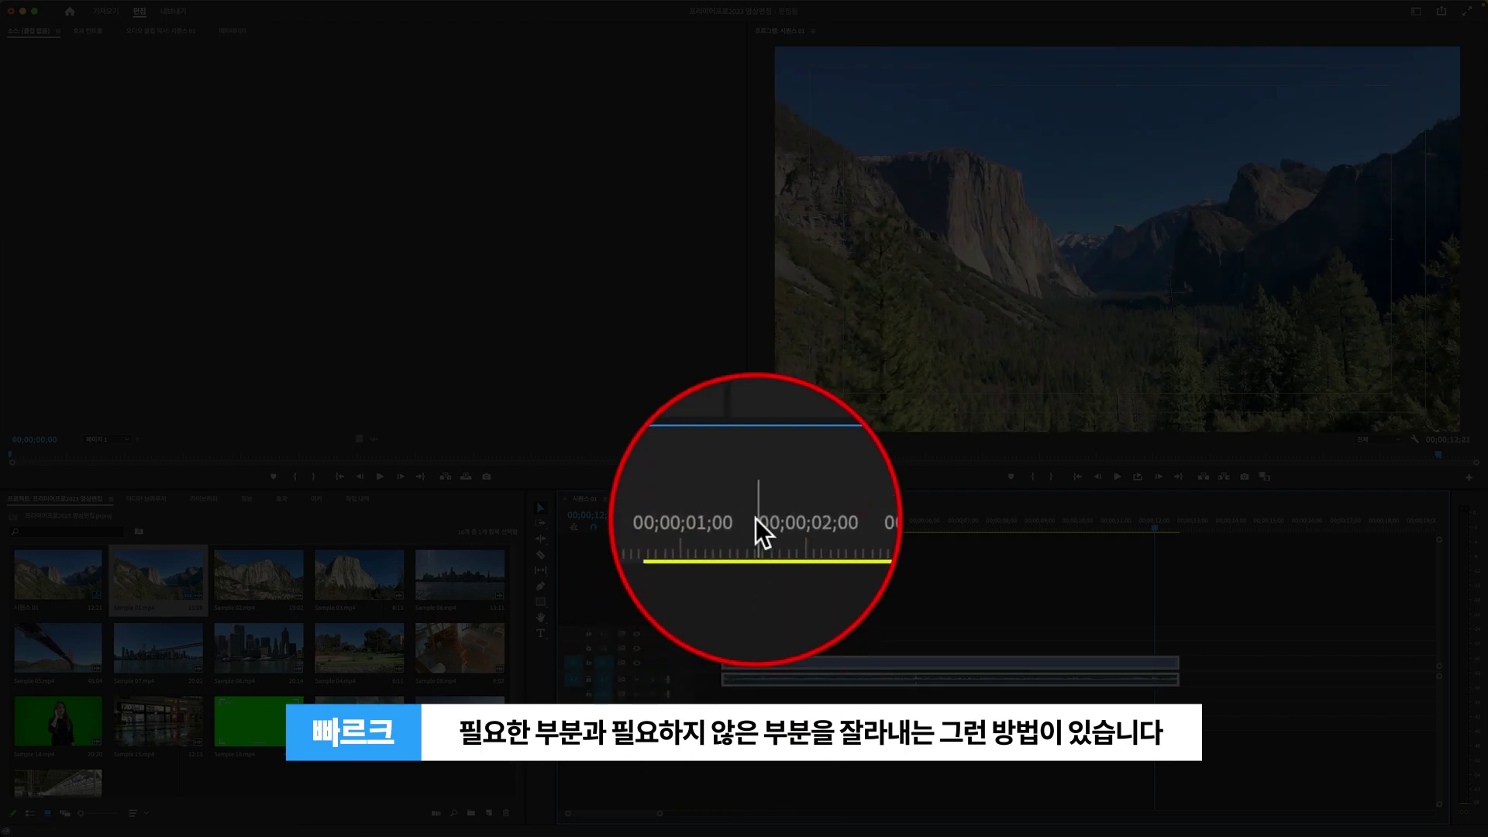
Slide the trimmed Sample 01 clip back so it snaps to 00;00;00;00 with no gap
{"action": "left_click", "coordinate": [758, 520]}
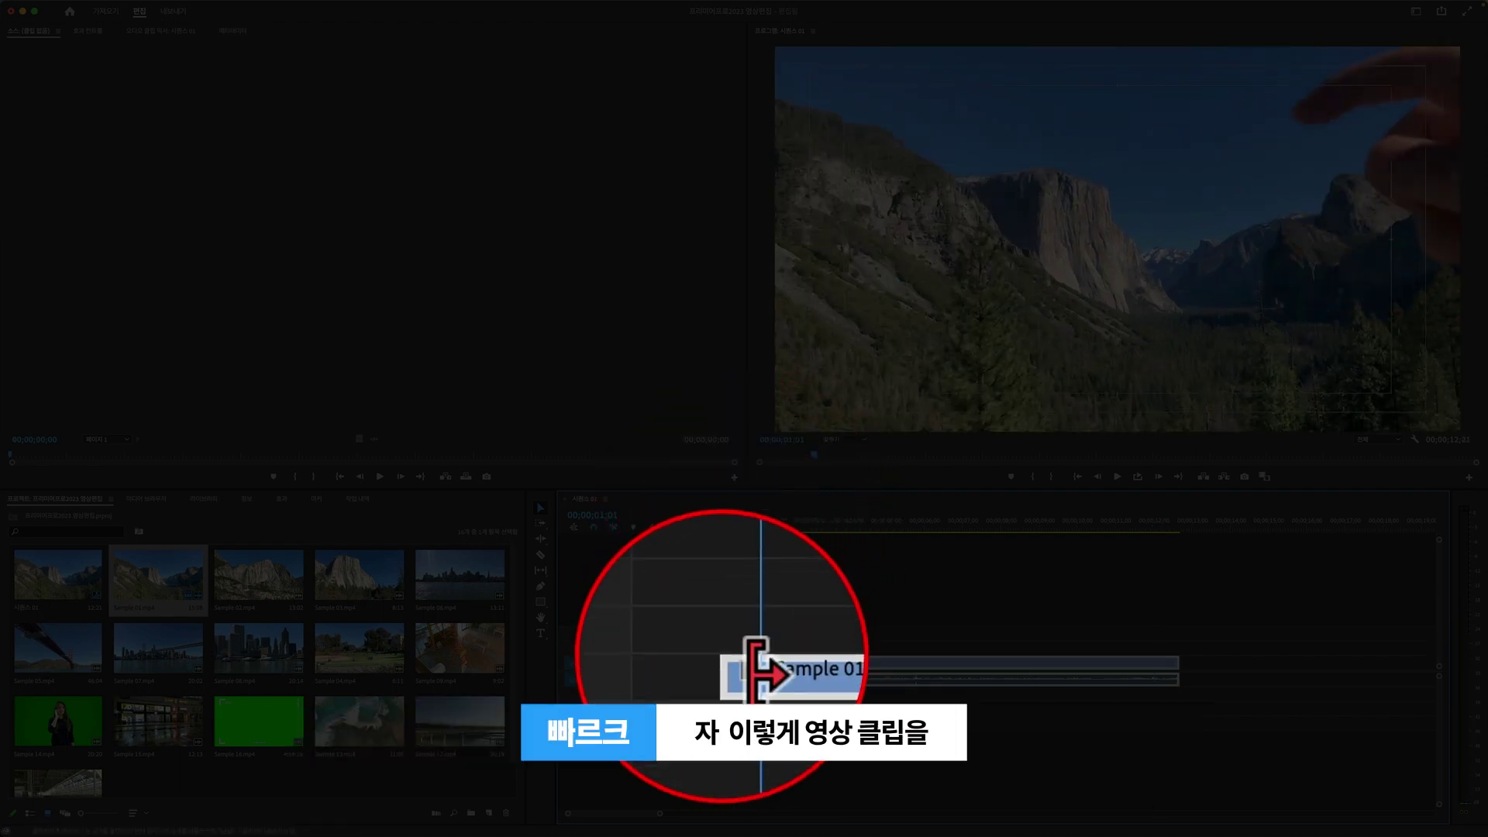
{"action": "left_click_drag", "start_coordinate": [736, 665], "coordinate": [812, 668]}
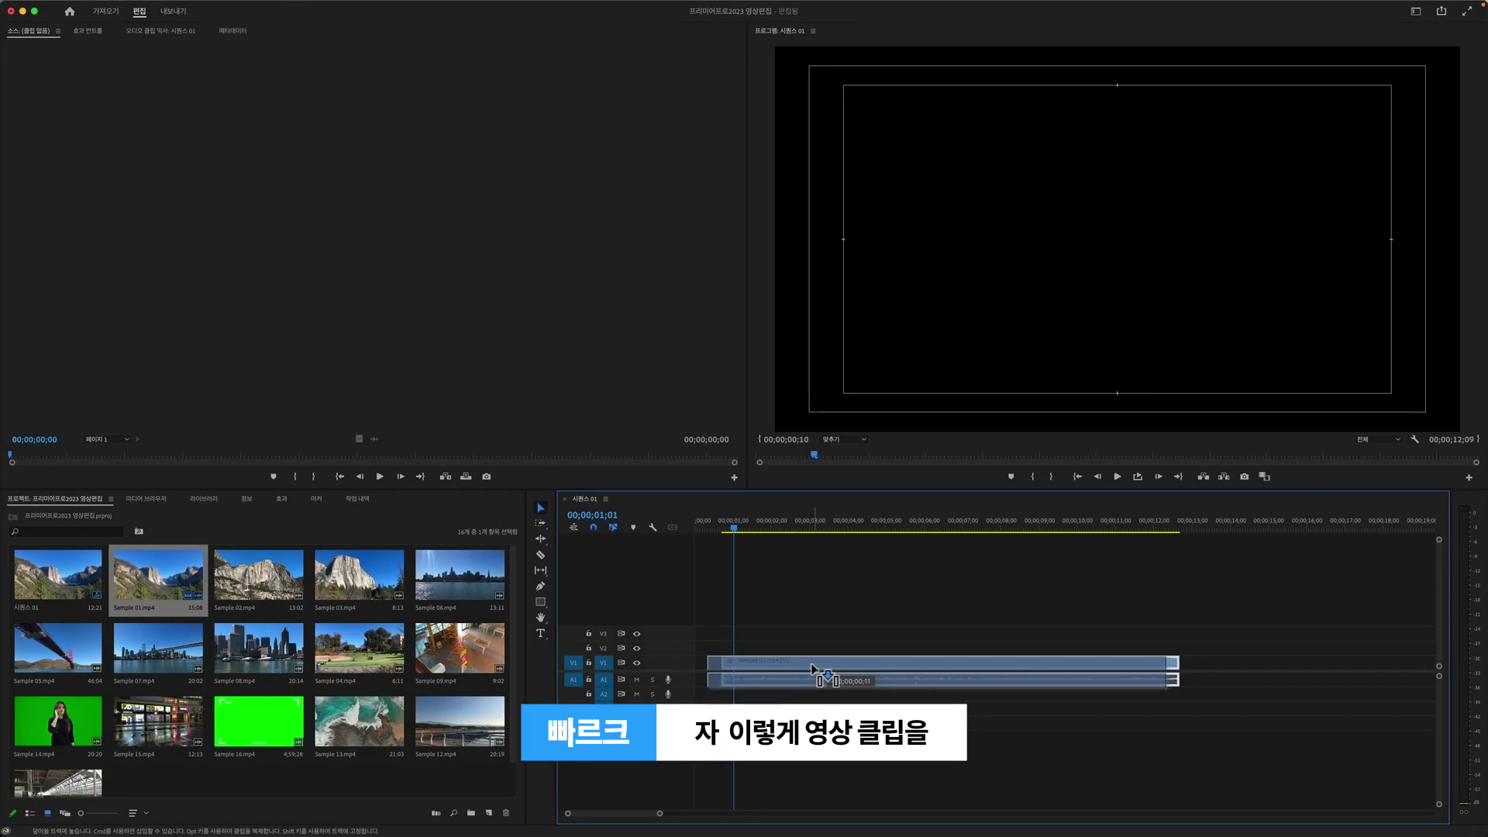
{"action": "left_click_drag", "start_coordinate": [812, 668], "coordinate": [823, 661]}
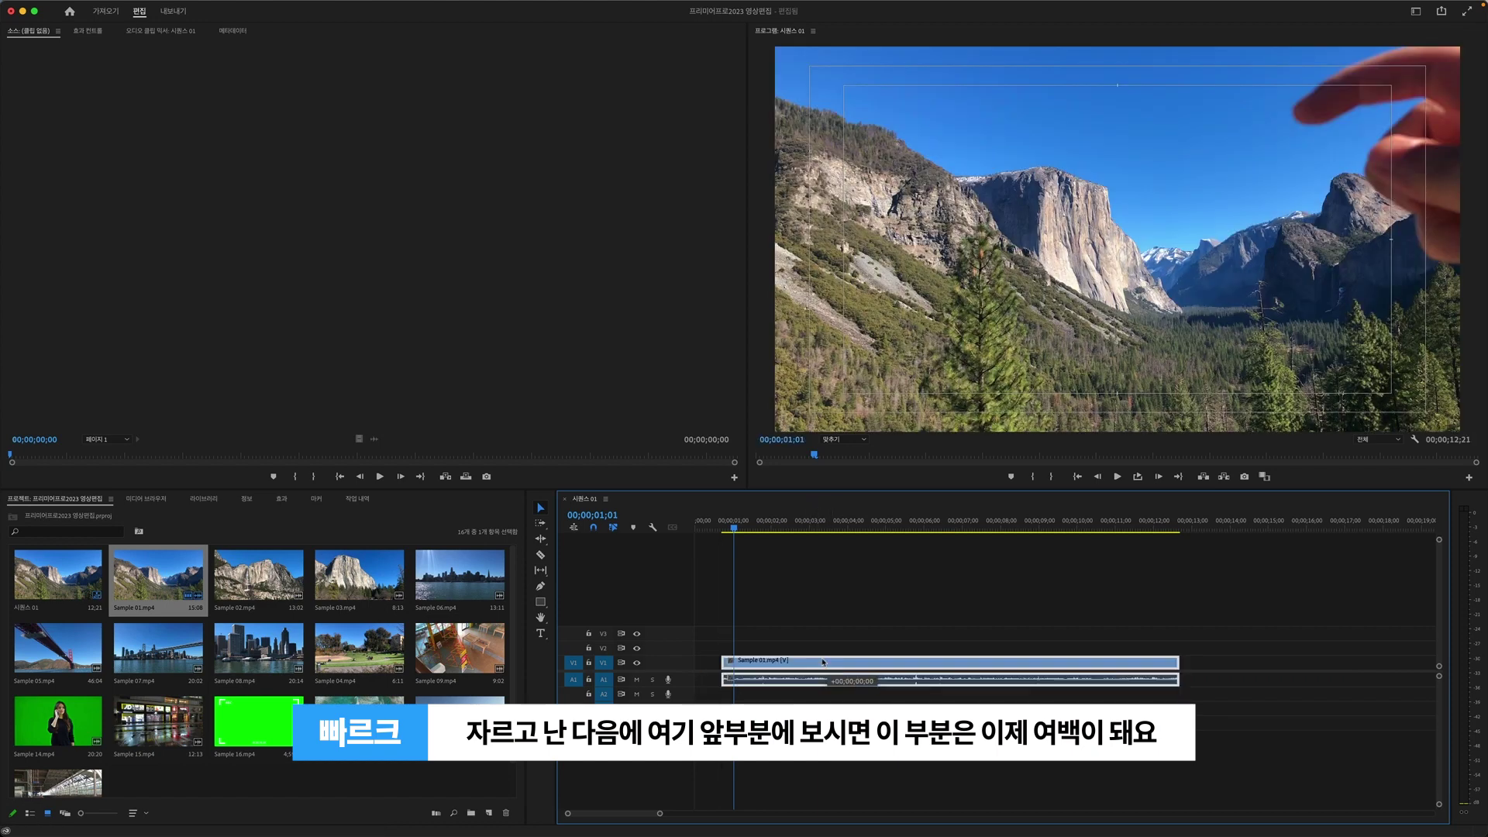
{"action": "left_click", "coordinate": [712, 524]}
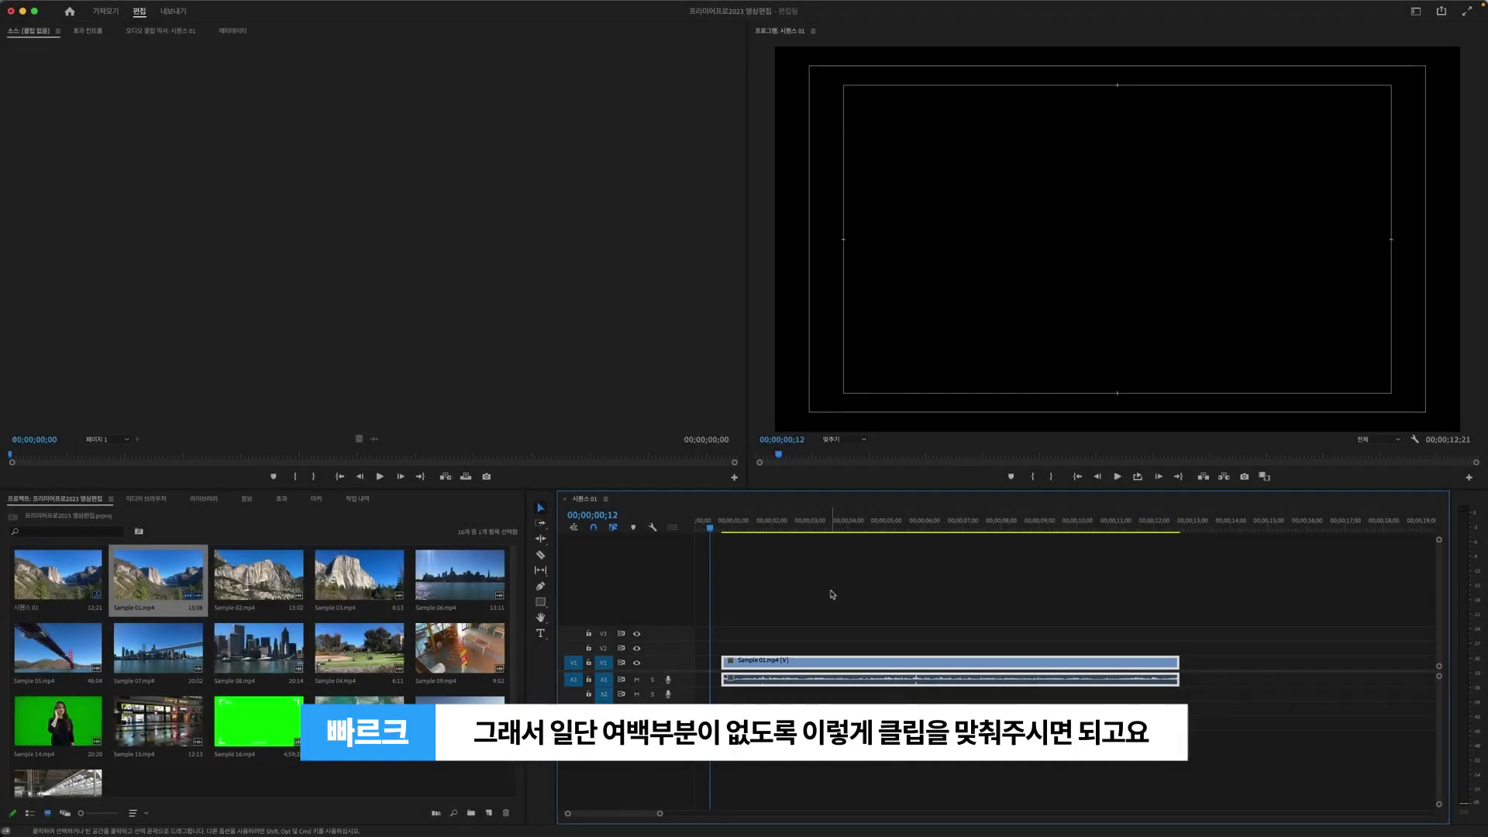
{"action": "left_click_drag", "start_coordinate": [877, 663], "coordinate": [840, 657]}
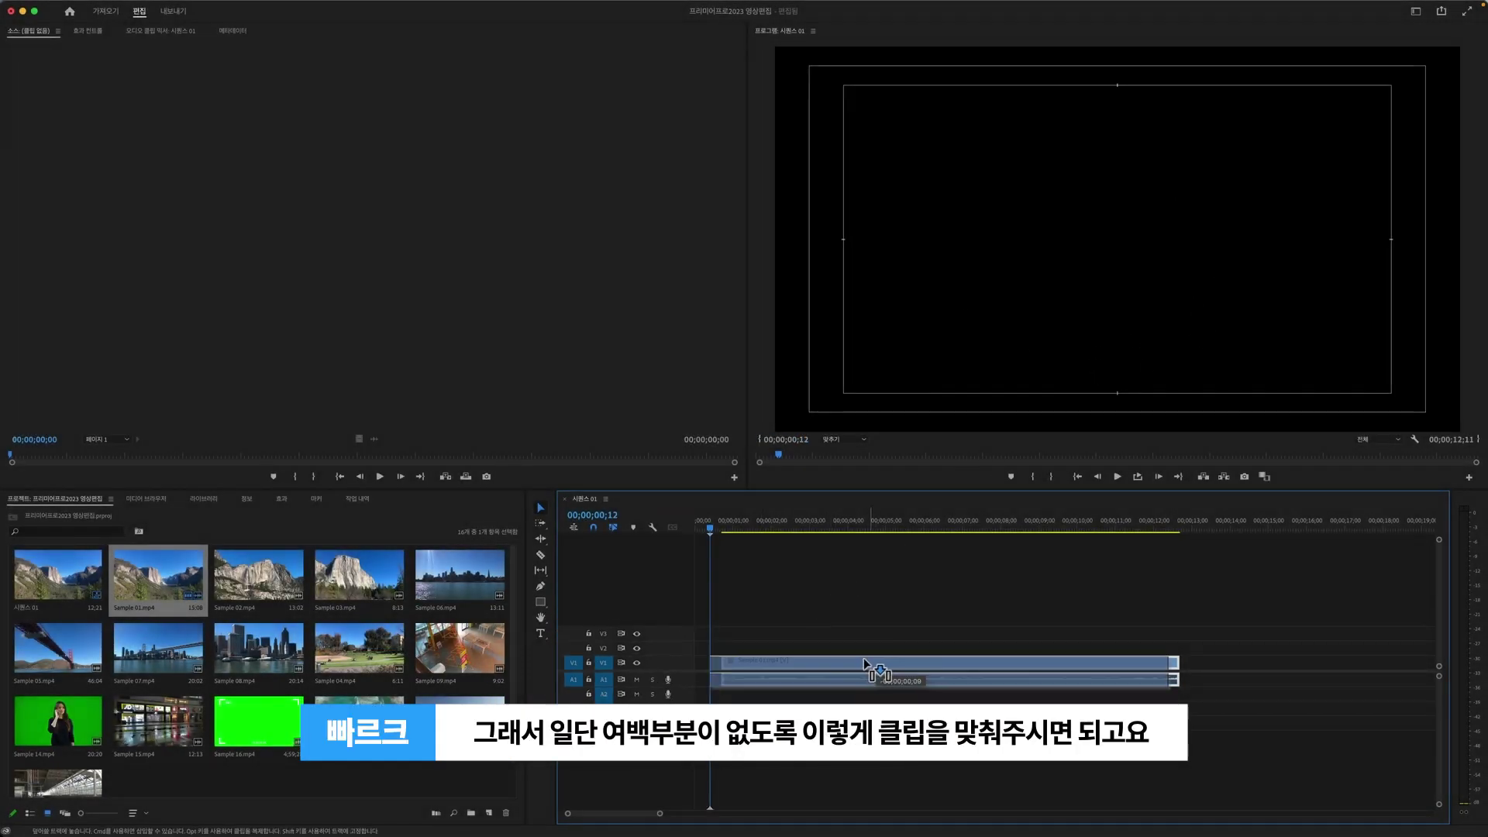
{"action": "left_click", "coordinate": [699, 528]}
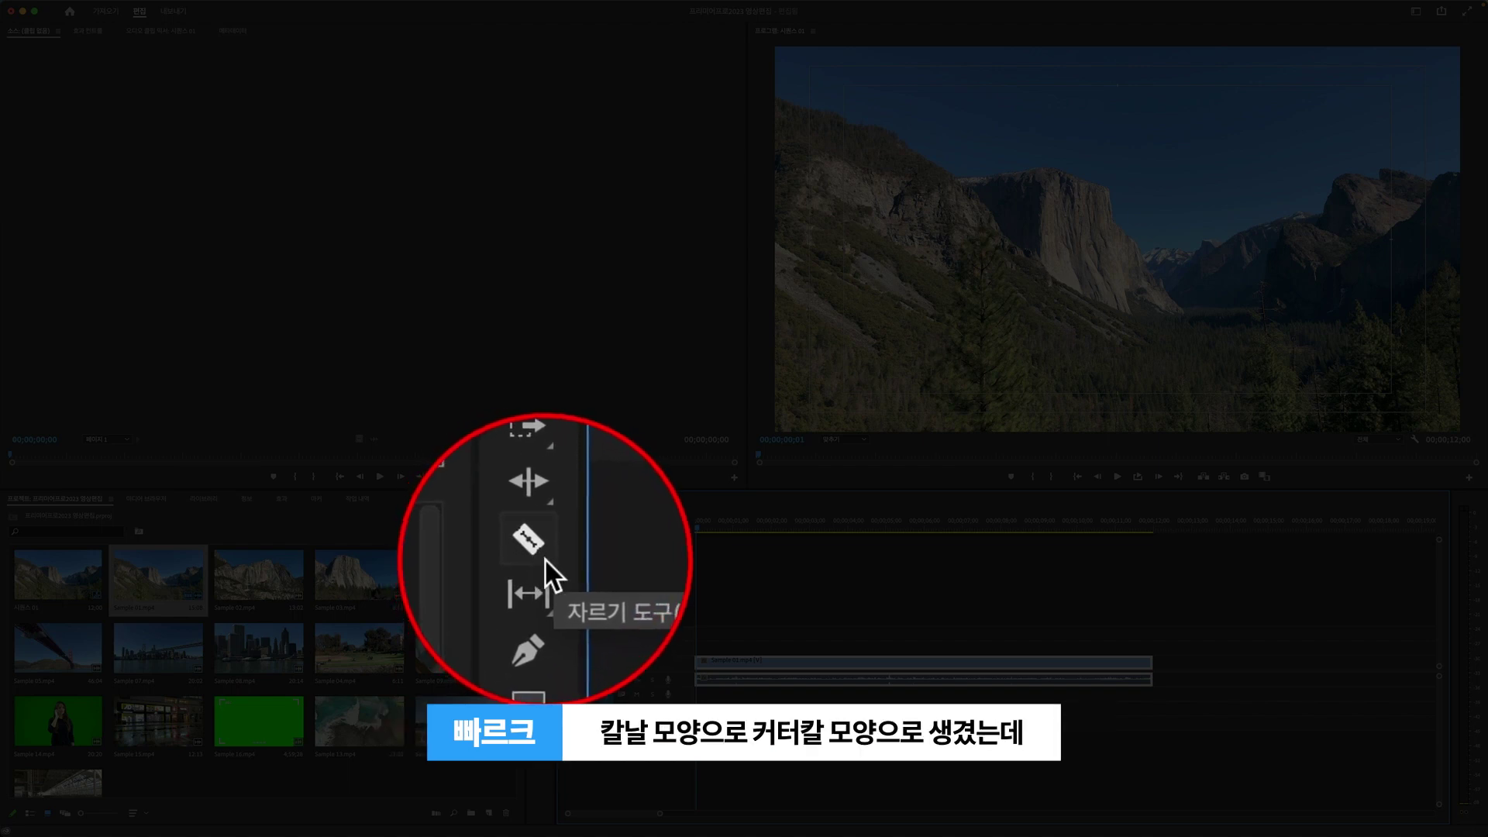
Use the Razor tool to split Sample 01 at 00;00;07;29
{"action": "left_click", "coordinate": [546, 560]}
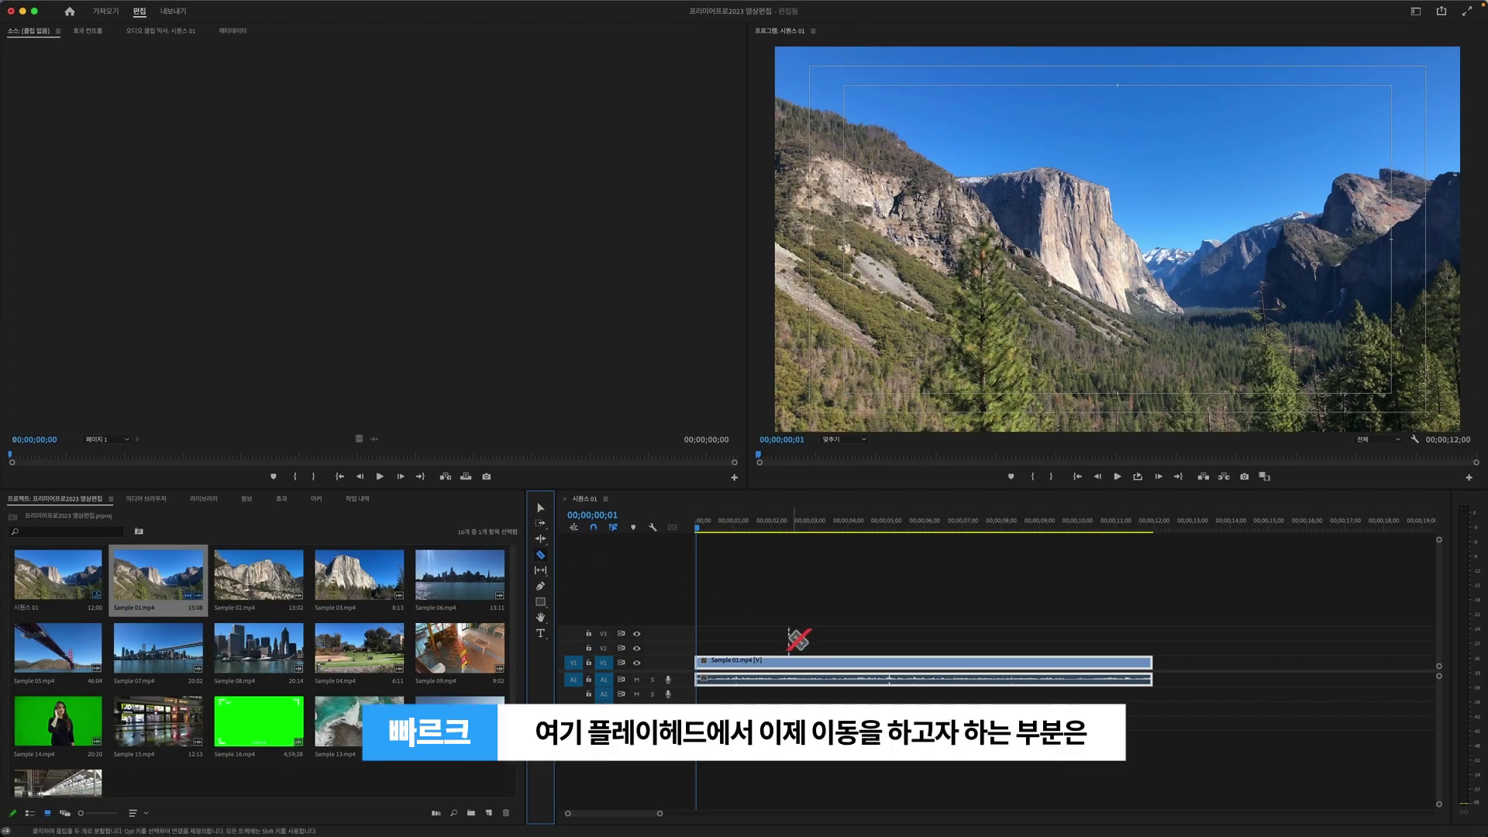
{"action": "left_click", "coordinate": [713, 530]}
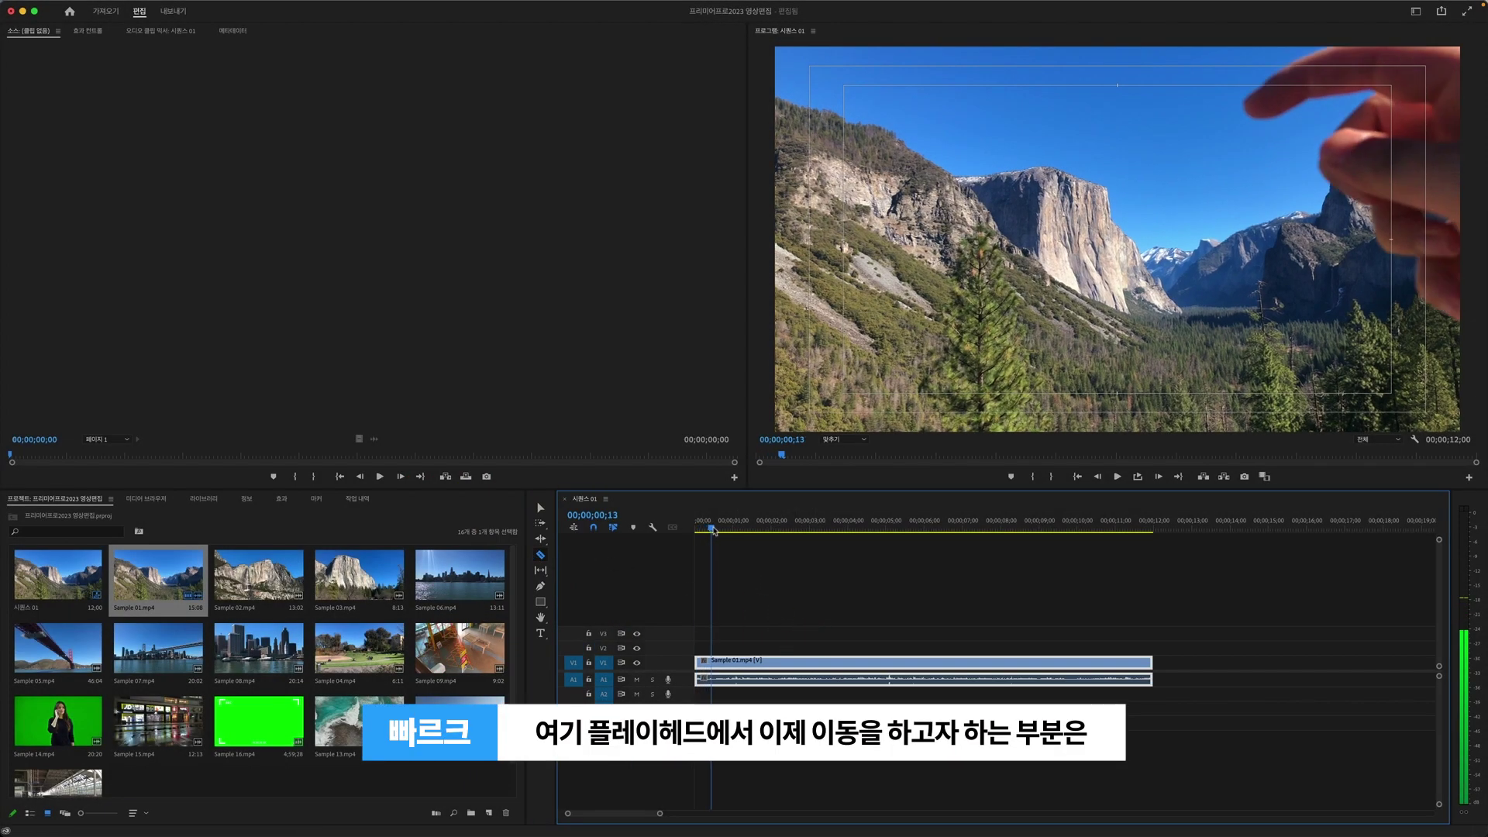
{"action": "left_click_drag", "start_coordinate": [712, 529], "coordinate": [698, 527]}
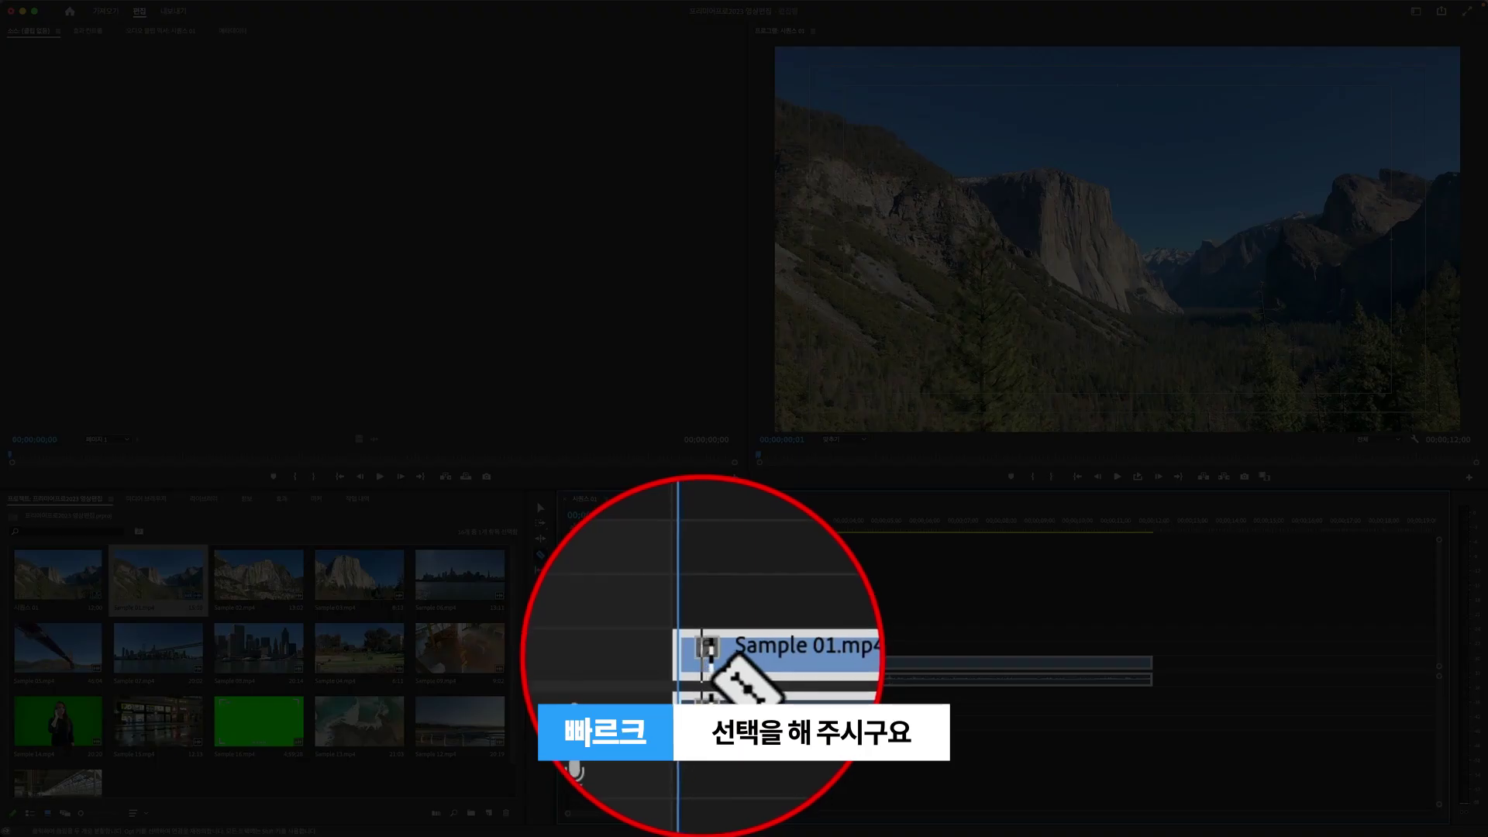
{"action": "left_click_drag", "start_coordinate": [703, 526], "coordinate": [999, 547]}
{"action": "key", "text": "c"}
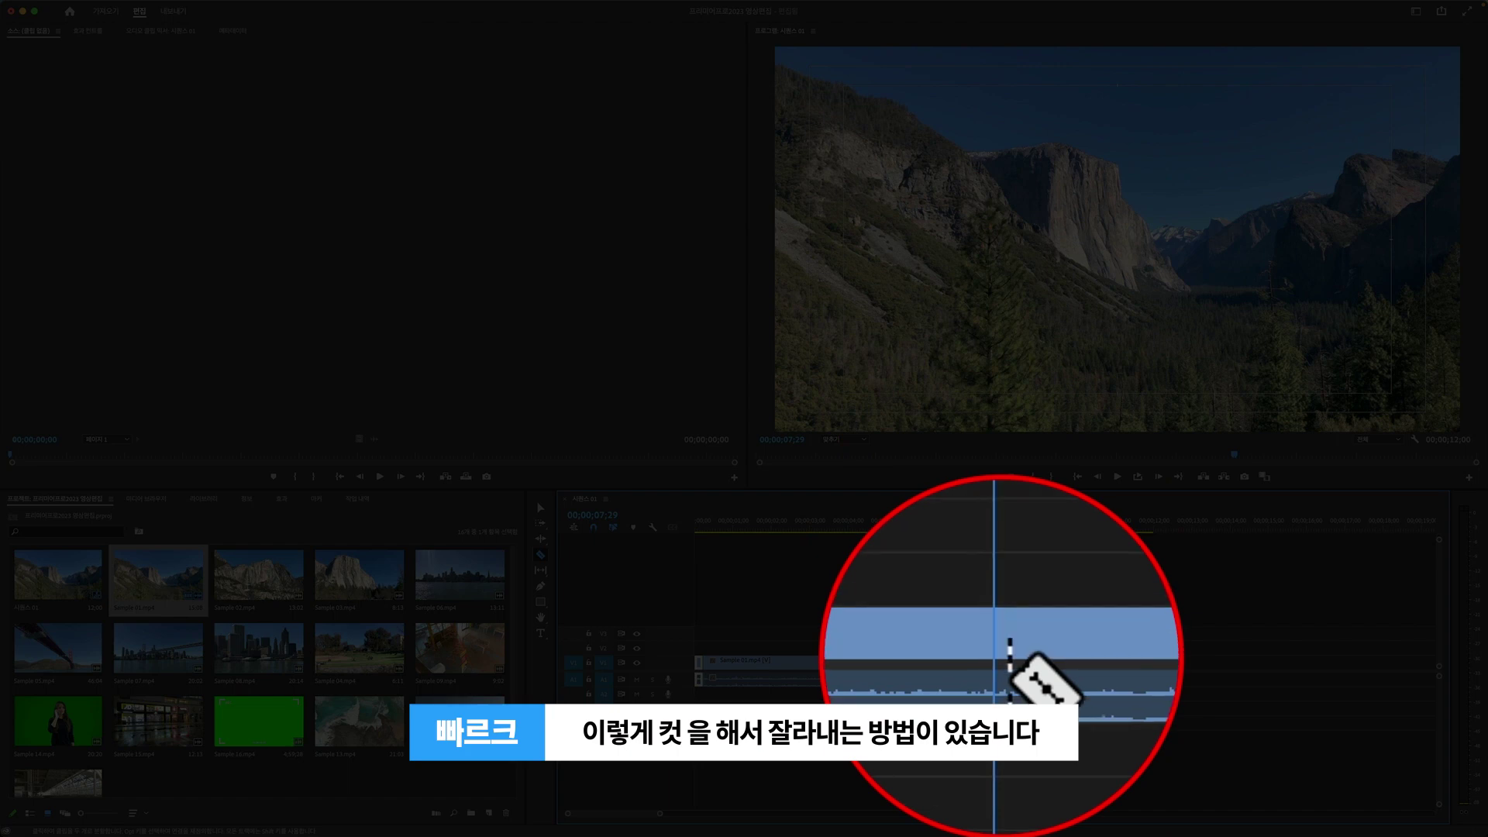
{"action": "left_click", "coordinate": [999, 663]}
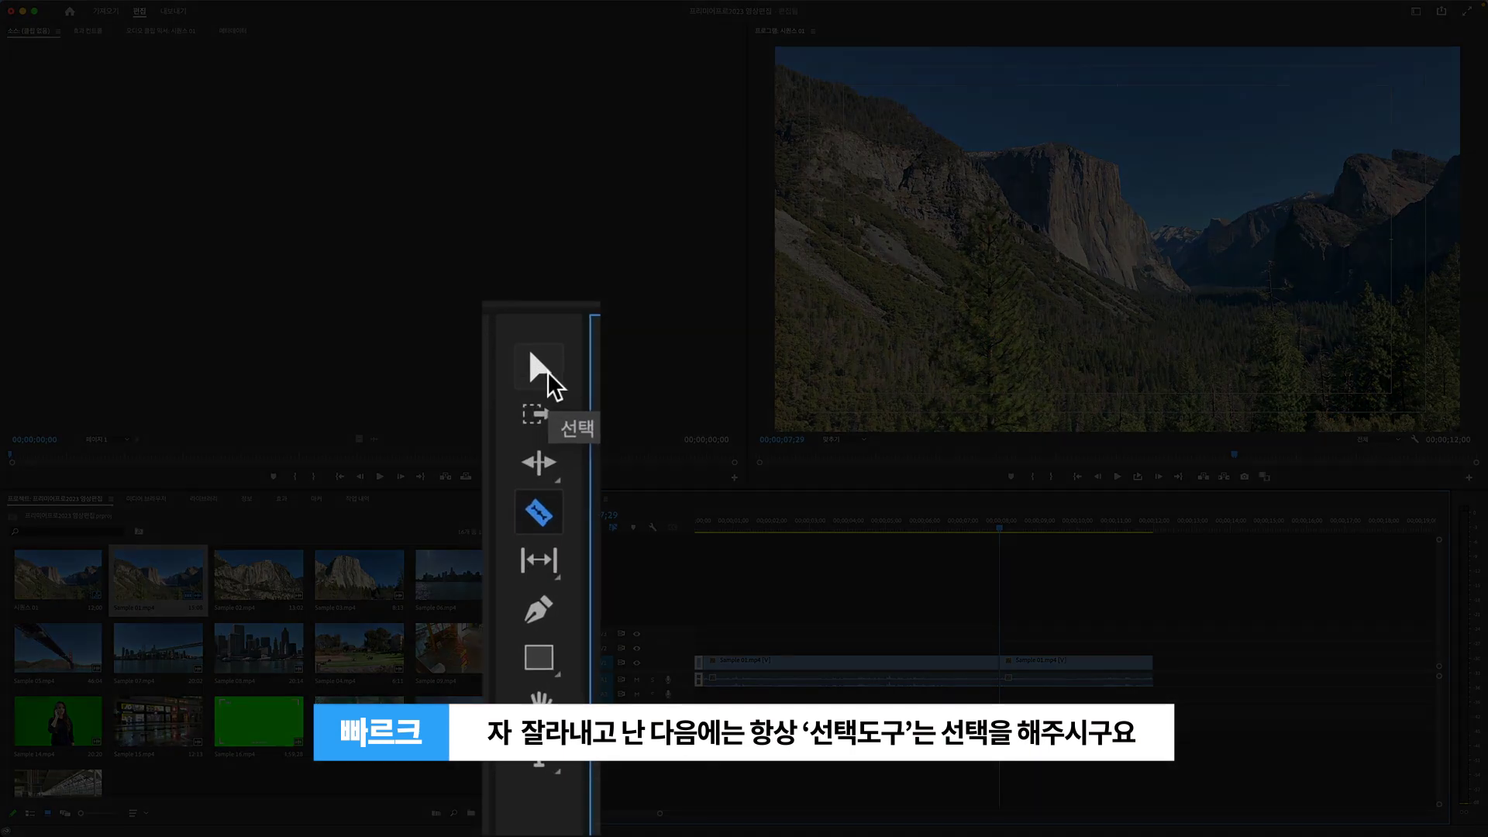
Delete the first piece of the split Sample 01 clip, leaving an empty gap
{"action": "left_click", "coordinate": [547, 370]}
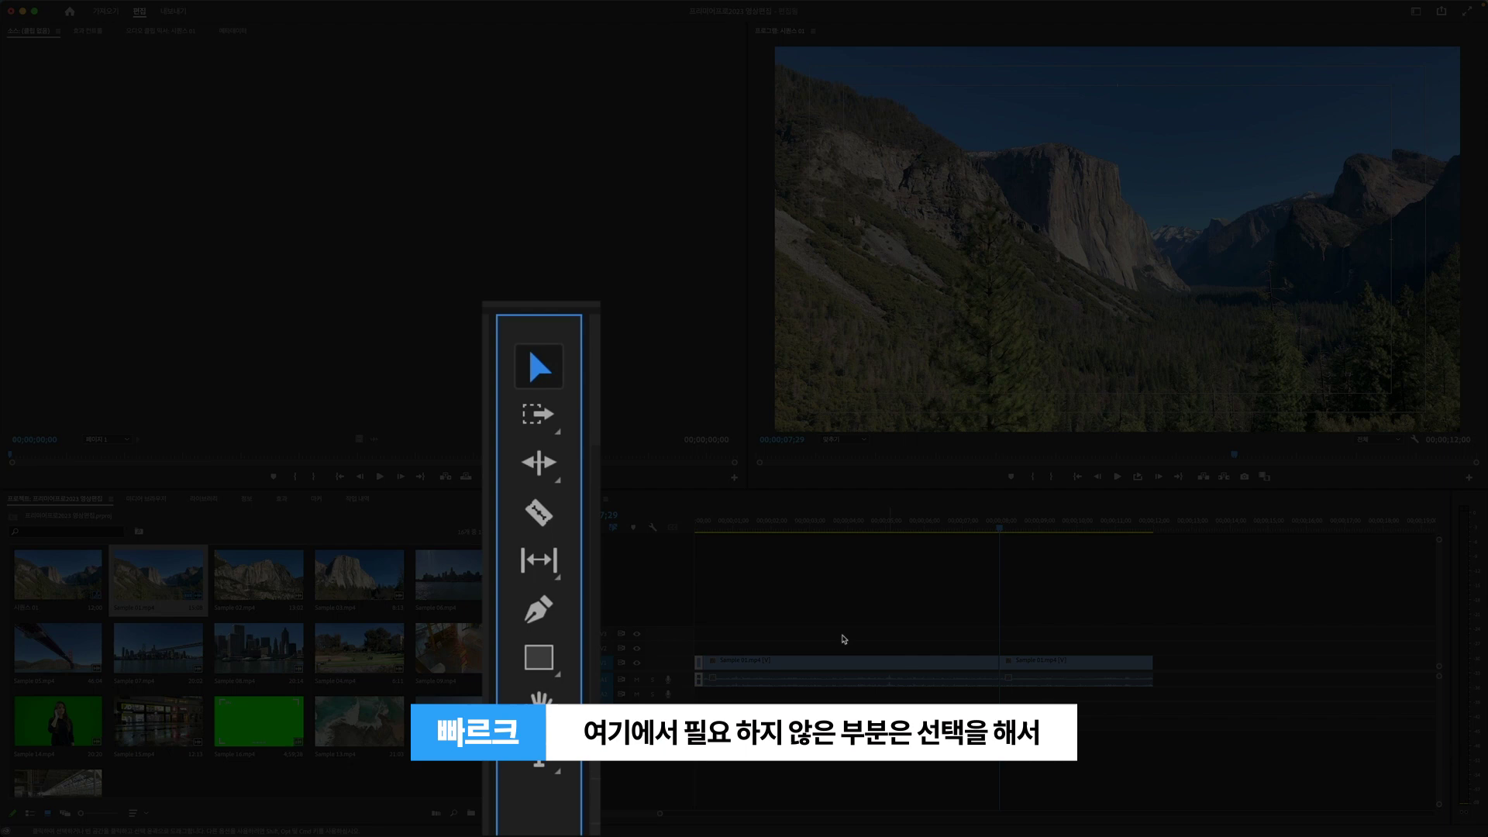
{"action": "left_click_drag", "start_coordinate": [746, 600], "coordinate": [830, 693]}
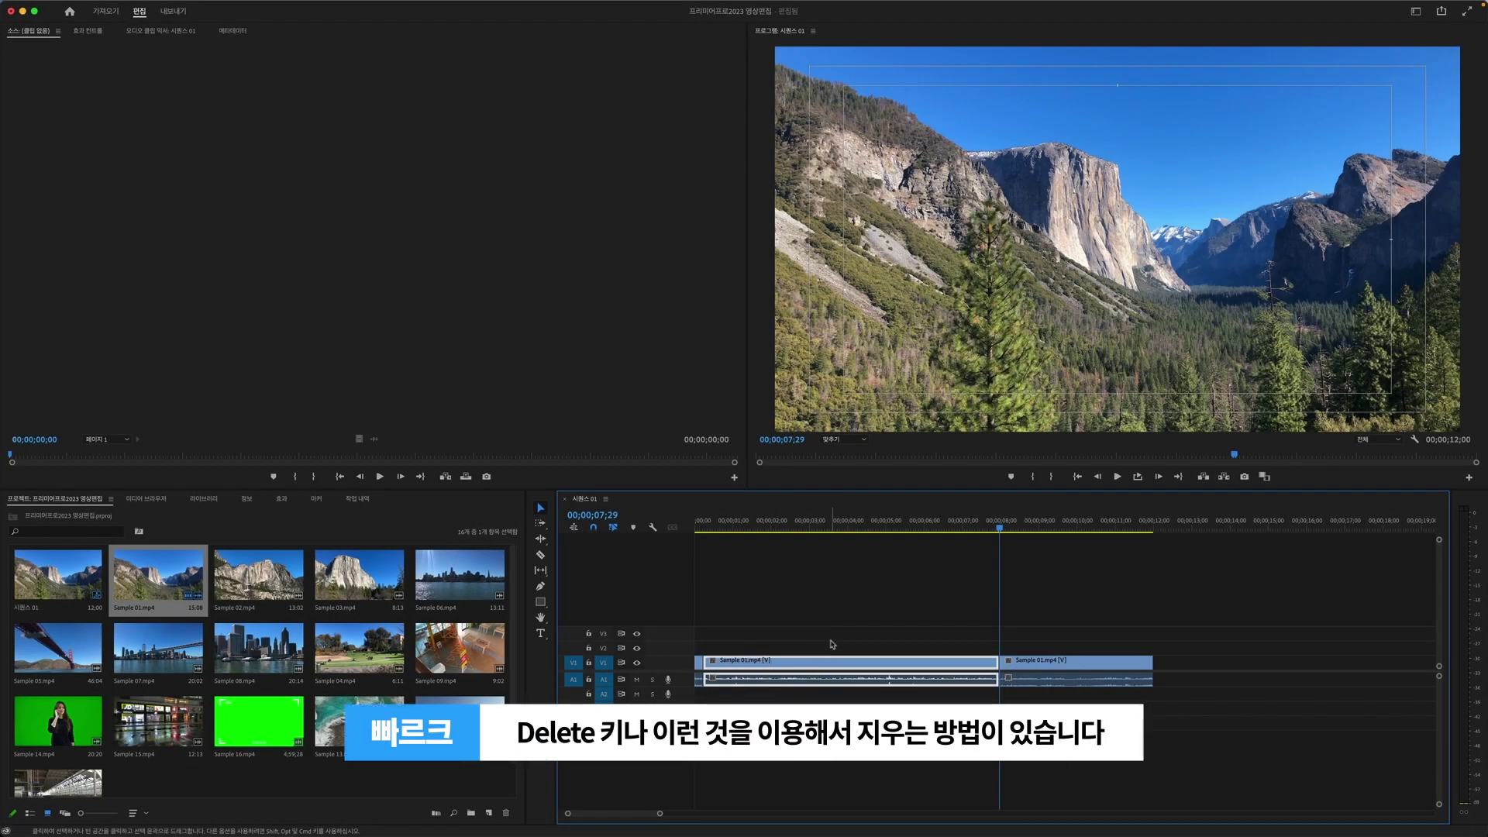
{"action": "key", "text": "Delete"}
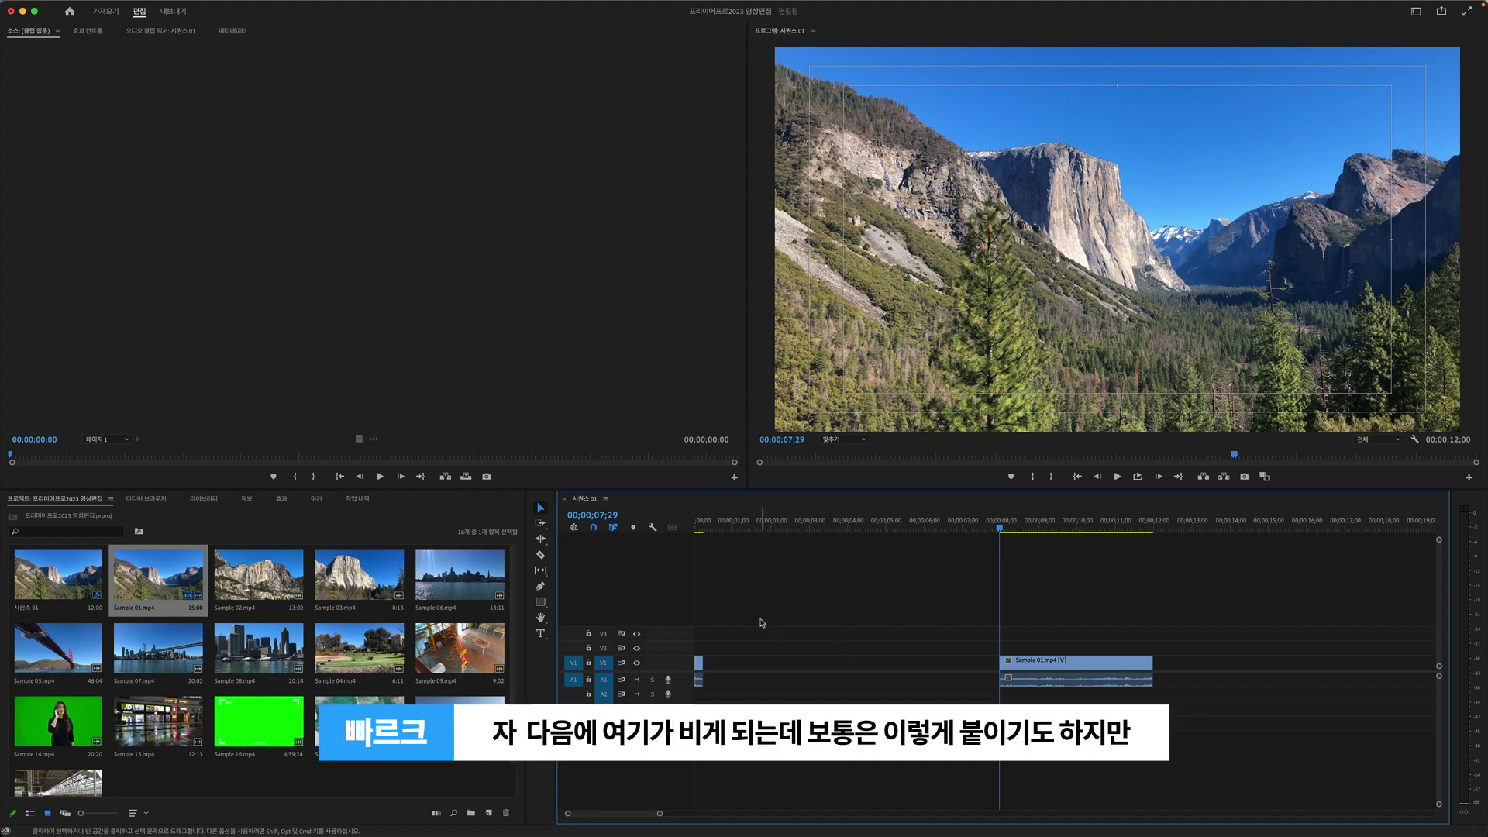
{"action": "left_click", "coordinate": [798, 528]}
{"action": "left_click_drag", "start_coordinate": [803, 528], "coordinate": [895, 528]}
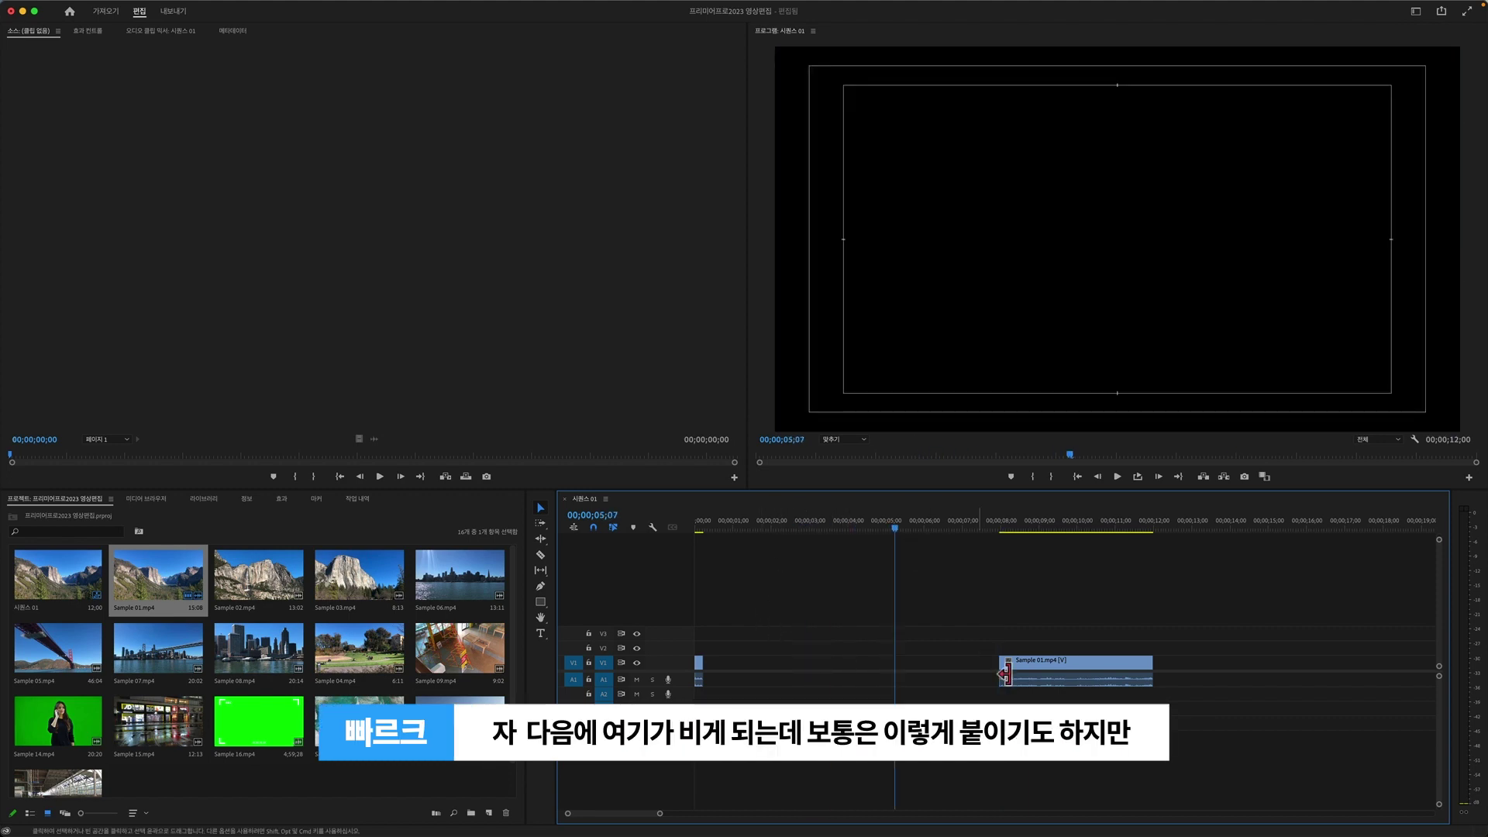
Ripple Delete the gap so the remaining clip starts at zero
{"action": "left_click_drag", "start_coordinate": [1035, 668], "coordinate": [862, 674]}
{"action": "left_click", "coordinate": [804, 668]}
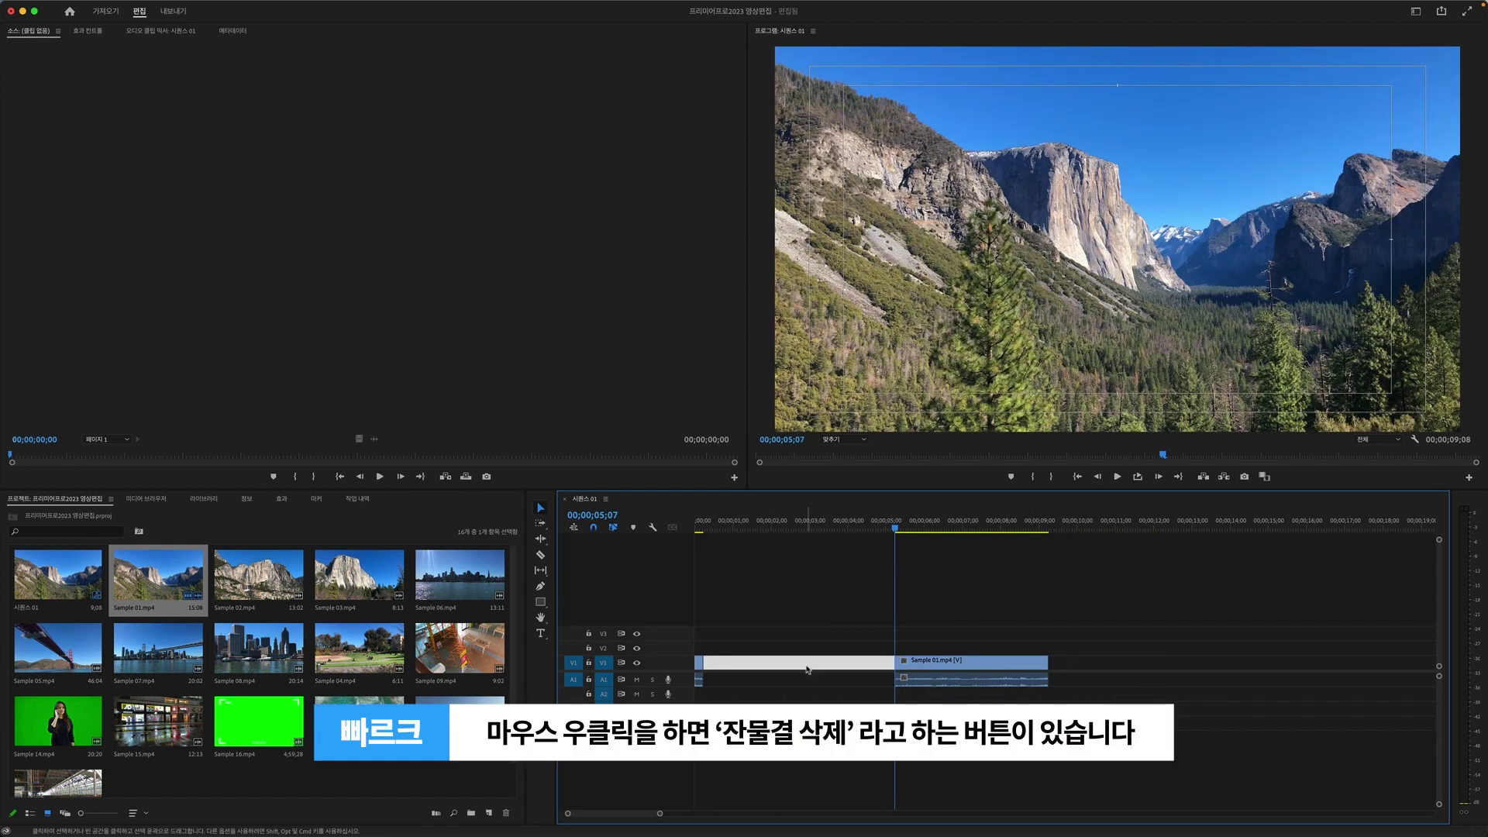
{"action": "right_click", "coordinate": [806, 670]}
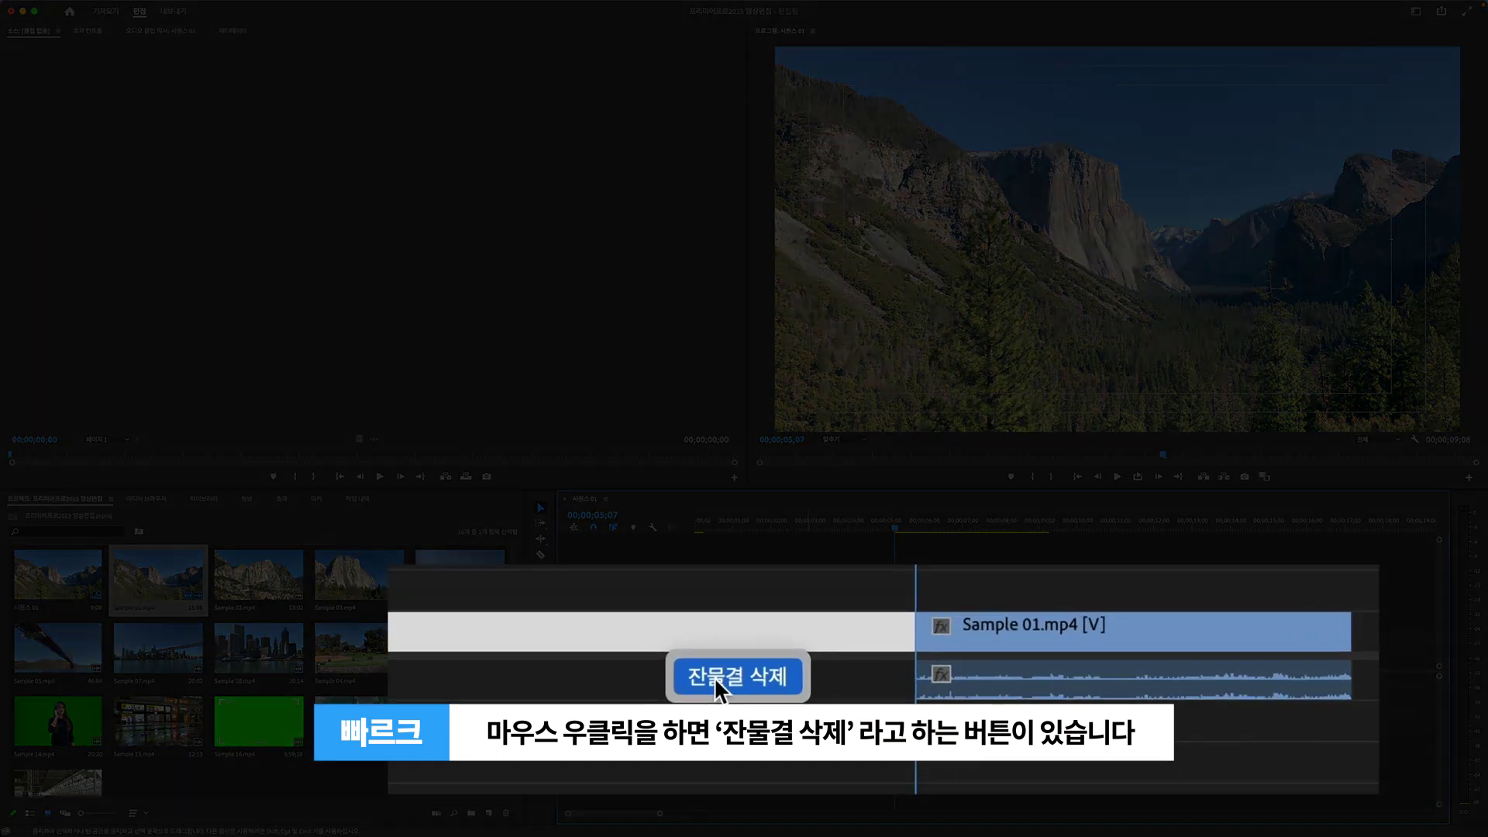
{"action": "left_click", "coordinate": [716, 682]}
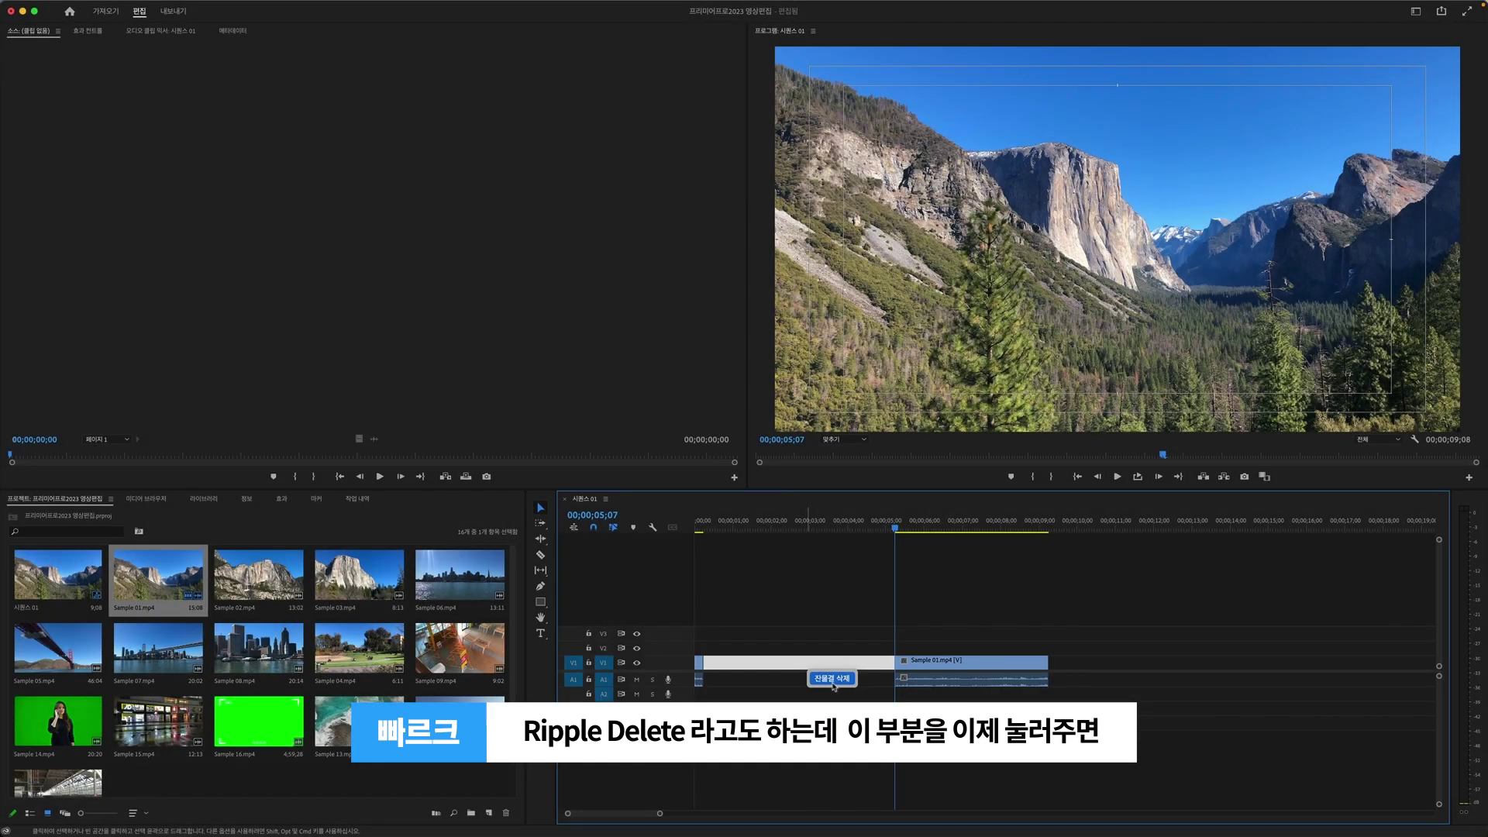
{"action": "left_click", "coordinate": [831, 679]}
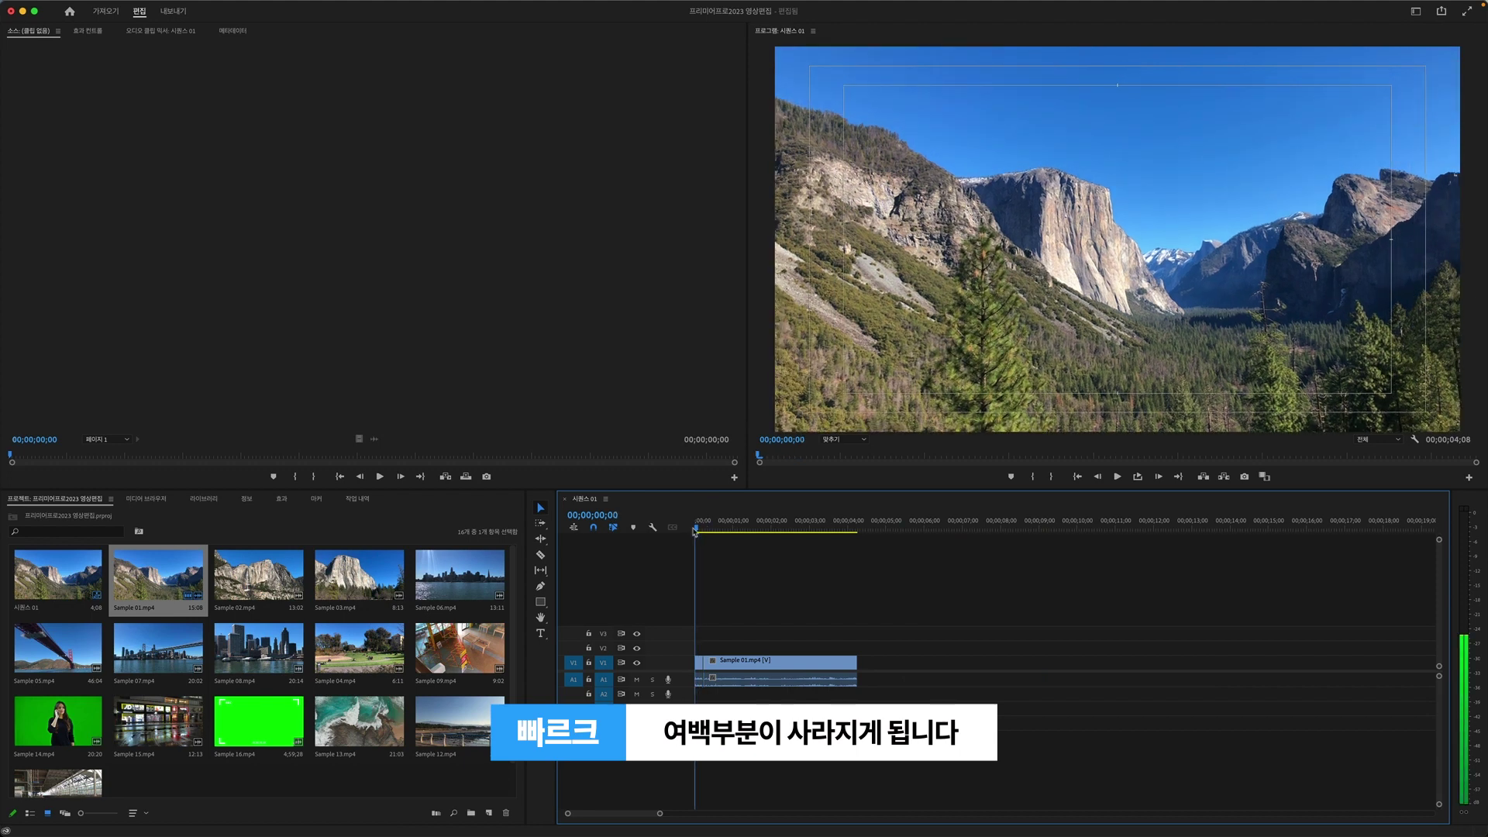
{"action": "left_click_drag", "start_coordinate": [705, 533], "coordinate": [709, 532]}
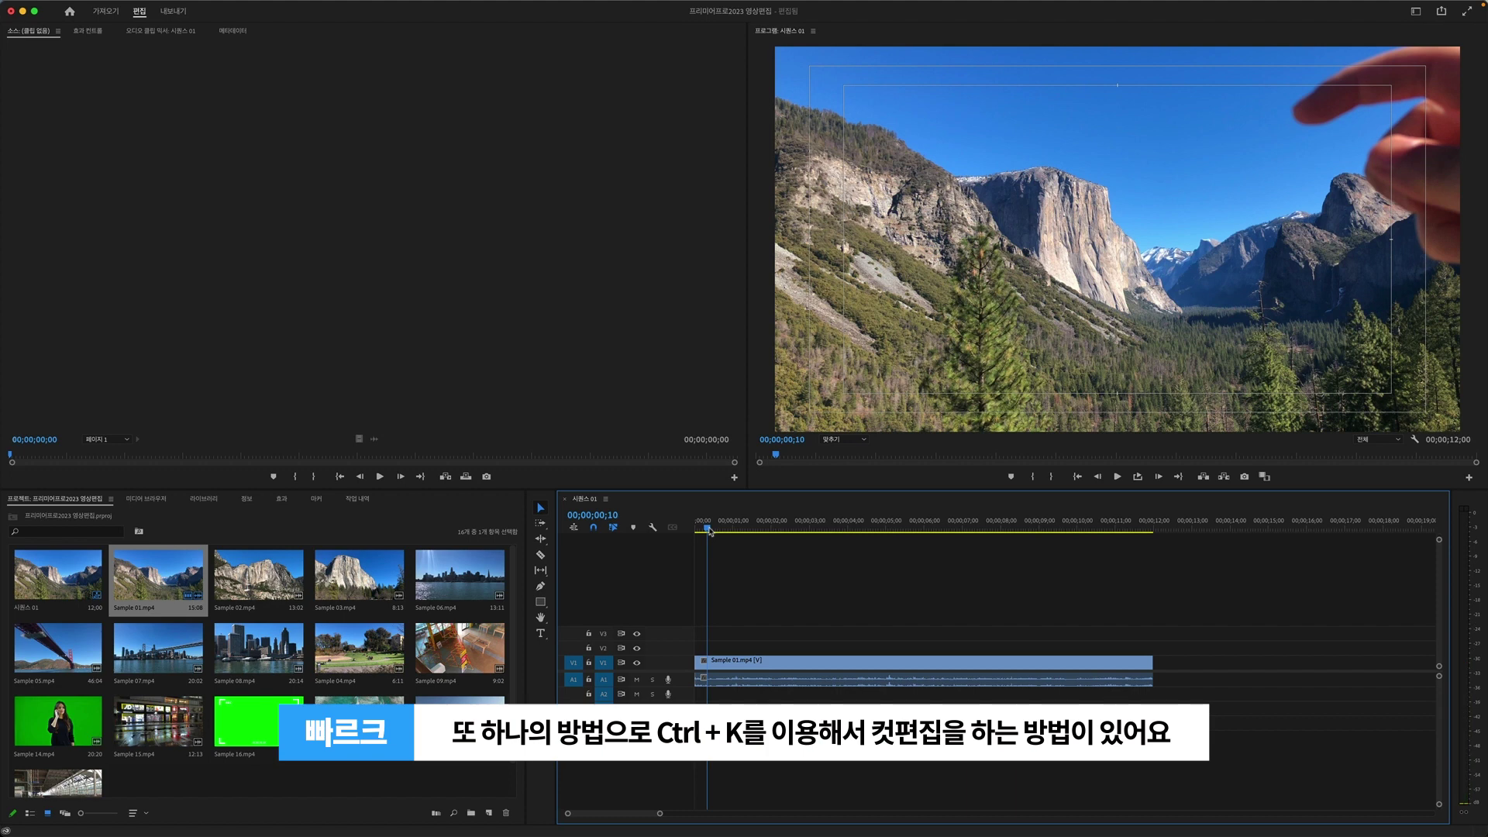
Split Sample 01 at 07;28 with Cmd+K and delete the left piece
{"action": "mouse_move", "coordinate": [709, 531]}
{"action": "left_mouse_down"}
{"action": "mouse_move", "coordinate": [1013, 533]}
{"action": "mouse_move", "coordinate": [995, 532]}
{"action": "left_mouse_up"}
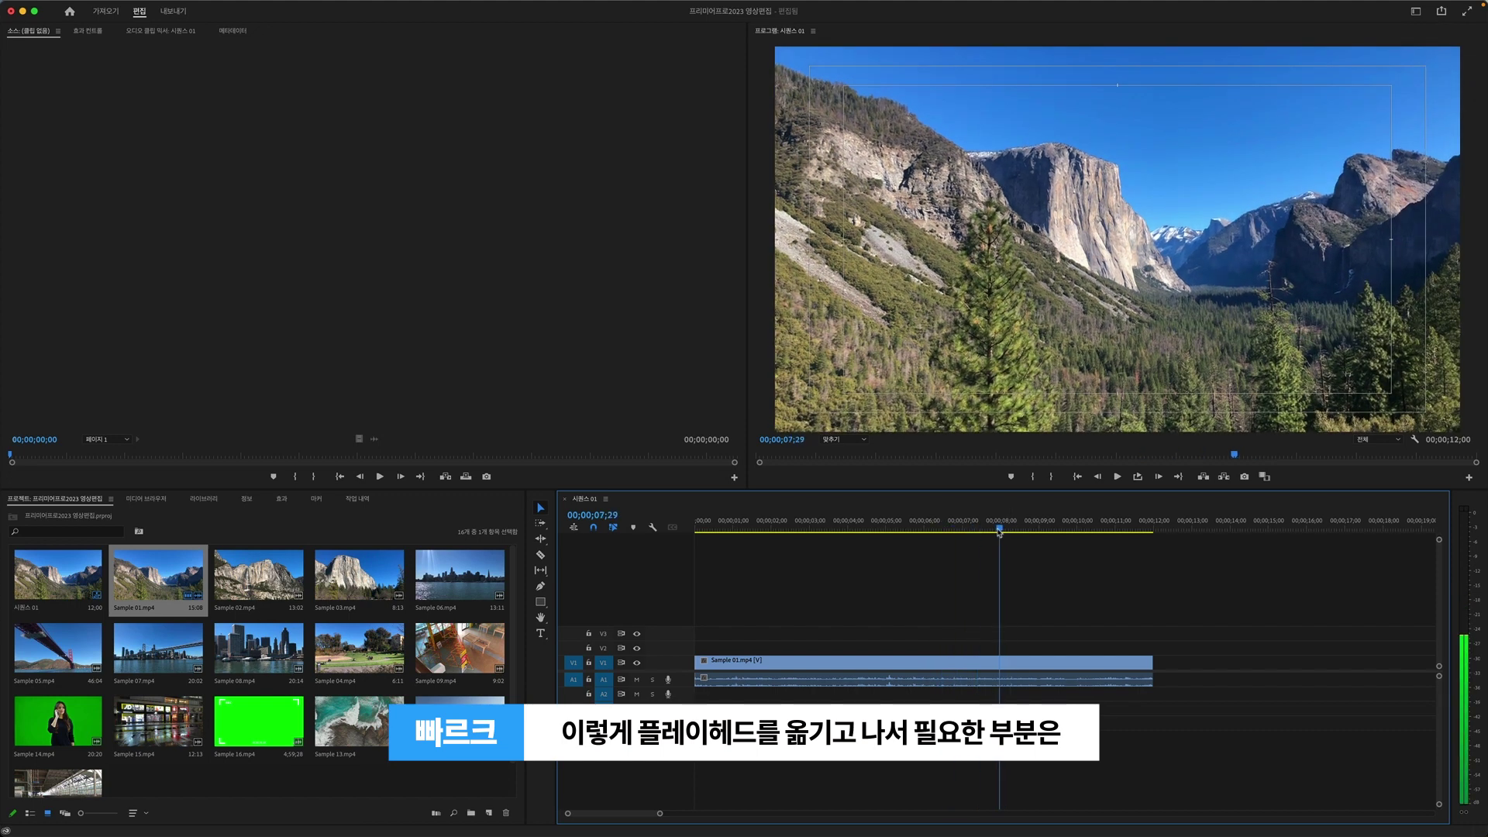
{"action": "left_click", "coordinate": [998, 667]}
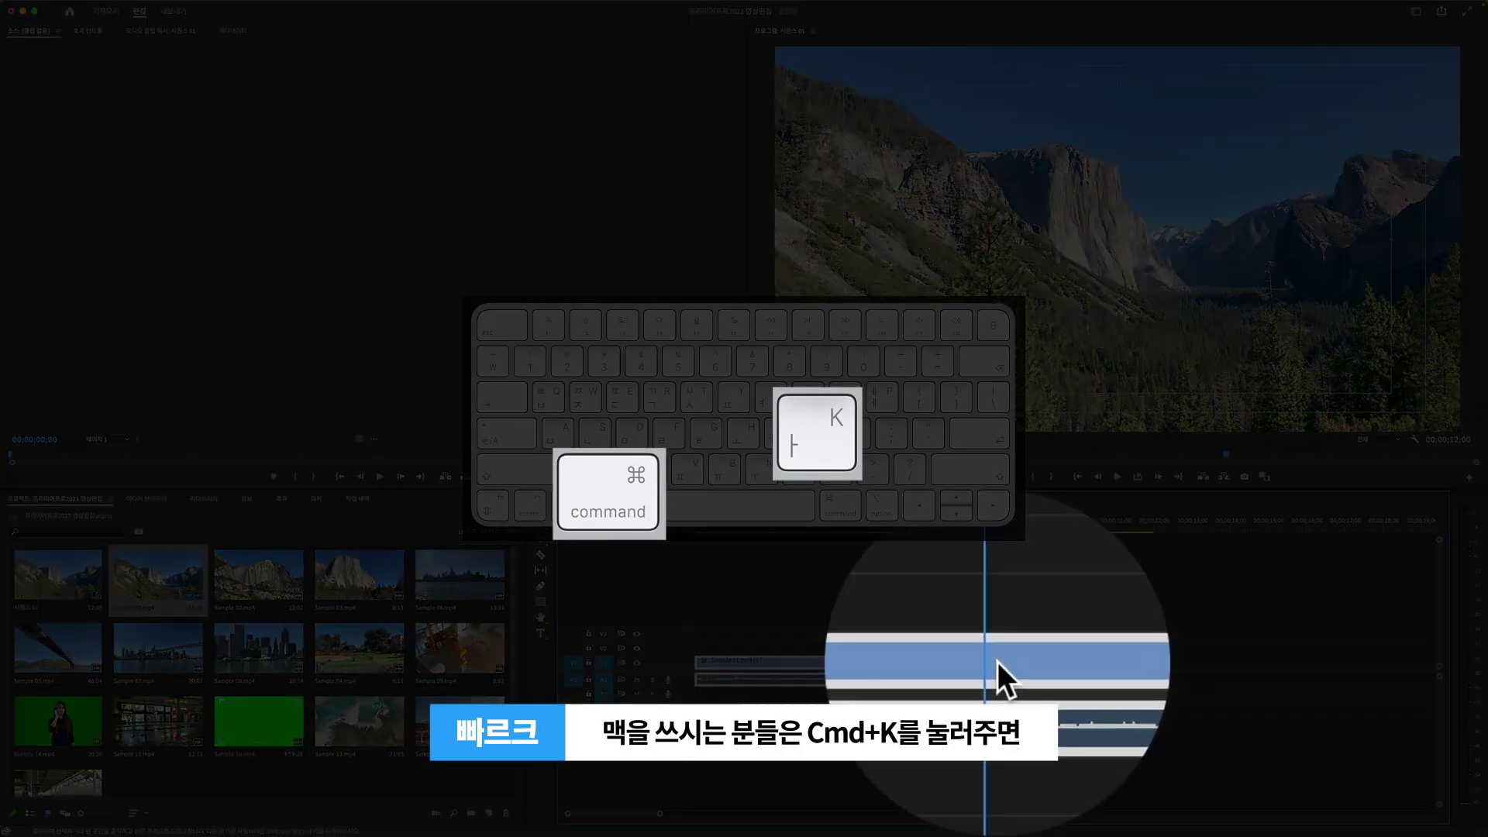
{"action": "key", "text": "super+k"}
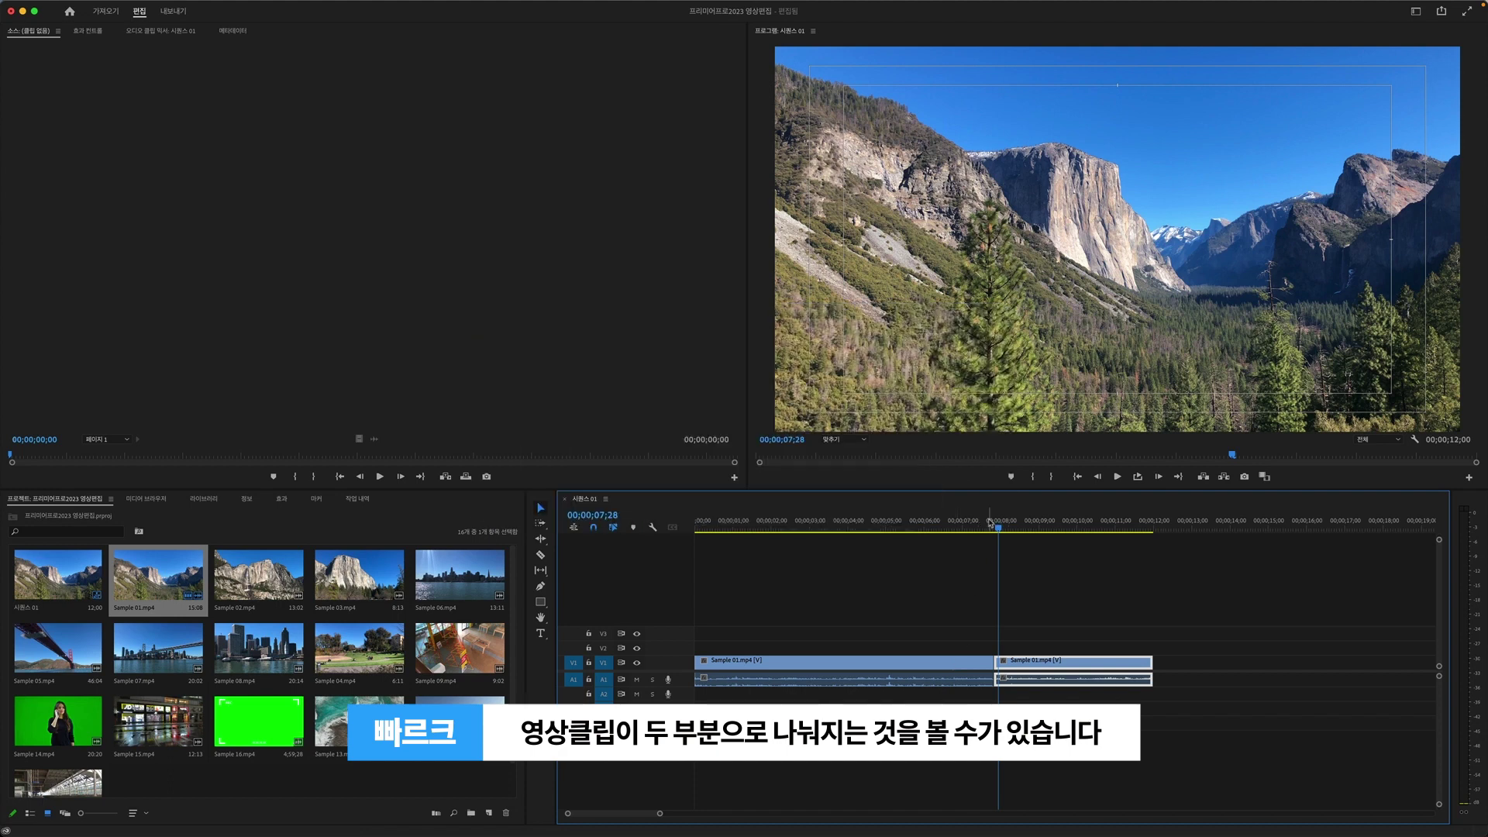
{"action": "left_click", "coordinate": [939, 664]}
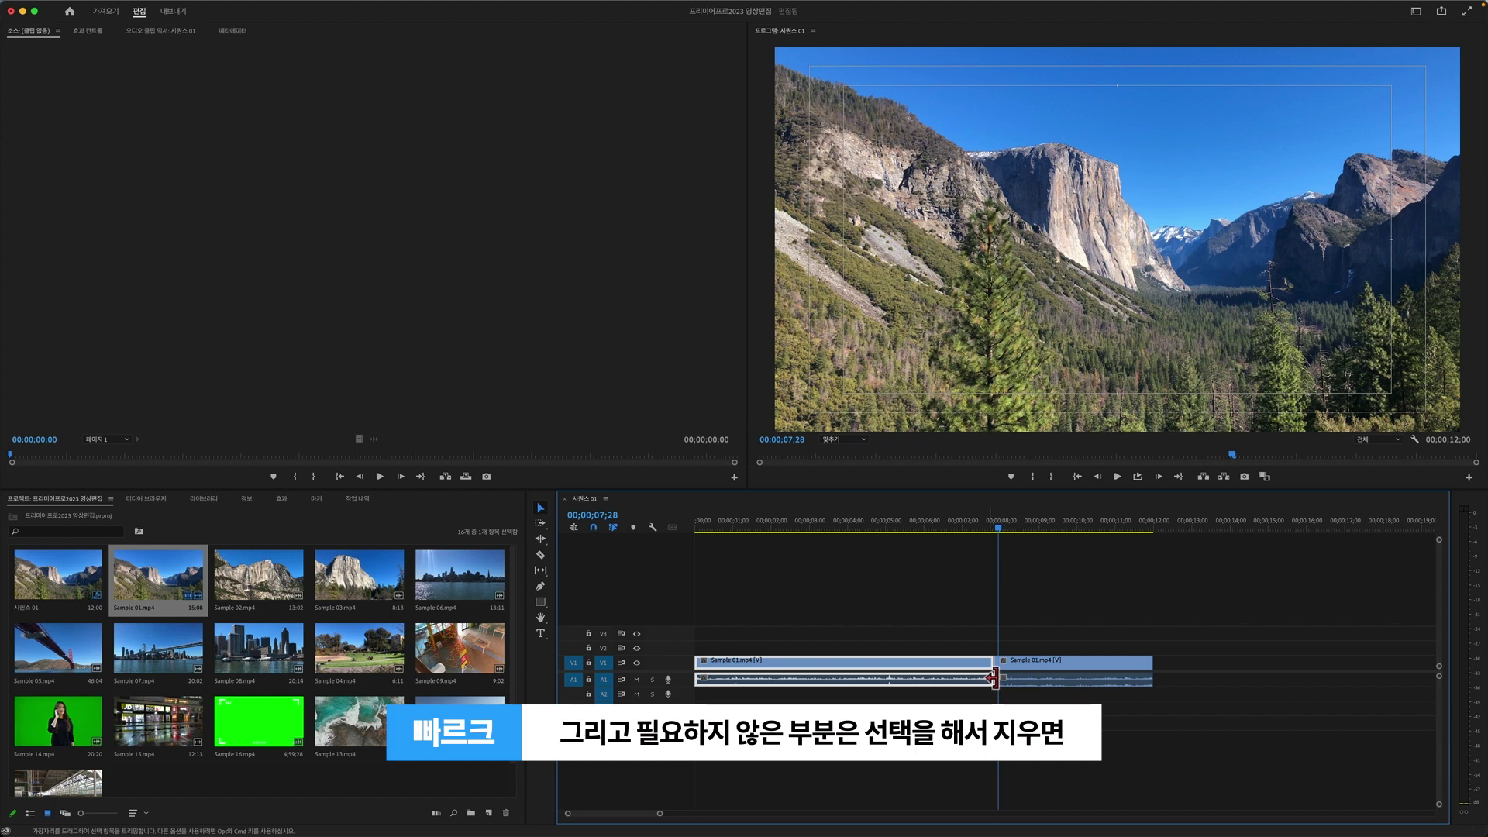
{"action": "key", "text": "Delete"}
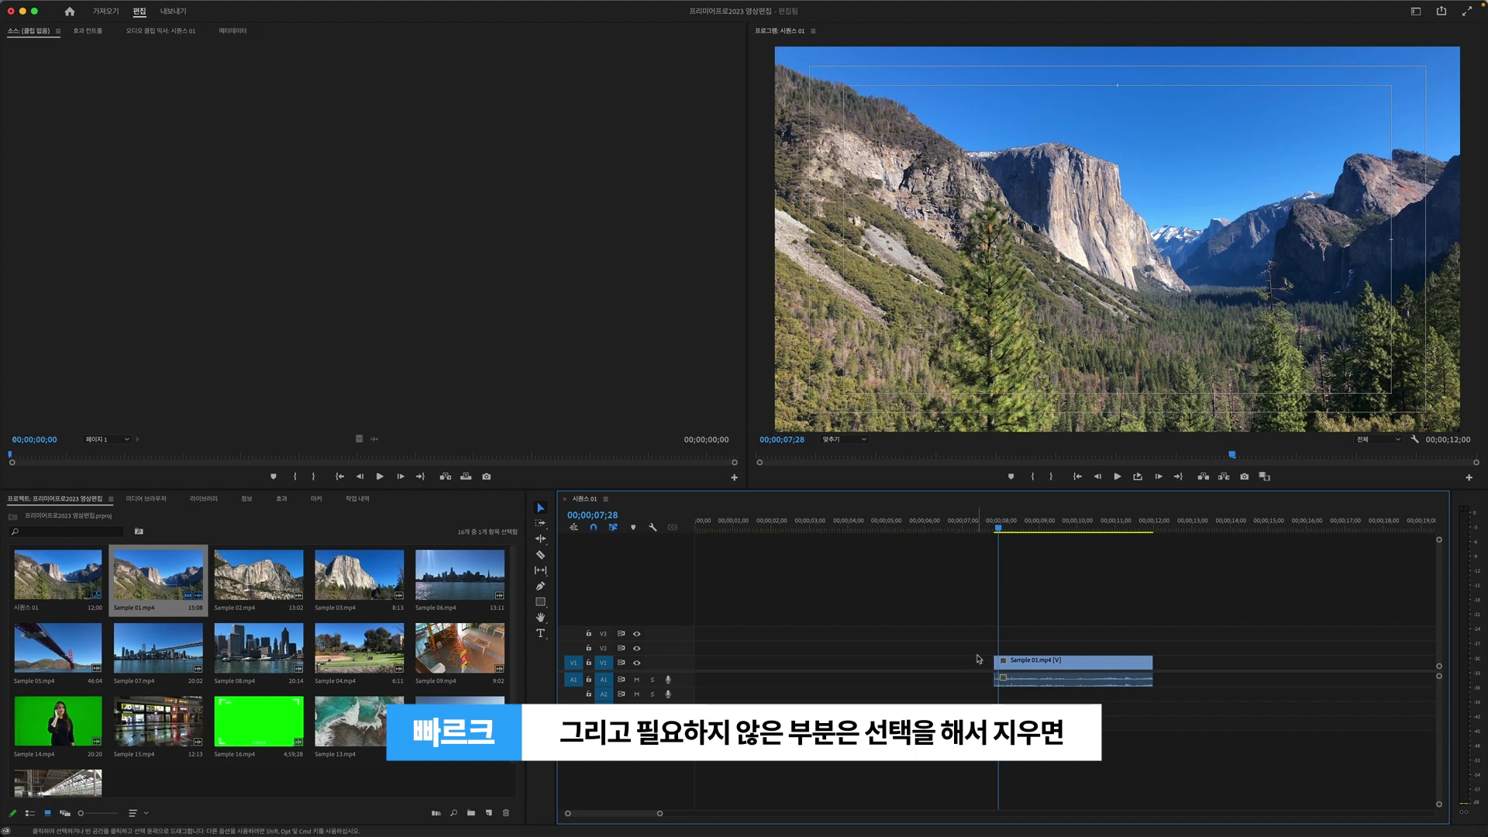
Ripple Delete the gap so the 4;05 remainder starts the sequence
{"action": "left_click", "coordinate": [792, 671]}
{"action": "right_click", "coordinate": [793, 670]}
{"action": "left_click", "coordinate": [824, 679]}
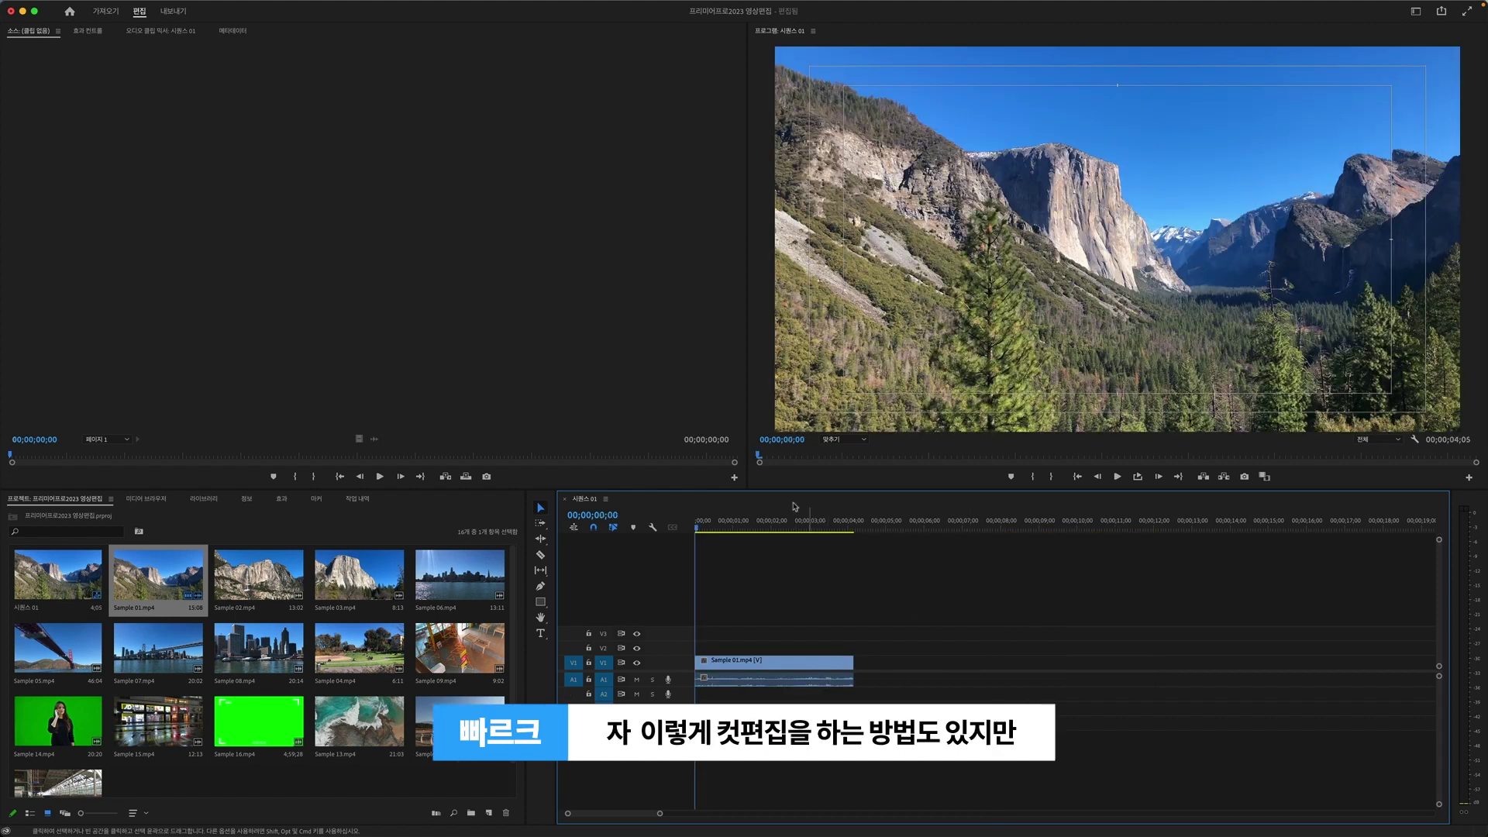
{"action": "left_click_drag", "start_coordinate": [719, 527], "coordinate": [793, 533]}
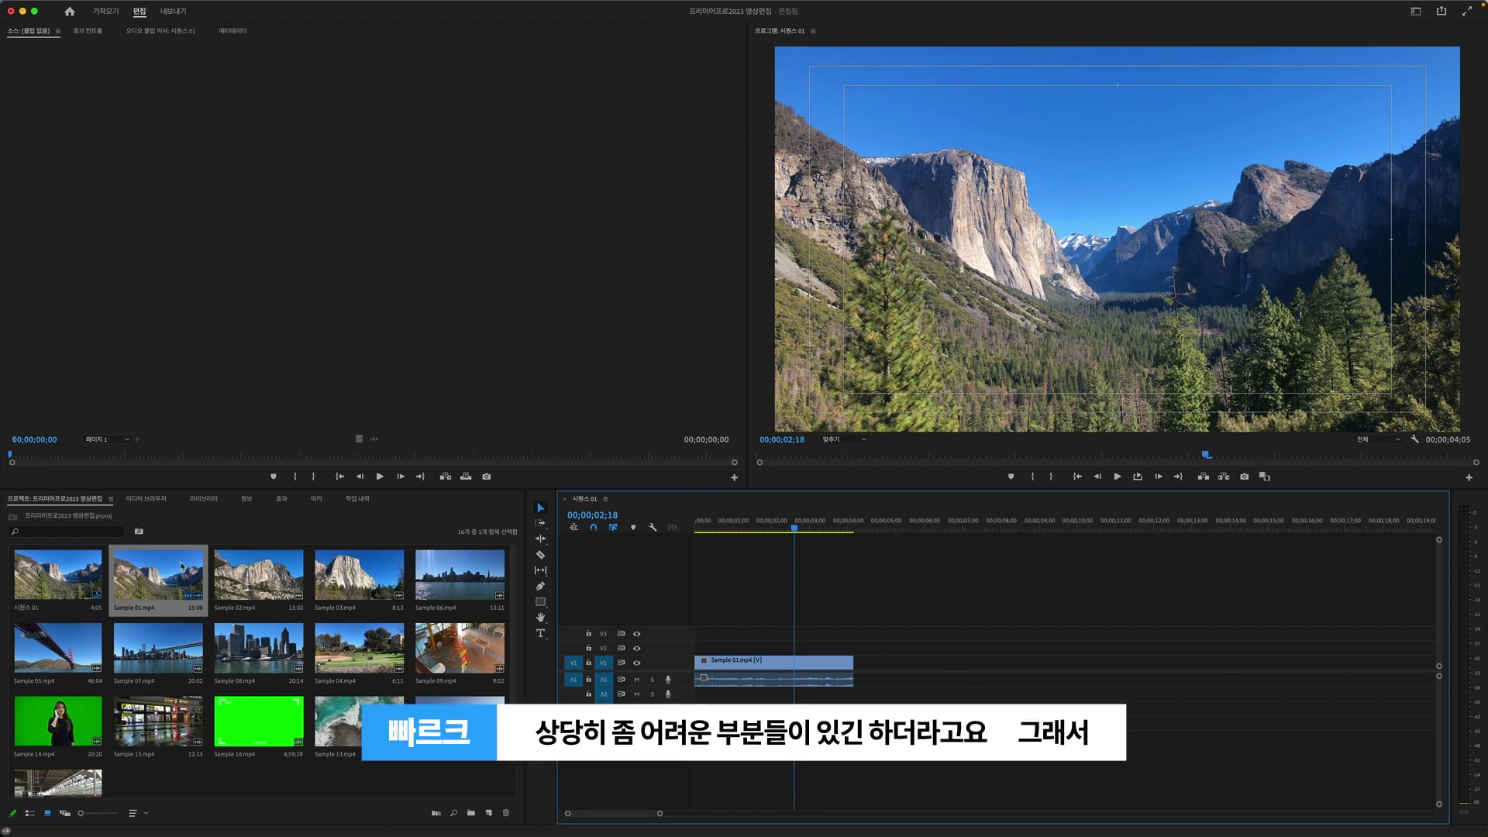
Load Sample 02.mp4 into the Source Monitor and scrub through its 00:00:13:02 footage
{"action": "left_click", "coordinate": [259, 577]}
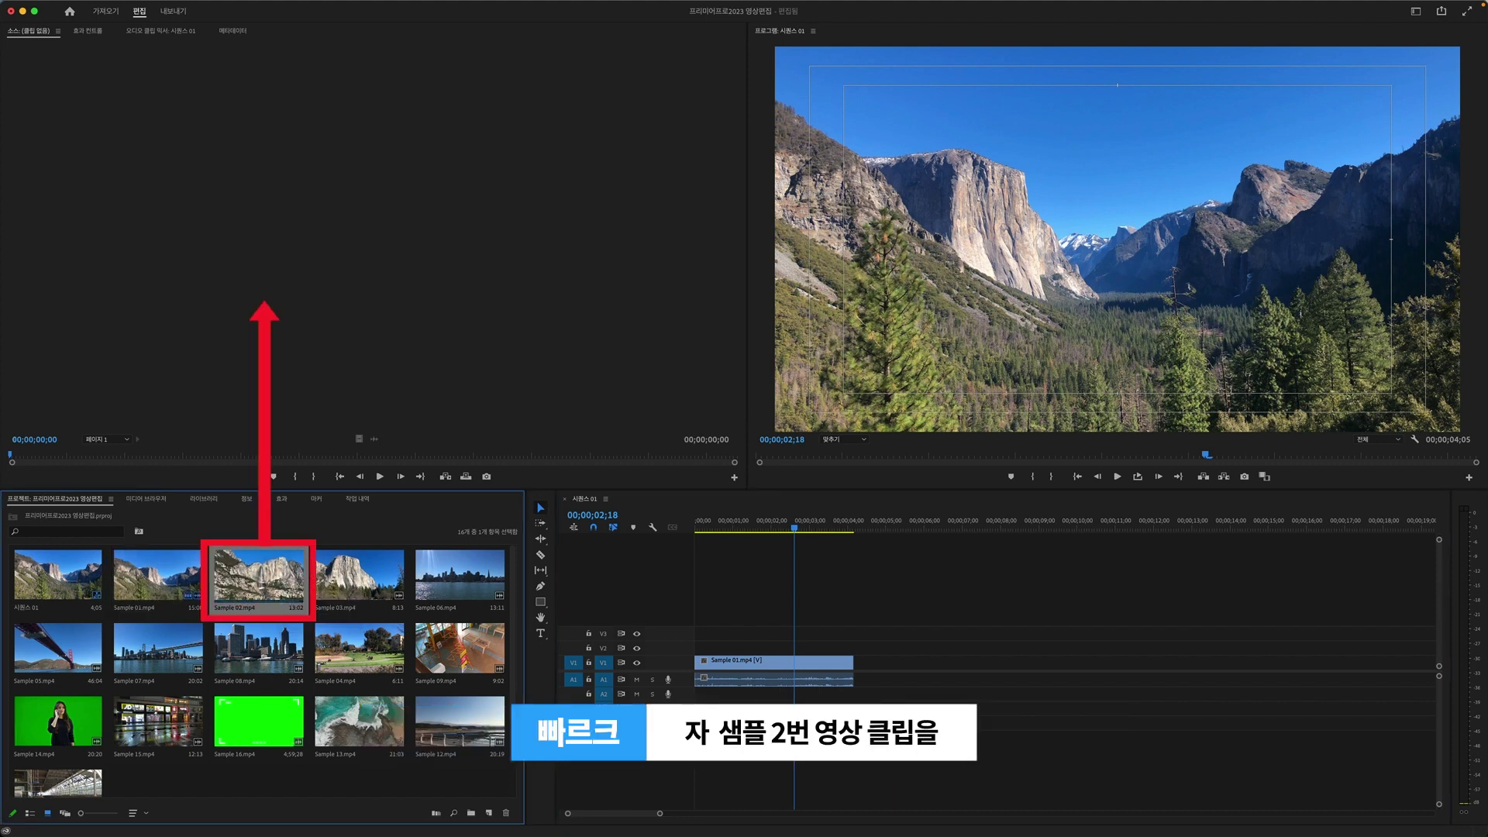
{"action": "left_click_drag", "start_coordinate": [270, 595], "coordinate": [275, 263]}
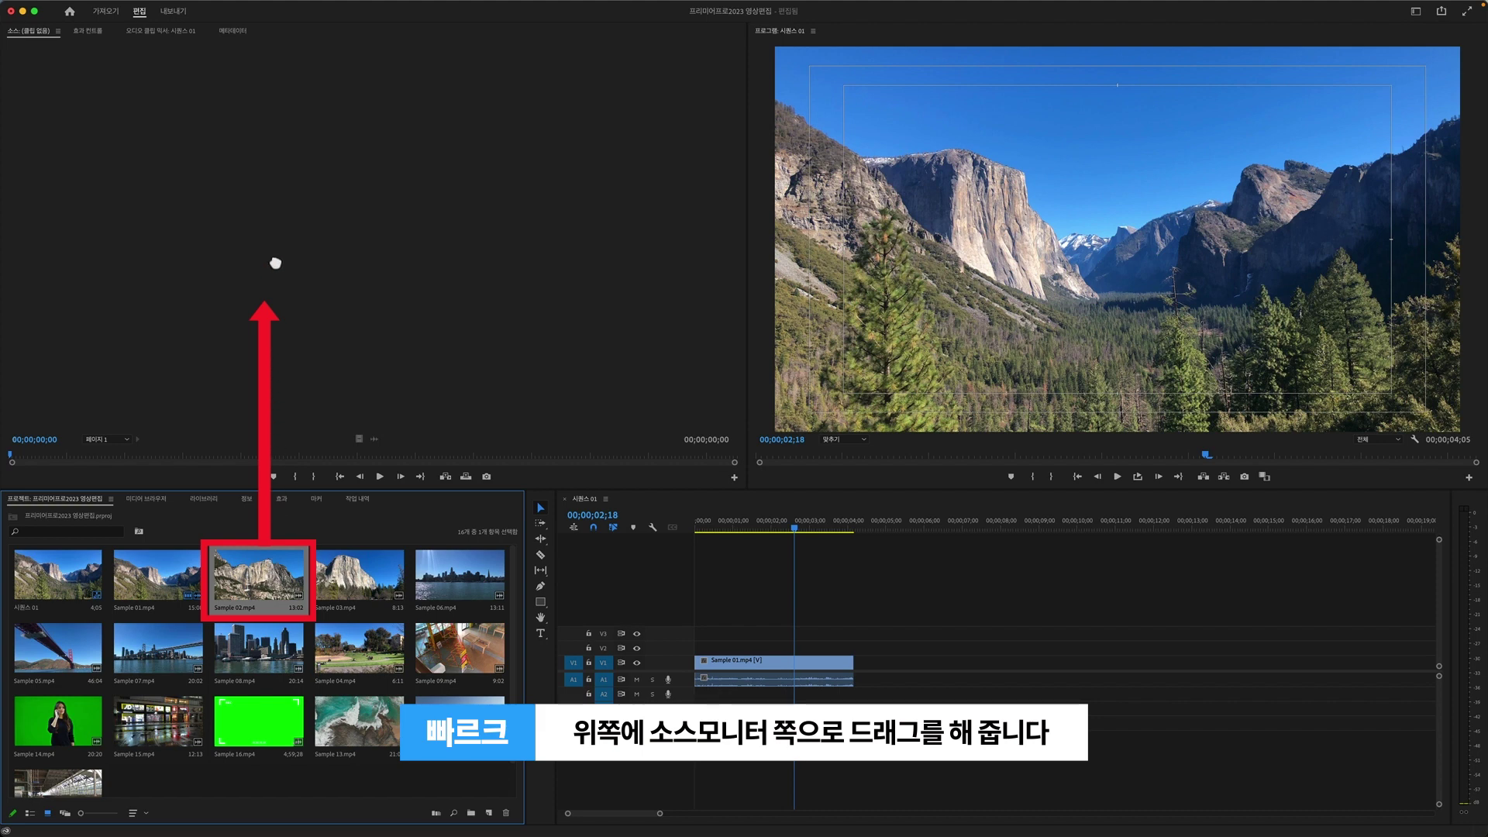
{"action": "left_click_drag", "start_coordinate": [275, 264], "coordinate": [275, 264]}
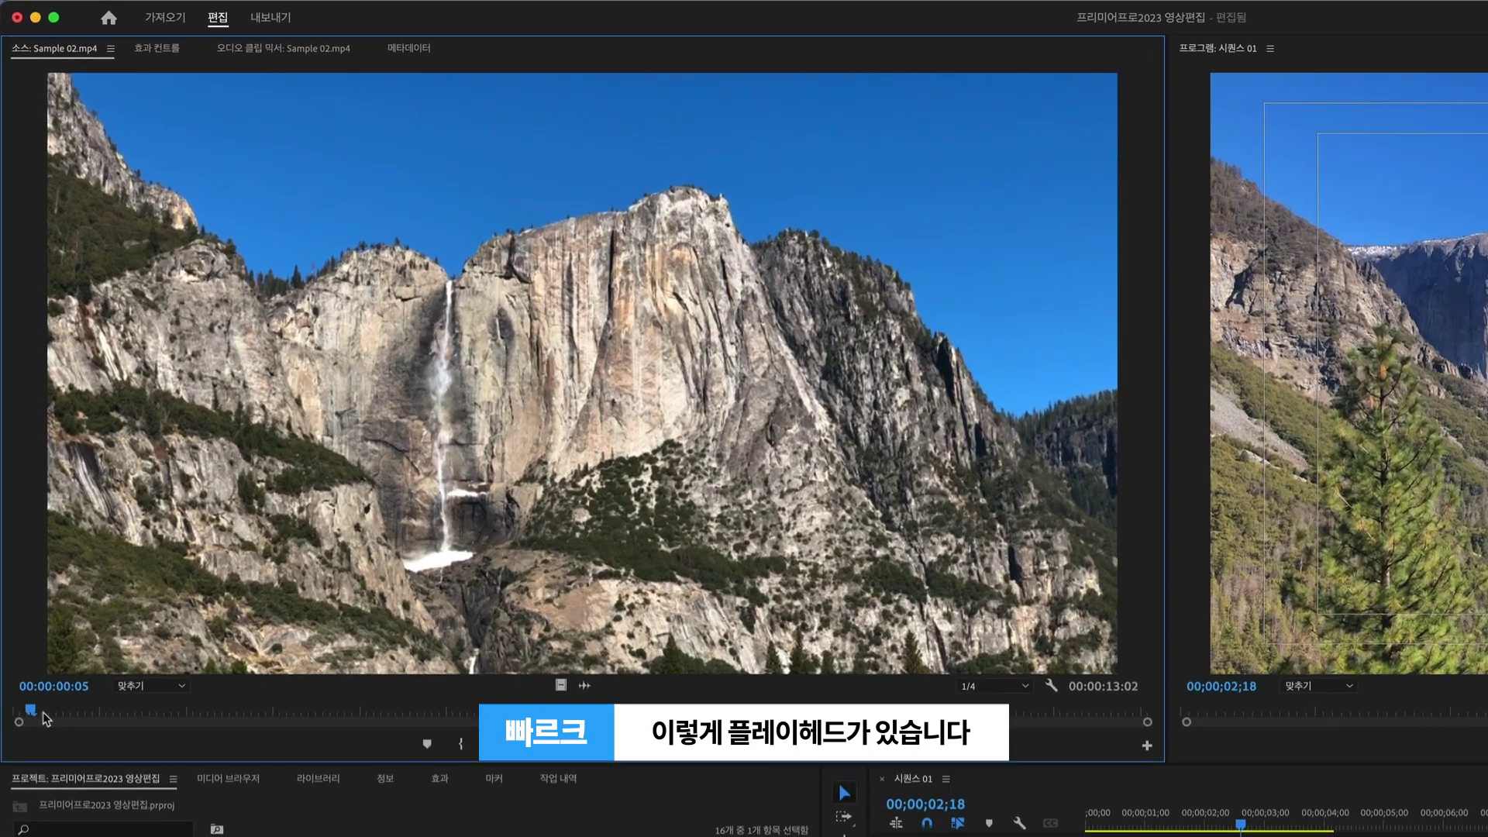
{"action": "left_click_drag", "start_coordinate": [11, 458], "coordinate": [136, 463]}
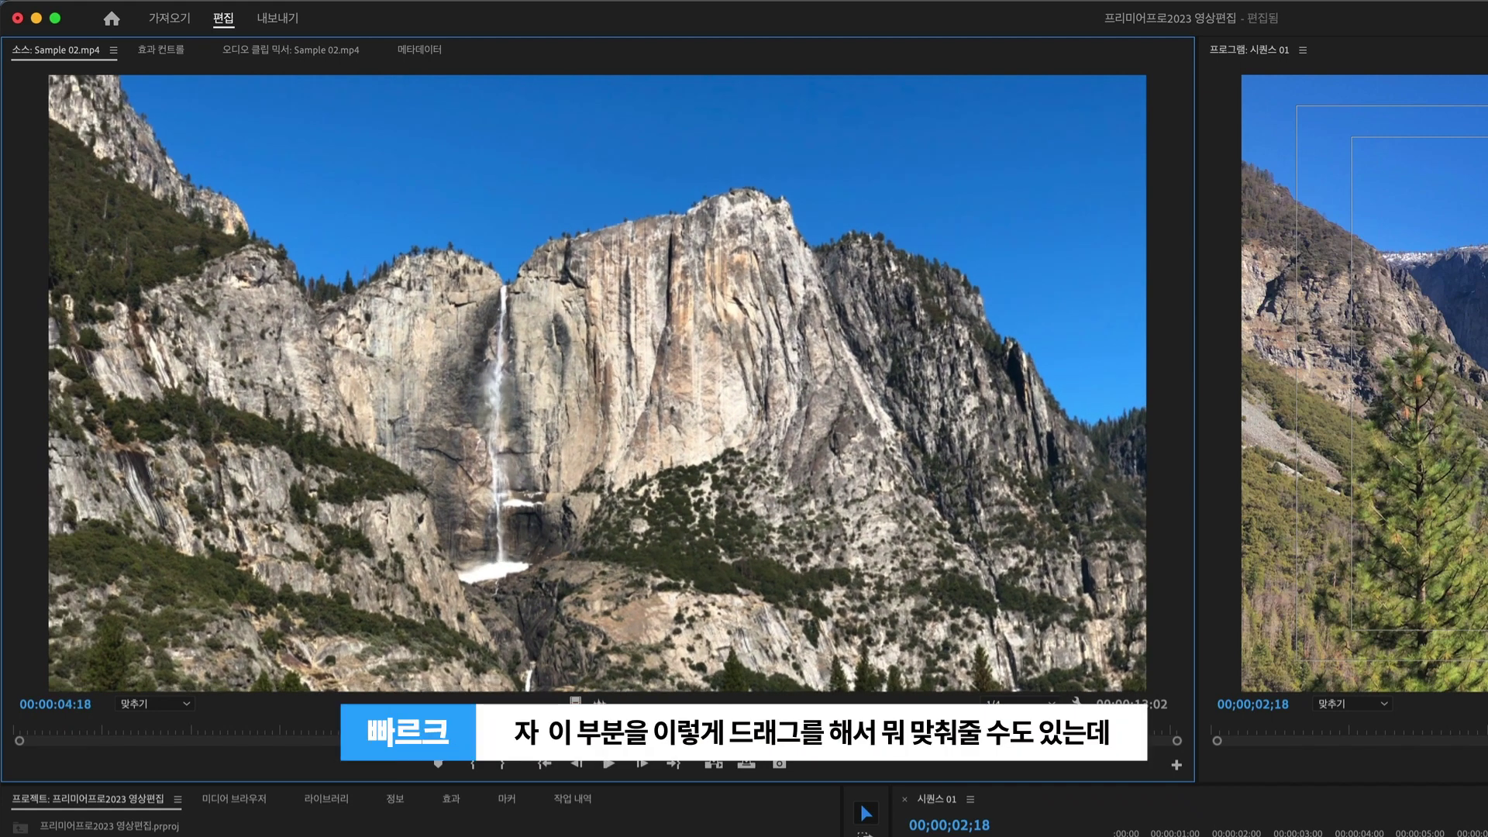
Mark a 00:00:05:08 range of Sample 02 starting near 3;12 and add it after Sample 01
{"action": "left_click_drag", "start_coordinate": [217, 742], "coordinate": [884, 742]}
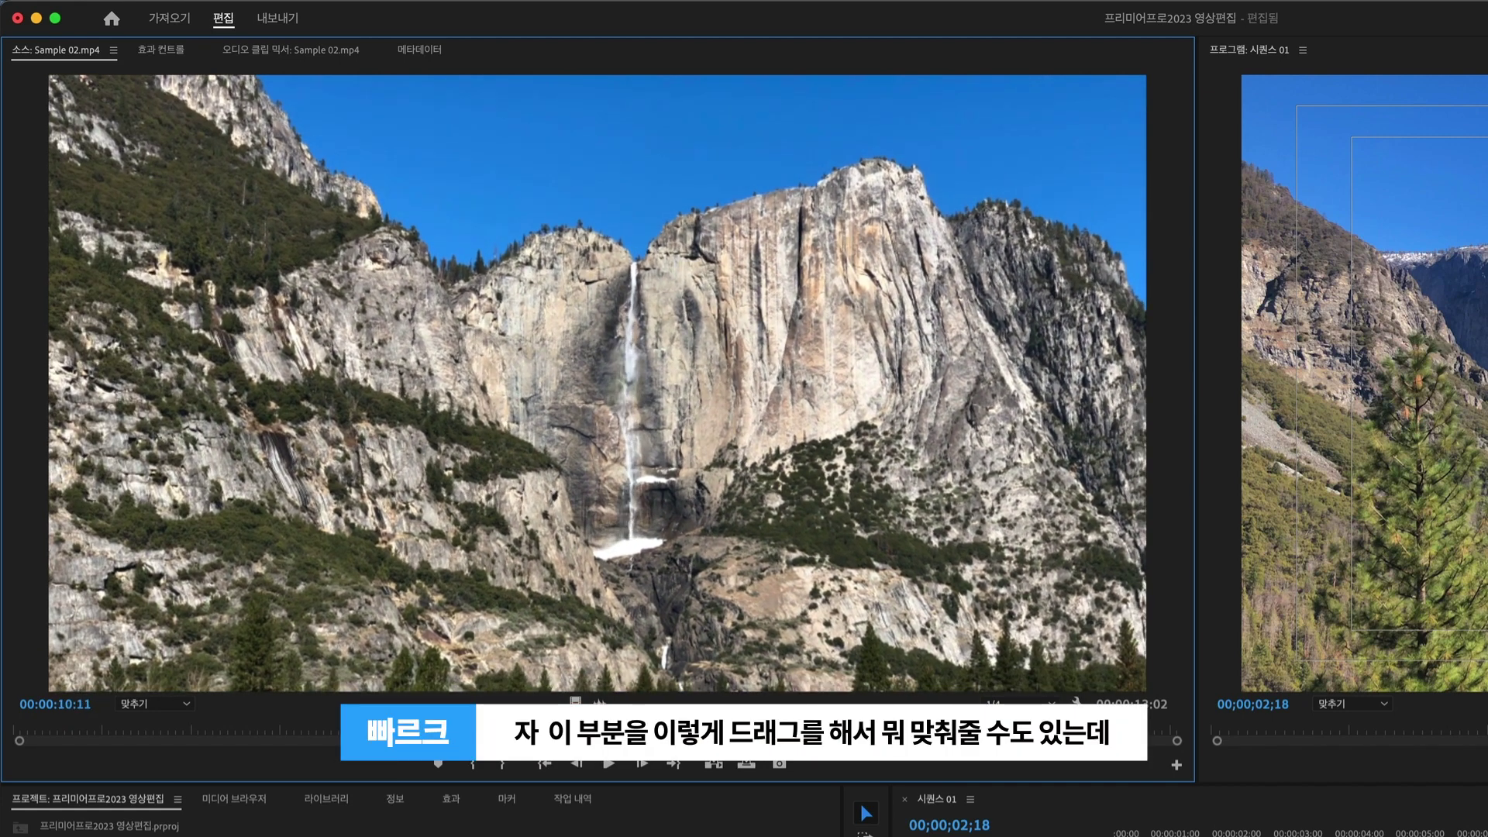
{"action": "left_click", "coordinate": [353, 728]}
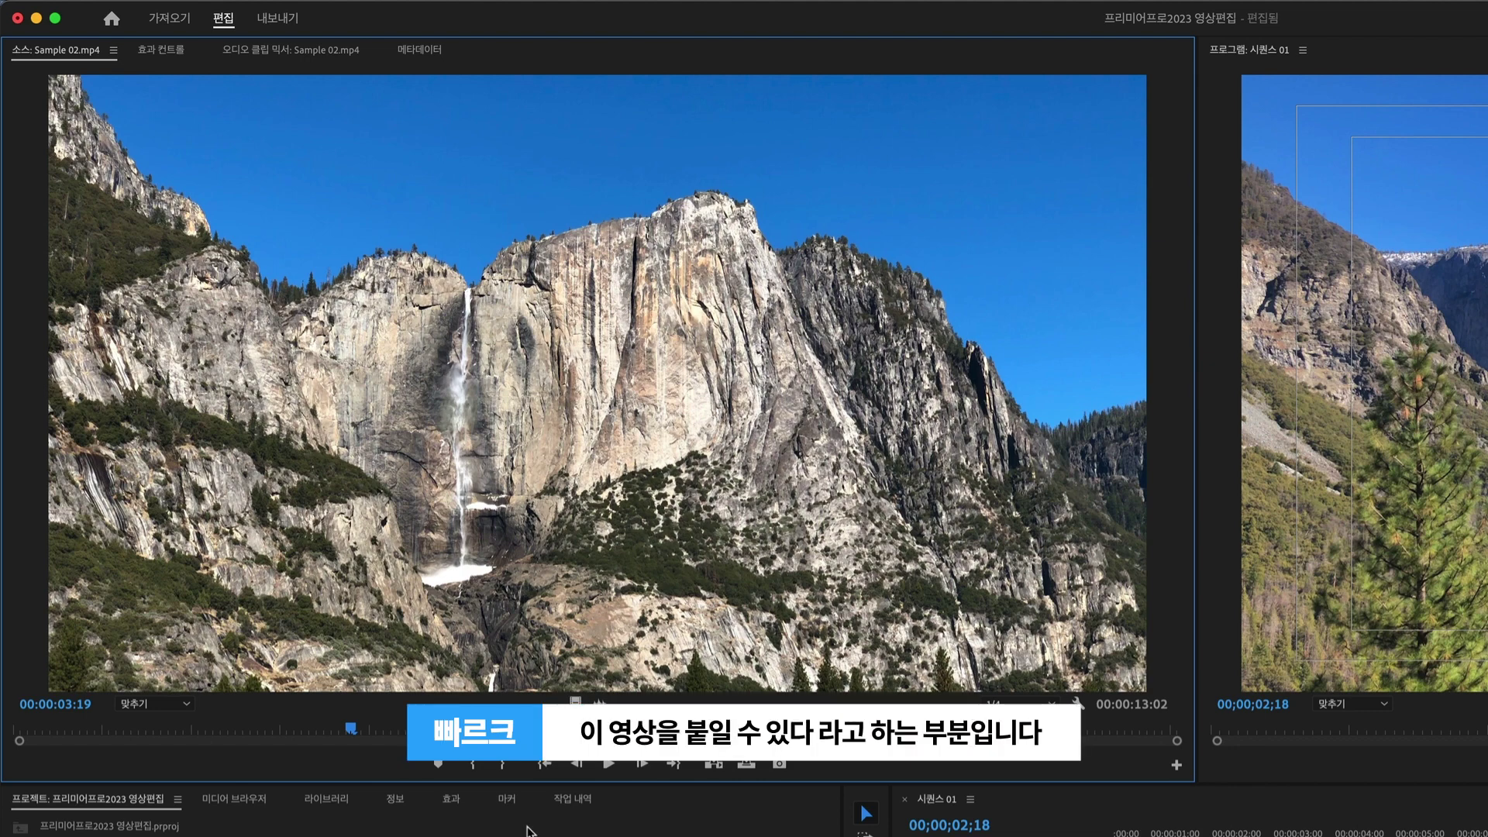
{"action": "left_click_drag", "start_coordinate": [346, 732], "coordinate": [323, 731]}
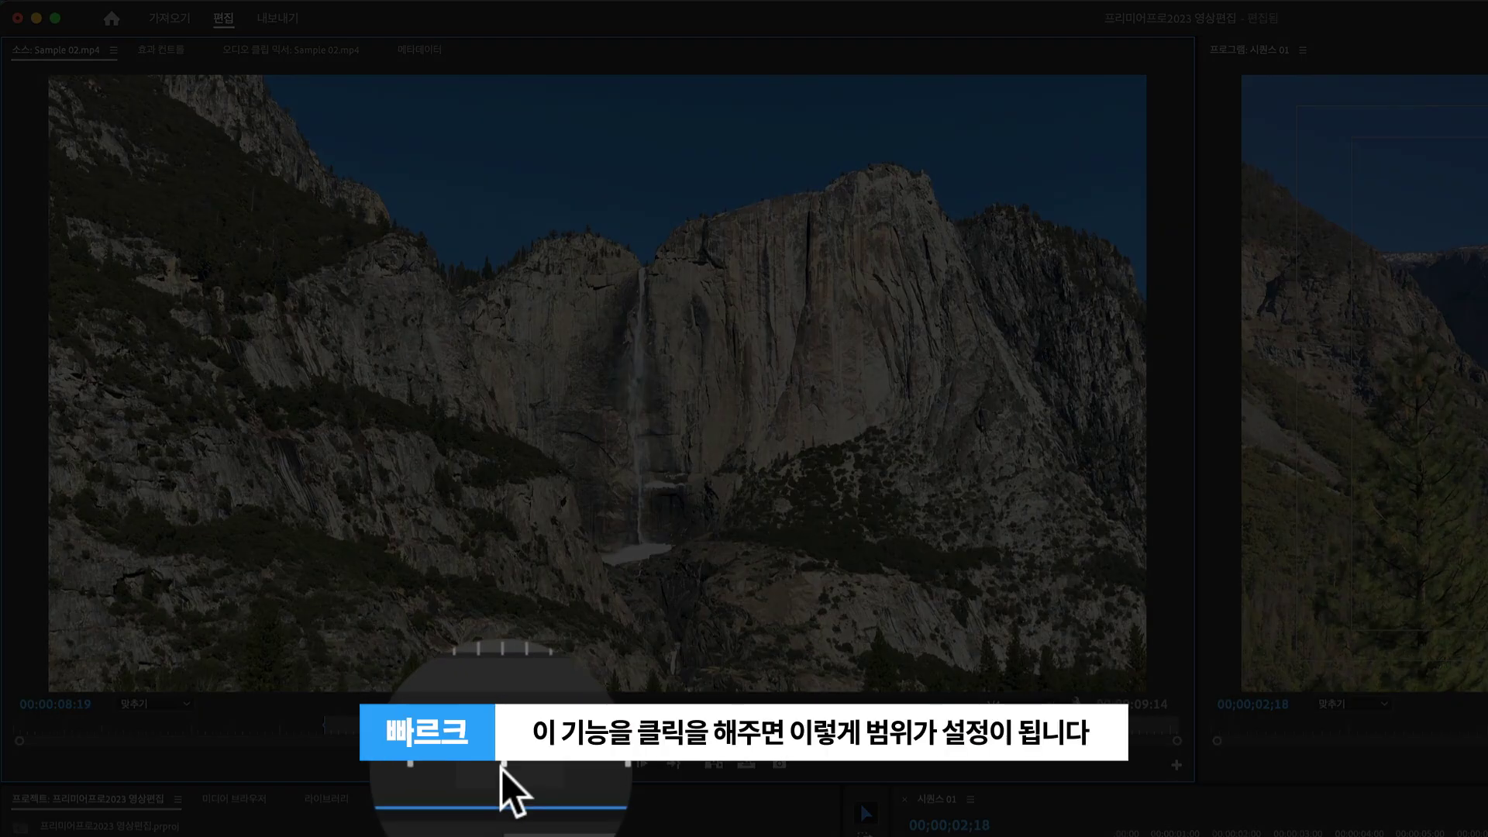
{"action": "left_click", "coordinate": [502, 764]}
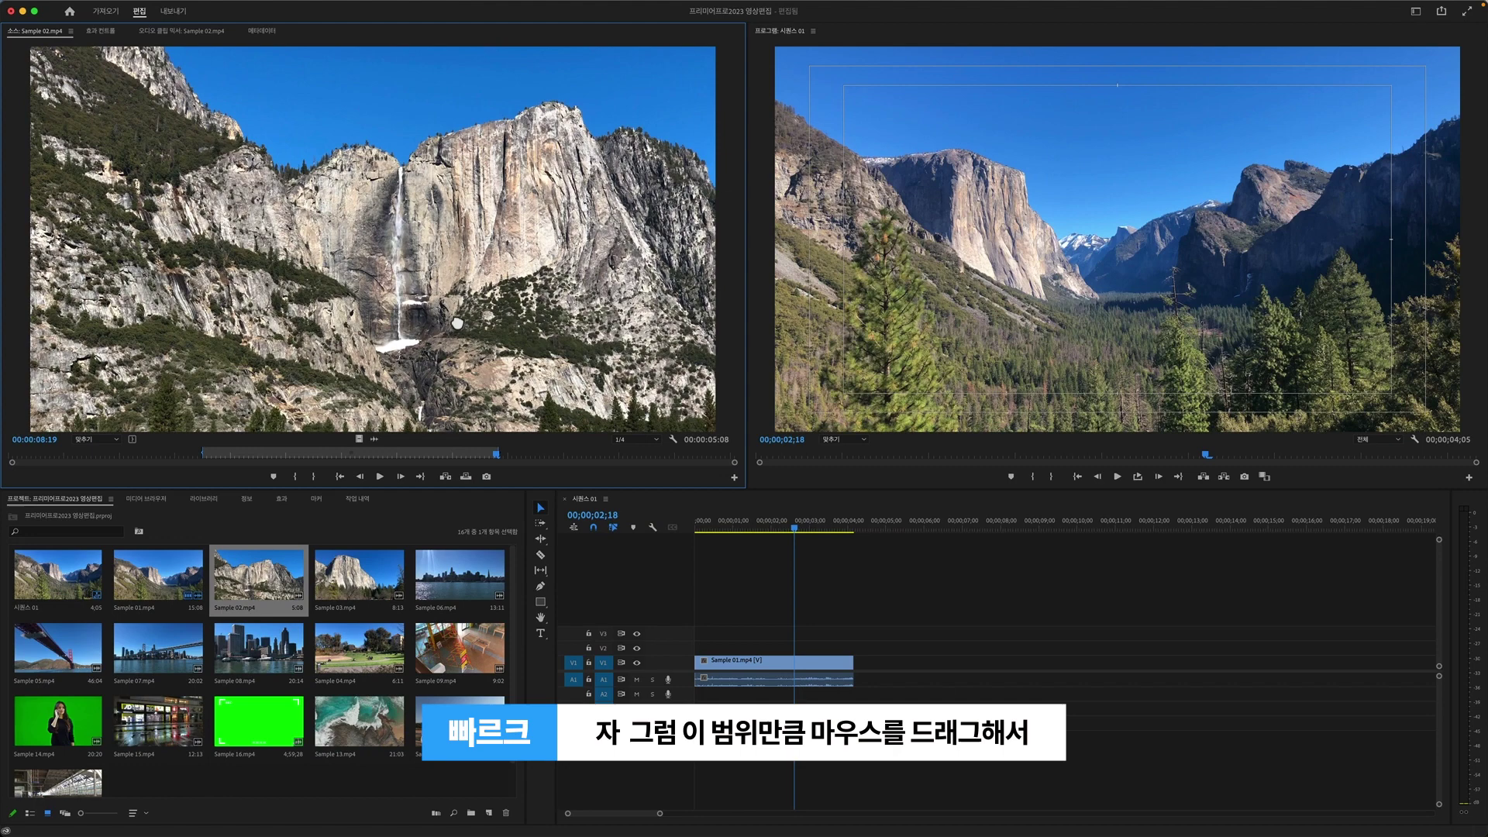
{"action": "mouse_move", "coordinate": [457, 322]}
{"action": "left_mouse_down"}
{"action": "mouse_move", "coordinate": [876, 608]}
{"action": "mouse_move", "coordinate": [868, 673]}
{"action": "left_mouse_up"}
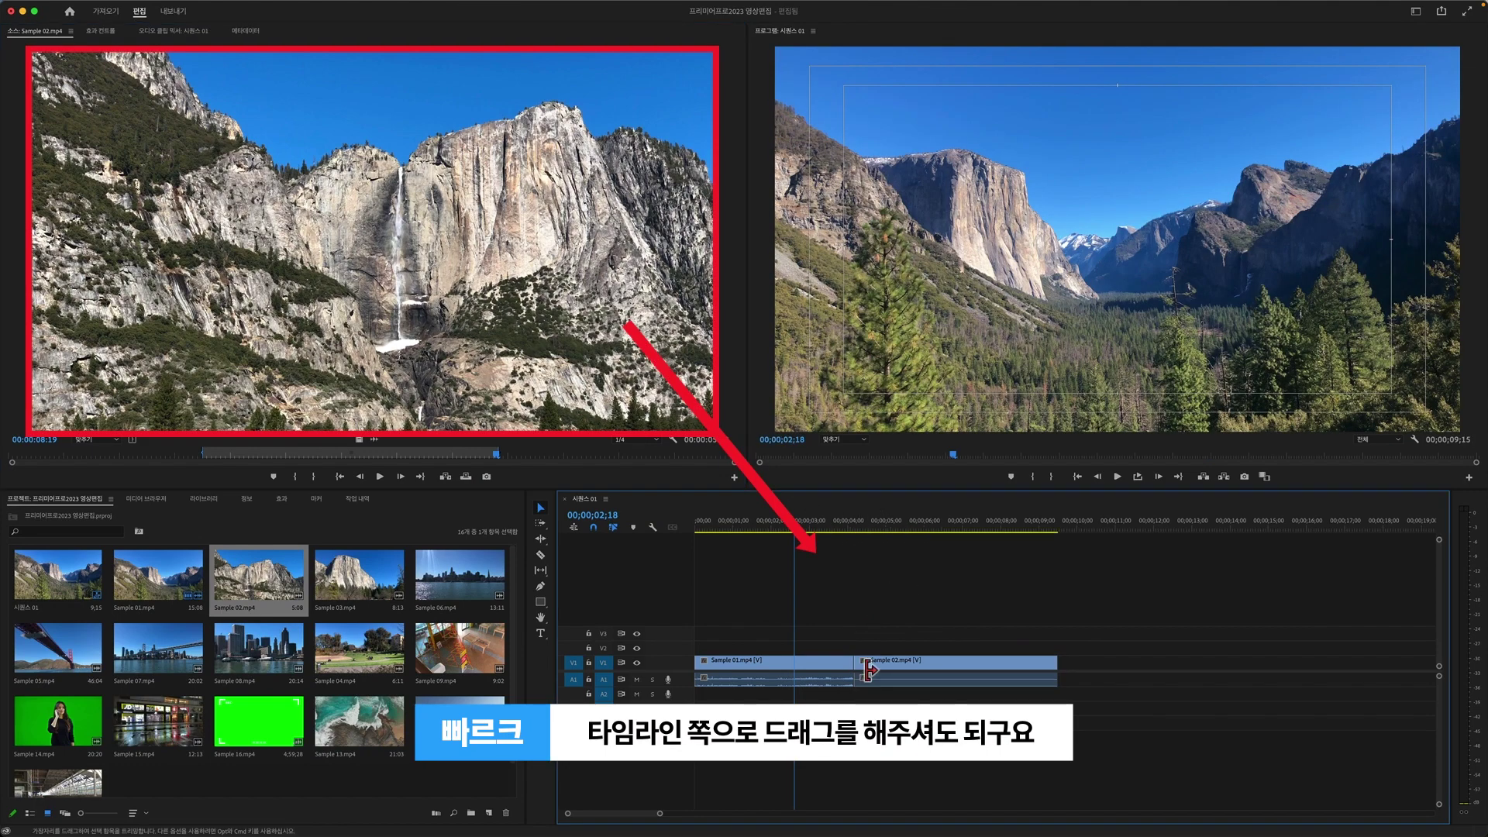
Replace the placed Sample 02 clip by inserting the range after Sample 01, reaching 00;00;10;23
{"action": "left_click", "coordinate": [902, 525]}
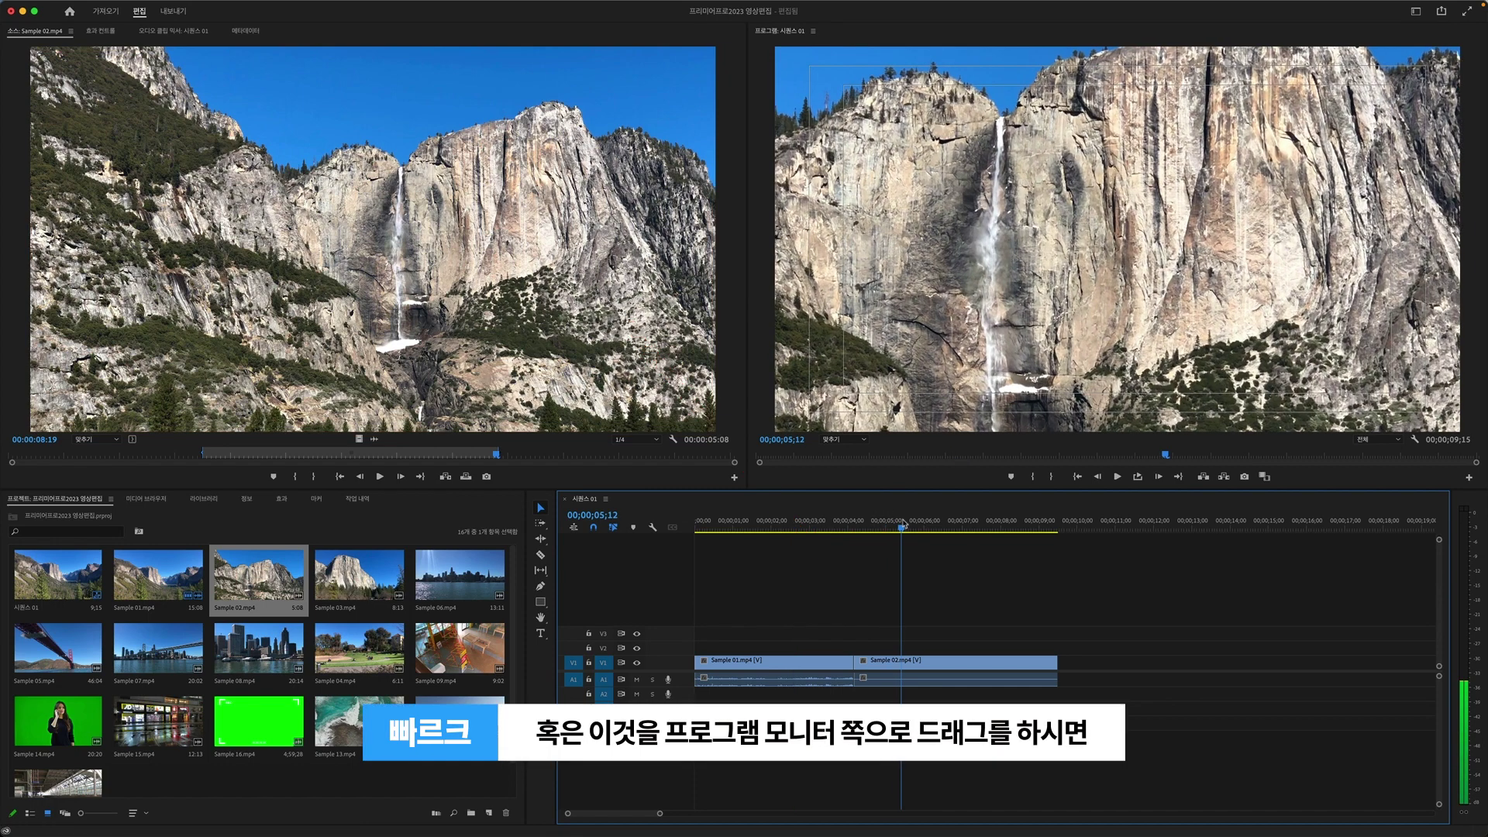
{"action": "left_click", "coordinate": [916, 666]}
{"action": "key", "text": "Delete"}
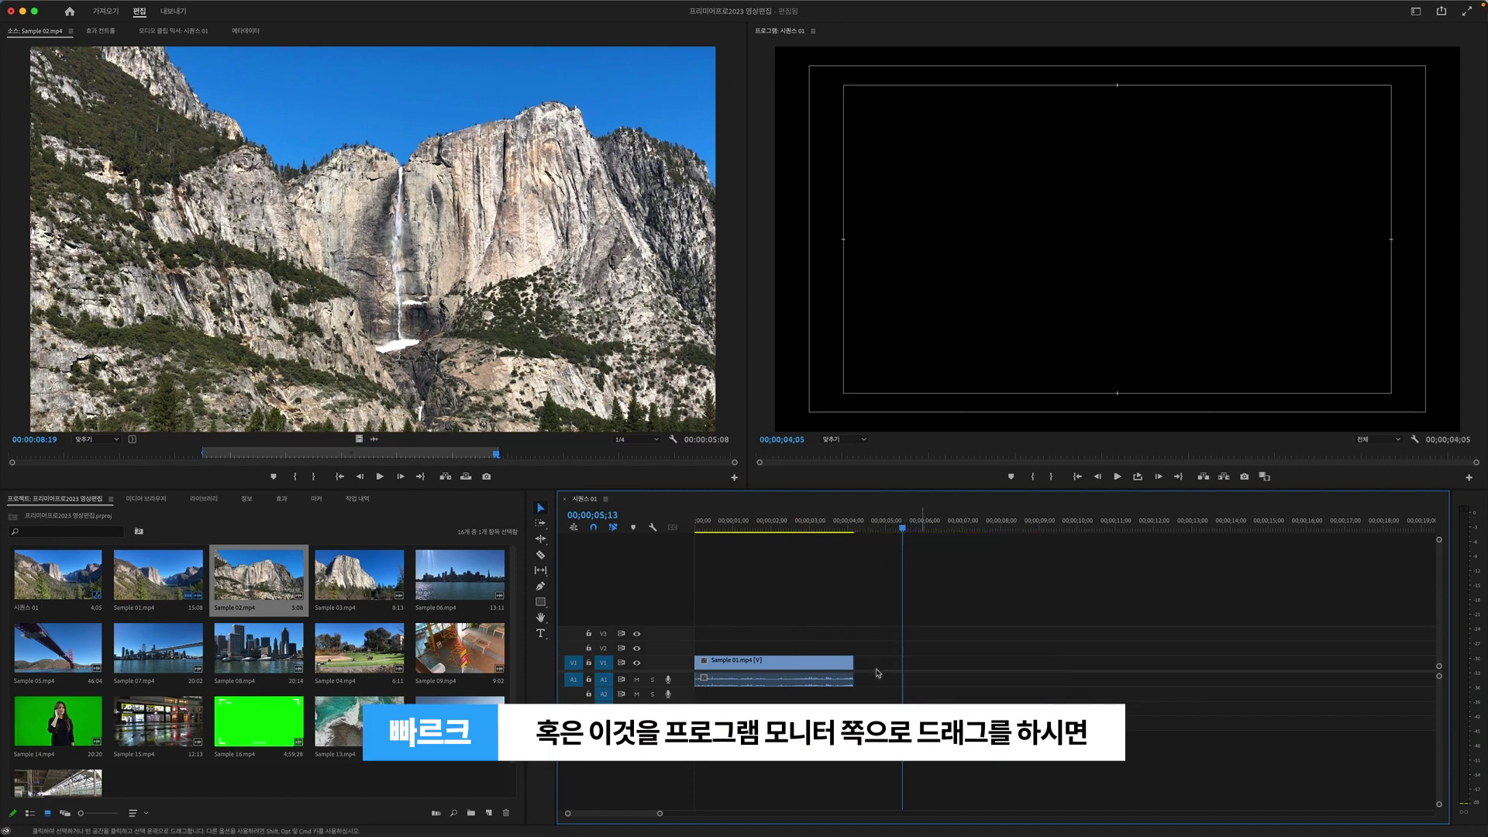
{"action": "left_click_drag", "start_coordinate": [554, 216], "coordinate": [1031, 172]}
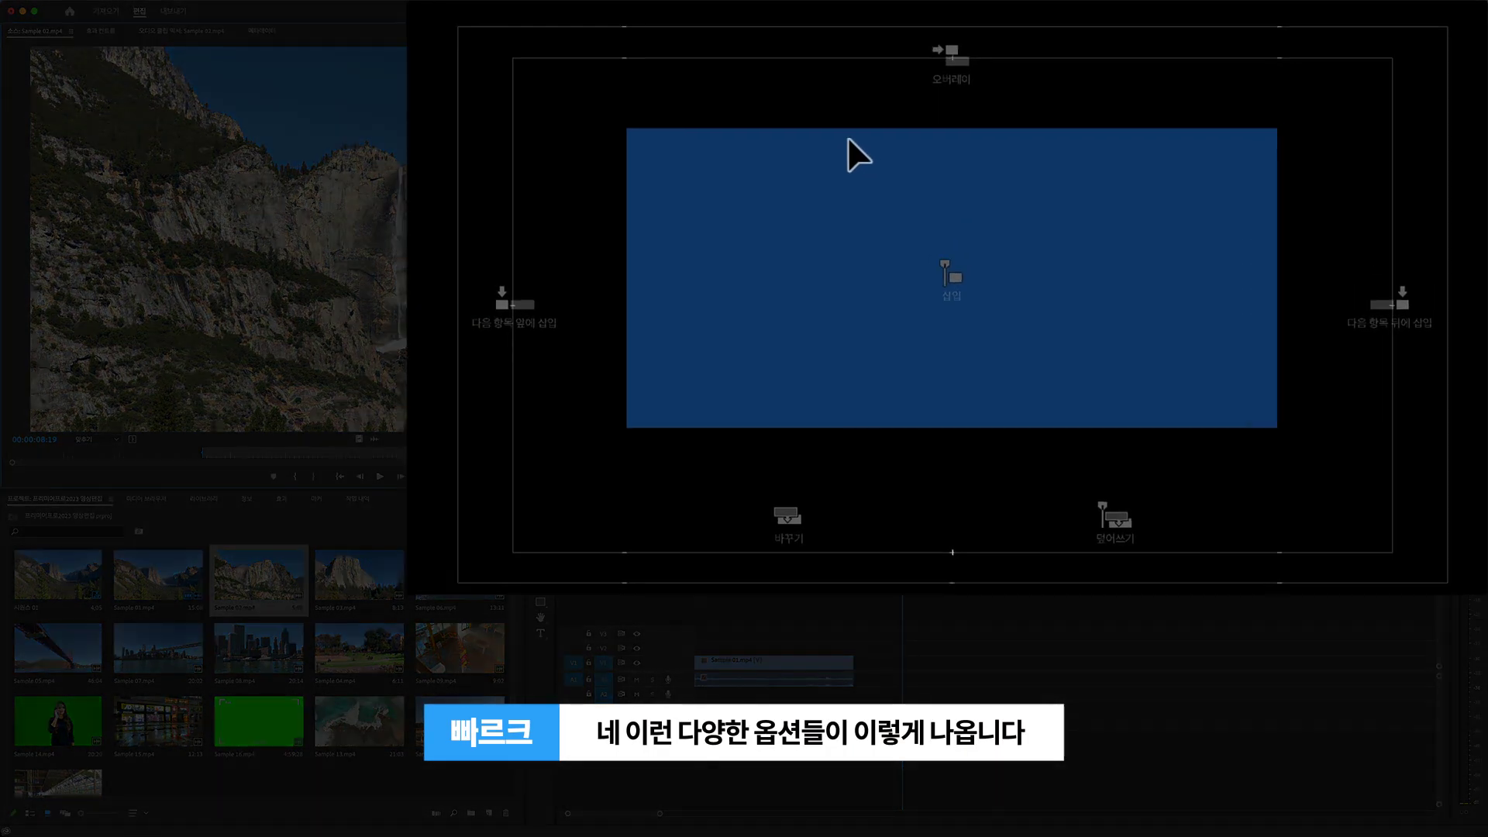
{"action": "mouse_move", "coordinate": [1030, 172]}
{"action": "left_mouse_down"}
{"action": "mouse_move", "coordinate": [1383, 177]}
{"action": "mouse_move", "coordinate": [923, 258]}
{"action": "mouse_move", "coordinate": [1345, 219]}
{"action": "left_mouse_up"}
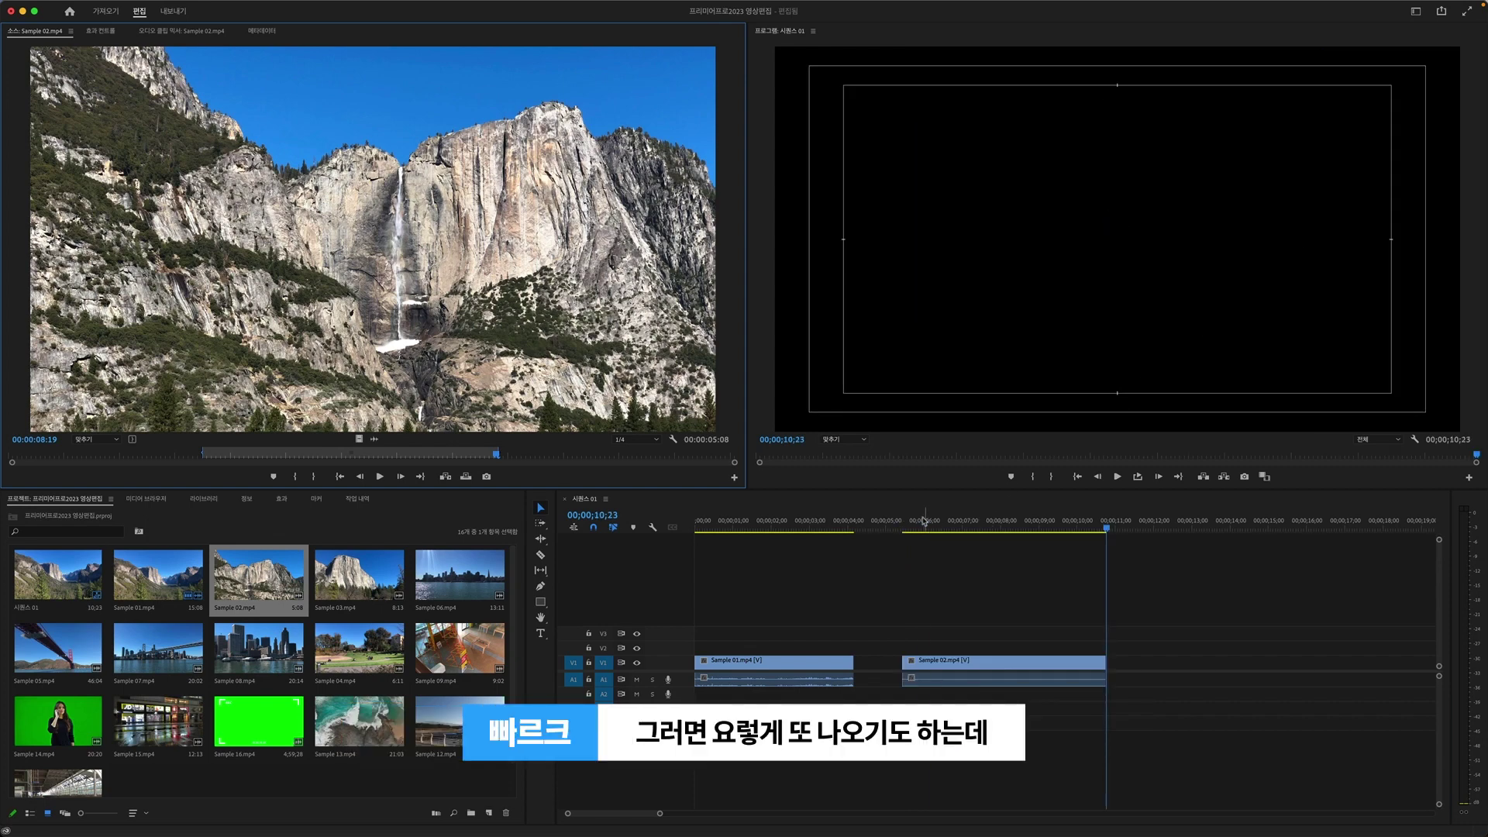
Undo, re-insert Sample 02 after Sample 01 with Insert After, then delete it again
{"action": "left_click", "coordinate": [909, 523]}
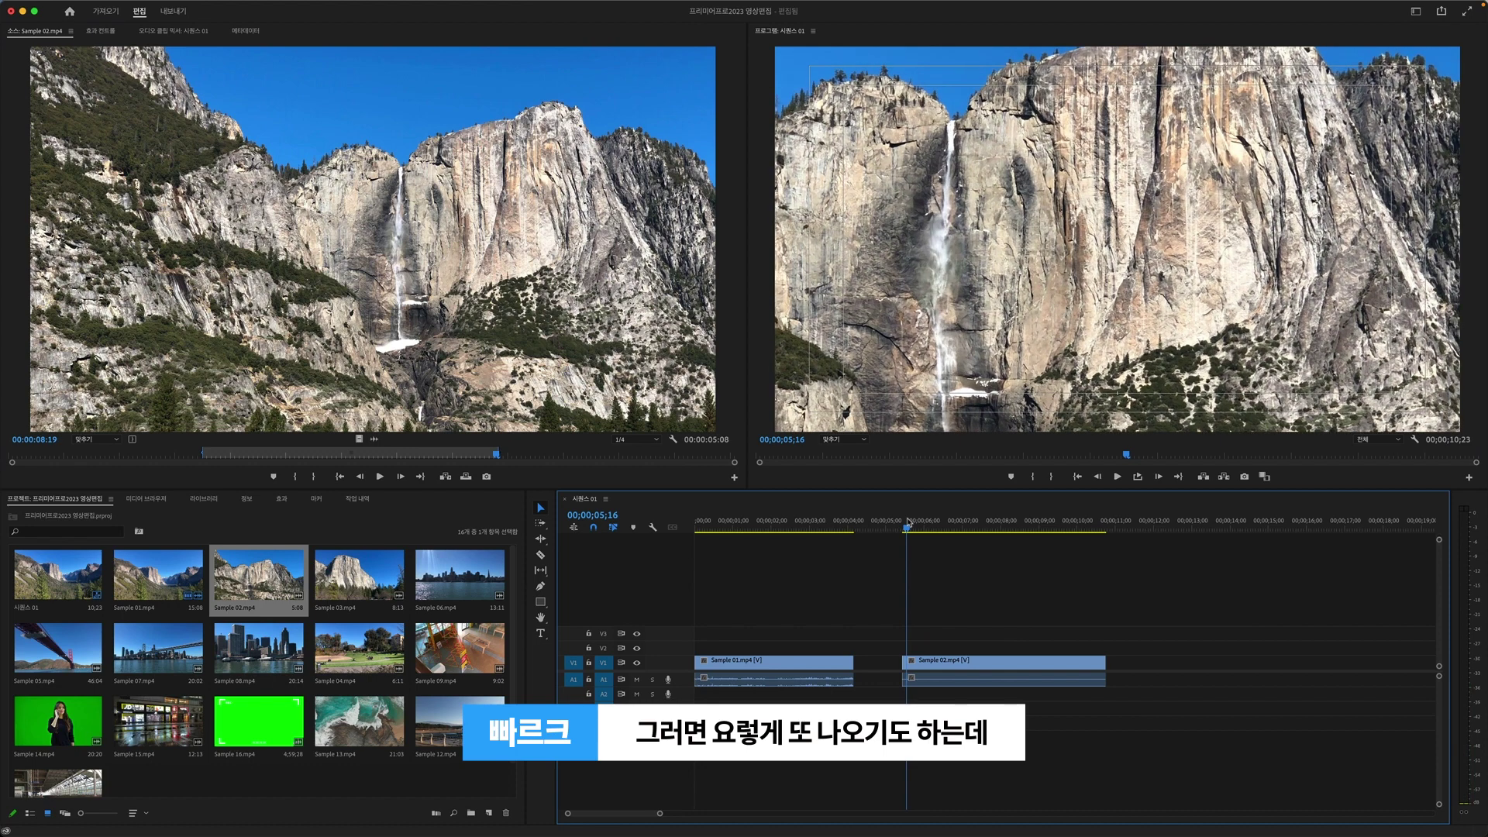
{"action": "key", "text": "ctrl+z"}
{"action": "left_click", "coordinate": [840, 523]}
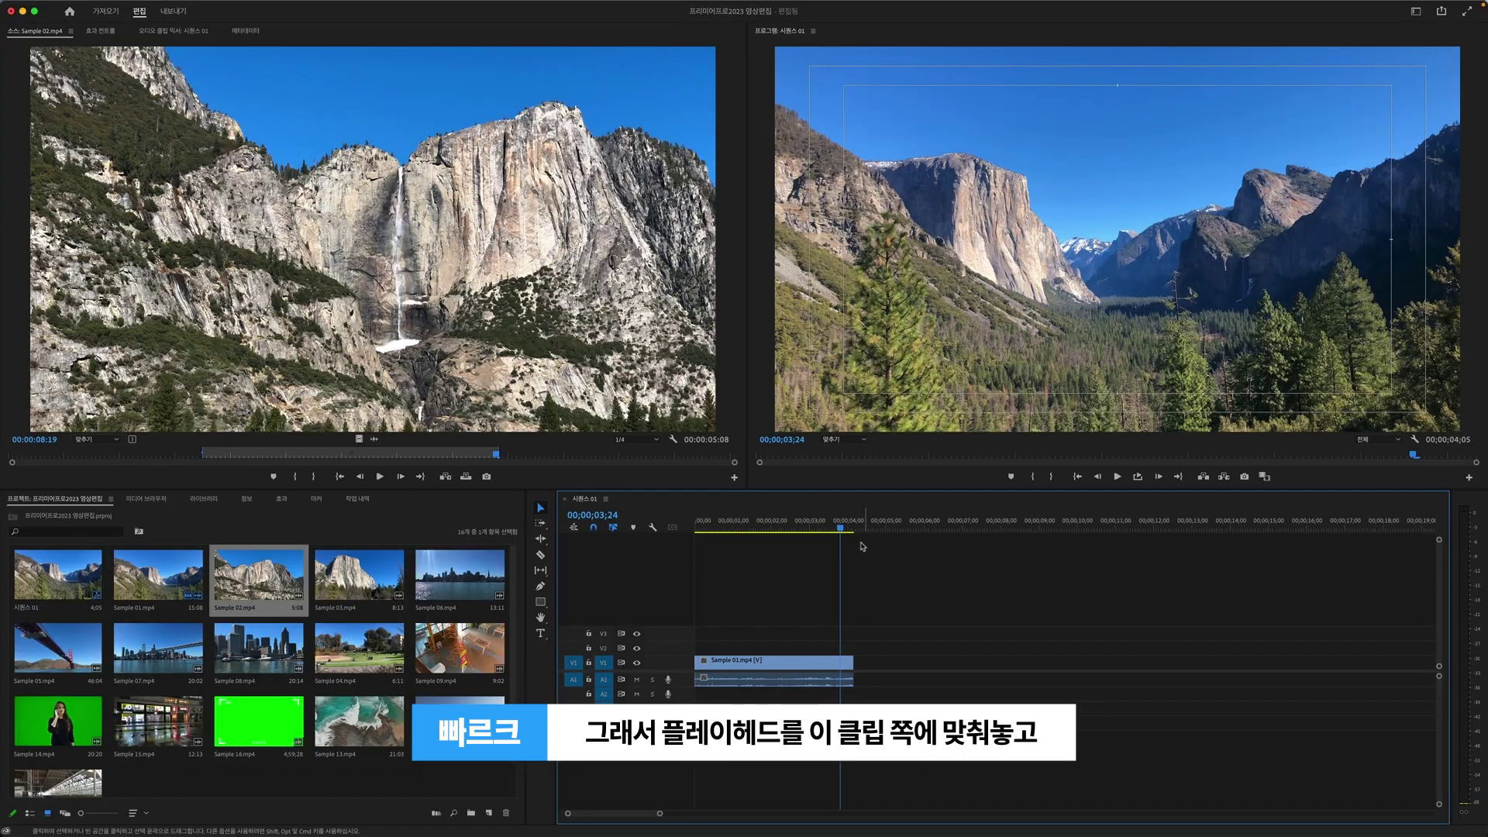
{"action": "left_click_drag", "start_coordinate": [540, 243], "coordinate": [1353, 203]}
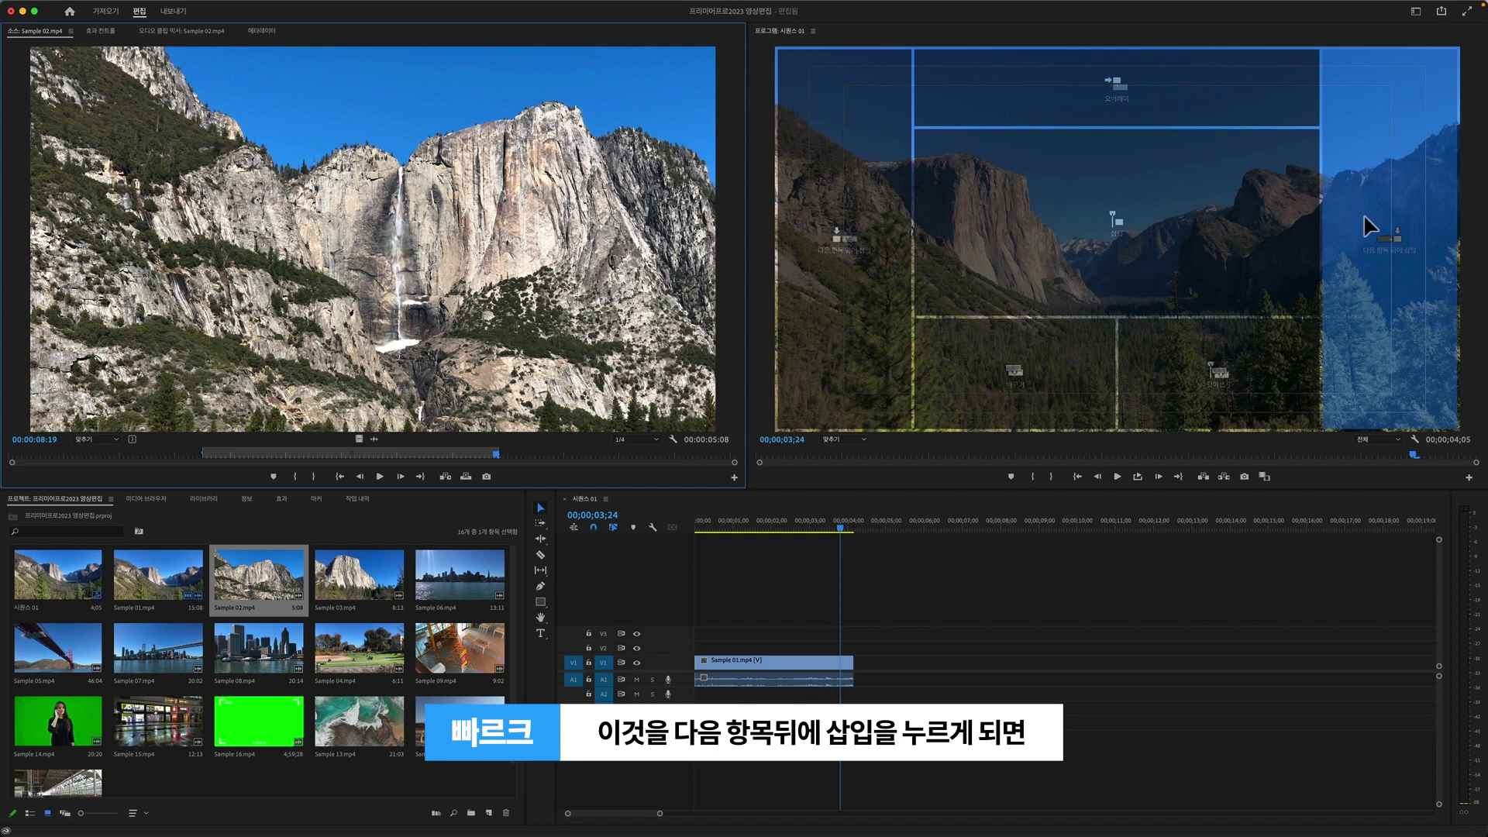
{"action": "left_click_drag", "start_coordinate": [1363, 214], "coordinate": [1364, 213]}
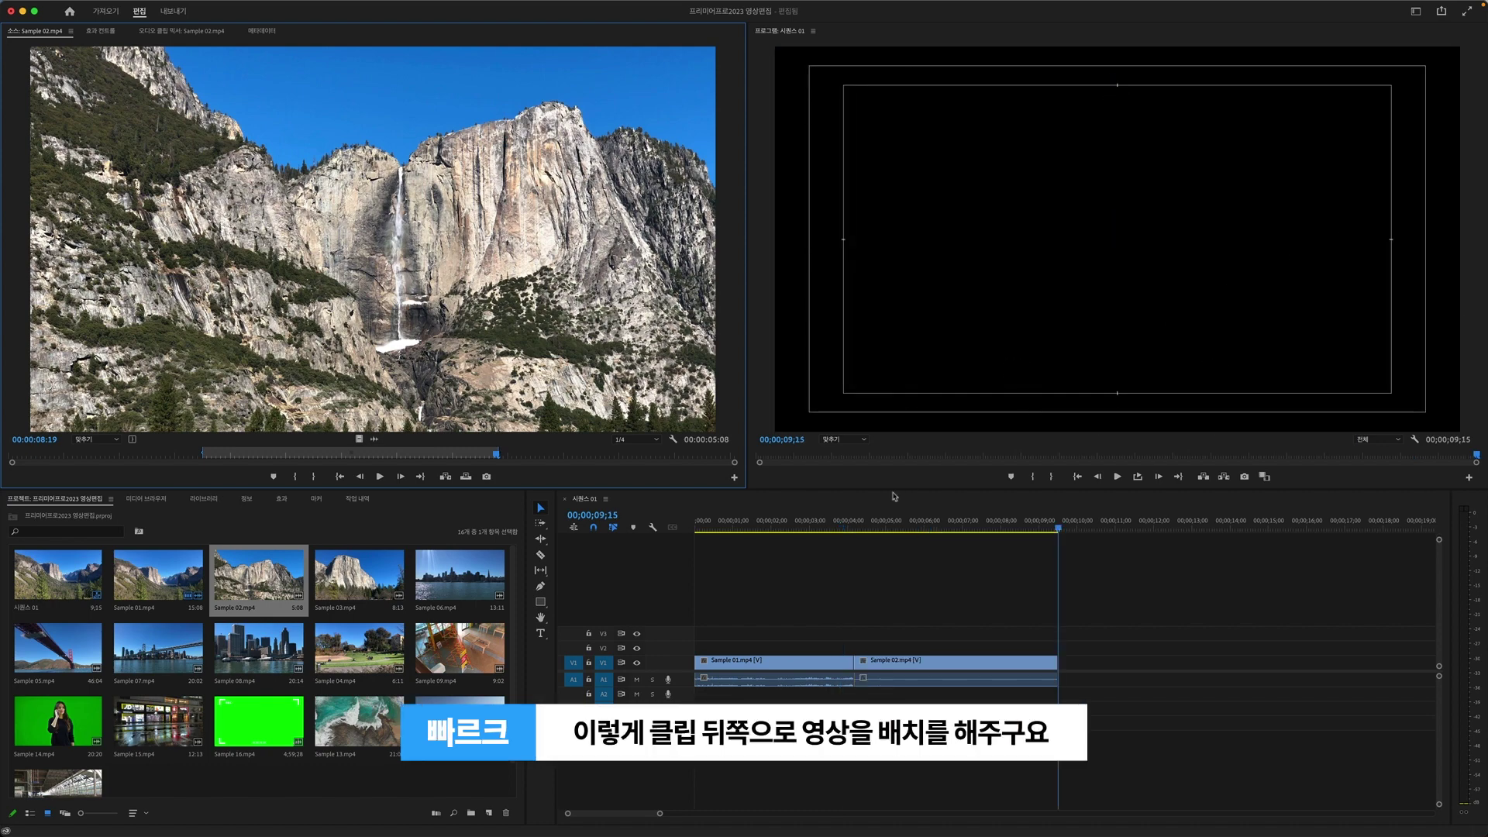
{"action": "left_click", "coordinate": [875, 525]}
{"action": "left_click", "coordinate": [905, 527]}
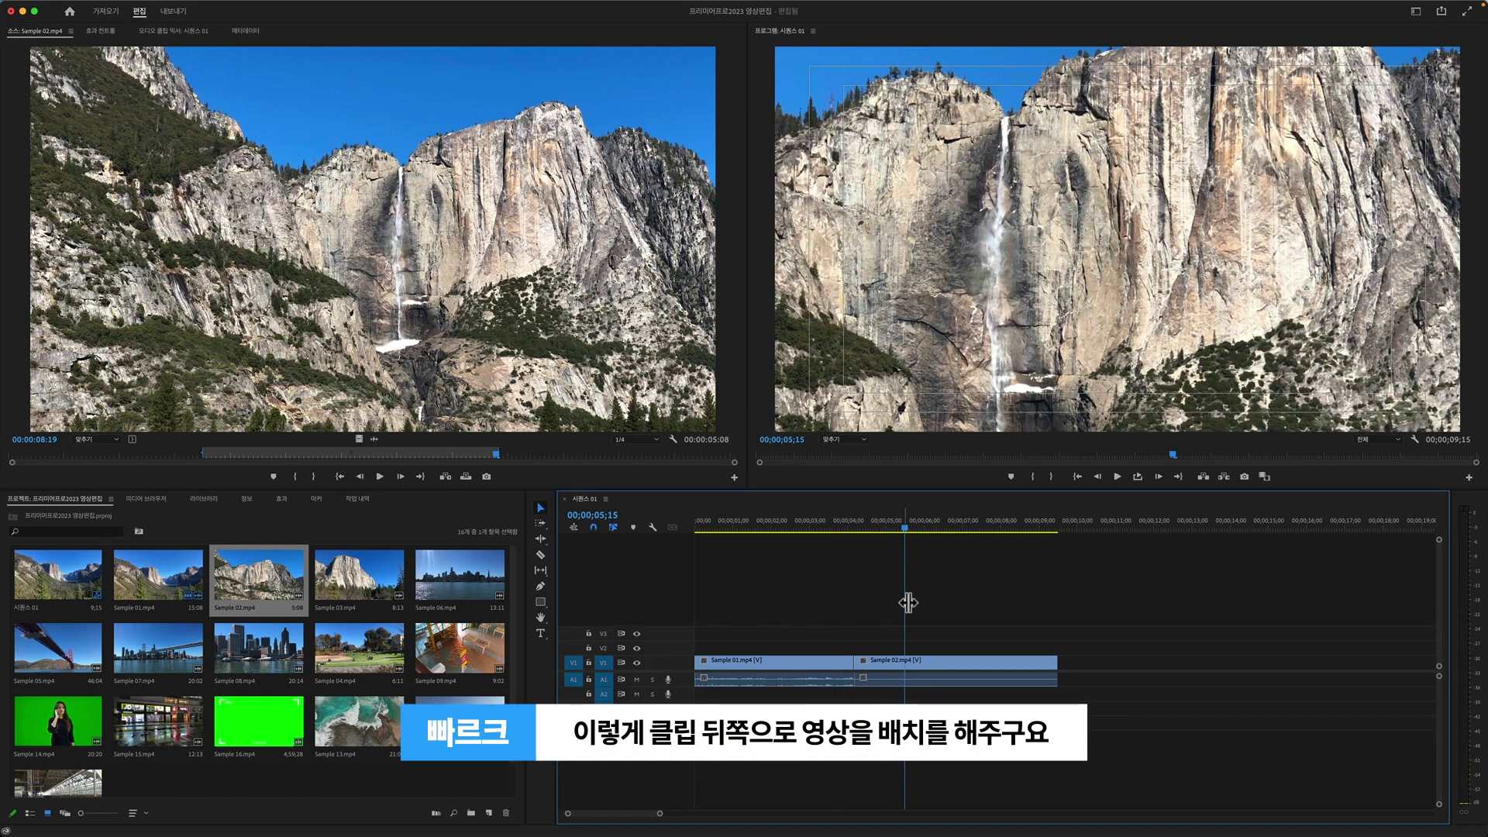
{"action": "left_click_drag", "start_coordinate": [901, 613], "coordinate": [959, 762]}
{"action": "key", "text": "Delete"}
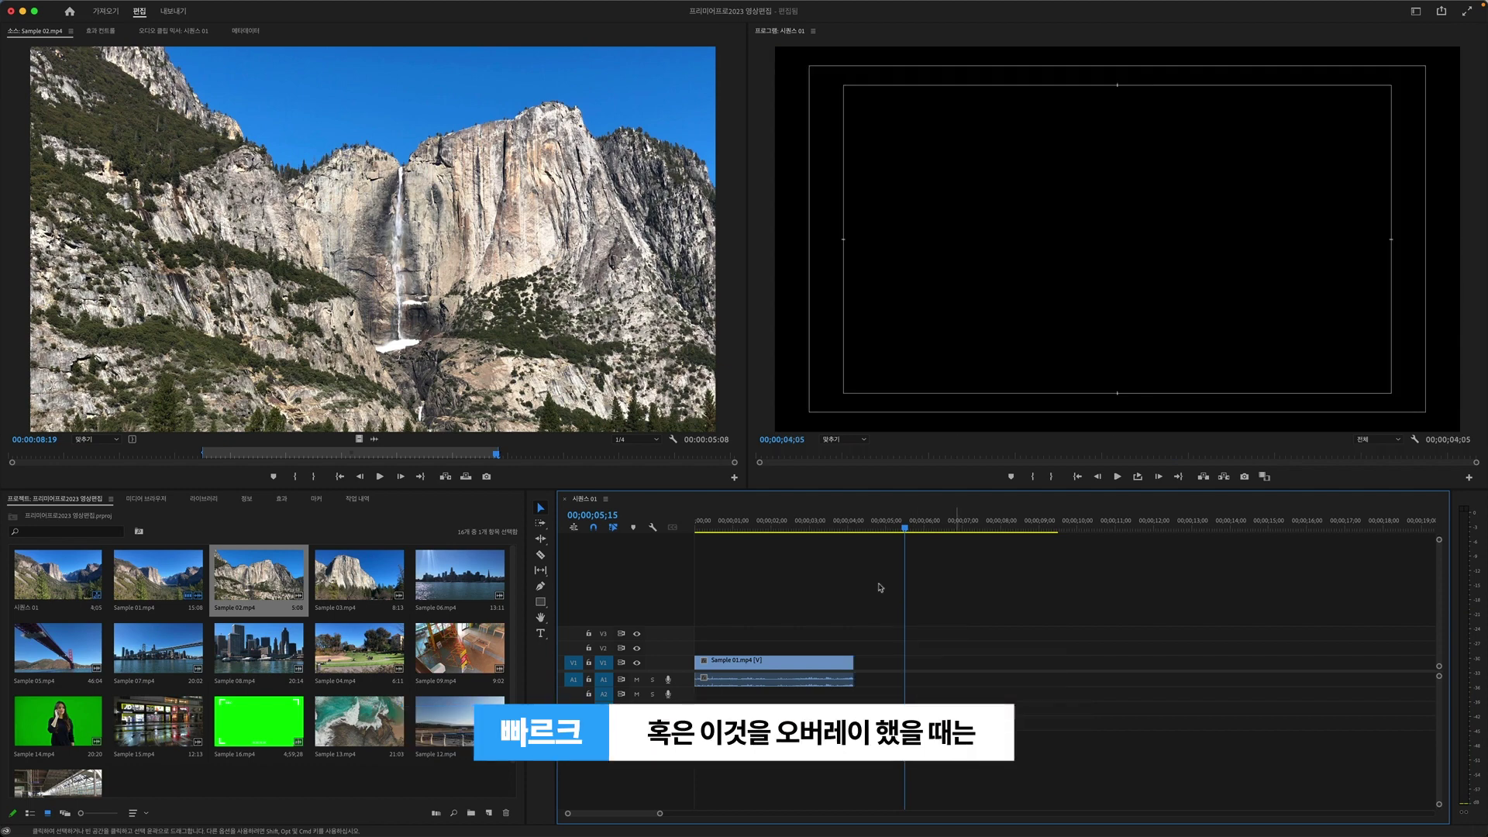
Overwrite Sample 02 onto V2 at 03;02 so it overlaps Sample 01's end
{"action": "left_click", "coordinate": [811, 521]}
{"action": "left_click_drag", "start_coordinate": [372, 232], "coordinate": [1150, 90]}
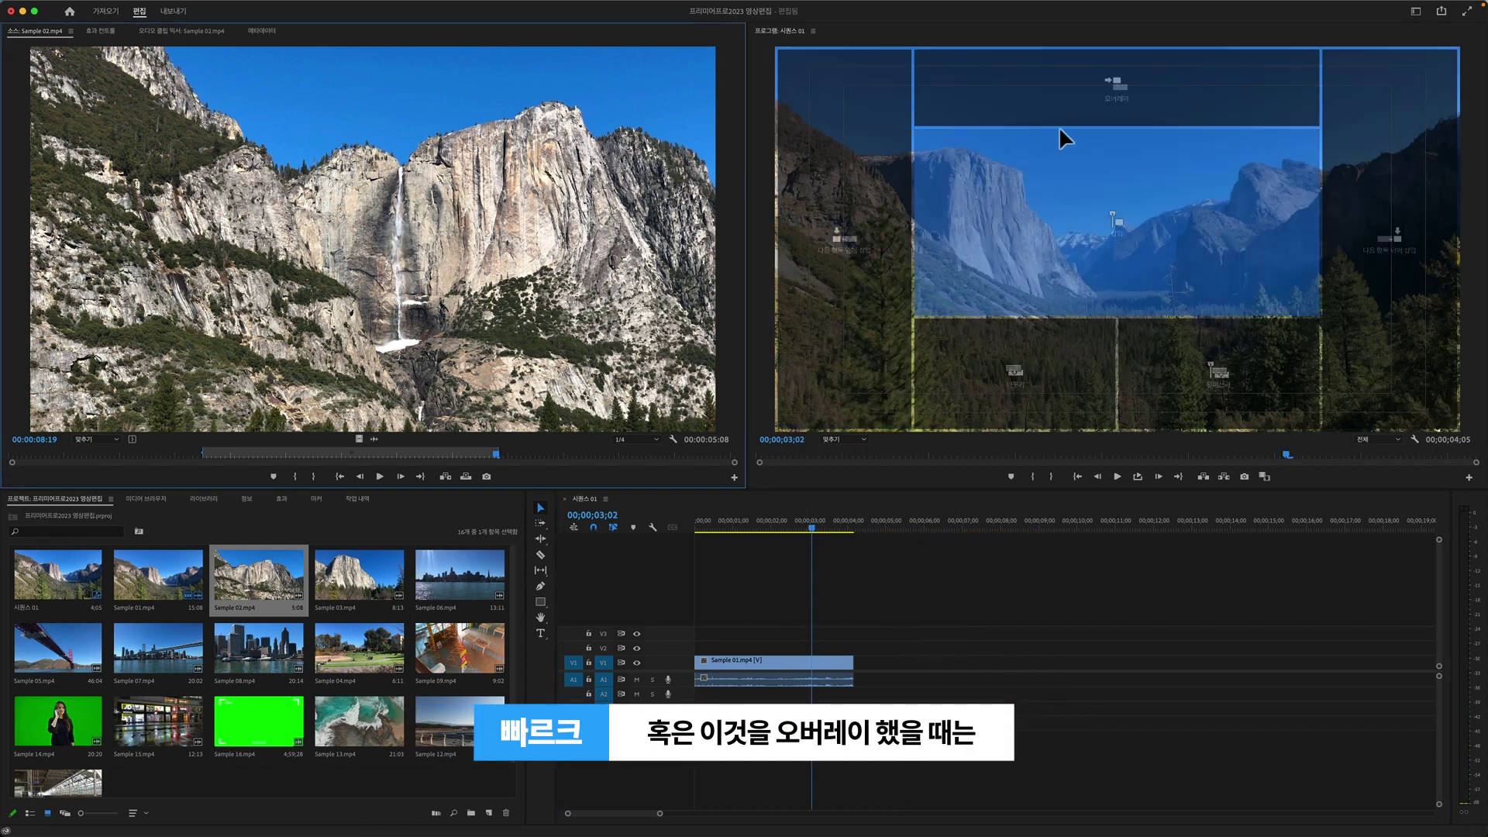
{"action": "left_click_drag", "start_coordinate": [1150, 90], "coordinate": [1150, 90]}
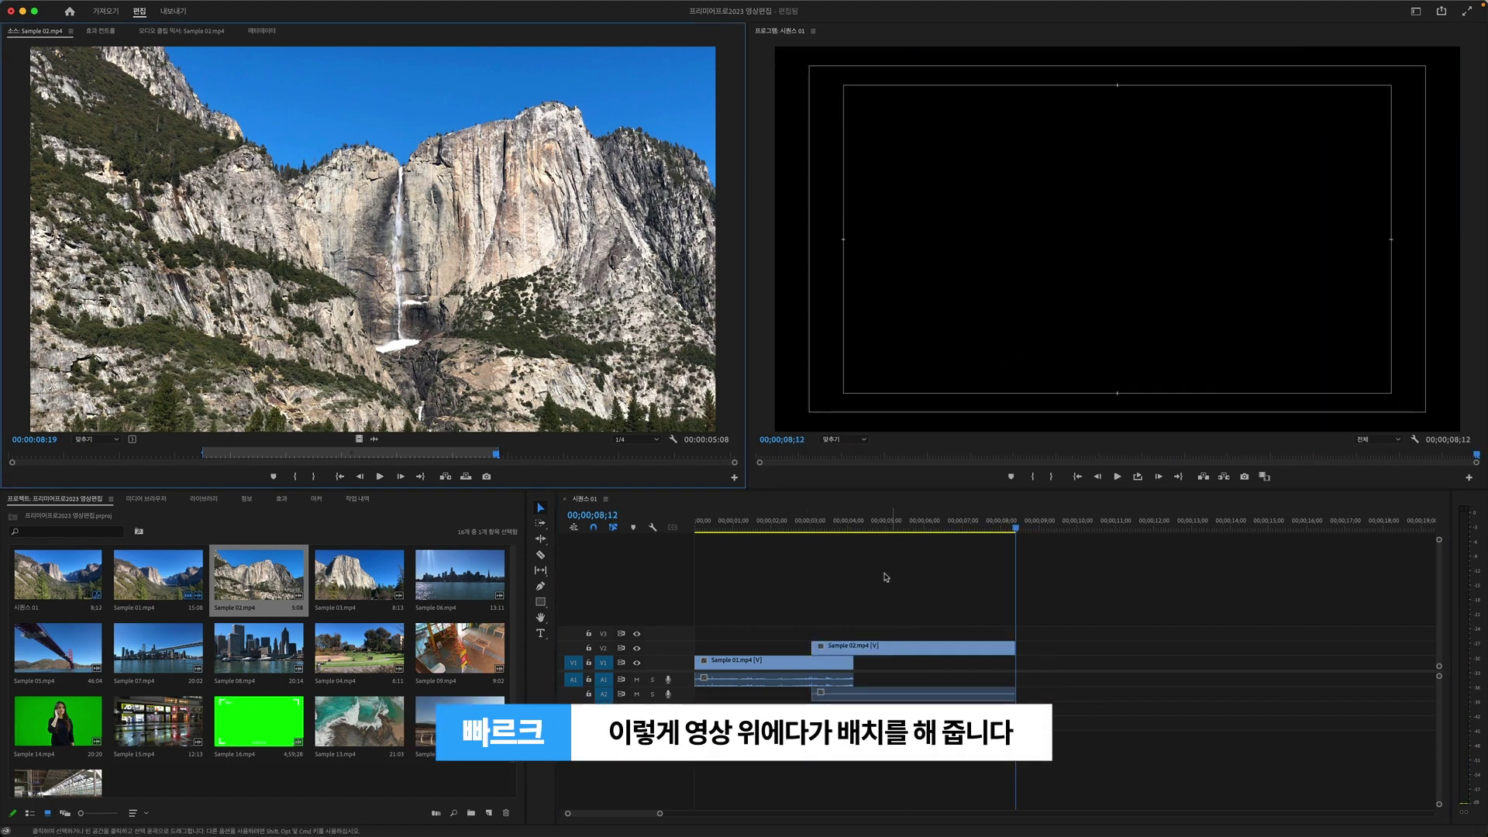
{"action": "left_click", "coordinate": [822, 529]}
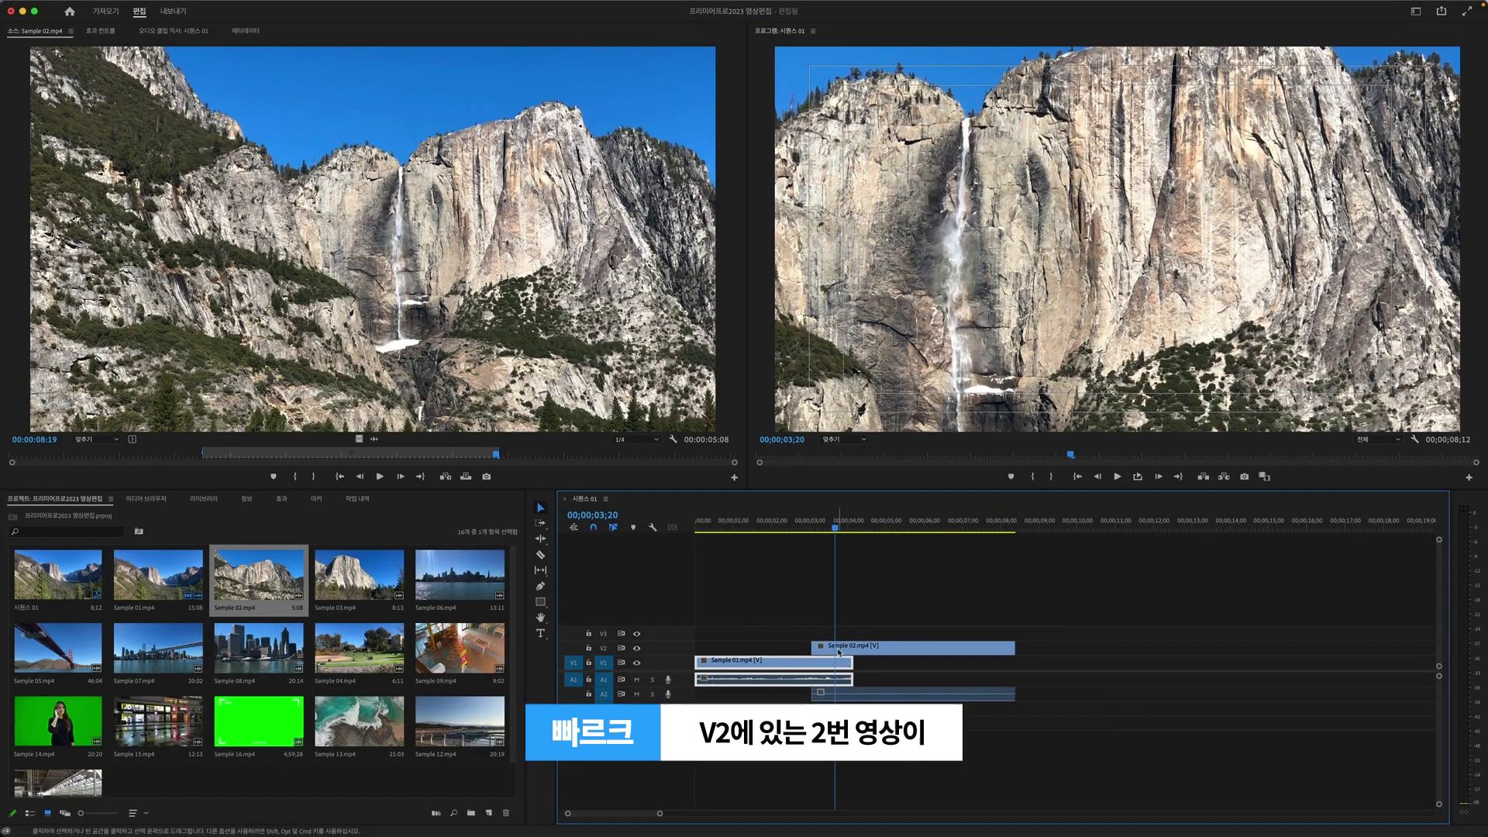
Compare the overlapping clips by selecting Sample 02 on V2, Sample 01 on V1, then Sample 02 again
{"action": "left_click", "coordinate": [841, 648]}
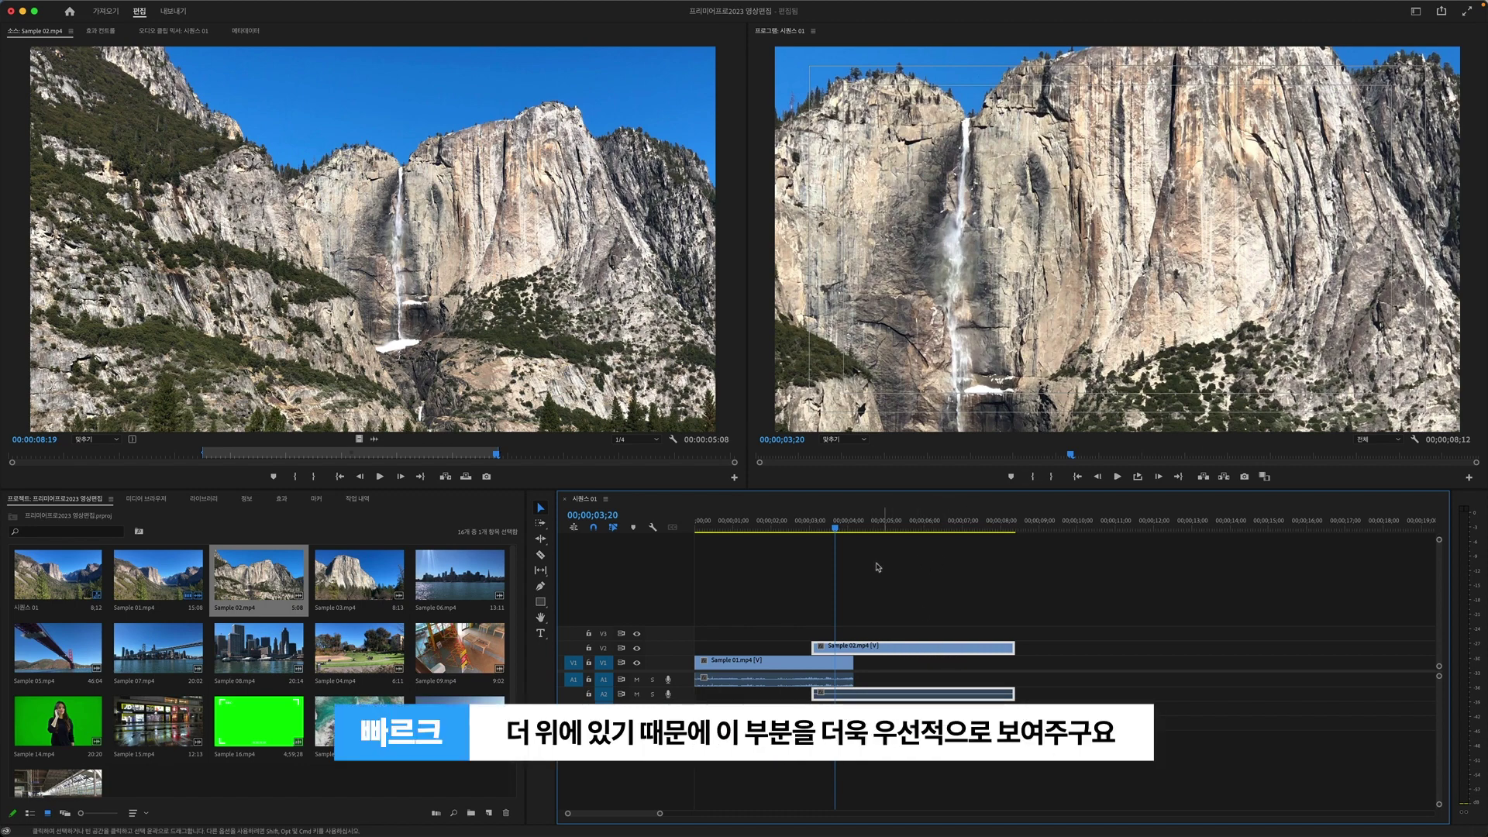
{"action": "left_click", "coordinate": [836, 671]}
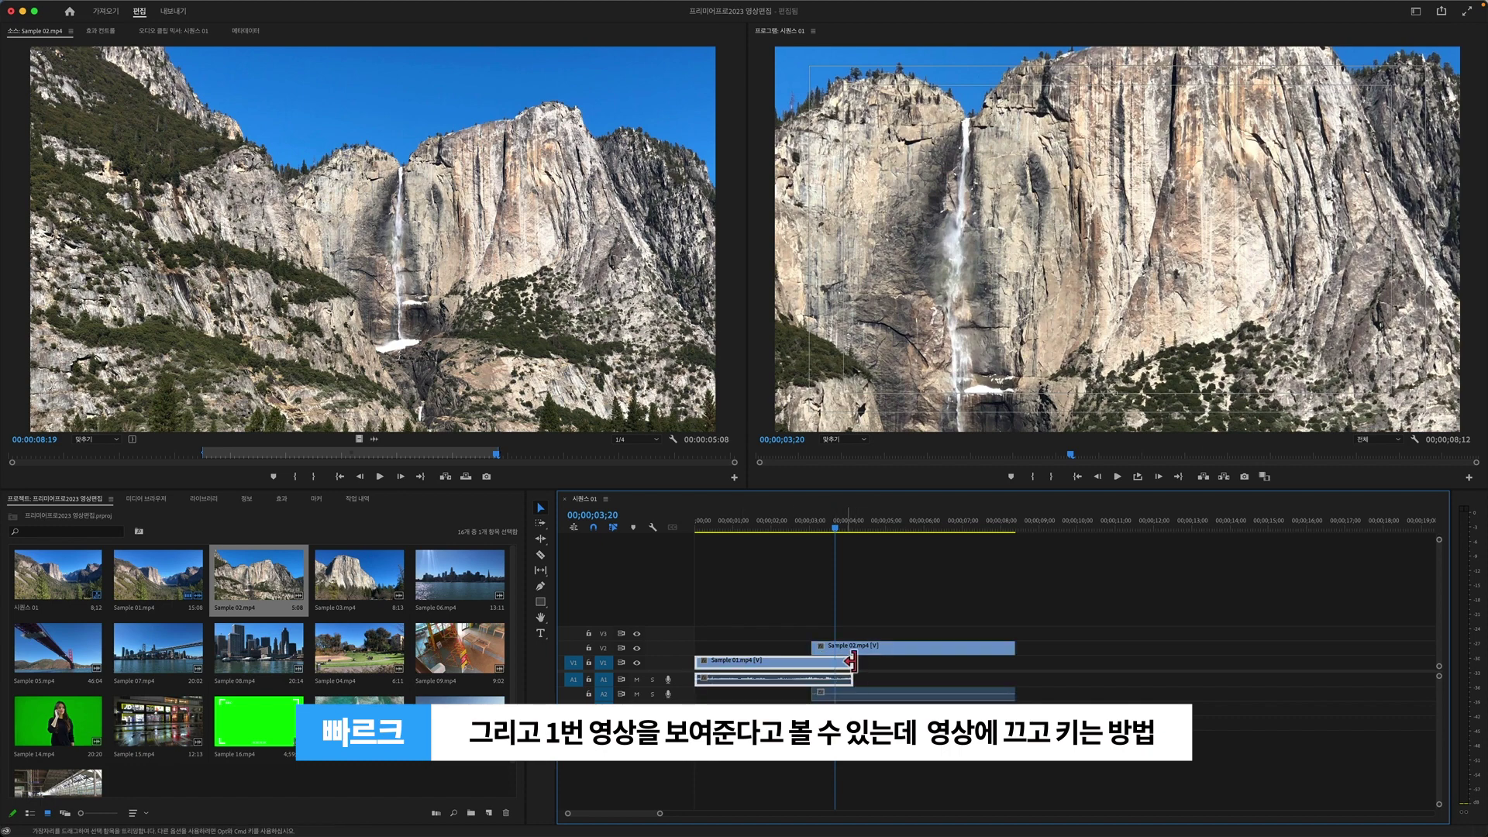
{"action": "left_click", "coordinate": [843, 654]}
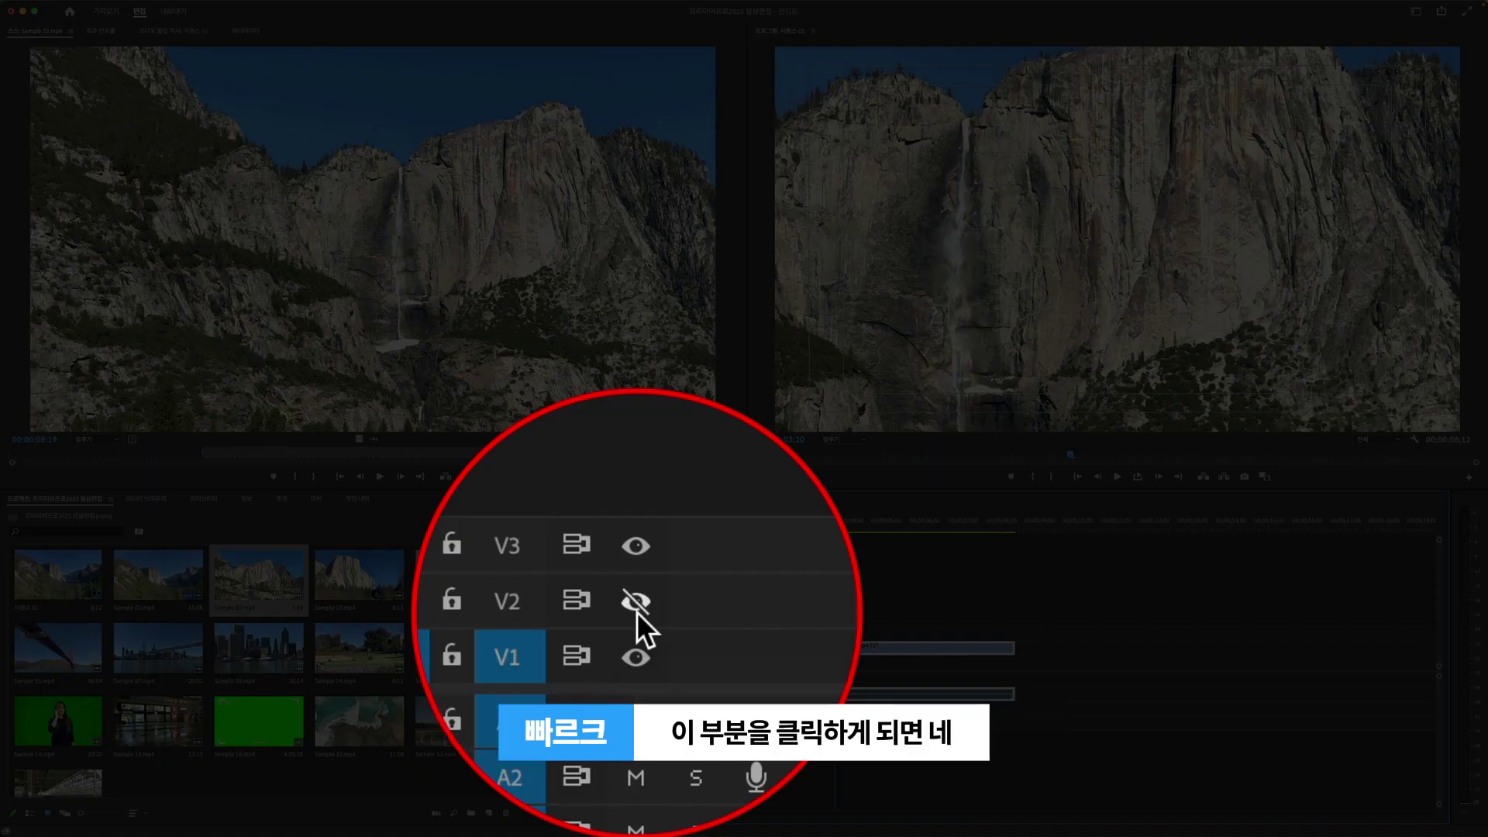
{"action": "left_click", "coordinate": [636, 612]}
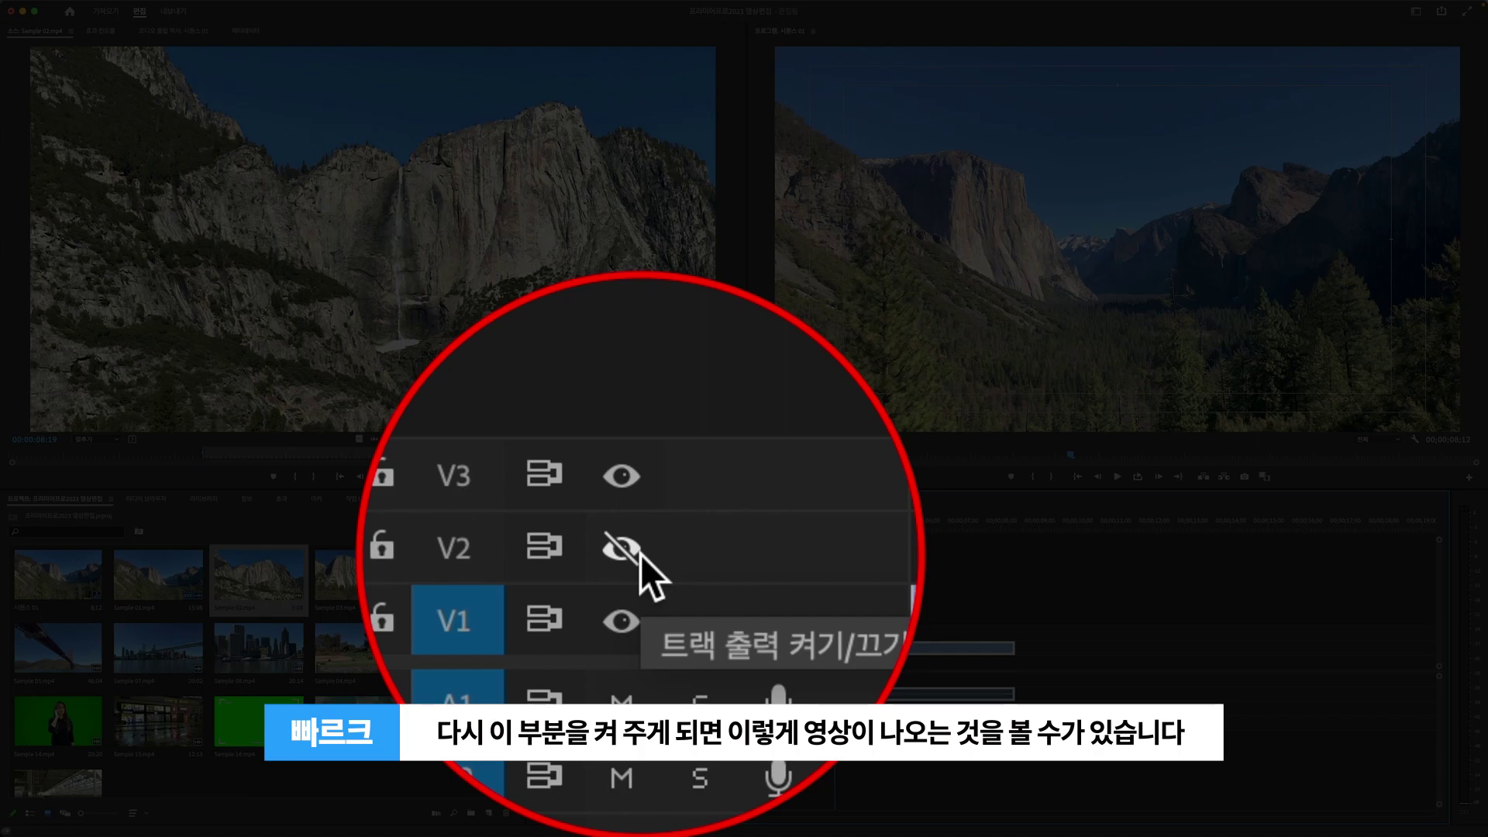
{"action": "left_click", "coordinate": [640, 555]}
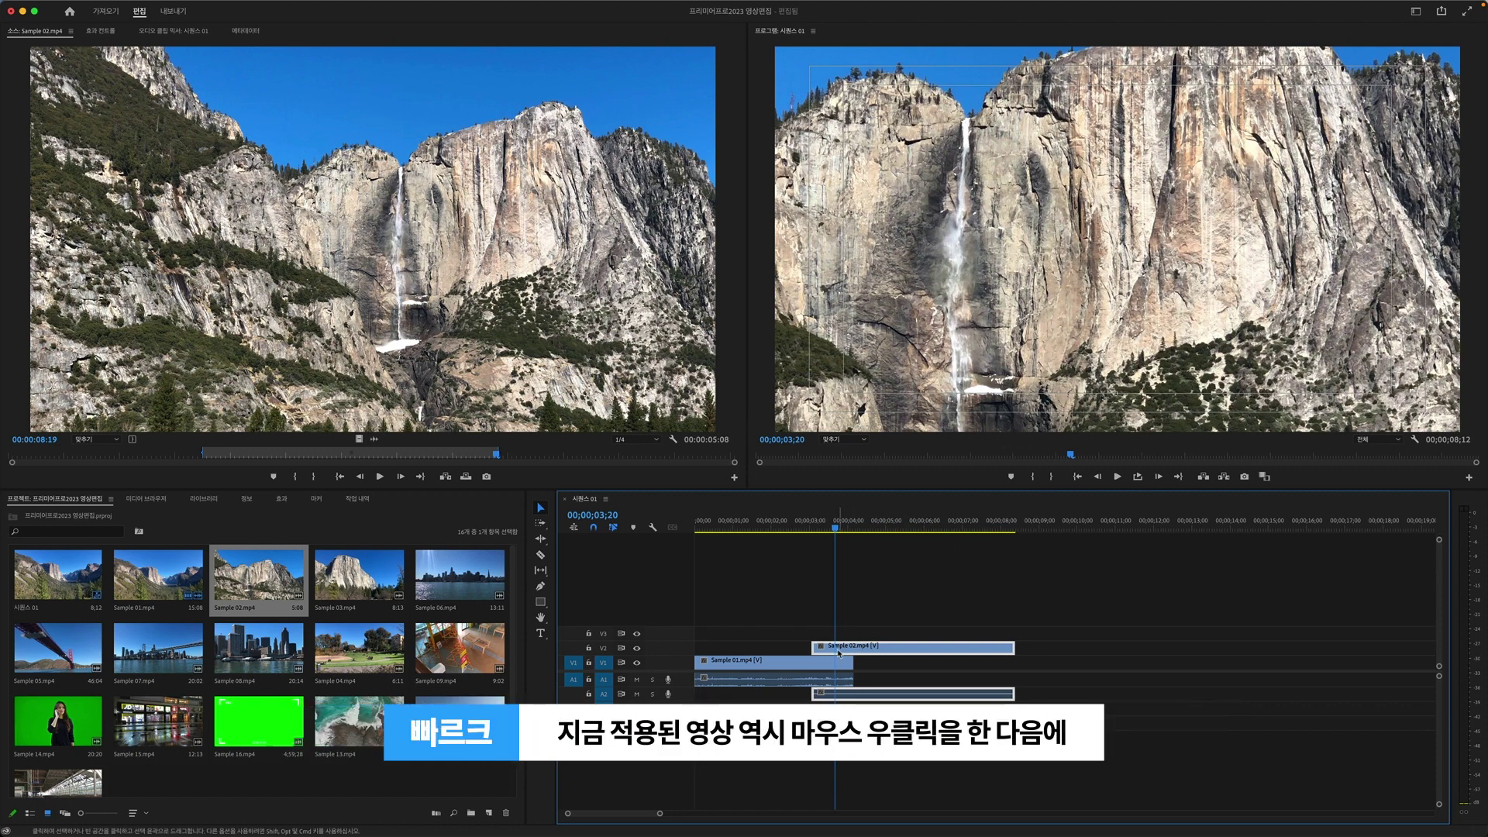
Scale the Sample 02 clip on V2 to frame size, then load Sample 01 into the source monitor
{"action": "right_click", "coordinate": [838, 653]}
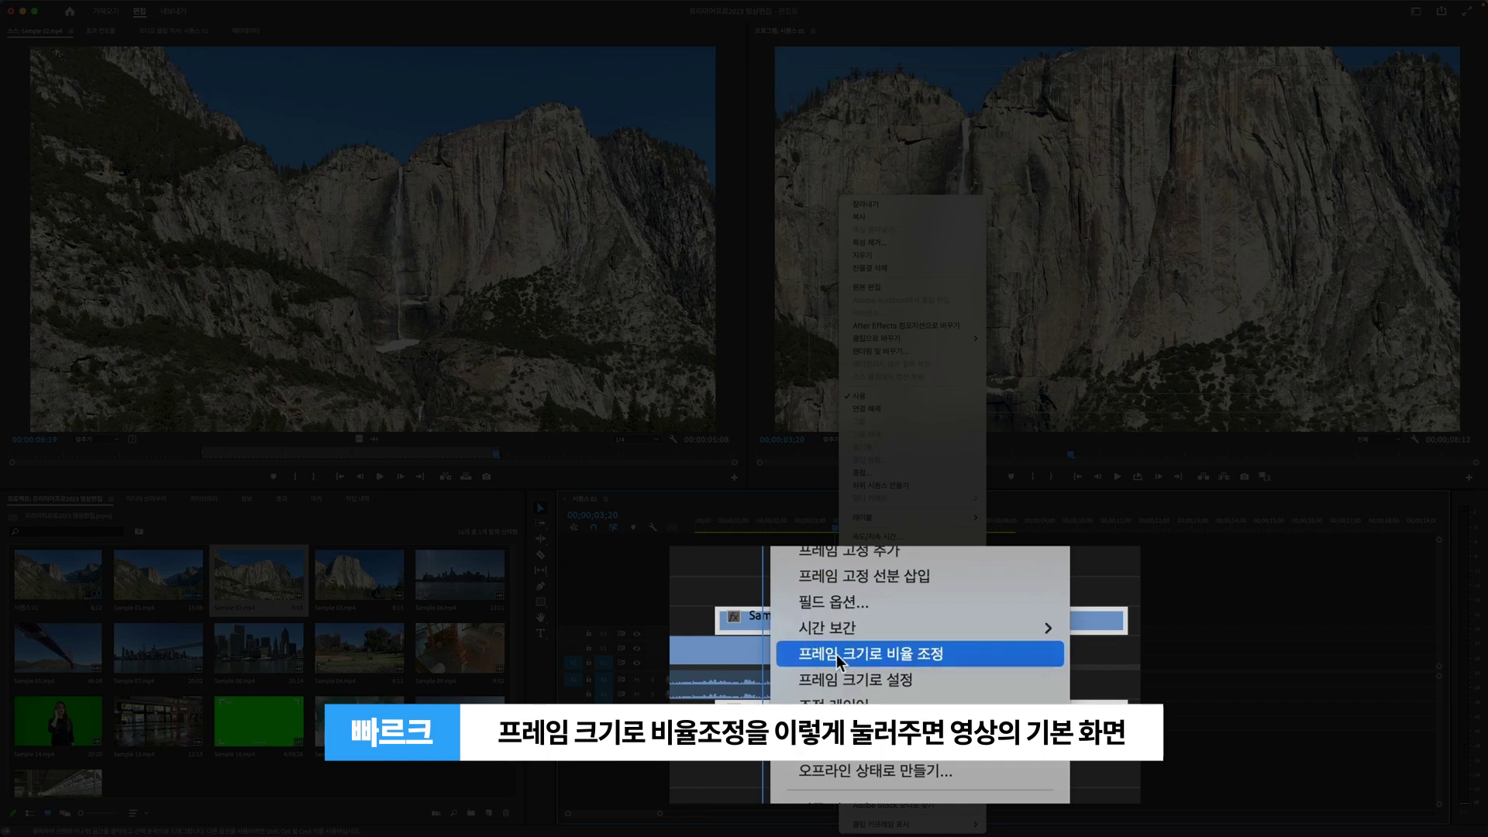
{"action": "left_click", "coordinate": [951, 662]}
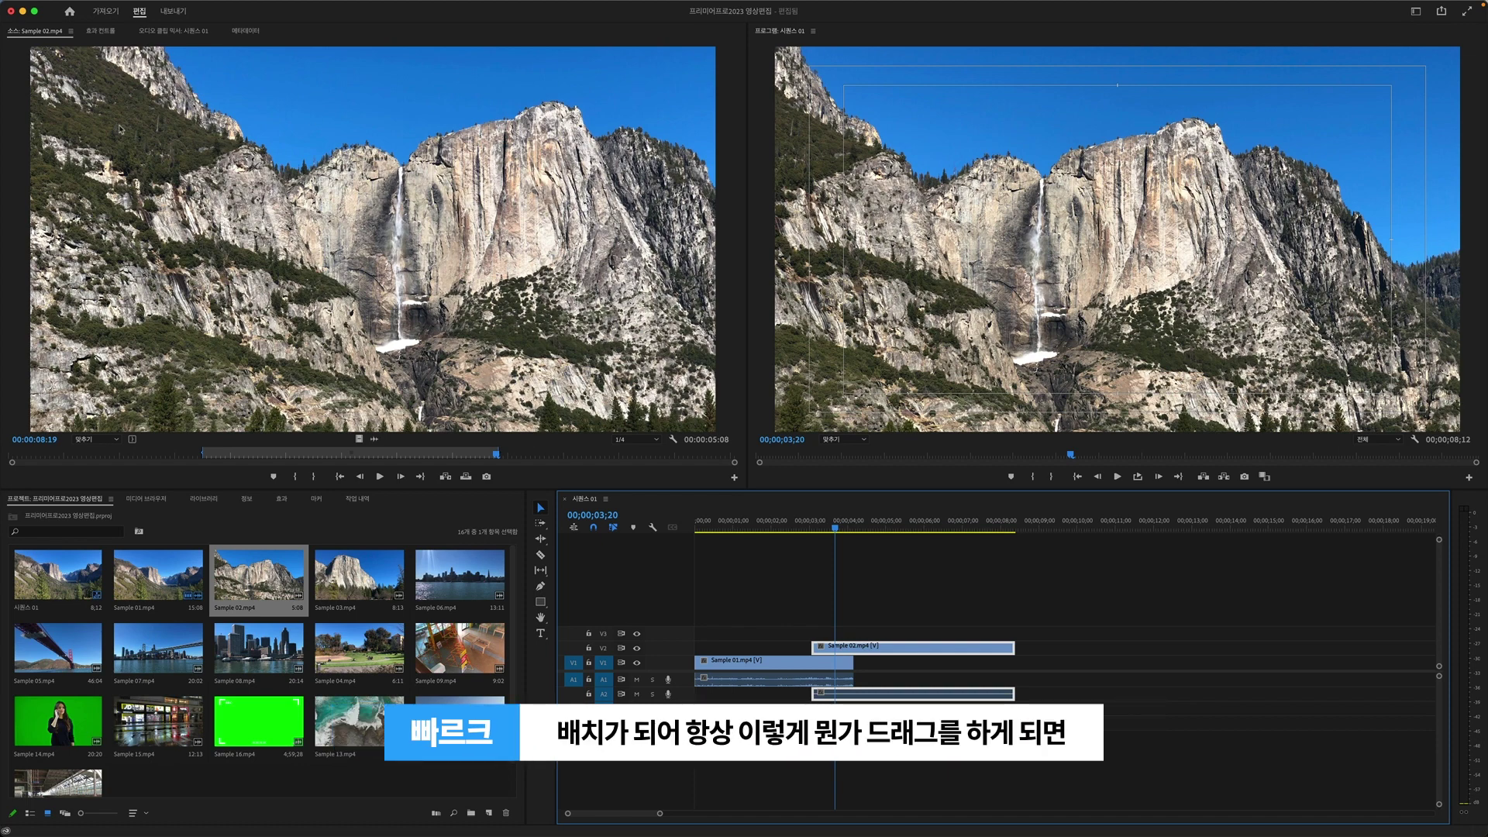
{"action": "left_click_drag", "start_coordinate": [158, 597], "coordinate": [273, 254]}
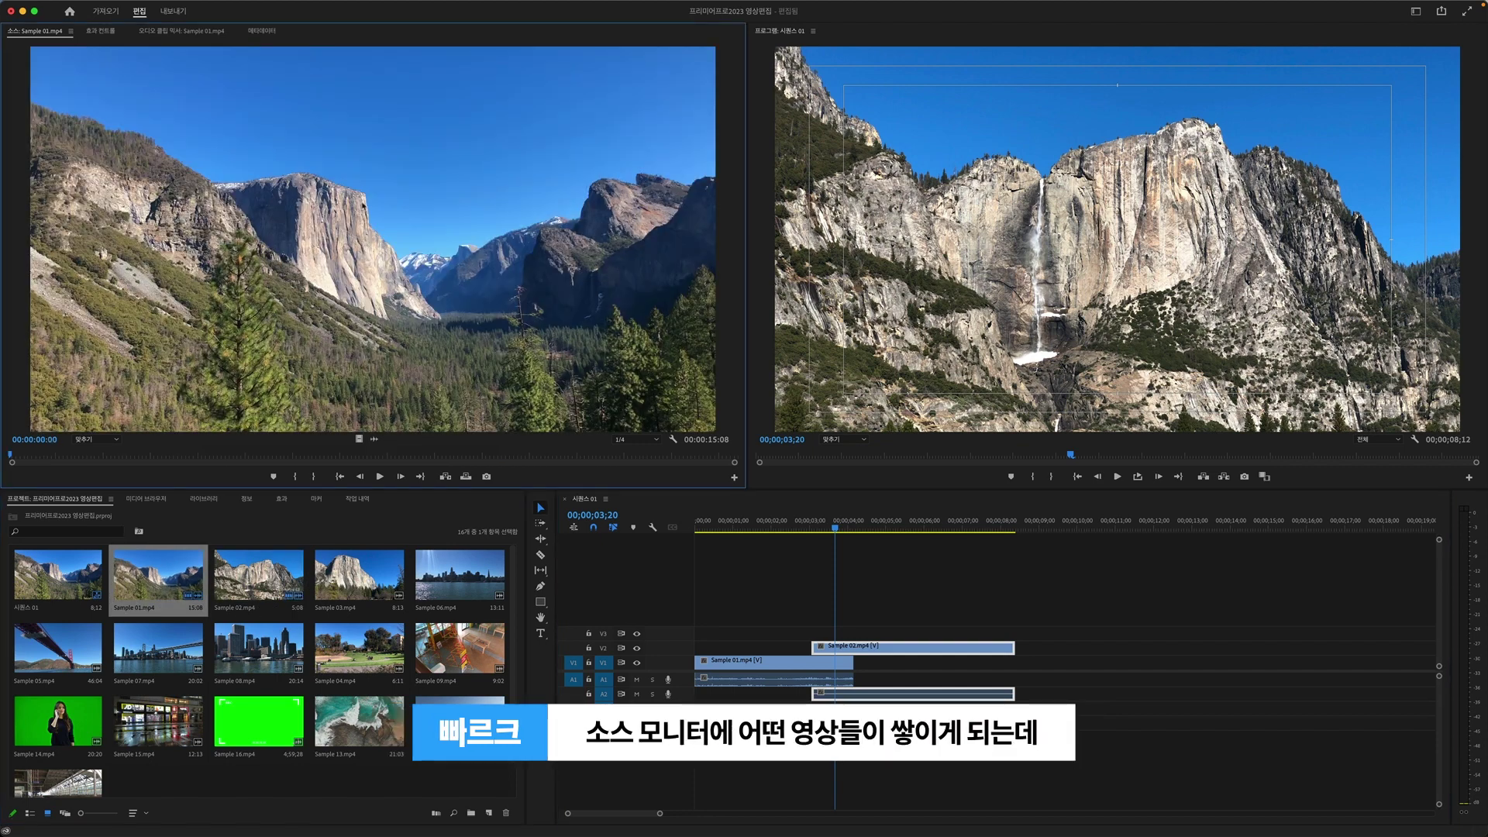
Load Sample 03 into the source monitor and switch between Sample 01 and Sample 02
{"action": "left_click_drag", "start_coordinate": [377, 586], "coordinate": [406, 233]}
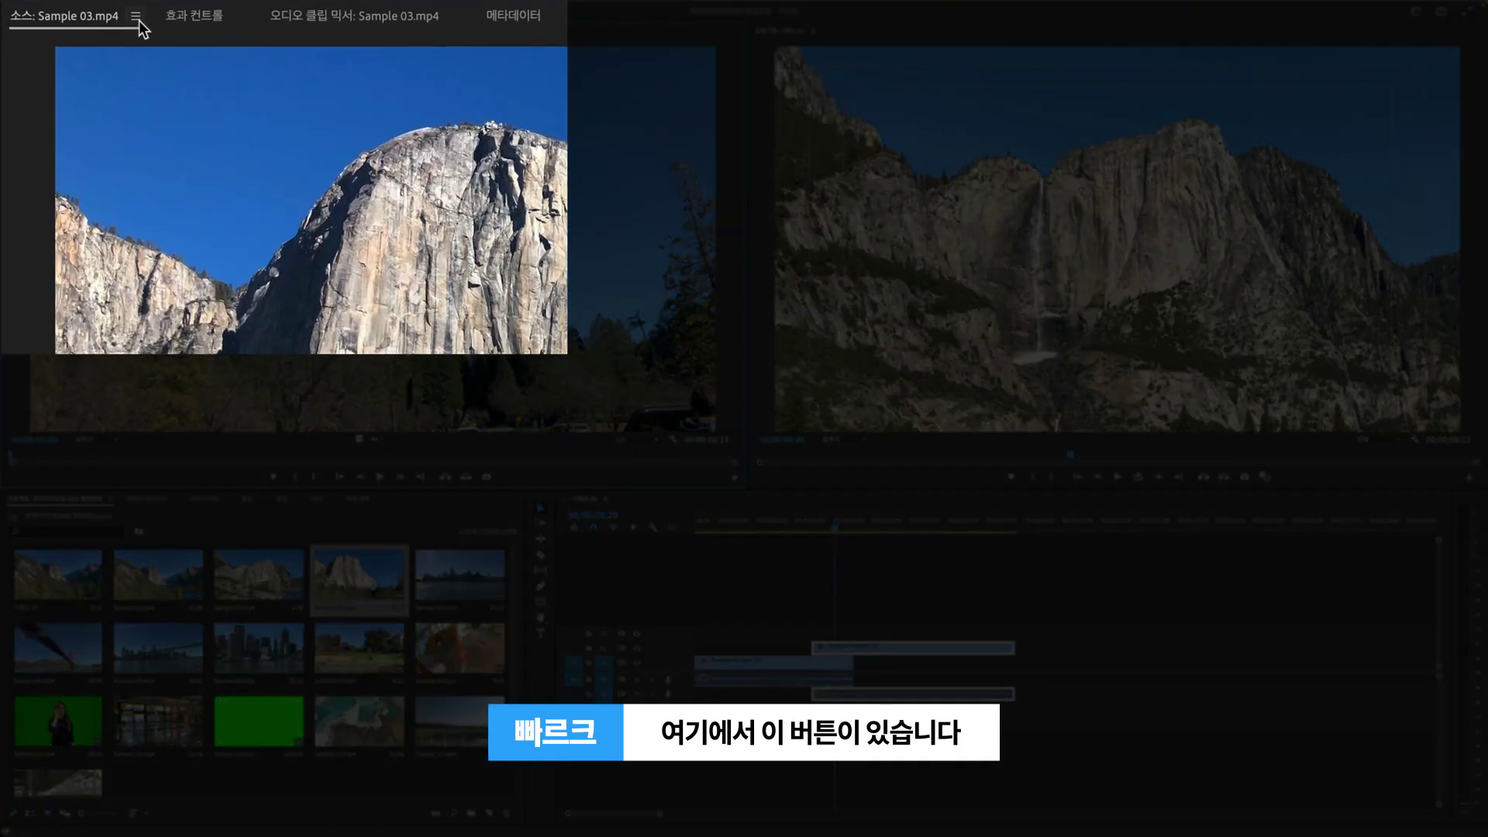
{"action": "left_click", "coordinate": [138, 20]}
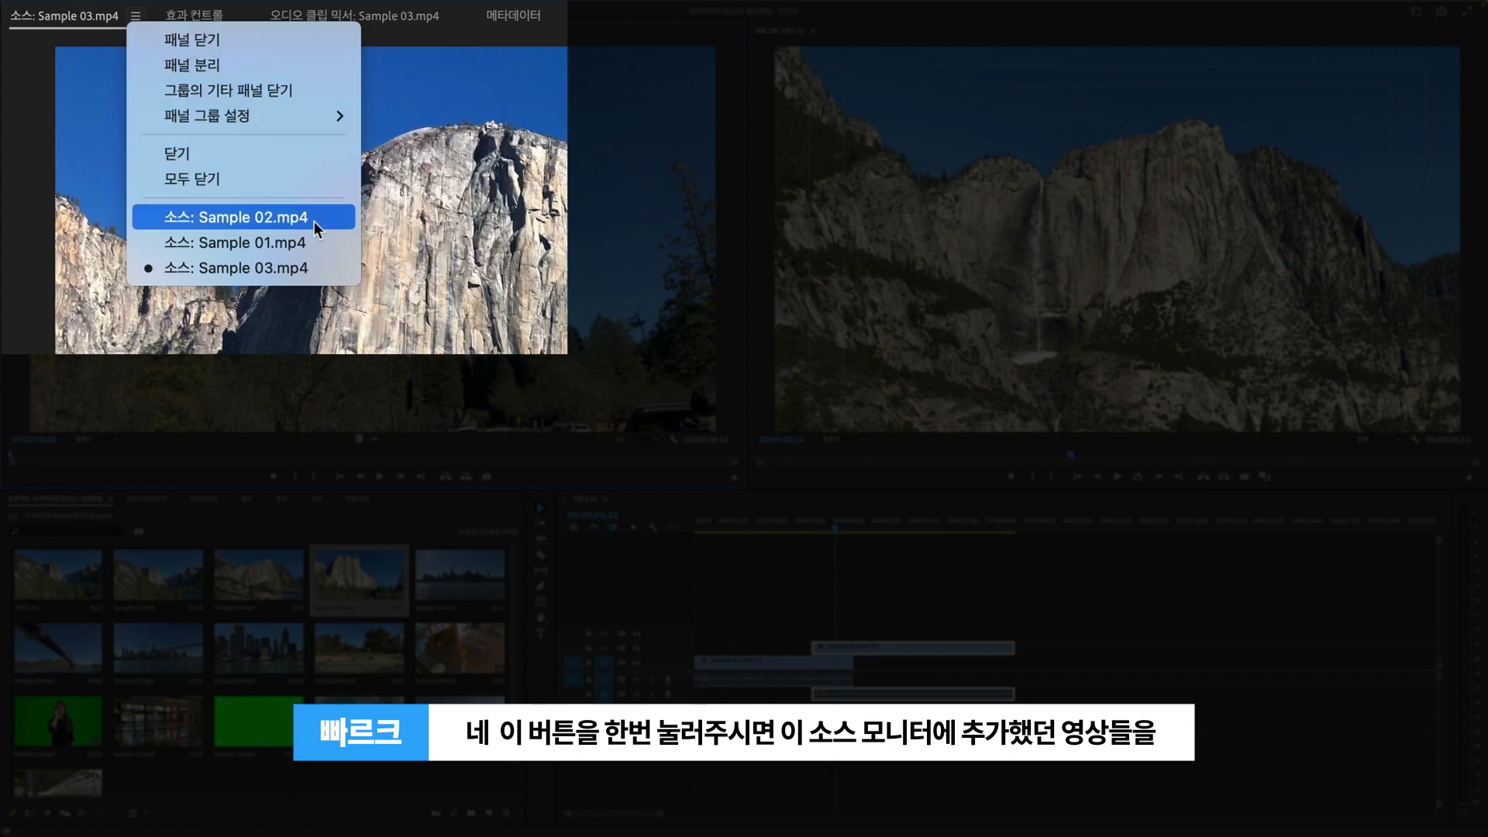
{"action": "left_click", "coordinate": [318, 251]}
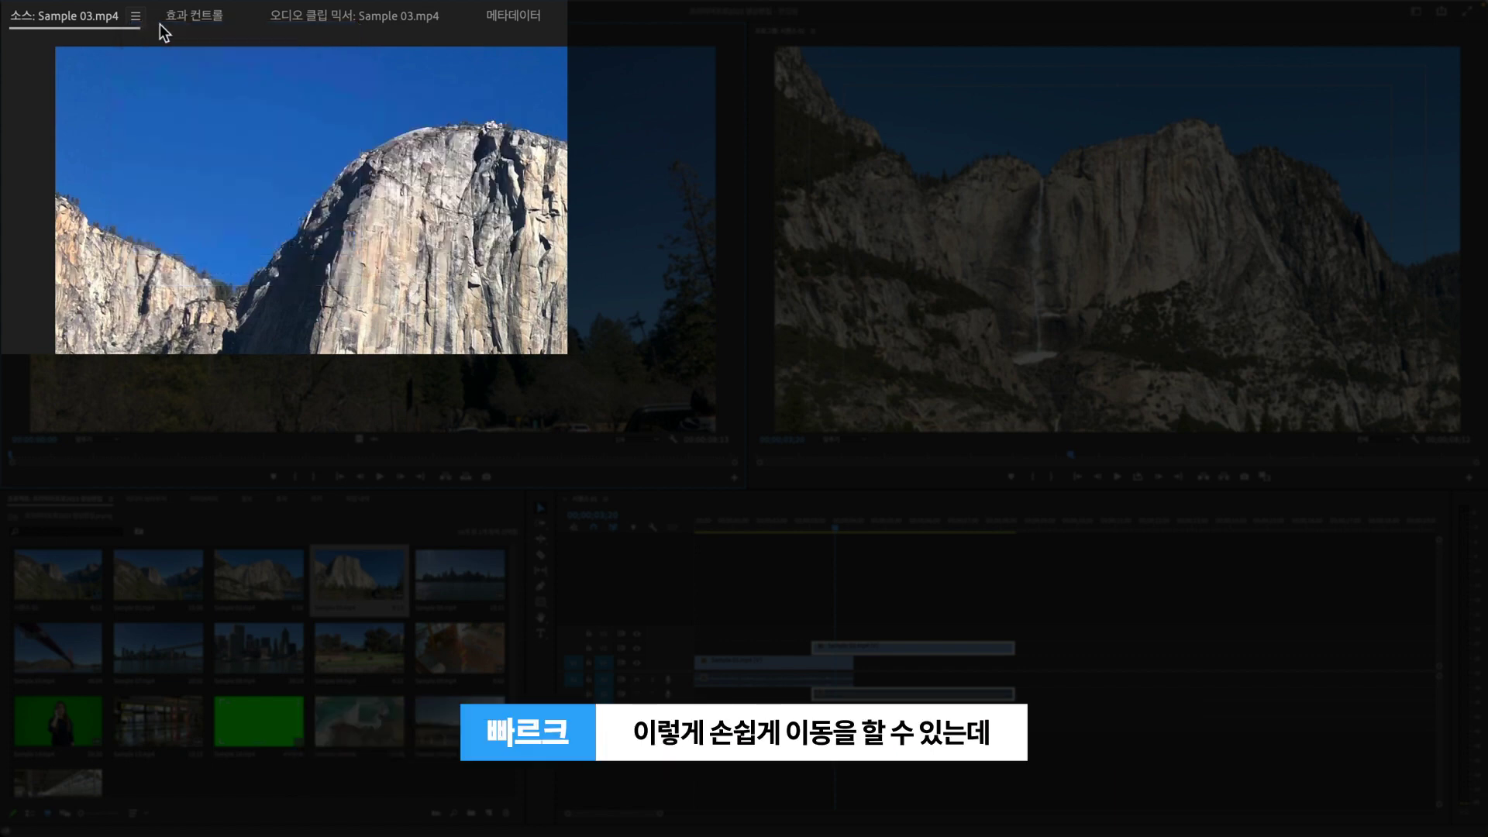
{"action": "left_click", "coordinate": [138, 17]}
{"action": "left_click", "coordinate": [282, 216]}
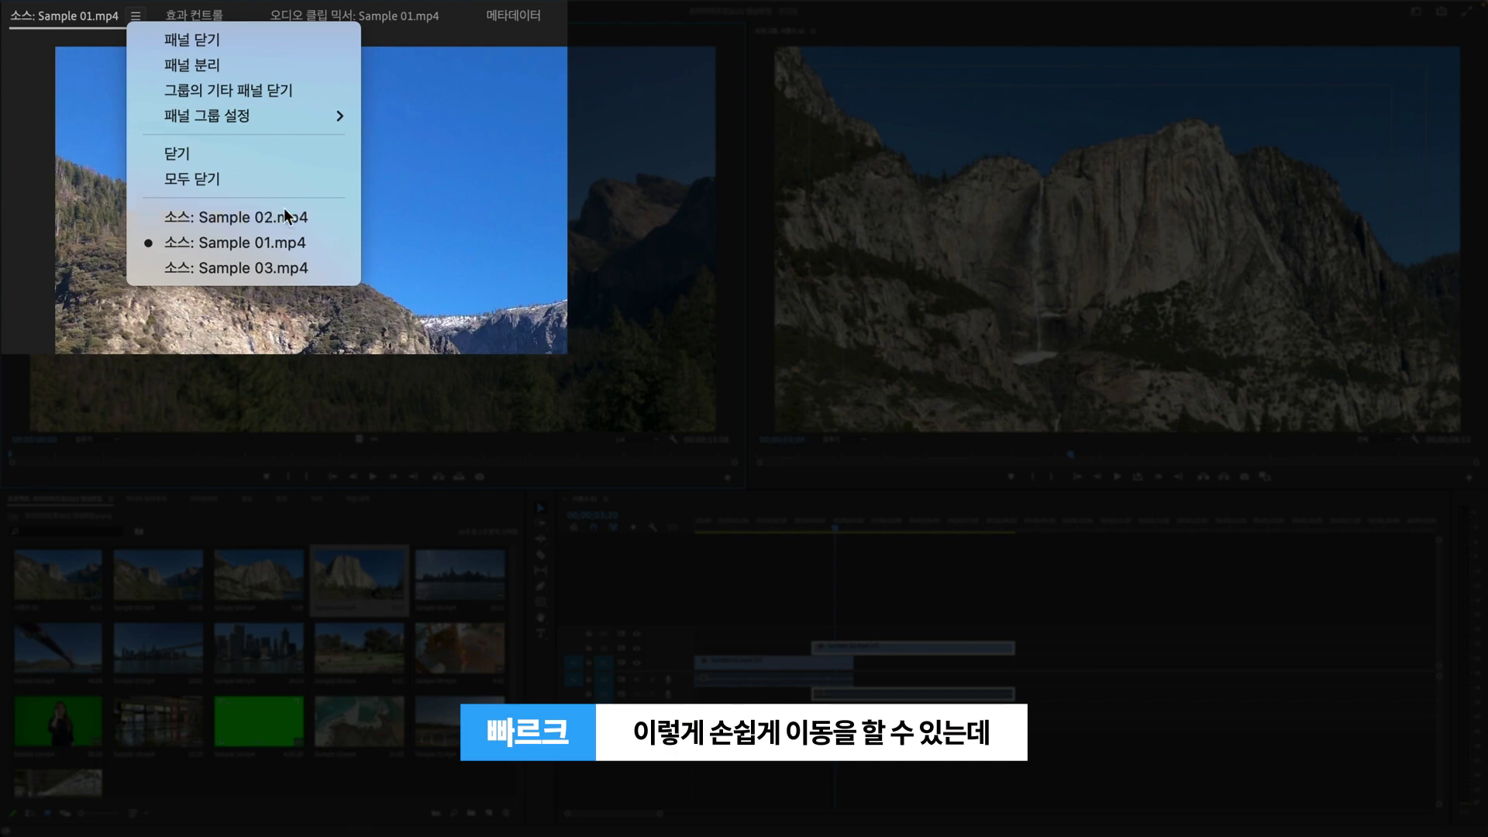
Close all source monitor clips and shift Sample 02 to start after Sample 01
{"action": "left_click", "coordinate": [138, 25]}
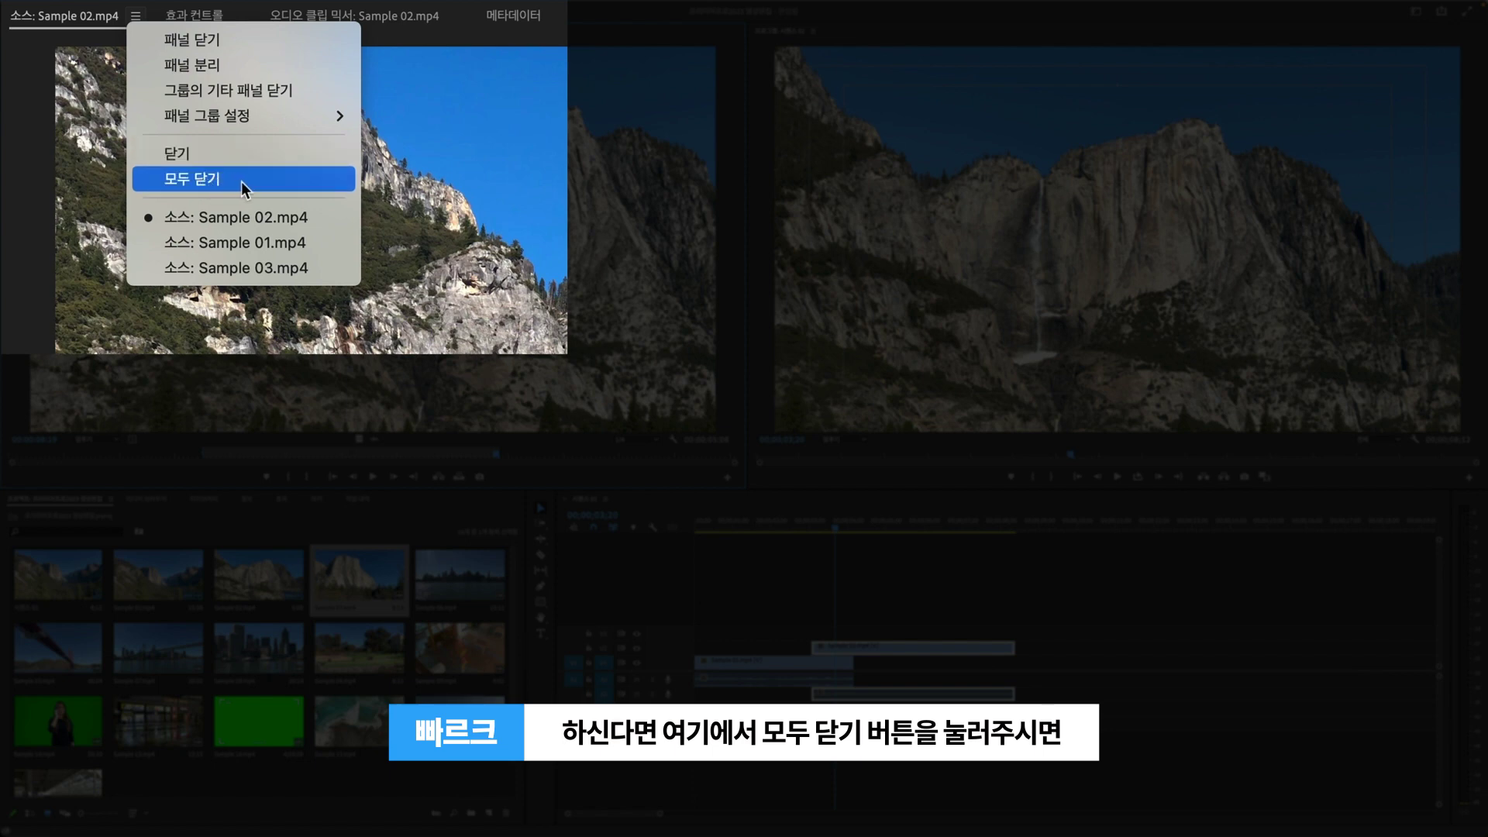
{"action": "left_click", "coordinate": [240, 182]}
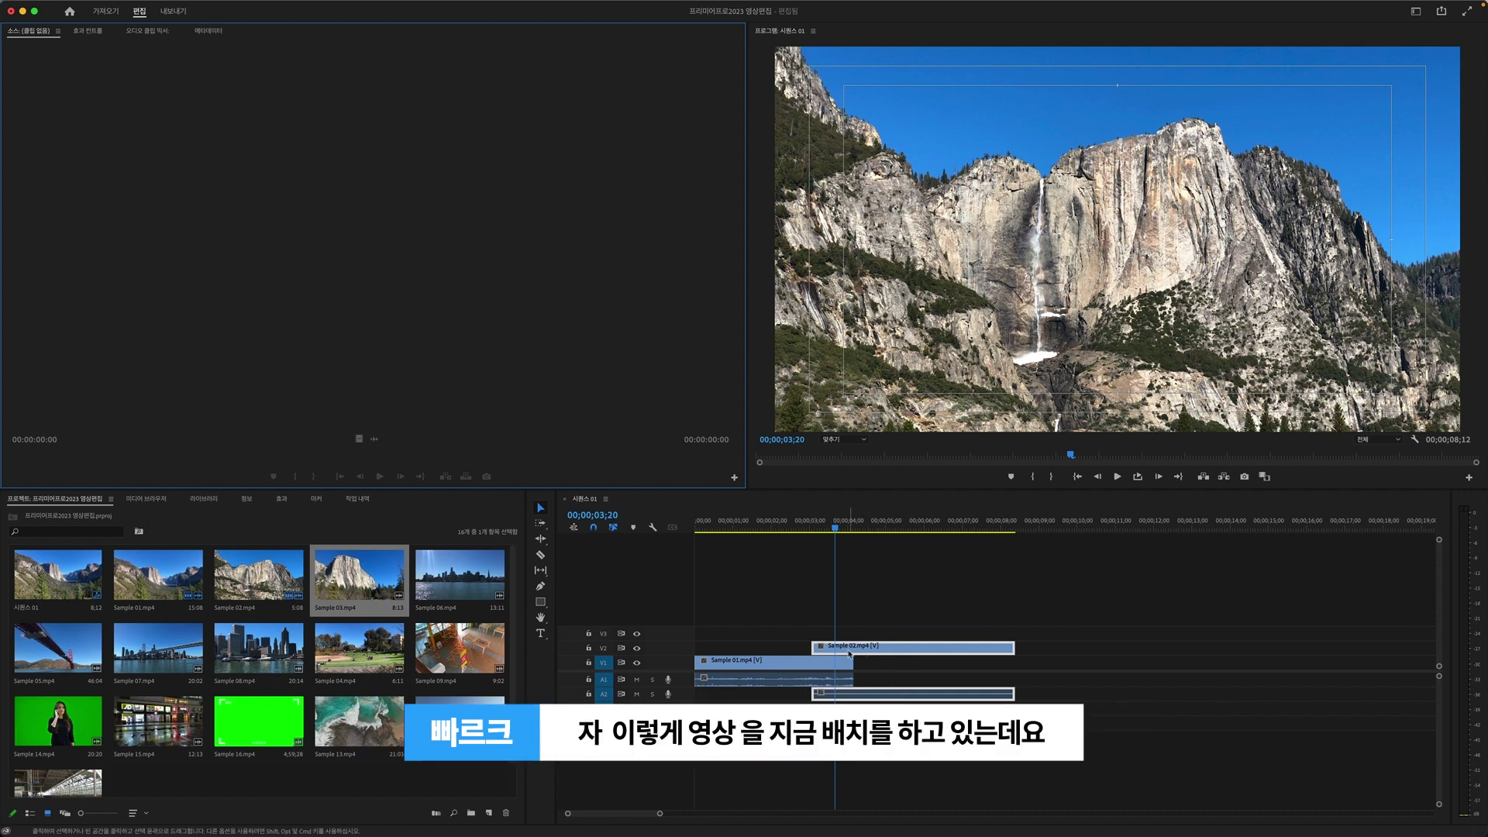
{"action": "left_click_drag", "start_coordinate": [839, 649], "coordinate": [881, 649]}
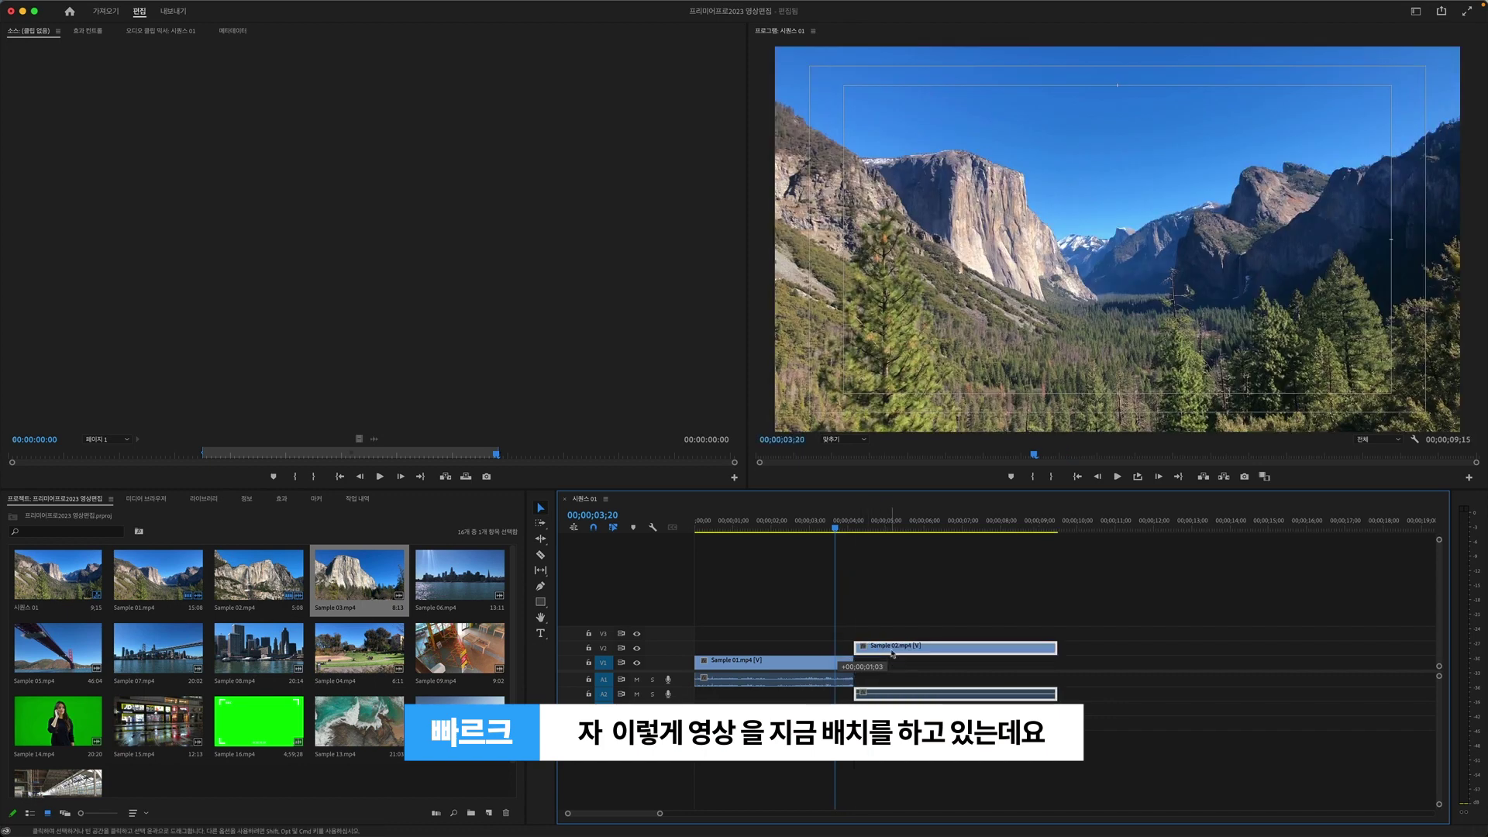
Check the Sample 01/02 clips and V3 targeting, then bring up the timeline track context menu
{"action": "left_click", "coordinate": [833, 665]}
{"action": "left_click", "coordinate": [890, 655]}
{"action": "mouse_move", "coordinate": [878, 521]}
{"action": "left_mouse_down"}
{"action": "mouse_move", "coordinate": [922, 522]}
{"action": "mouse_move", "coordinate": [851, 529]}
{"action": "left_mouse_up"}
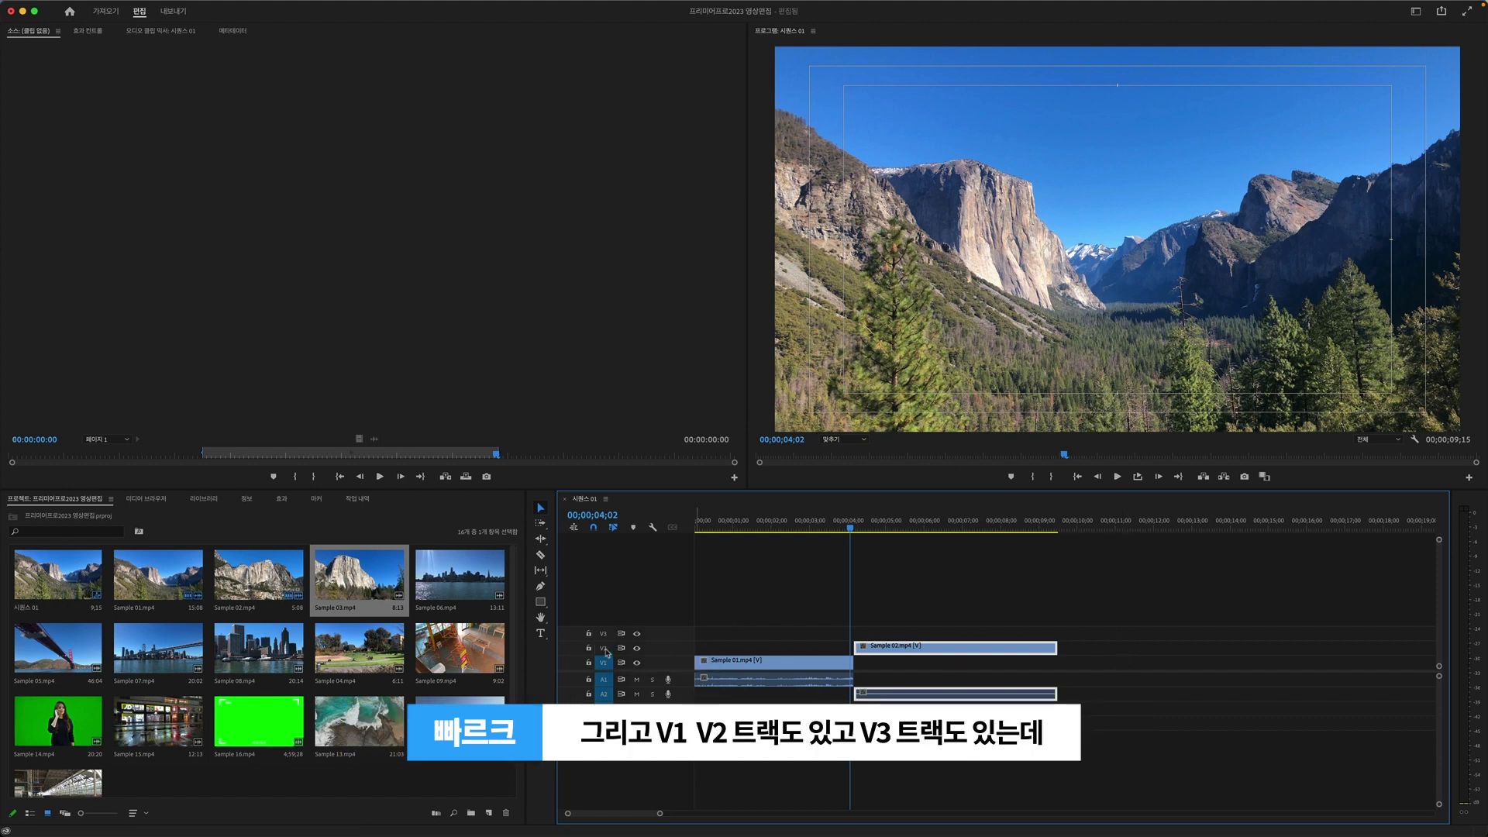
{"action": "left_click", "coordinate": [603, 633]}
{"action": "left_click", "coordinate": [603, 633]}
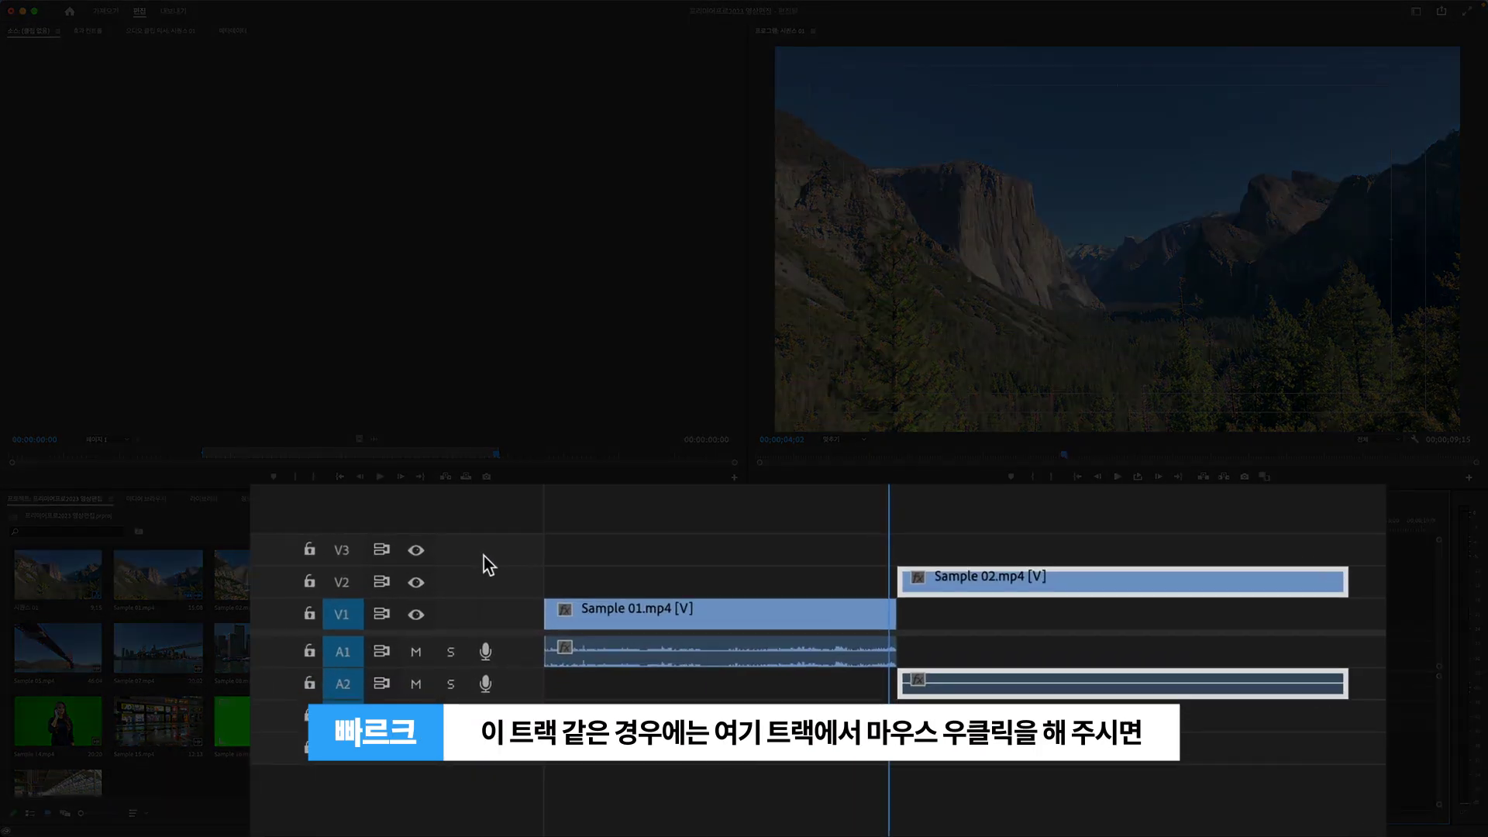
{"action": "right_click", "coordinate": [668, 640]}
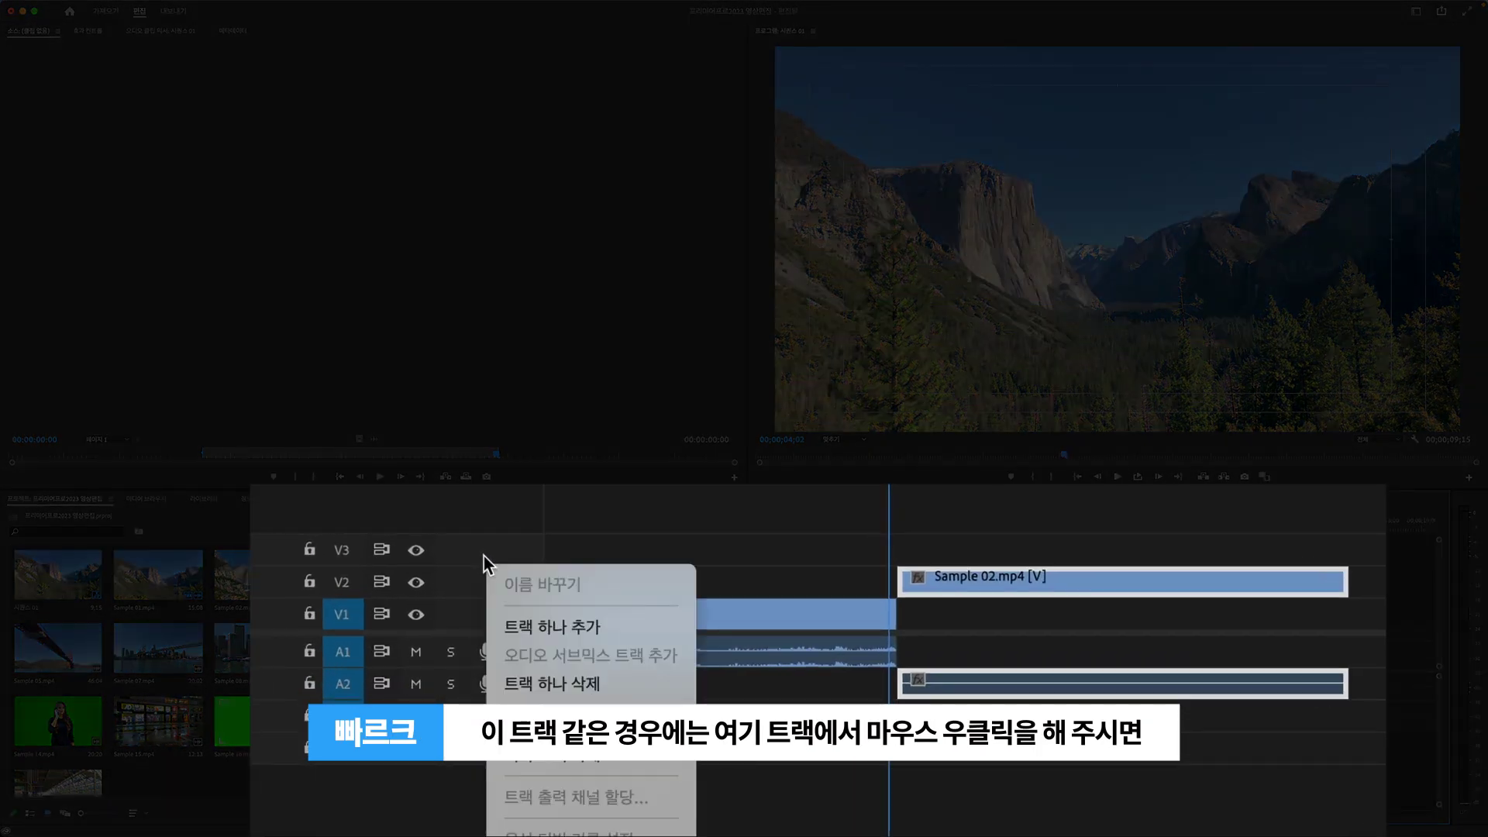
Add a track, delete the extra V4, then add a V4 video track above V3
{"action": "left_click", "coordinate": [530, 625]}
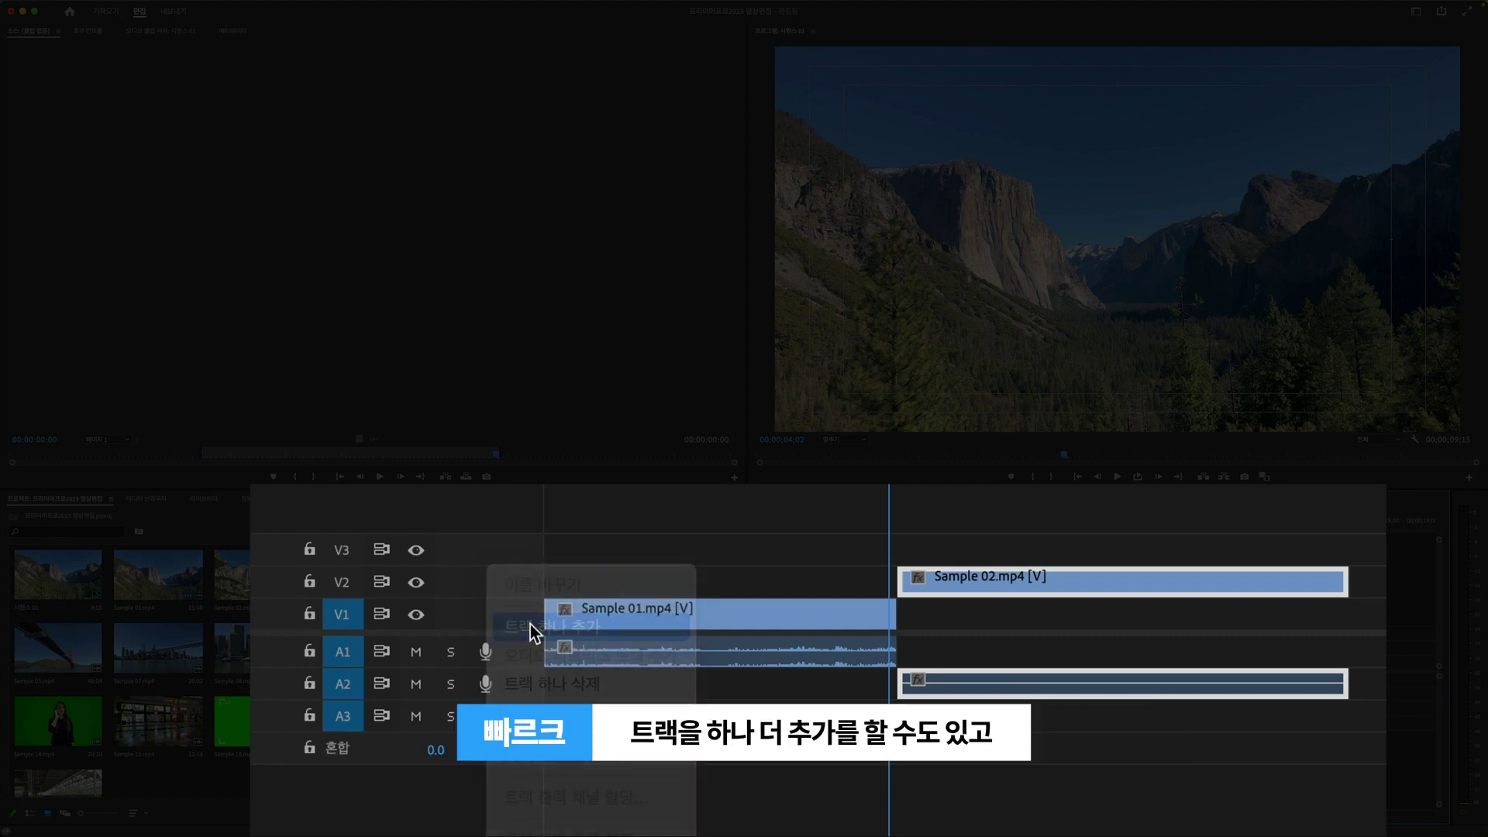
{"action": "right_click", "coordinate": [507, 529]}
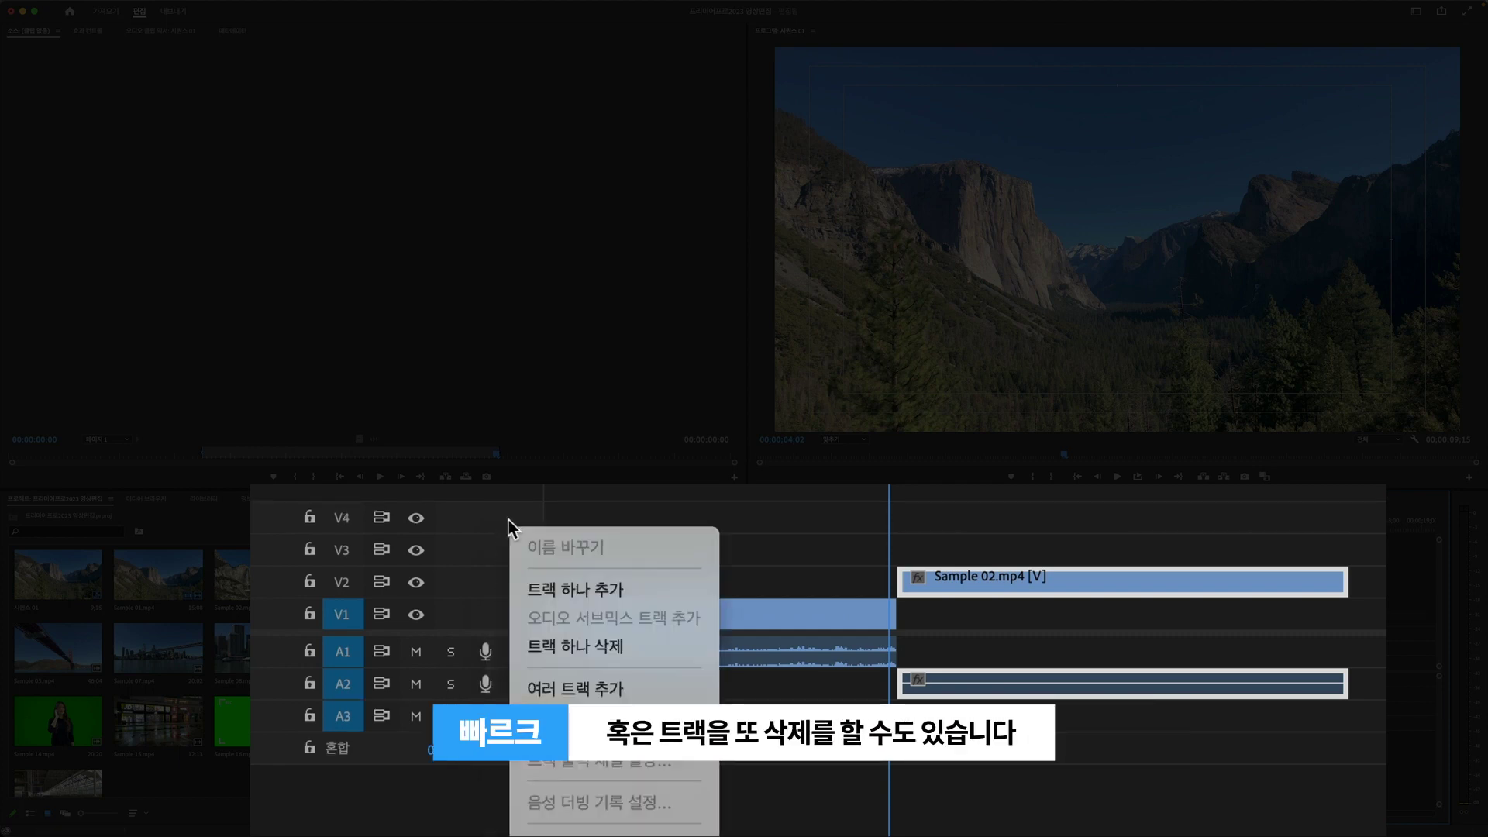
{"action": "left_click", "coordinate": [580, 646]}
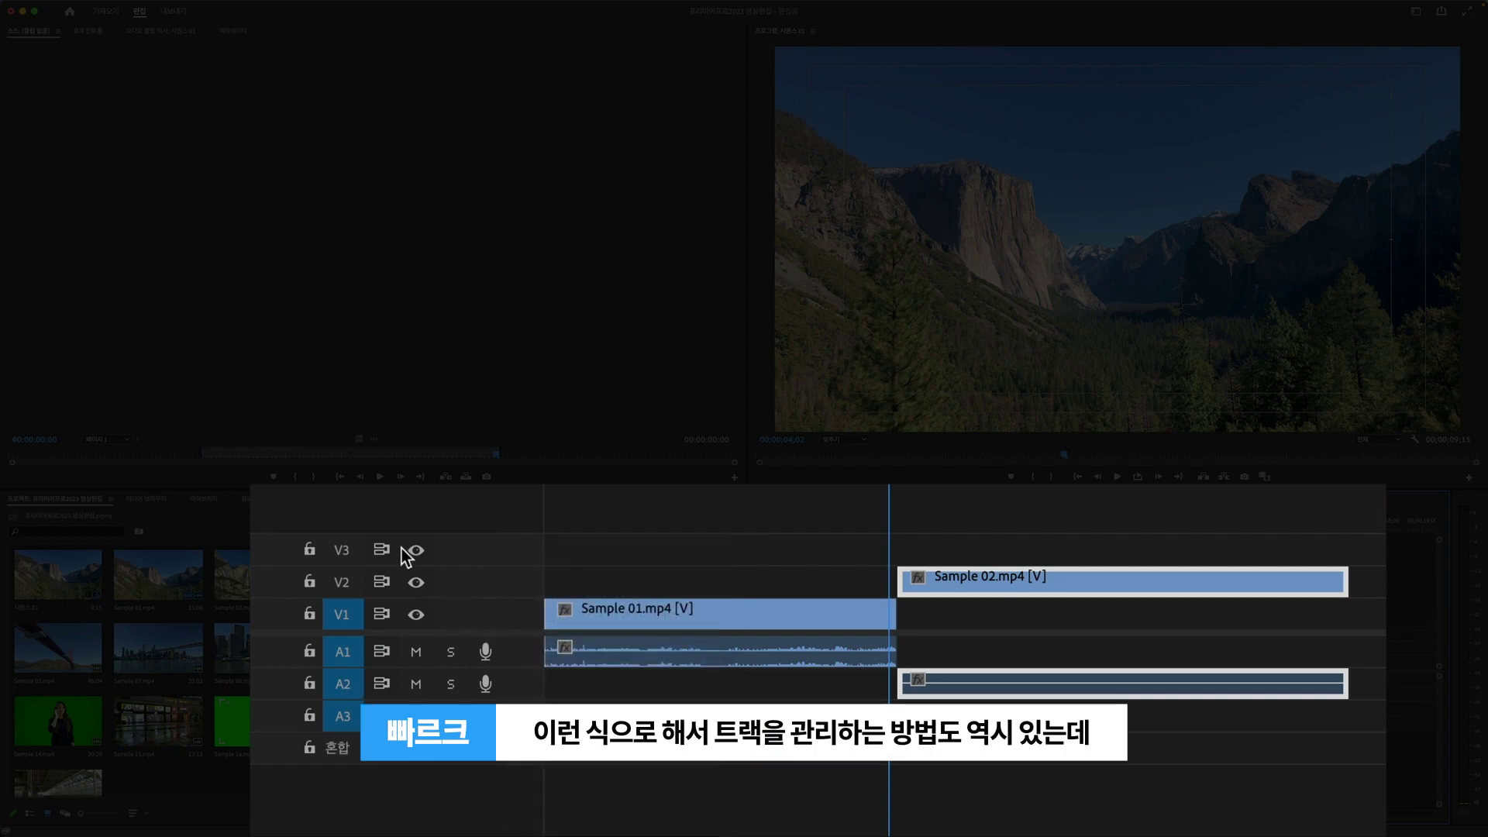
{"action": "right_click", "coordinate": [502, 558]}
{"action": "left_click", "coordinate": [491, 638]}
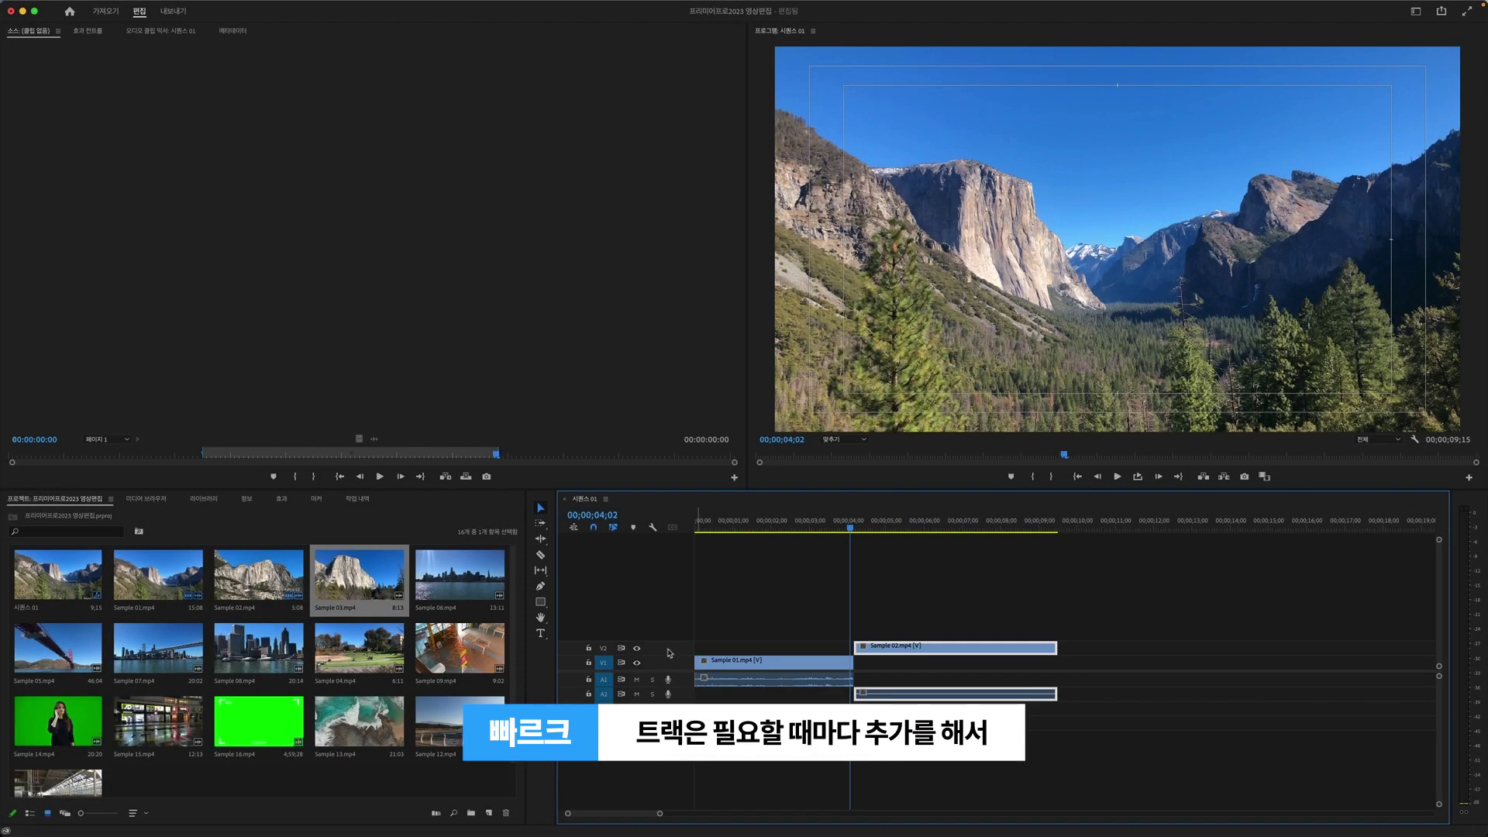
{"action": "right_click", "coordinate": [669, 654]}
{"action": "left_click", "coordinate": [701, 679]}
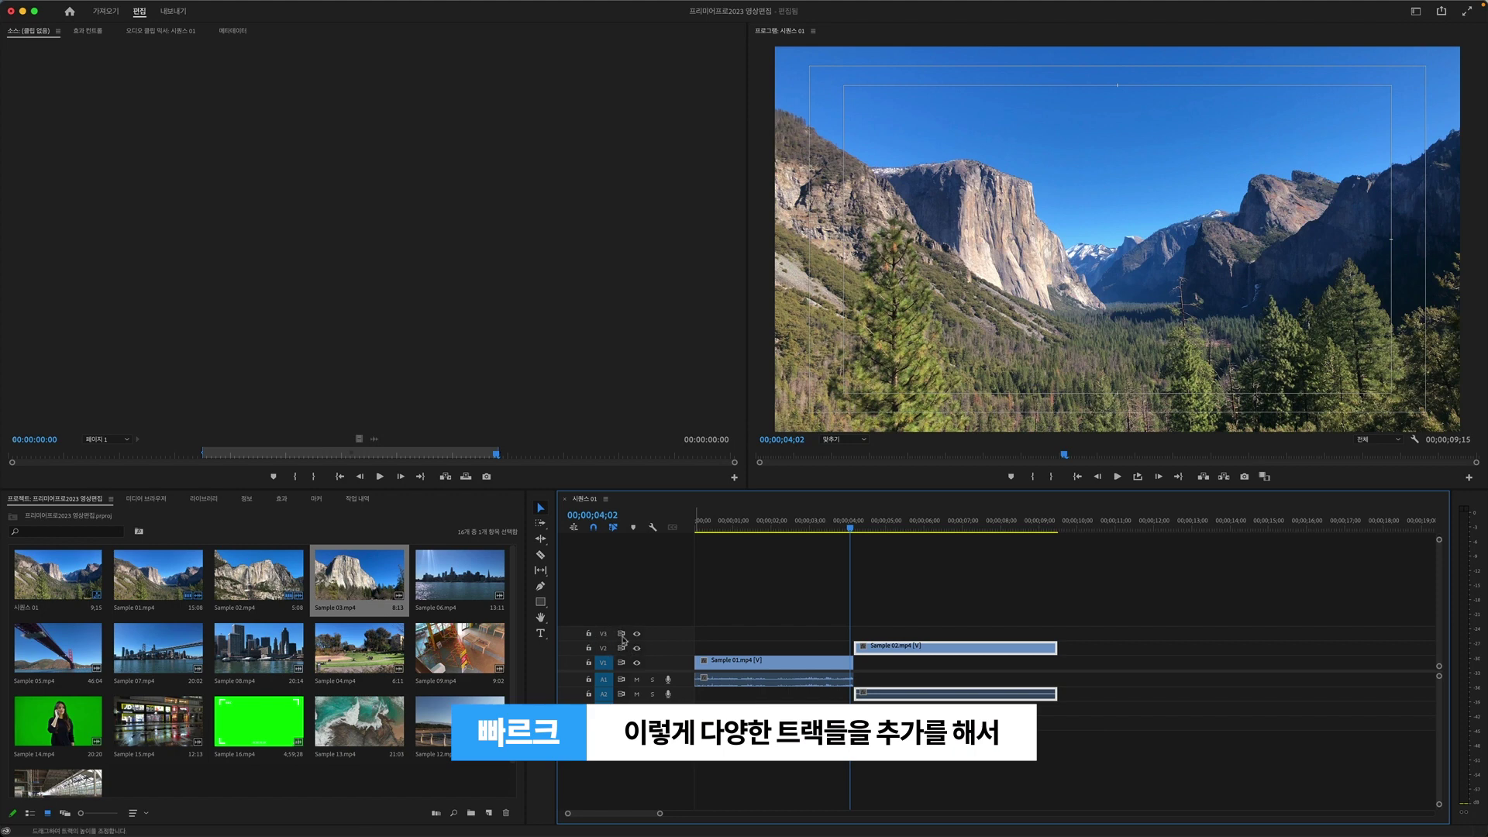
{"action": "right_click", "coordinate": [685, 640]}
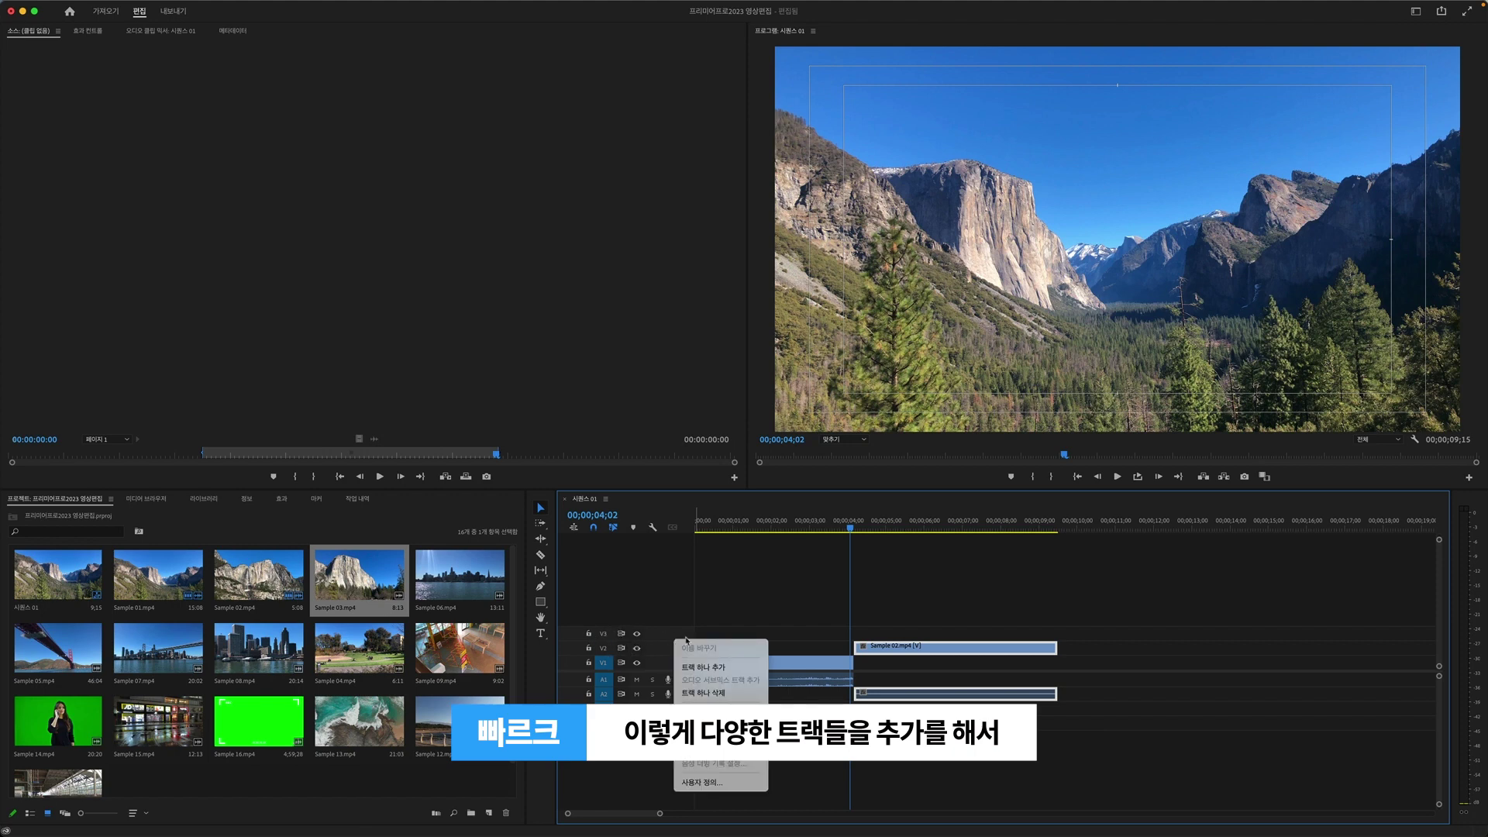
{"action": "left_click", "coordinate": [706, 665]}
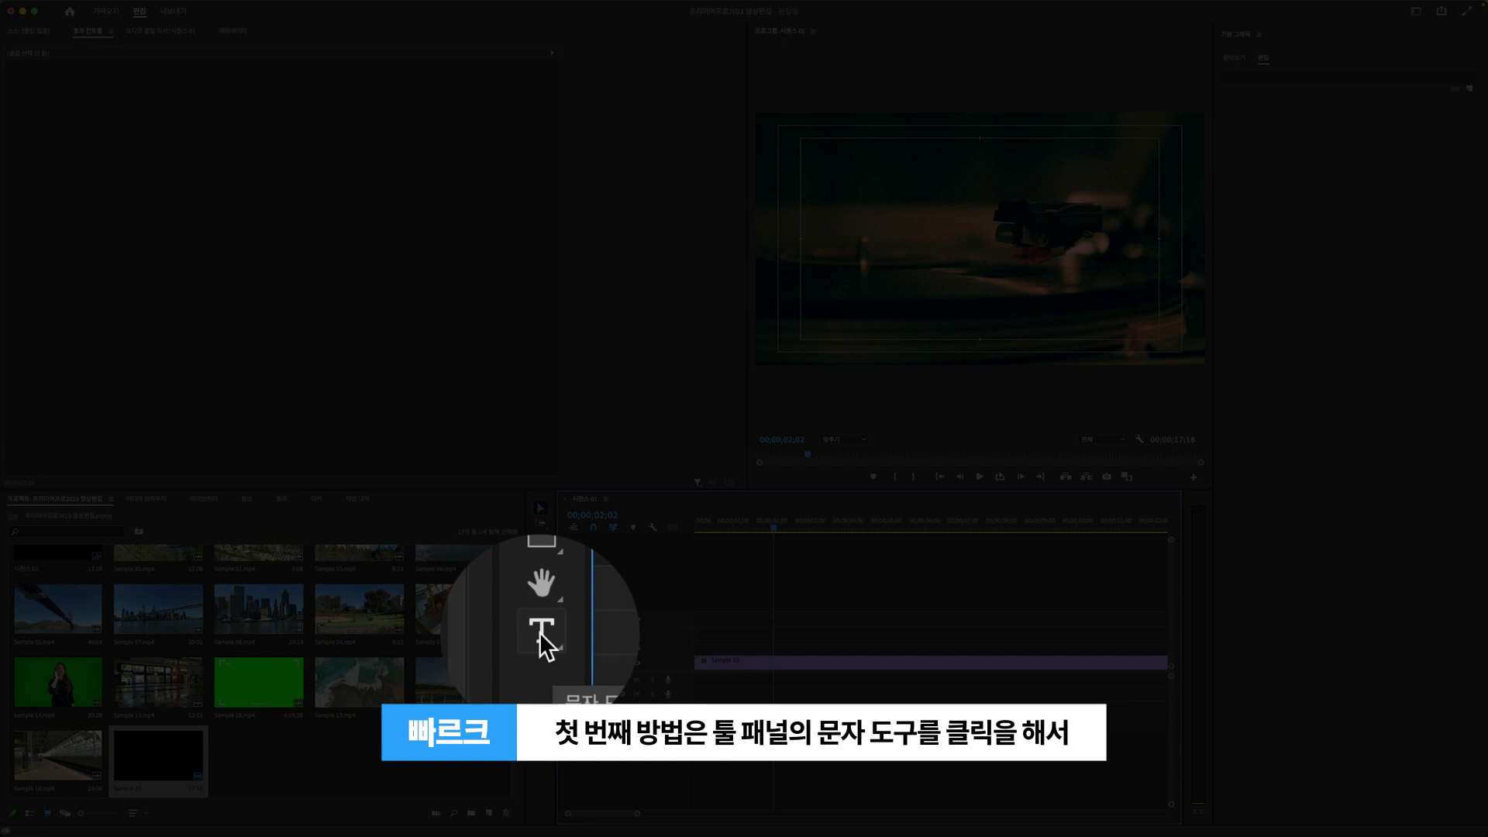
Pick the Type tool and start a text box in the lower middle of the turntable video
{"action": "left_click", "coordinate": [541, 634]}
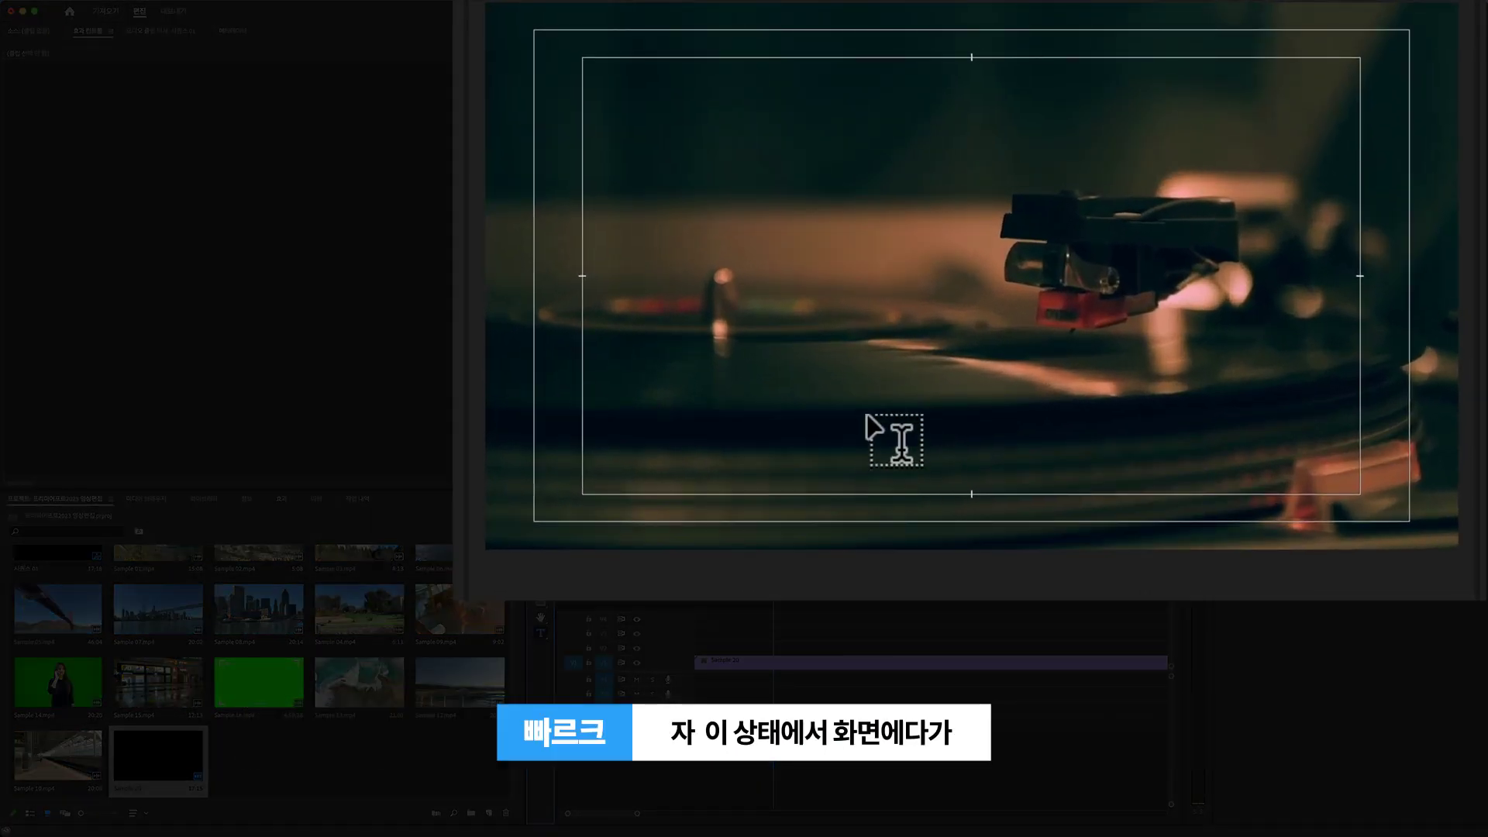
{"action": "left_click", "coordinate": [891, 436]}
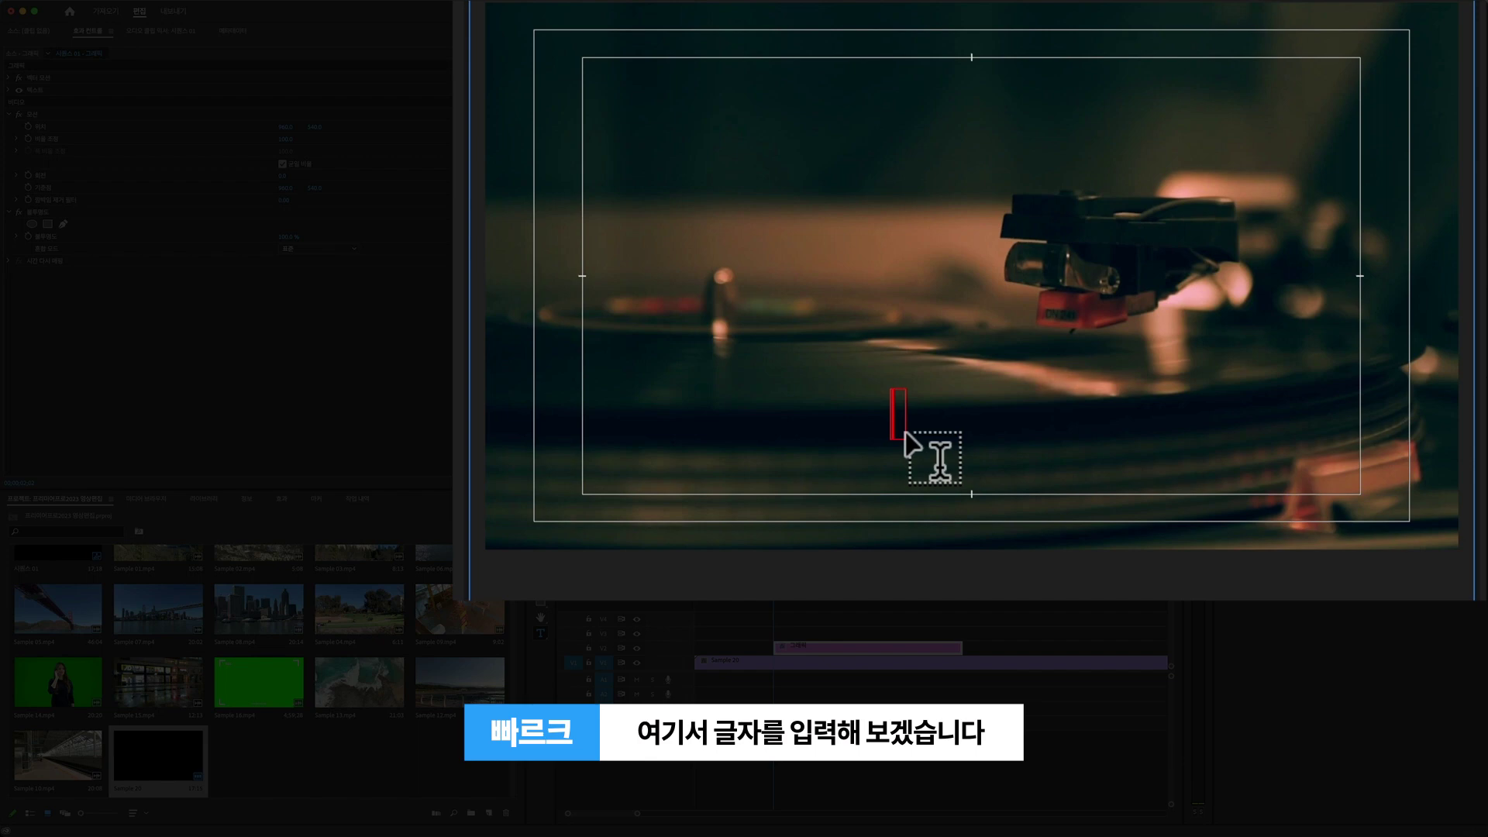
Type the title '음악이 흐르는 공간', fixing a mistyped start, and select the text
{"action": "type", "text": "dmad"}
{"action": "key", "text": "BackSpace"}
{"action": "key", "text": "BackSpace"}
{"action": "key", "text": "BackSpace"}
{"action": "key", "text": "BackSpace"}
{"action": "type", "text": "음악이 흐르는"}
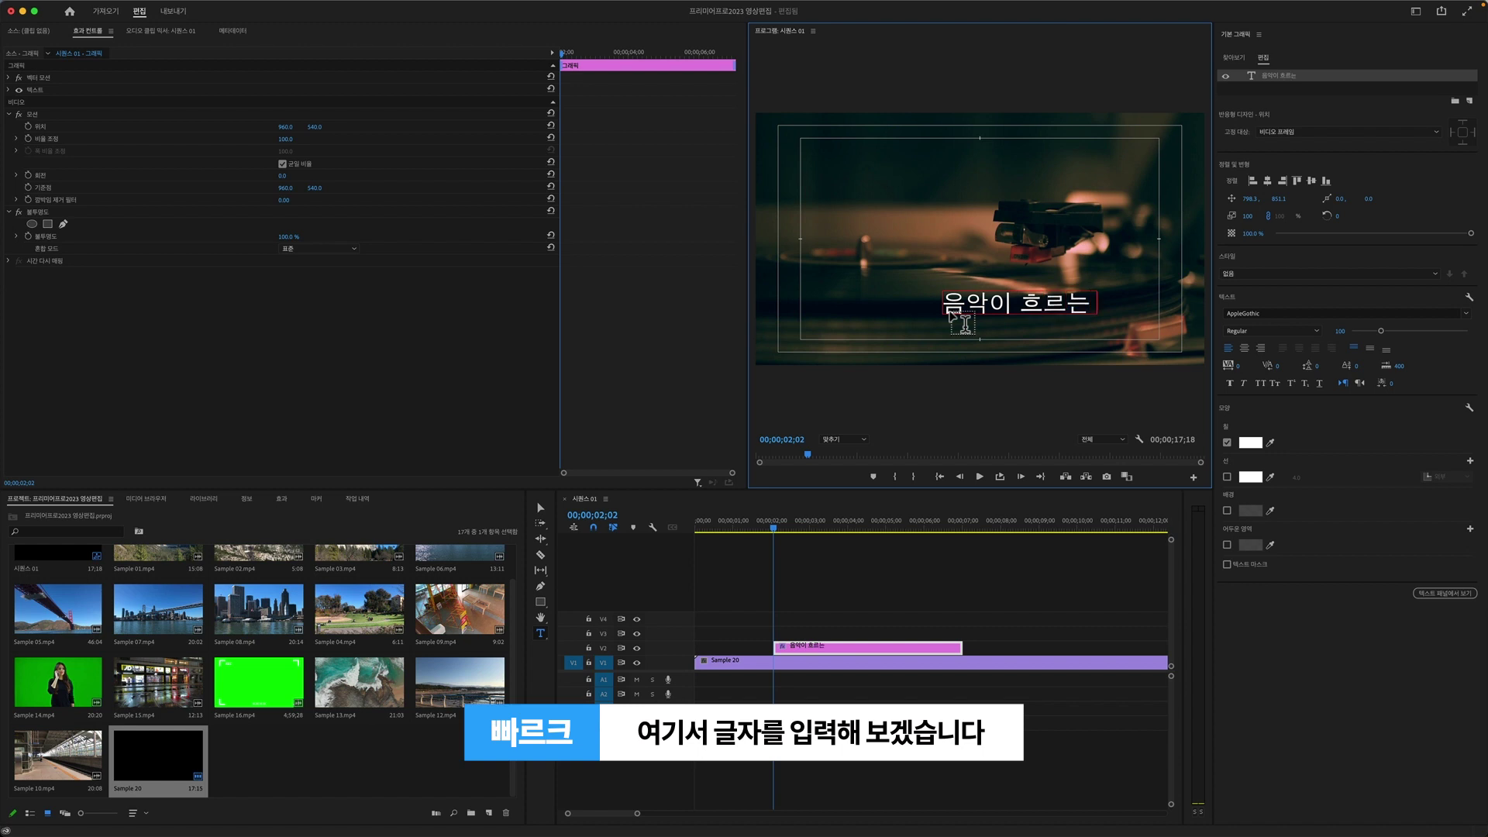
{"action": "type", "text": " 공간"}
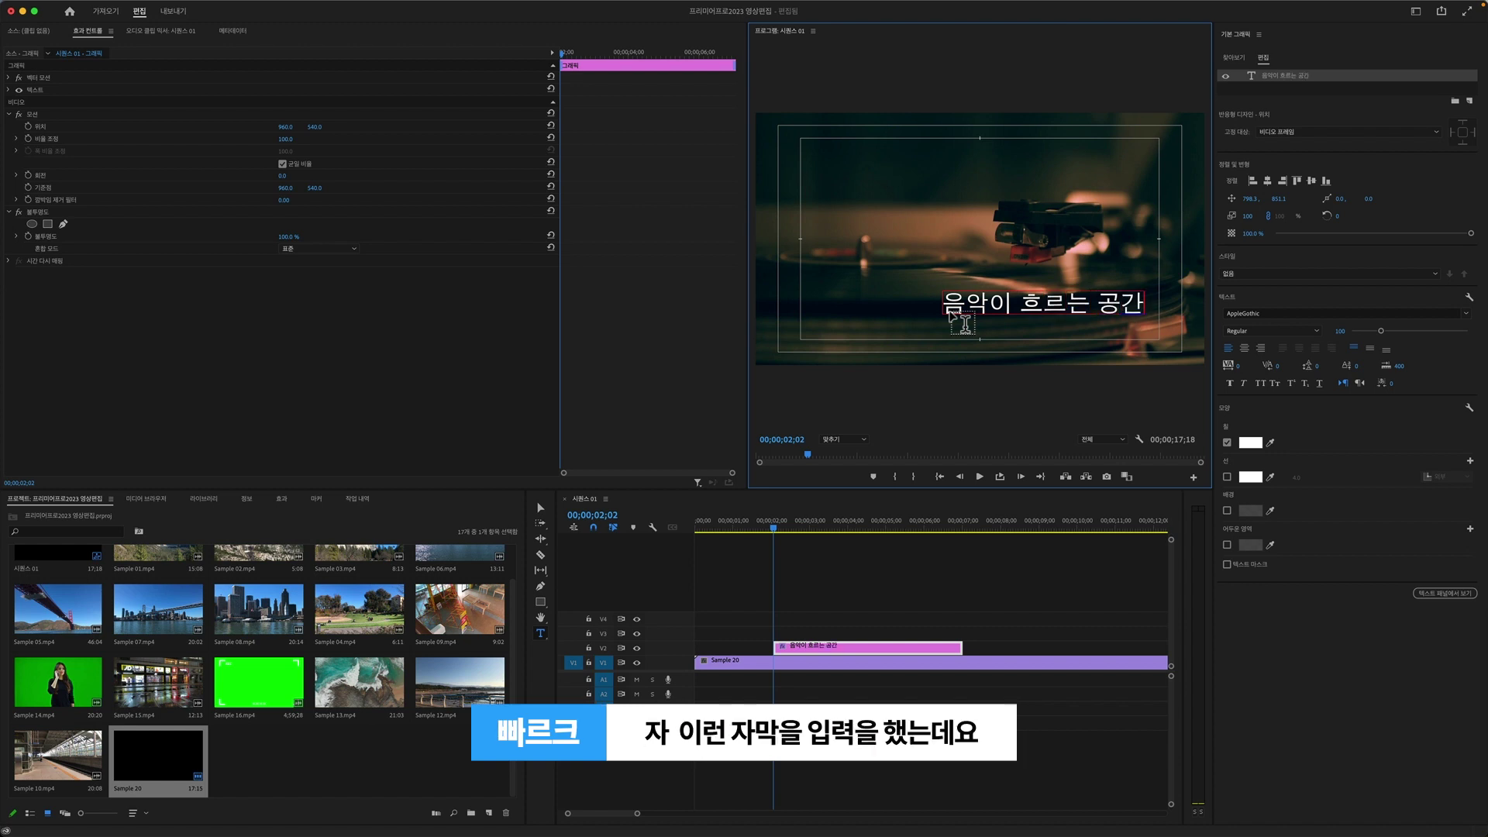
{"action": "left_click_drag", "start_coordinate": [943, 304], "coordinate": [1139, 322]}
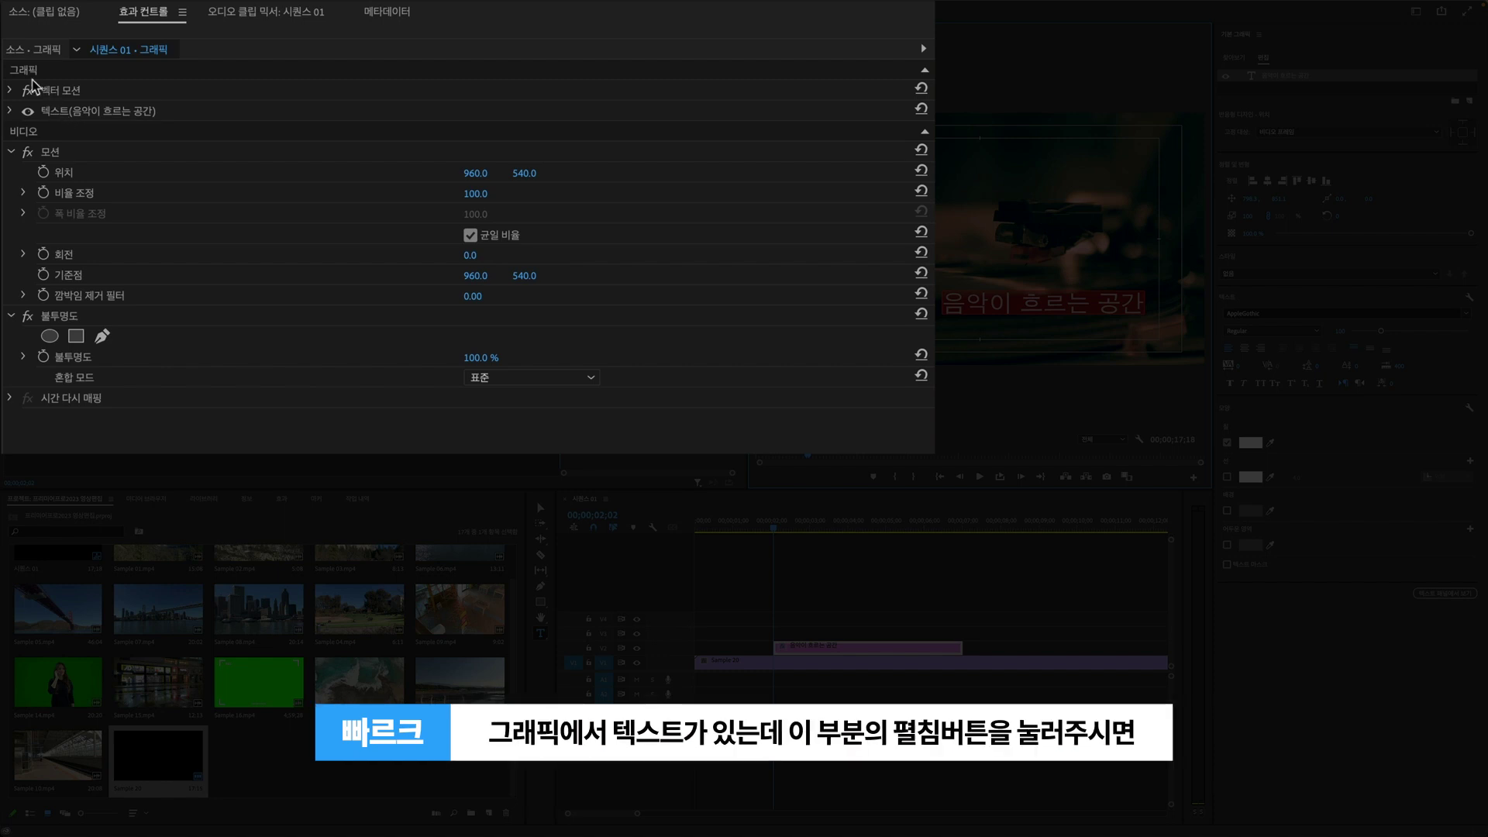
Set the title font to Noto Sans CJK KR Bold in Effect Controls
{"action": "left_click", "coordinate": [11, 111]}
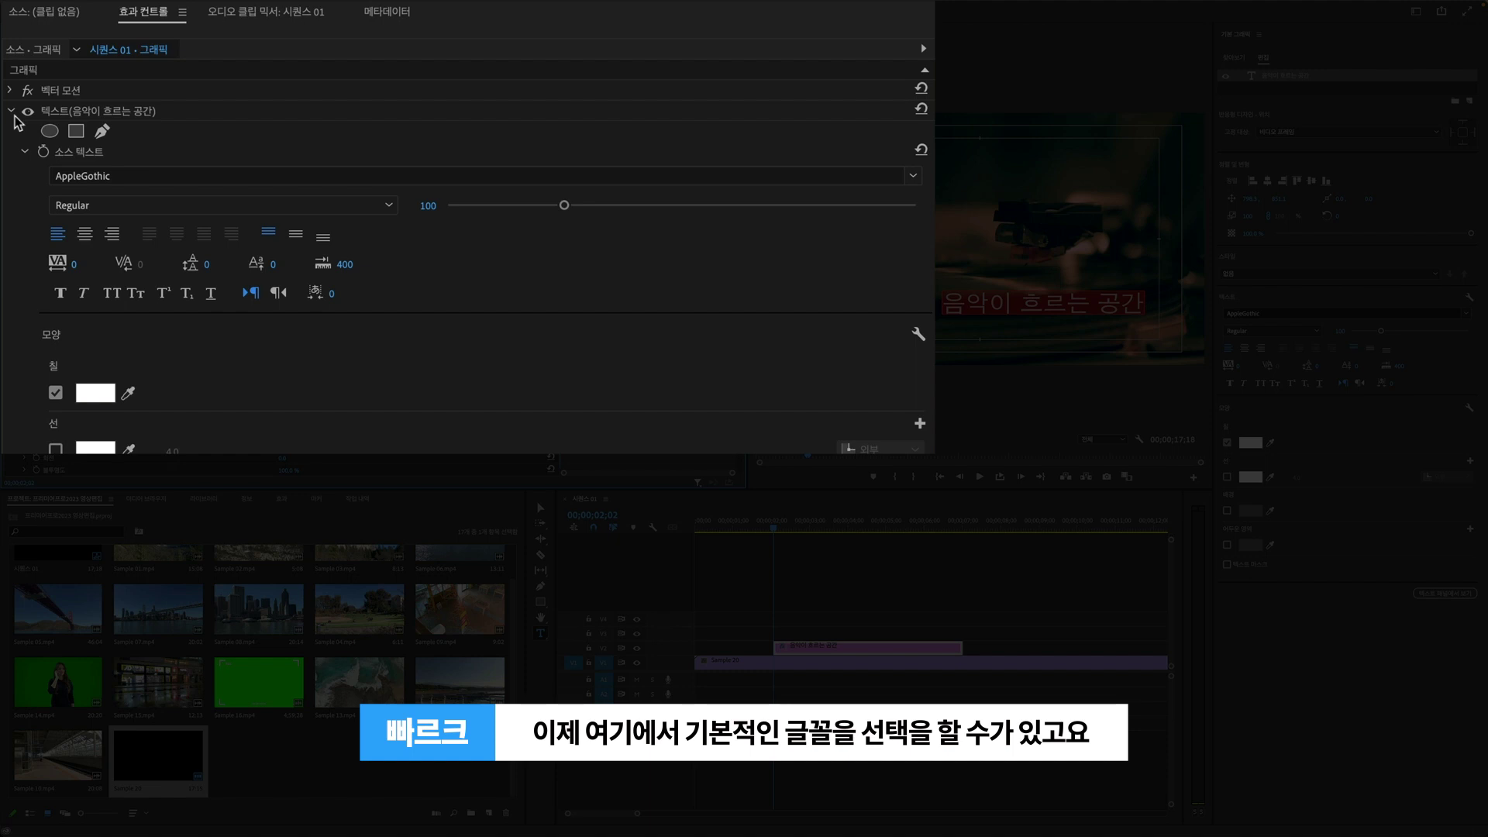
{"action": "left_click", "coordinate": [916, 175]}
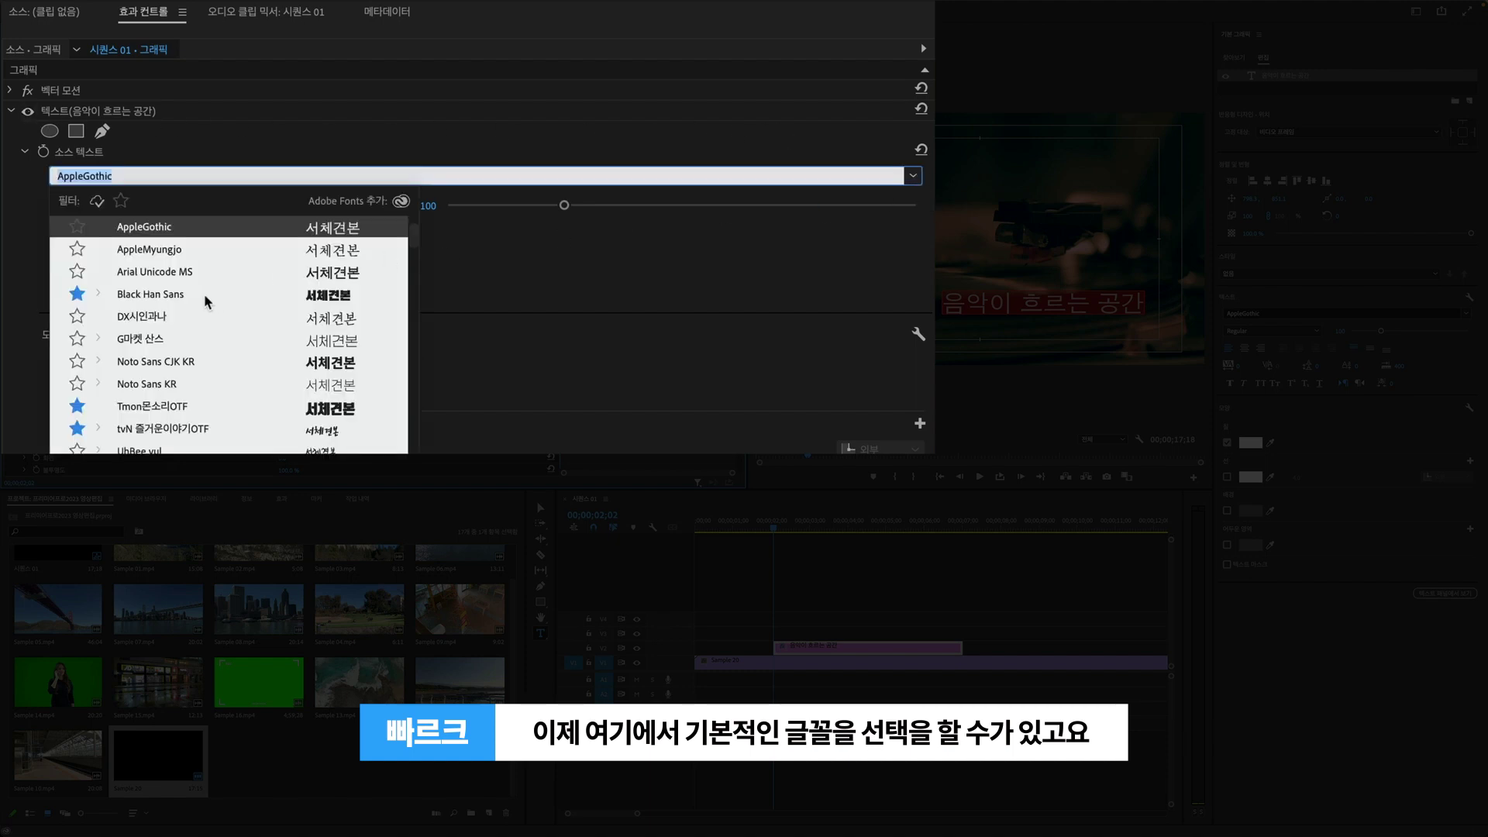
{"action": "left_click", "coordinate": [194, 361]}
{"action": "key", "text": "Escape"}
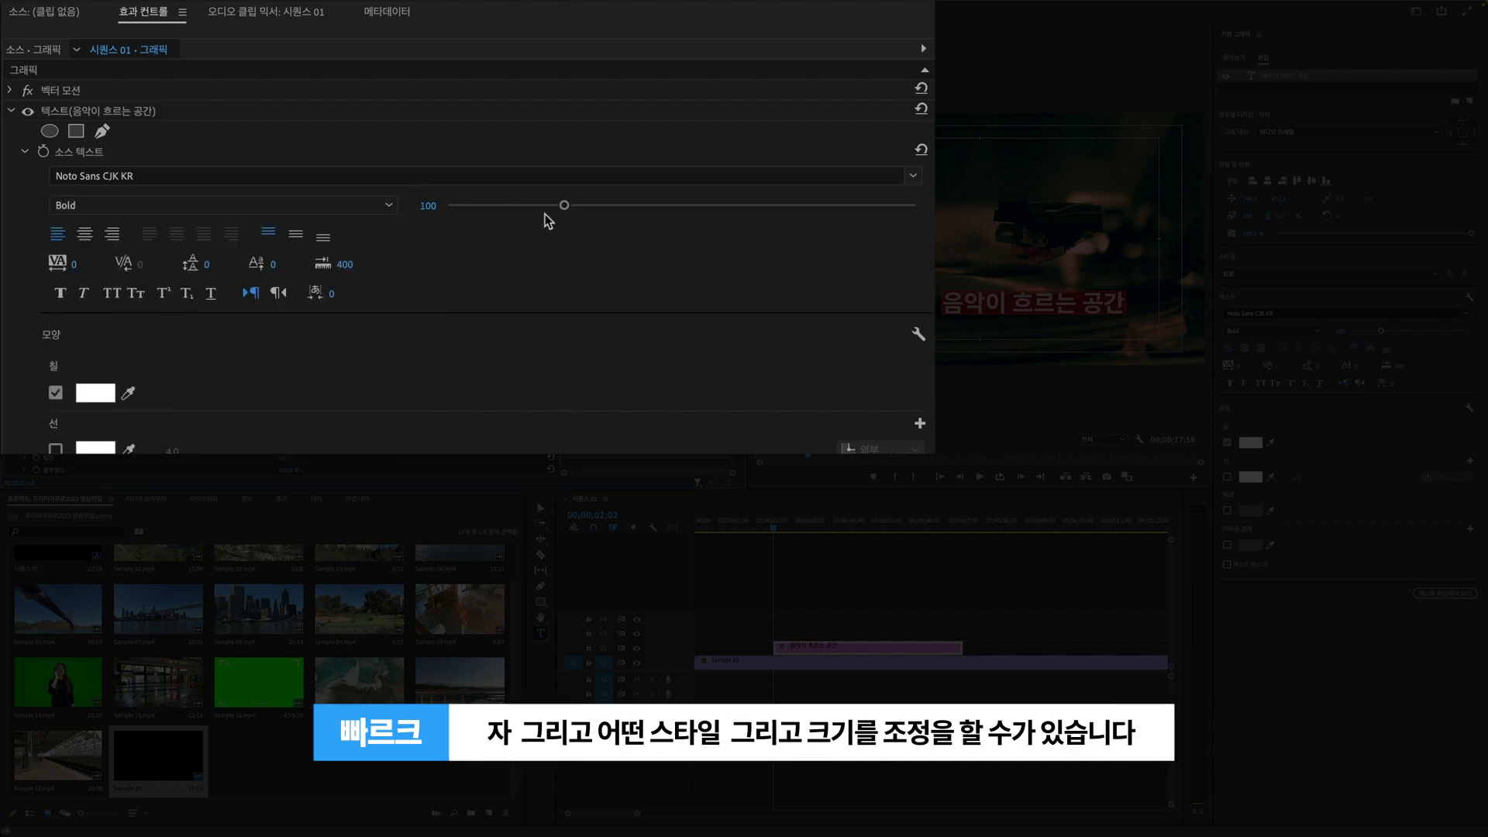
Resize the title to size 92, centre-align it, and bring up its fill colour picker
{"action": "left_click_drag", "start_coordinate": [564, 205], "coordinate": [318, 148]}
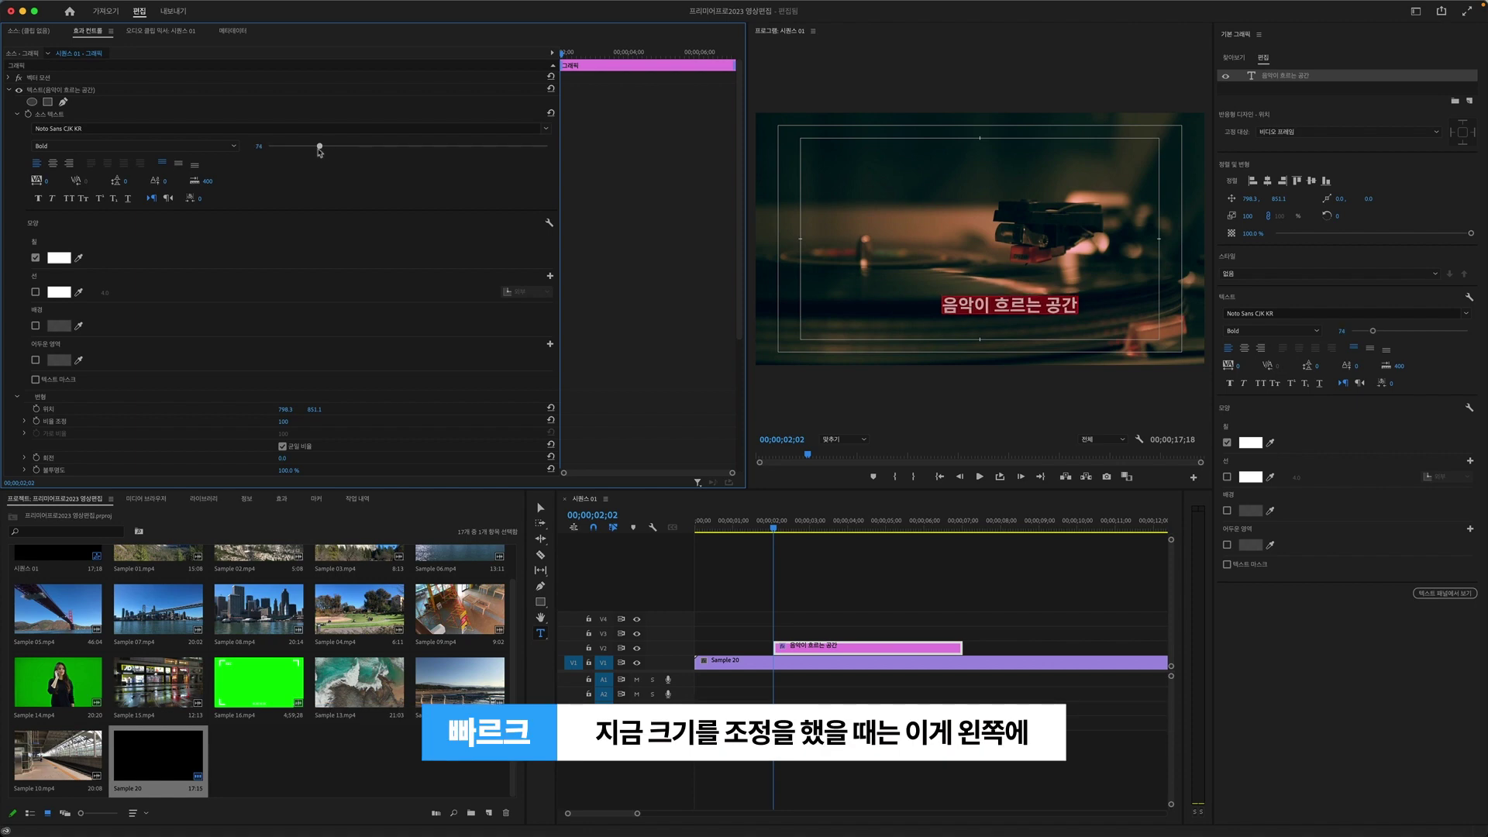
{"action": "left_click_drag", "start_coordinate": [321, 152], "coordinate": [316, 152]}
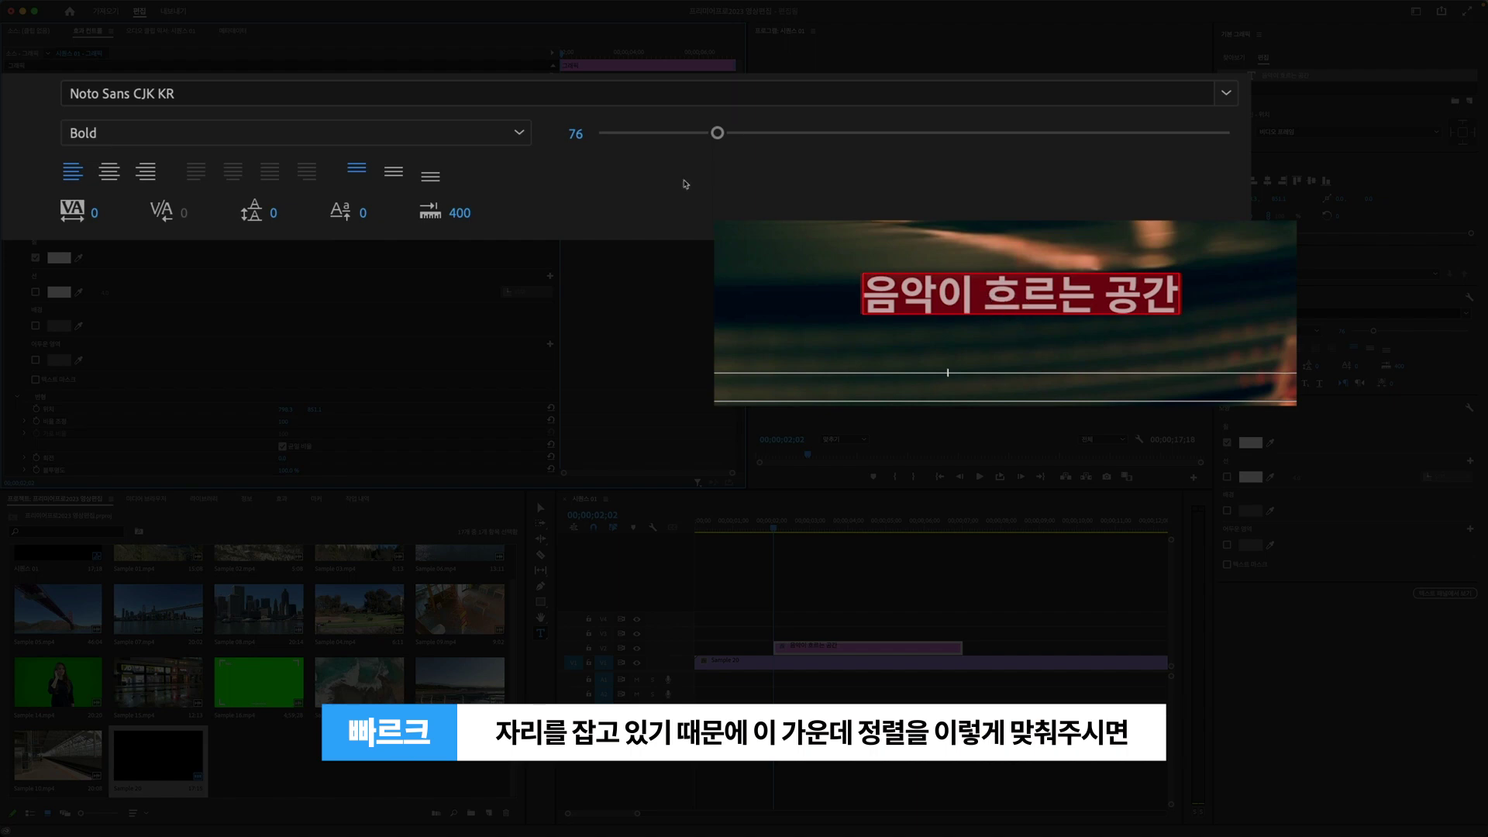
{"action": "left_click", "coordinate": [109, 175]}
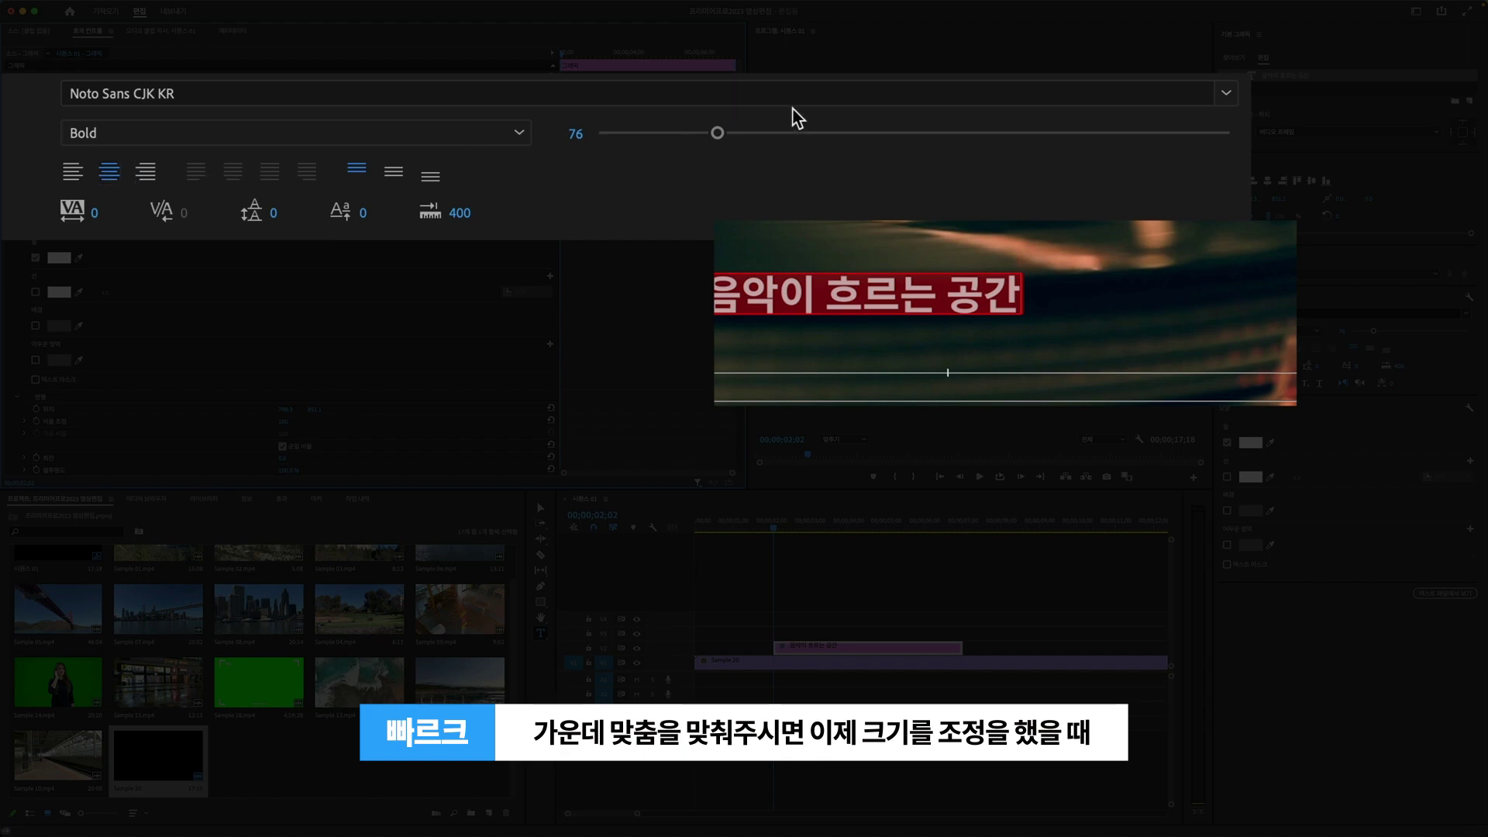
{"action": "left_click_drag", "start_coordinate": [719, 141], "coordinate": [743, 133]}
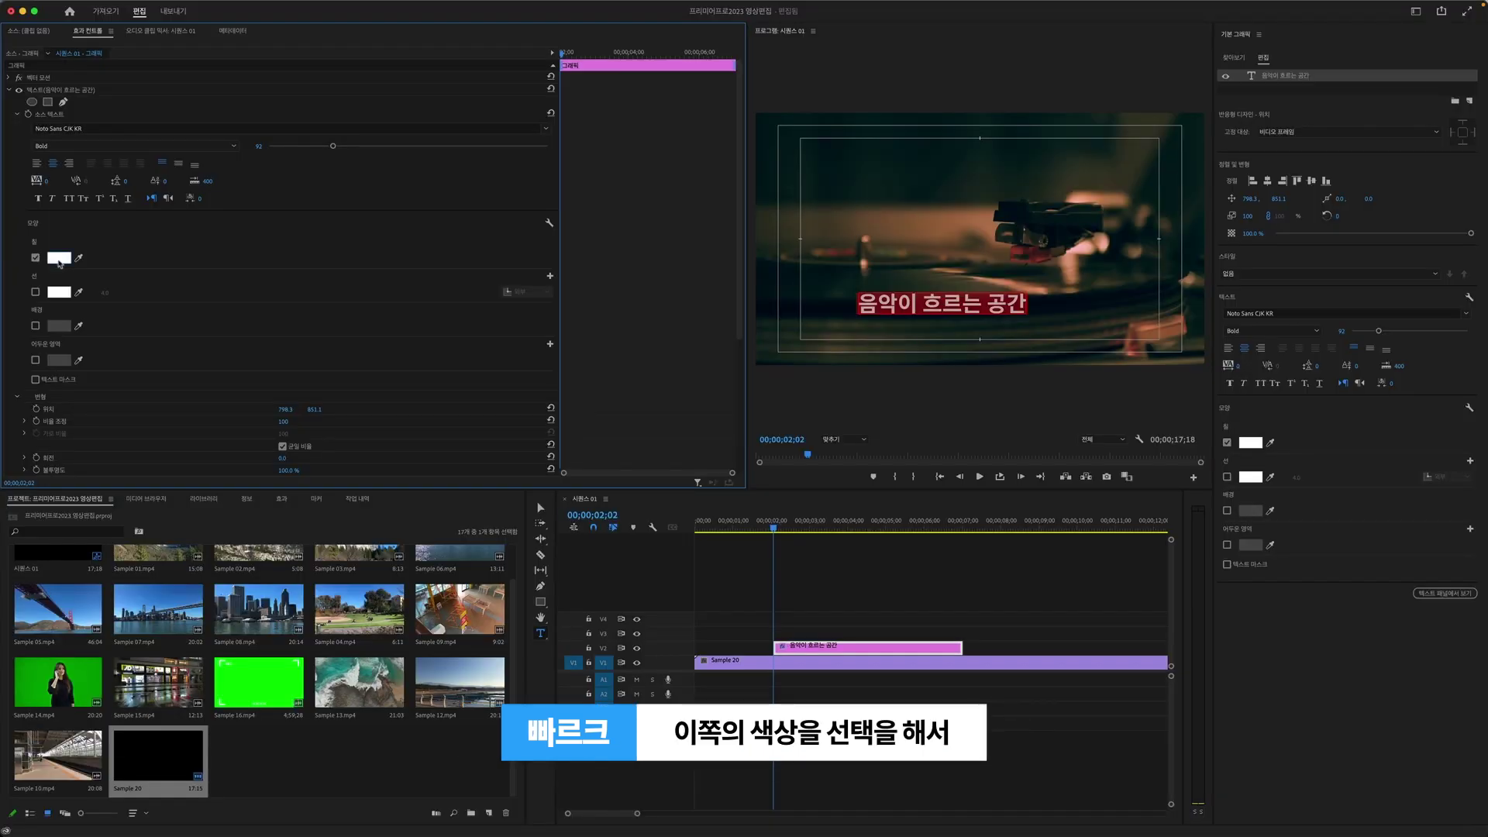
{"action": "left_click", "coordinate": [58, 258]}
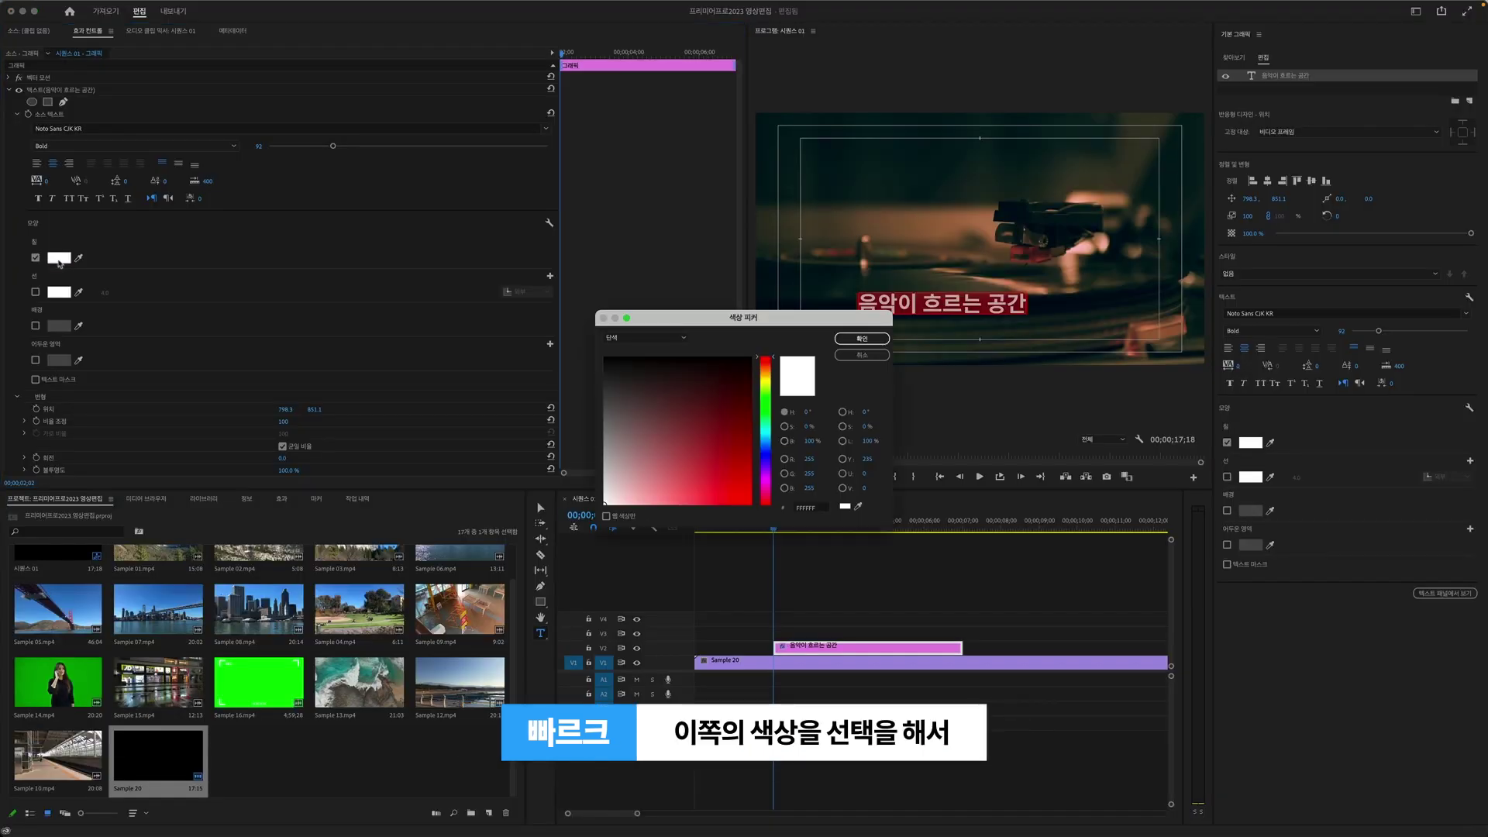
Give the title a blue-violet fill and drag it lower toward the bottom centre
{"action": "mouse_move", "coordinate": [754, 428]}
{"action": "left_mouse_down"}
{"action": "mouse_move", "coordinate": [757, 502]}
{"action": "mouse_move", "coordinate": [769, 461]}
{"action": "left_mouse_up"}
{"action": "left_click", "coordinate": [862, 338]}
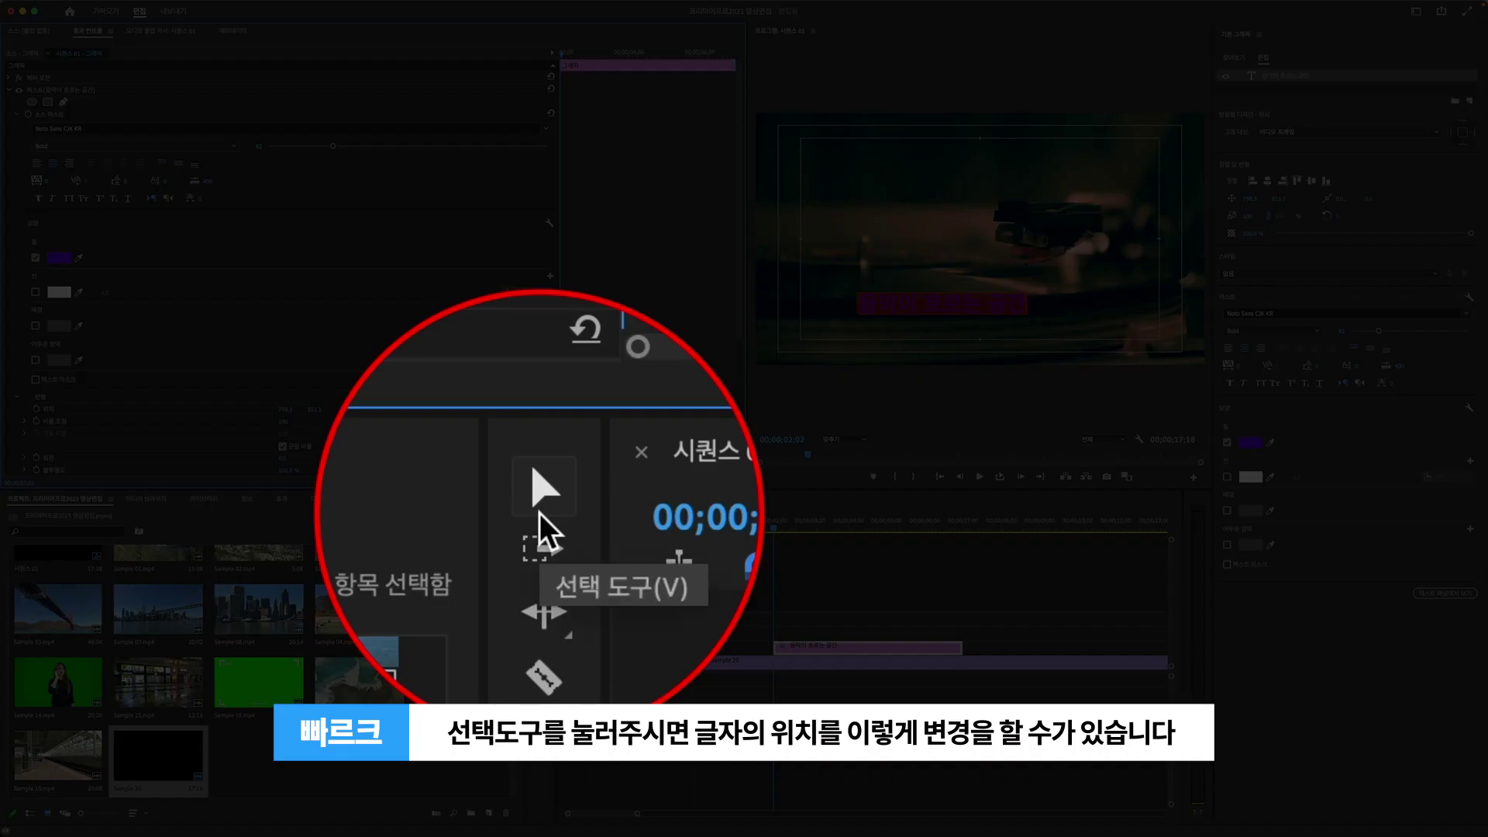
{"action": "left_click", "coordinate": [541, 508]}
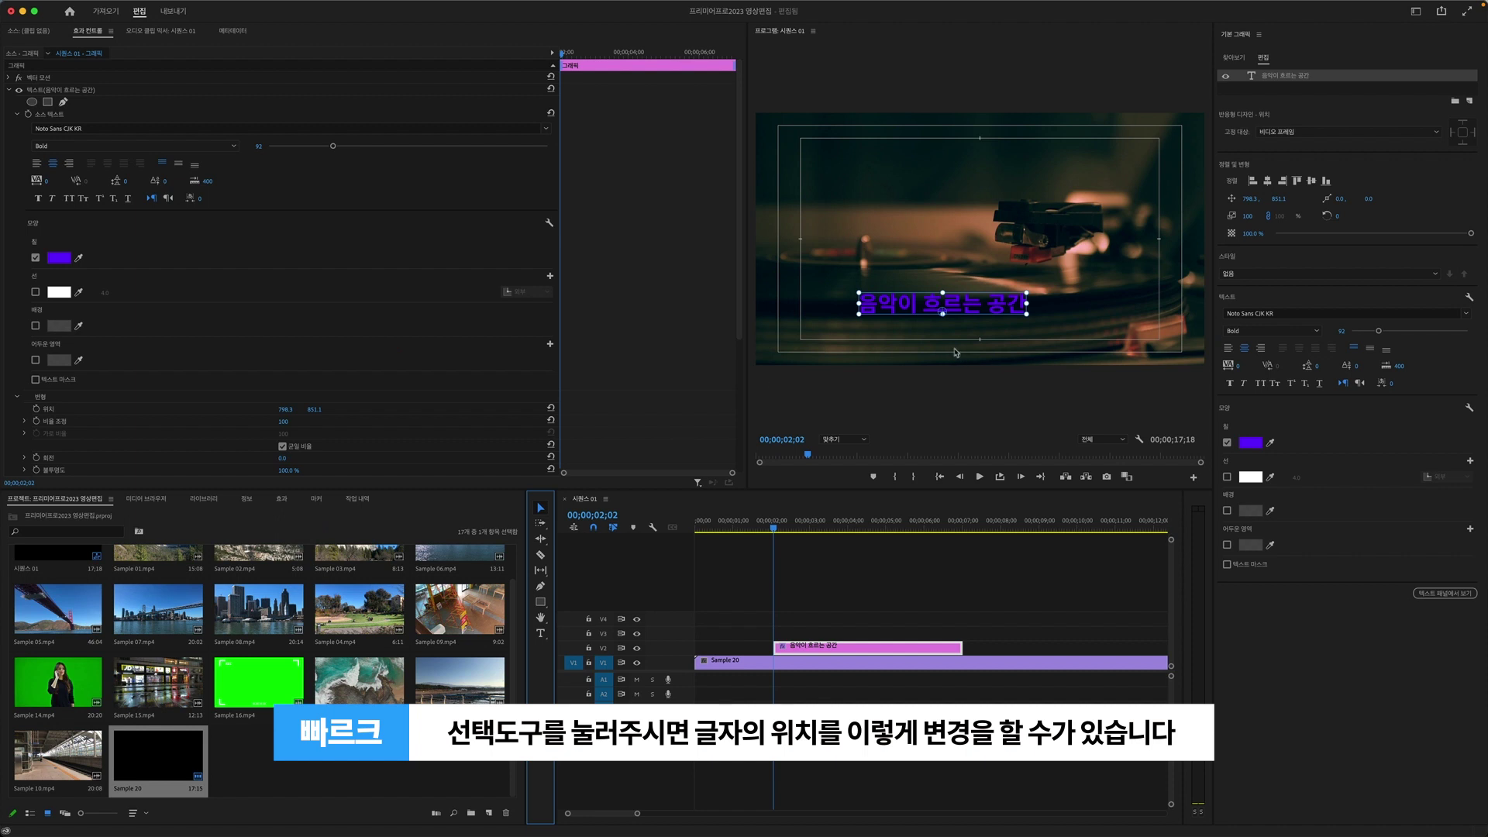
{"action": "left_click_drag", "start_coordinate": [964, 309], "coordinate": [1001, 332]}
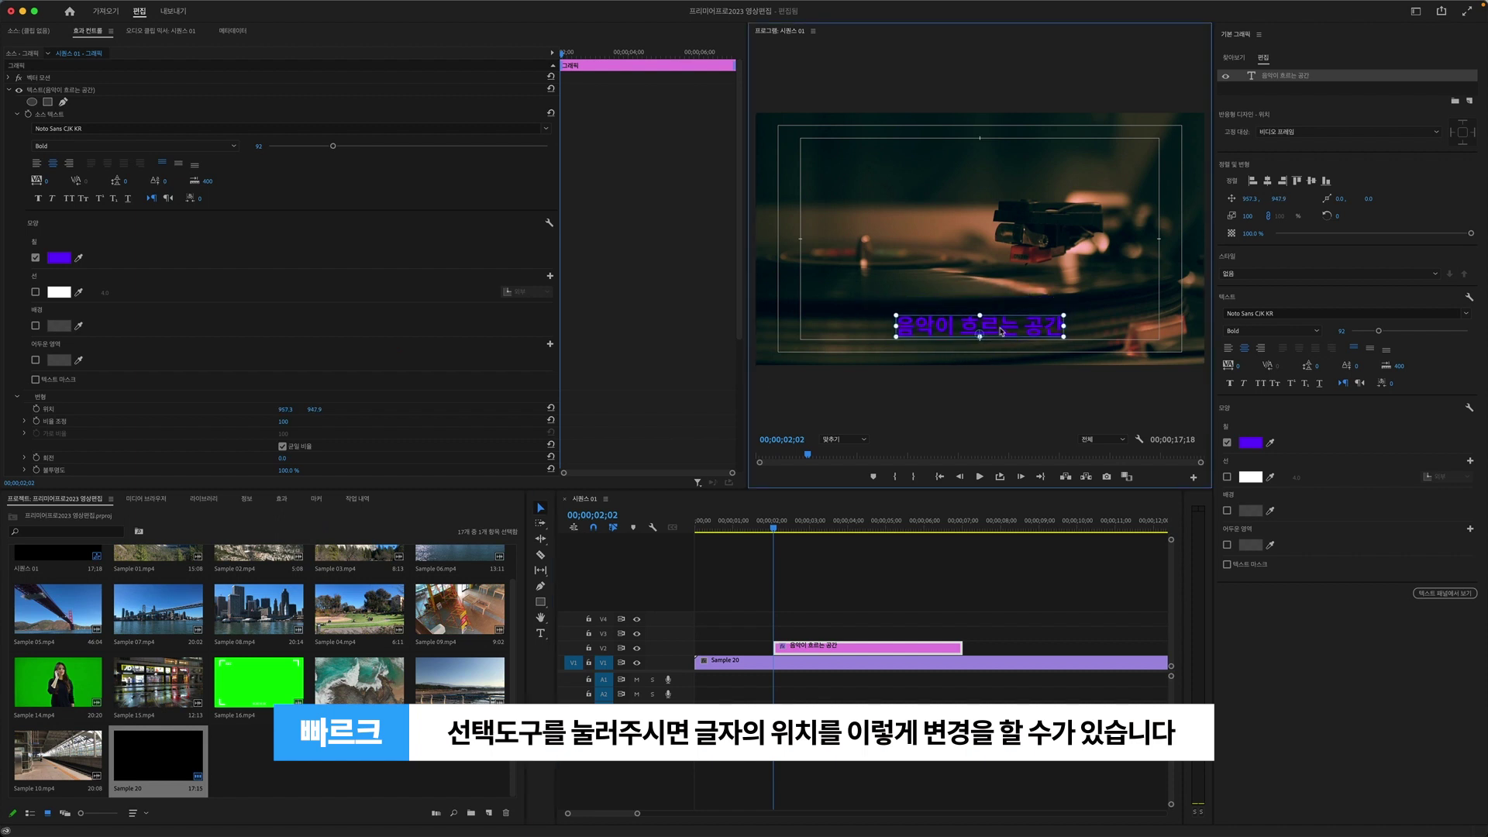
Lighten the title fill to a light lavender purple
{"action": "left_click", "coordinate": [66, 259]}
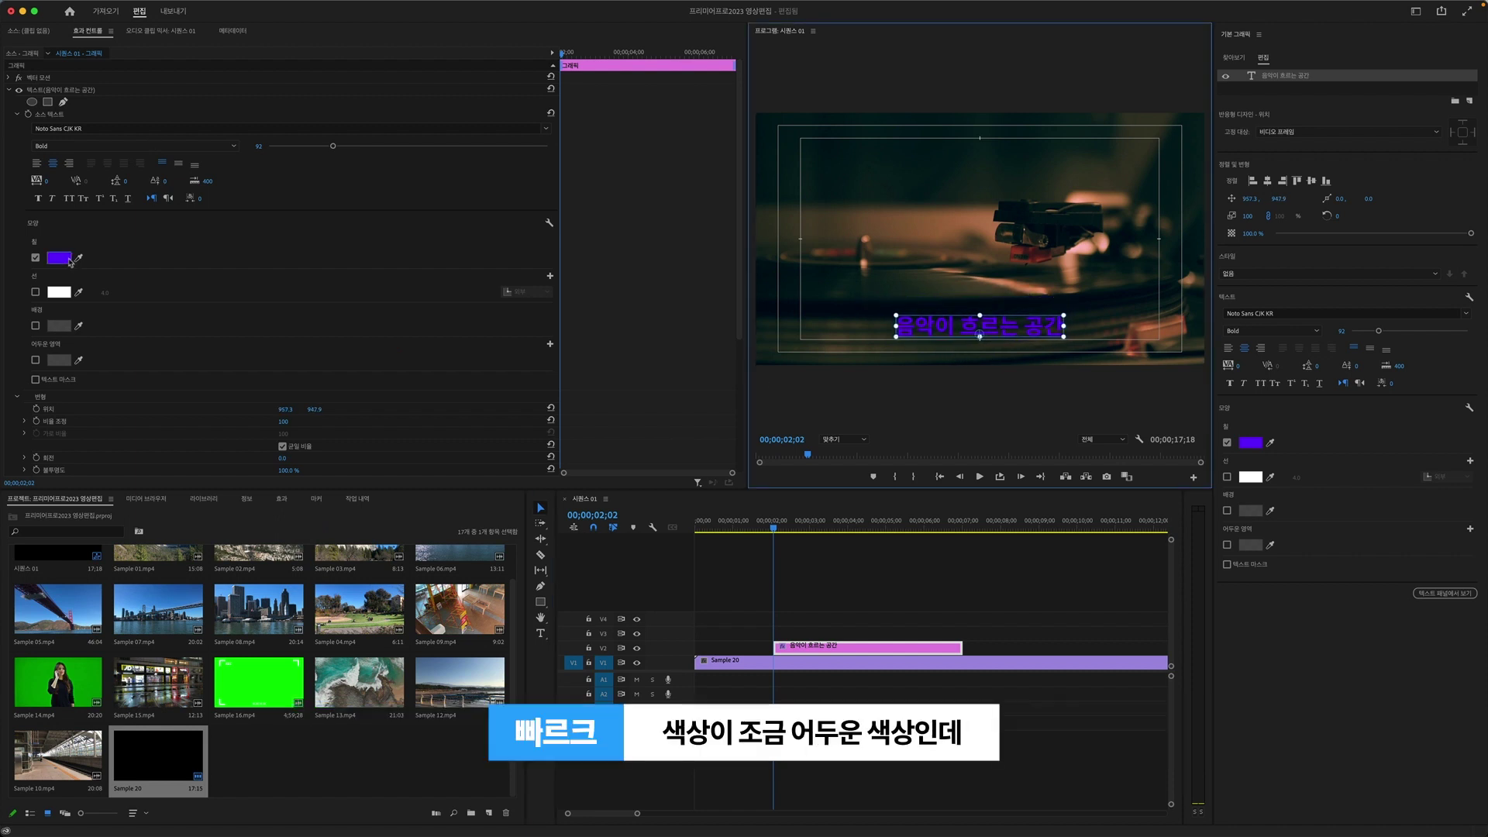
{"action": "left_click_drag", "start_coordinate": [682, 488], "coordinate": [657, 502]}
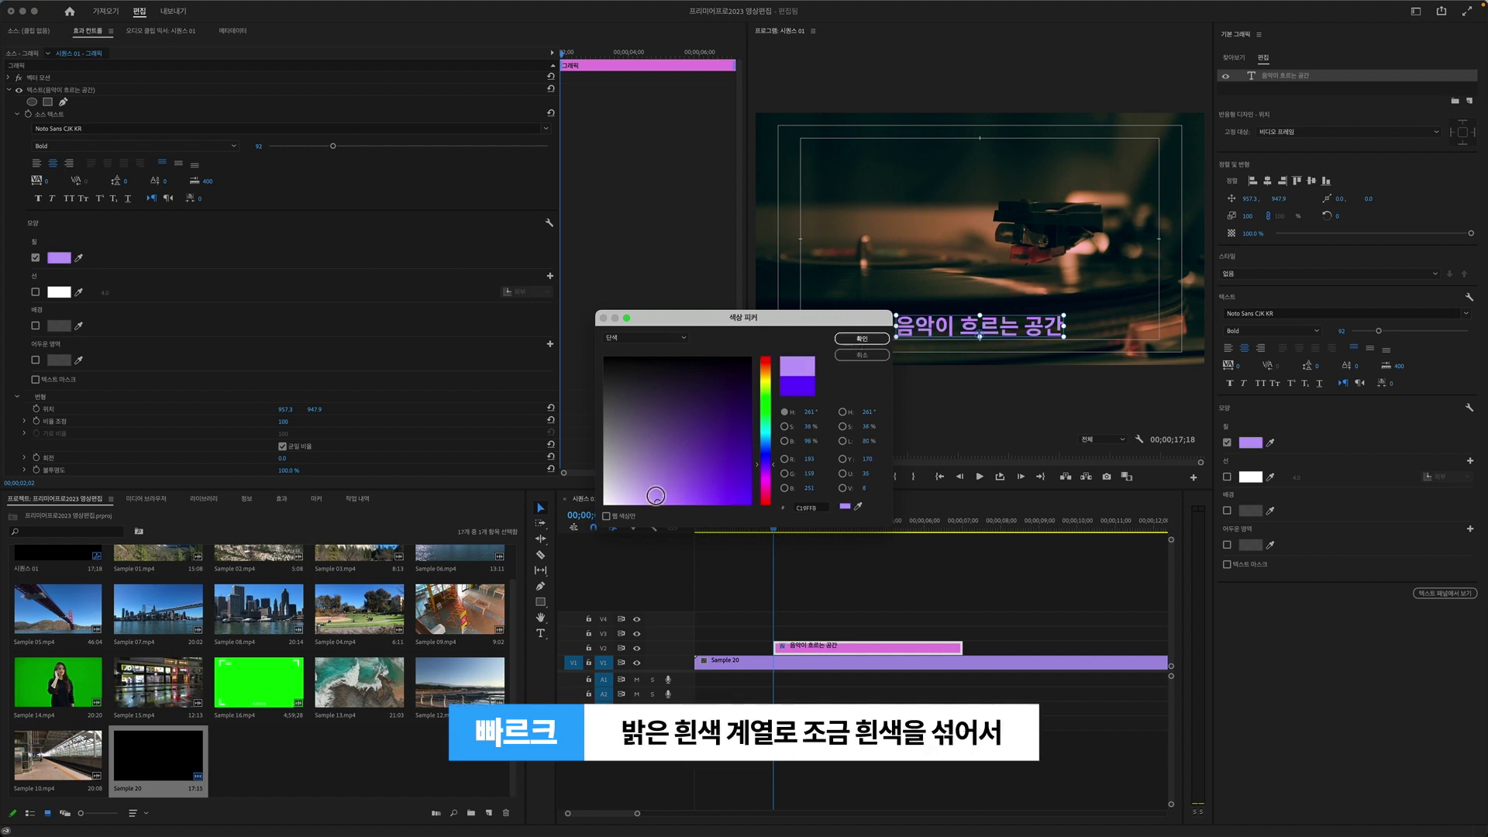
{"action": "left_click", "coordinate": [873, 342]}
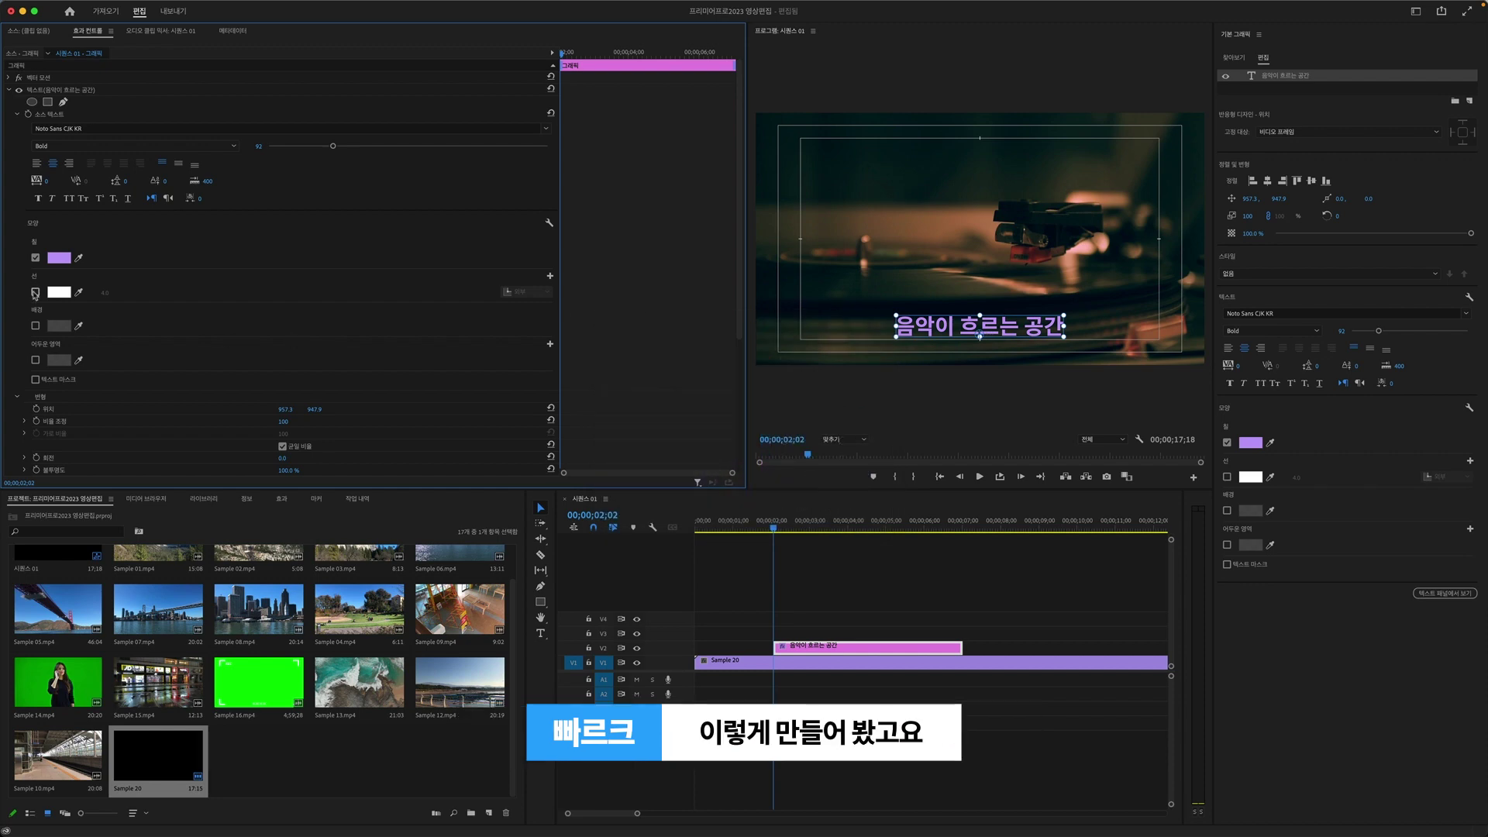
Add a black outline and a fully opaque black background box behind the title
{"action": "left_click", "coordinate": [35, 292]}
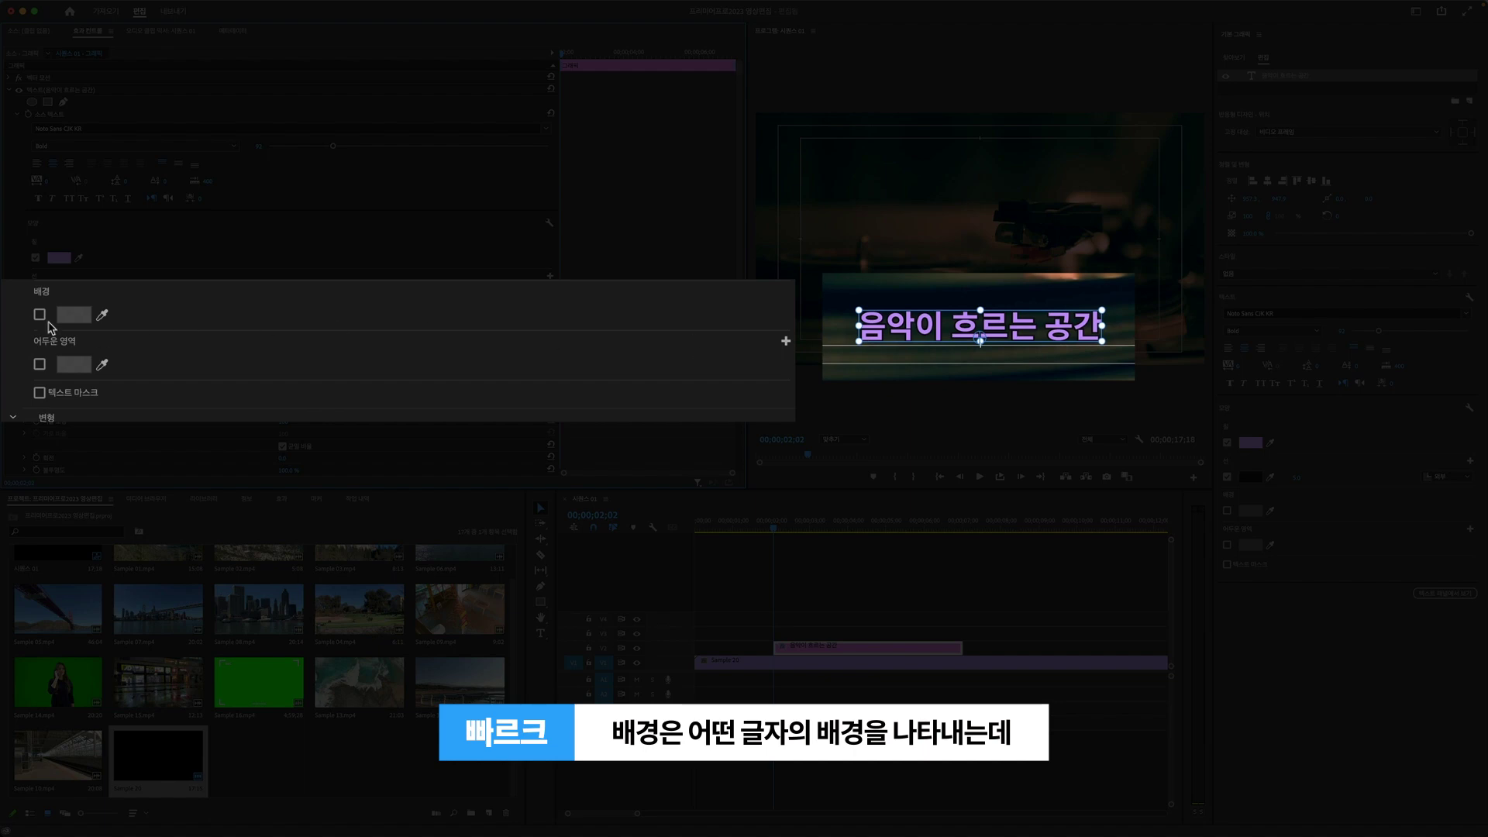
{"action": "left_click", "coordinate": [40, 315]}
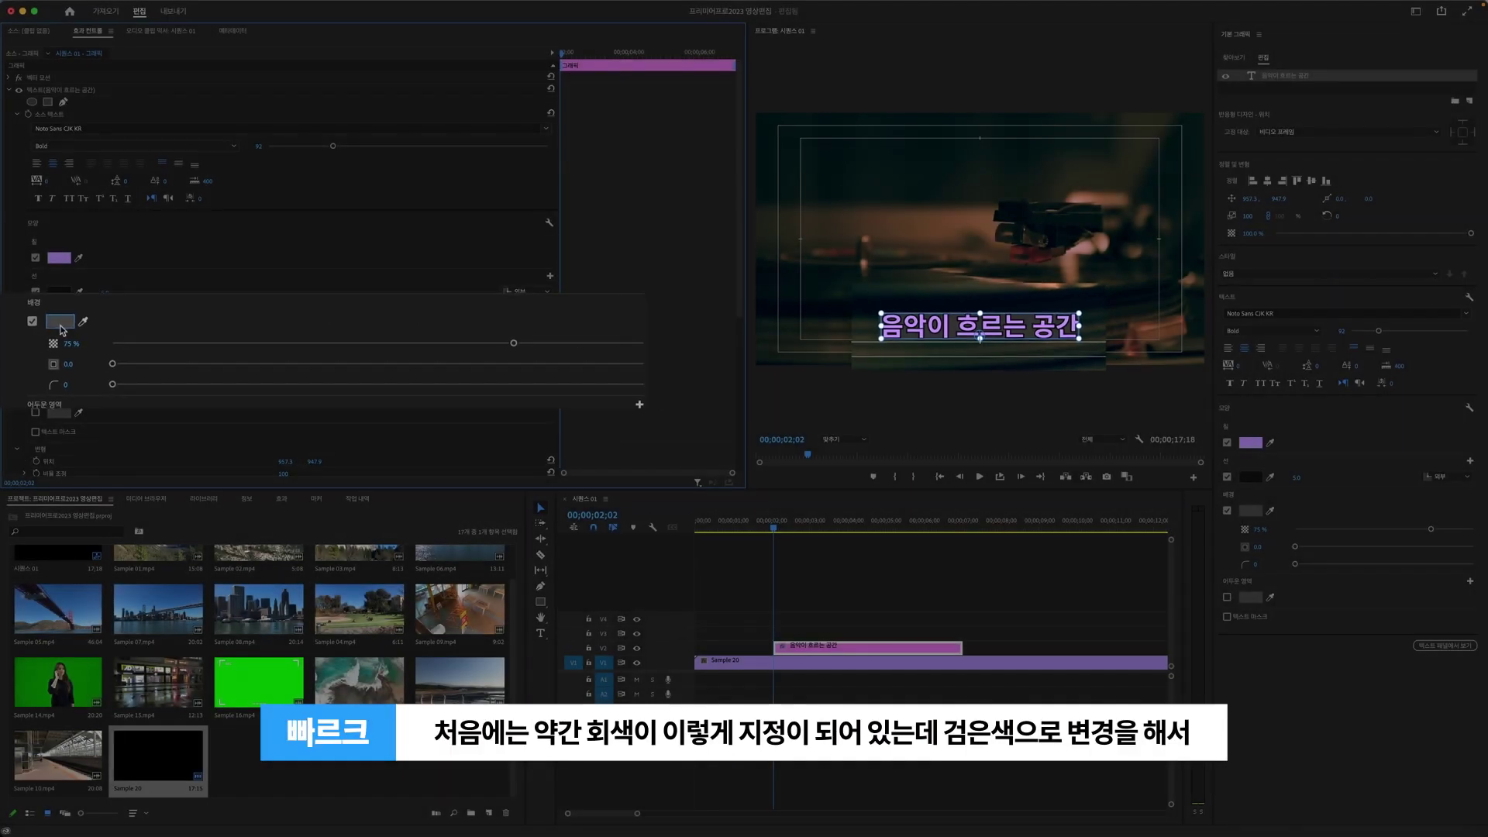
{"action": "left_click", "coordinate": [59, 325]}
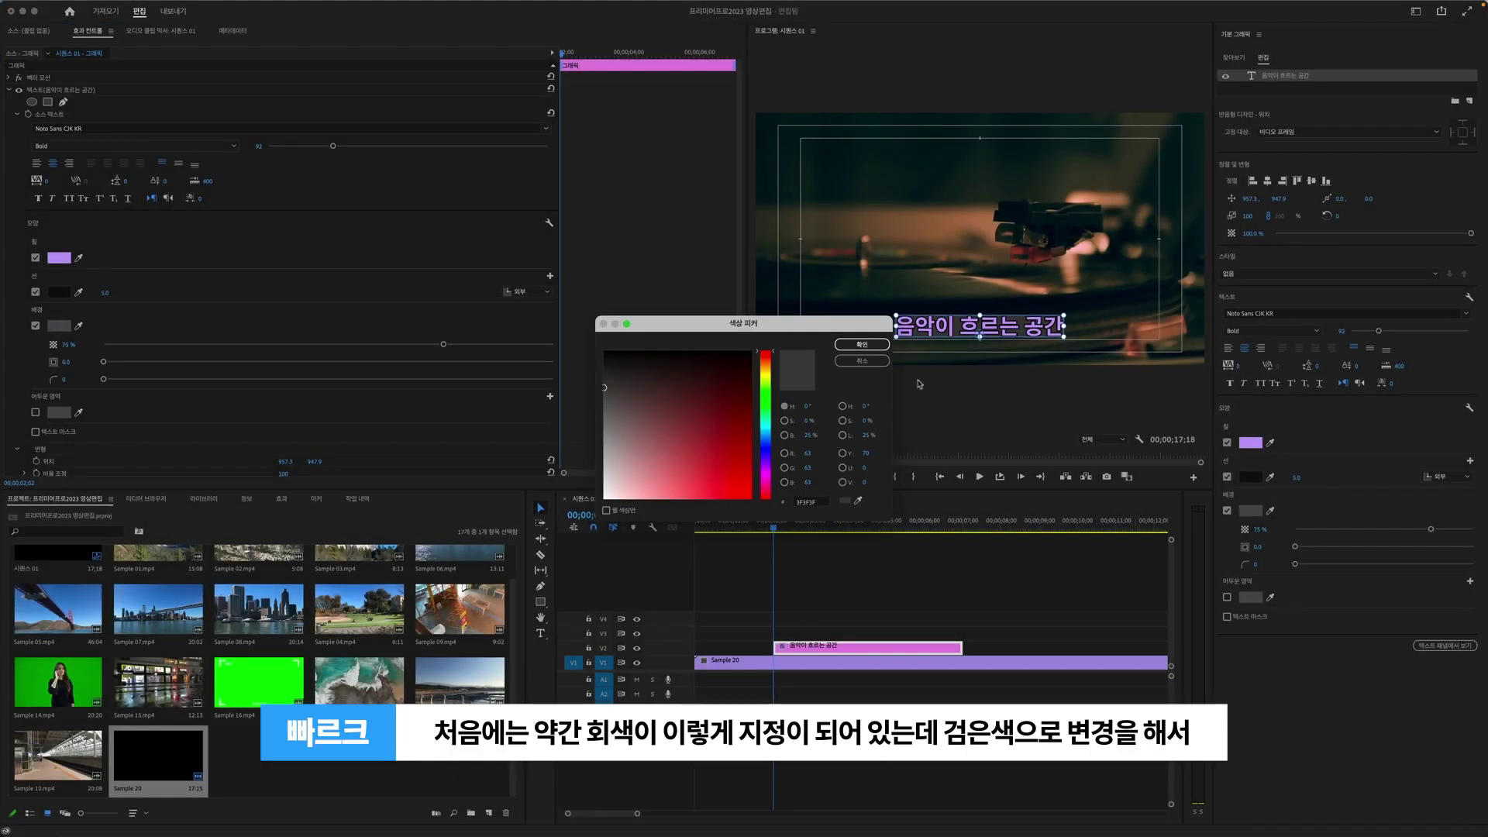
{"action": "left_click_drag", "start_coordinate": [620, 365], "coordinate": [593, 344]}
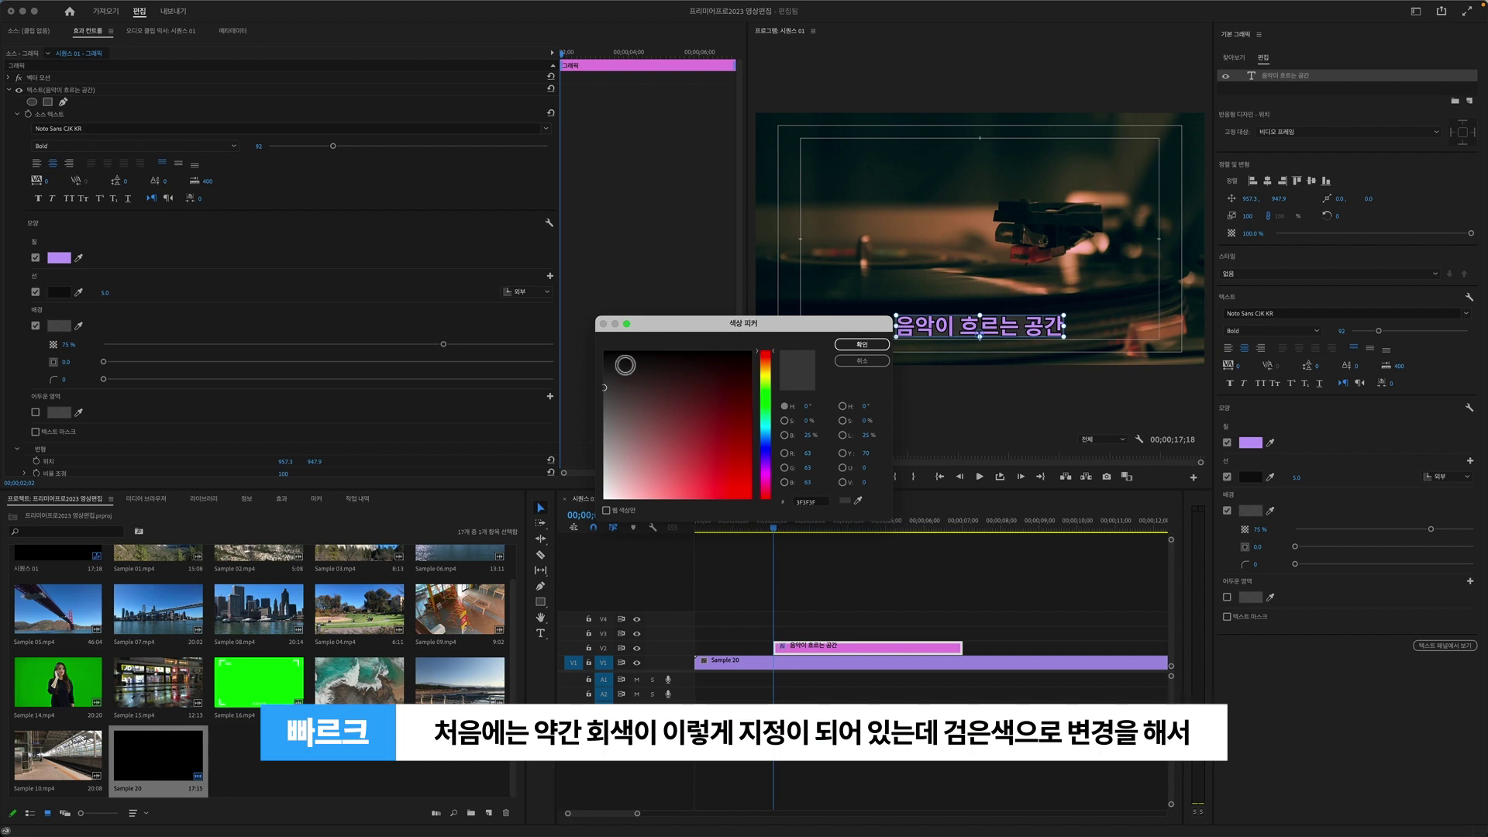
{"action": "left_click", "coordinate": [862, 344]}
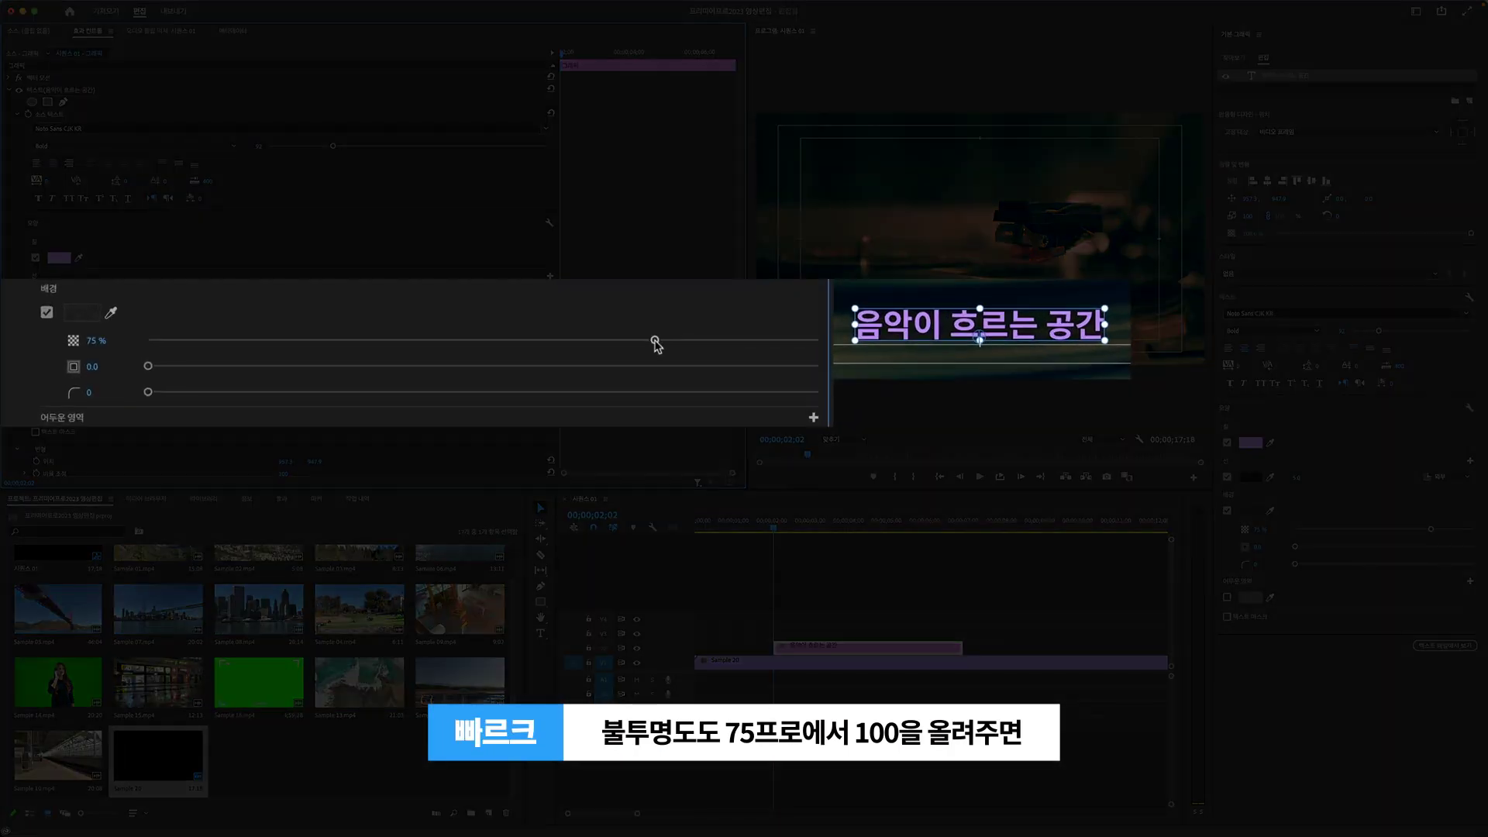
{"action": "left_click_drag", "start_coordinate": [655, 339], "coordinate": [833, 353]}
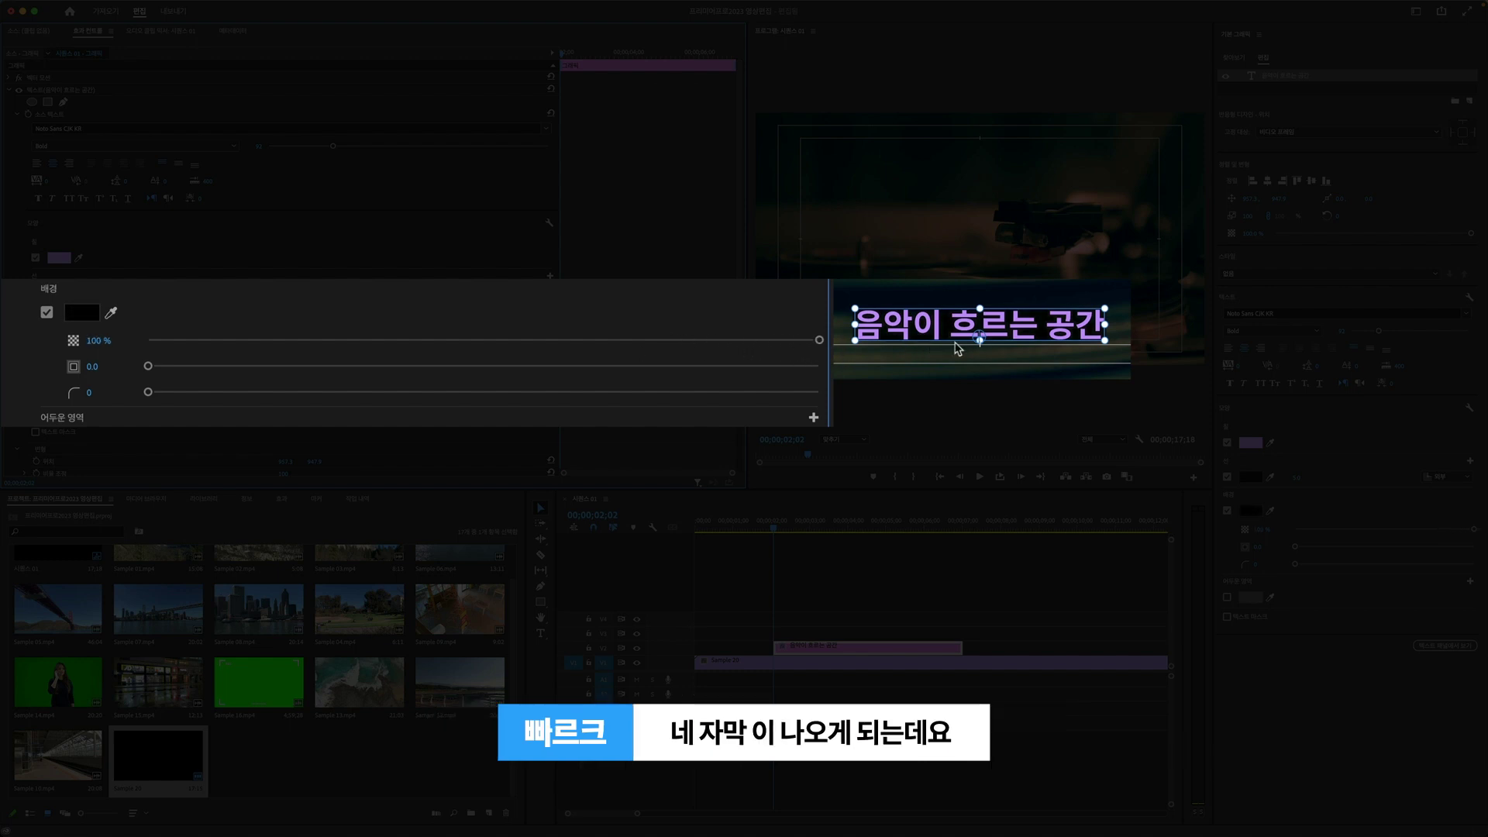
{"action": "left_click", "coordinate": [983, 341]}
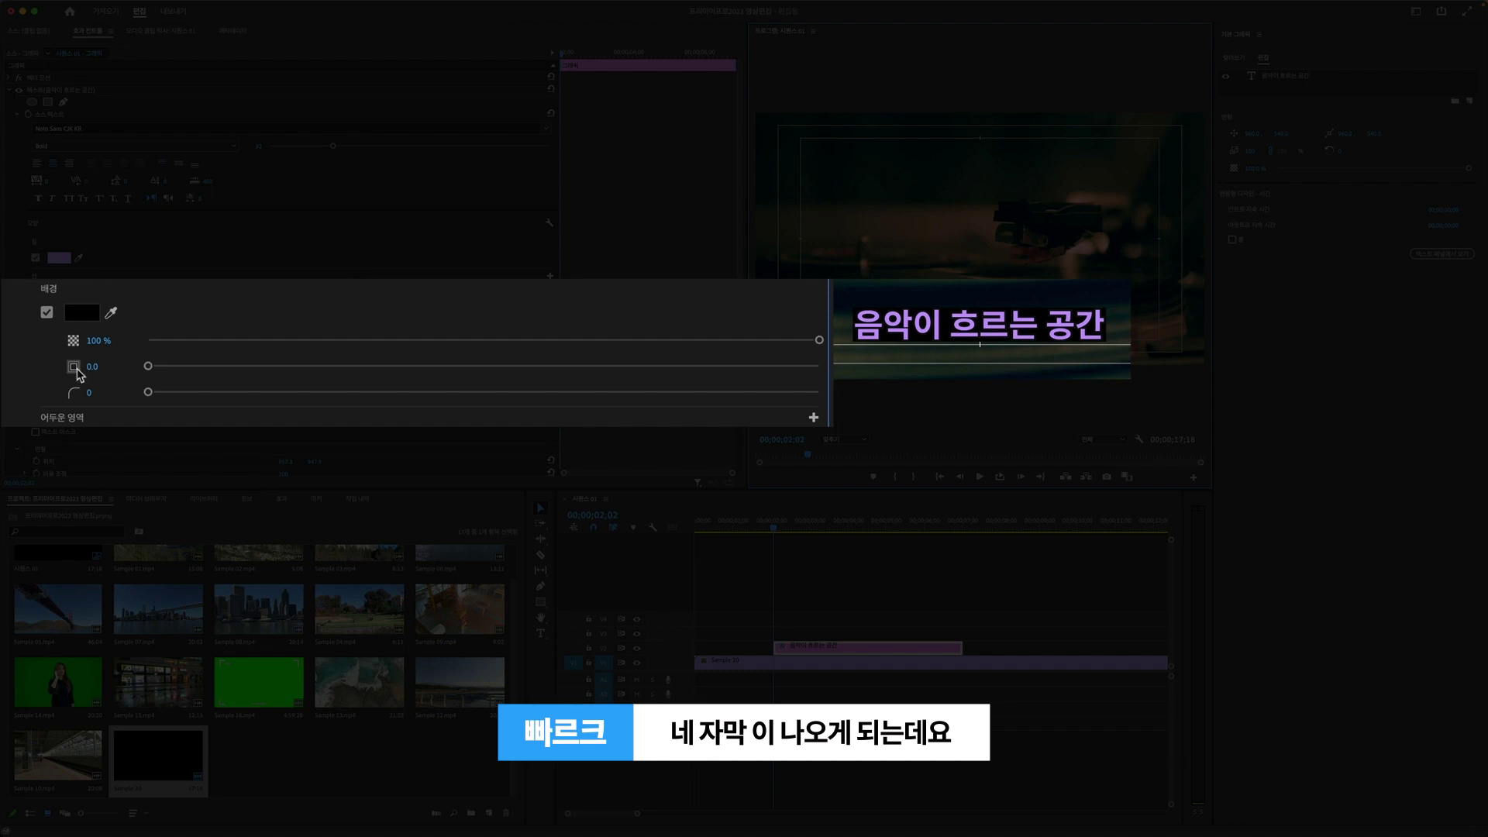
Set the background padding to 10 and corner rounding to 10
{"action": "left_click", "coordinate": [113, 363]}
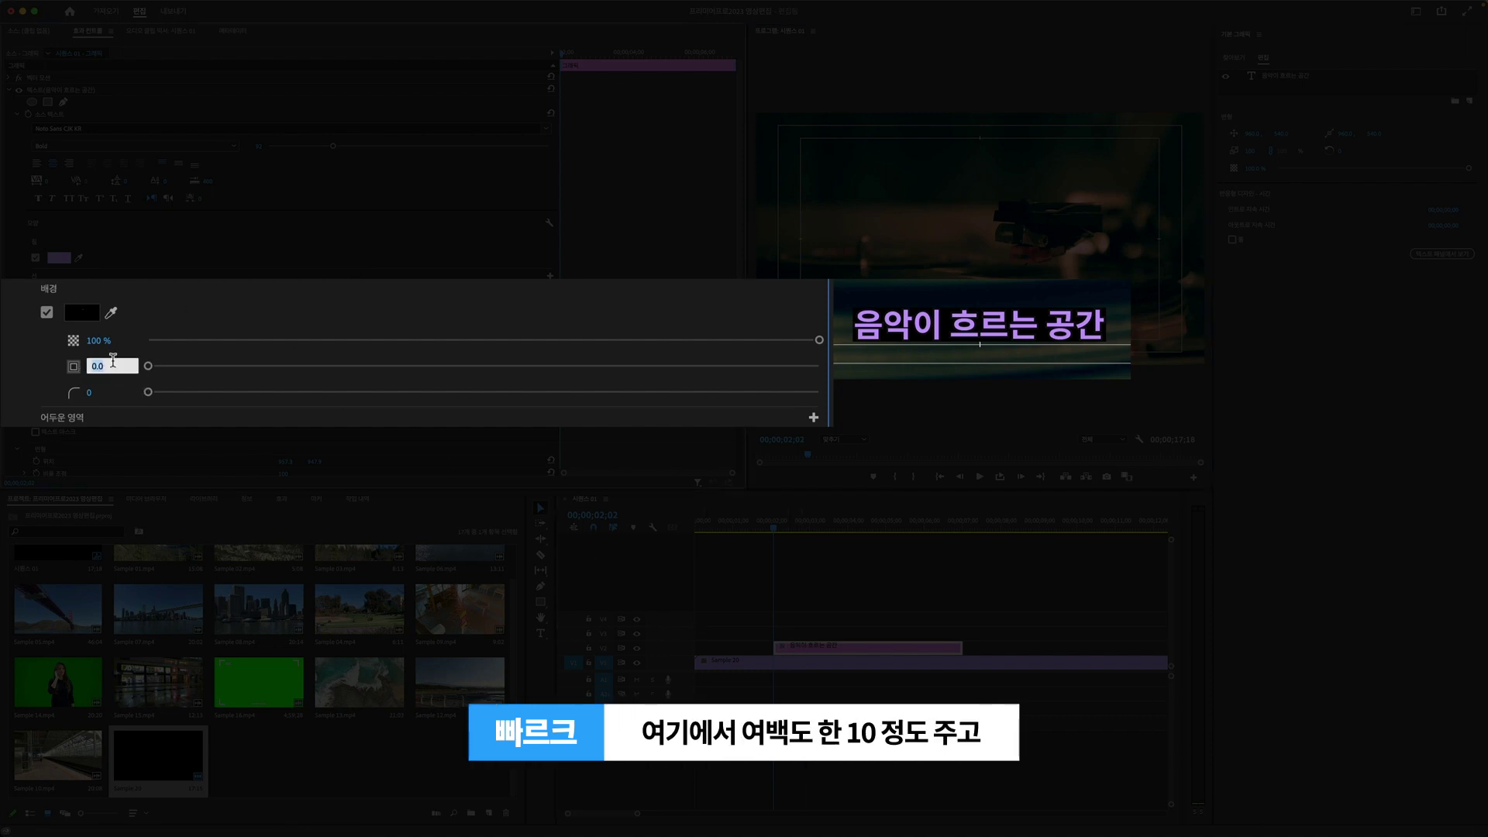
{"action": "type", "text": "10"}
{"action": "key", "text": "Return"}
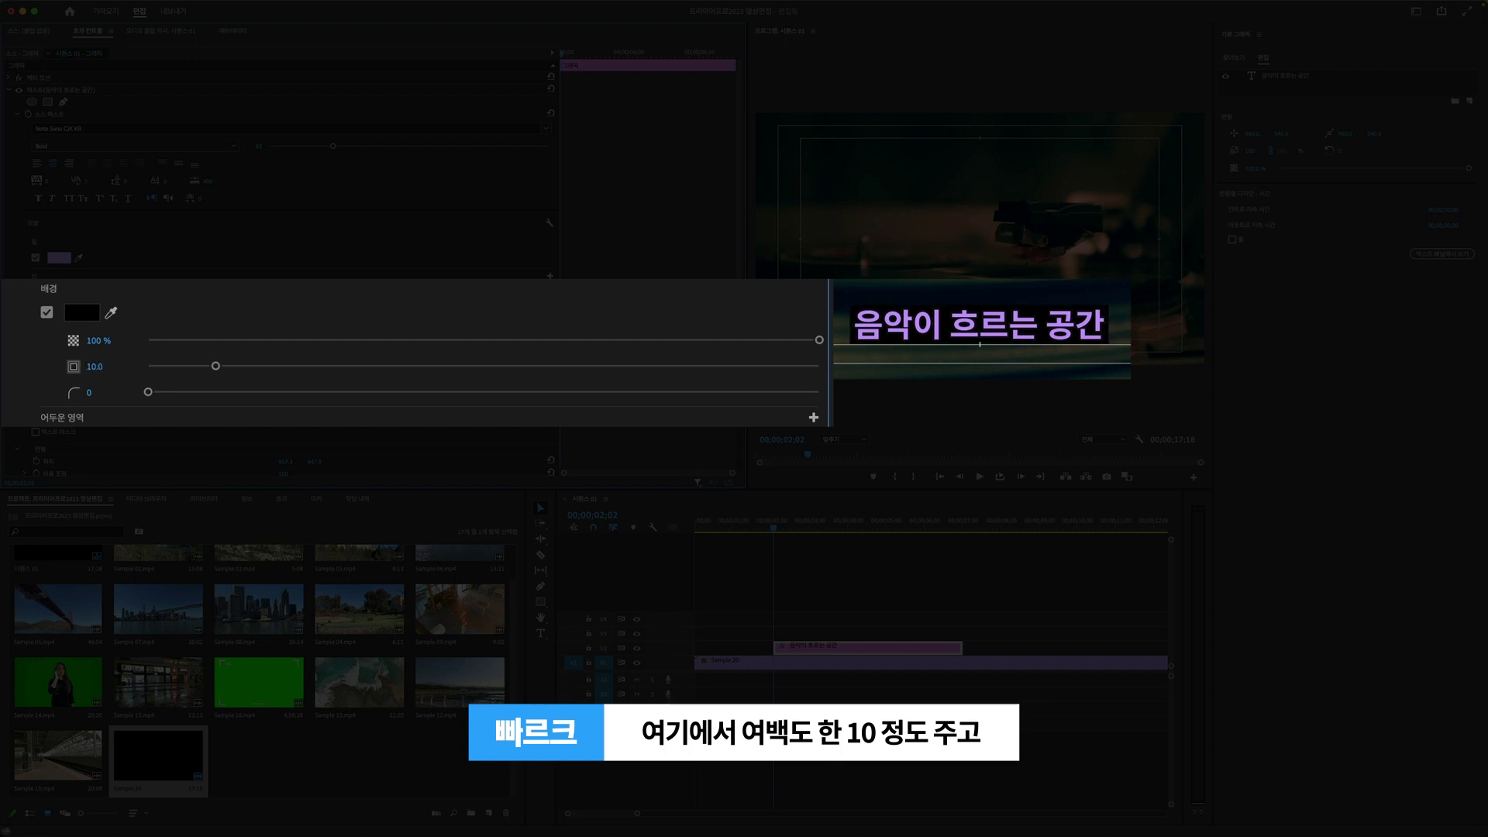
{"action": "left_click", "coordinate": [90, 393]}
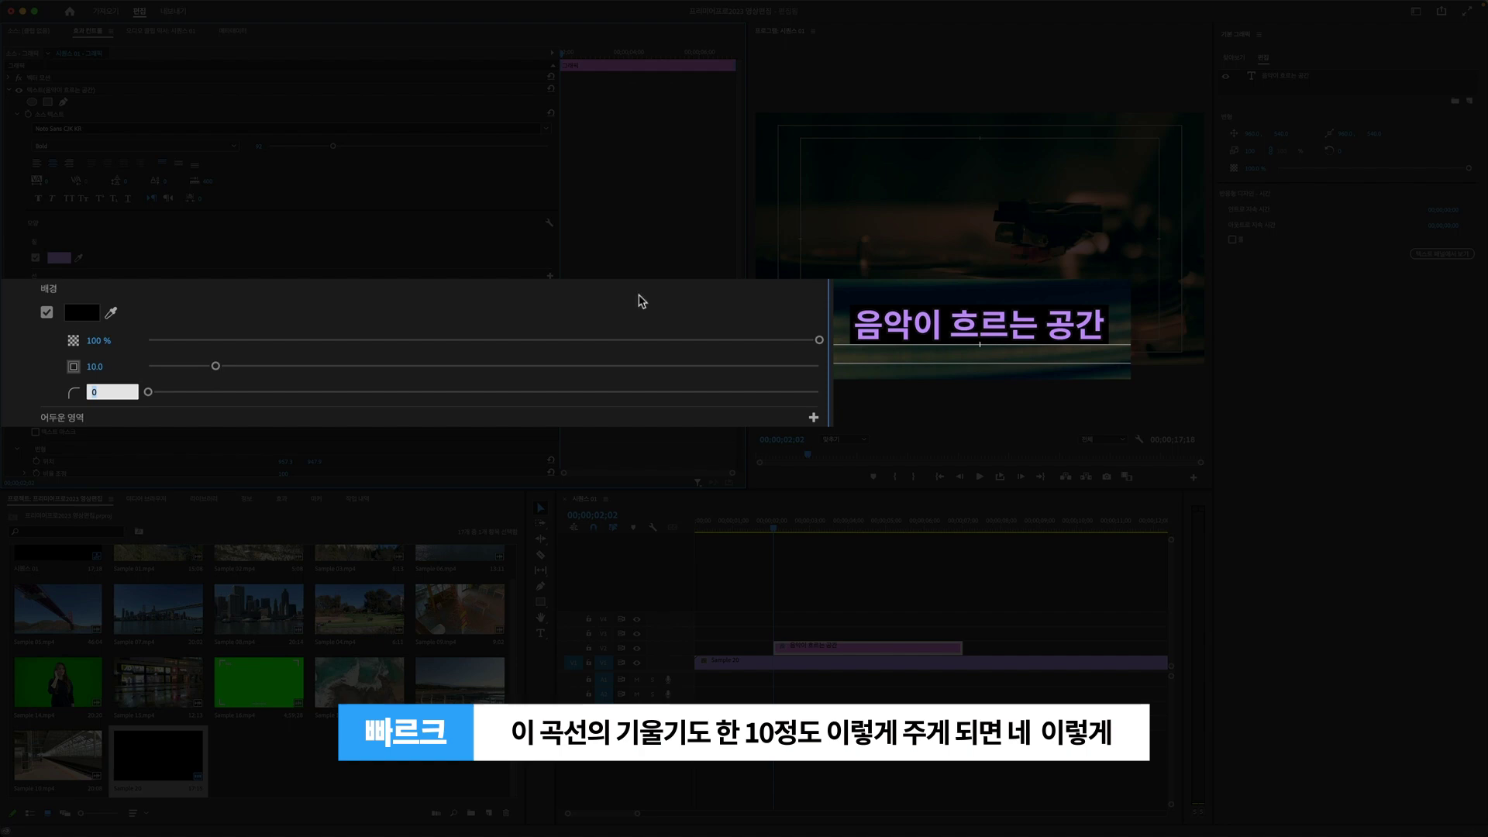
{"action": "type", "text": "10"}
{"action": "key", "text": "Return"}
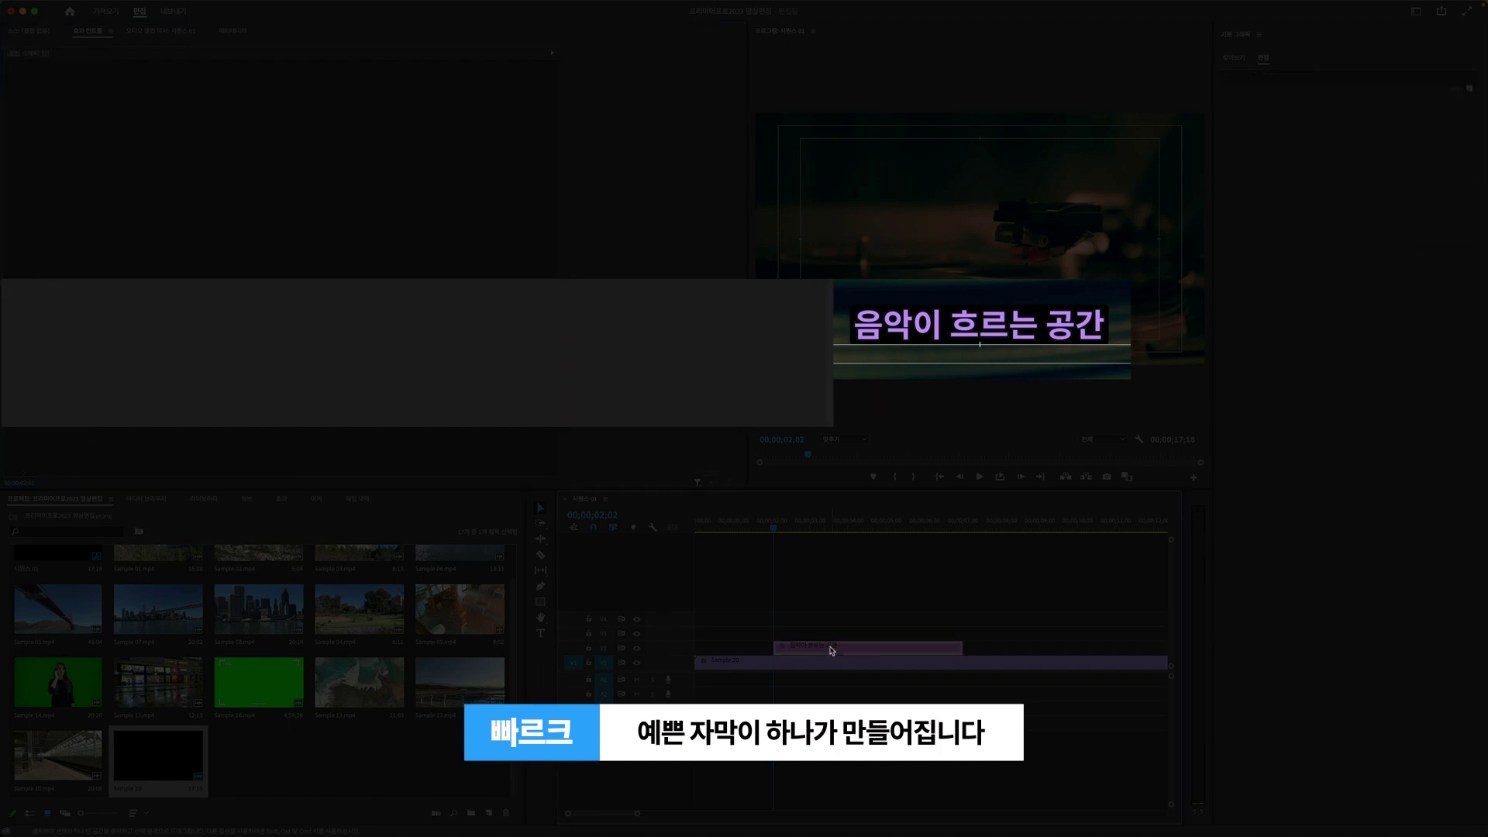
Shrink the subtitle text to font size 50
{"action": "left_click", "coordinate": [969, 338]}
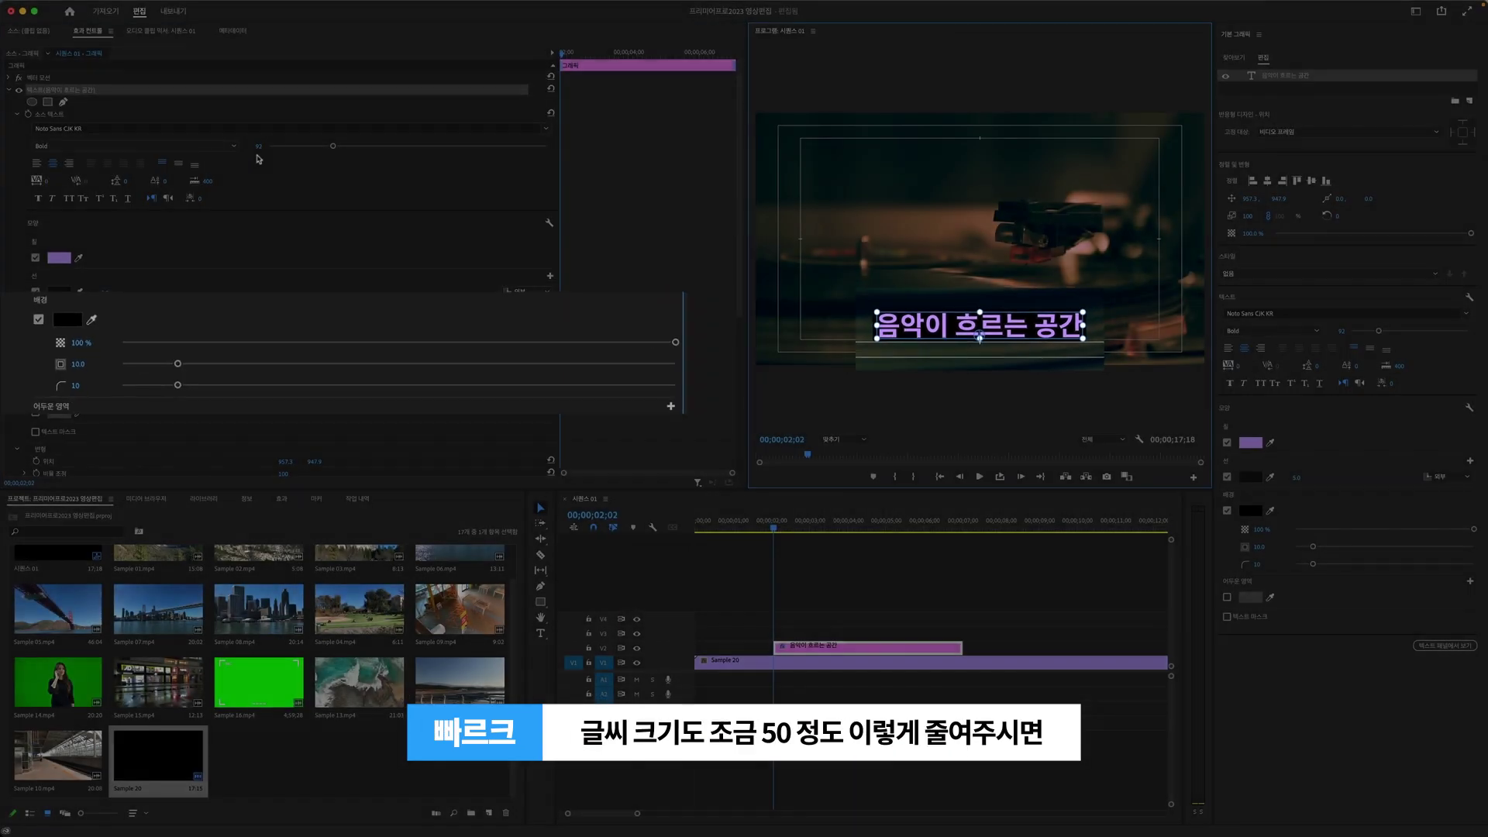
{"action": "left_click", "coordinate": [258, 146]}
{"action": "type", "text": "50"}
{"action": "key", "text": "Return"}
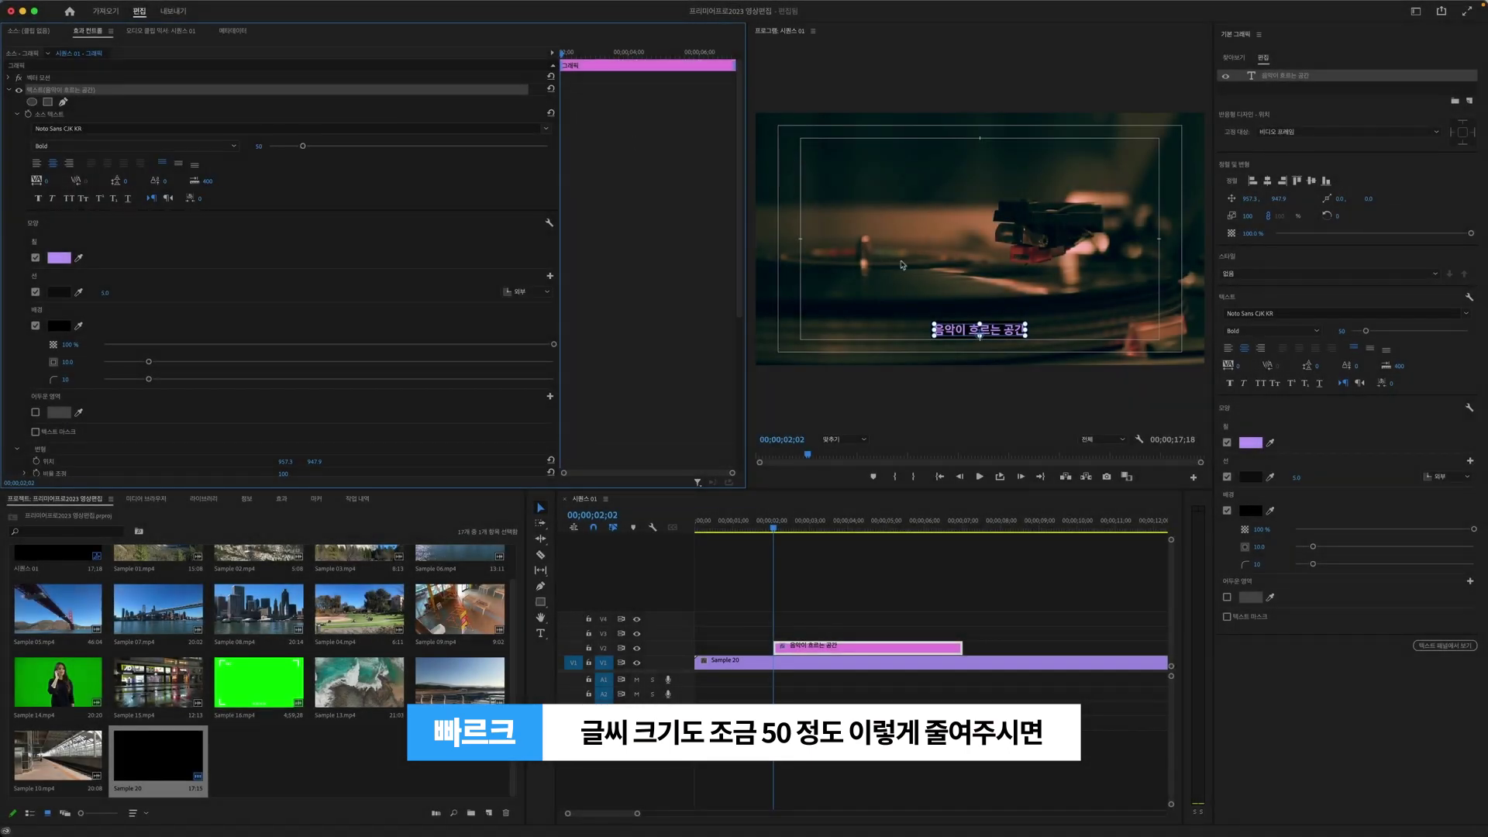
{"action": "left_click", "coordinate": [903, 265]}
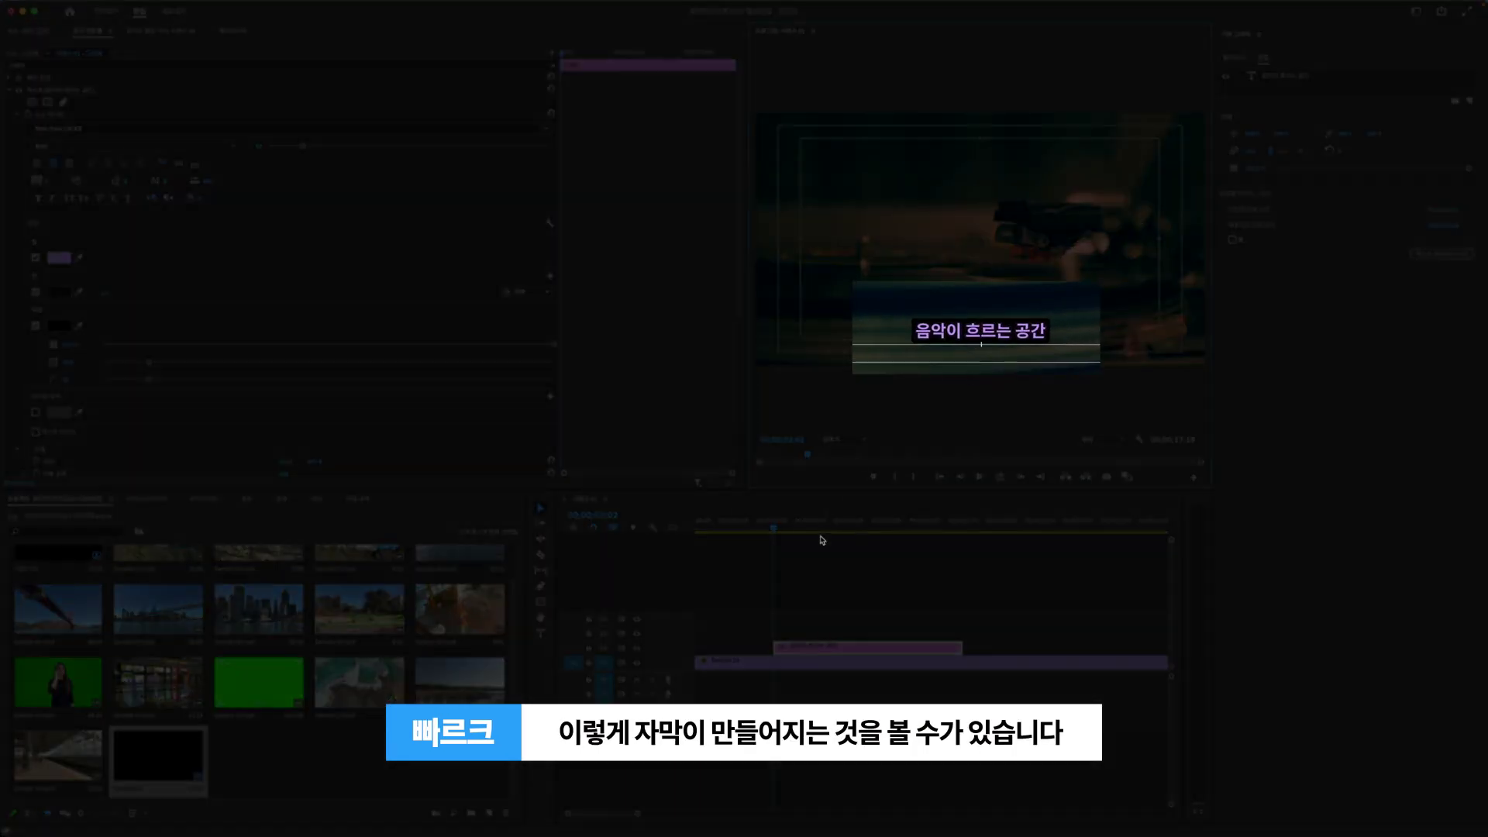
{"action": "scroll", "coordinate": [82, 352], "scroll_direction": "down", "scroll_amount": 5}
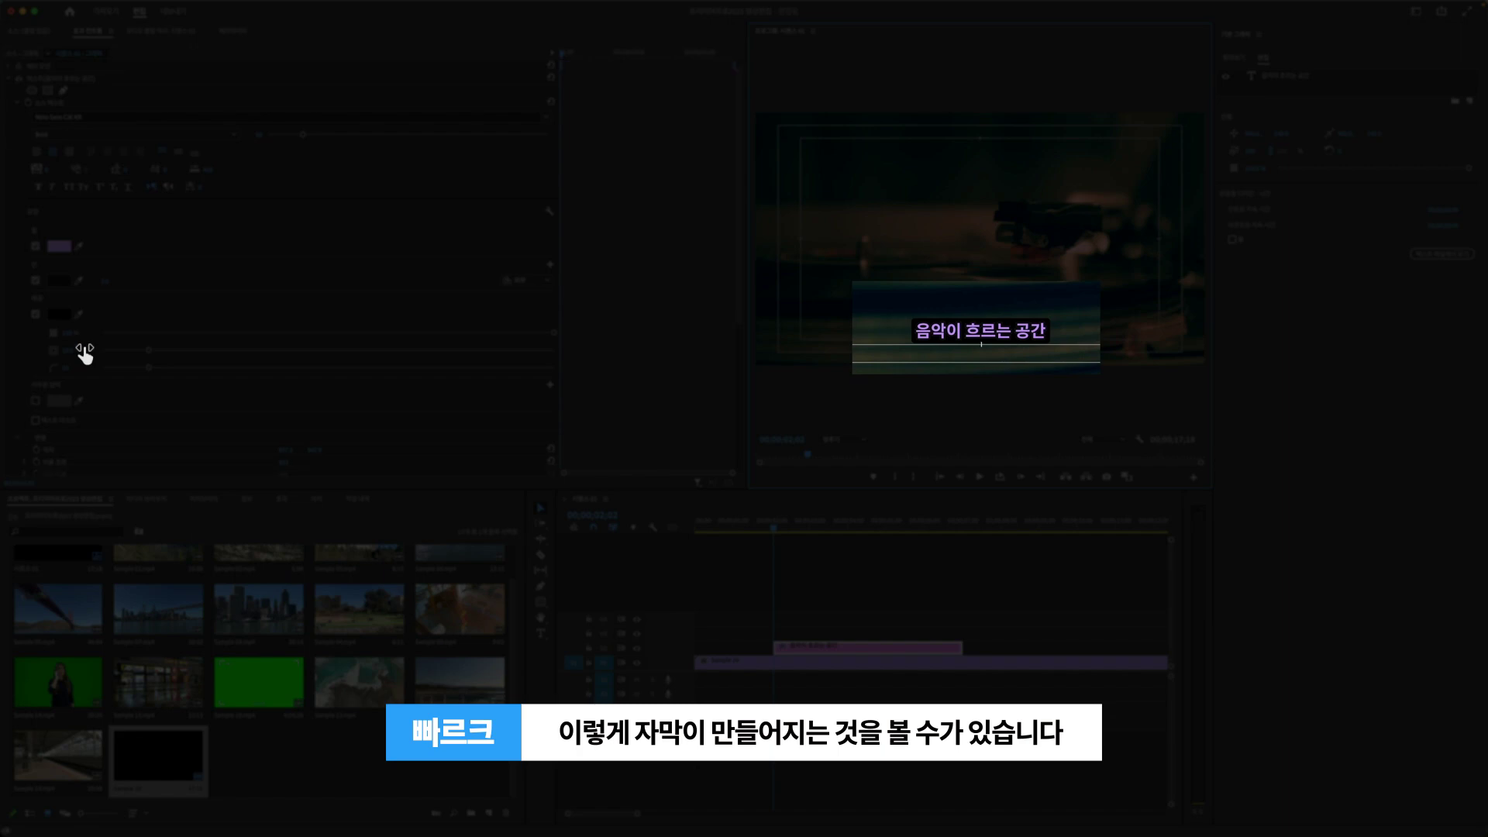
{"action": "scroll", "coordinate": [208, 239], "scroll_direction": "up", "scroll_amount": 4}
{"action": "scroll", "coordinate": [211, 239], "scroll_direction": "up", "scroll_amount": 1}
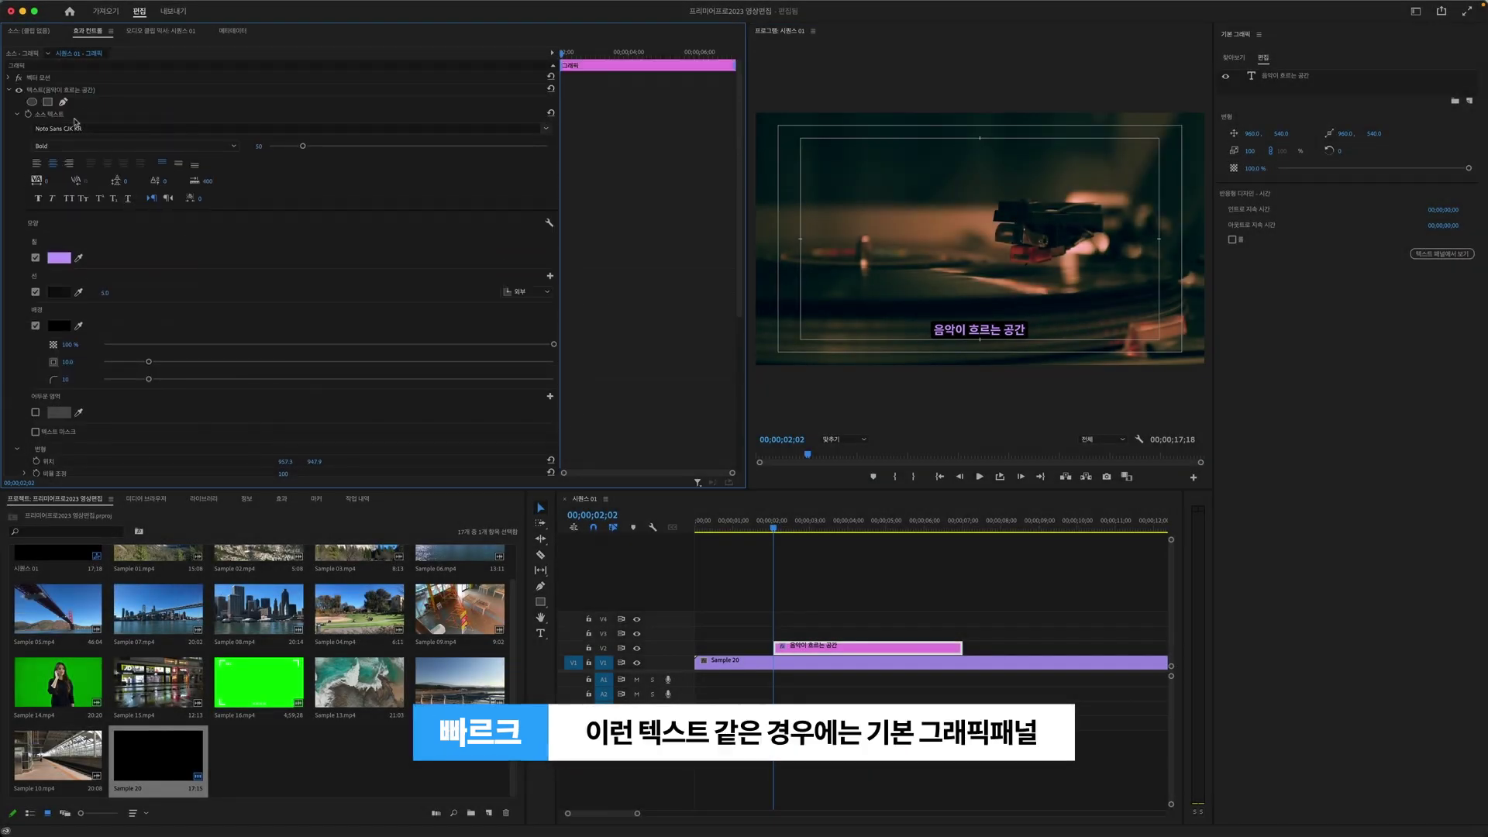
Show the Essential Graphics panel and centre the subtitle horizontally in the frame
{"action": "left_click", "coordinate": [49, 116]}
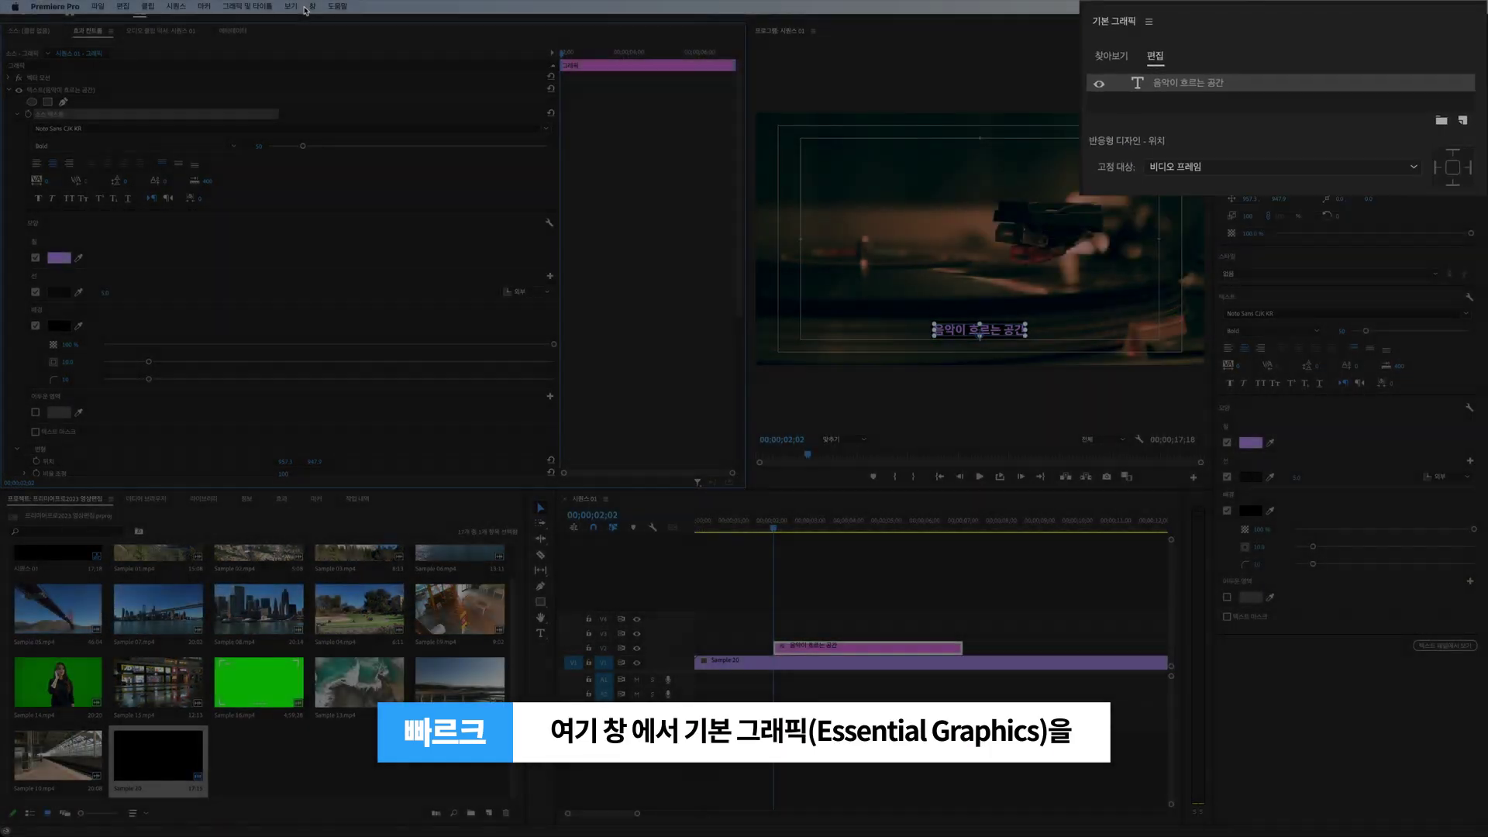
{"action": "left_click", "coordinate": [306, 6]}
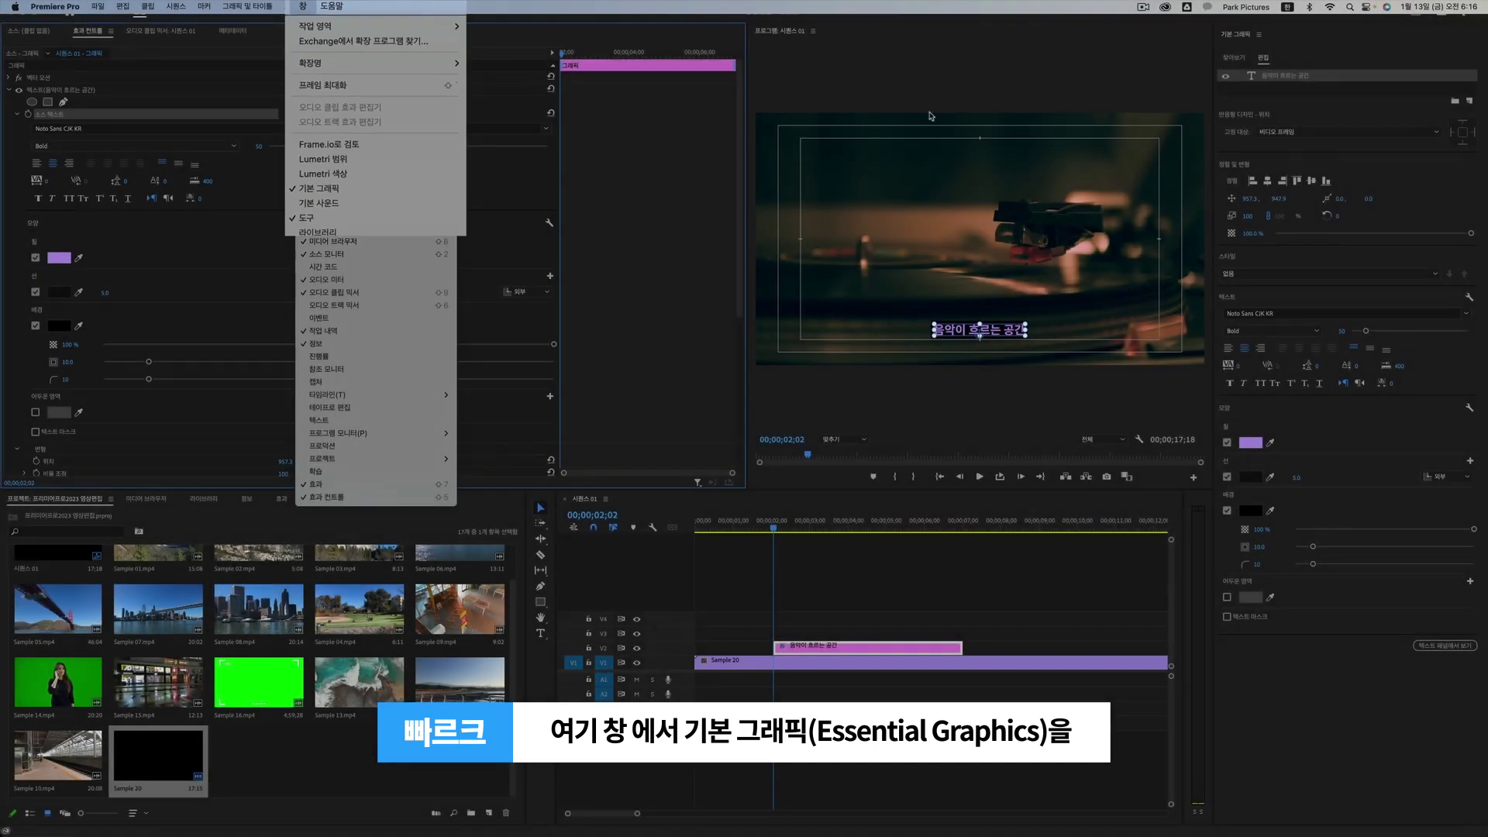
{"action": "left_click", "coordinate": [341, 357]}
{"action": "left_click", "coordinate": [1007, 334]}
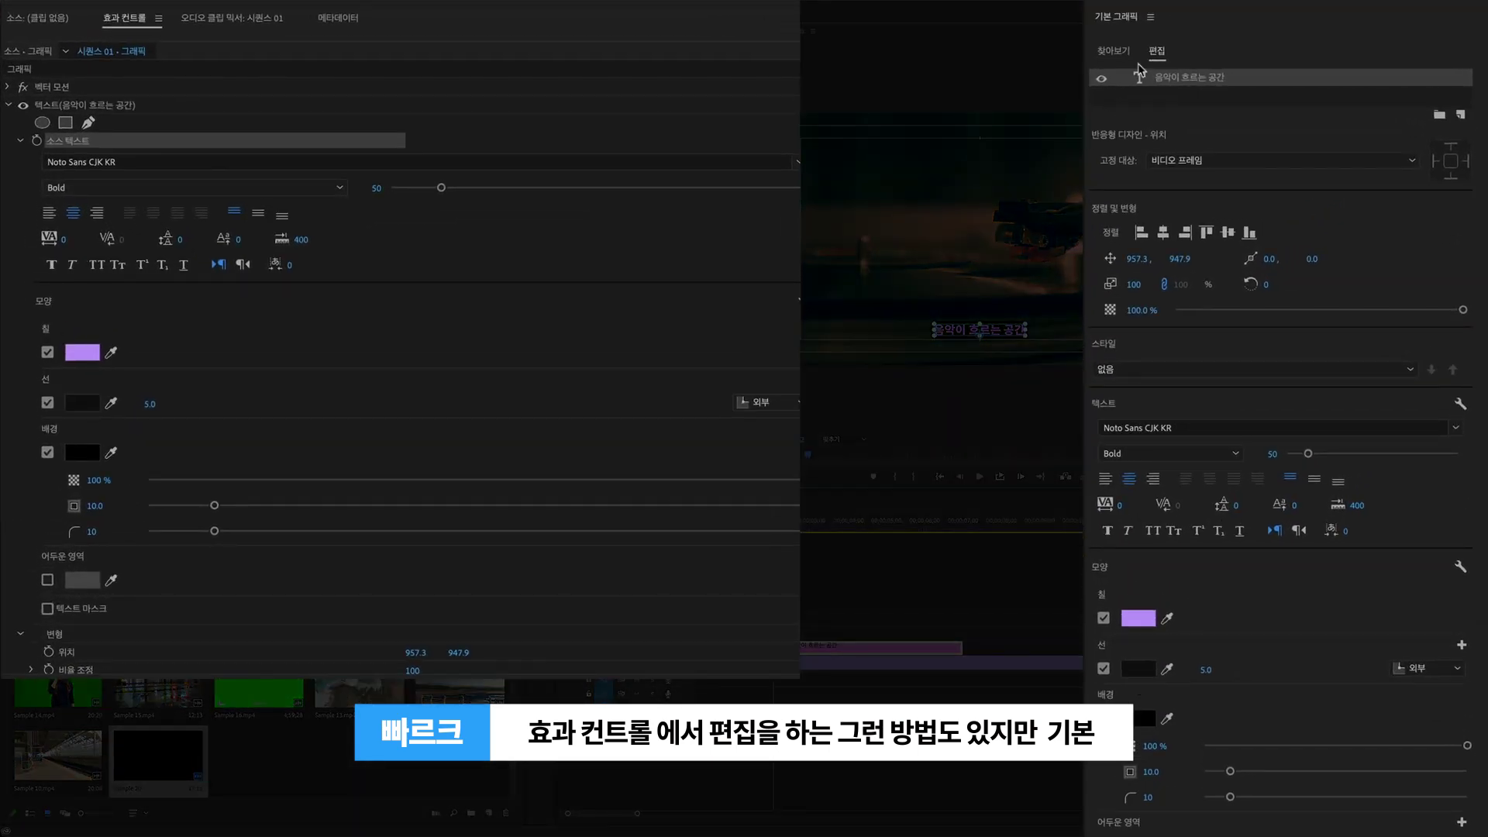
{"action": "left_click", "coordinate": [1164, 233]}
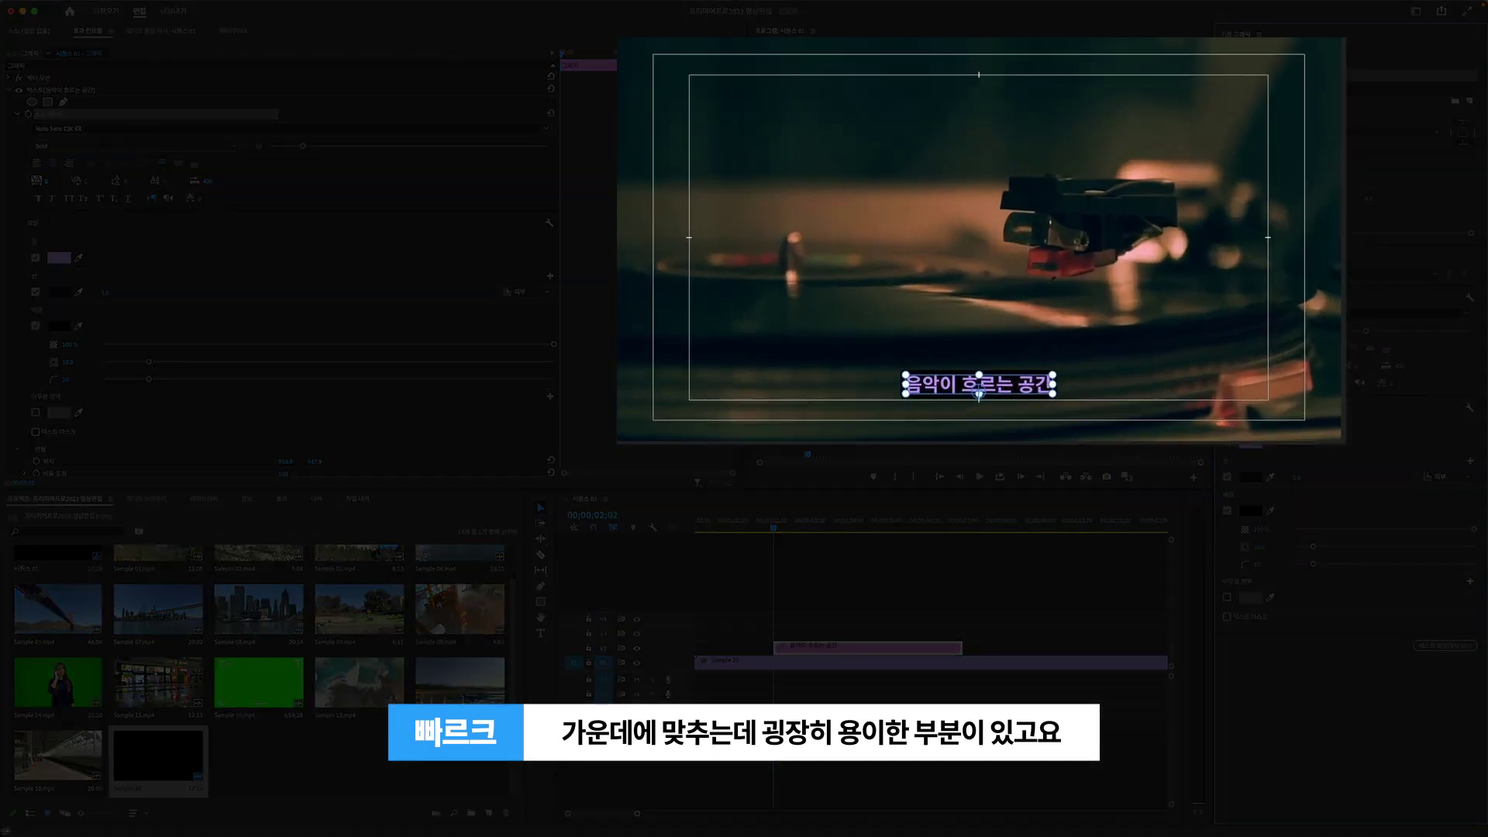
Change the subtitle fill from purple to a pale mint green
{"action": "left_click", "coordinate": [1466, 317]}
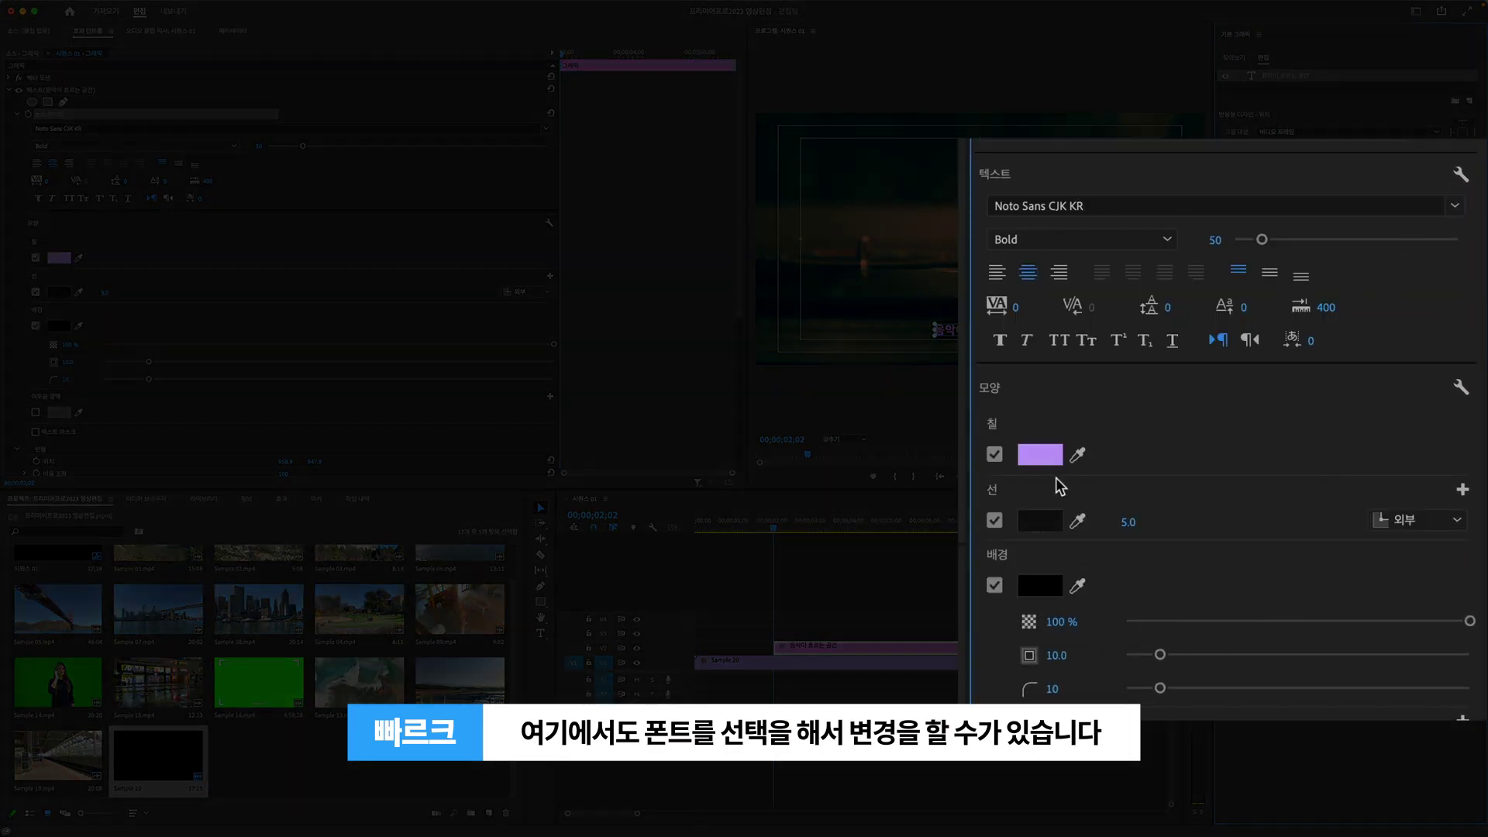
{"action": "left_click", "coordinate": [1046, 458]}
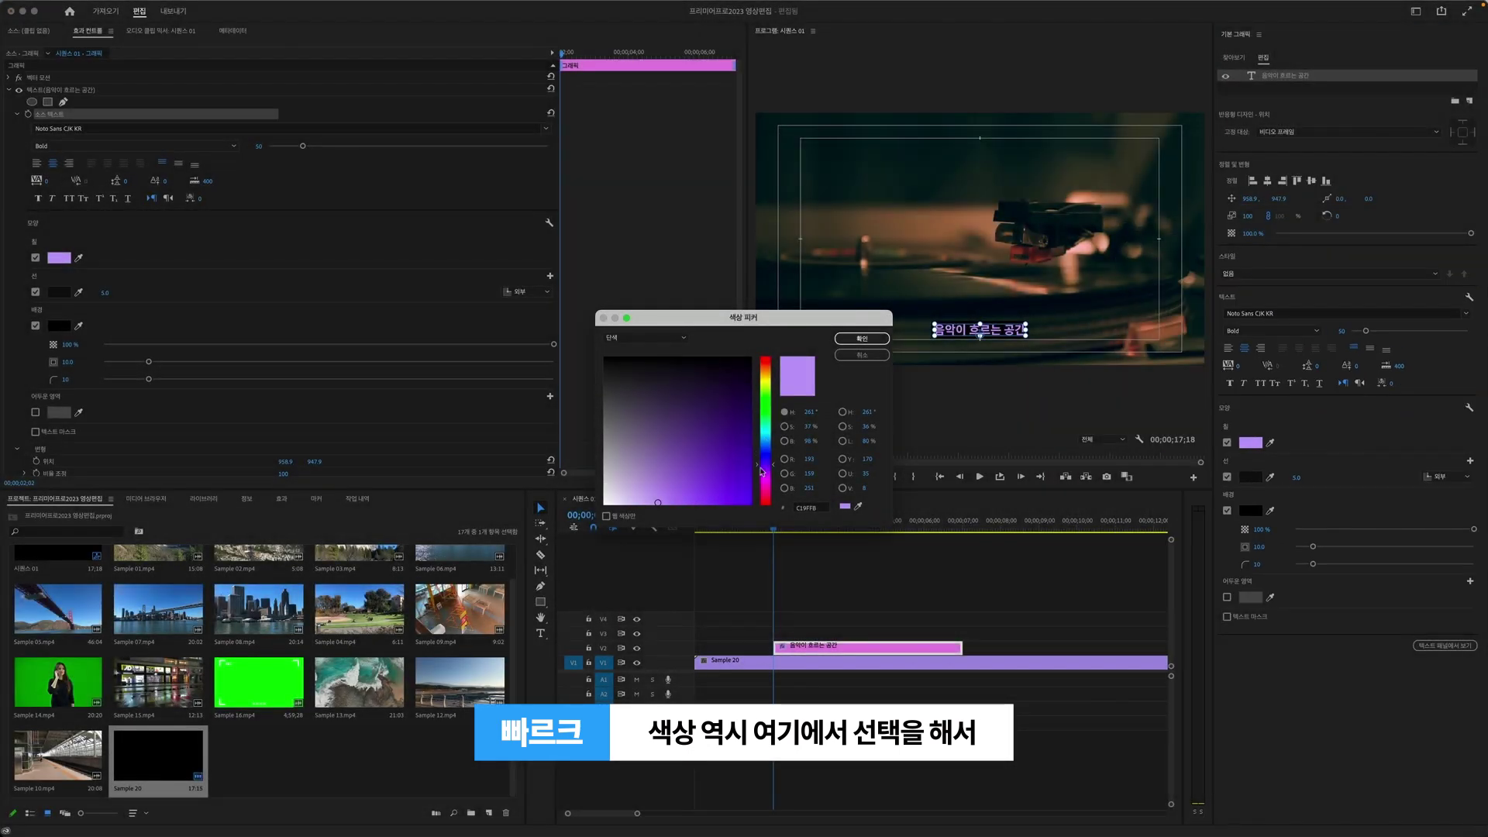
{"action": "left_click_drag", "start_coordinate": [760, 470], "coordinate": [766, 431]}
{"action": "left_click_drag", "start_coordinate": [657, 496], "coordinate": [646, 482]}
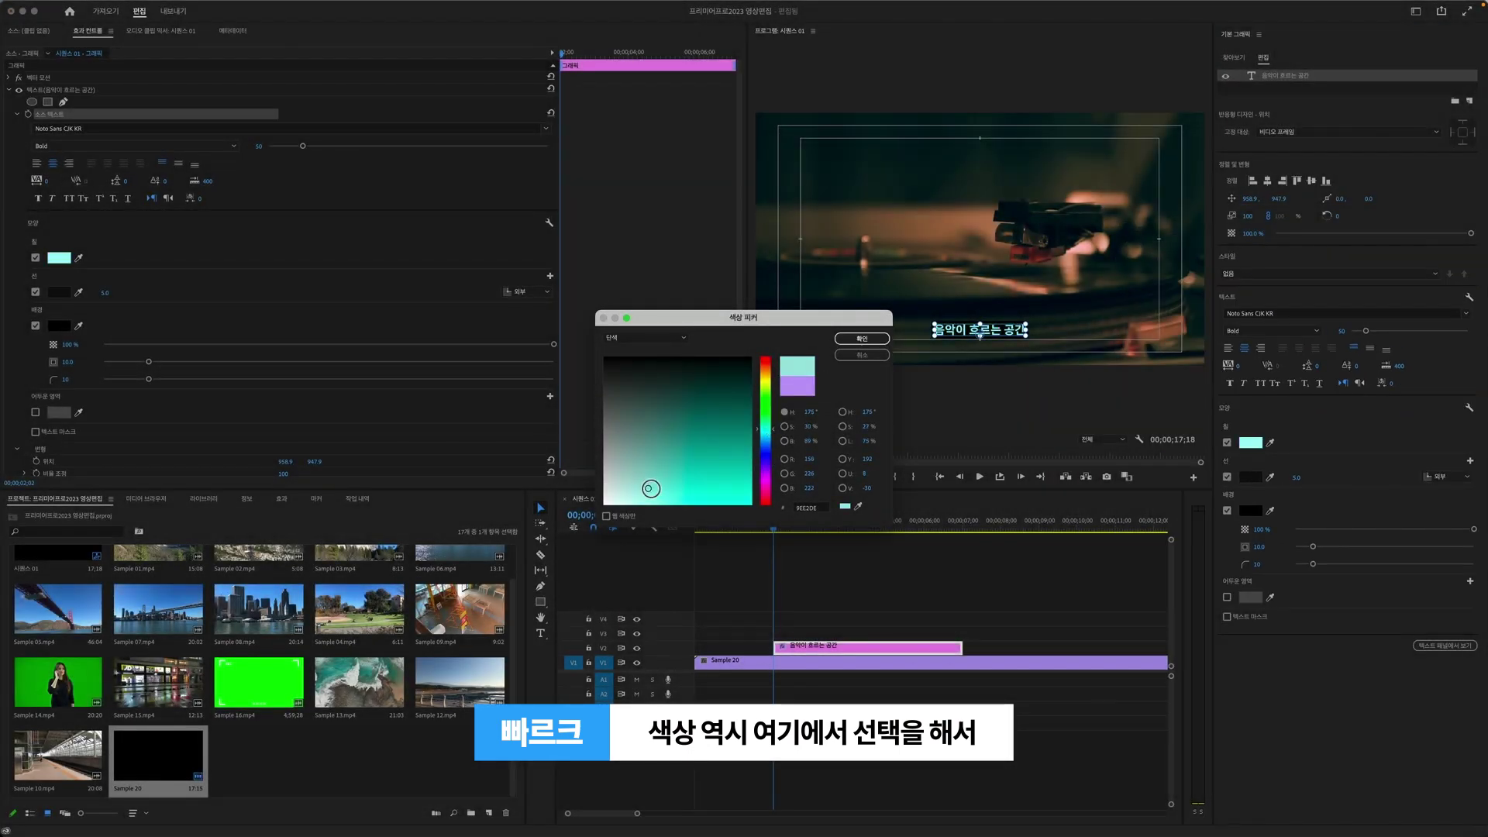
{"action": "left_click", "coordinate": [862, 339]}
{"action": "left_click", "coordinate": [987, 290]}
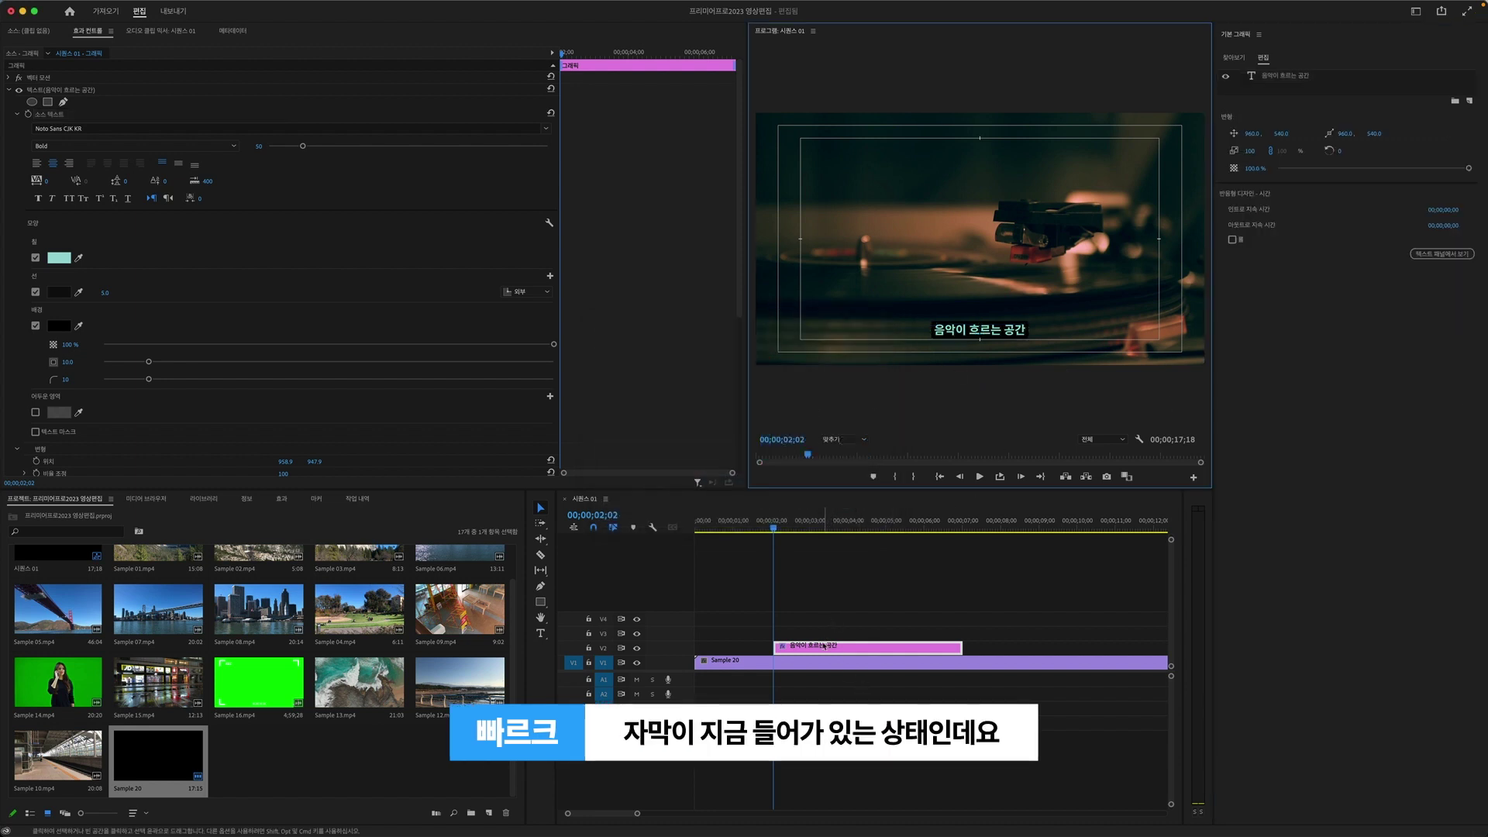
Play and scrub through the subtitle's time range to review where it ends
{"action": "left_click", "coordinate": [832, 530]}
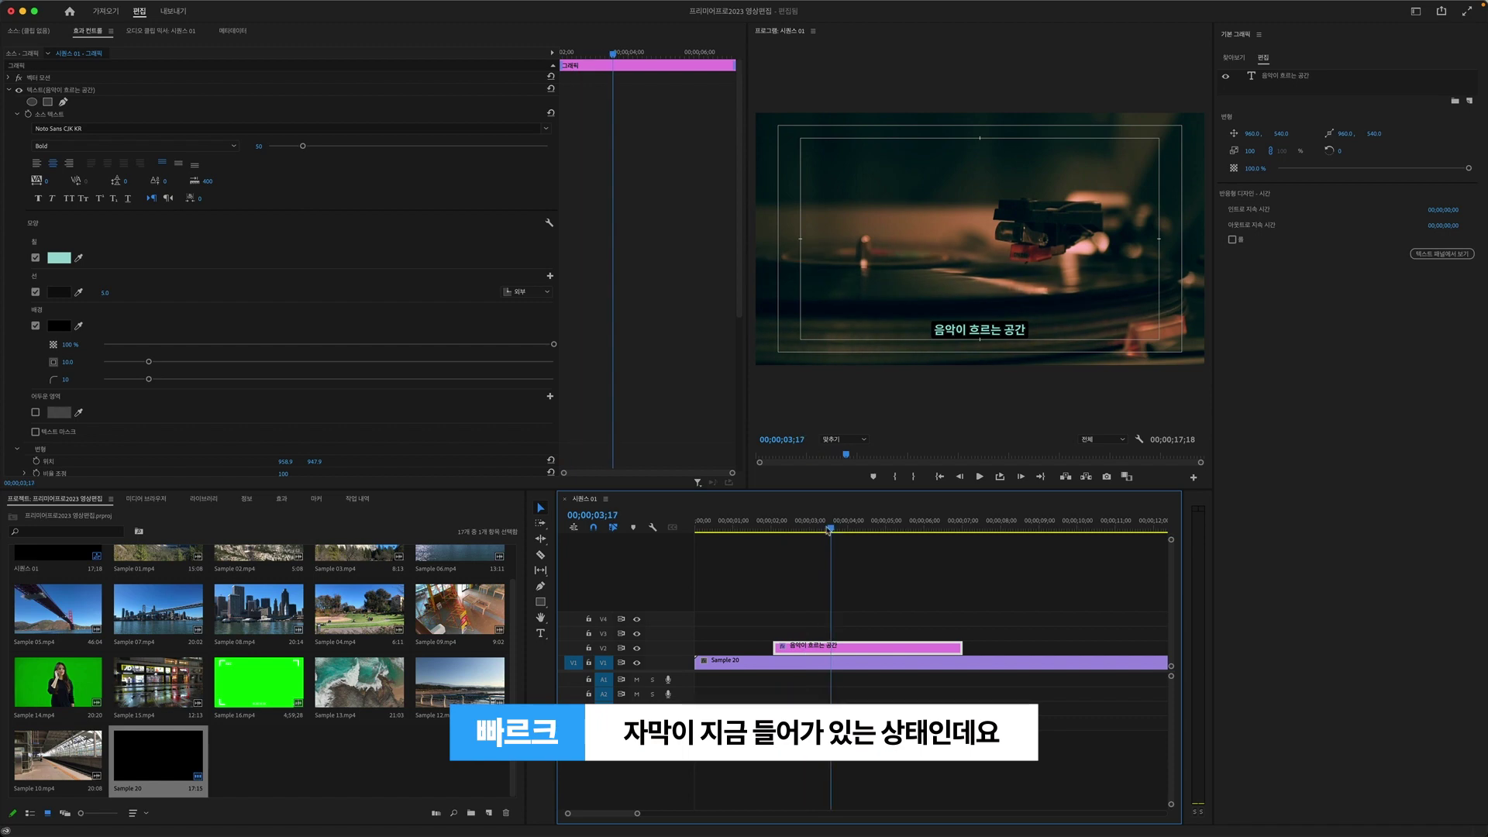
{"action": "left_click", "coordinate": [768, 525]}
{"action": "key", "text": "space"}
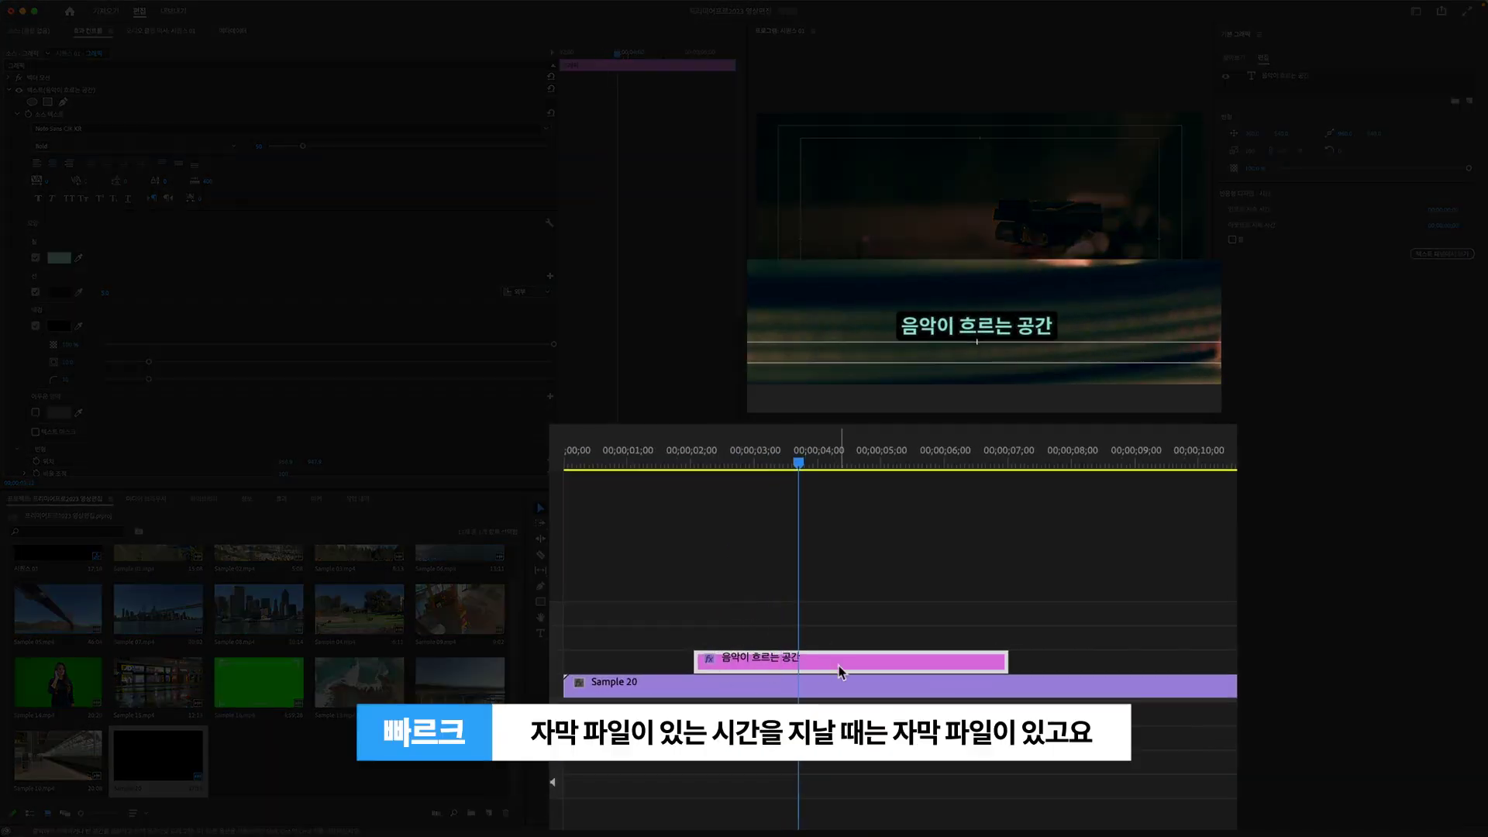
{"action": "left_click_drag", "start_coordinate": [843, 459], "coordinate": [974, 471]}
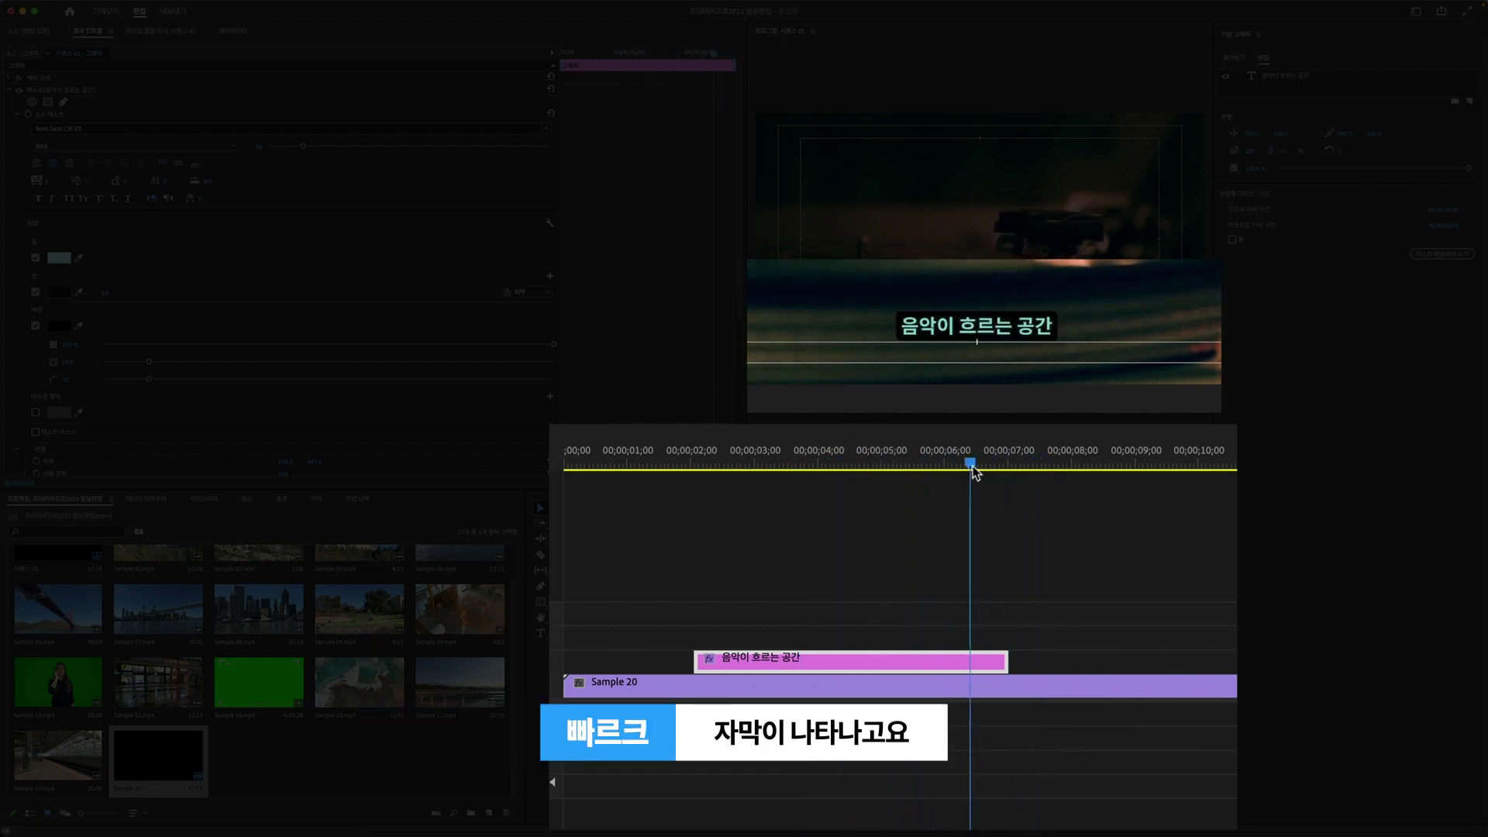
{"action": "mouse_move", "coordinate": [1036, 465]}
{"action": "left_mouse_down"}
{"action": "mouse_move", "coordinate": [1123, 457]}
{"action": "mouse_move", "coordinate": [946, 462]}
{"action": "left_mouse_up"}
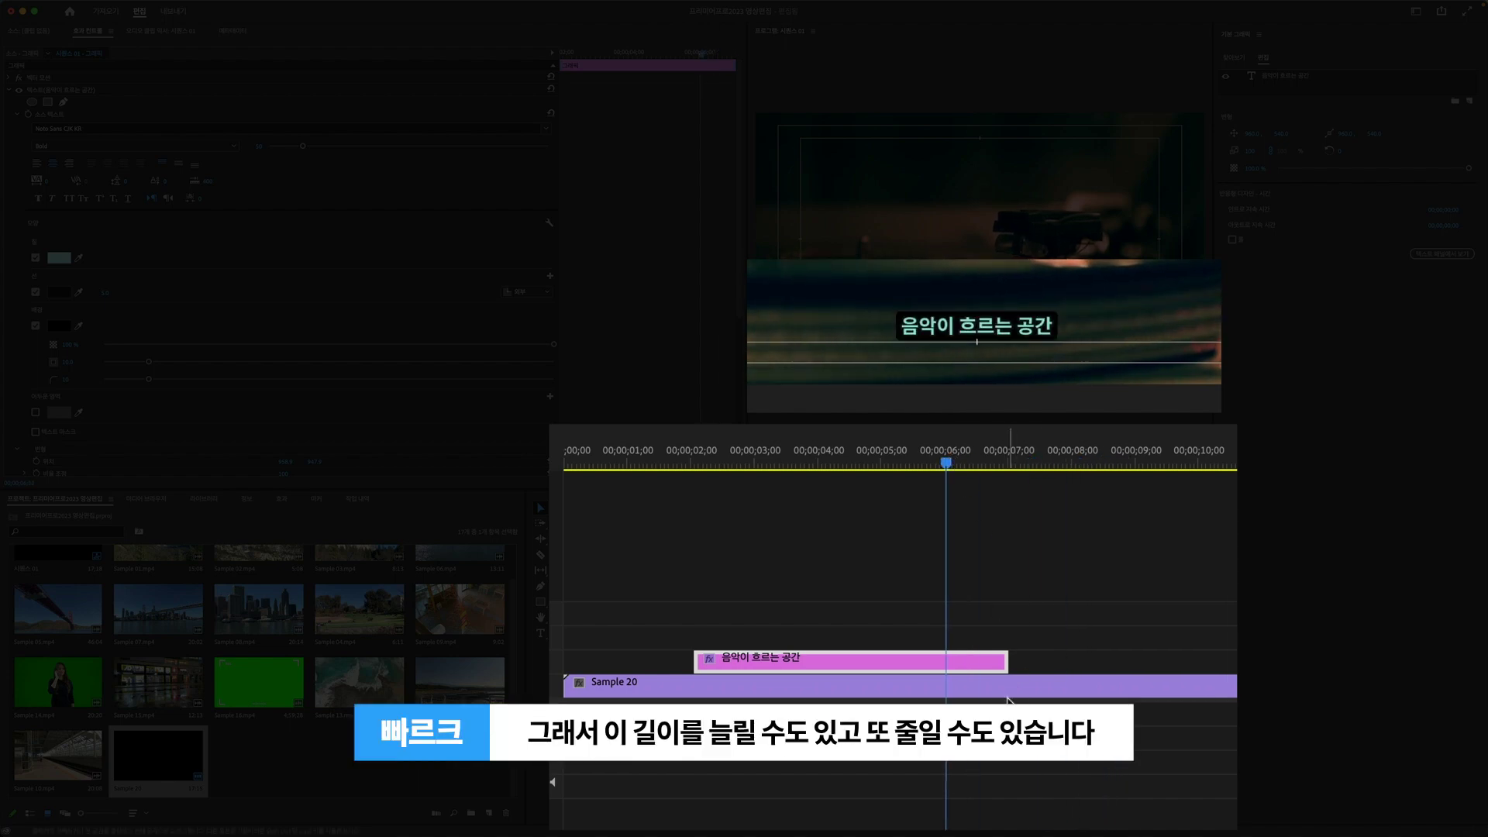
Trim the subtitle clip and set its Speed/Duration to exactly 4 seconds
{"action": "left_click_drag", "start_coordinate": [1015, 672], "coordinate": [1068, 673]}
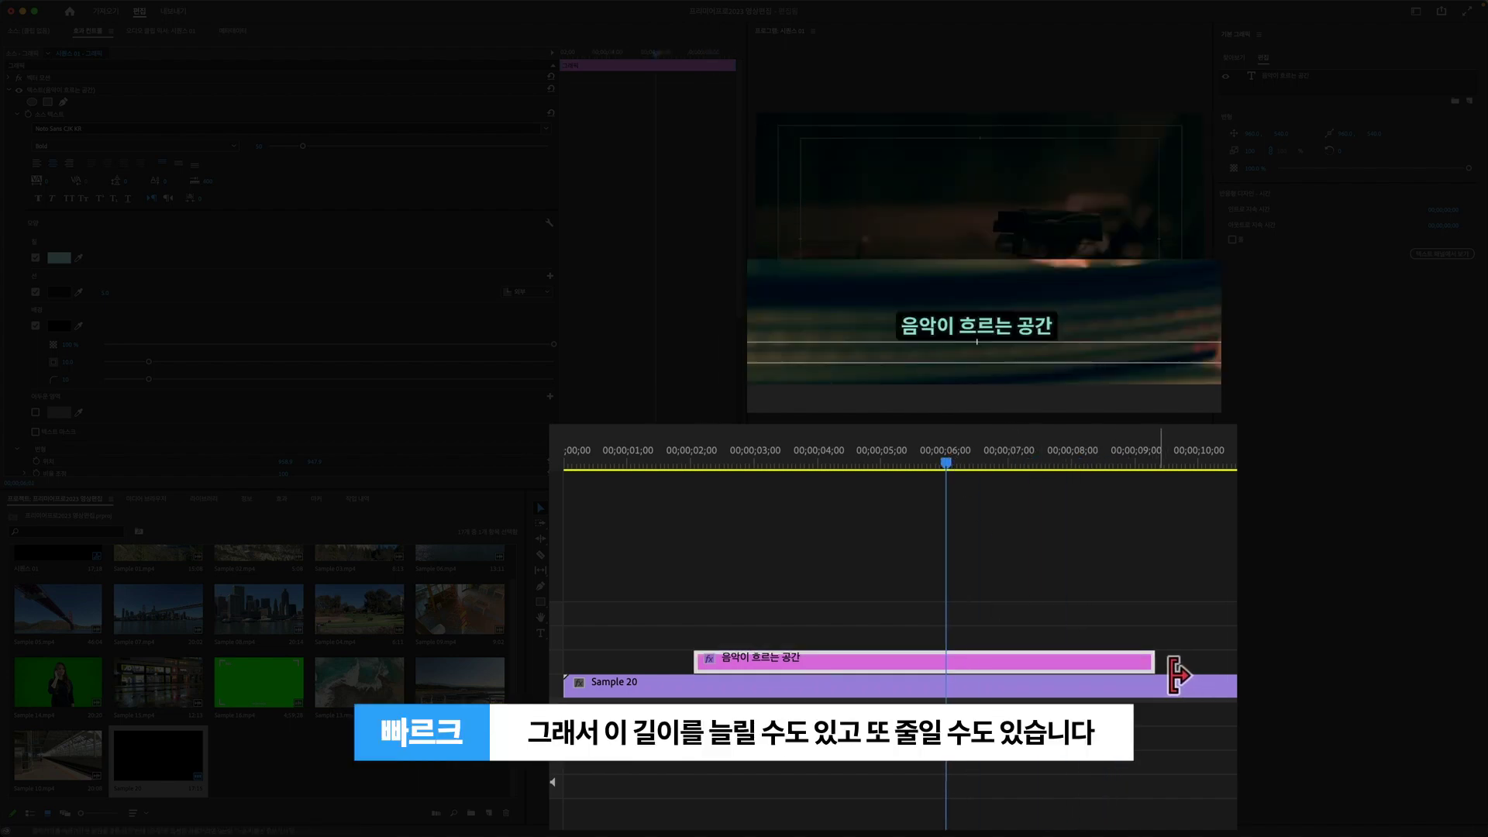
{"action": "left_click_drag", "start_coordinate": [1067, 673], "coordinate": [878, 673]}
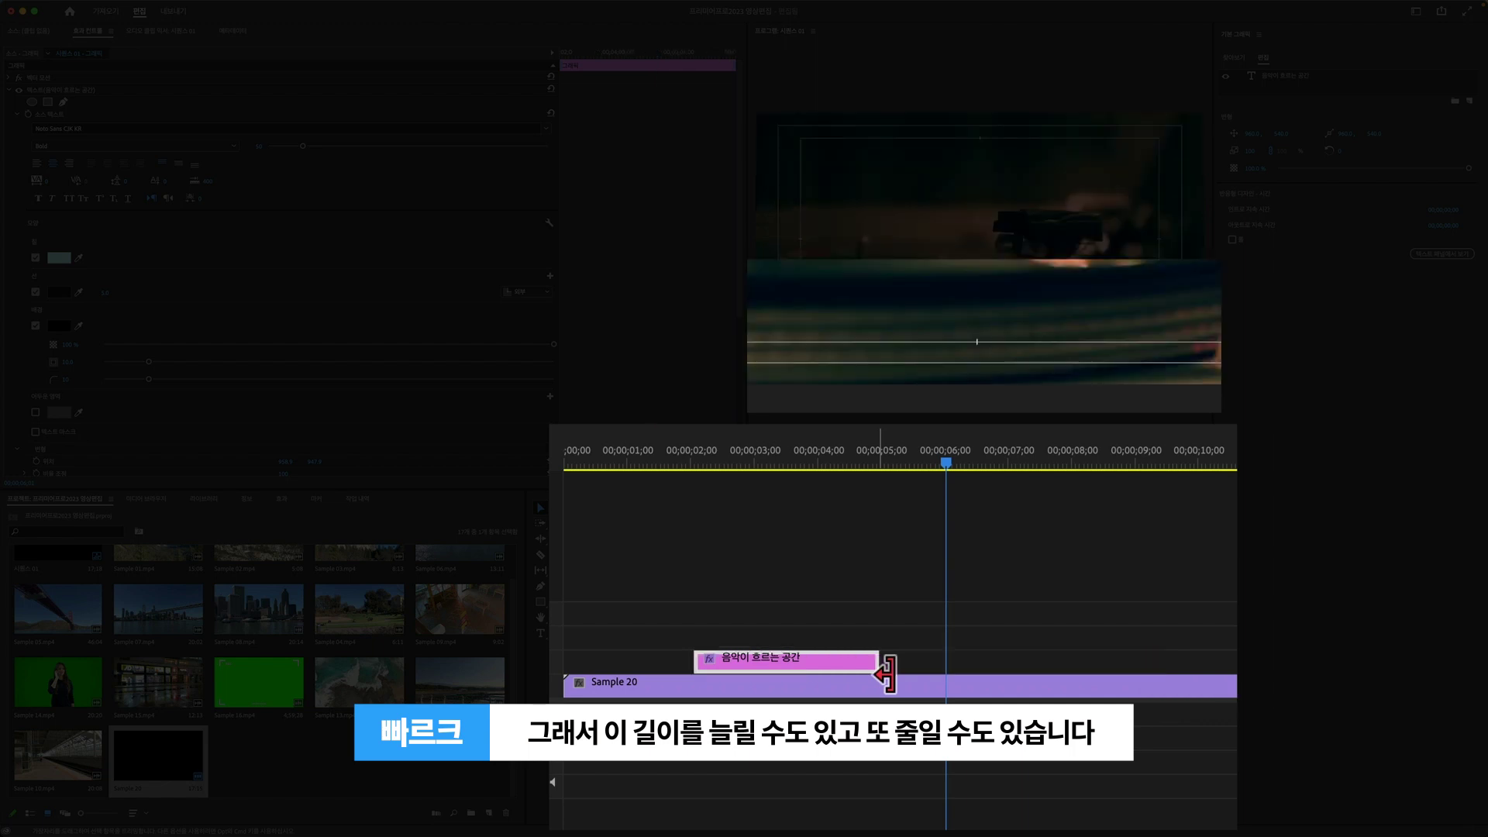
{"action": "right_click", "coordinate": [830, 667]}
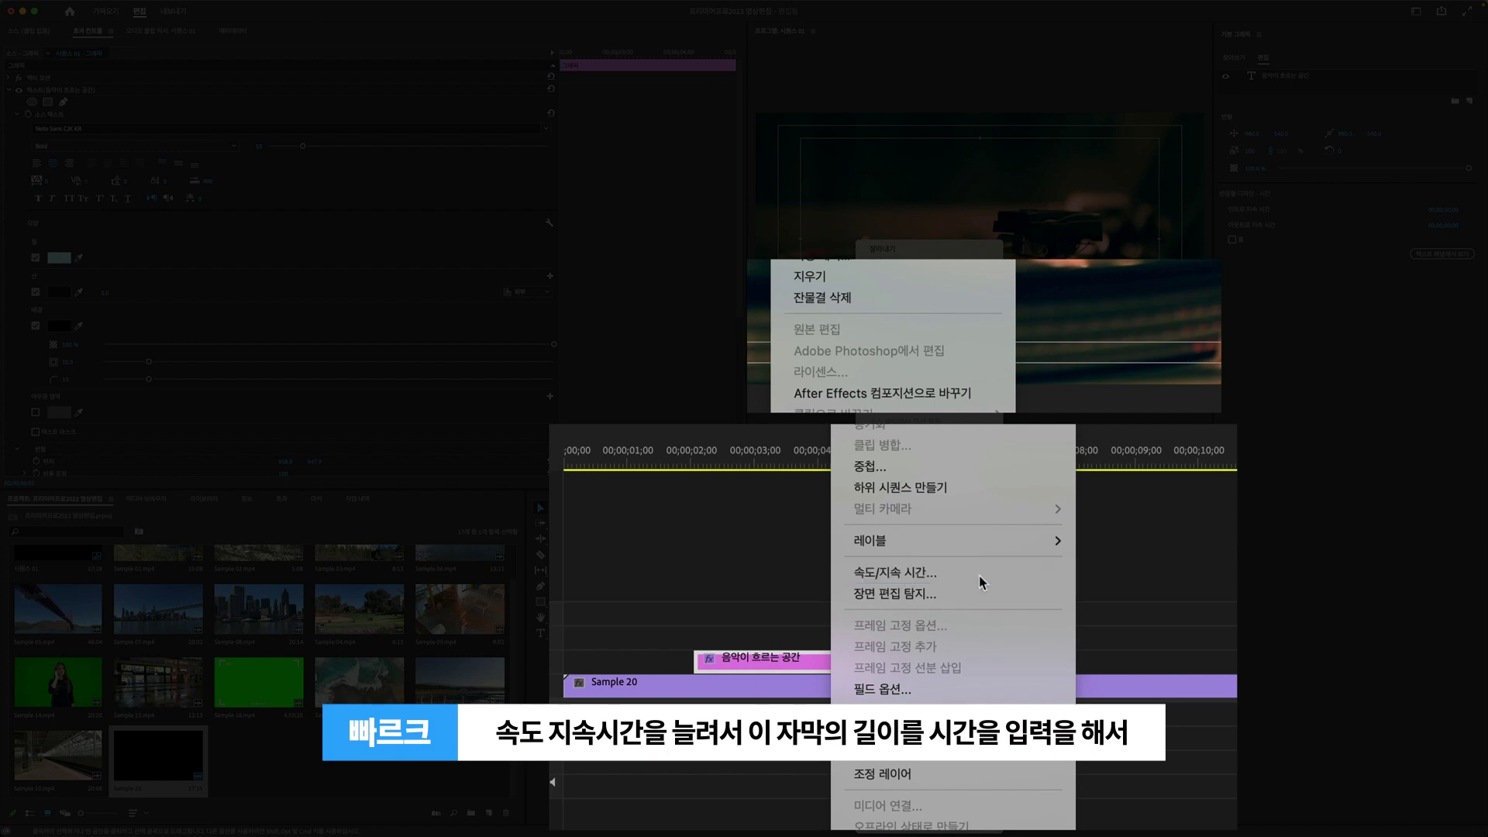
{"action": "left_click", "coordinate": [981, 581]}
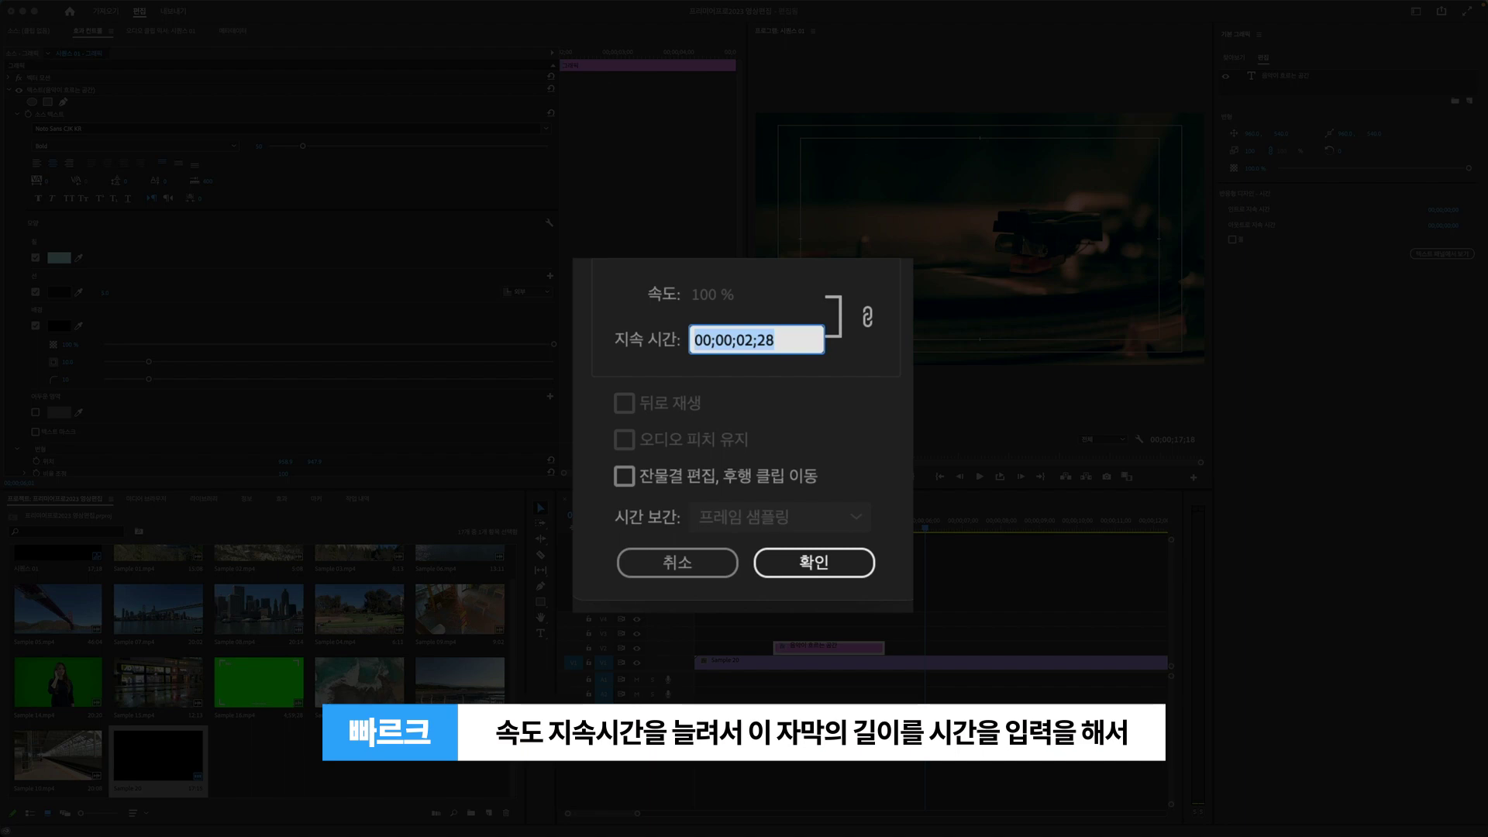
{"action": "type", "text": "400"}
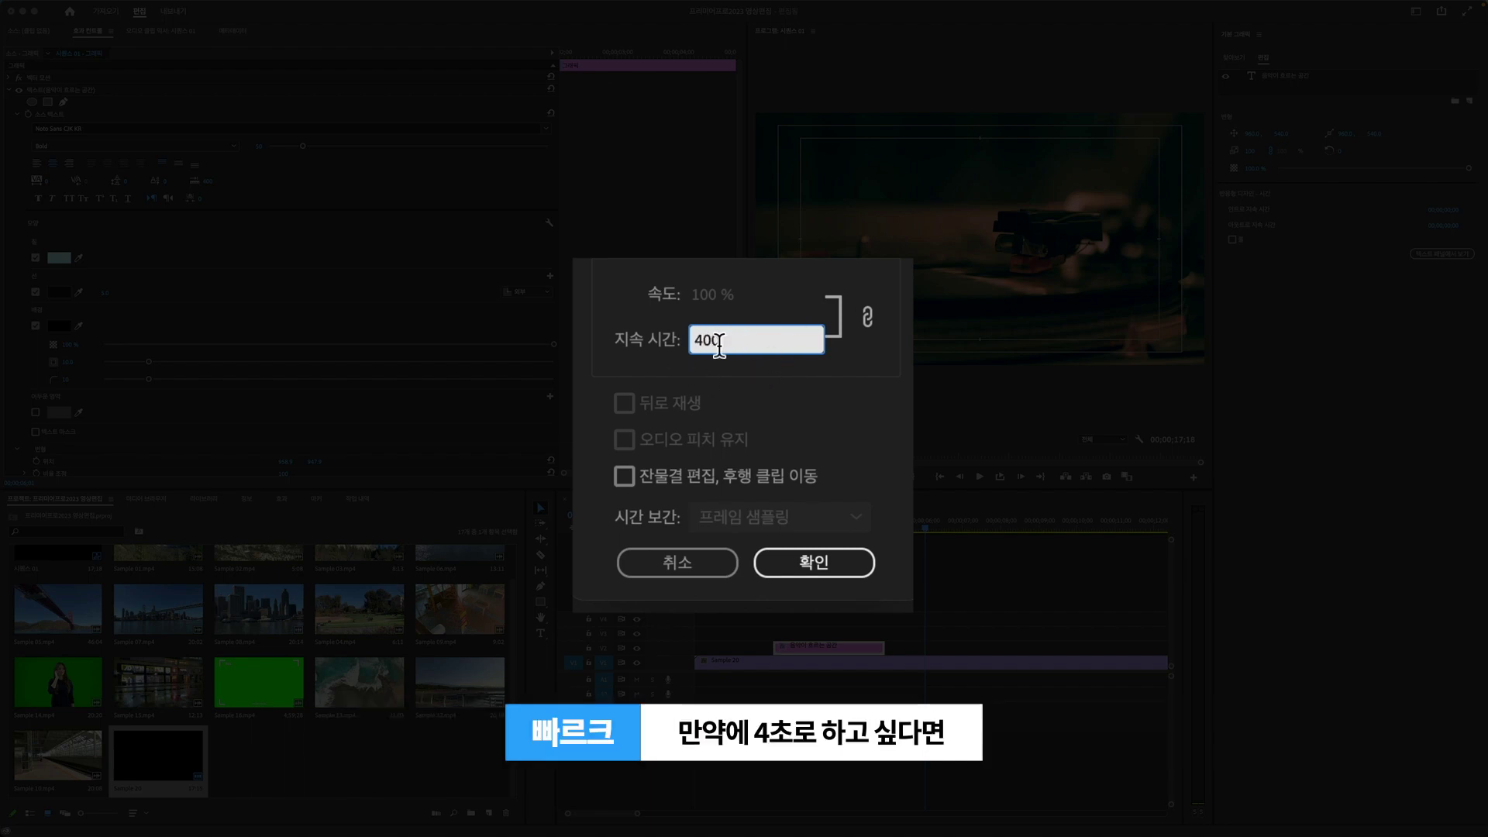
{"action": "left_click", "coordinate": [834, 565]}
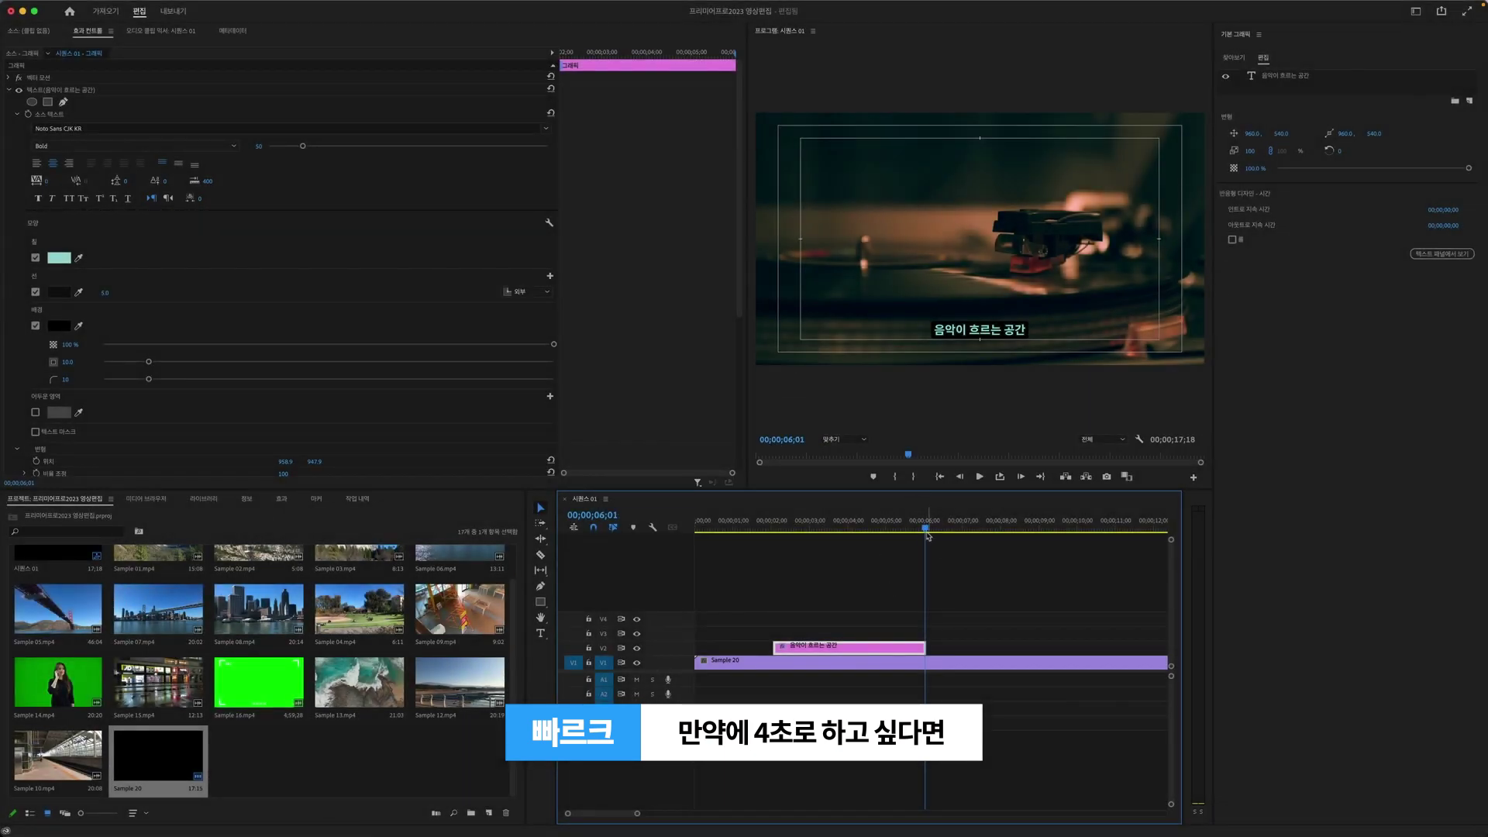
{"action": "left_click_drag", "start_coordinate": [921, 529], "coordinate": [888, 529]}
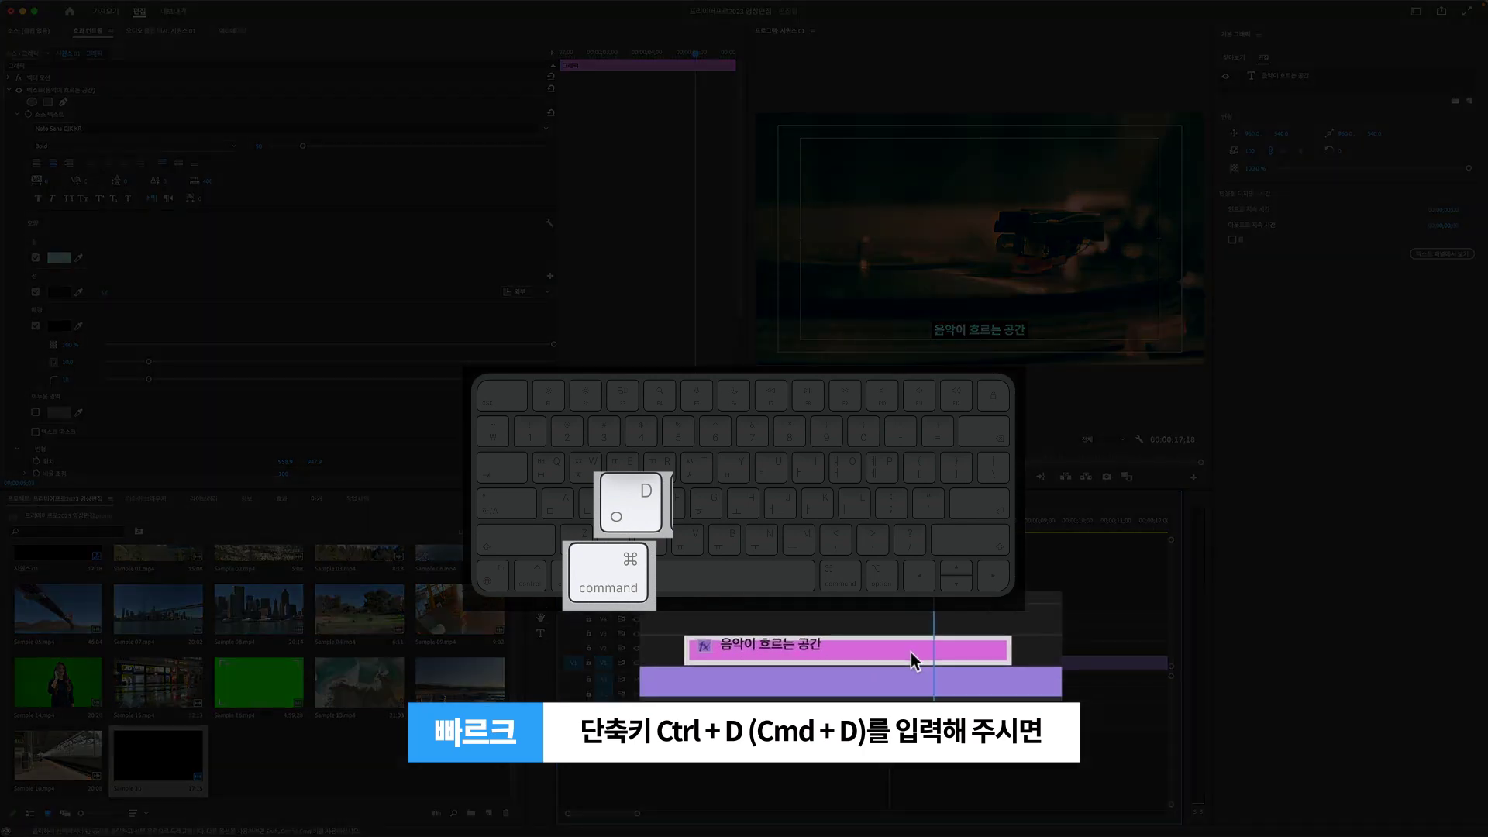
Add crossfades to both ends of the subtitle and play back to check the 음악이 흐르는 공간 caption
{"action": "key", "text": "super+d"}
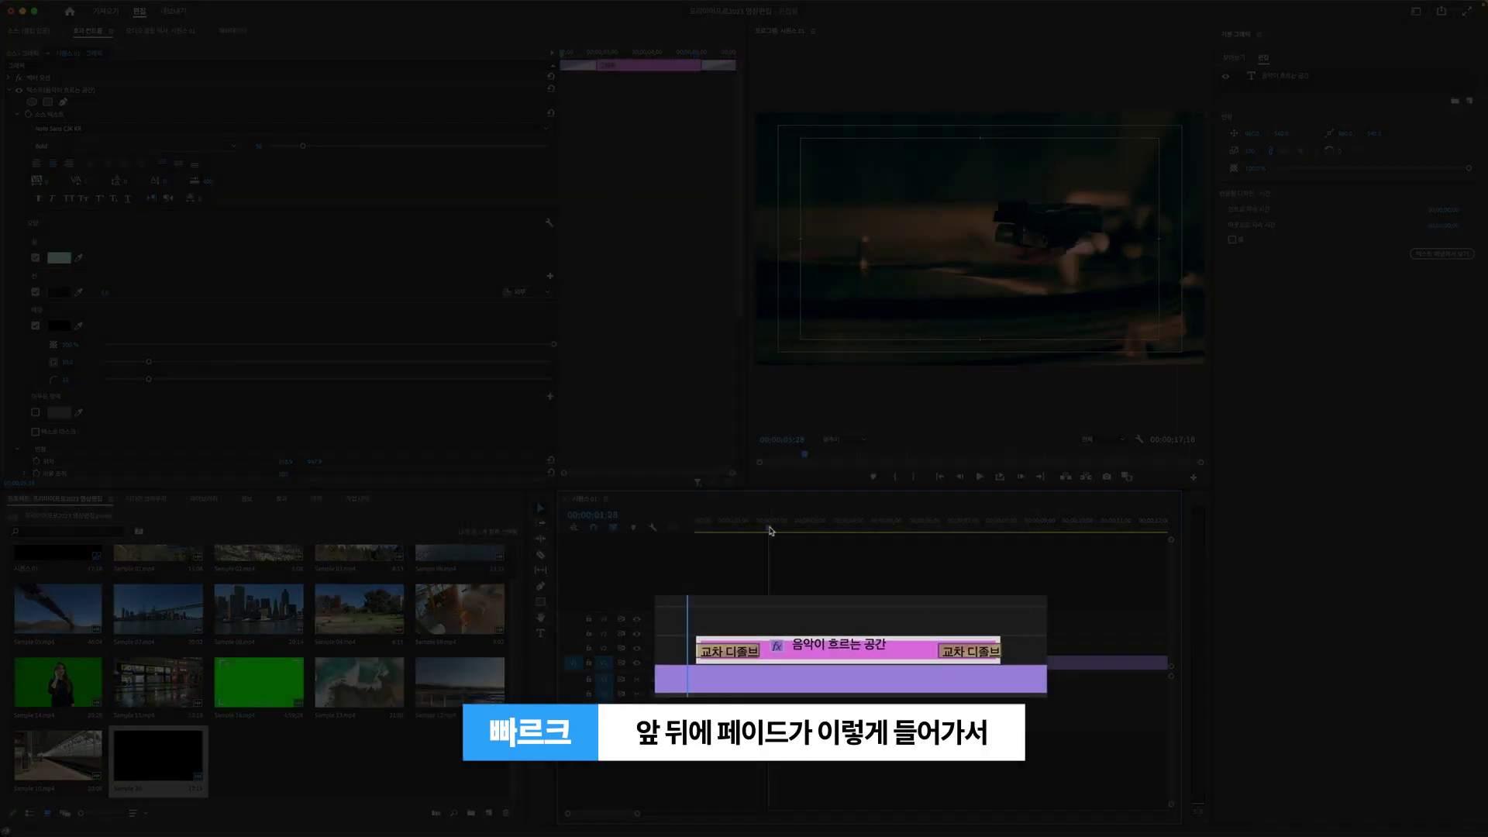
{"action": "key", "text": "space"}
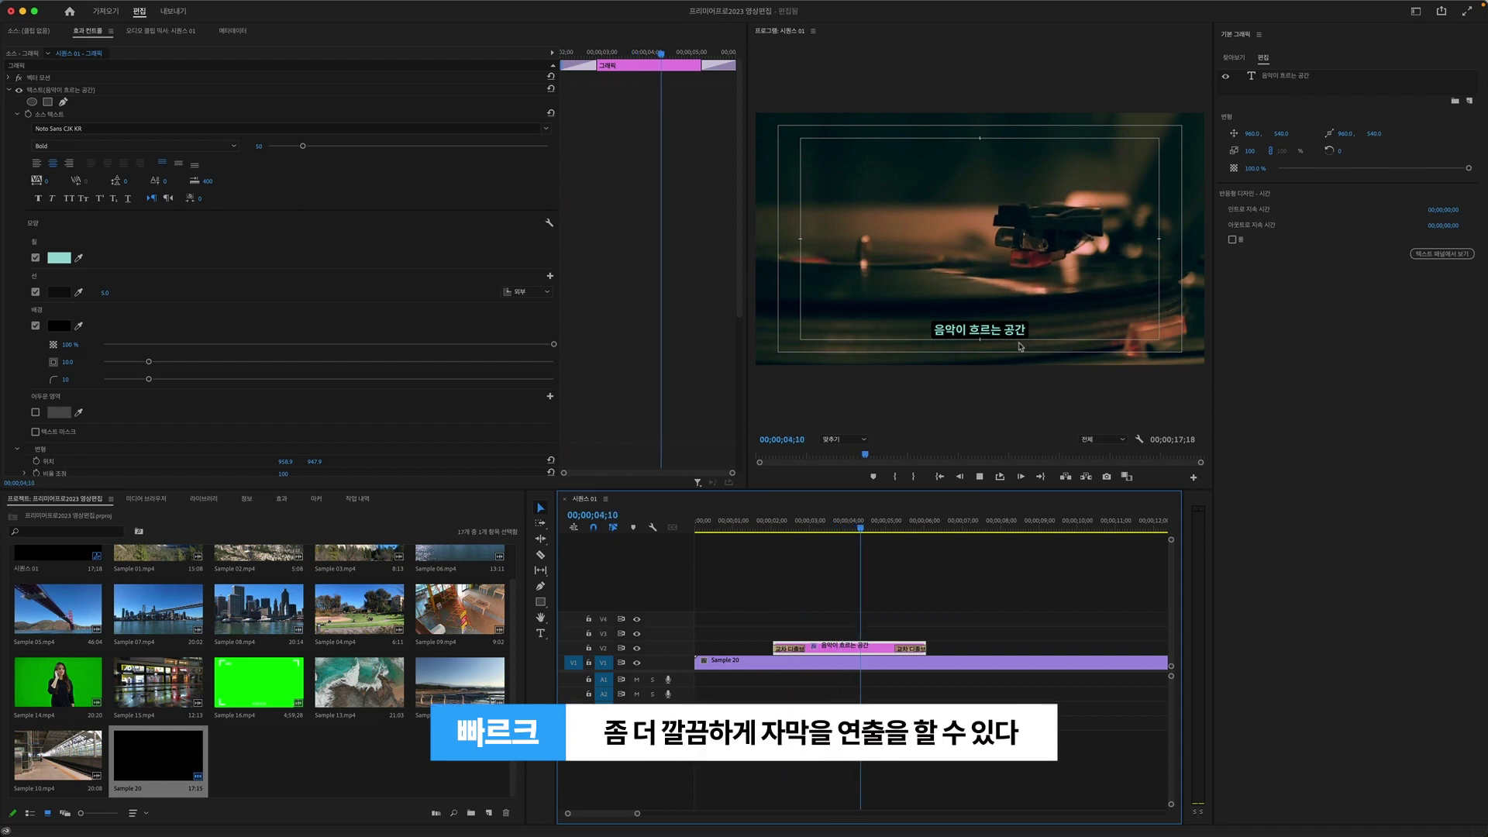
{"action": "key", "text": "space"}
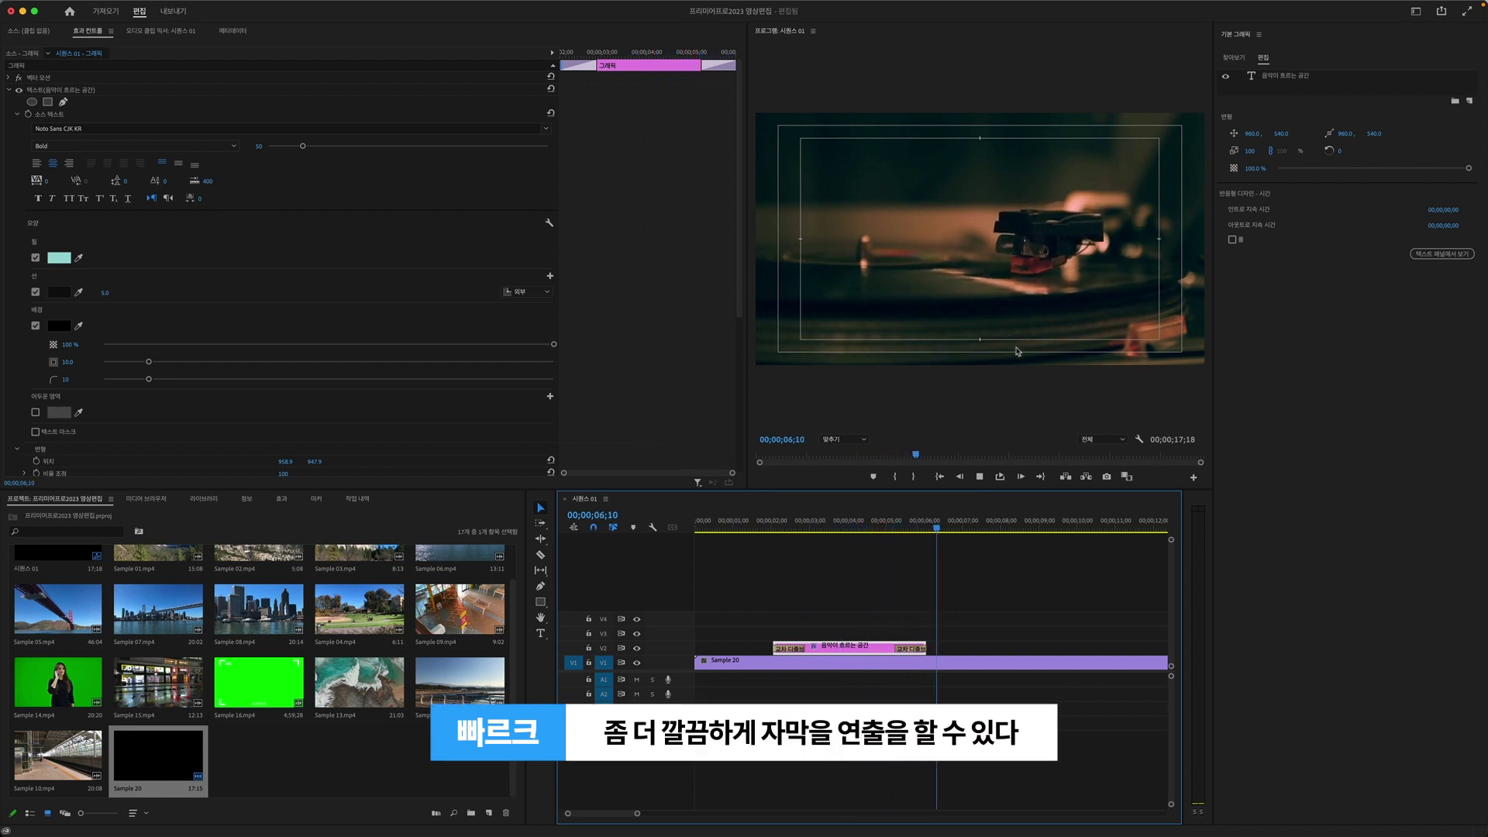
{"action": "left_click_drag", "start_coordinate": [920, 522], "coordinate": [882, 523]}
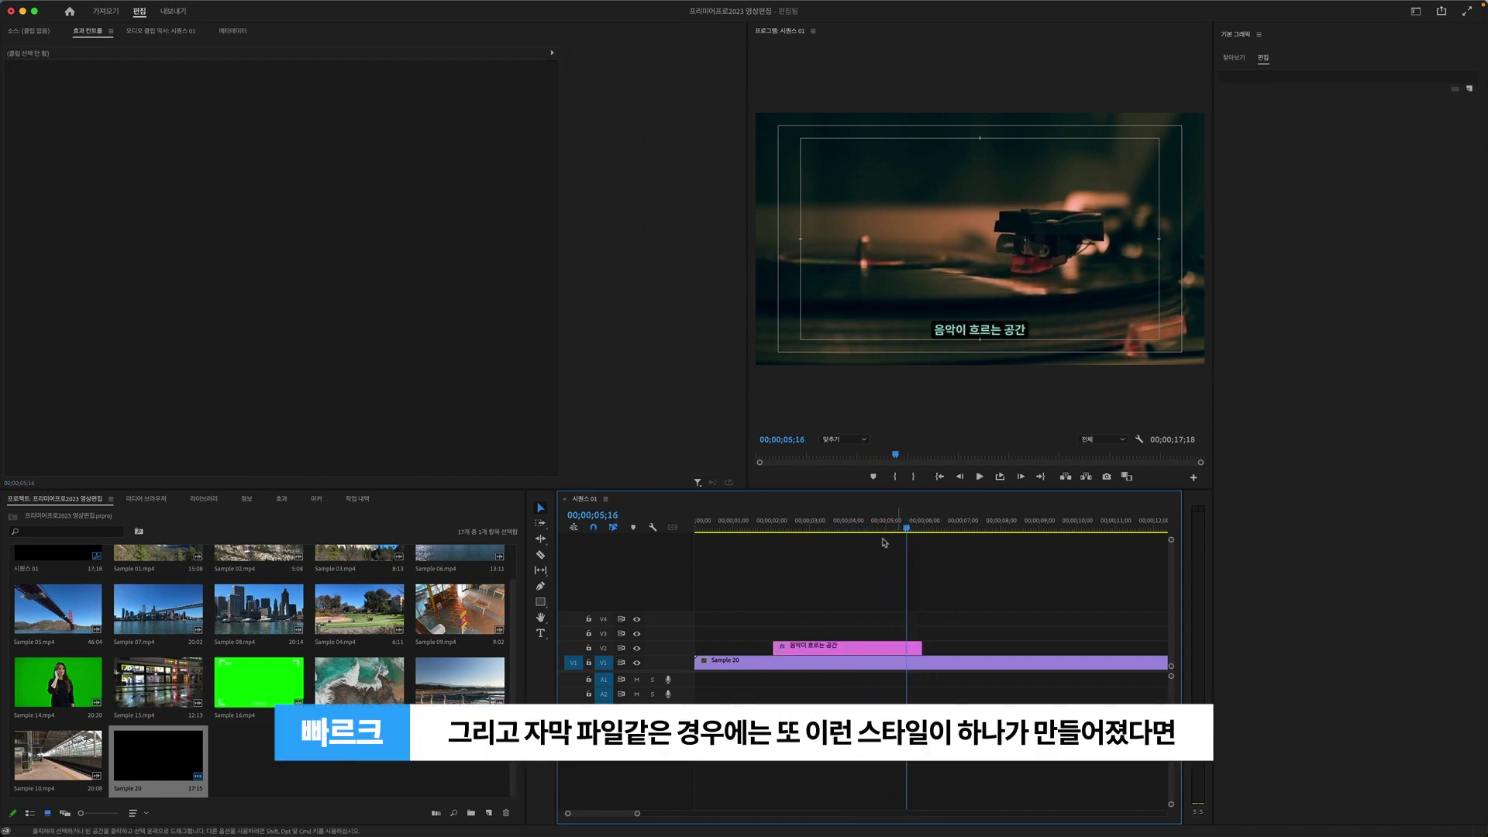
Duplicate the 음악이 흐르는 공간 caption clip right after the original on V2
{"action": "left_click", "coordinate": [873, 646]}
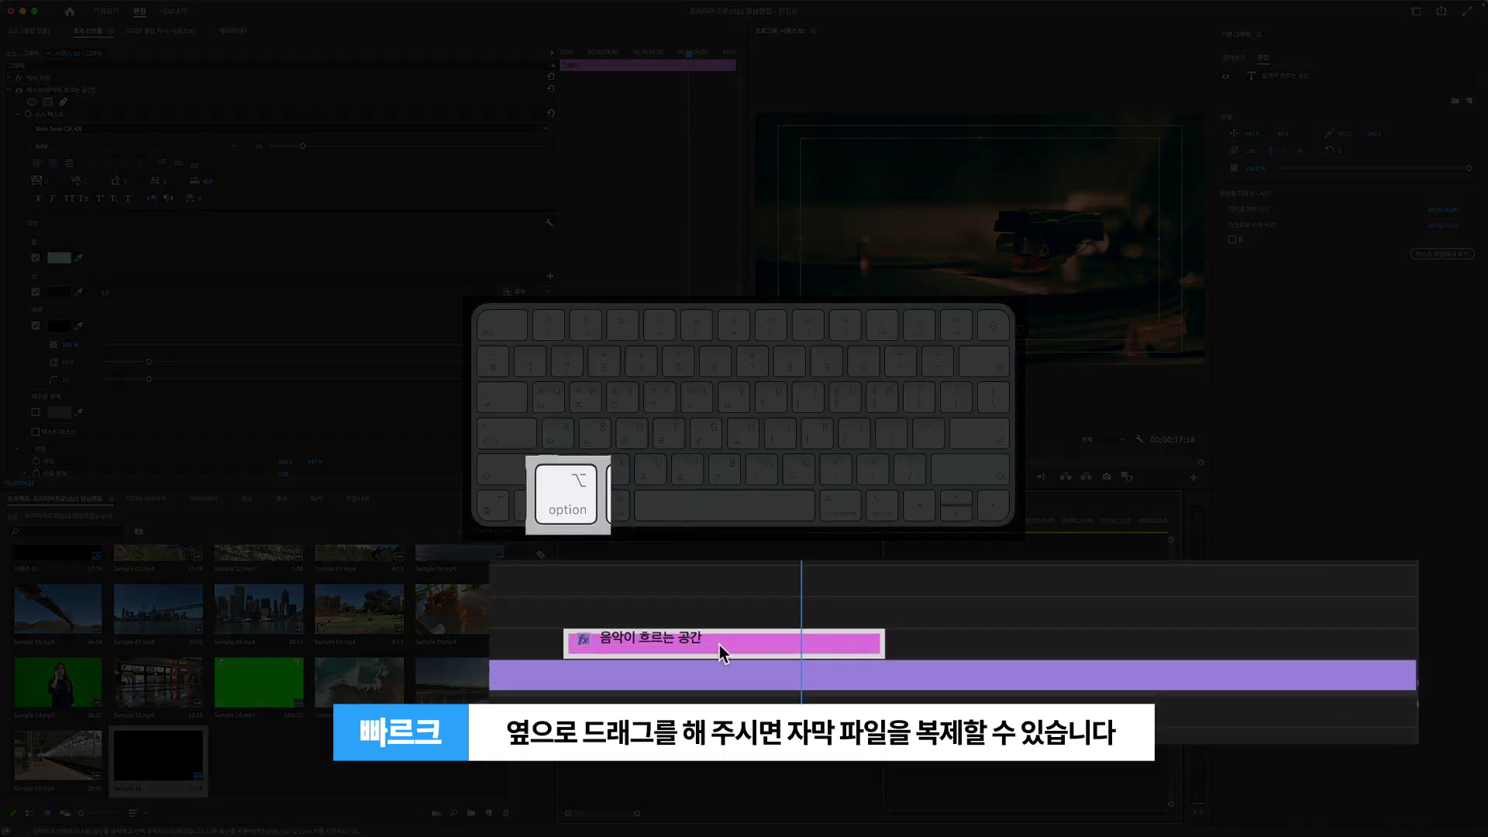
{"action": "left_click_drag", "start_coordinate": [854, 649], "coordinate": [1043, 655]}
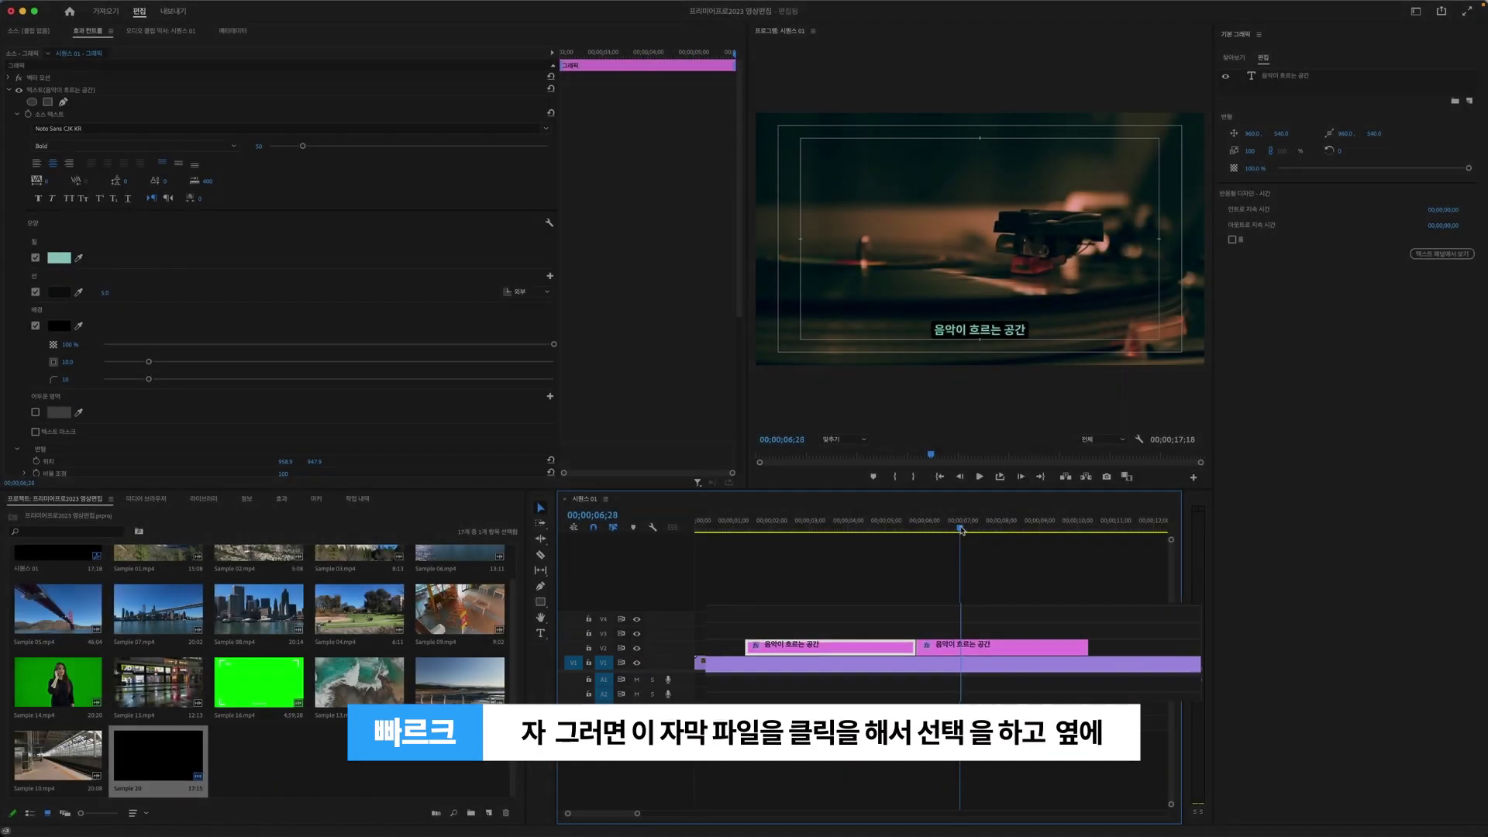
{"action": "left_click", "coordinate": [948, 533]}
{"action": "left_click_drag", "start_coordinate": [948, 533], "coordinate": [950, 533]}
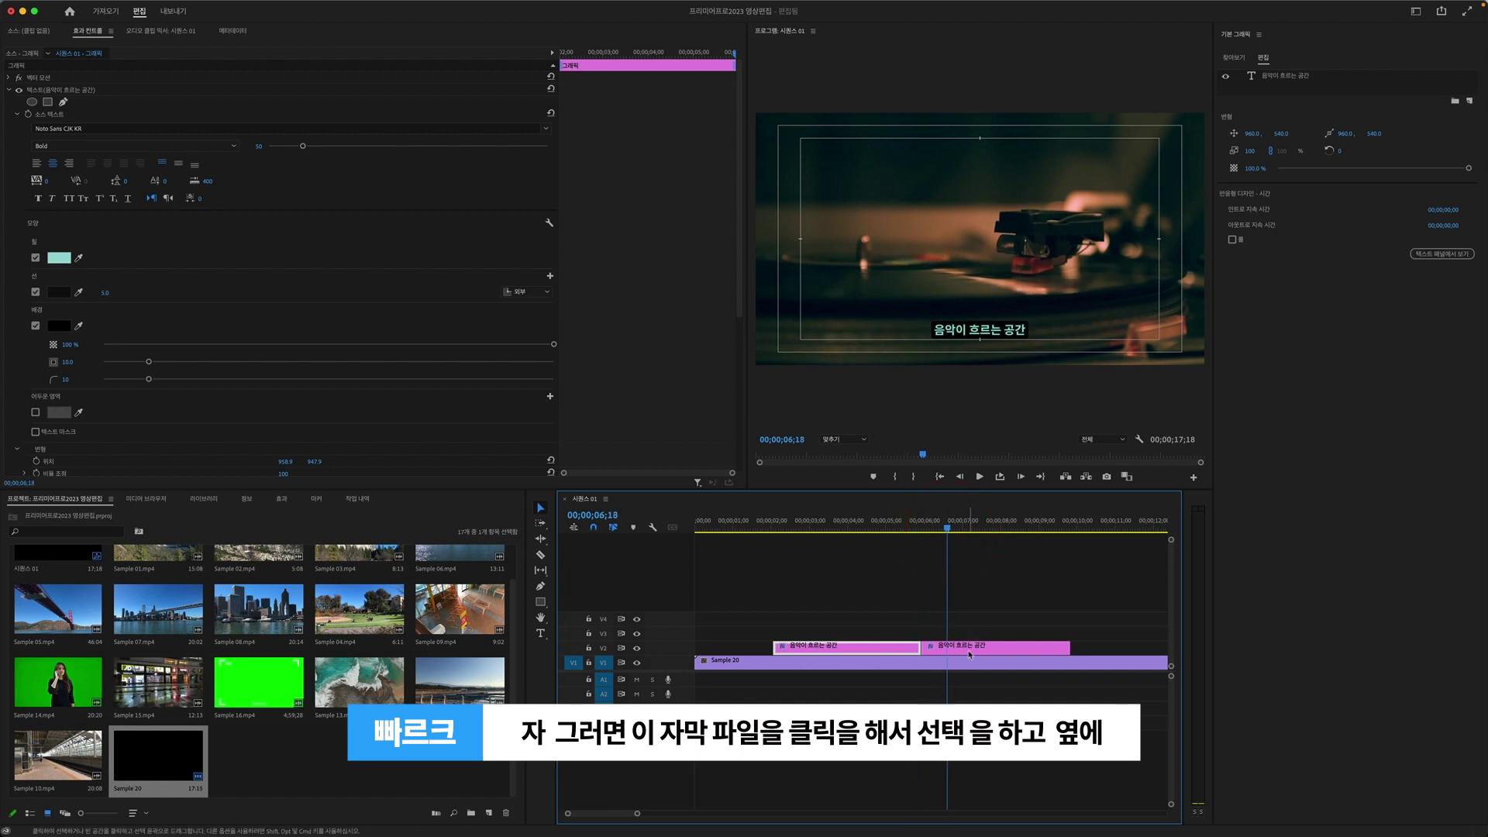
Change the copy's text to '분위기 좋은 음악이 턴테이블을 통해 나오고 있어요'
{"action": "left_click", "coordinate": [969, 652]}
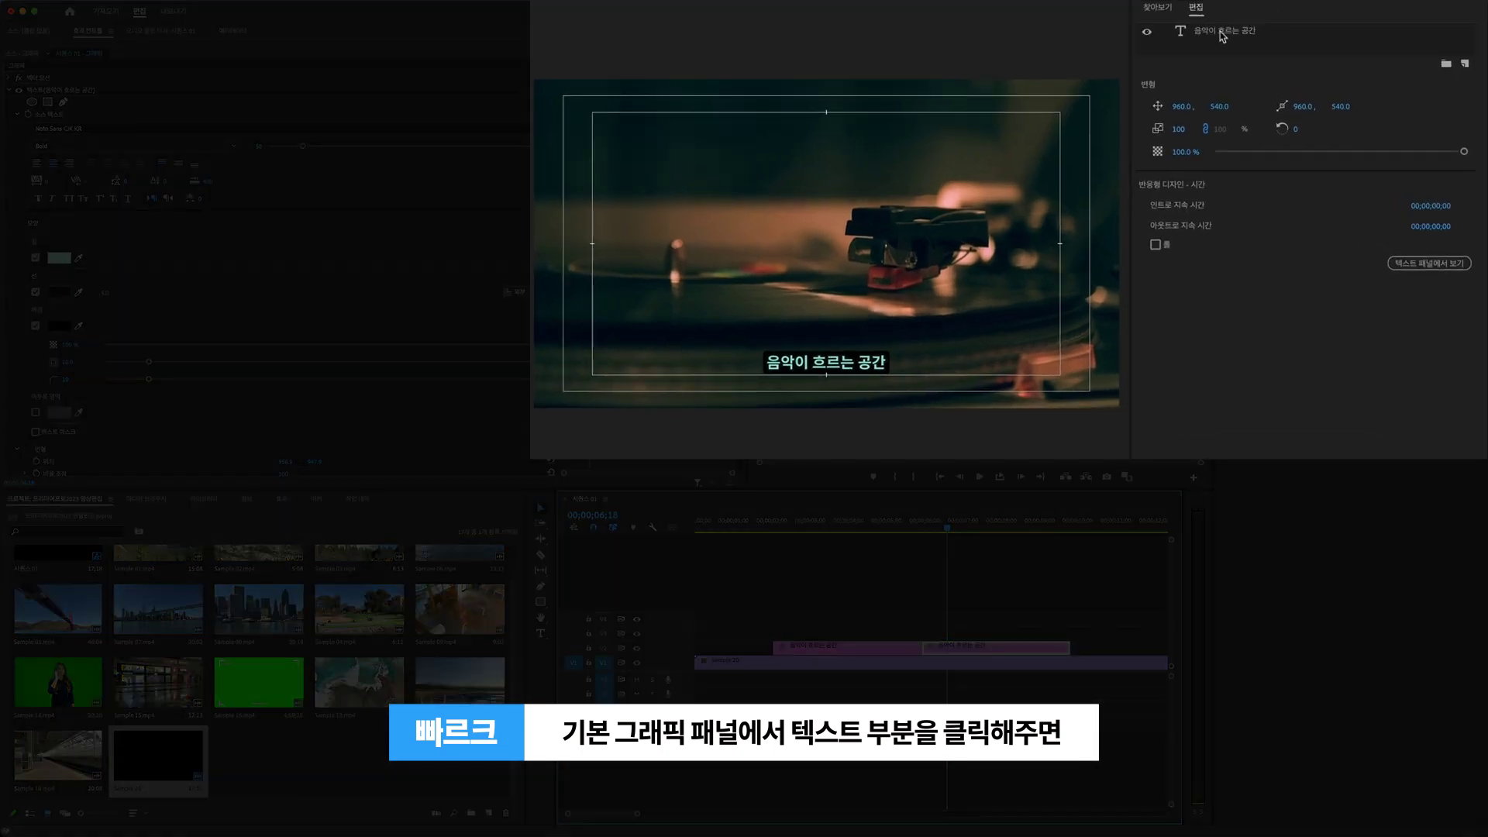
{"action": "left_click", "coordinate": [1221, 34]}
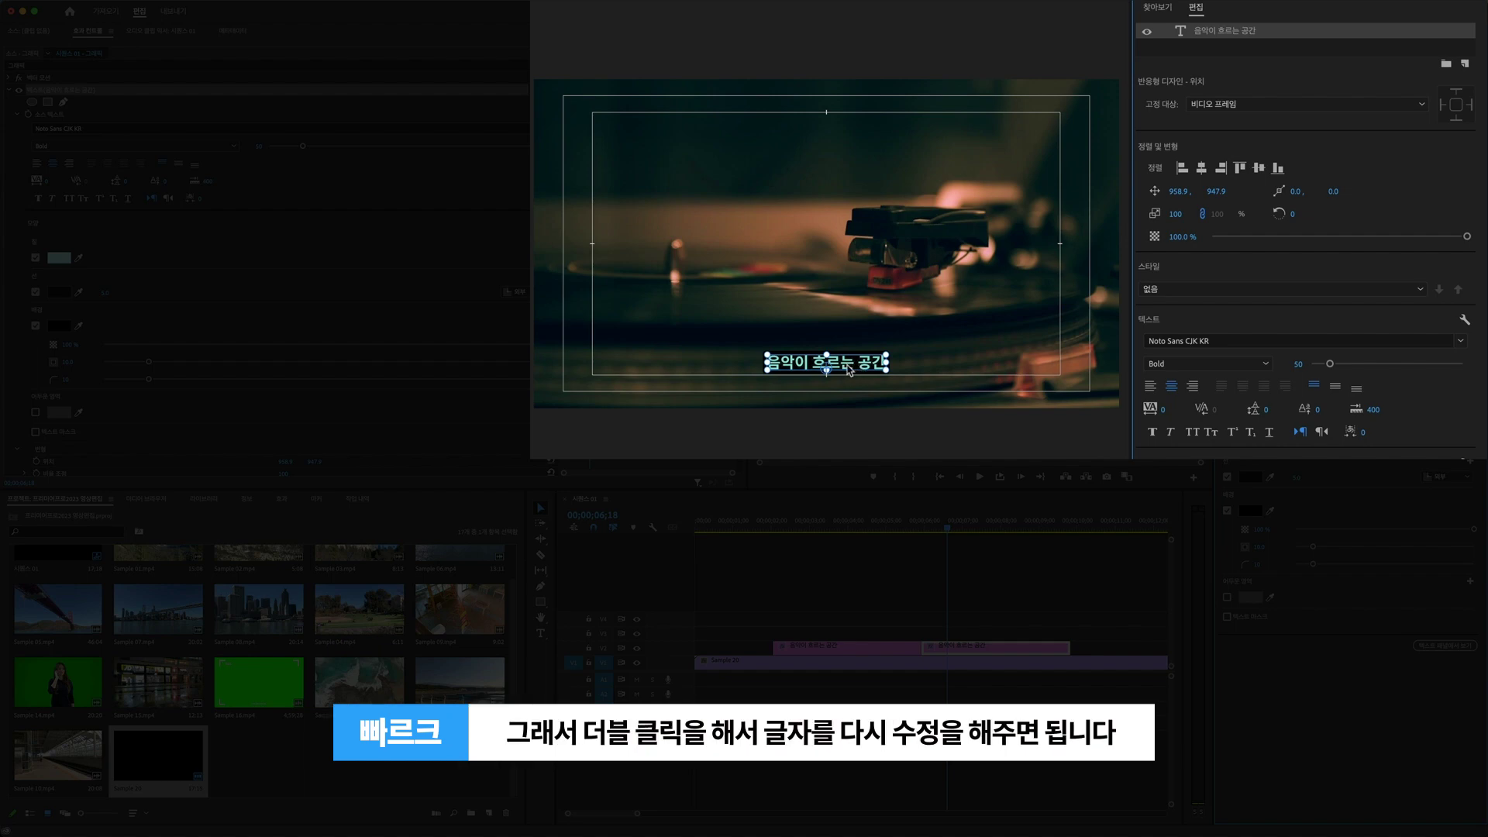
{"action": "double_click", "coordinate": [849, 370]}
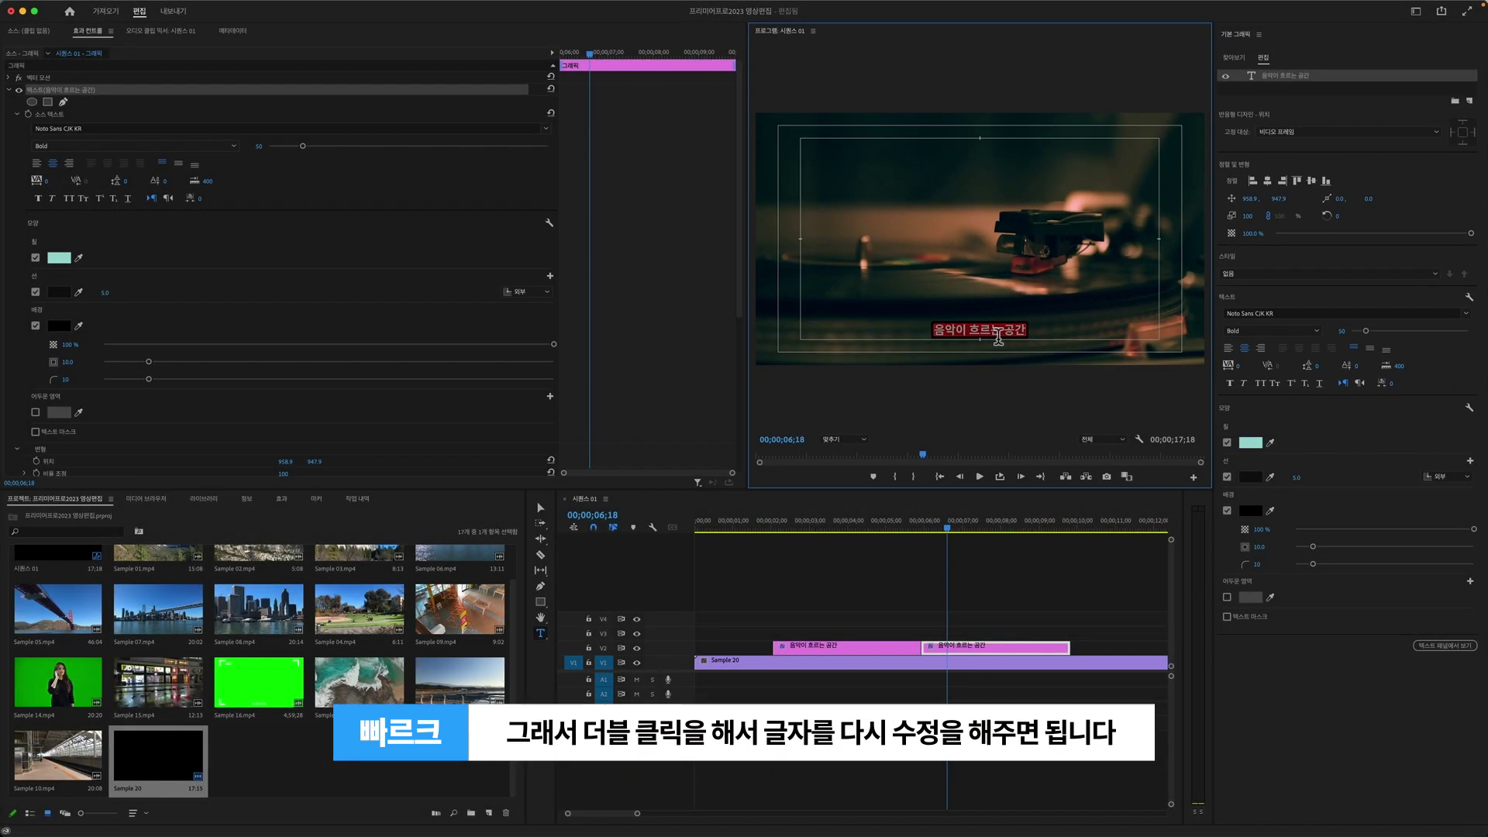
{"action": "type", "text": "분위기 좋은 음악이 턴테이블을 통해 나오고 있어요"}
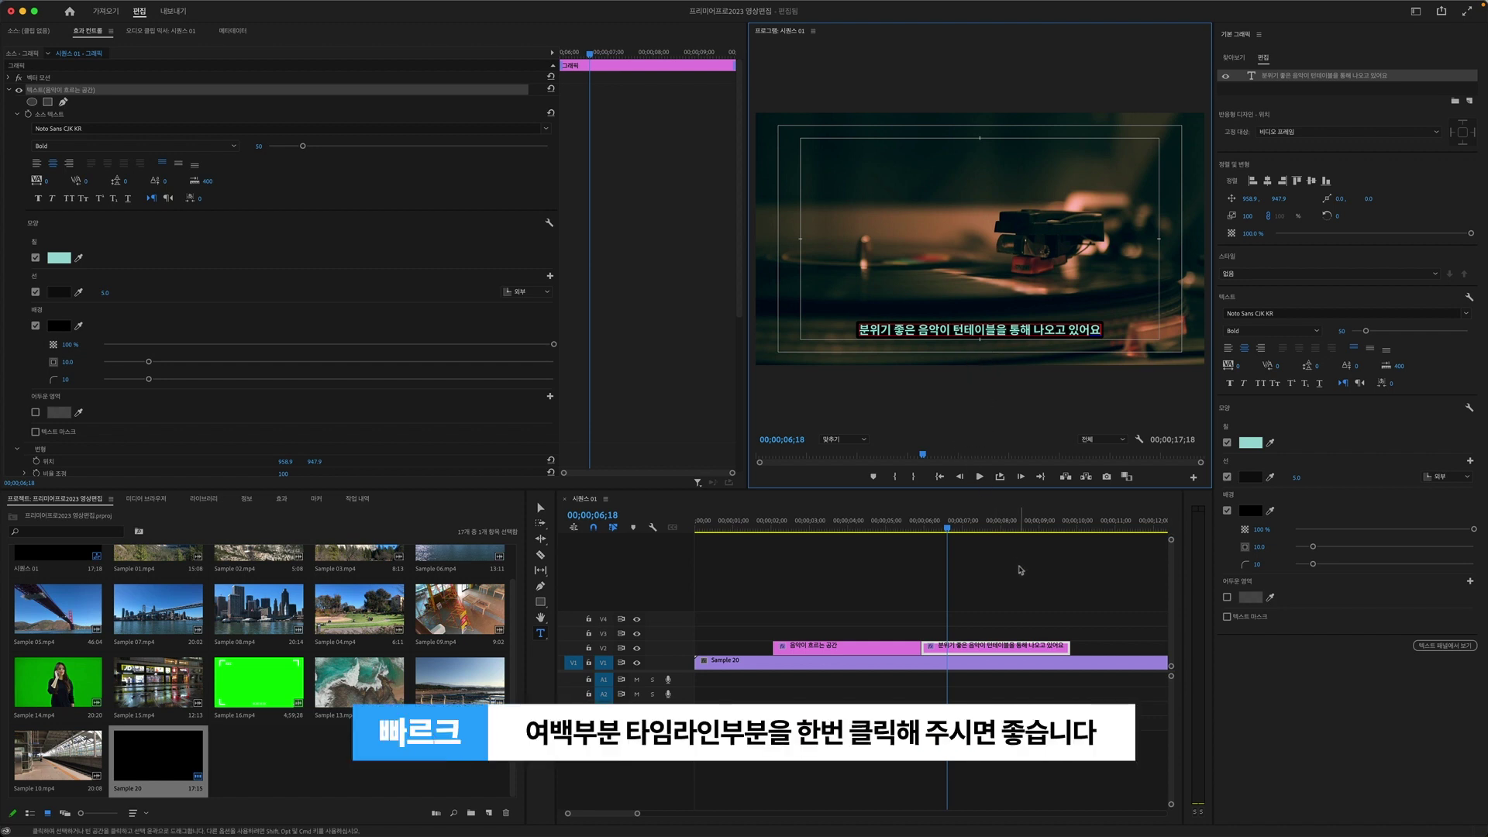
{"action": "left_click", "coordinate": [977, 576]}
{"action": "left_click_drag", "start_coordinate": [946, 529], "coordinate": [912, 531]}
{"action": "key", "text": "space"}
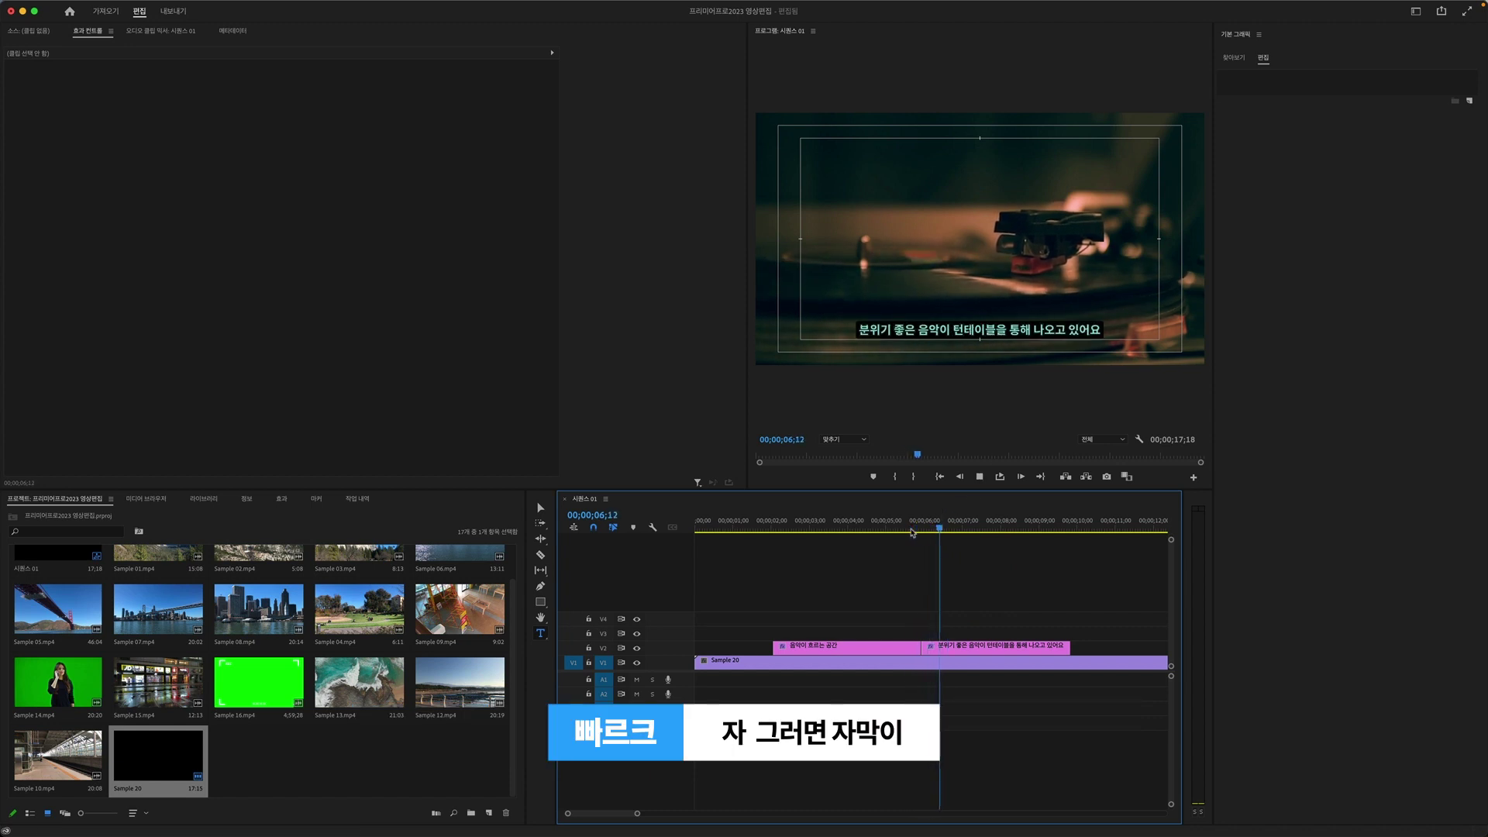
{"action": "key", "text": "space"}
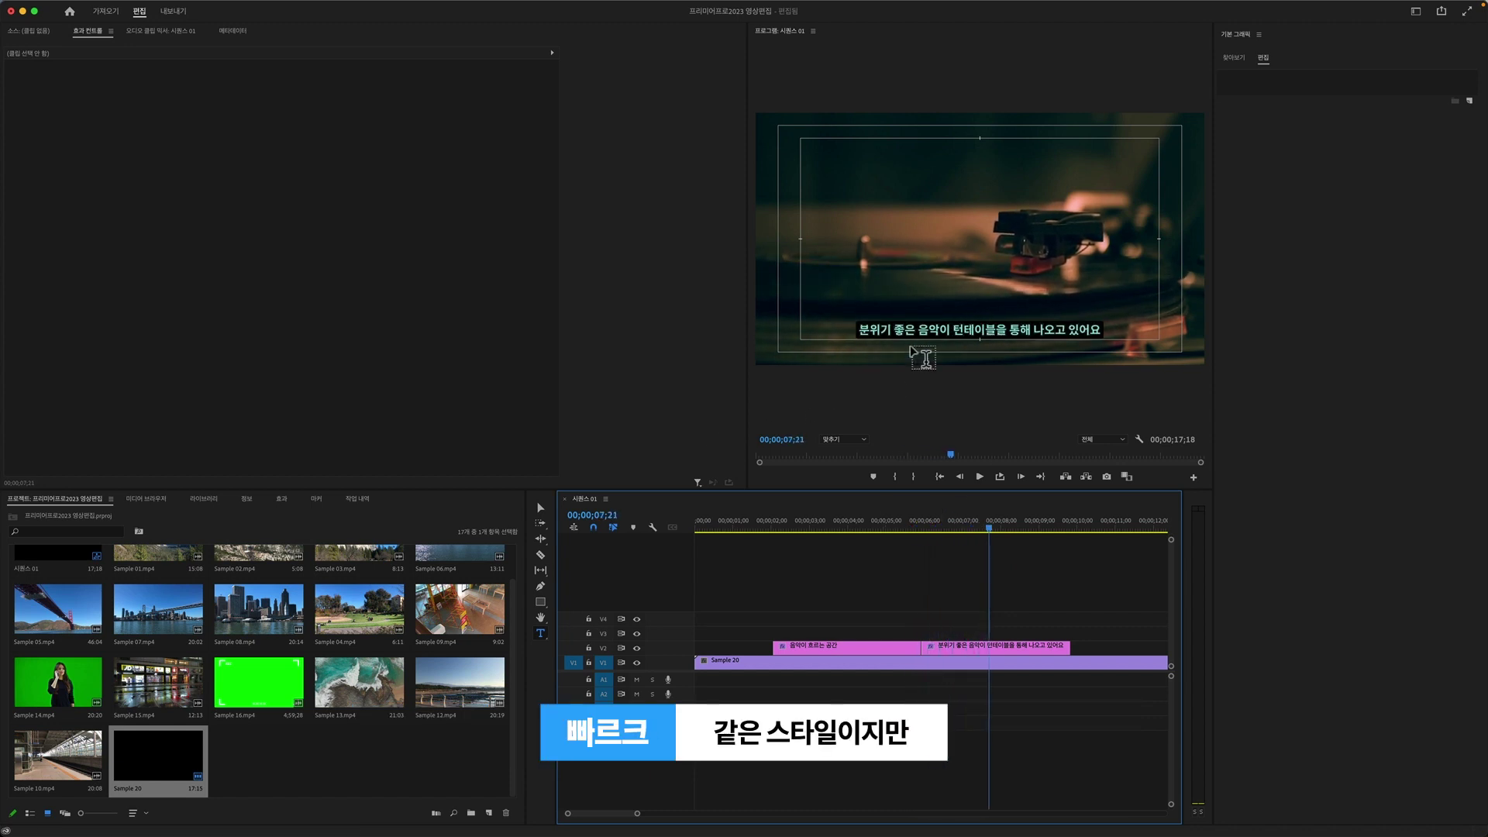
{"action": "key", "text": "space"}
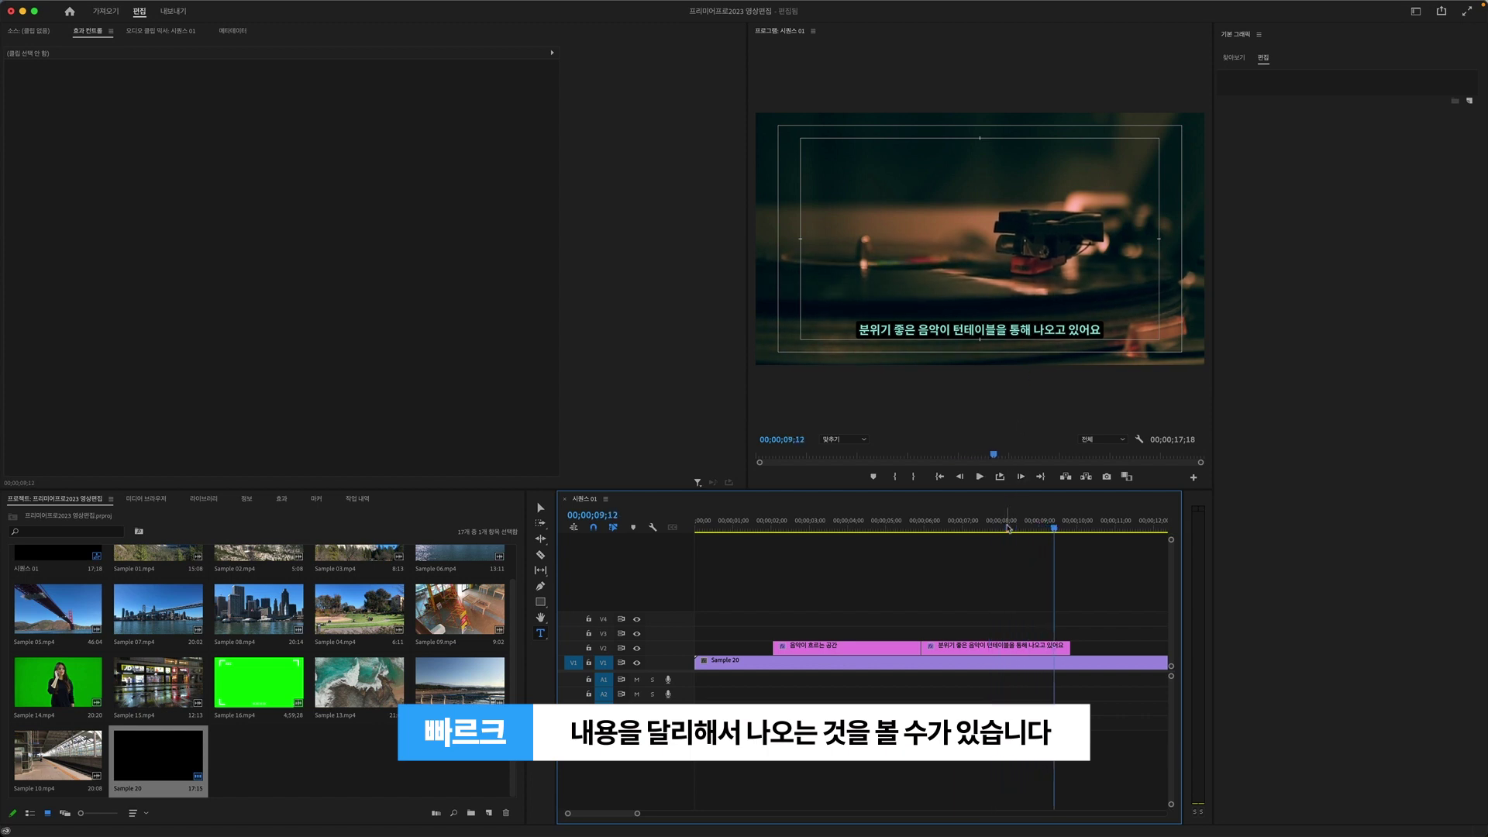
{"action": "left_click", "coordinate": [961, 457]}
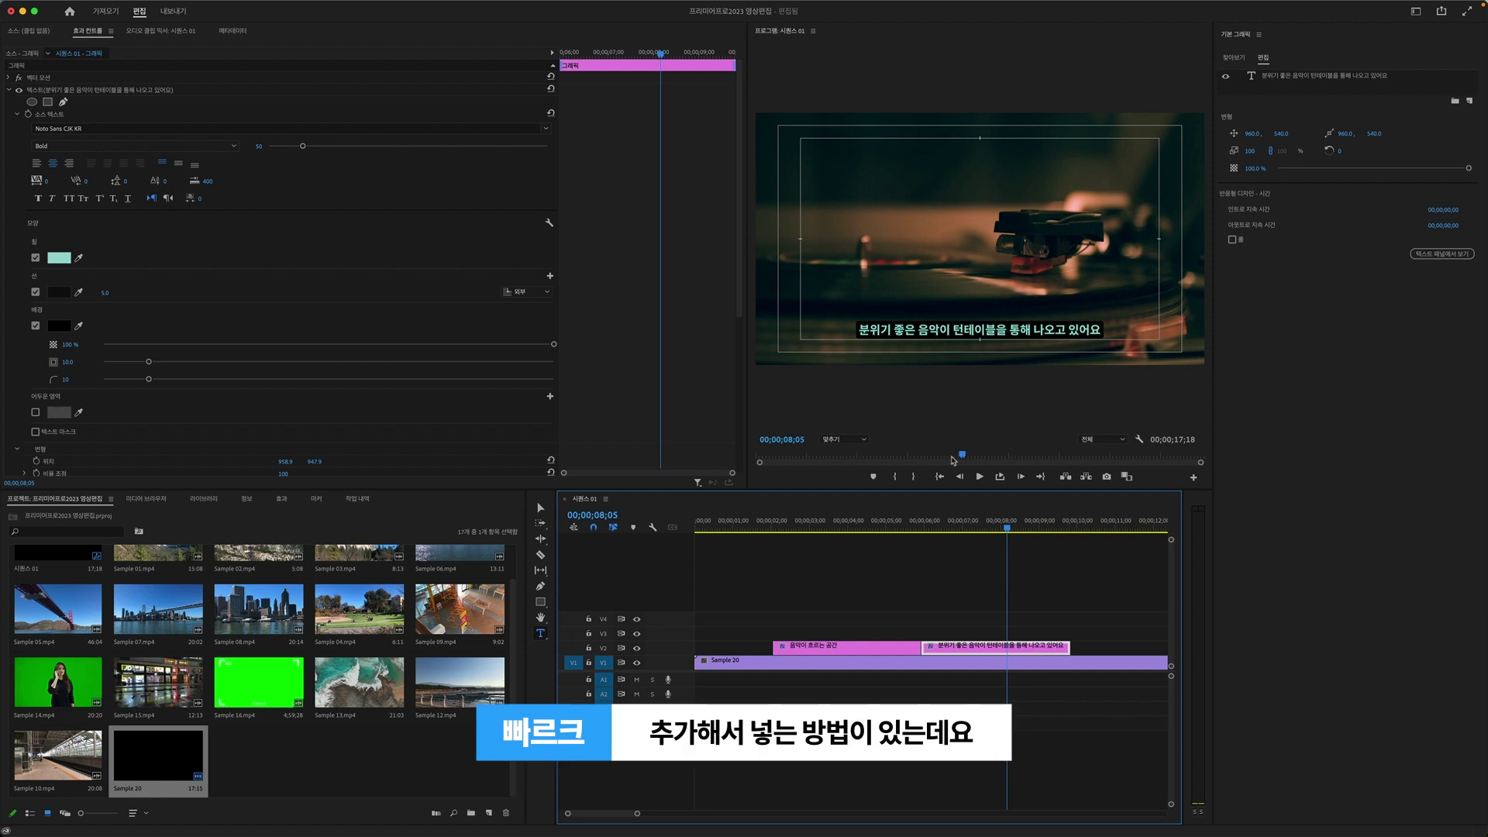
Install the Brush Title motion graphics template from its .mogrt file
{"action": "left_click", "coordinate": [1236, 60]}
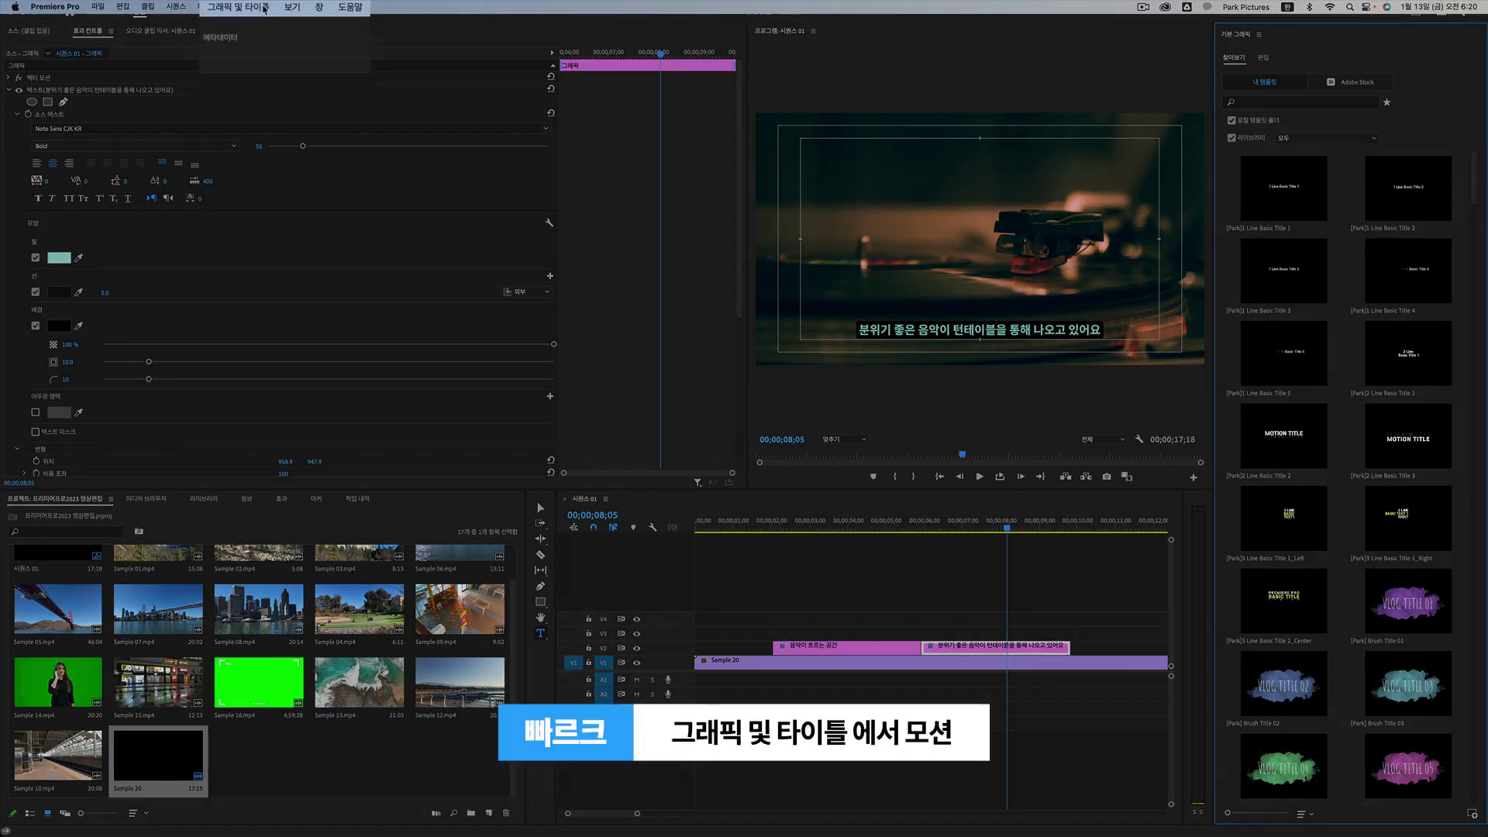
{"action": "left_click", "coordinate": [236, 7]}
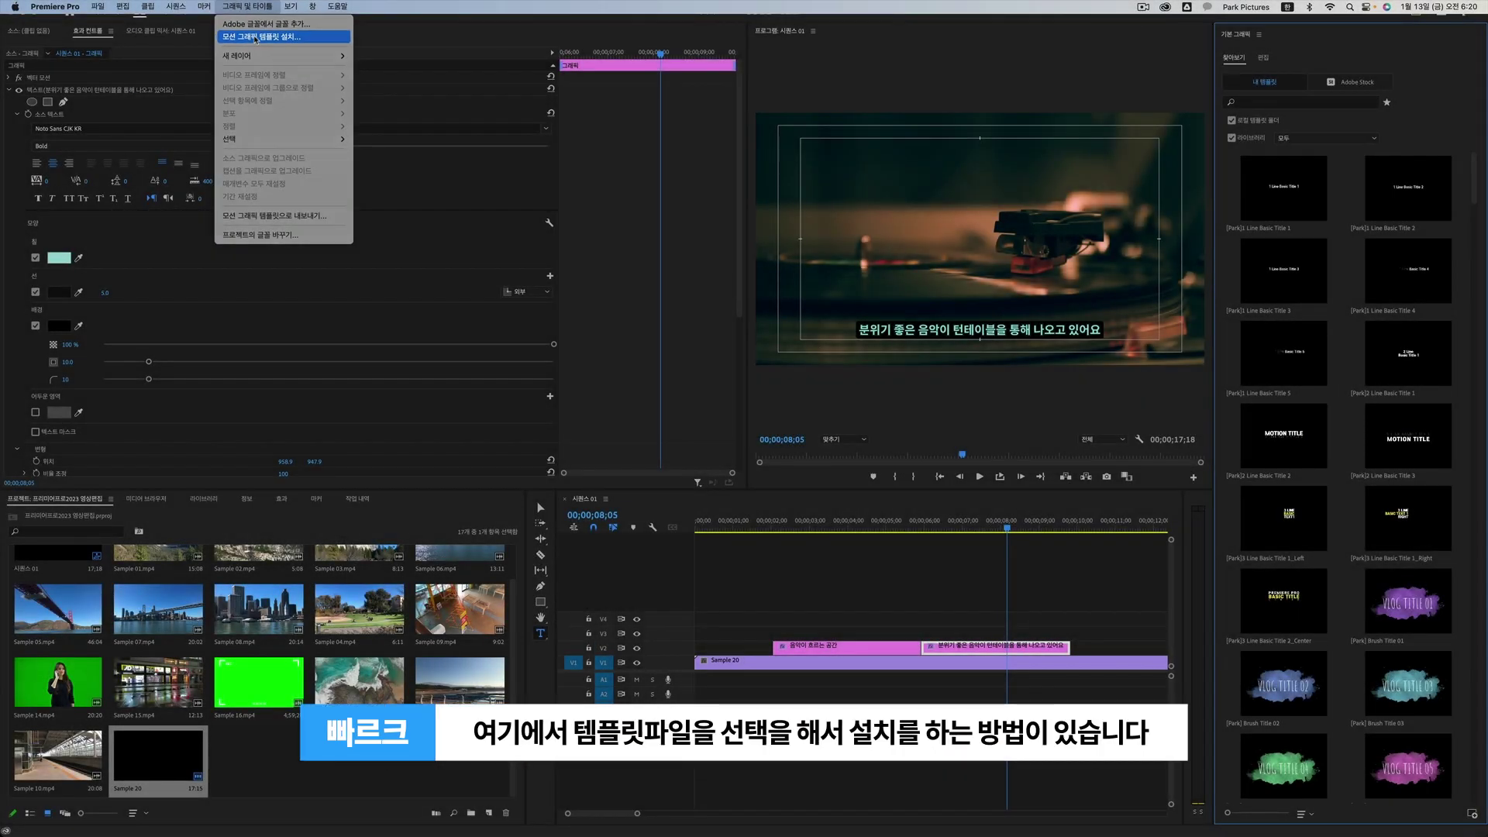
{"action": "left_click", "coordinate": [642, 229]}
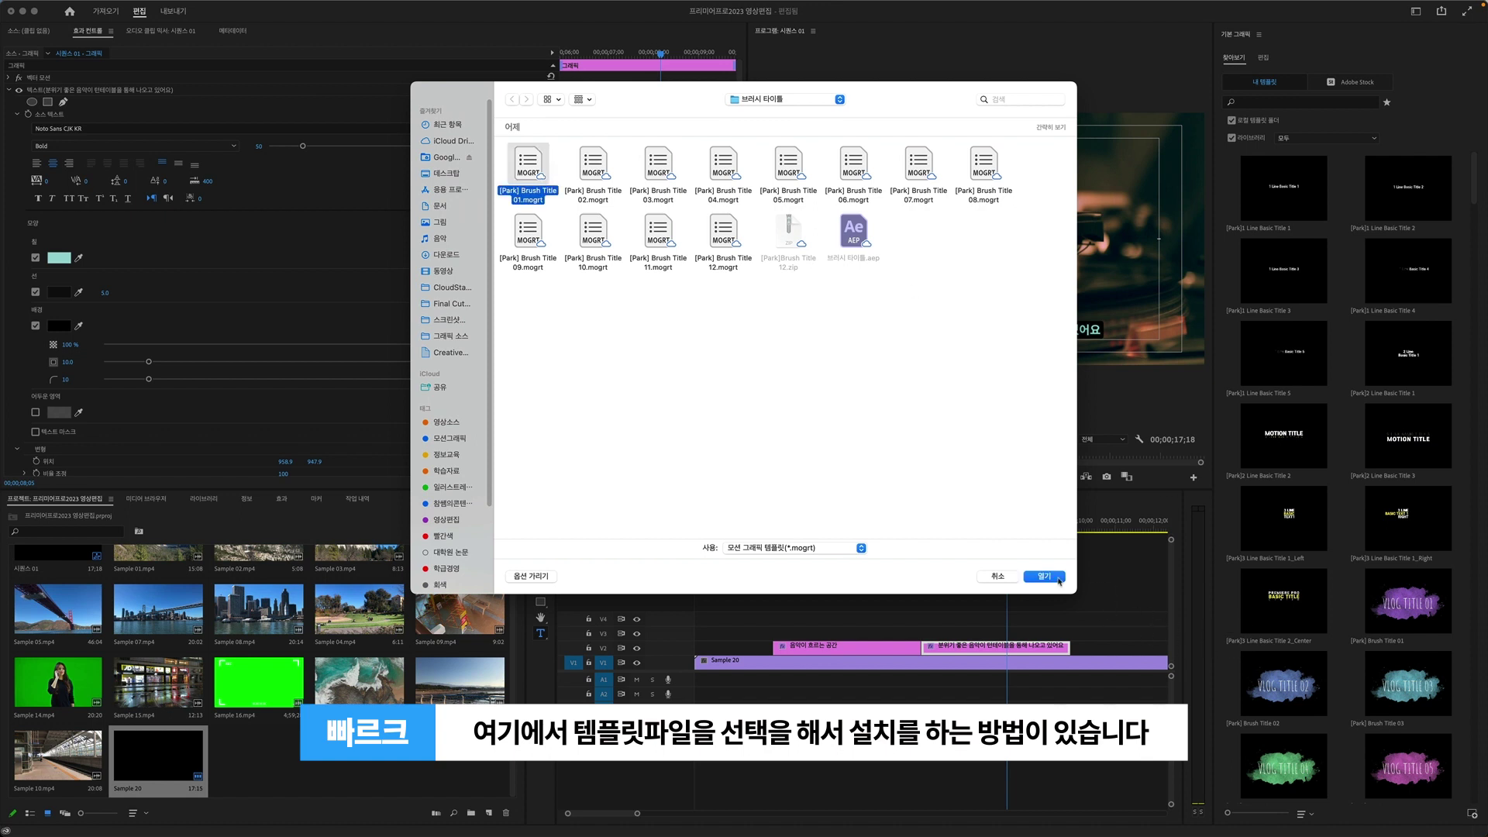
{"action": "left_click", "coordinate": [1044, 577]}
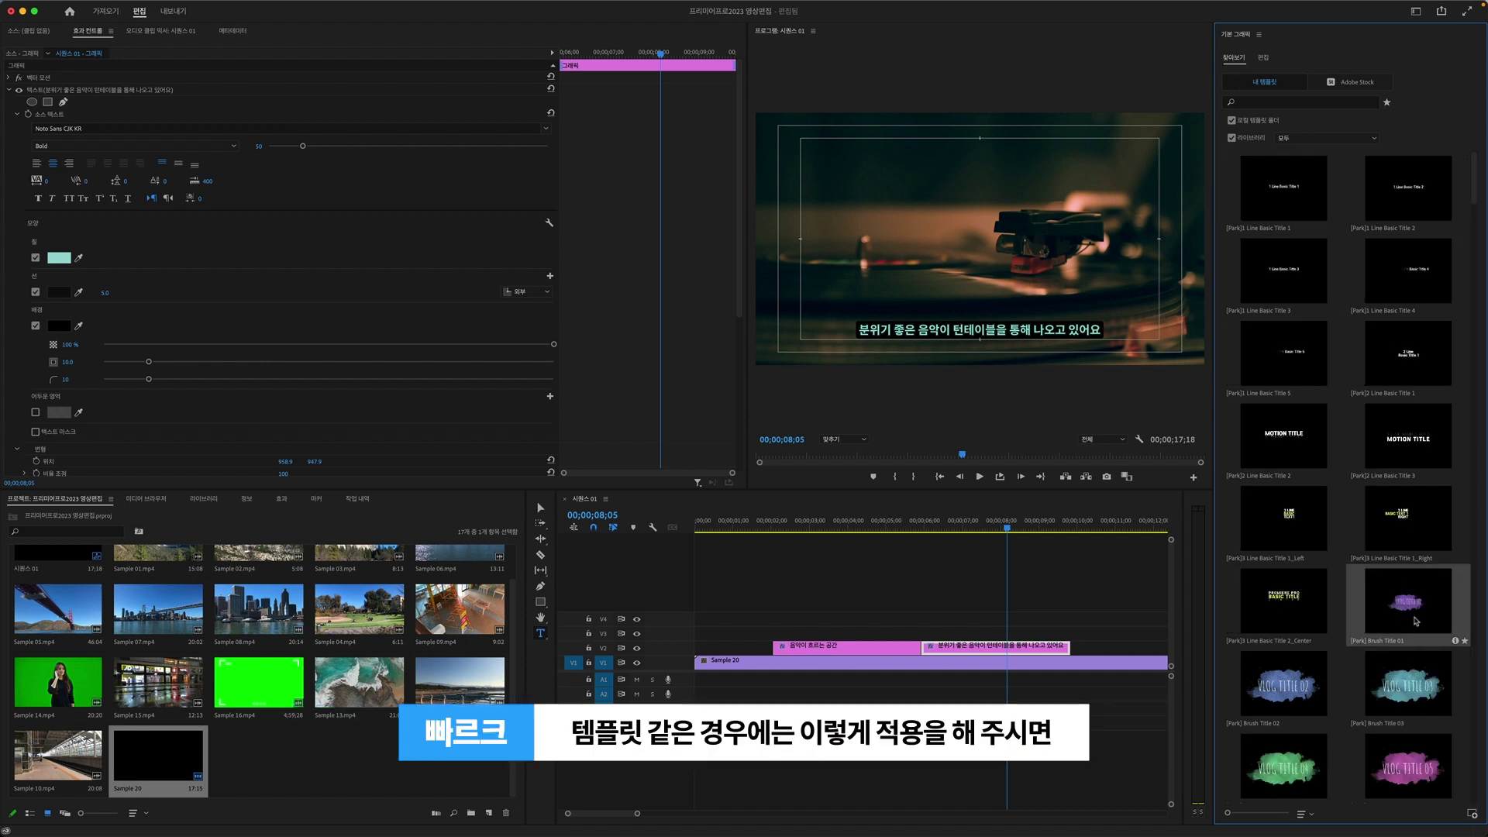
Place Brush Title 01 on V3 at the sequence start and preview its animation
{"action": "left_click_drag", "start_coordinate": [1424, 616], "coordinate": [695, 642]}
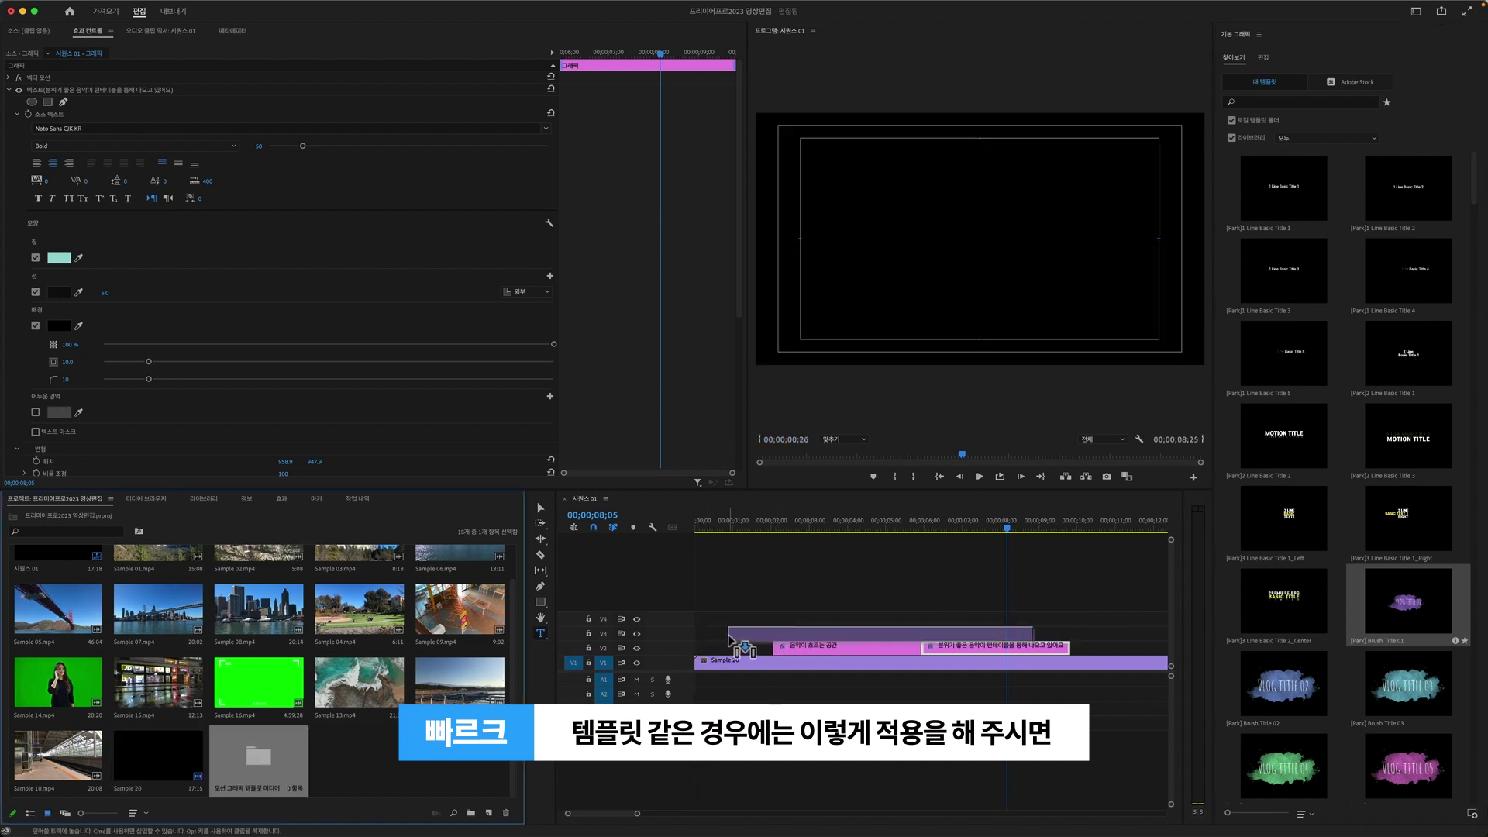
{"action": "left_click_drag", "start_coordinate": [698, 642], "coordinate": [730, 642]}
{"action": "left_click", "coordinate": [731, 529]}
{"action": "key", "text": "space"}
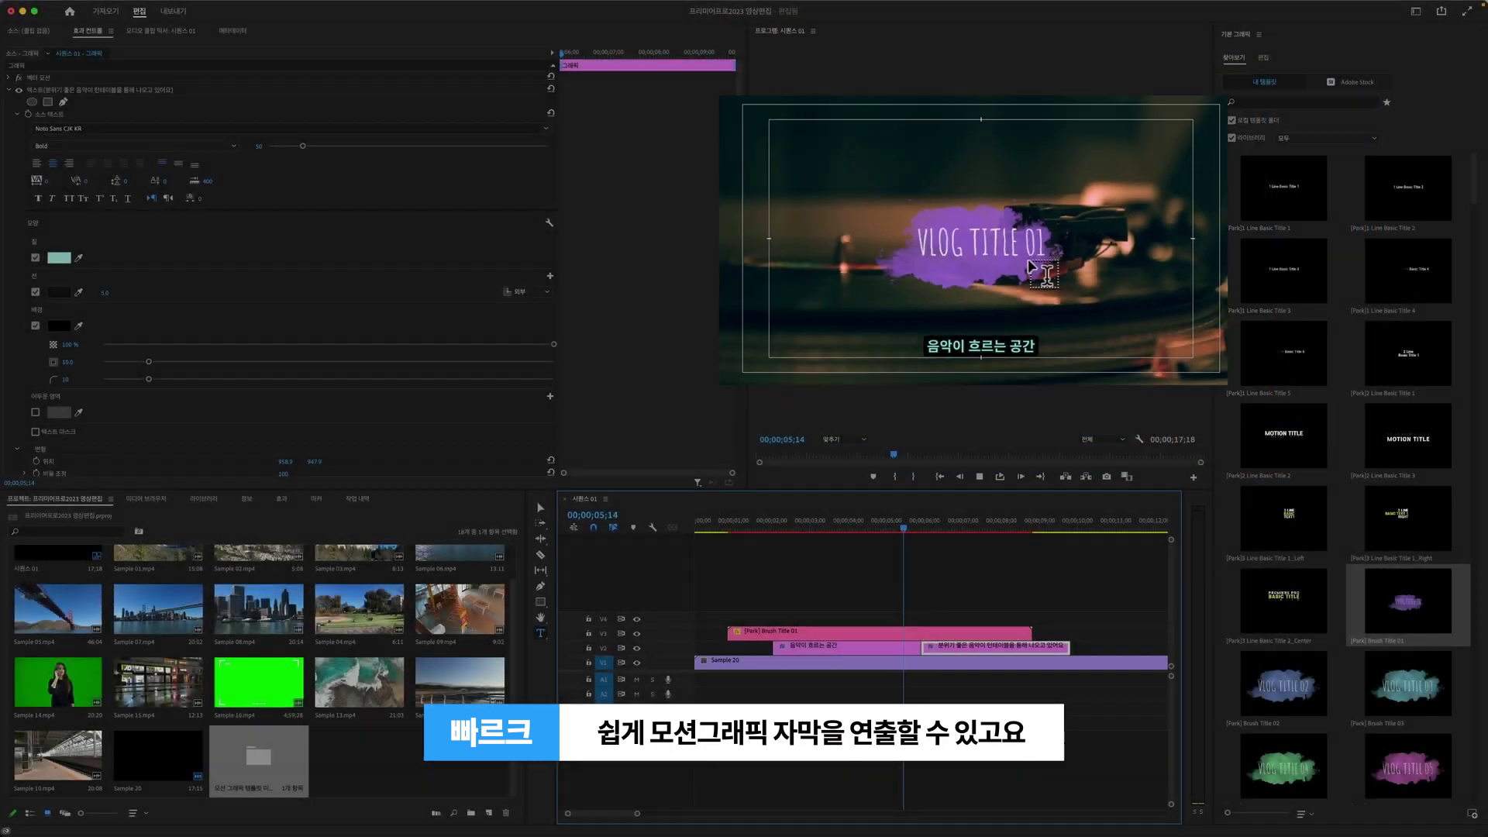
Replace the Brush Title 01 text 'Vlog Title 01' with 'Music Vlog' and preview it
{"action": "key", "text": "space"}
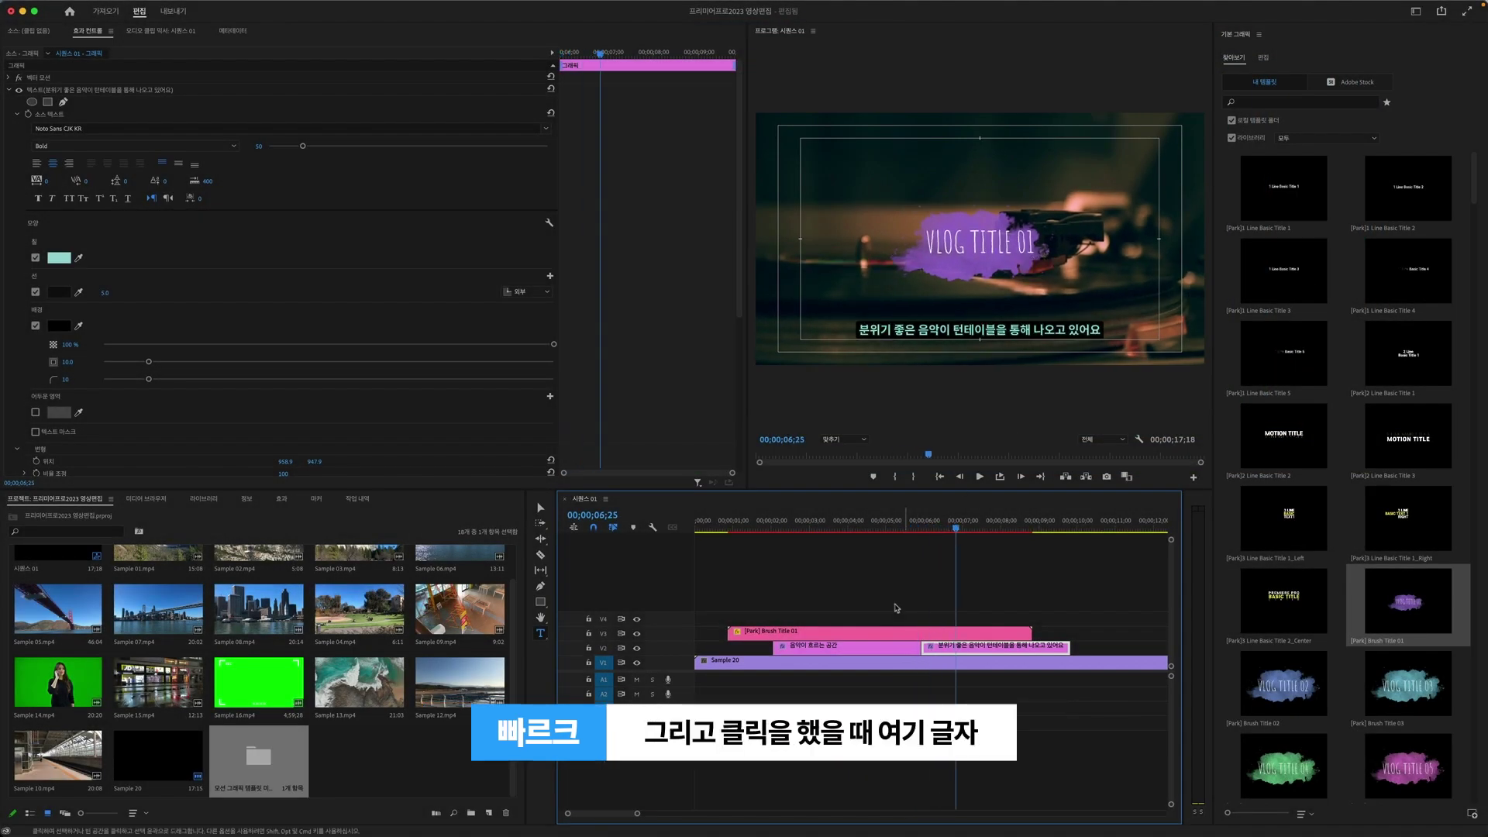
{"action": "left_click", "coordinate": [885, 633]}
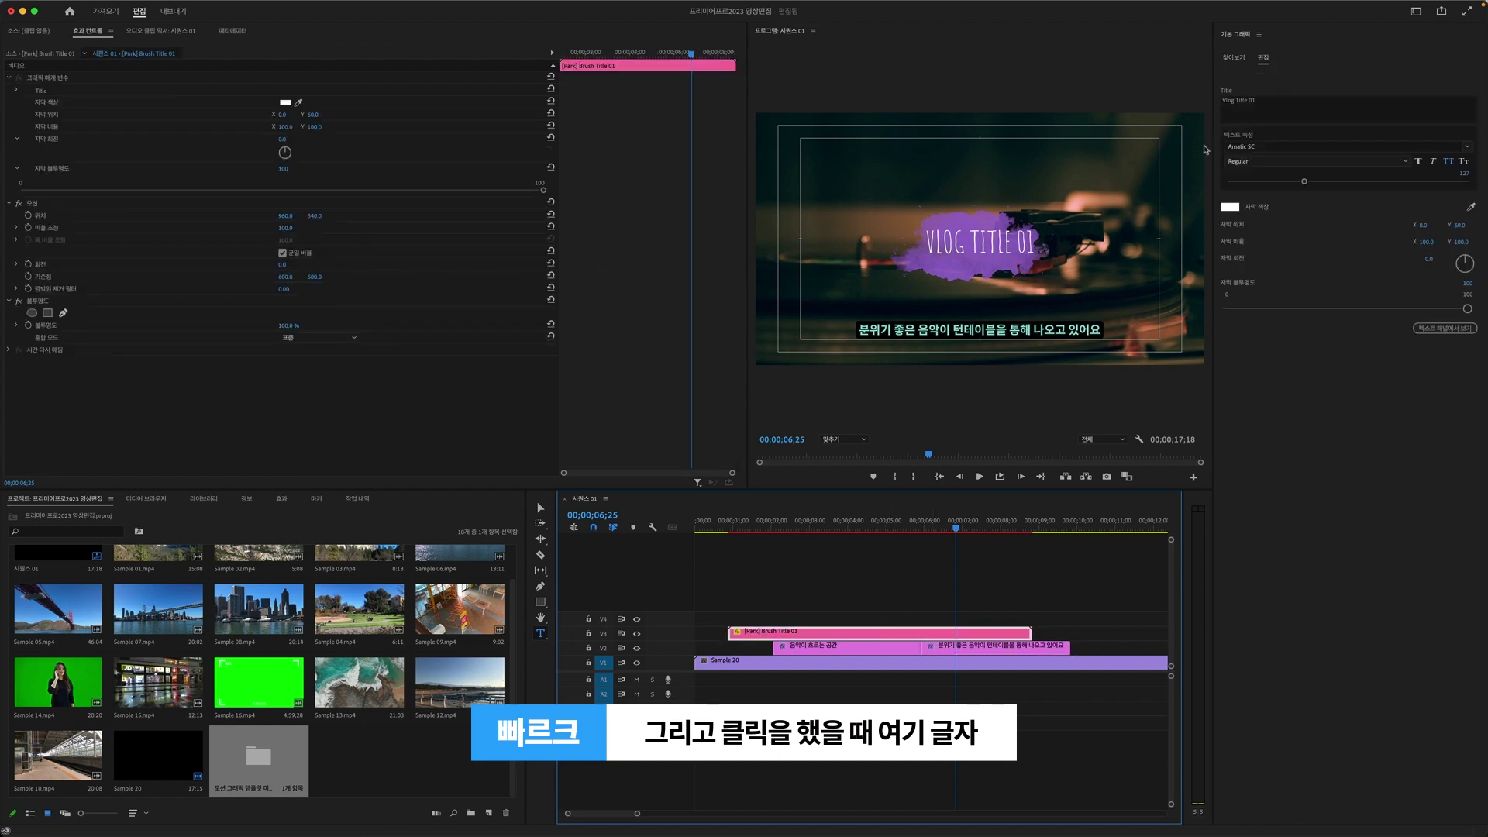
{"action": "left_click", "coordinate": [1261, 102]}
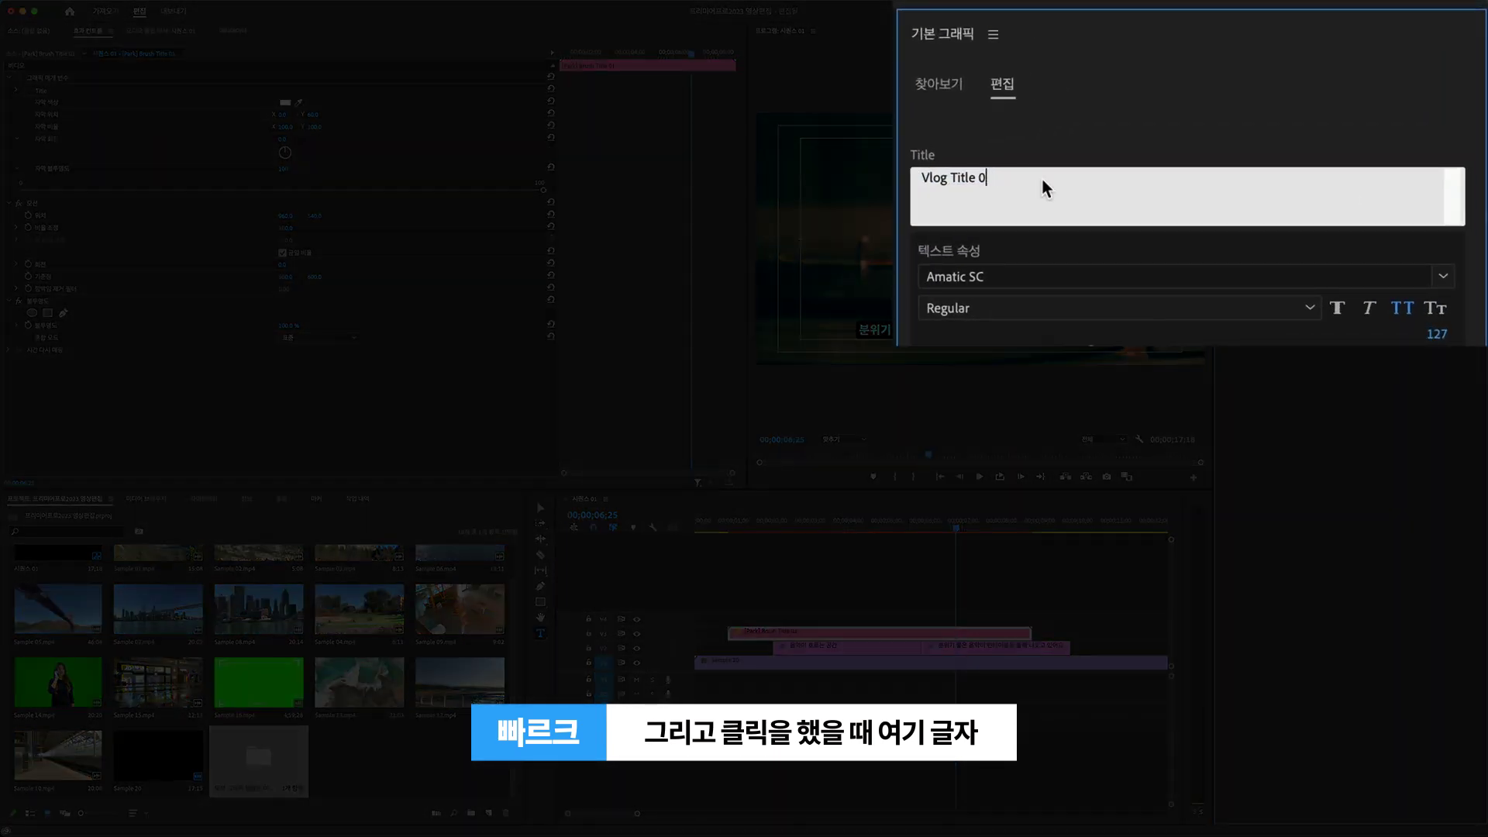
{"action": "key", "text": "BackSpace"}
{"action": "key", "text": "BackSpace"}
{"action": "key", "text": "BackSpace"}
{"action": "key", "text": "BackSpace"}
{"action": "key", "text": "BackSpace"}
{"action": "key", "text": "BackSpace"}
{"action": "type", "text": "ㅓㅕTitle"}
{"action": "key", "text": "BackSpace"}
{"action": "key", "text": "BackSpace"}
{"action": "key", "text": "BackSpace"}
{"action": "key", "text": "BackSpace"}
{"action": "type", "text": "Music Vl"}
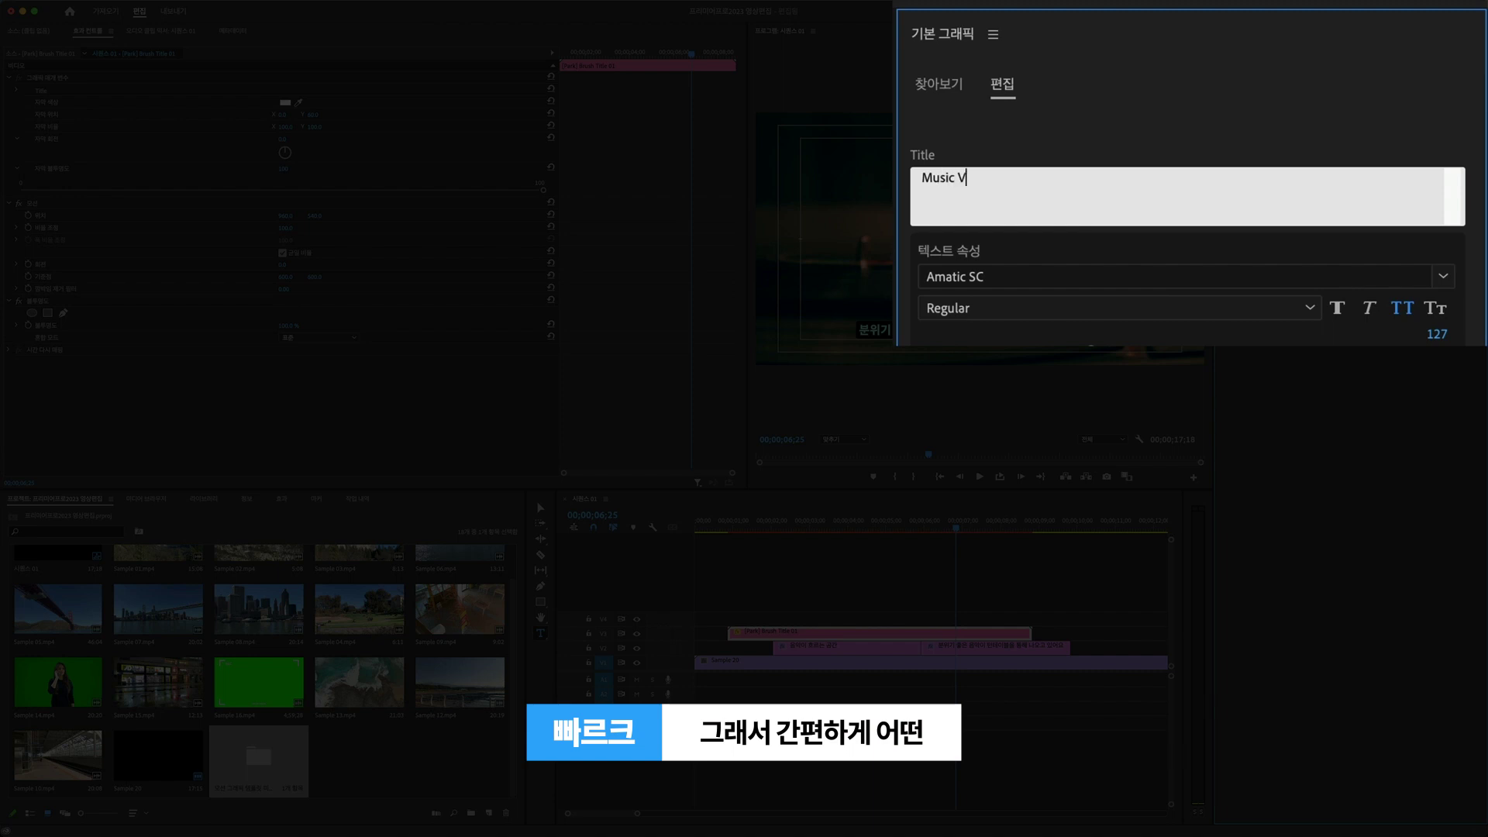
{"action": "type", "text": "og"}
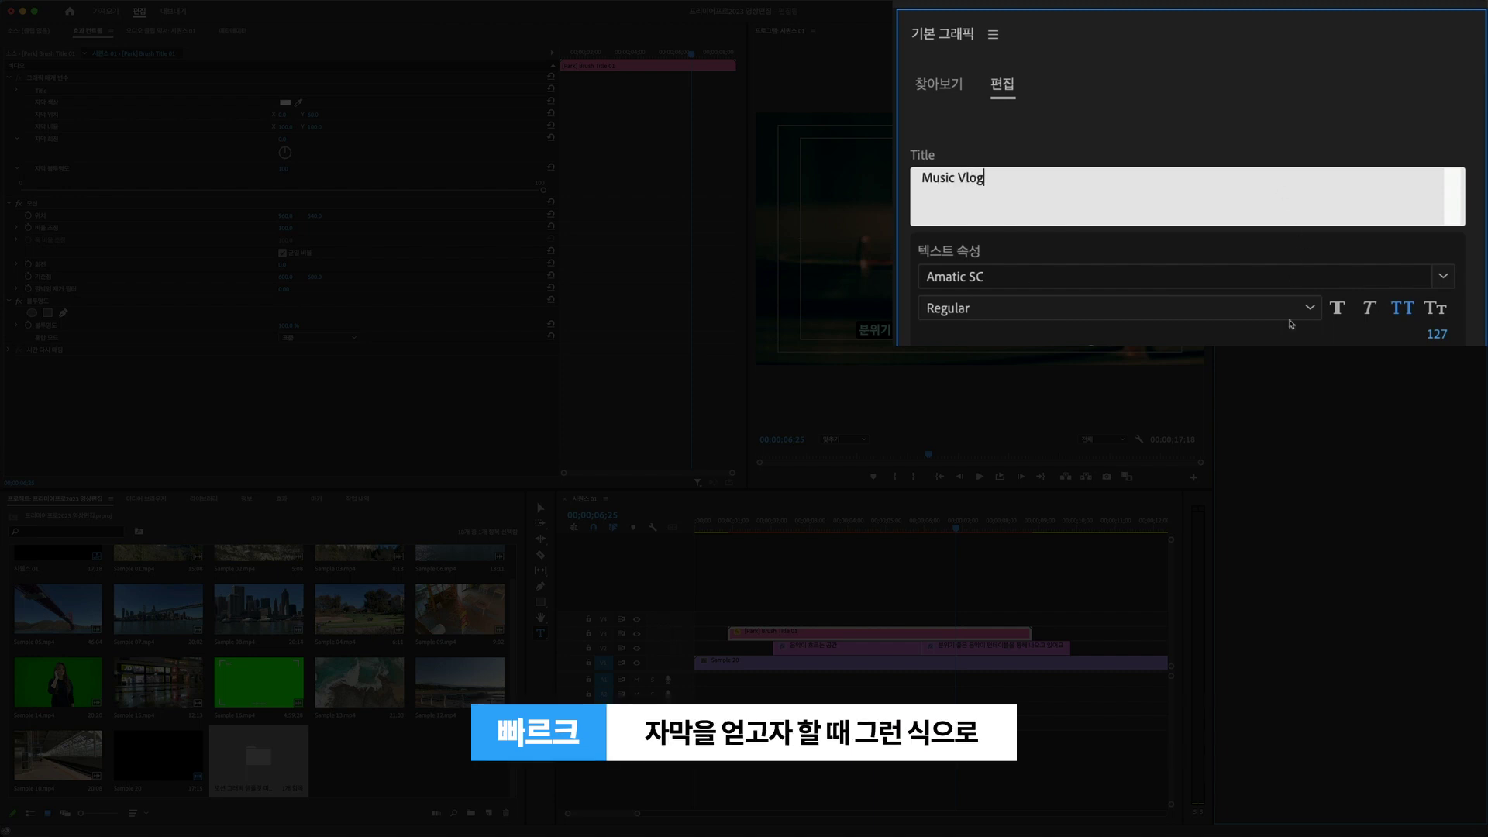
{"action": "left_click", "coordinate": [1283, 387]}
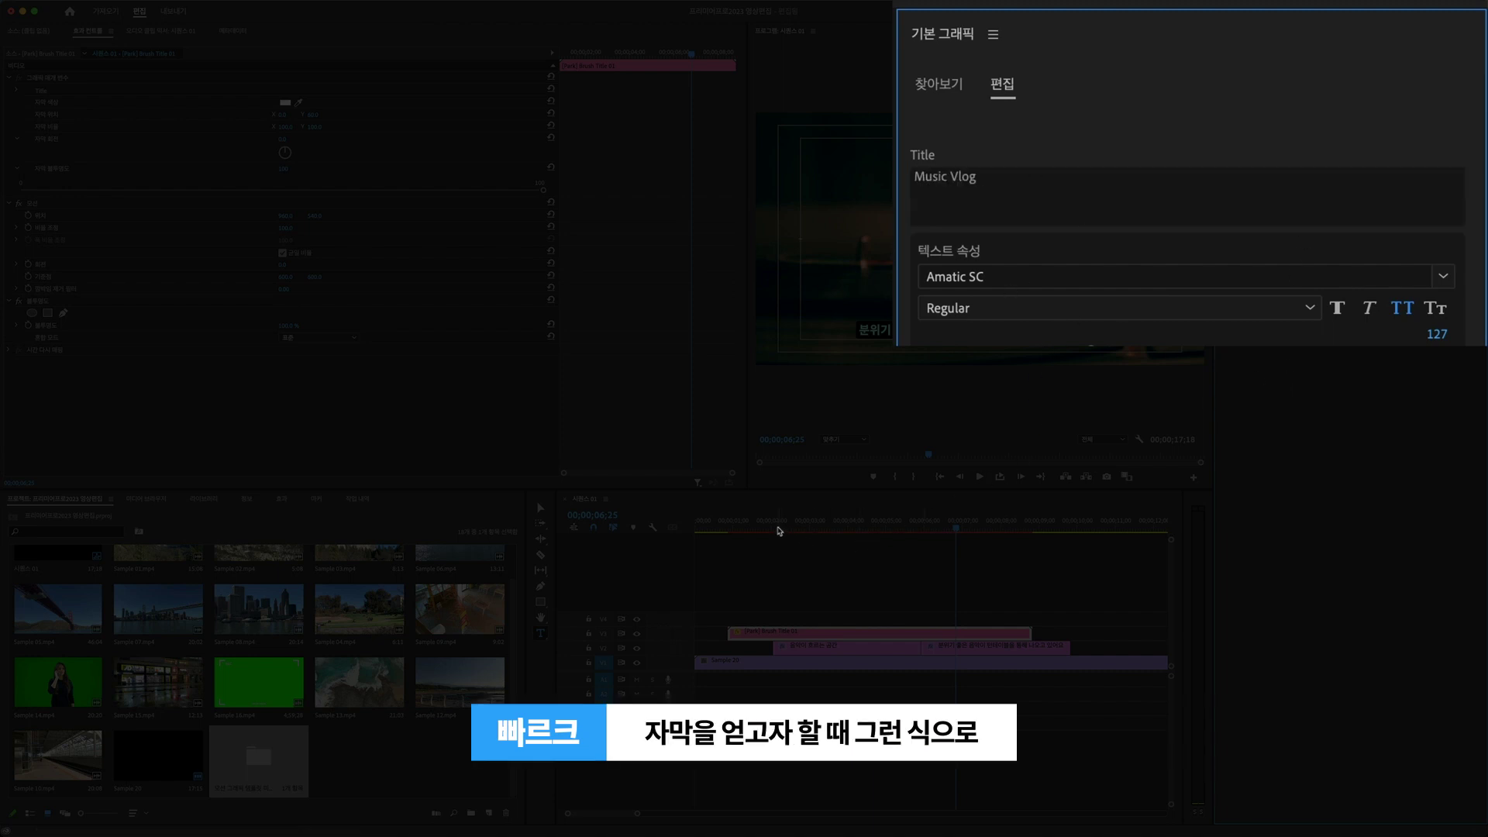
{"action": "left_click", "coordinate": [750, 524]}
{"action": "key", "text": "space"}
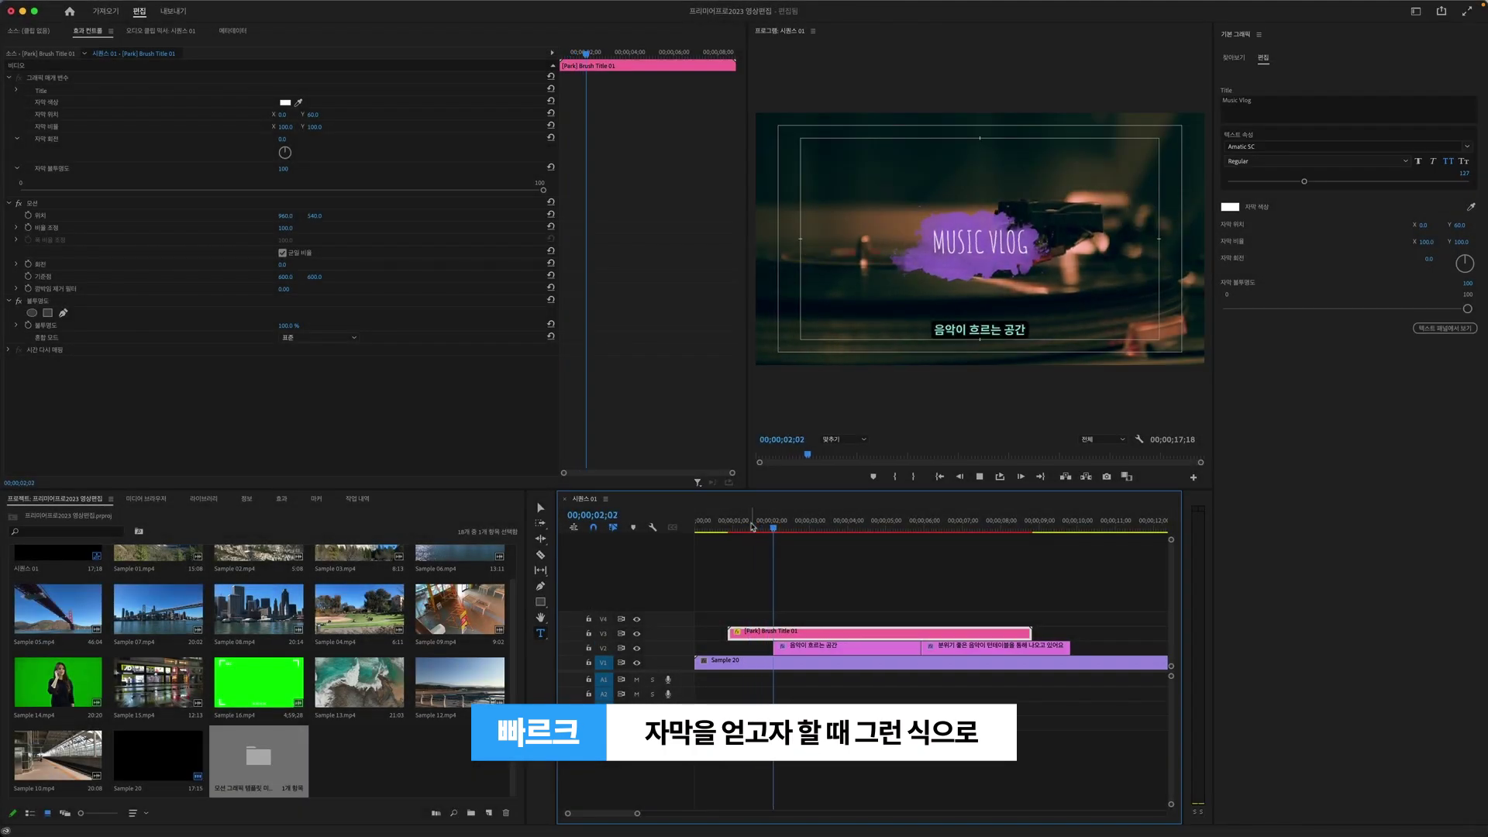
Apply default transitions to both ends of the Music Vlog title and preview its fade-in
{"action": "key", "text": "space"}
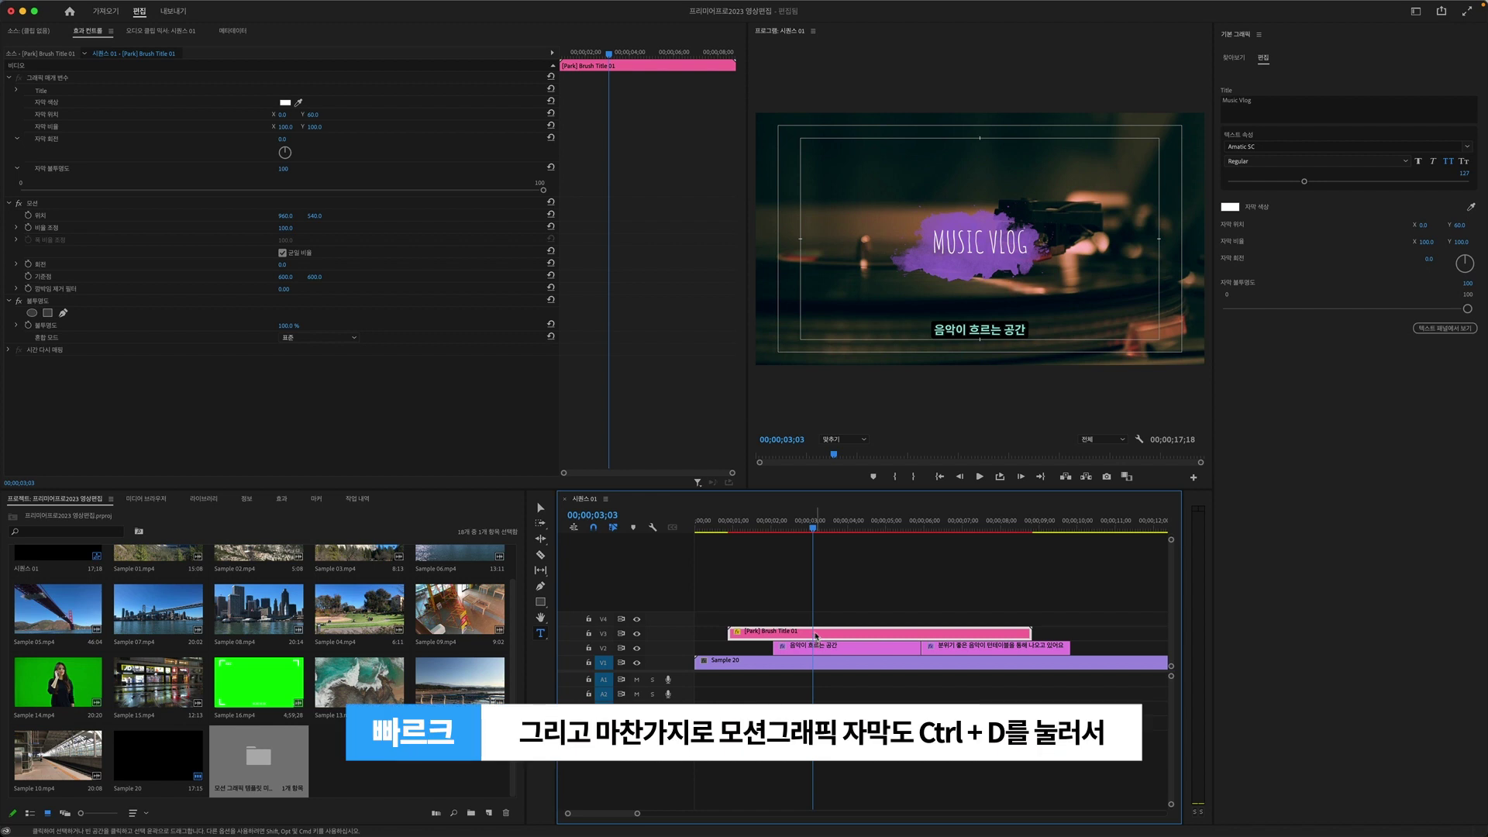
{"action": "key", "text": "ctrl+d"}
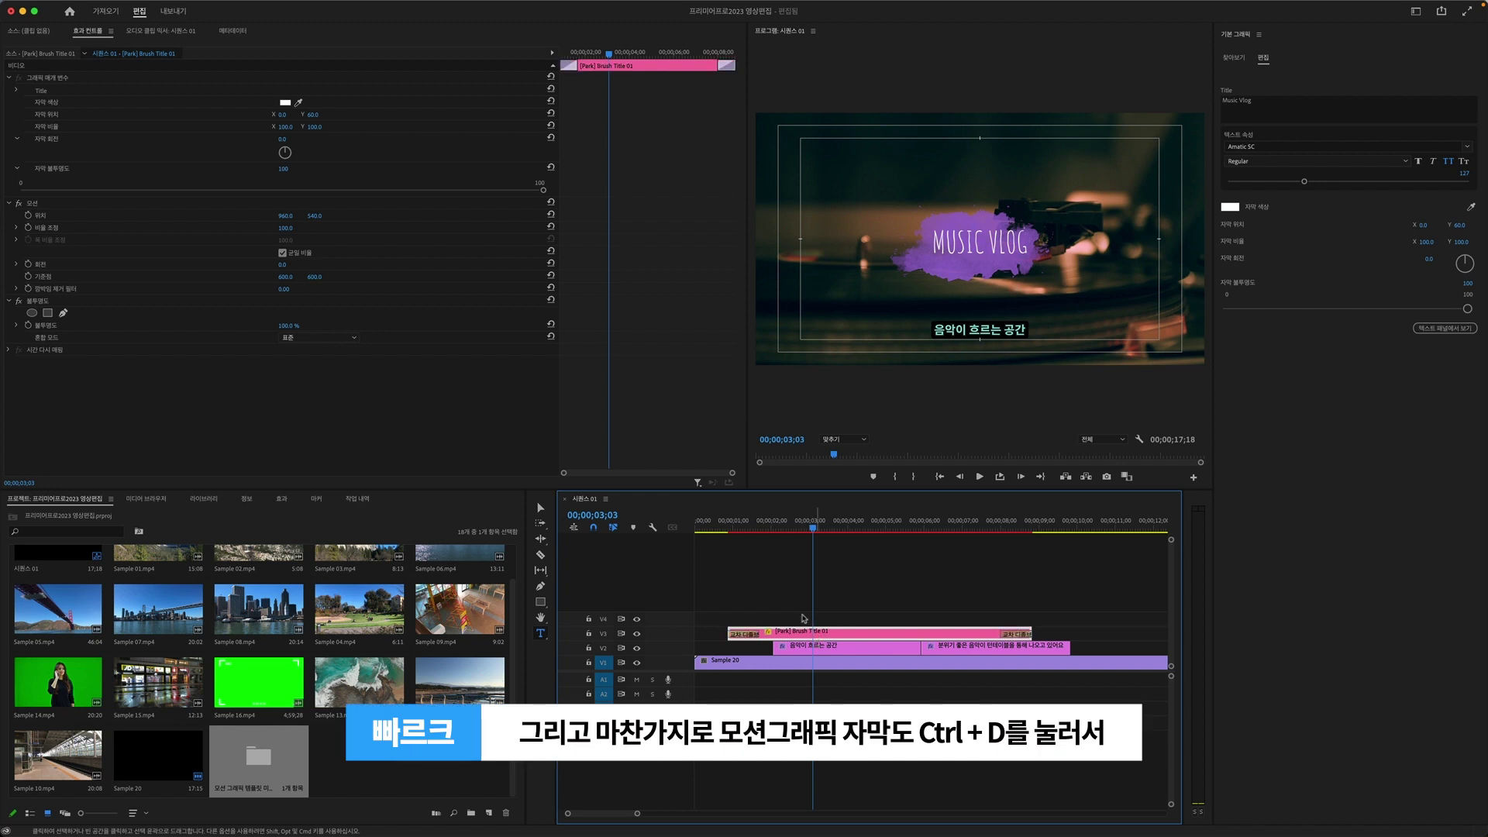
{"action": "left_click", "coordinate": [728, 528]}
{"action": "key", "text": "space"}
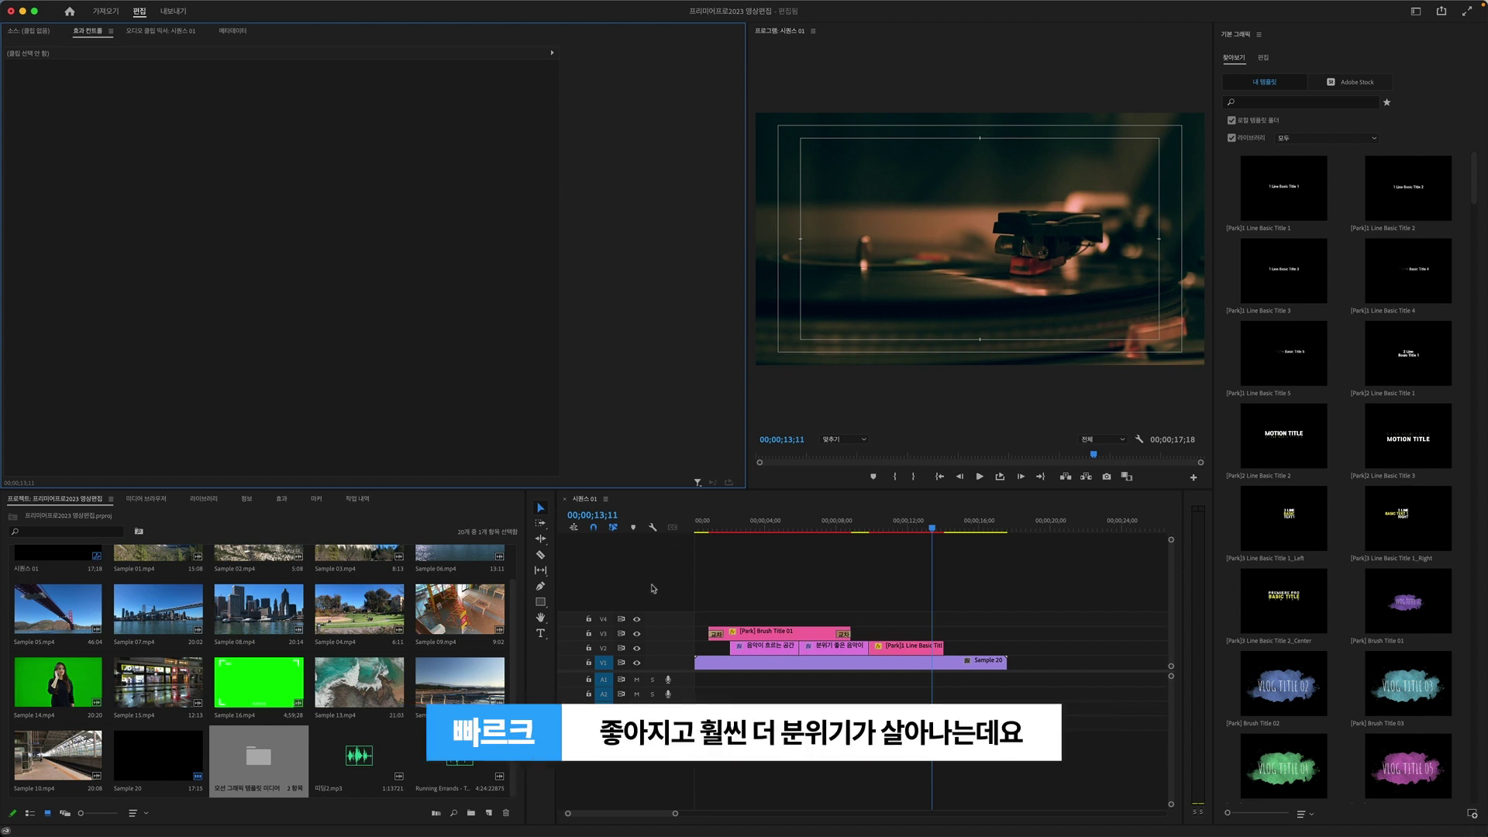
{"action": "left_click", "coordinate": [710, 599]}
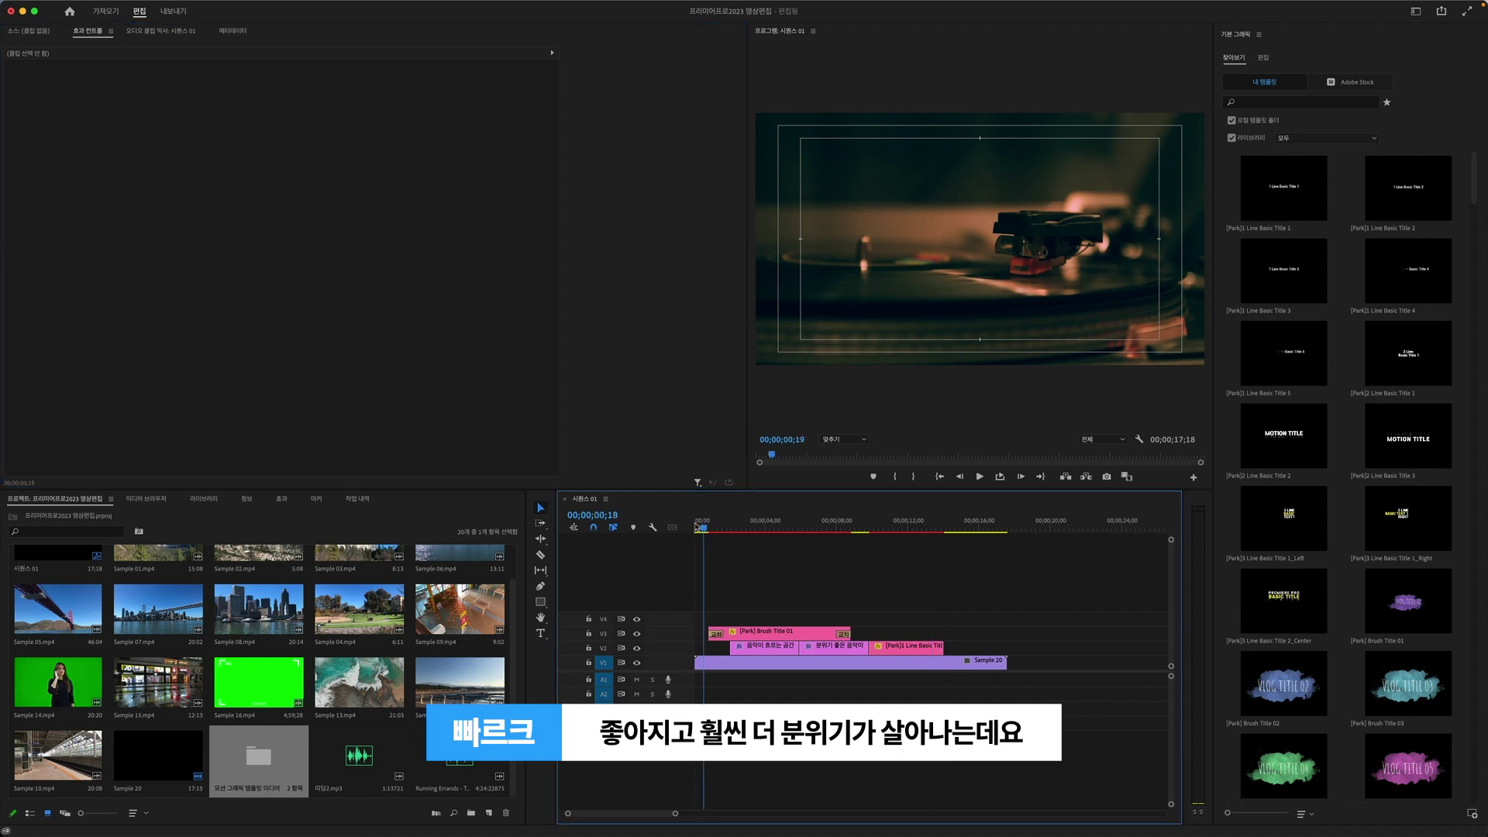
Browse the project bin items and switch the Project panel to List View
{"action": "key", "text": "Home"}
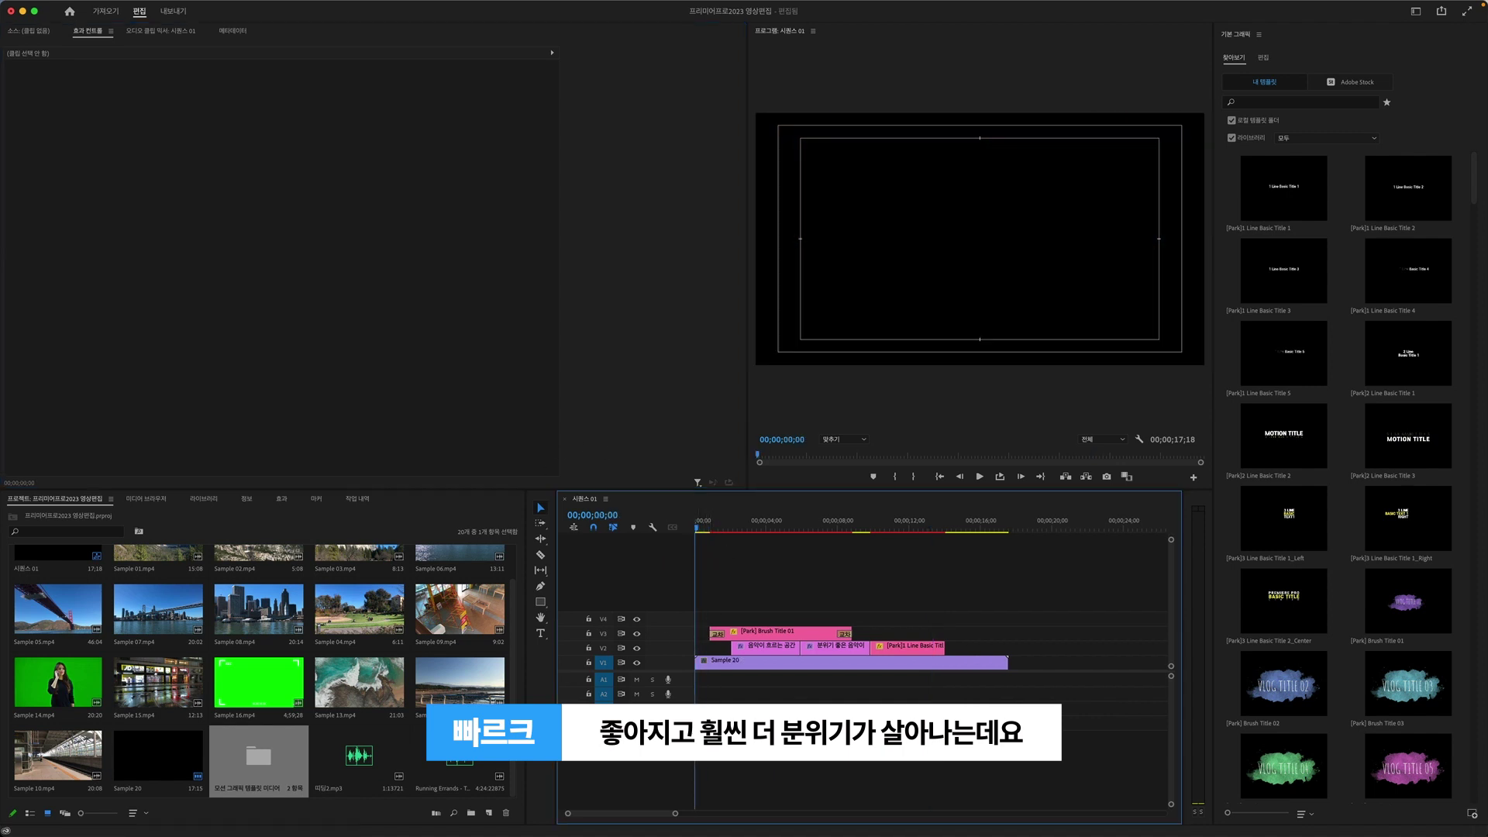
{"action": "left_click", "coordinate": [460, 771]}
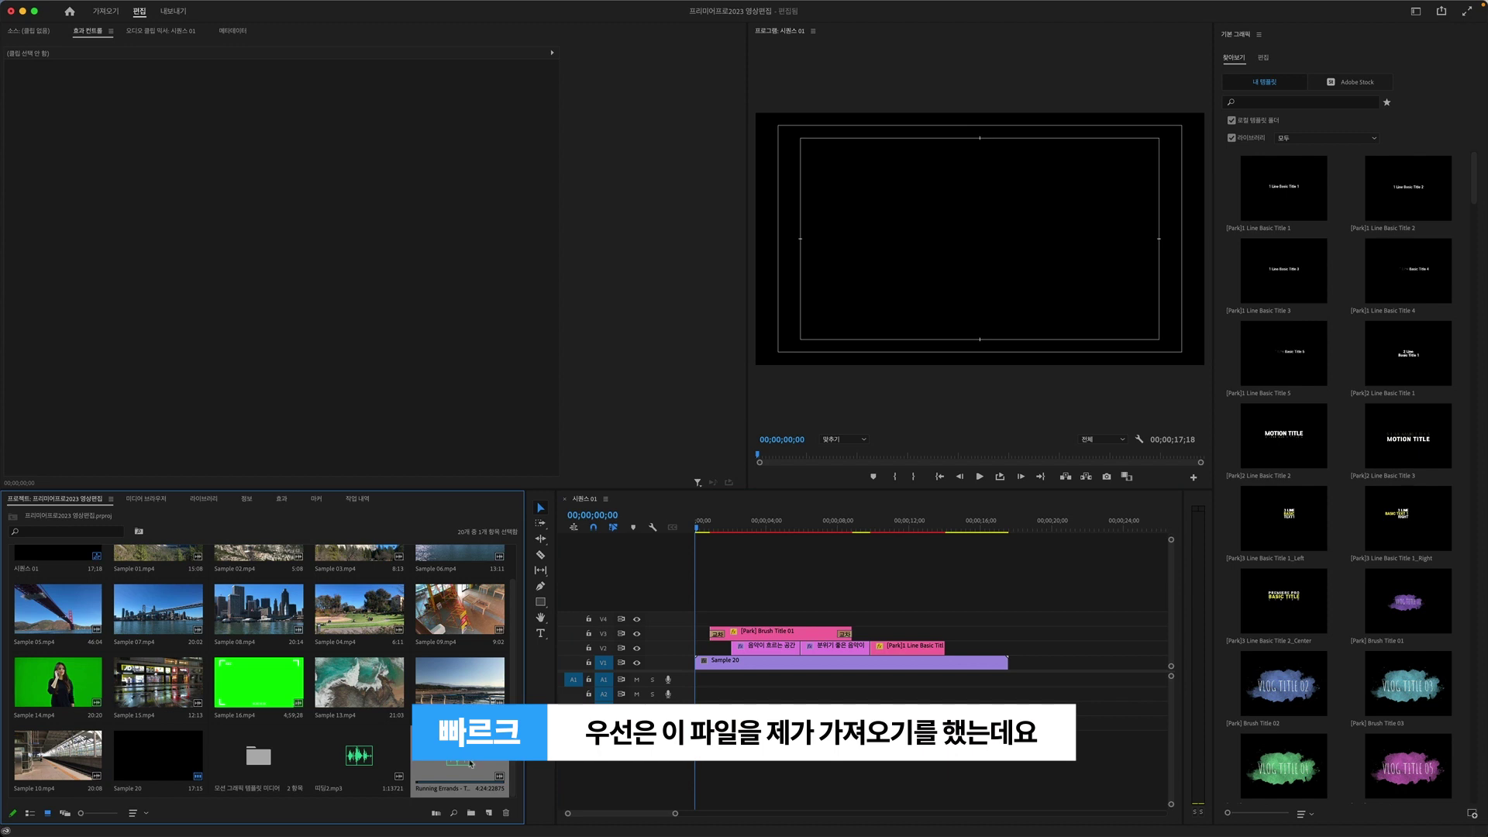
{"action": "left_click", "coordinate": [380, 757]}
{"action": "left_click", "coordinate": [435, 760]}
{"action": "left_click", "coordinate": [313, 765]}
{"action": "left_click", "coordinate": [289, 767]}
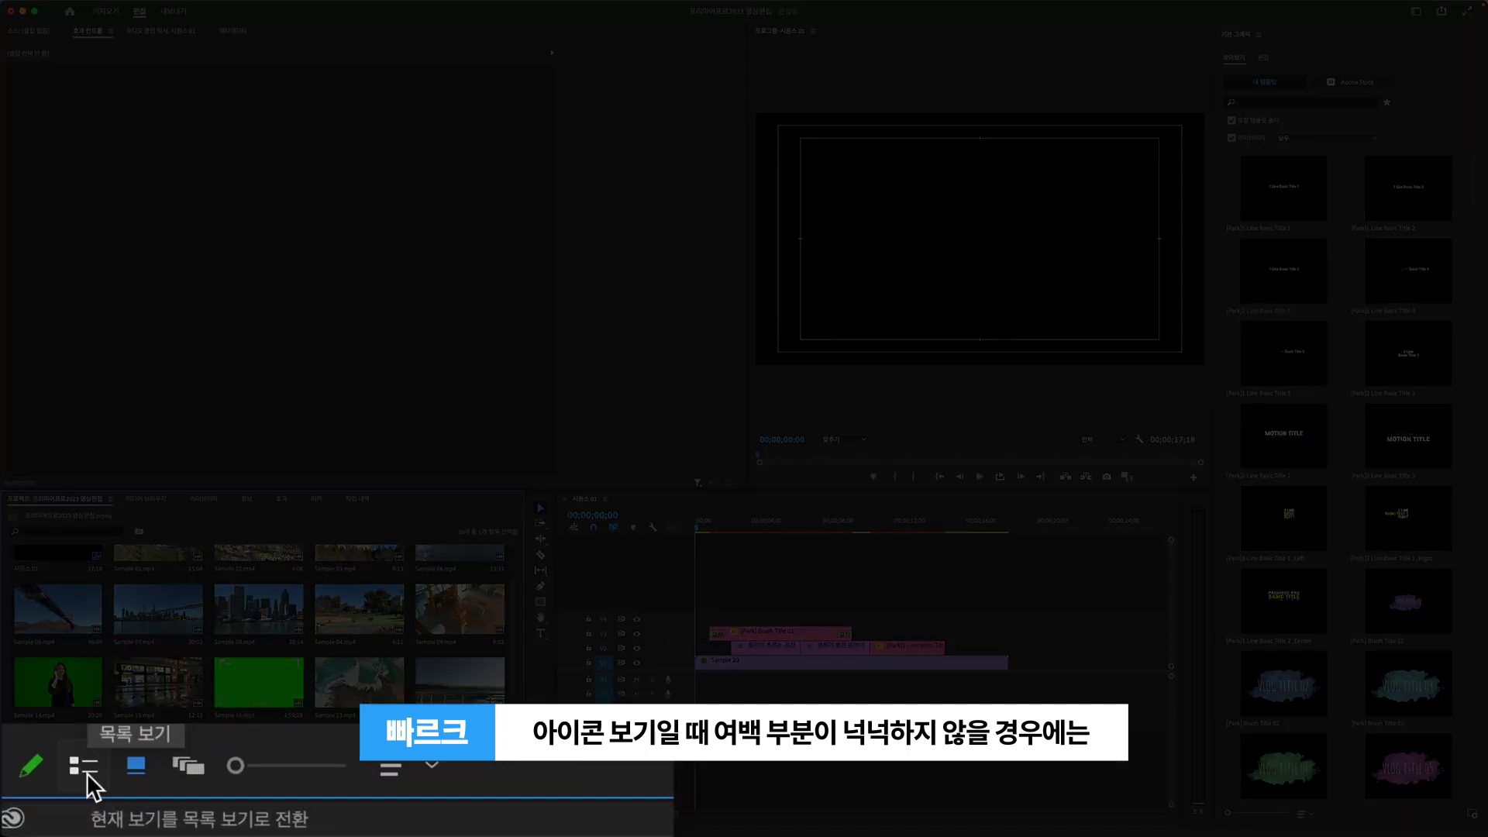
{"action": "left_click", "coordinate": [87, 774]}
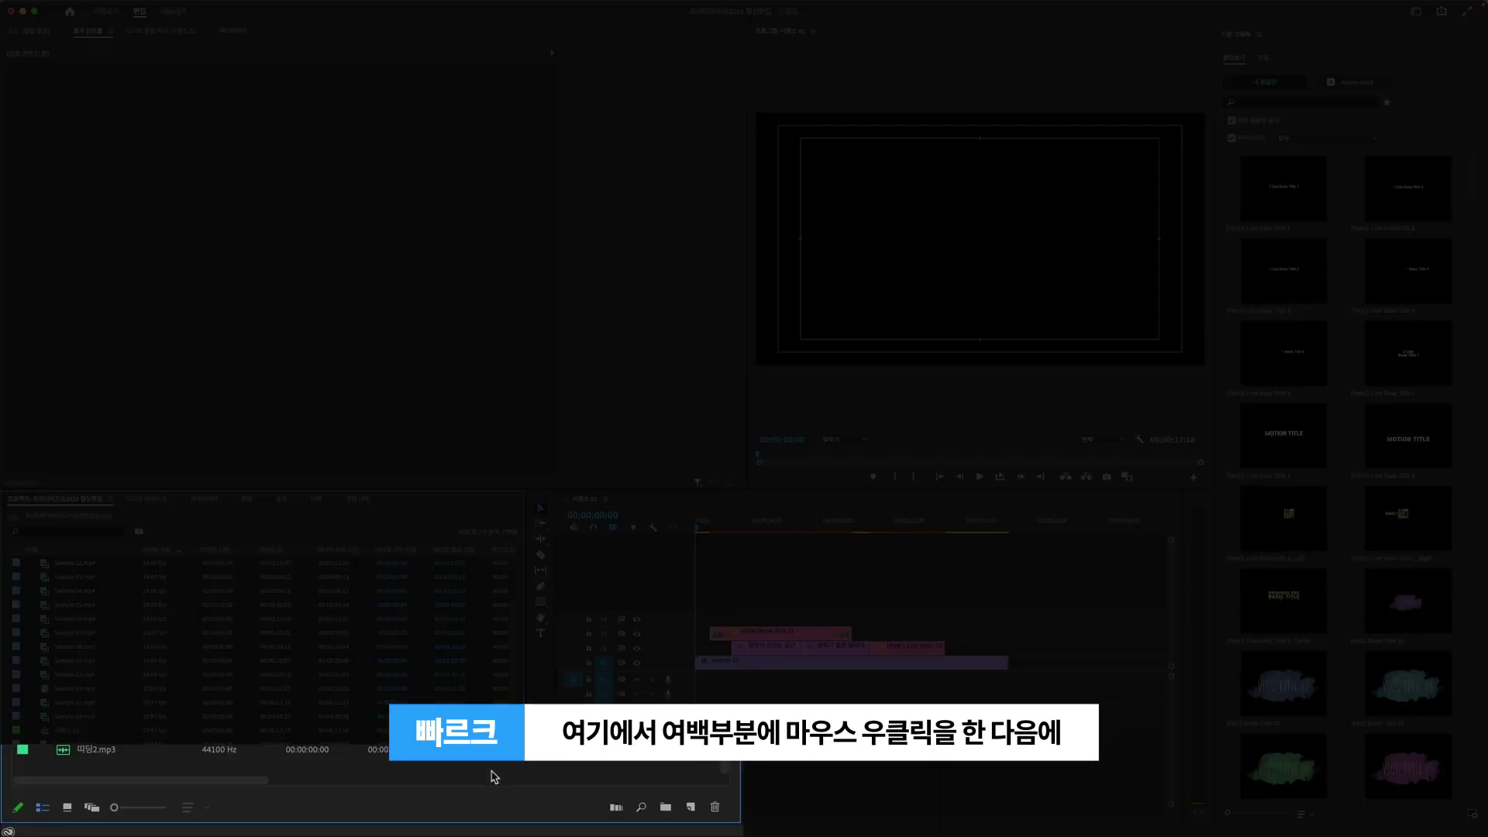
Import the A Brand New Start mp3 and place it on track A1 at the sequence start
{"action": "right_click", "coordinate": [346, 789]}
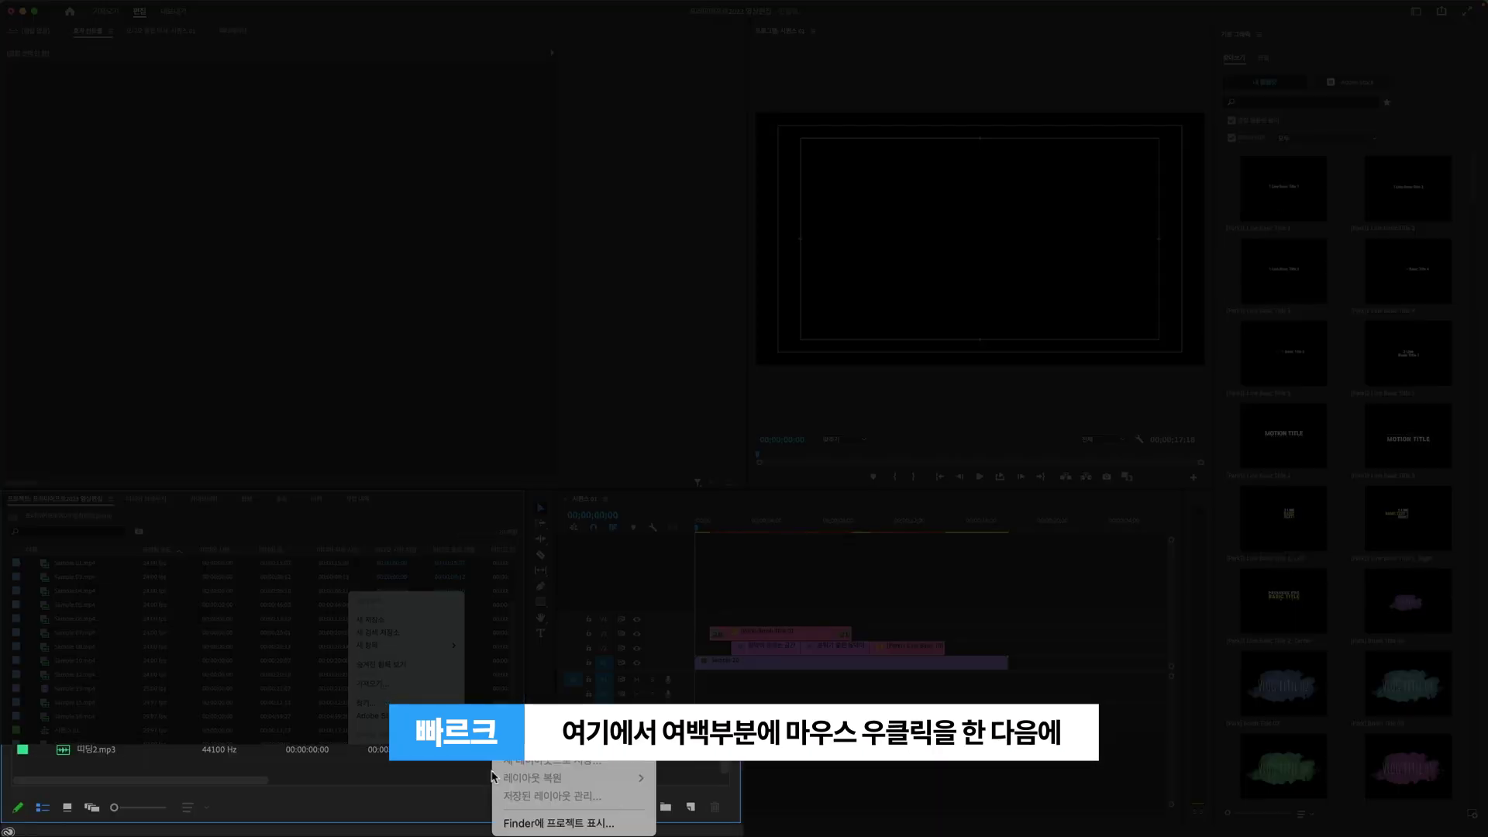
{"action": "left_click", "coordinate": [401, 685]}
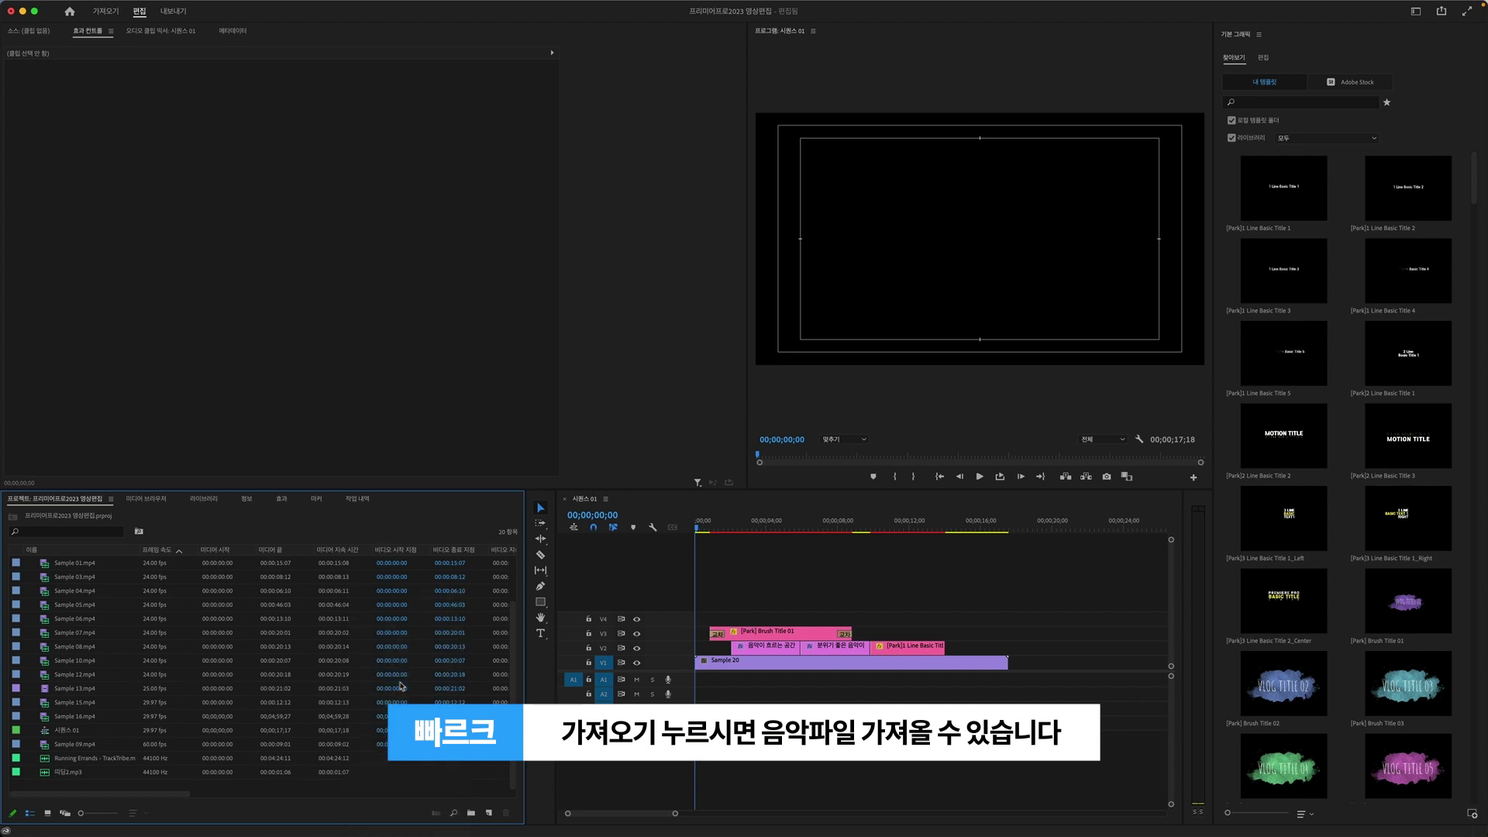
{"action": "scroll", "coordinate": [720, 368], "scroll_direction": "down", "scroll_amount": 1}
{"action": "scroll", "coordinate": [720, 357], "scroll_direction": "down", "scroll_amount": 5}
{"action": "left_click", "coordinate": [806, 302]}
{"action": "left_click", "coordinate": [917, 427]}
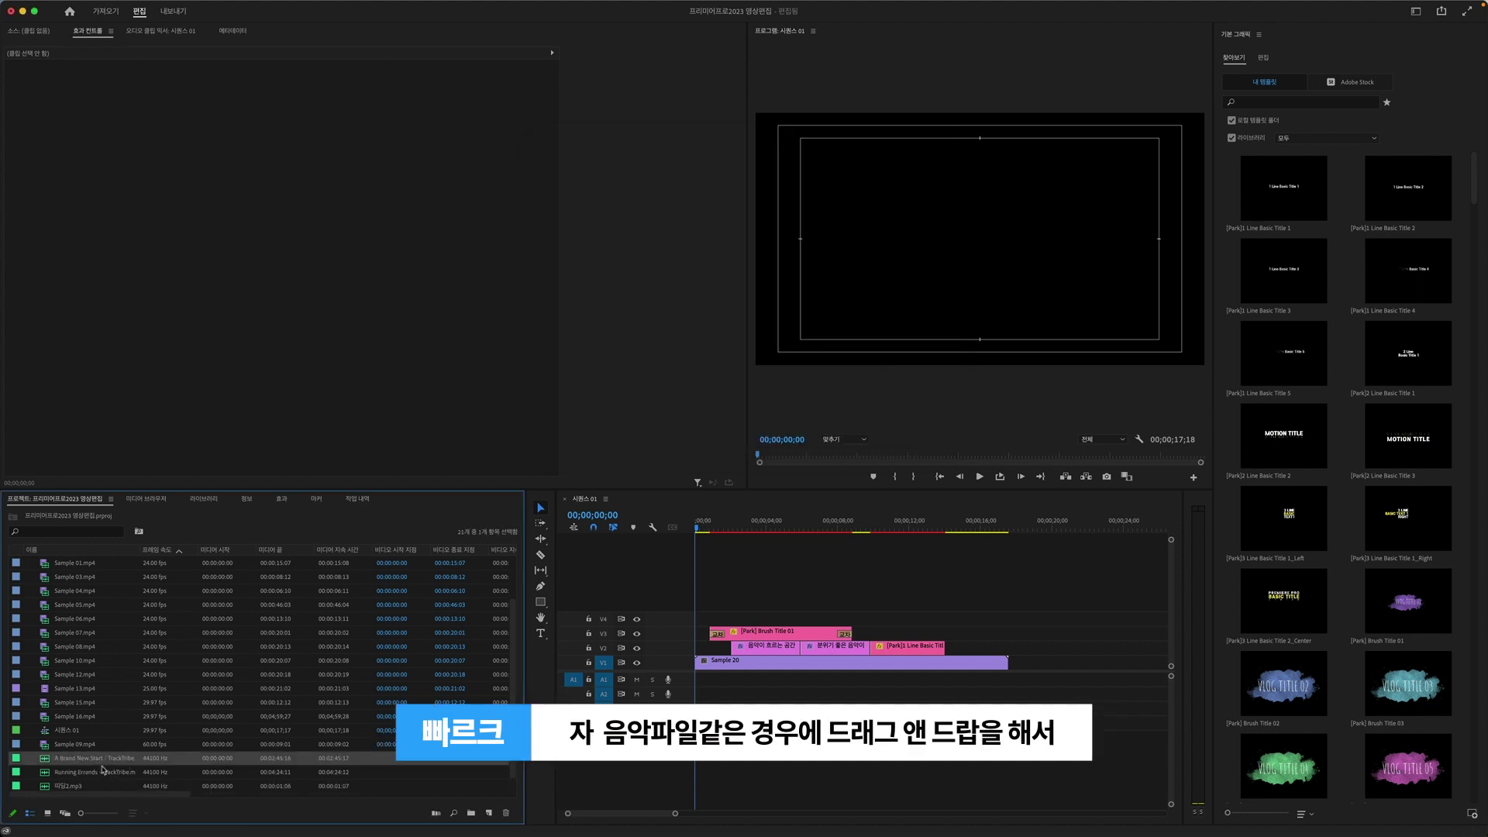
{"action": "left_click_drag", "start_coordinate": [92, 765], "coordinate": [685, 679]}
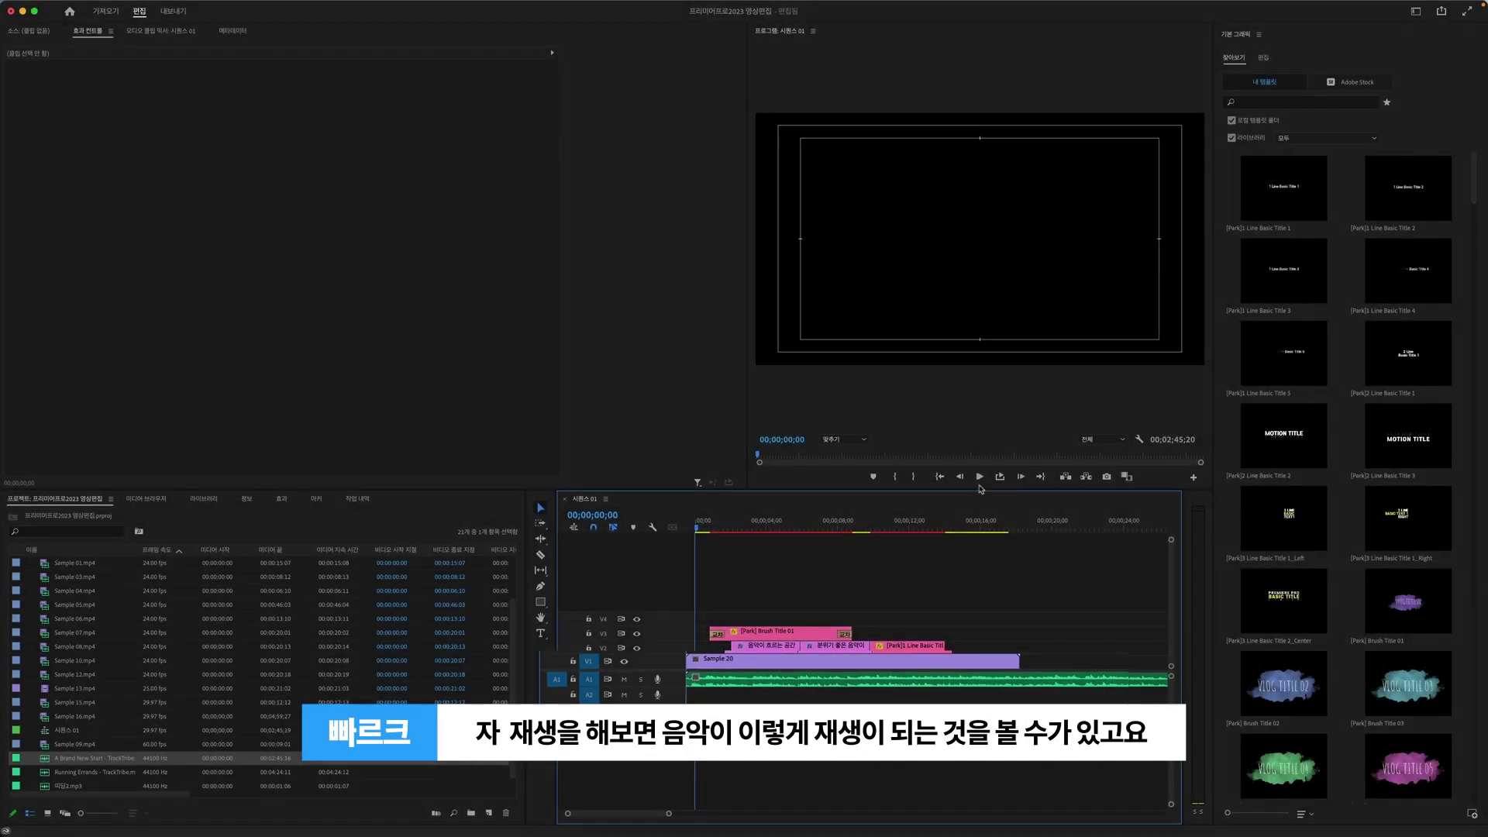
Play the music, fit the sequence in view, and park the playhead just past the video's end
{"action": "left_click", "coordinate": [981, 478]}
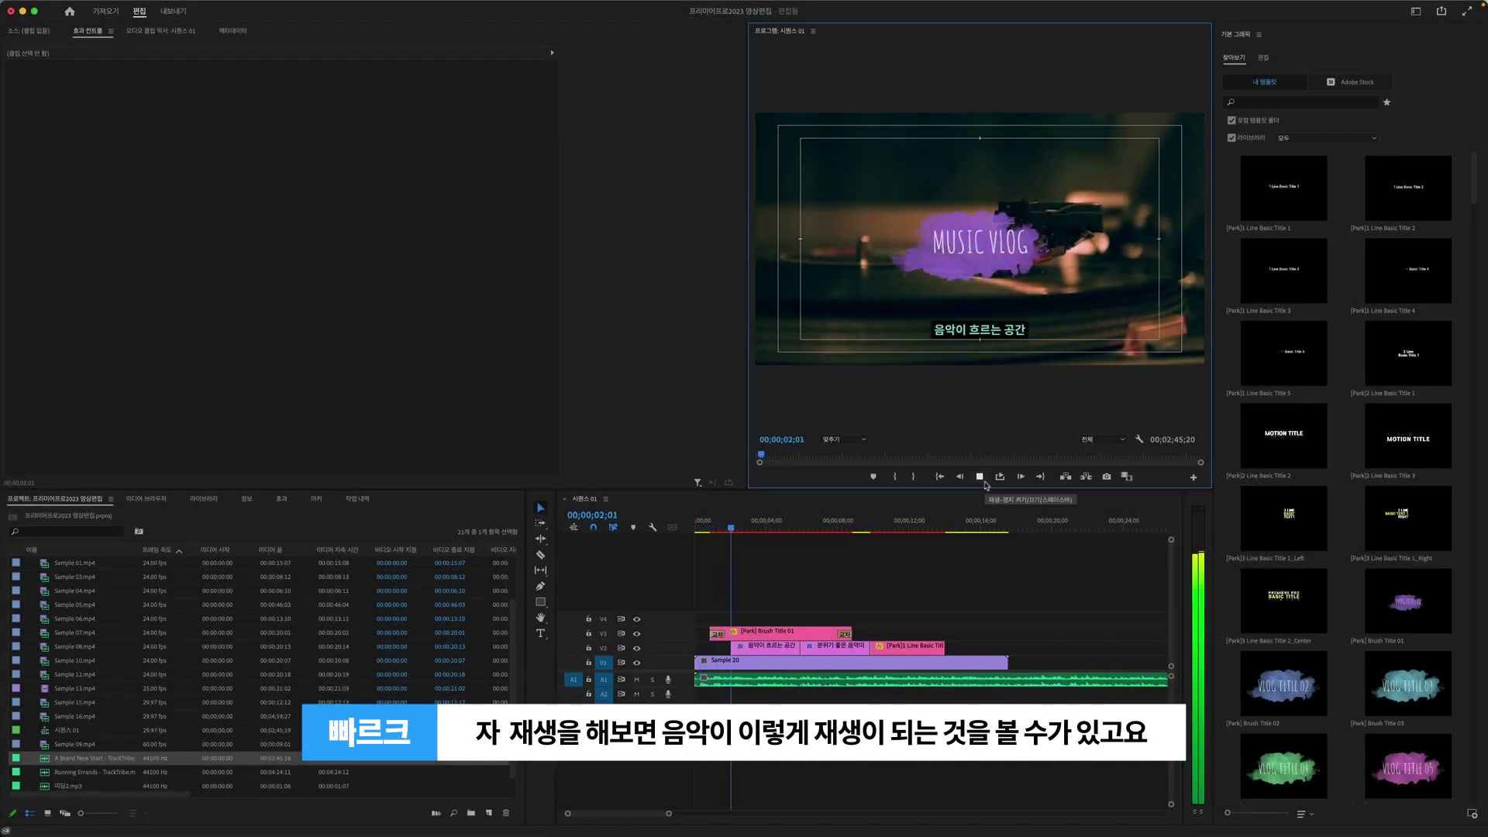
{"action": "left_click", "coordinate": [988, 483]}
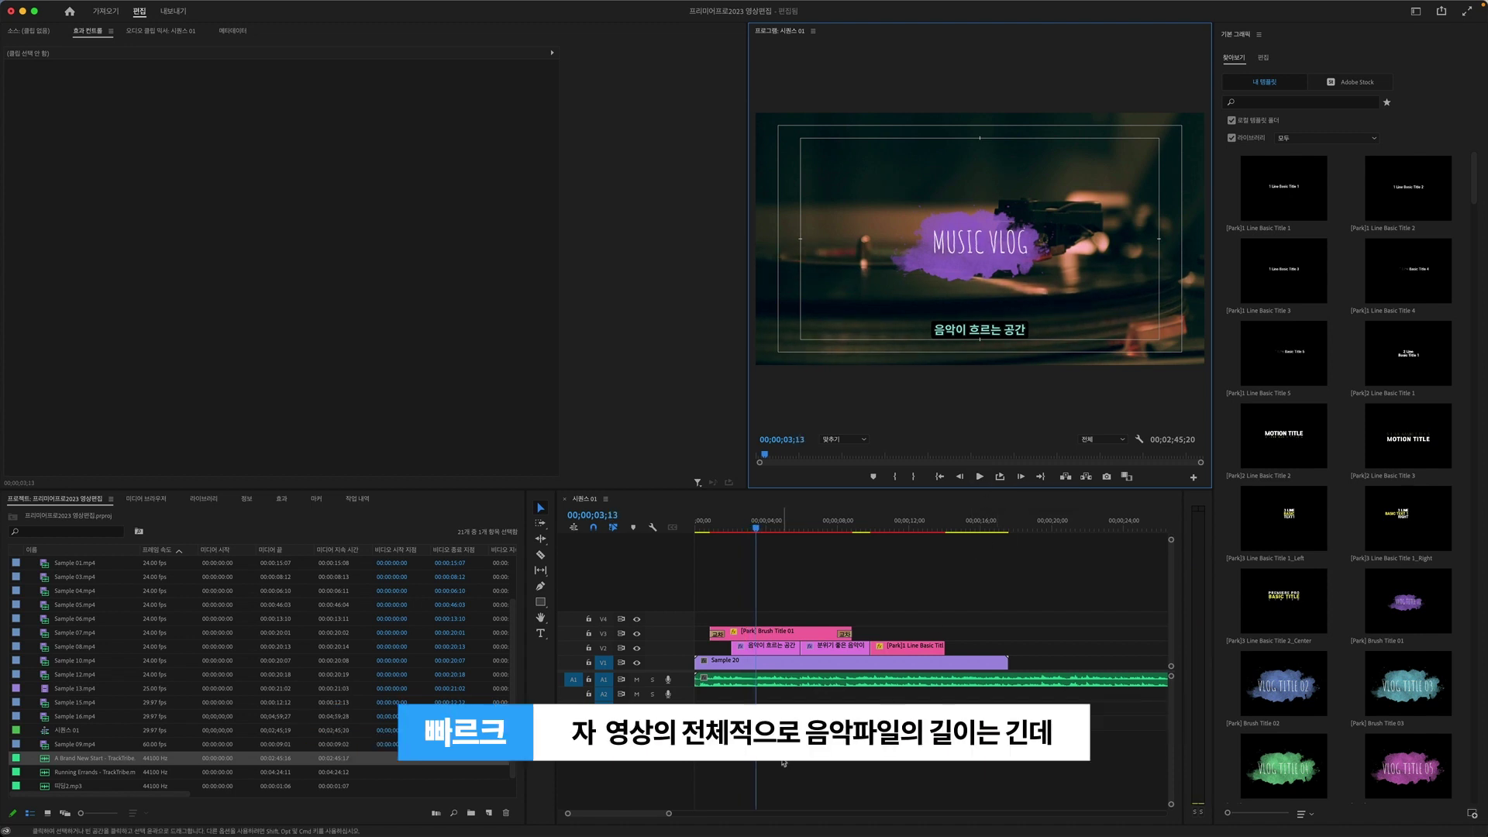
{"action": "left_click", "coordinate": [970, 530]}
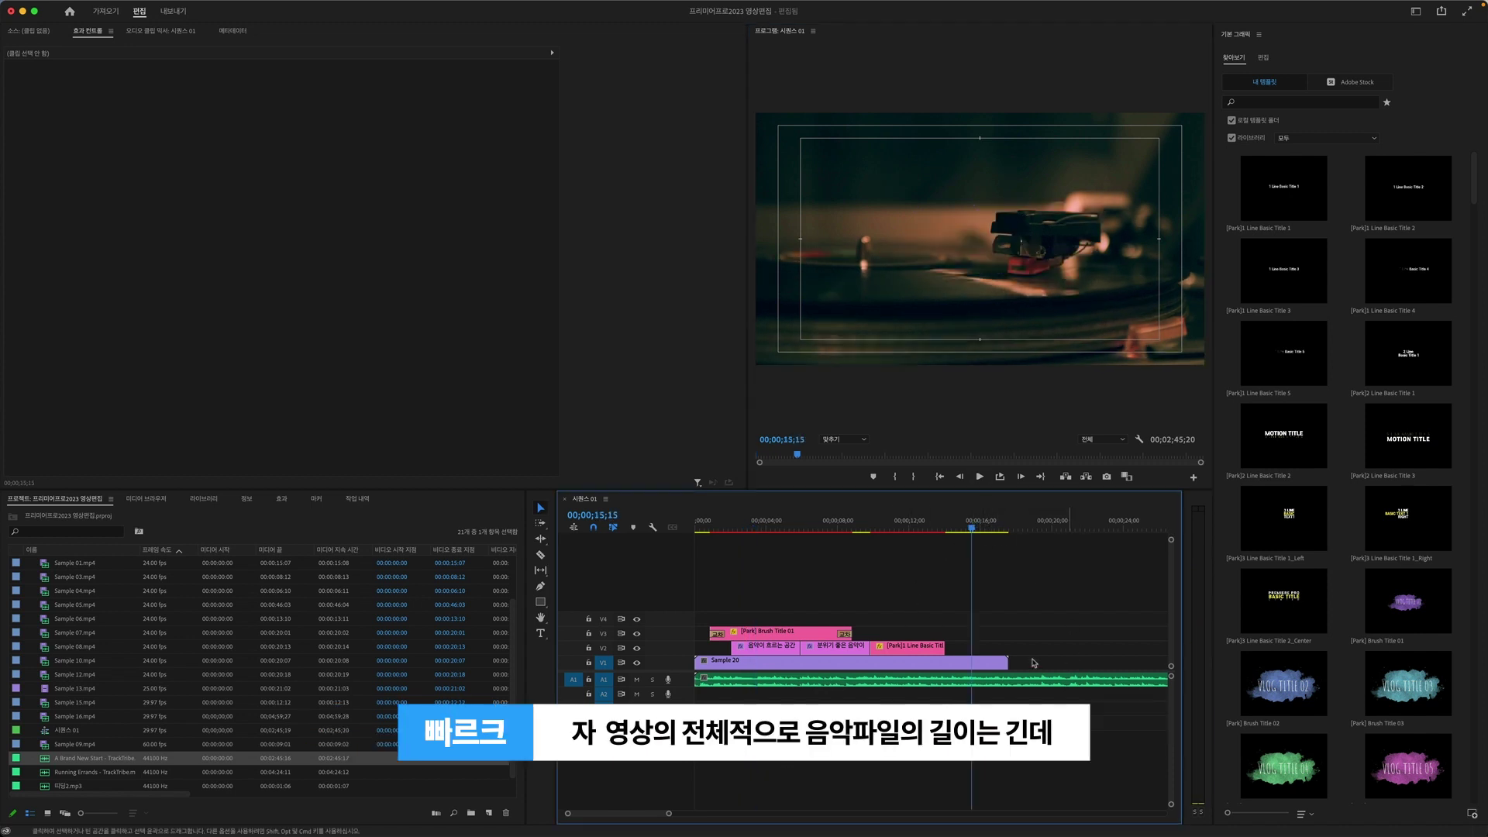
{"action": "key", "text": "backslash"}
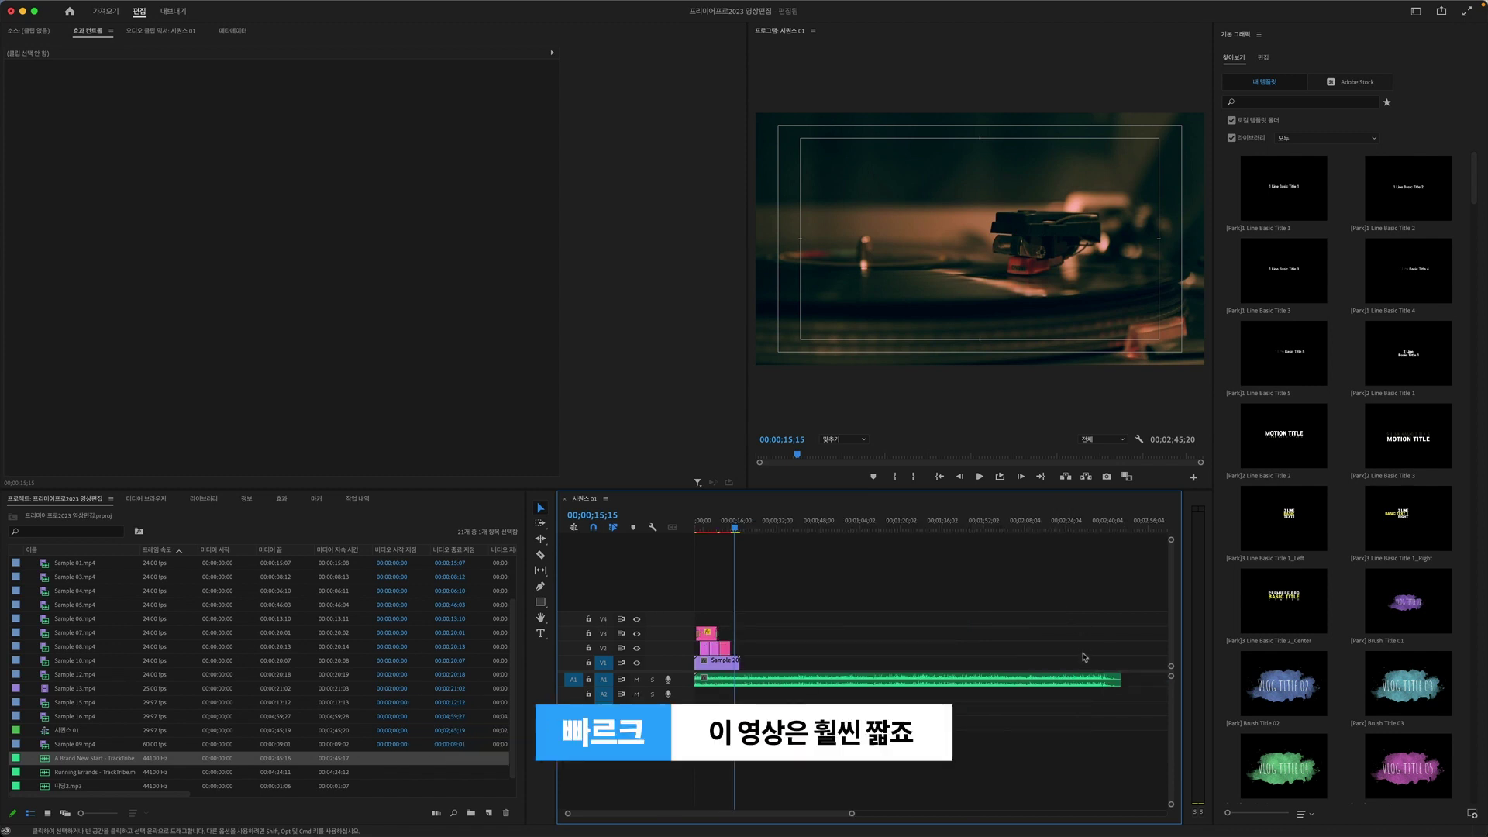
{"action": "left_click_drag", "start_coordinate": [752, 671], "coordinate": [691, 622]}
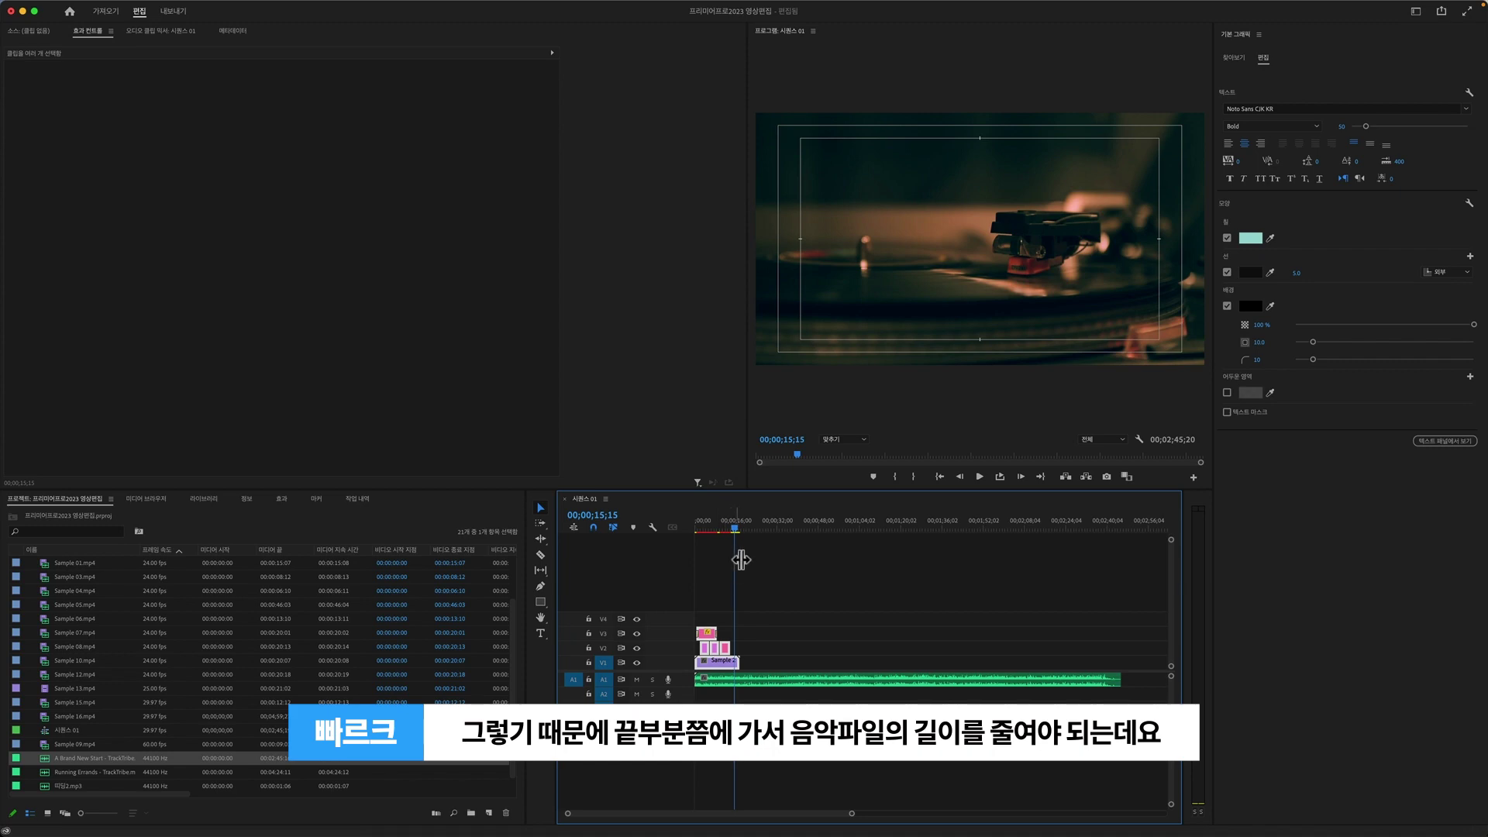
{"action": "left_click_drag", "start_coordinate": [735, 529], "coordinate": [744, 532]}
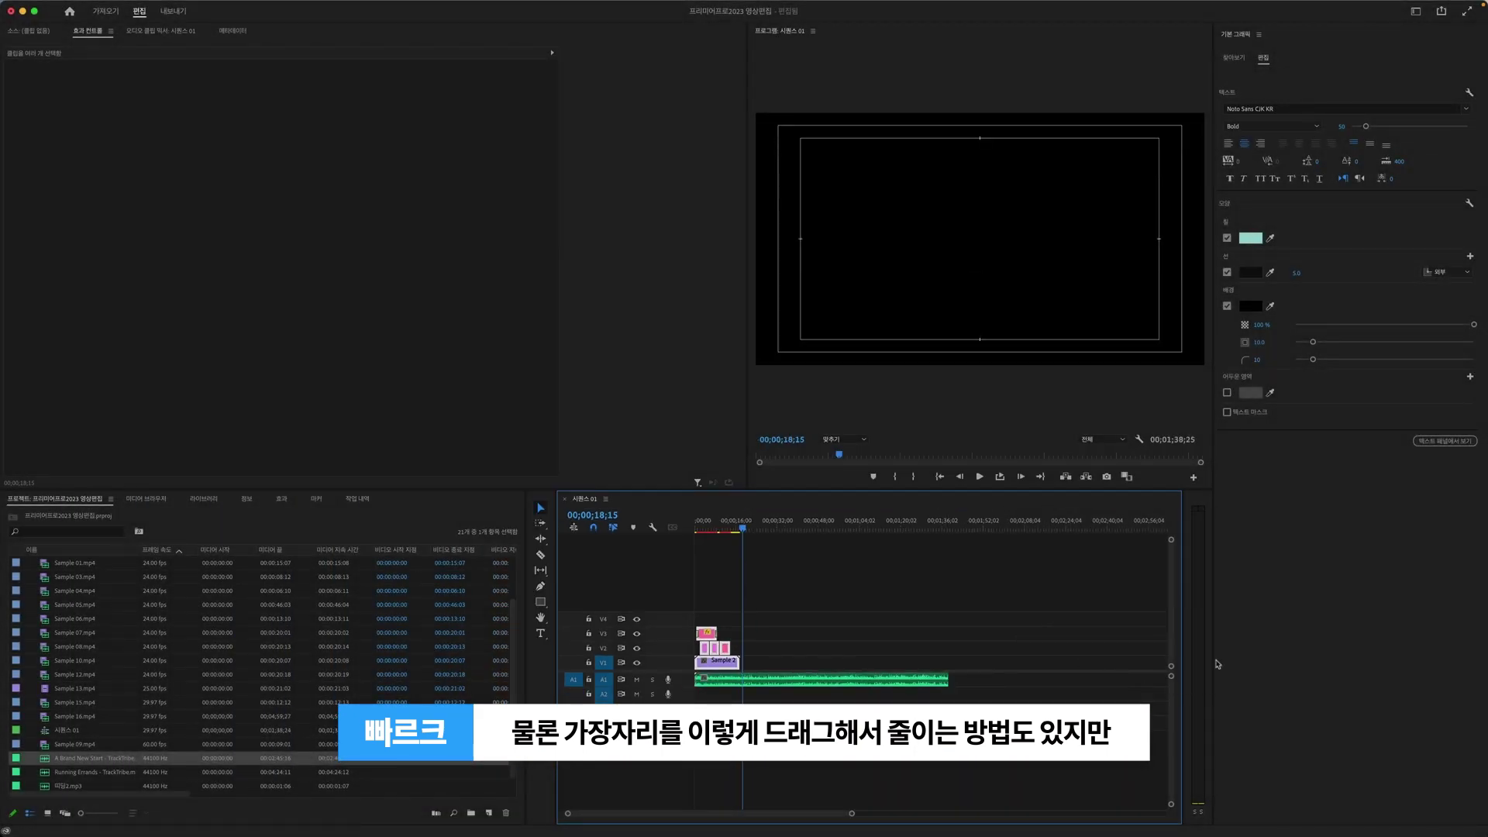
Ripple-trim the A1 music to end with Sample 20 around 00;00;17;18 and check the ending
{"action": "left_click", "coordinate": [744, 681]}
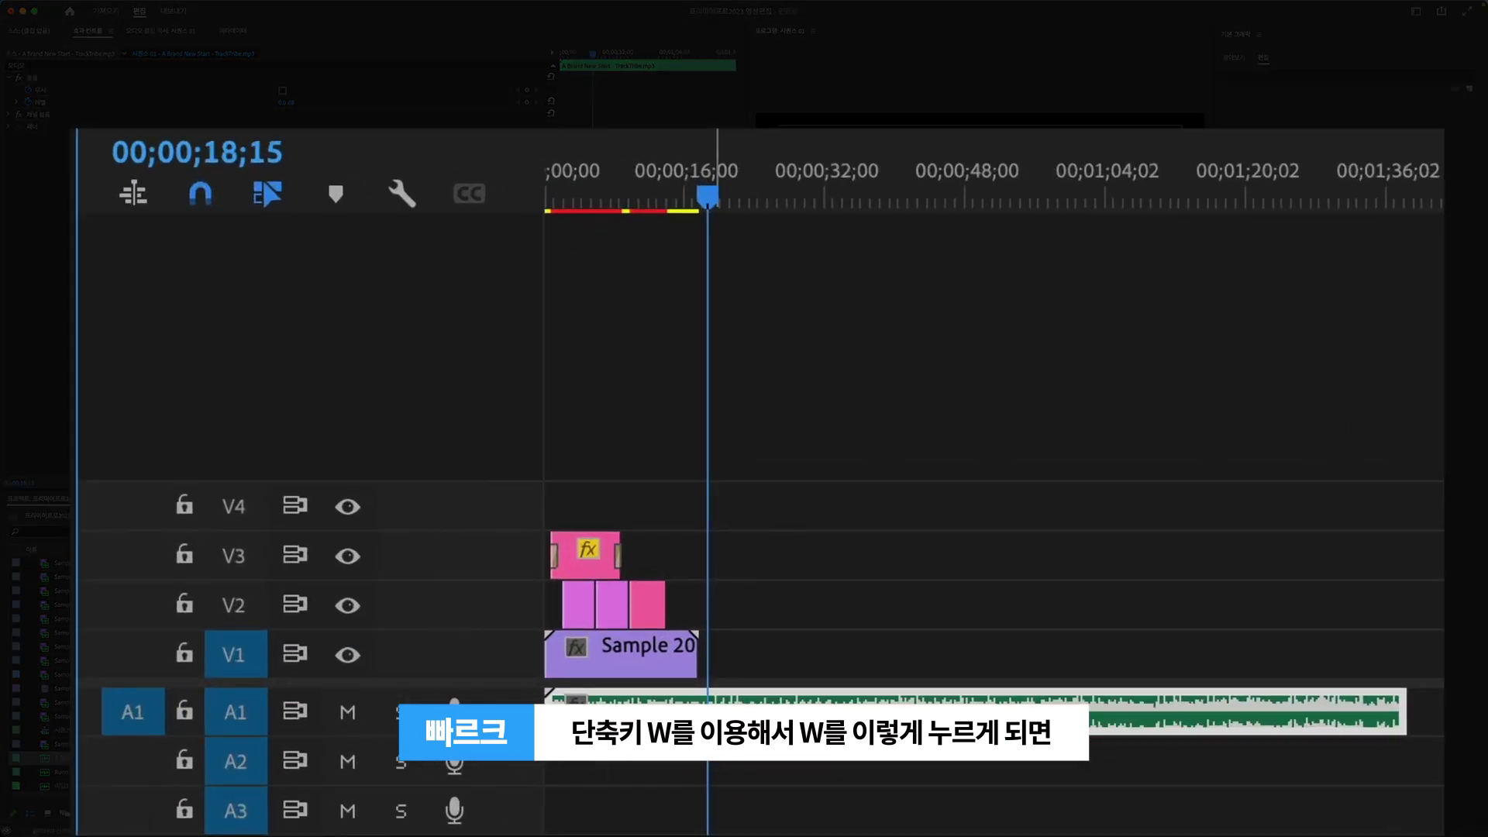
{"action": "key", "text": "w"}
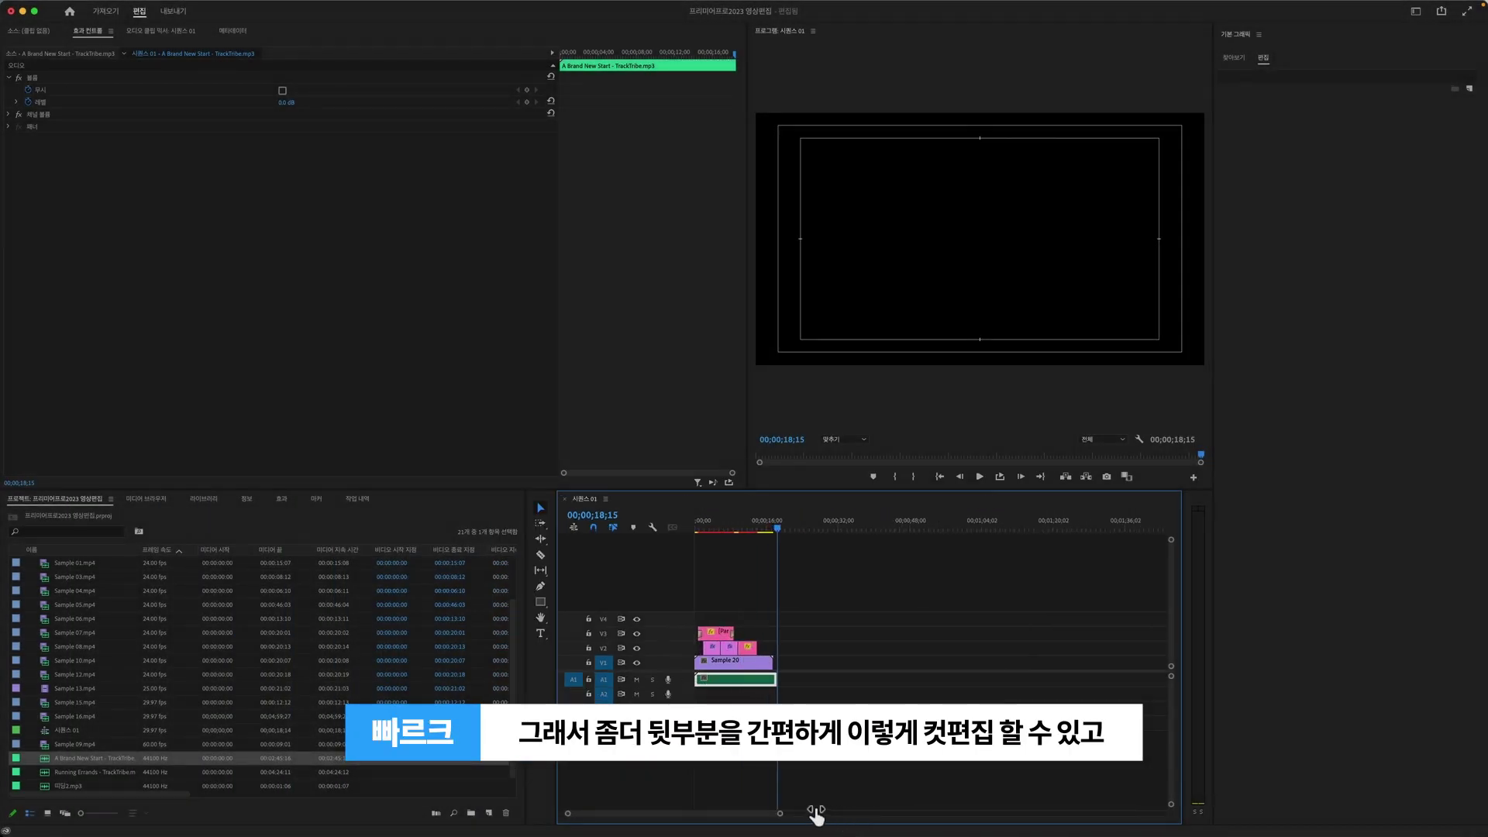
{"action": "left_click_drag", "start_coordinate": [816, 811], "coordinate": [761, 806]}
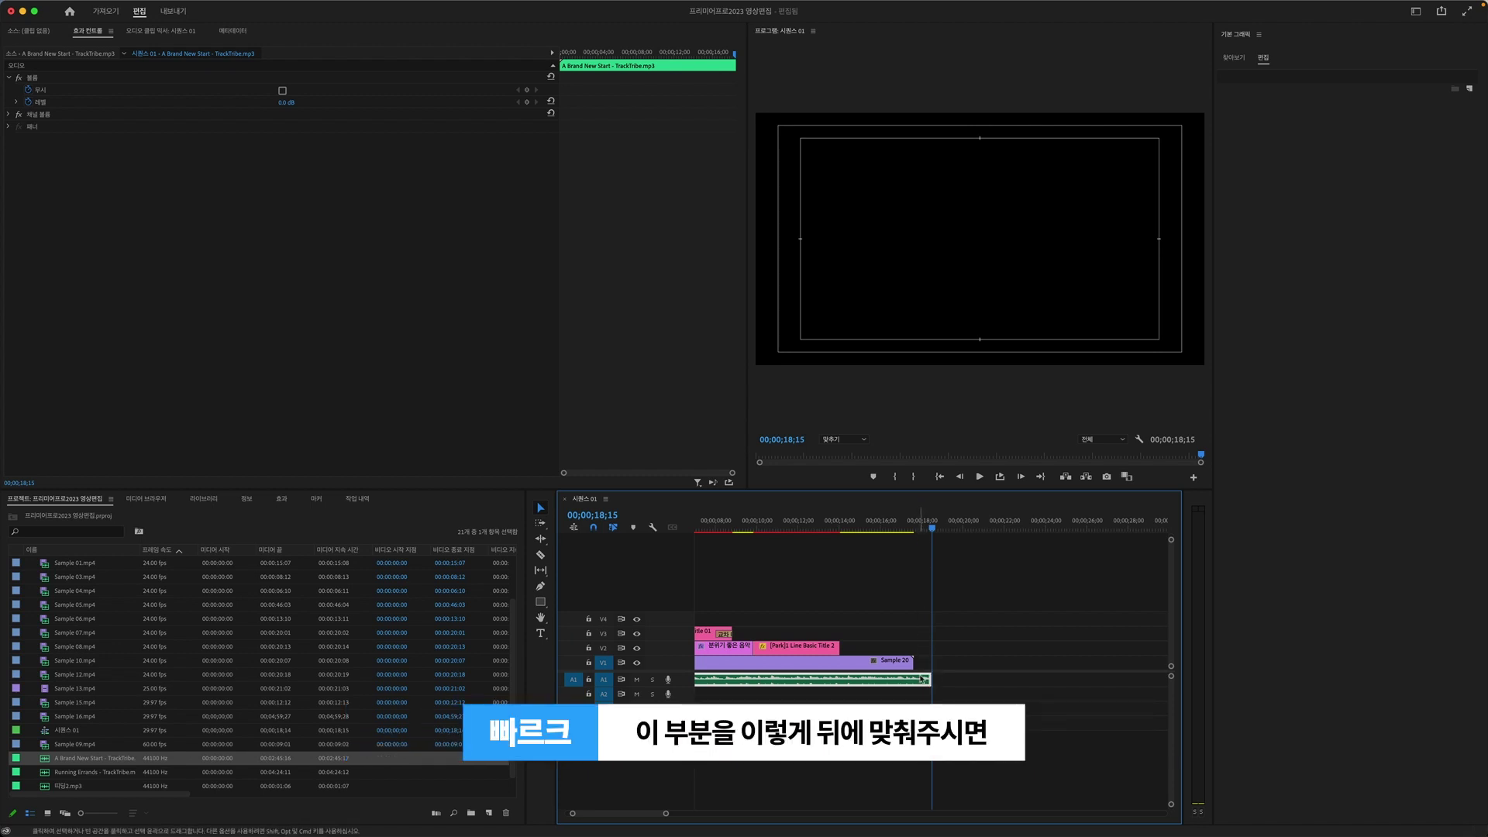
{"action": "left_click_drag", "start_coordinate": [921, 680], "coordinate": [912, 682]}
{"action": "left_click", "coordinate": [899, 532]}
{"action": "key", "text": "space"}
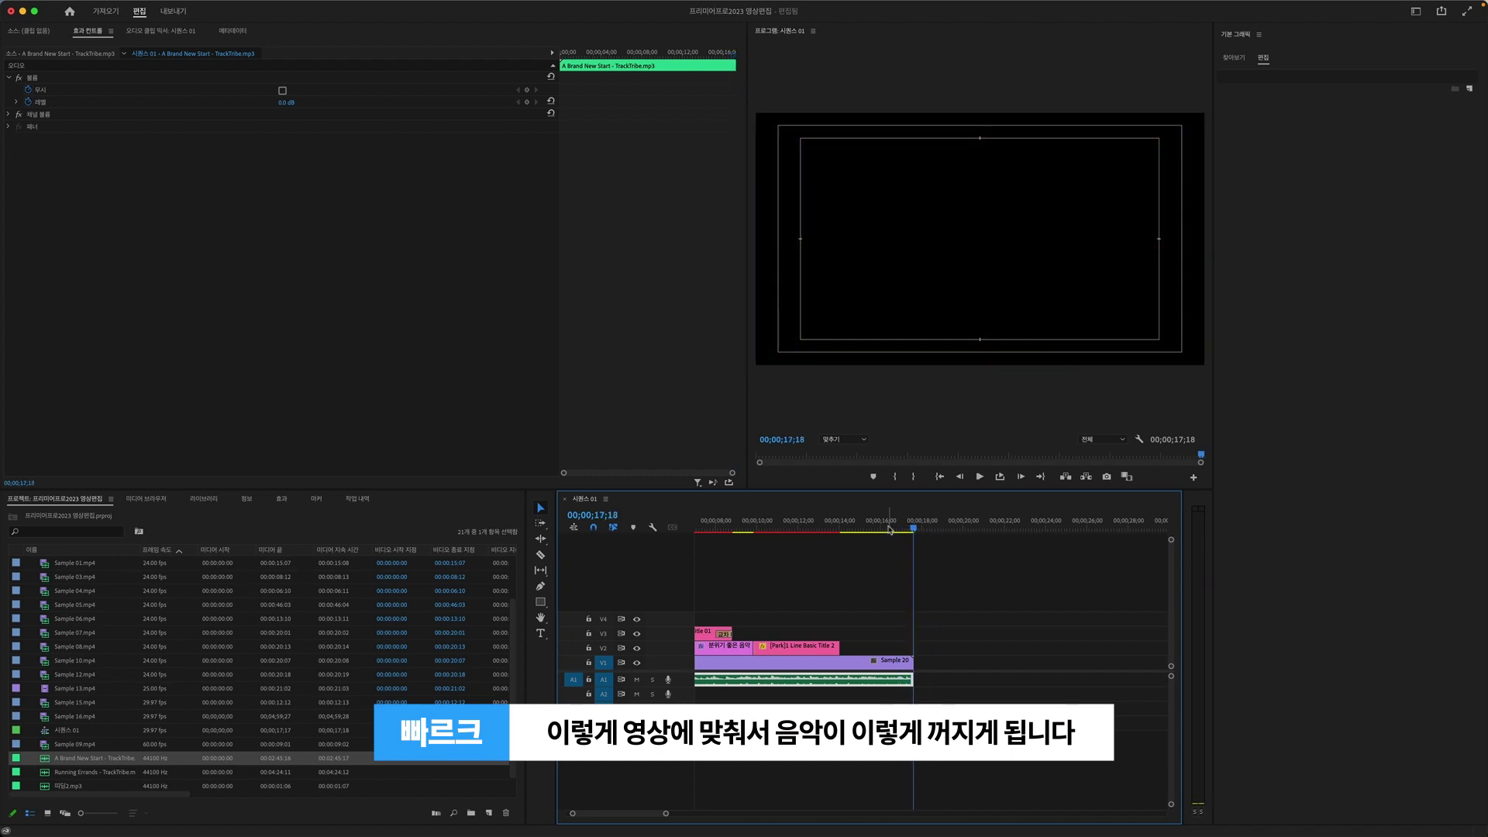
{"action": "left_click", "coordinate": [885, 527]}
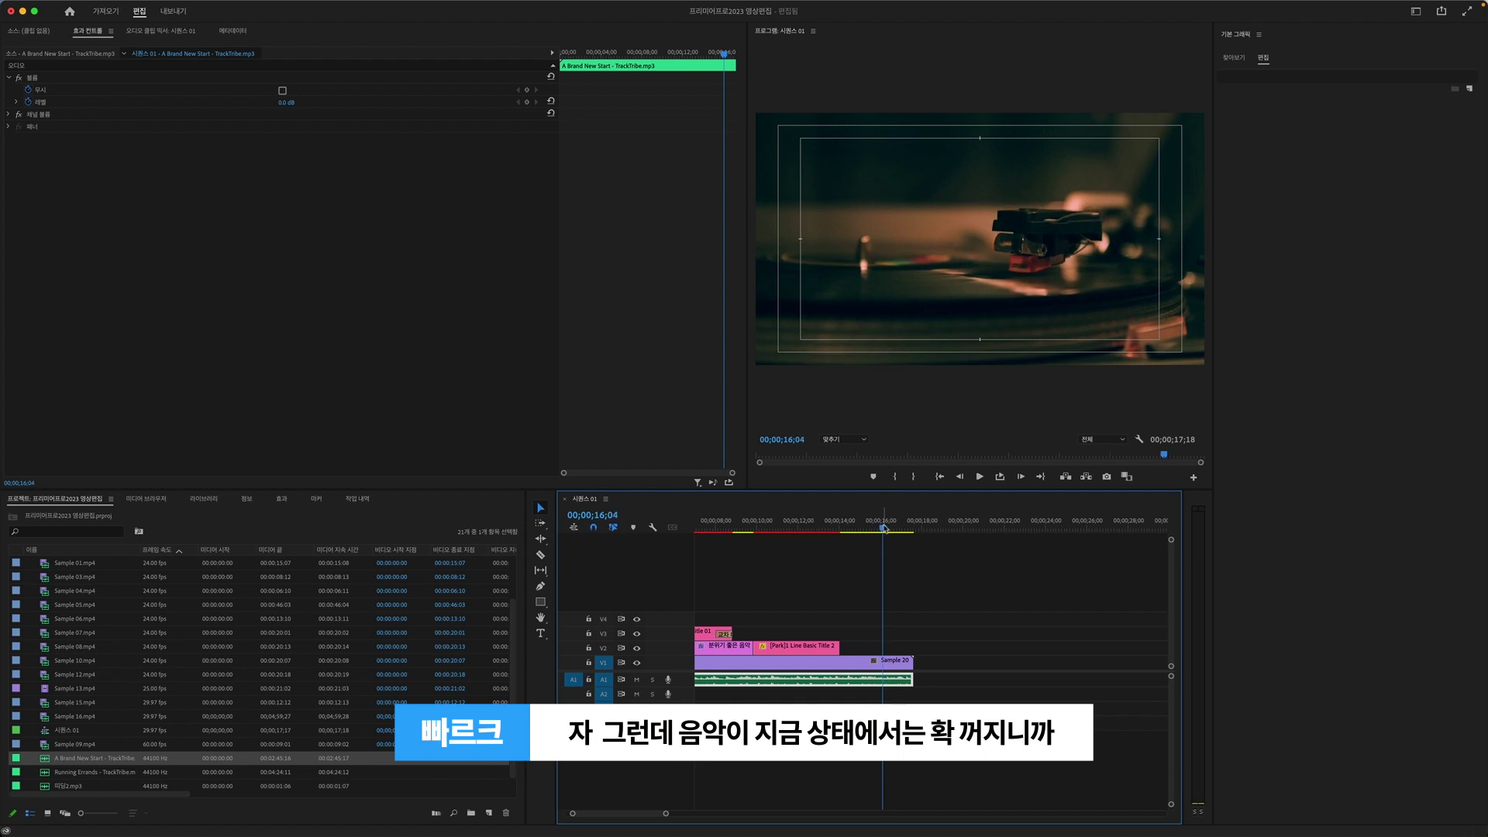
Apply the 지속 가감속 (Constant Power) crossfade to the end of the A1 music clip
{"action": "key", "text": "space"}
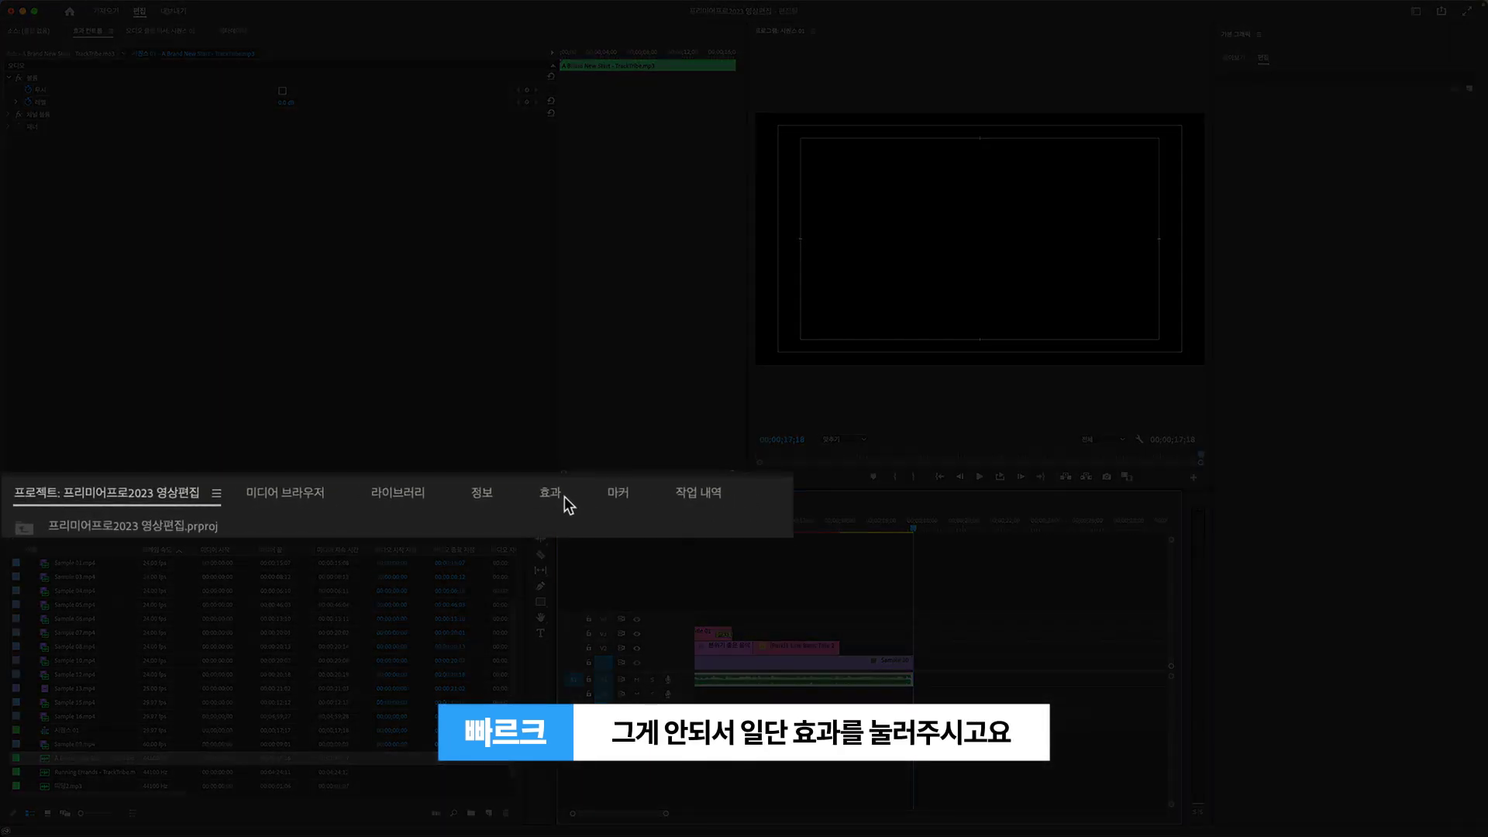
{"action": "left_click", "coordinate": [286, 500]}
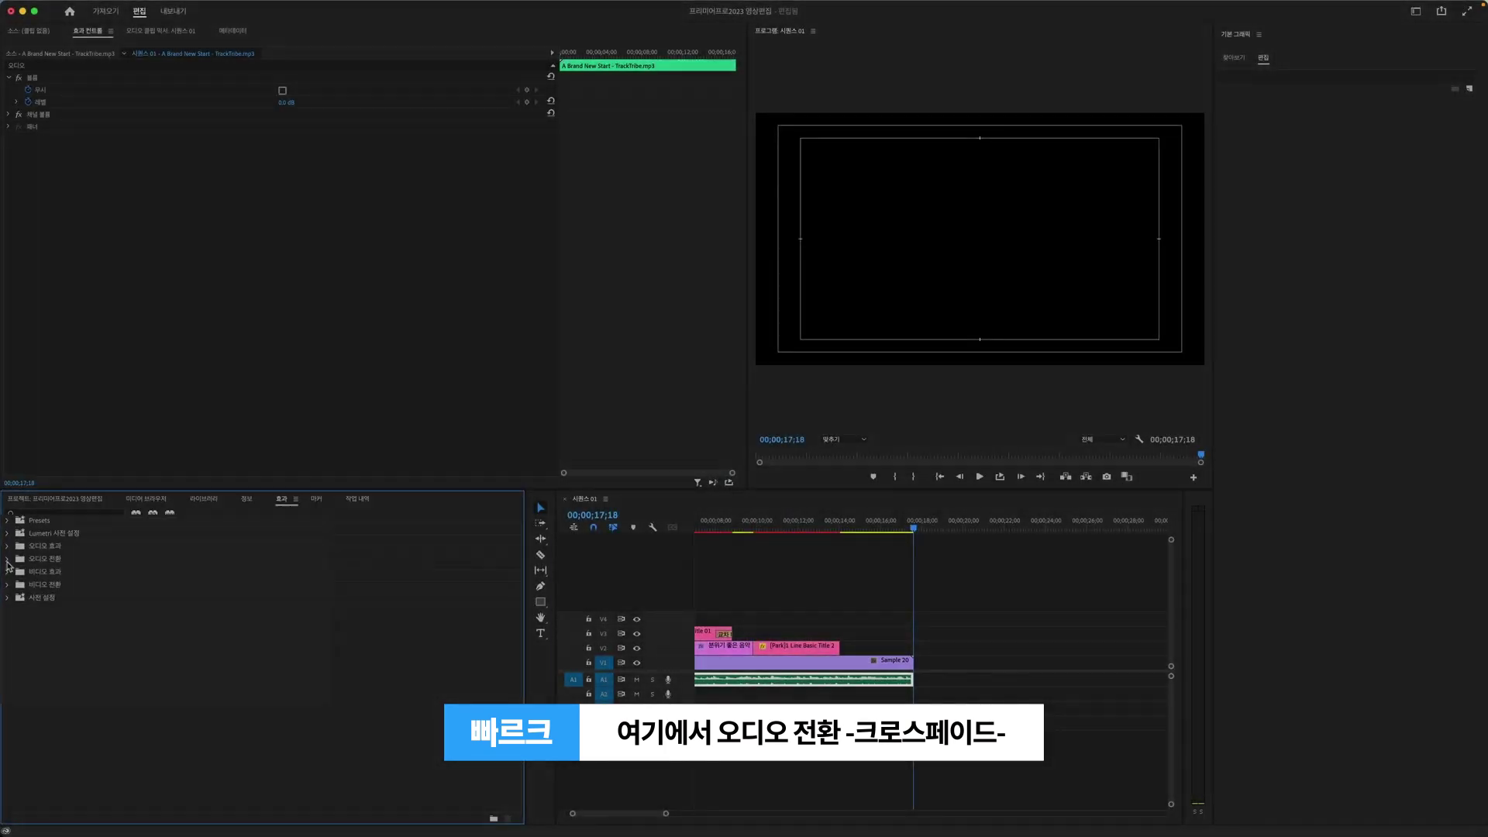
{"action": "left_click", "coordinate": [7, 559]}
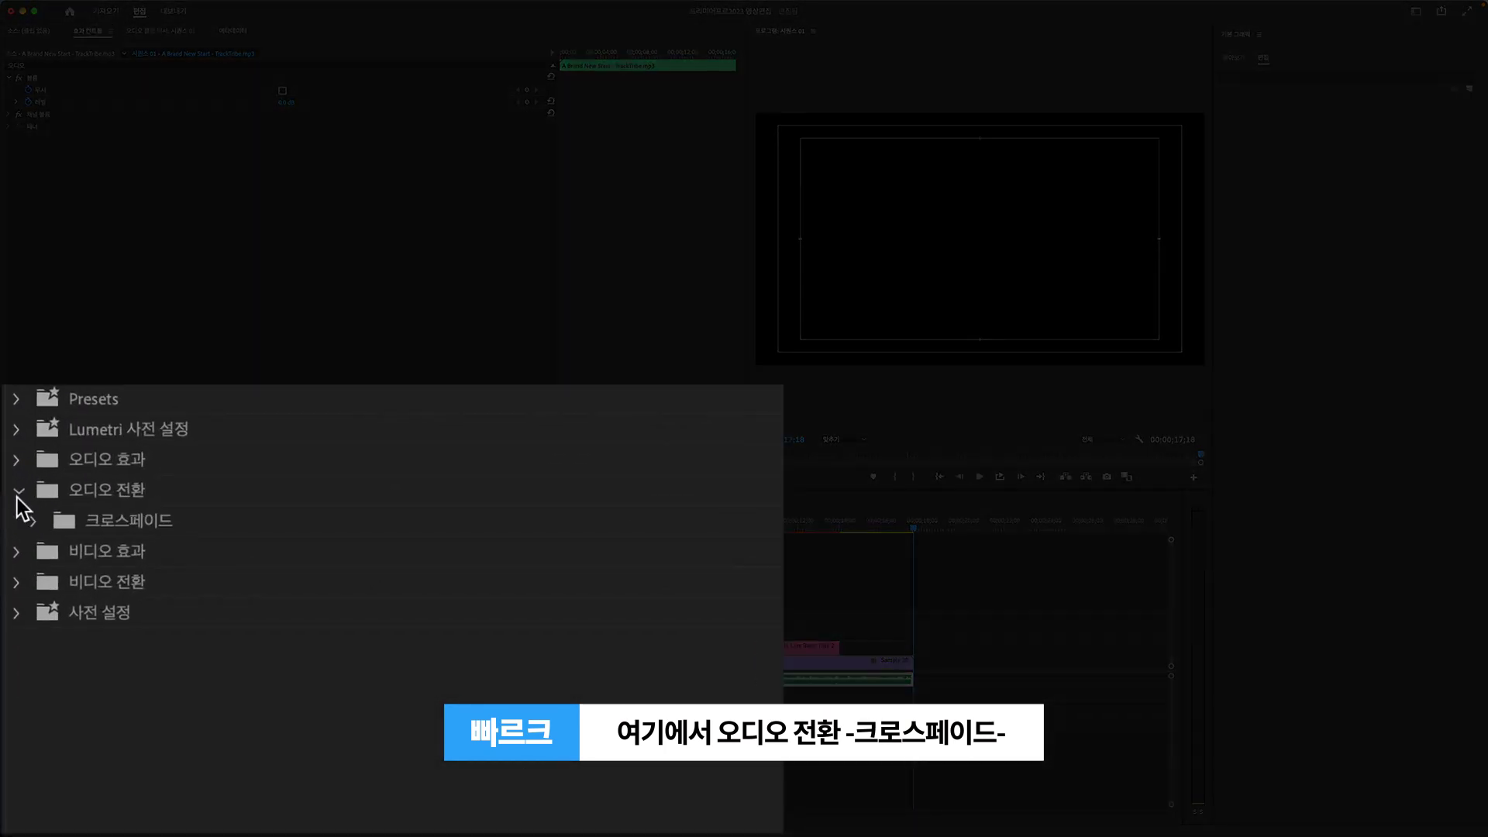
{"action": "left_click", "coordinate": [33, 520]}
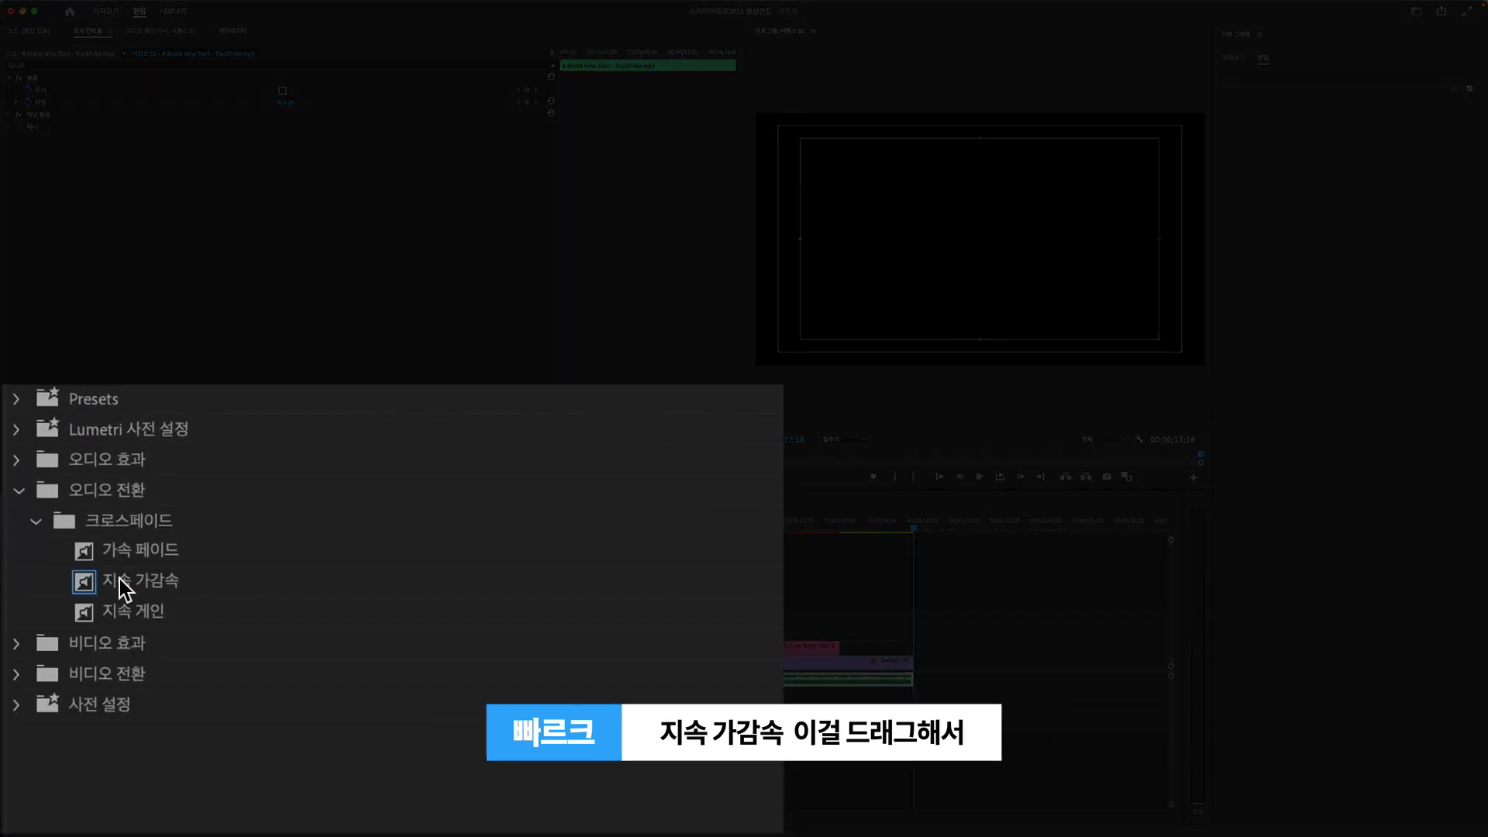
{"action": "left_click", "coordinate": [143, 580]}
{"action": "left_click_drag", "start_coordinate": [155, 584], "coordinate": [798, 660]}
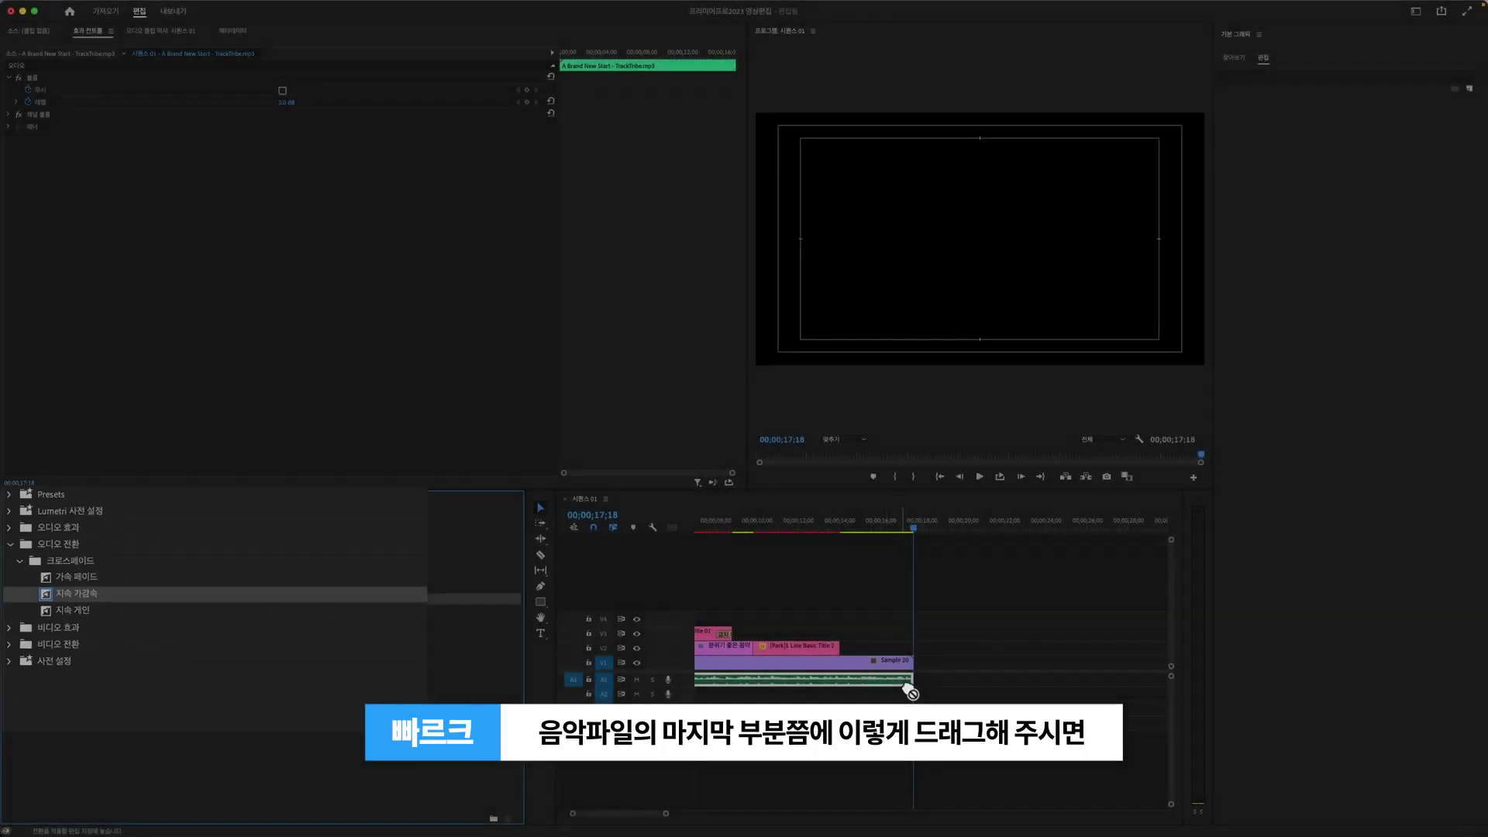
{"action": "left_click_drag", "start_coordinate": [798, 661], "coordinate": [907, 680]}
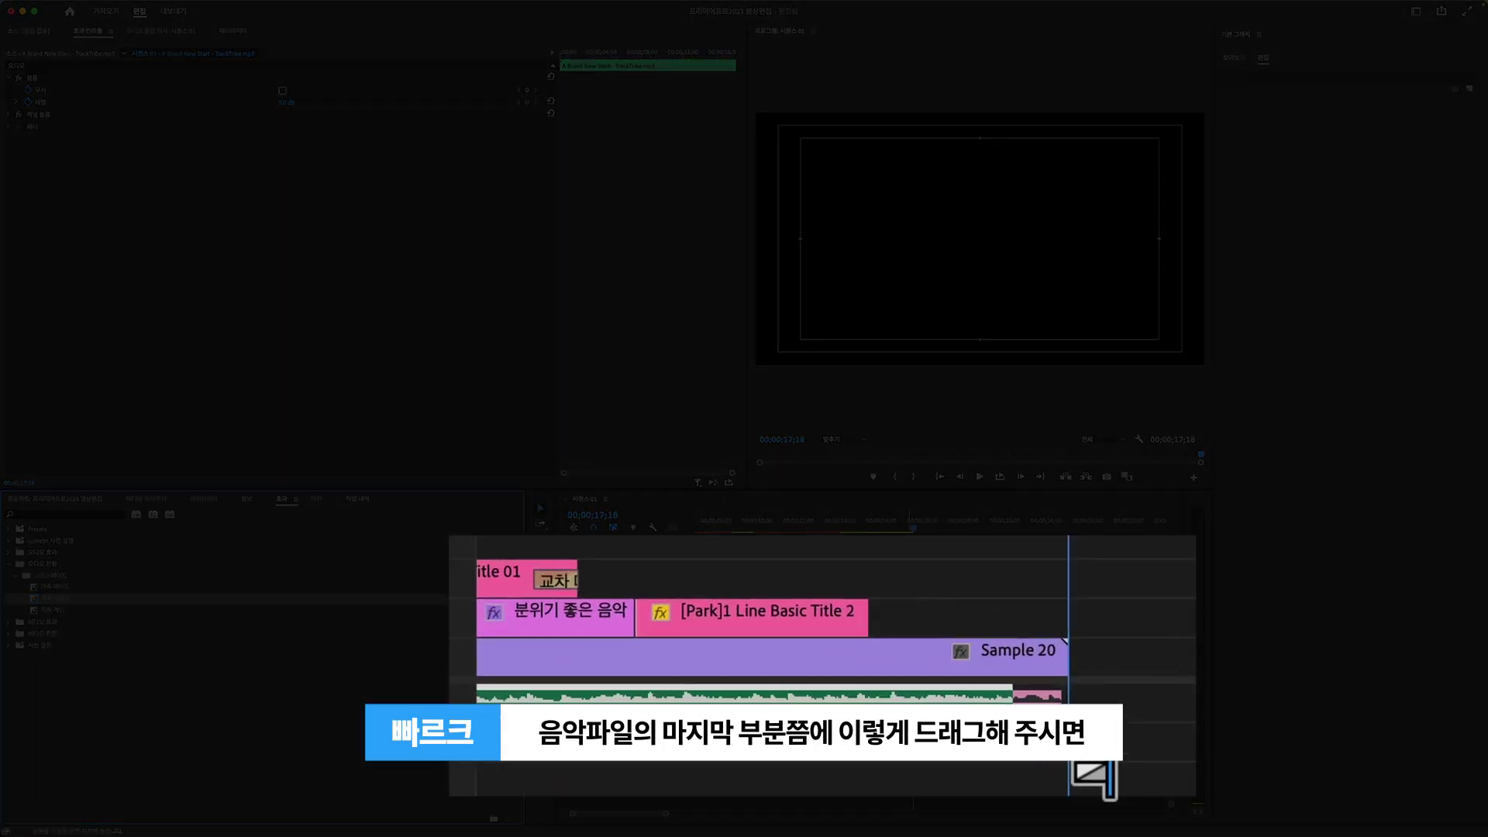
{"action": "left_click_drag", "start_coordinate": [1085, 771], "coordinate": [1085, 771]}
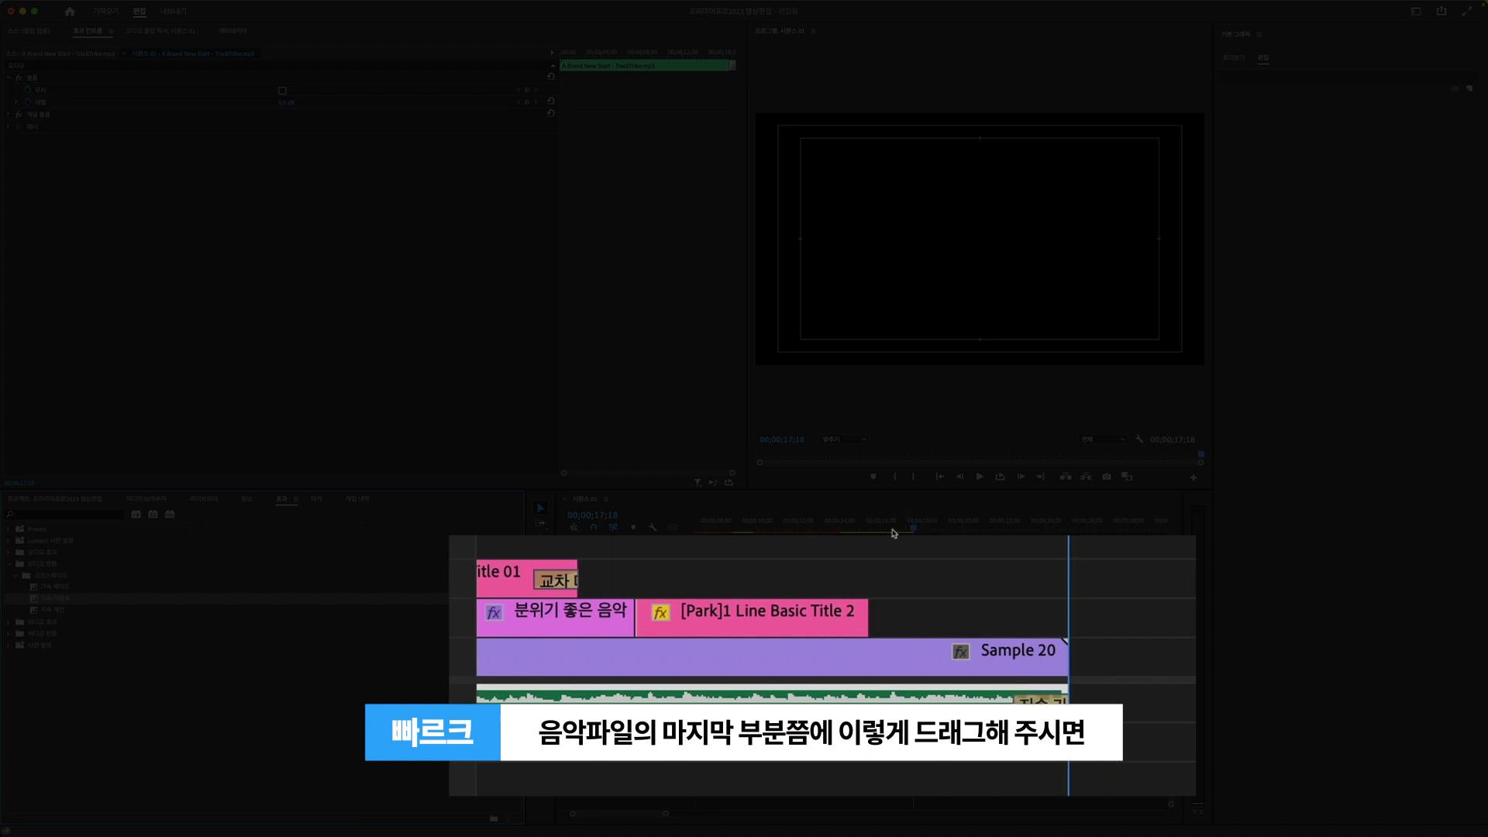
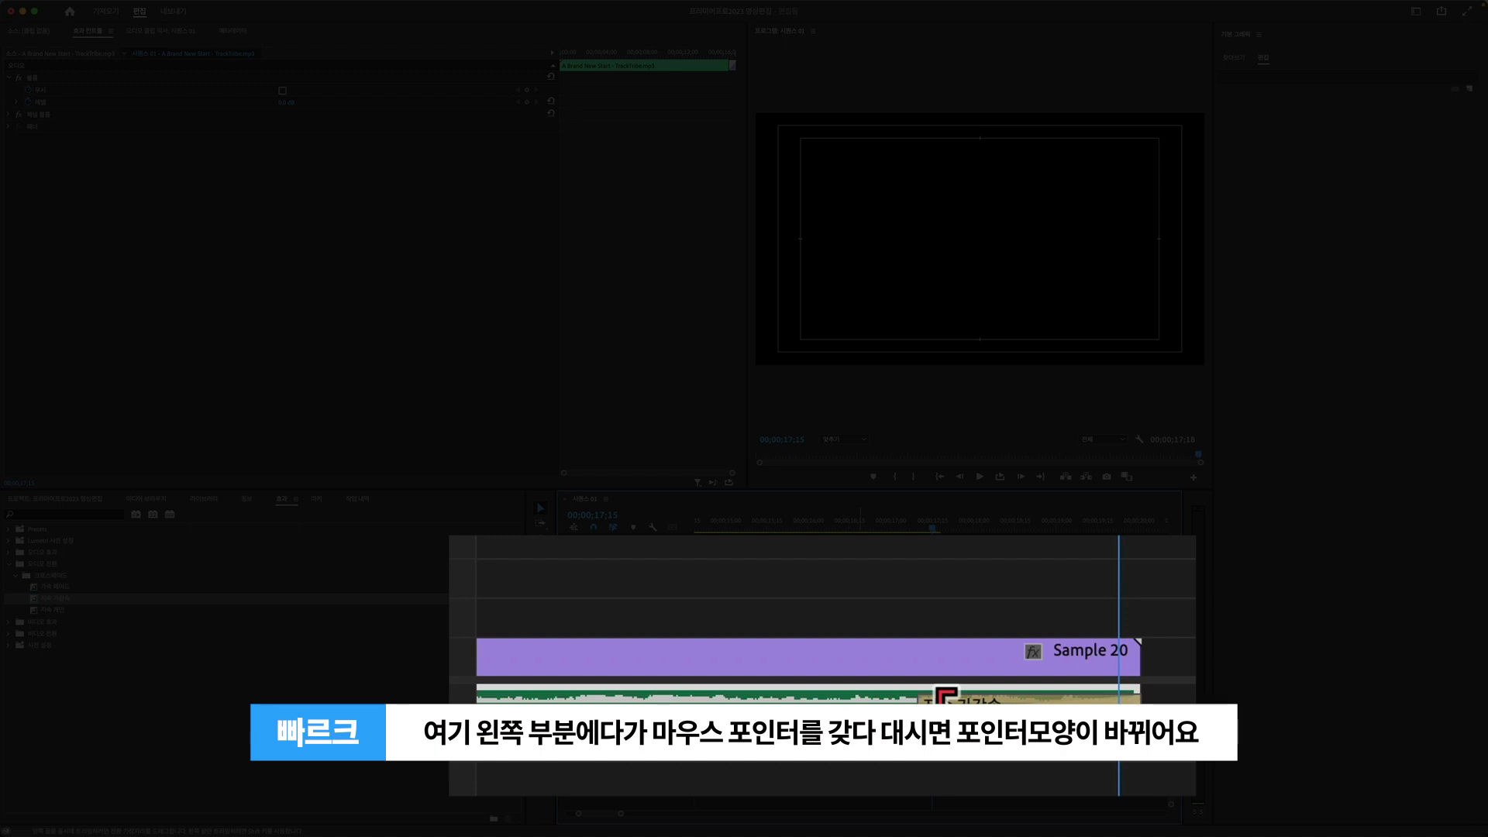
Drag the music's ending audio transition leftward for a longer fade-out, then preview it
{"action": "mouse_move", "coordinate": [944, 695]}
{"action": "left_mouse_down"}
{"action": "mouse_move", "coordinate": [640, 686]}
{"action": "mouse_move", "coordinate": [701, 686]}
{"action": "left_mouse_up"}
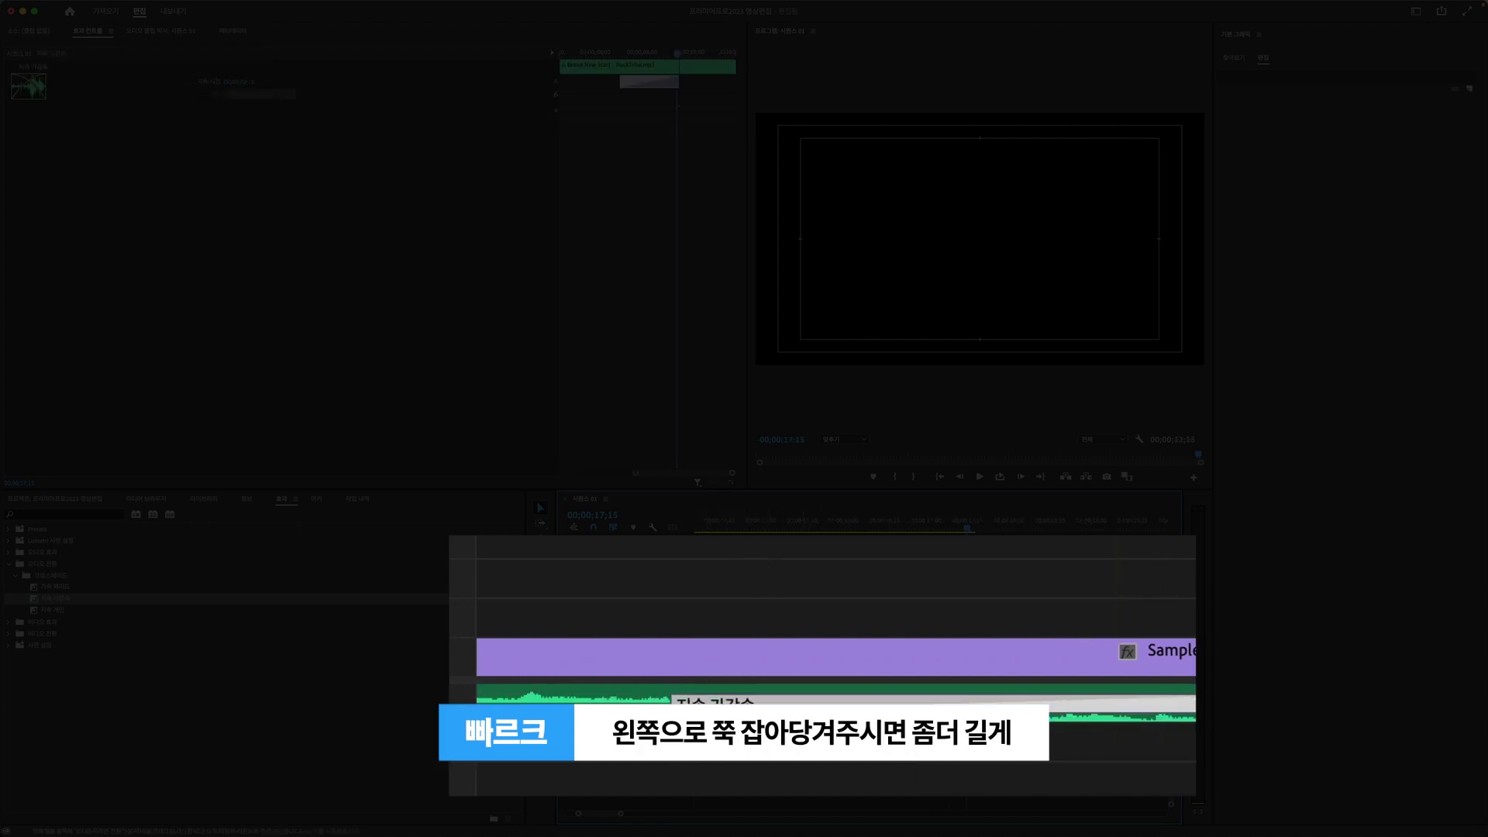
{"action": "left_click", "coordinate": [772, 532]}
{"action": "key", "text": "space"}
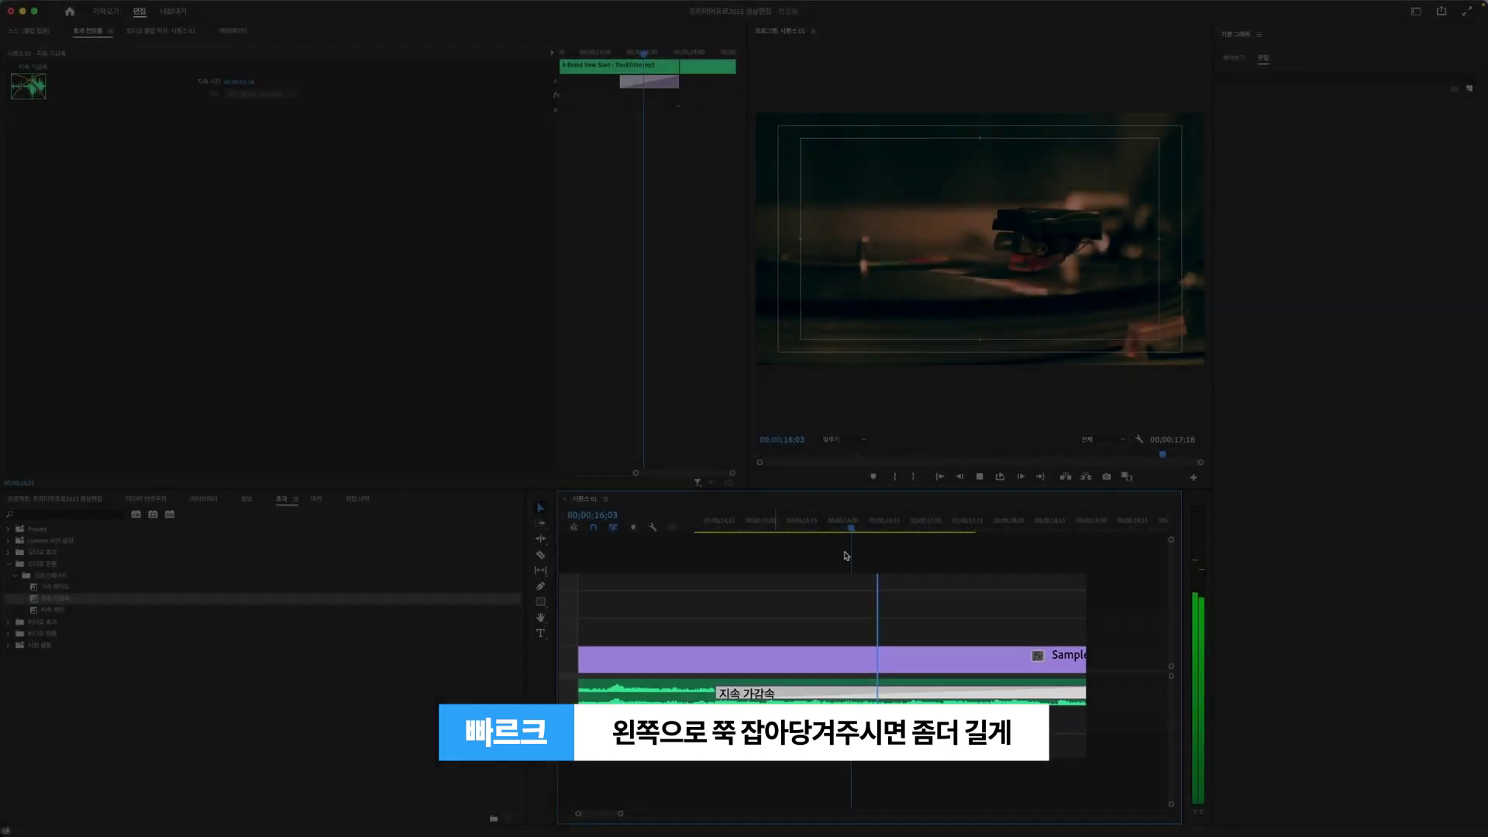
{"action": "key", "text": "space"}
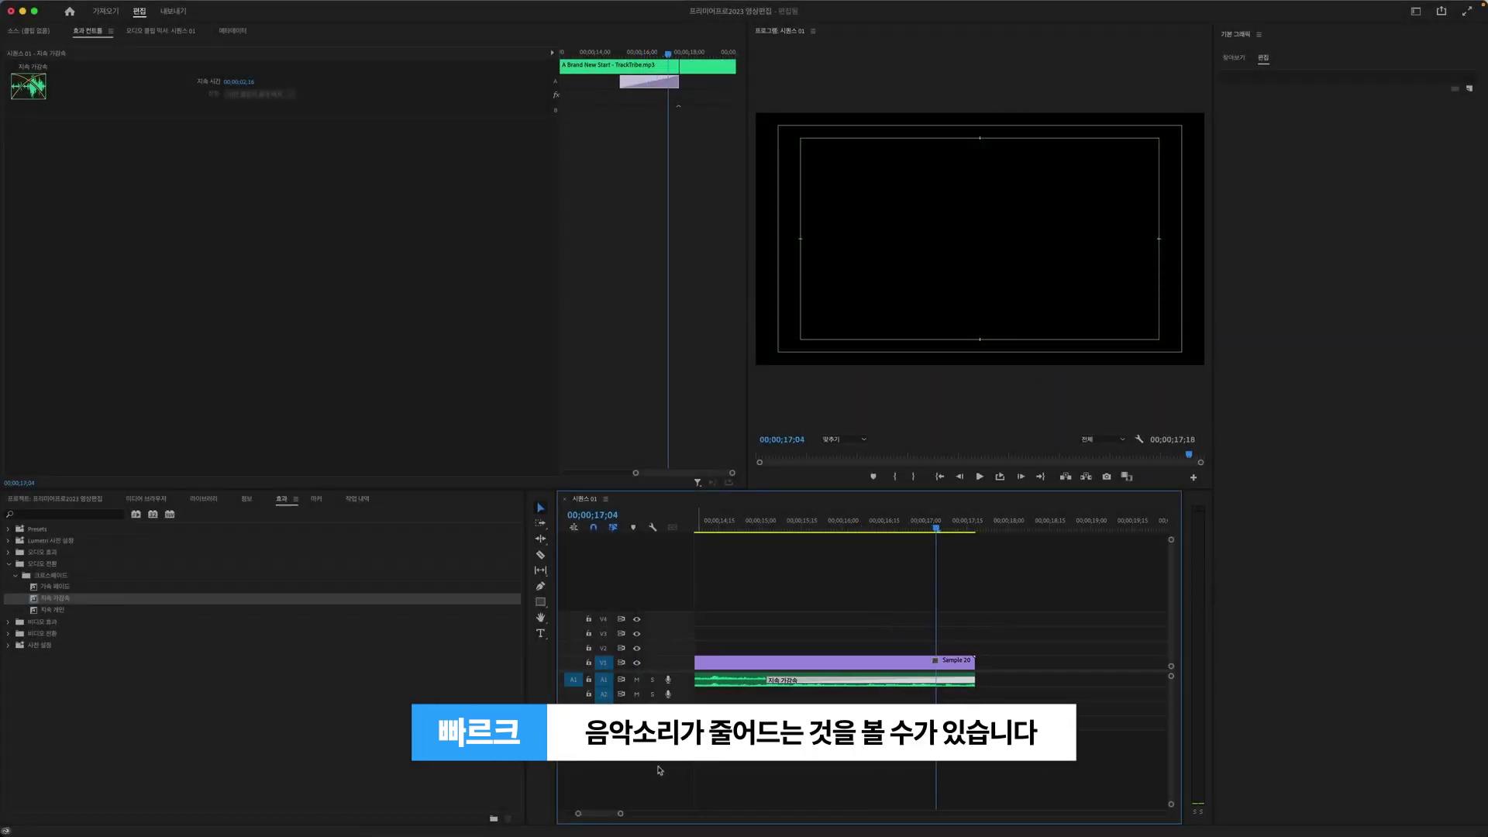
{"action": "left_click_drag", "start_coordinate": [578, 814], "coordinate": [533, 816]}
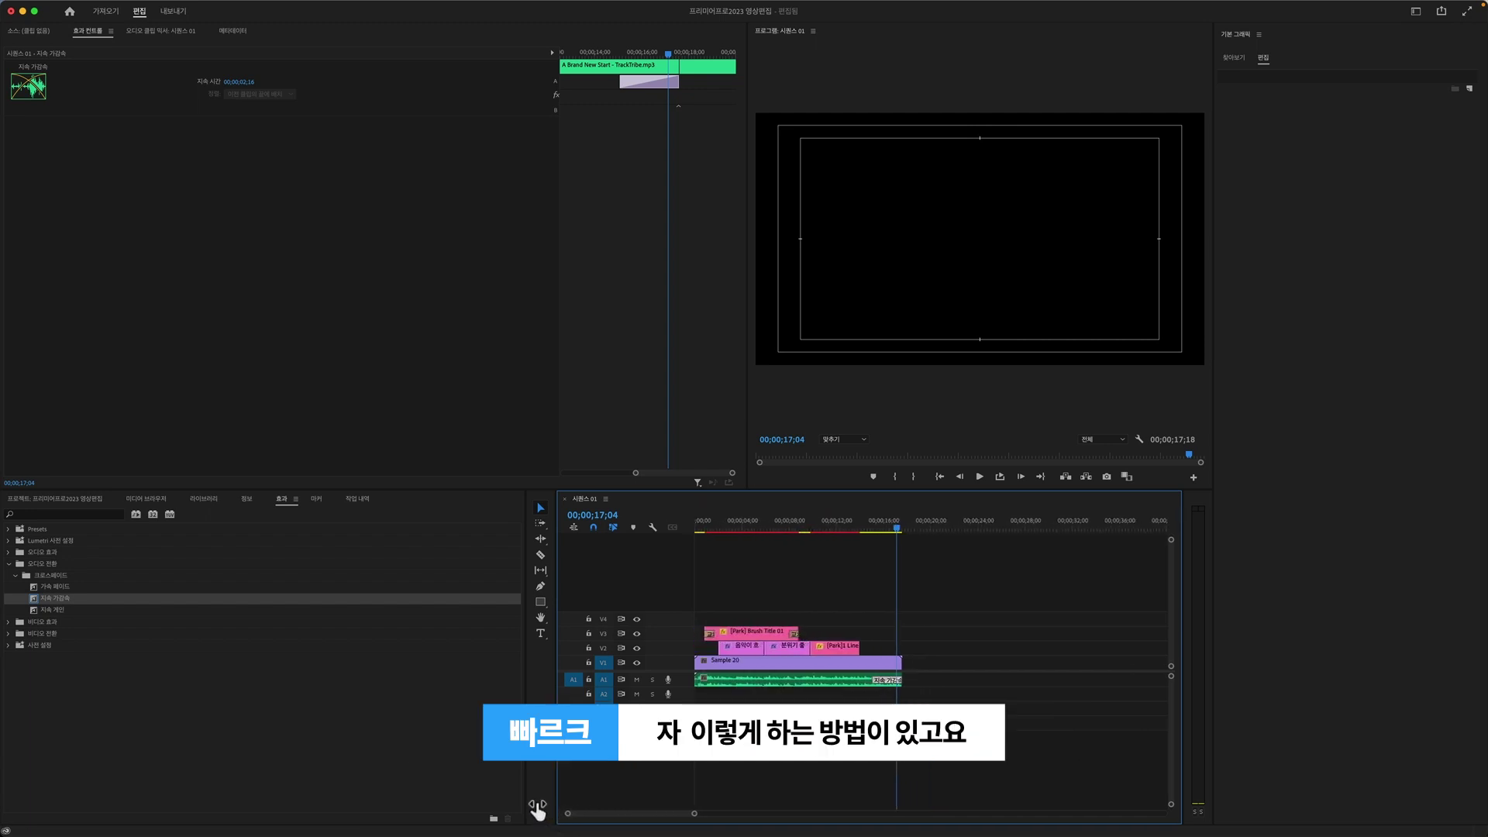
{"action": "left_click", "coordinate": [694, 525]}
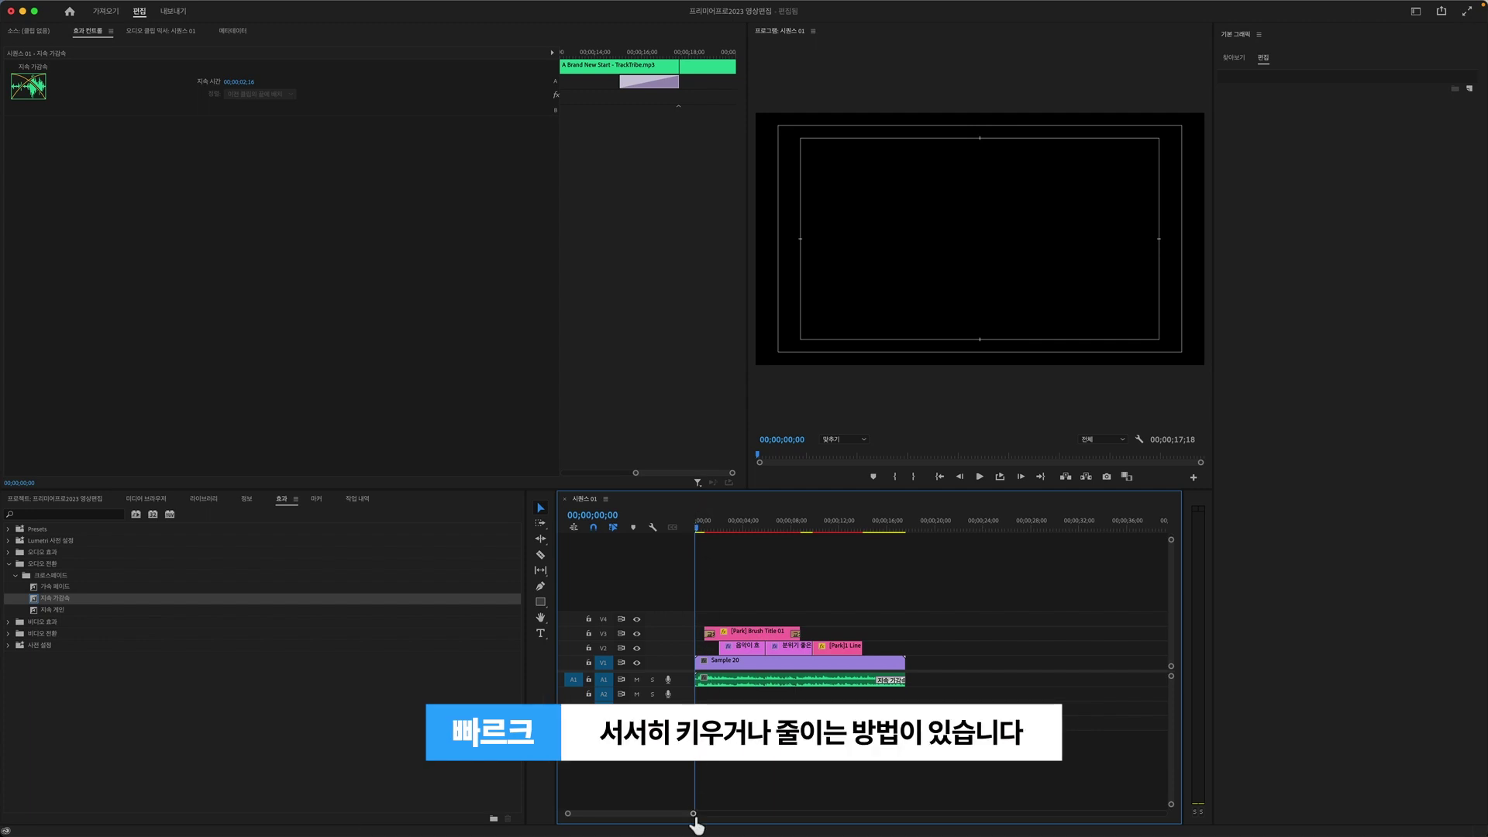
{"action": "left_click_drag", "start_coordinate": [692, 817], "coordinate": [645, 814]}
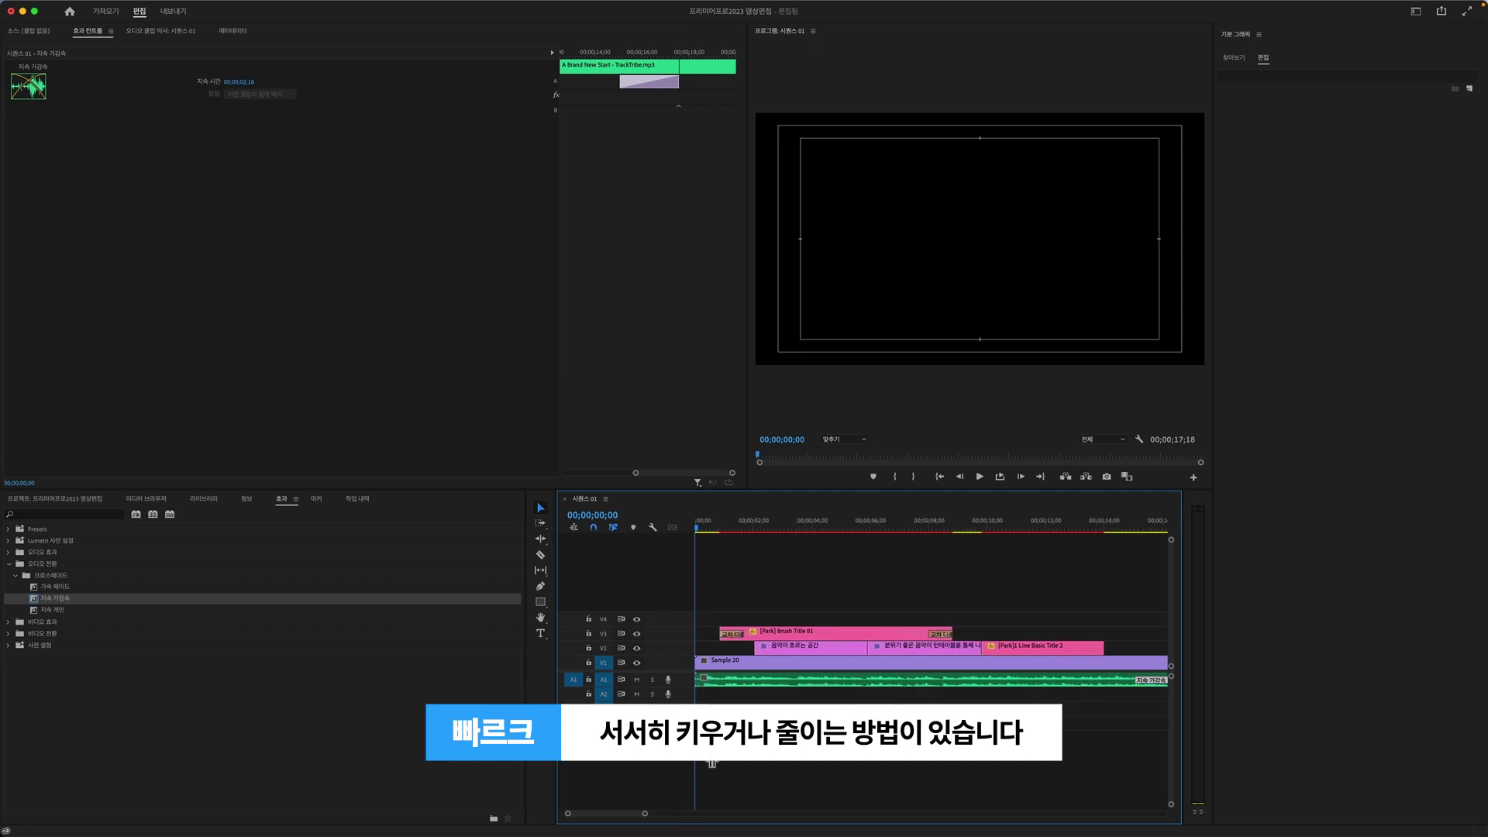
Keyframe the music clip's volume Level at -30 dB at the start of the clip
{"action": "left_click", "coordinate": [742, 686]}
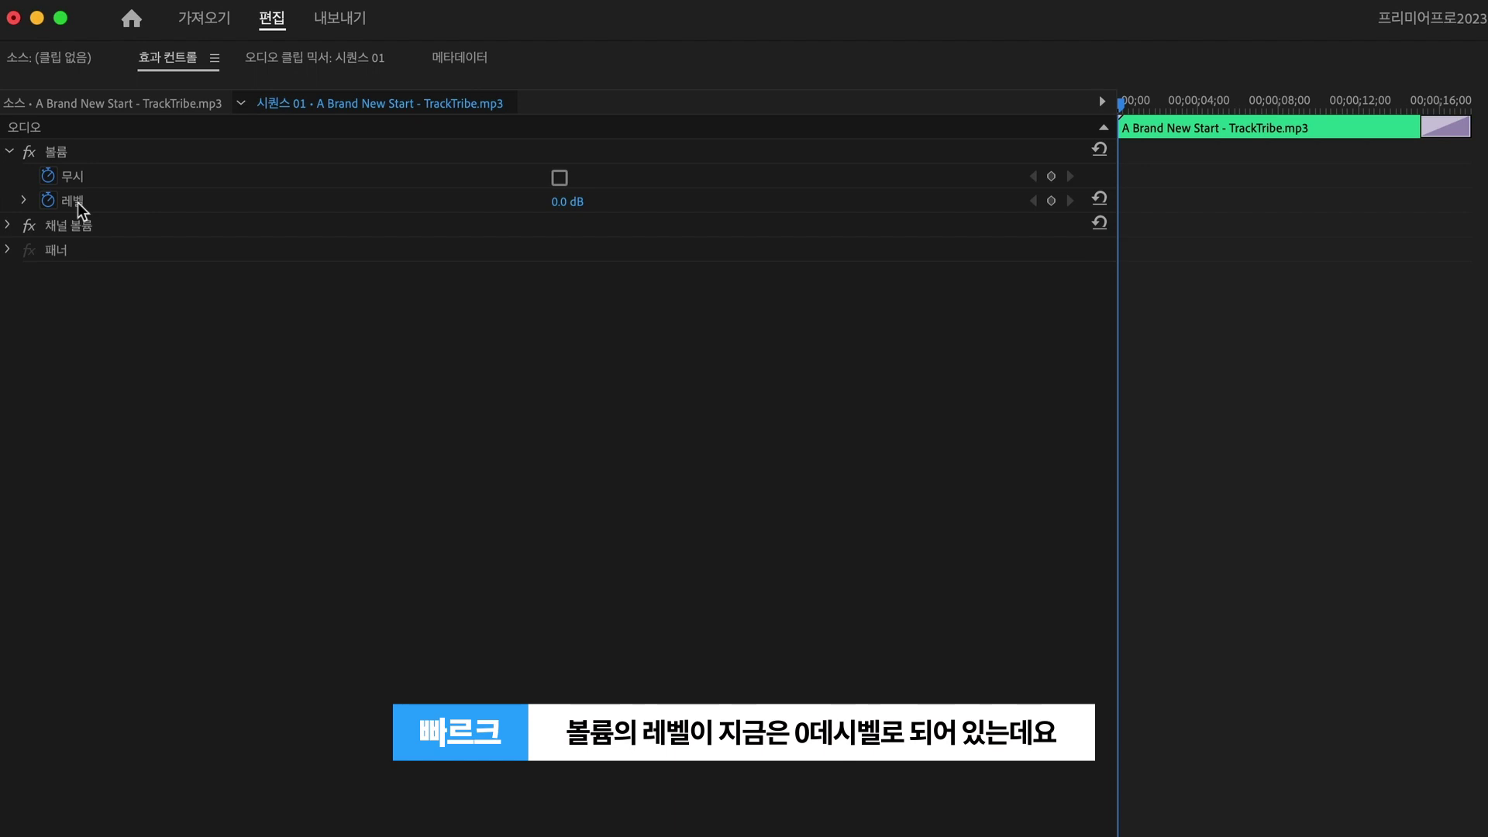
{"action": "left_click", "coordinate": [580, 201]}
{"action": "type", "text": "-30"}
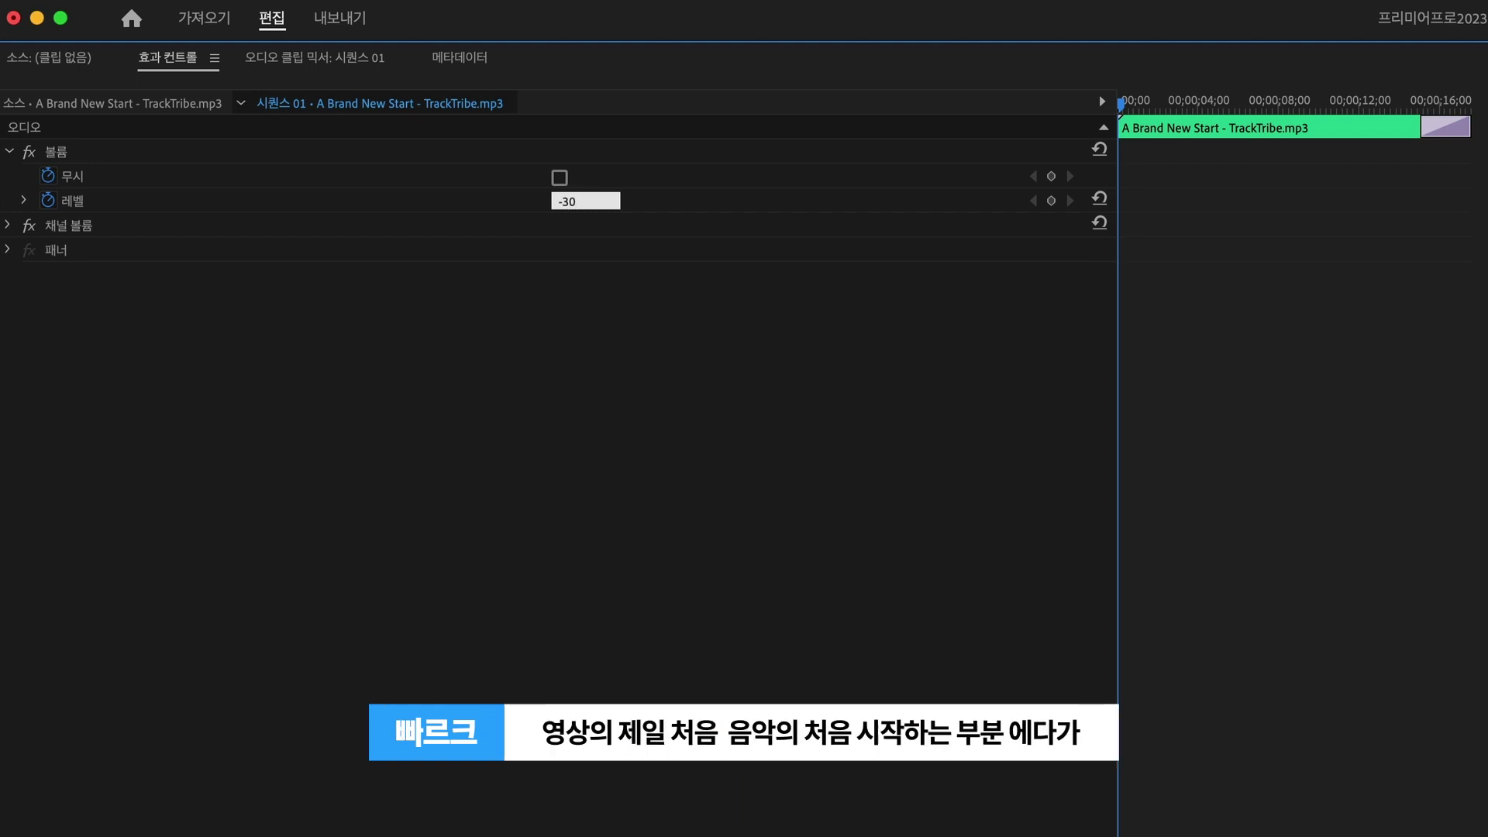
{"action": "key", "text": "Return"}
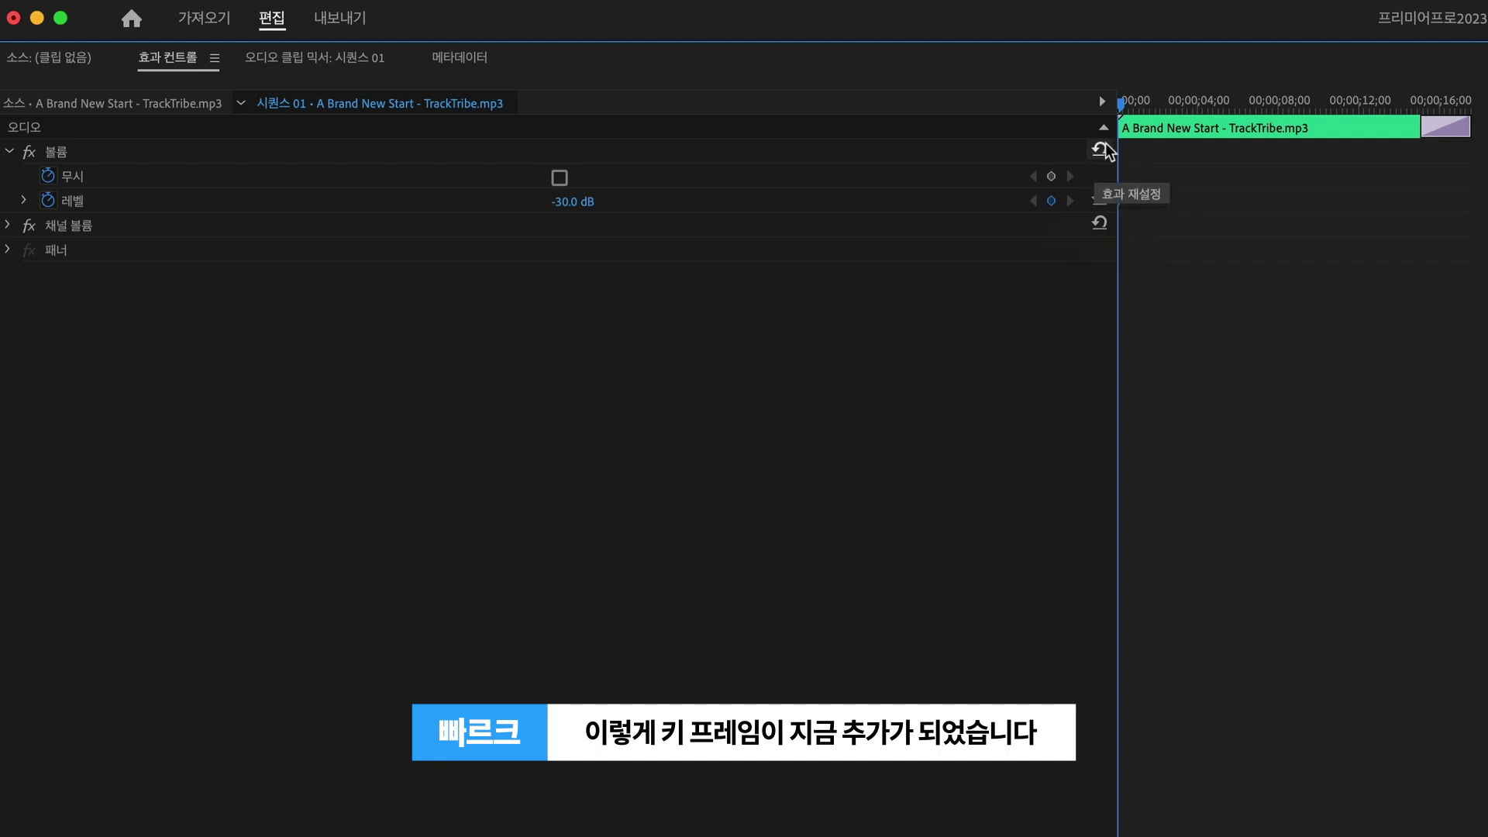
{"action": "left_click", "coordinate": [1150, 103]}
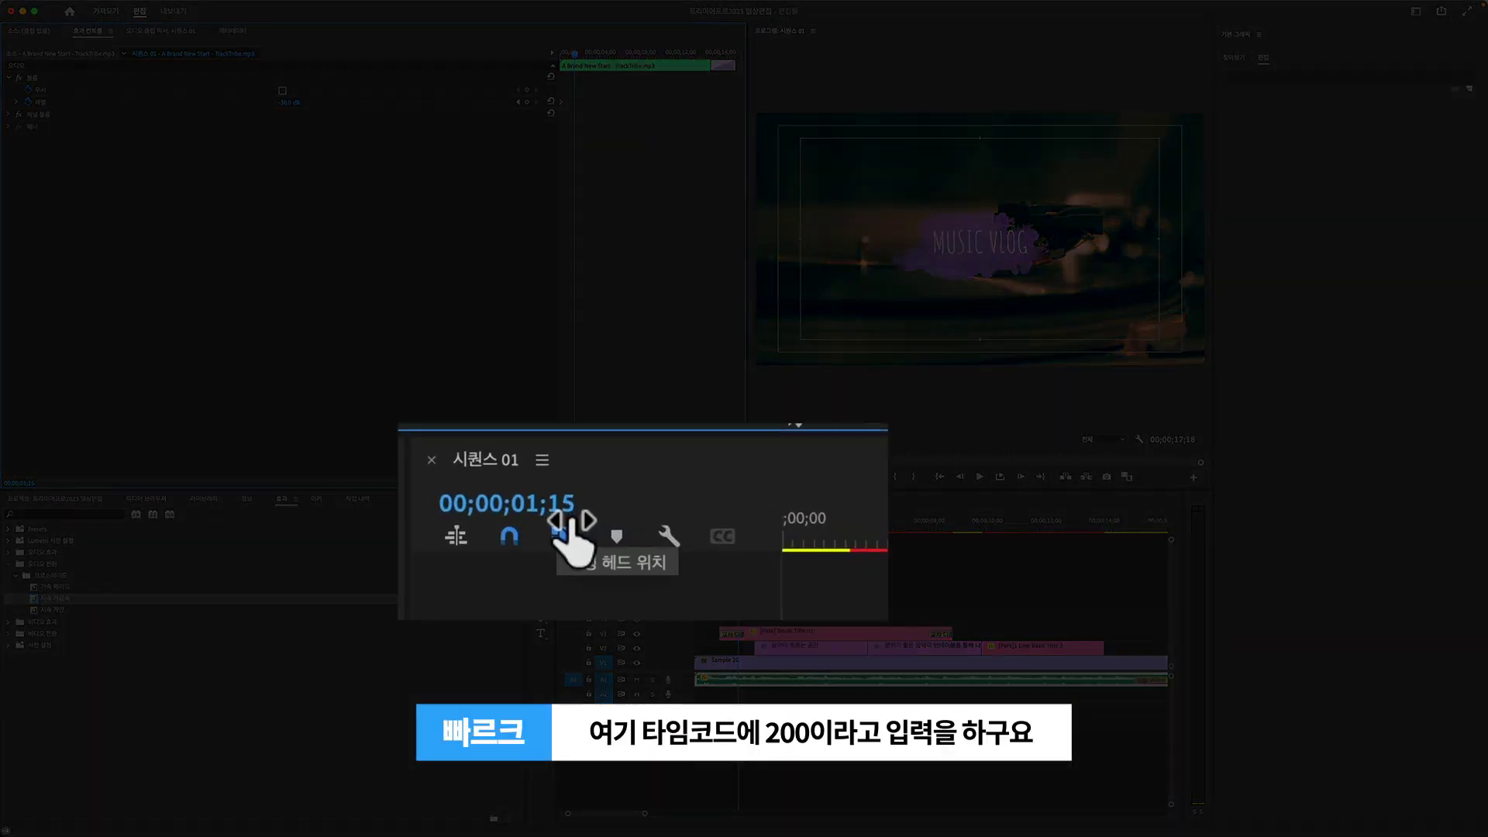
Jump to 2 seconds, keyframe the volume Level at 0 dB, and play the fade-in
{"action": "left_click", "coordinate": [610, 518]}
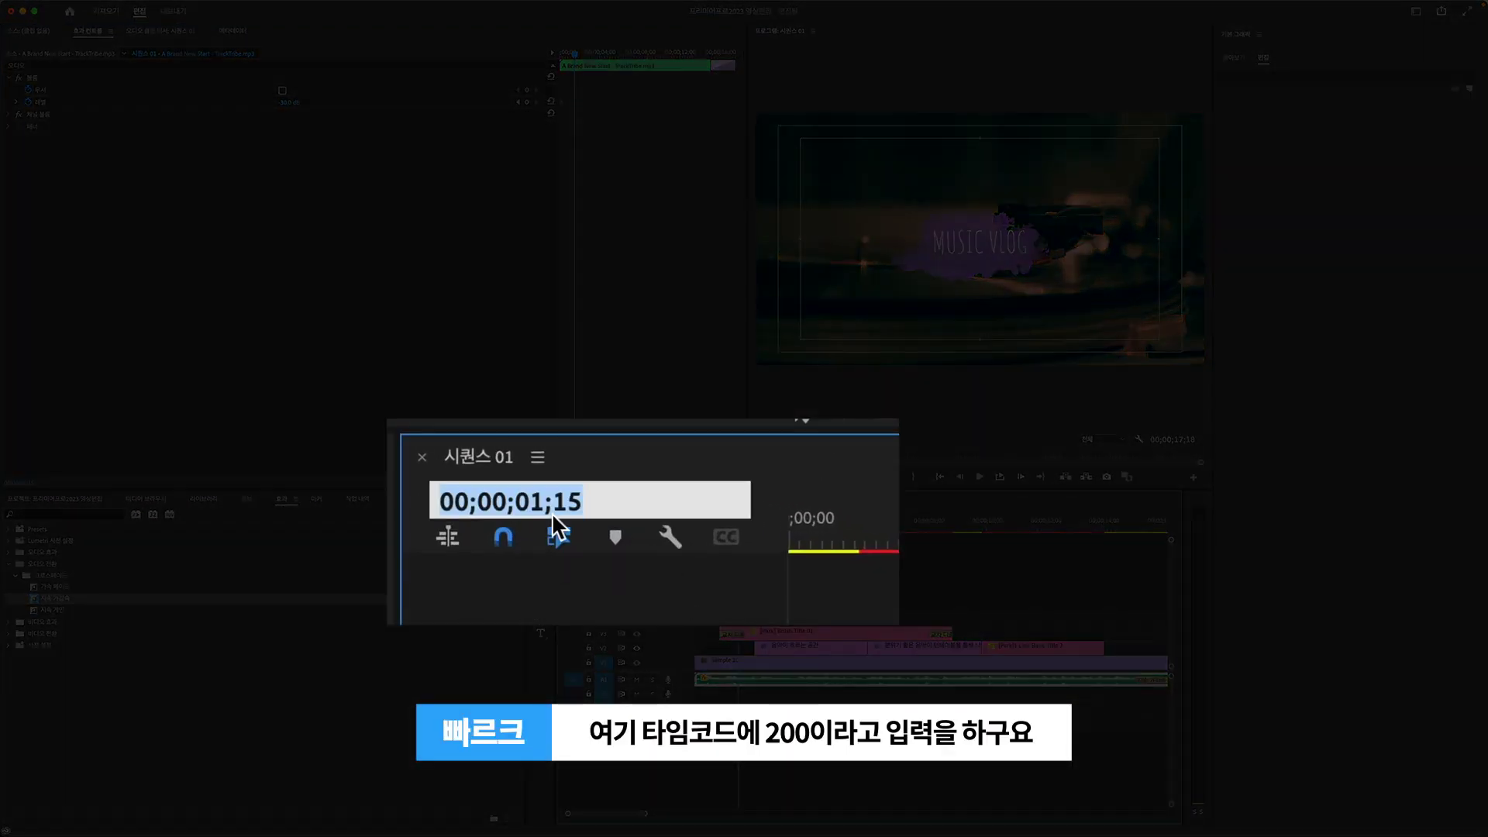
{"action": "type", "text": "200"}
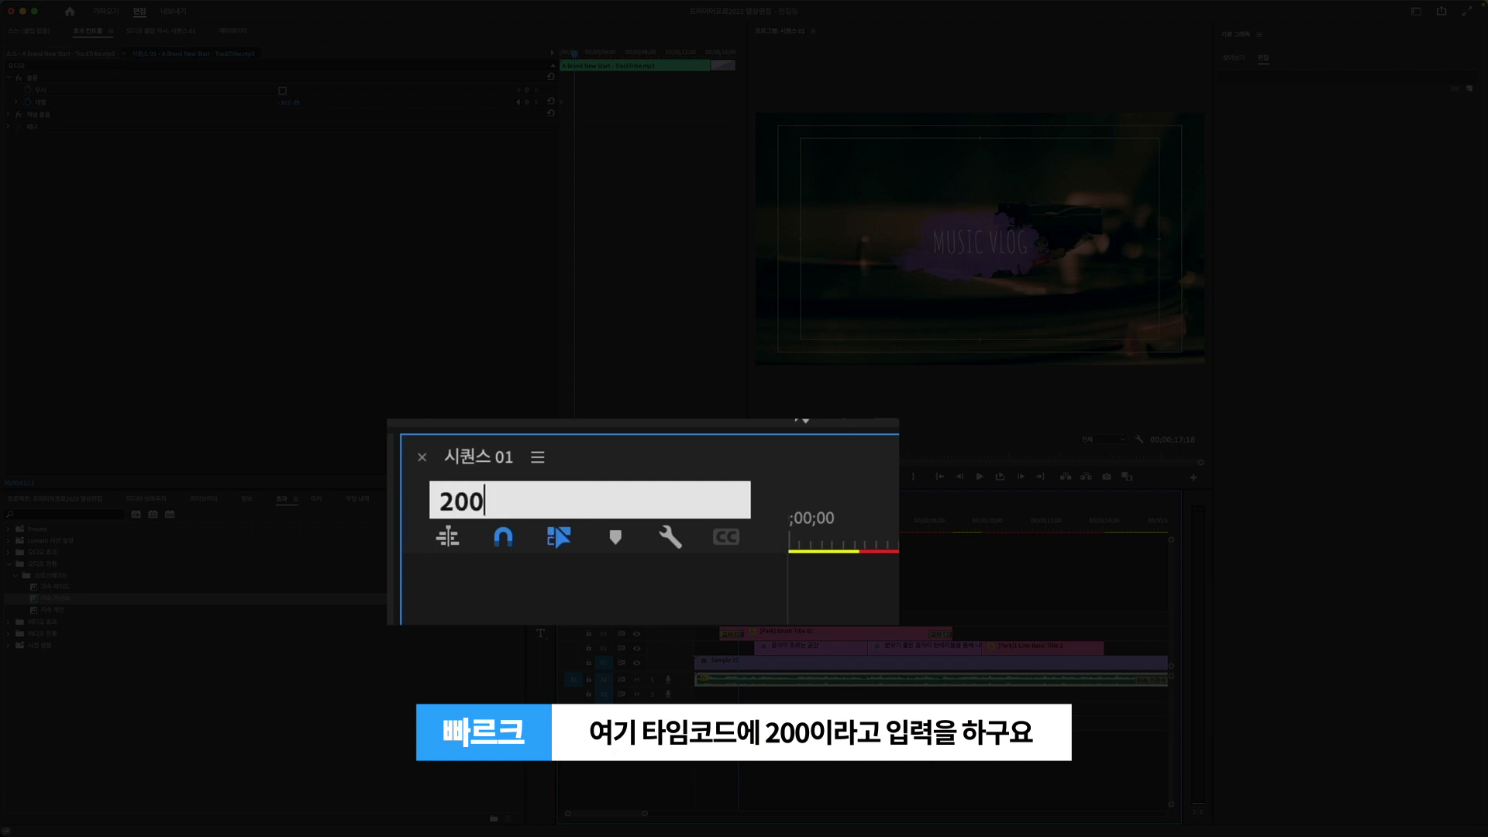
{"action": "key", "text": "Return"}
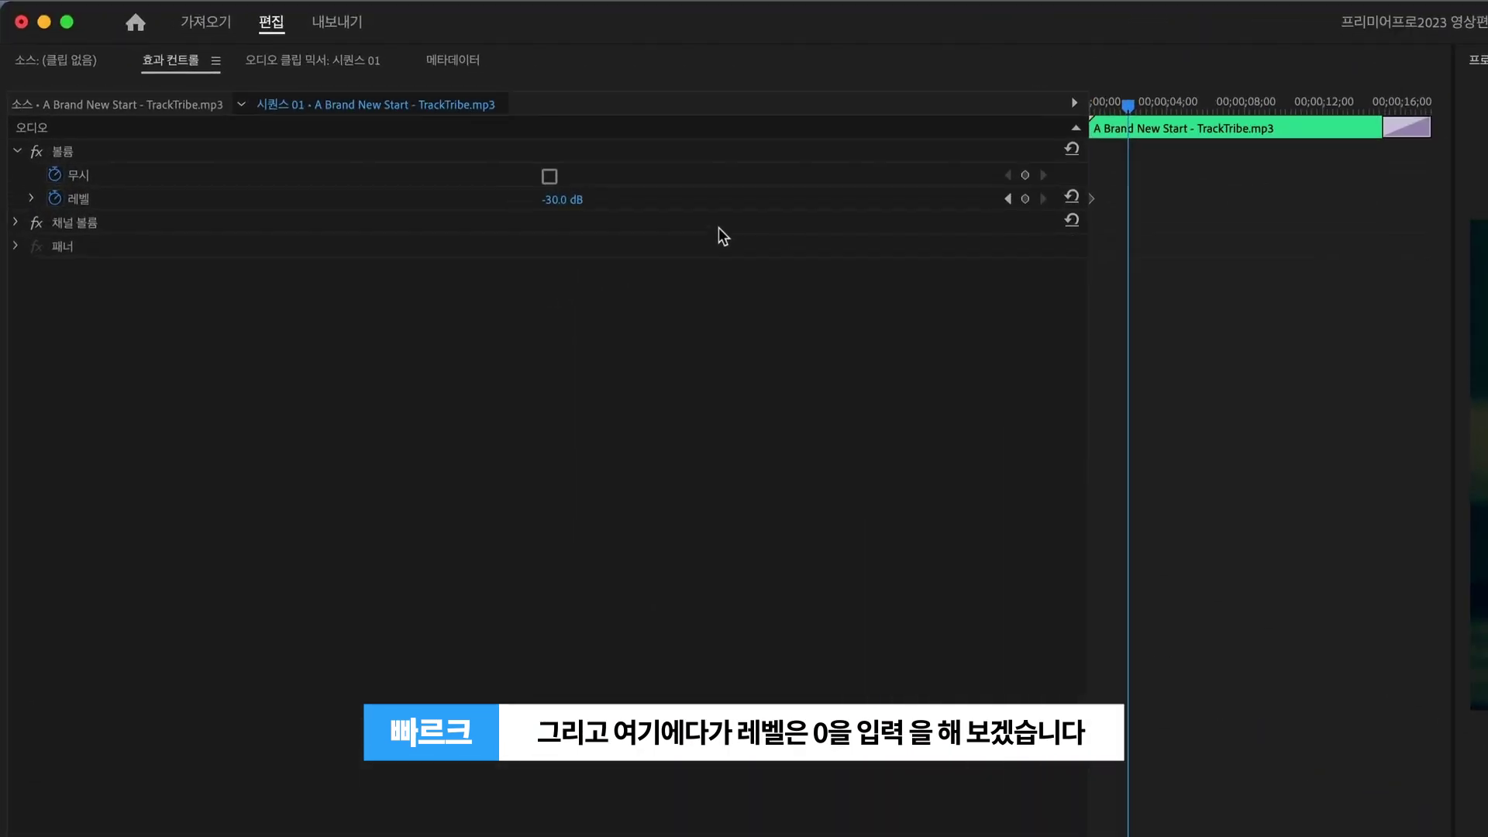
{"action": "left_click", "coordinate": [541, 192]}
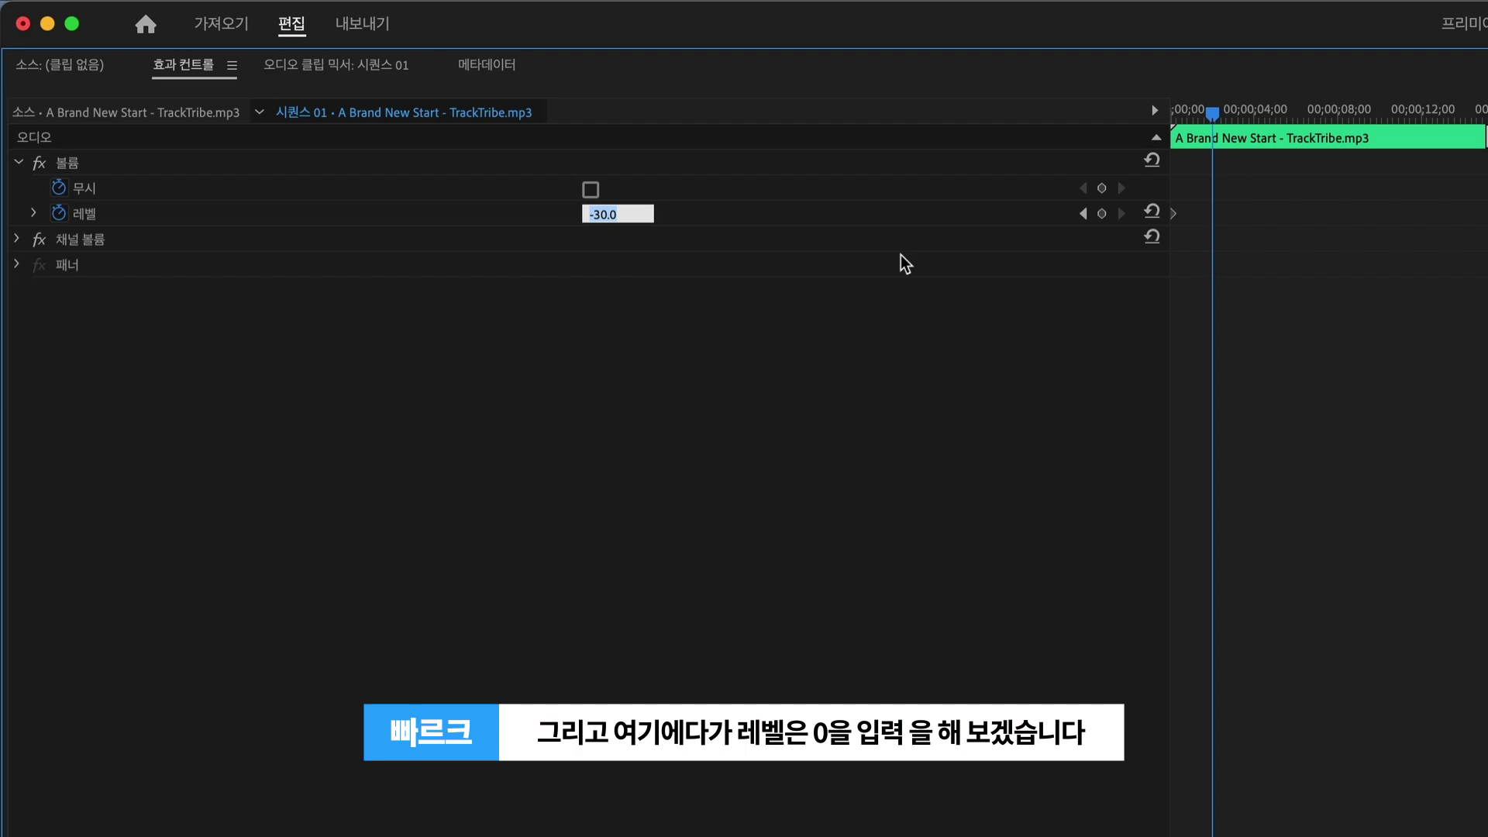
{"action": "type", "text": "0"}
{"action": "key", "text": "Return"}
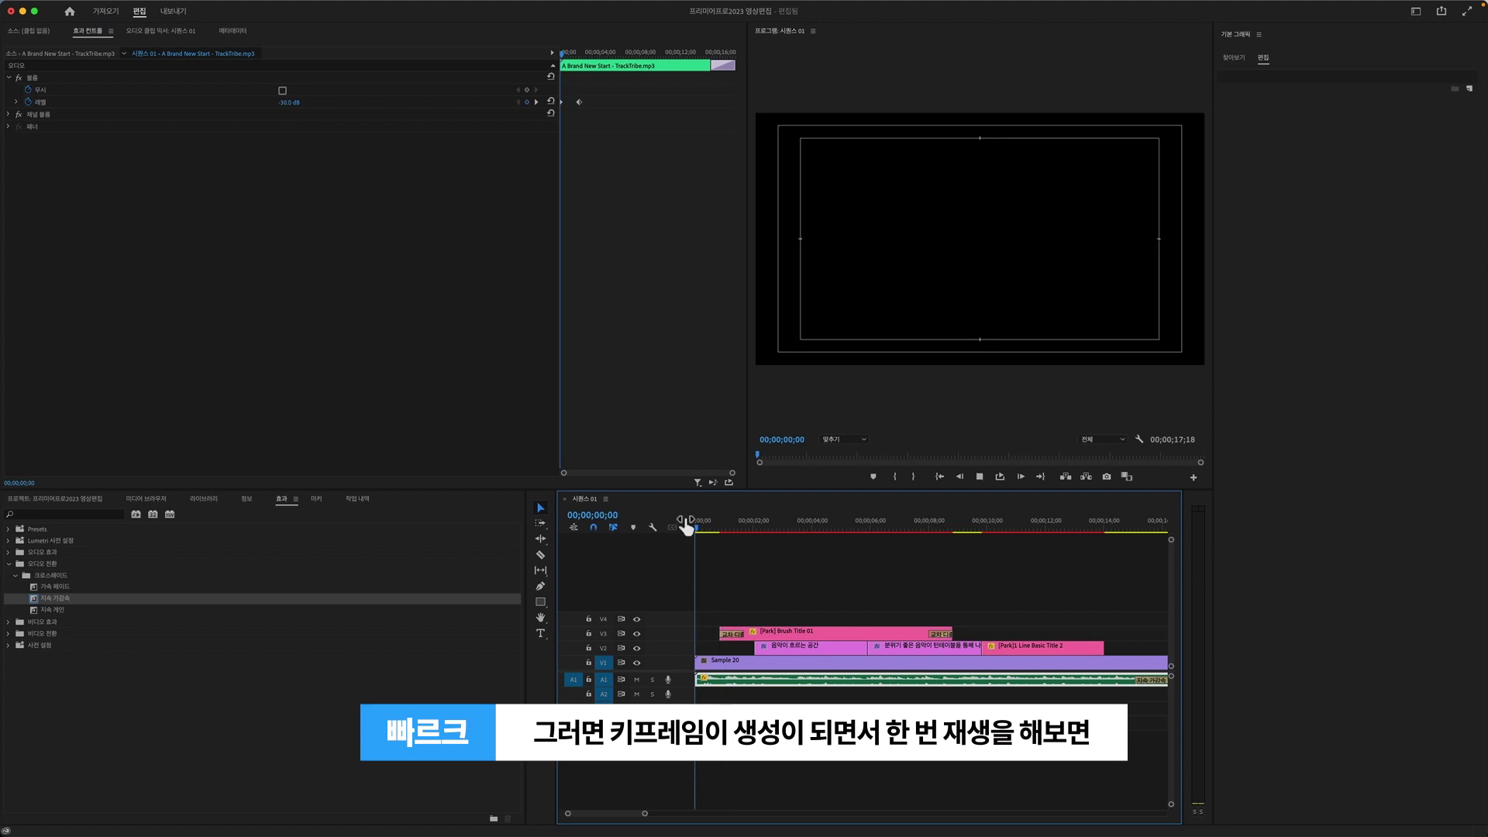
{"action": "key", "text": "space"}
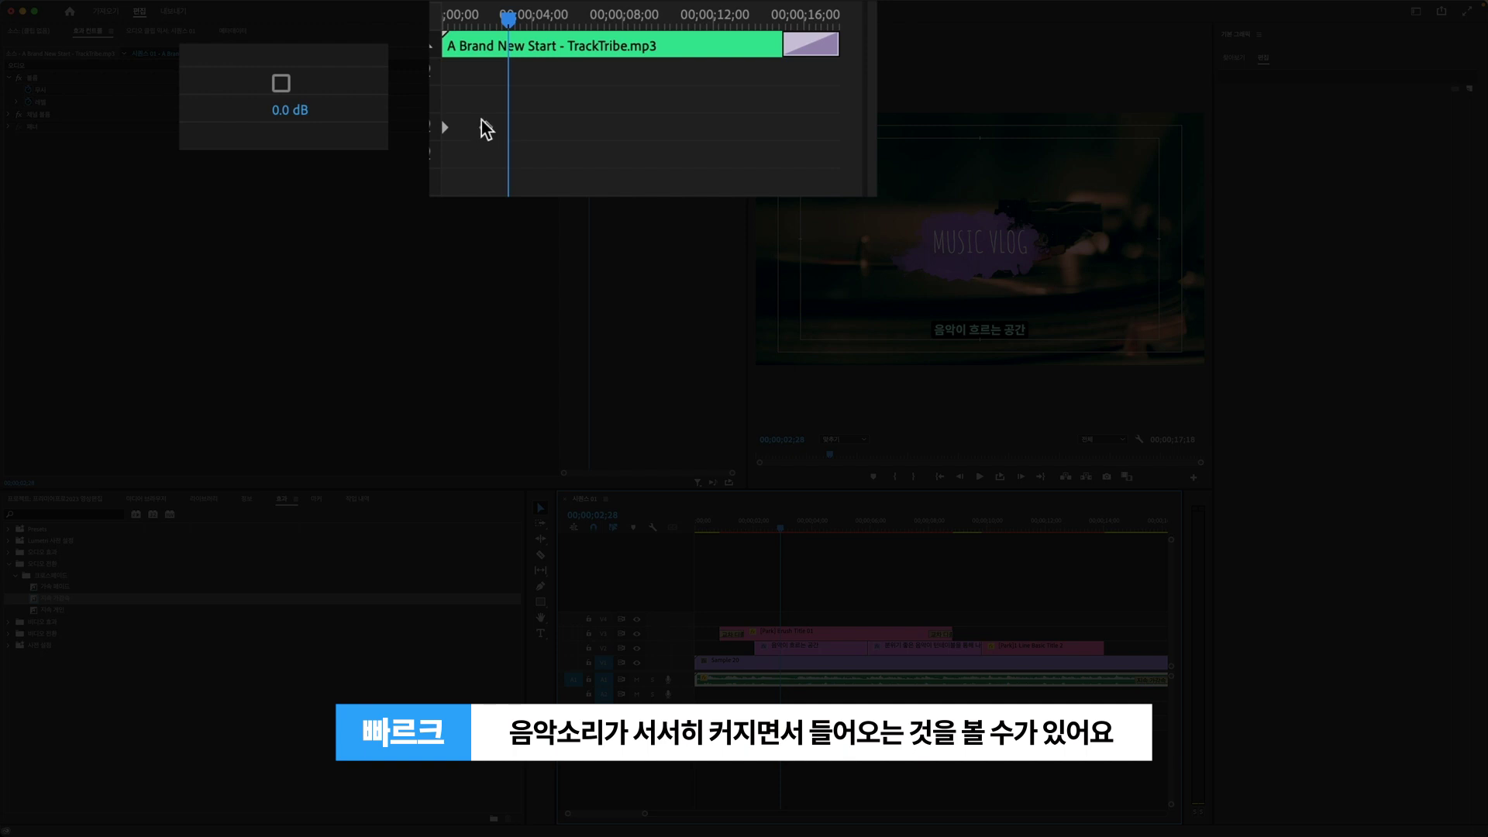
Nudge the 0 dB Level keyframe slightly earlier and preview the quicker fade-in
{"action": "left_click", "coordinate": [483, 127]}
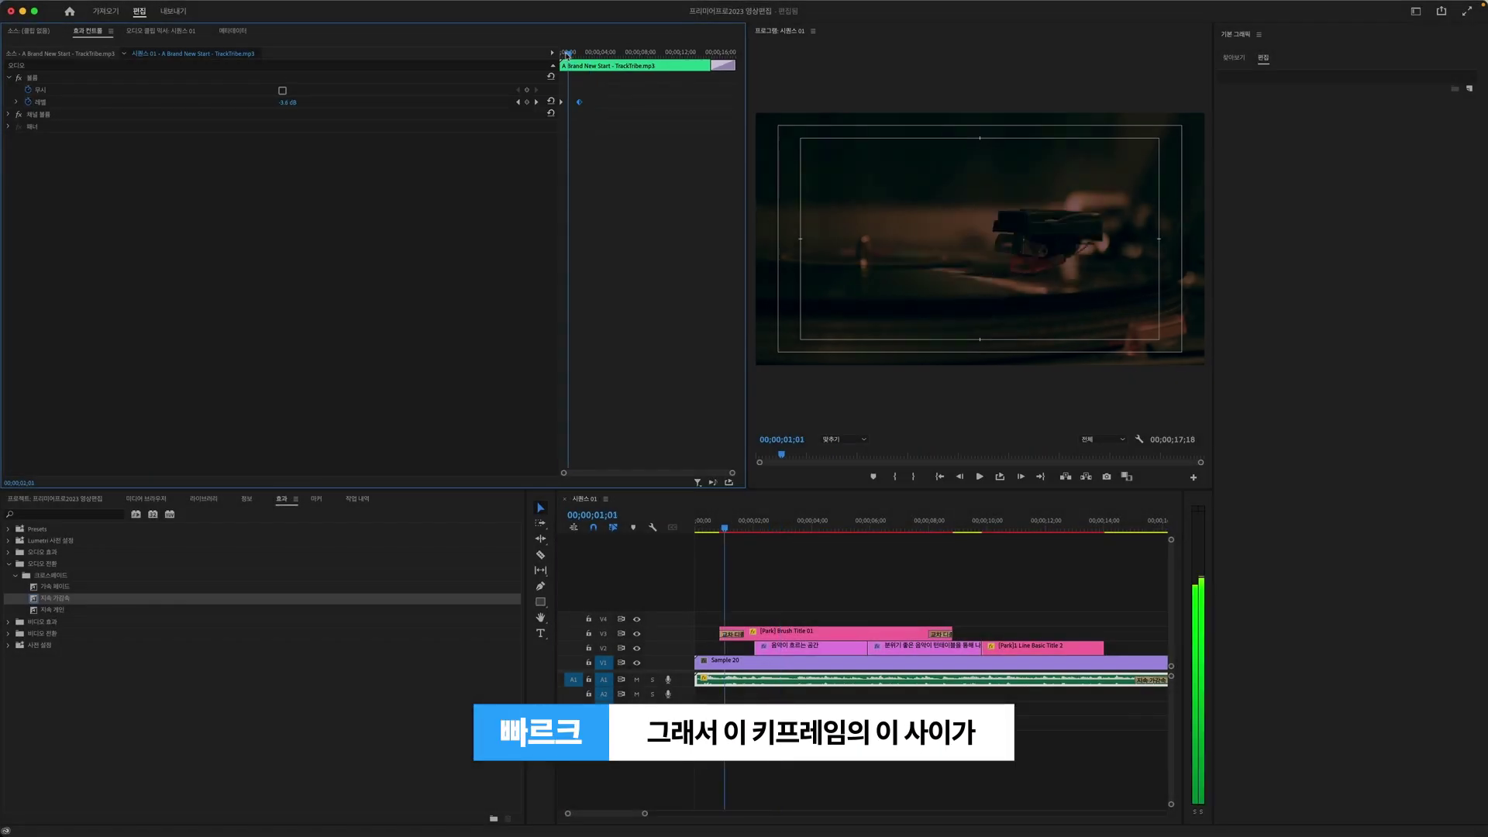
{"action": "left_click", "coordinate": [563, 54]}
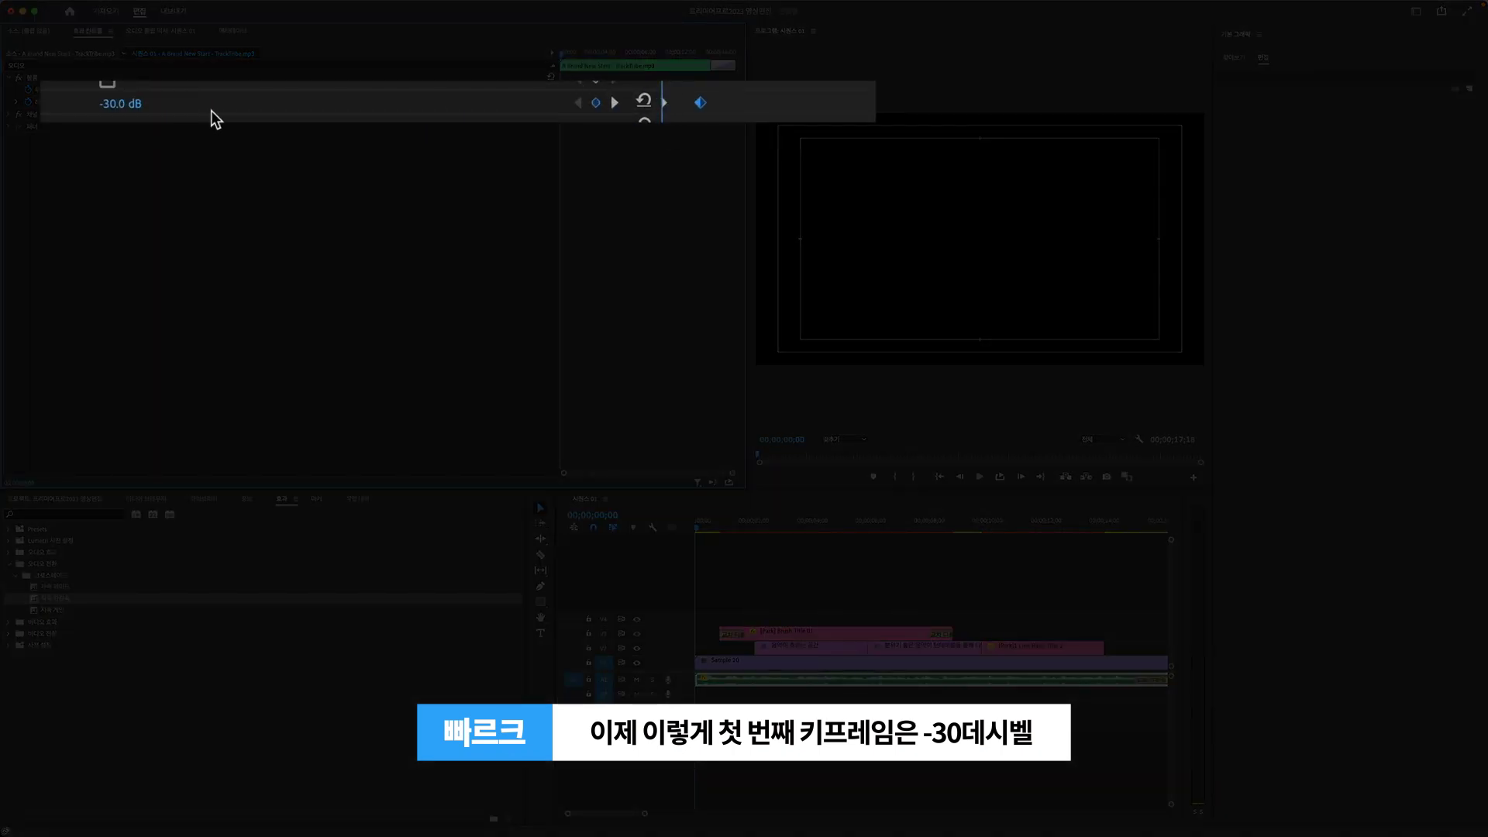
{"action": "left_click", "coordinate": [616, 103]}
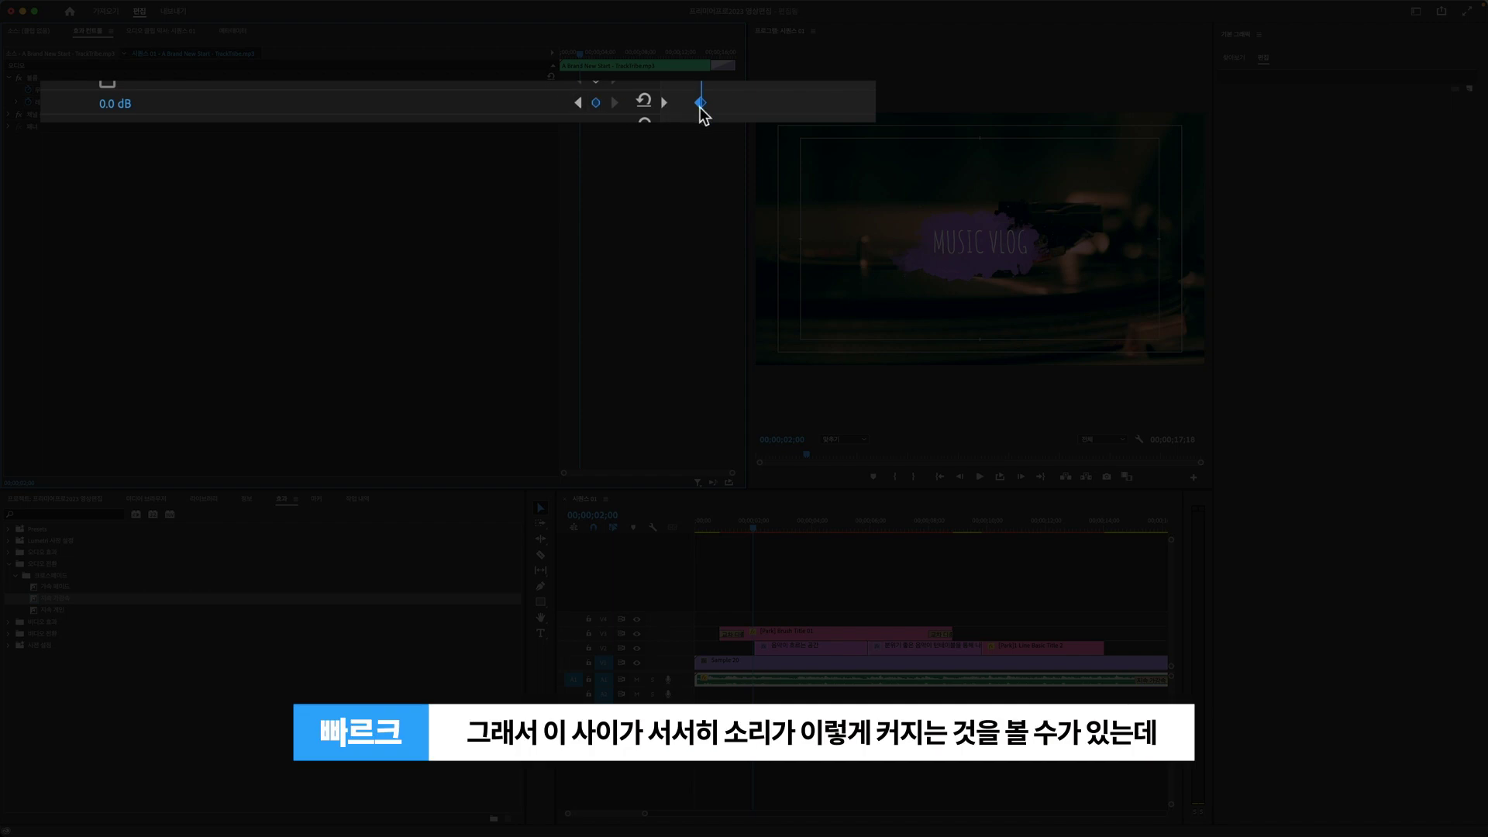
{"action": "left_click", "coordinate": [571, 60]}
{"action": "key", "text": "space"}
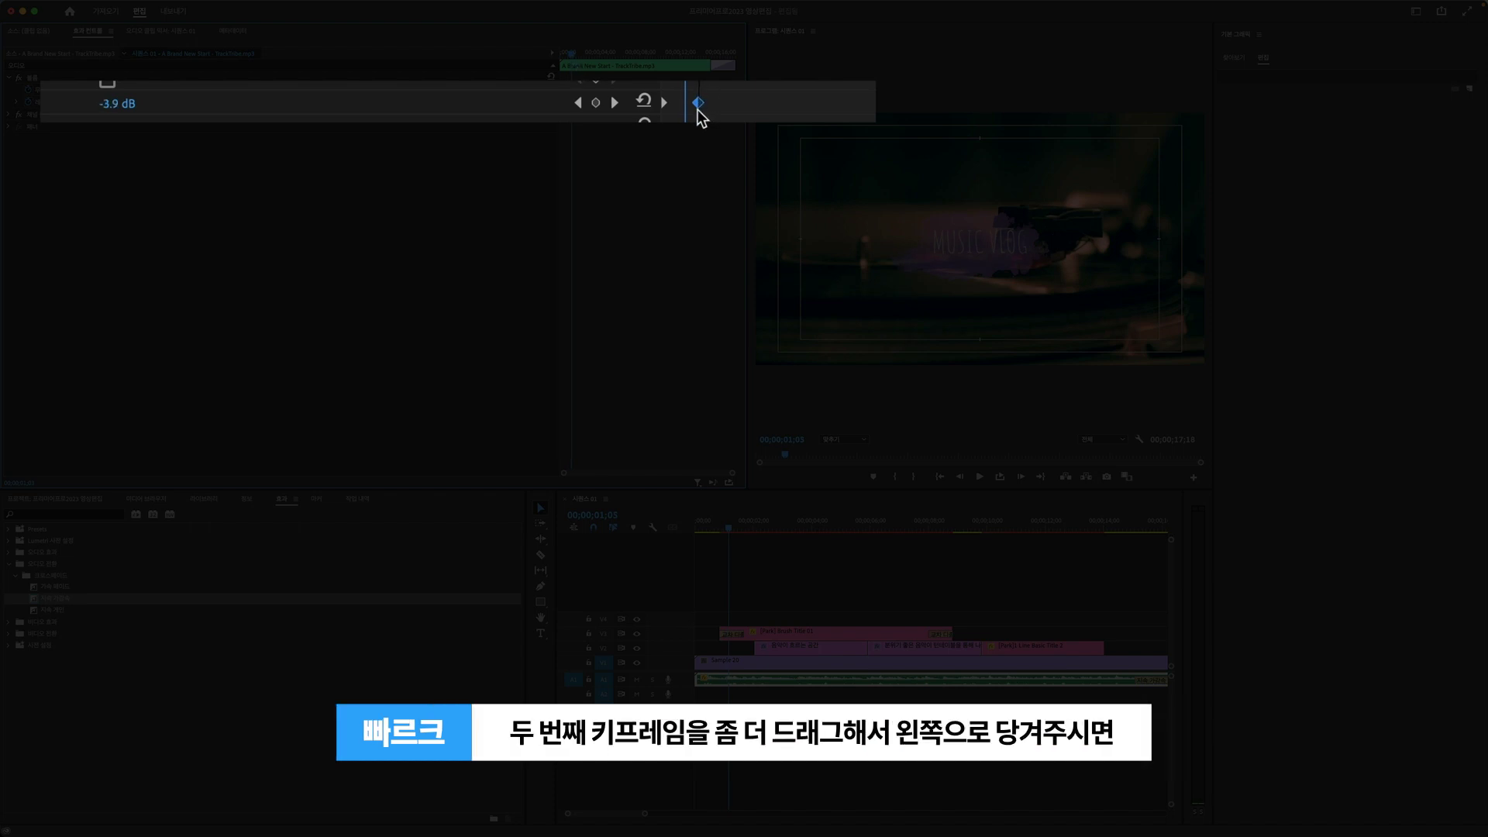
{"action": "left_click_drag", "start_coordinate": [692, 109], "coordinate": [689, 109]}
{"action": "left_click_drag", "start_coordinate": [573, 56], "coordinate": [552, 56]}
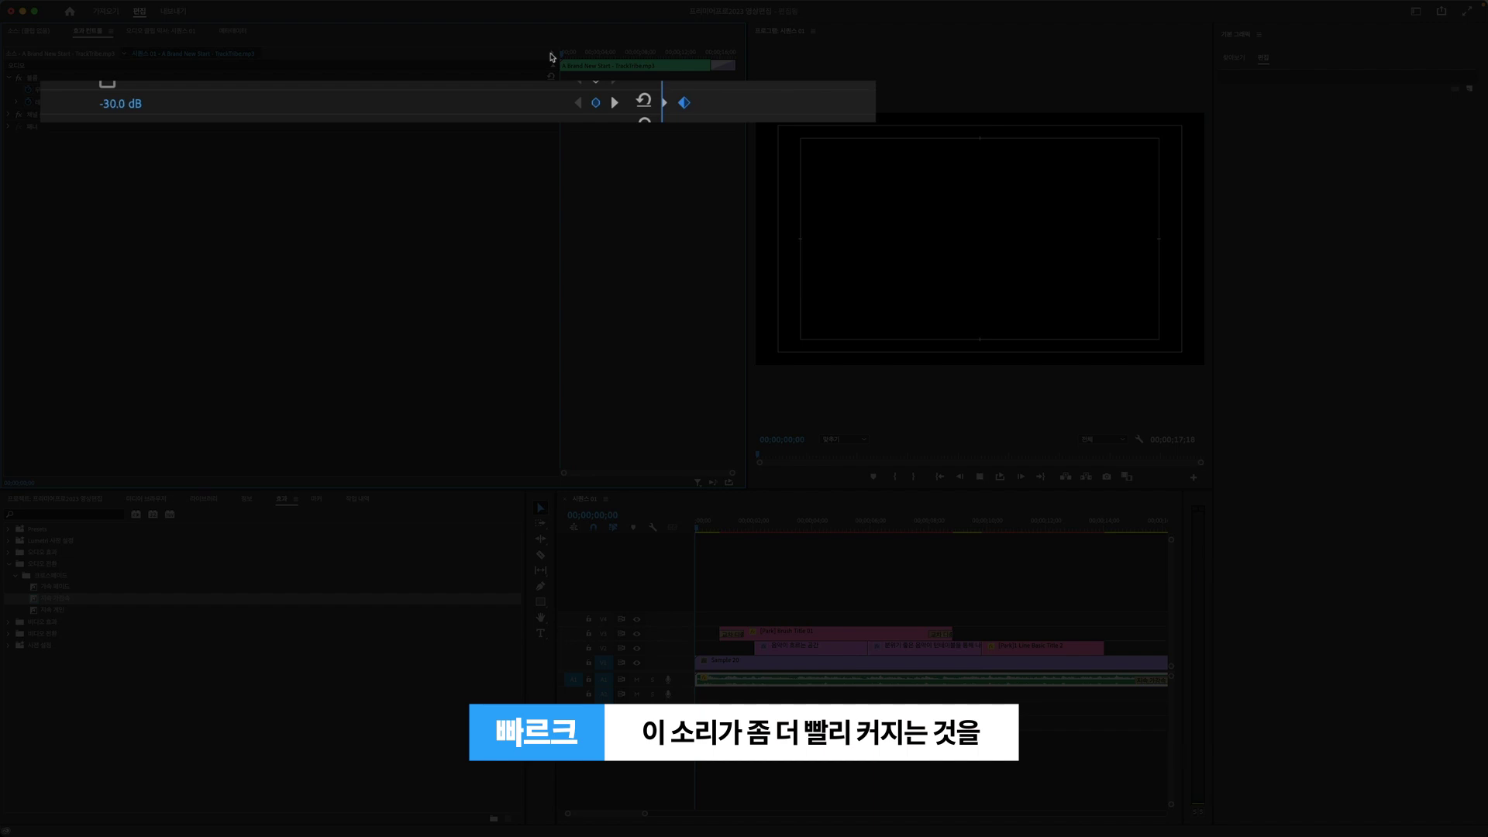
{"action": "key", "text": "space"}
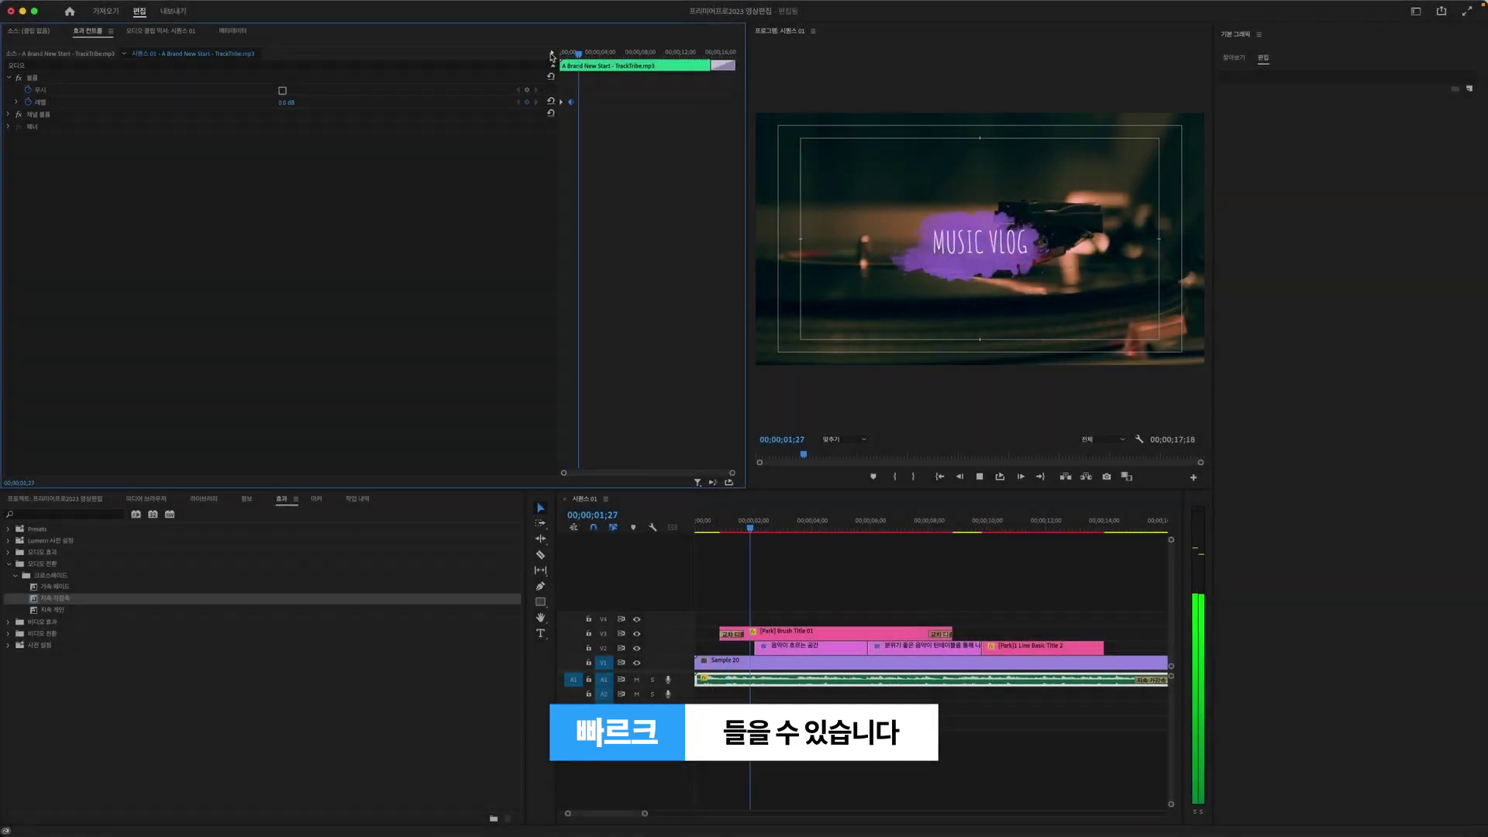
{"action": "key", "text": "space"}
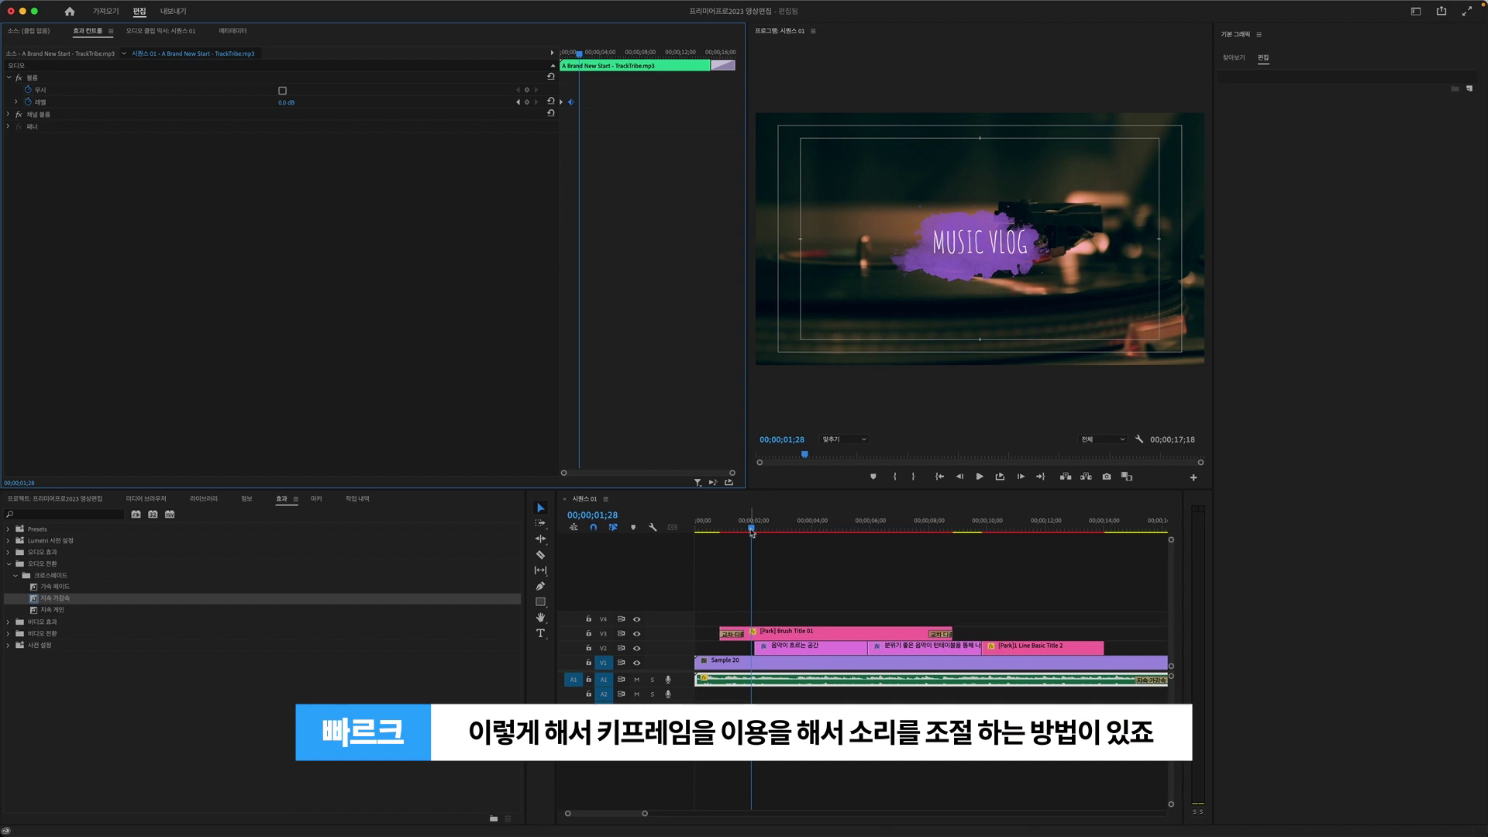
{"action": "left_click_drag", "start_coordinate": [759, 531], "coordinate": [771, 530]}
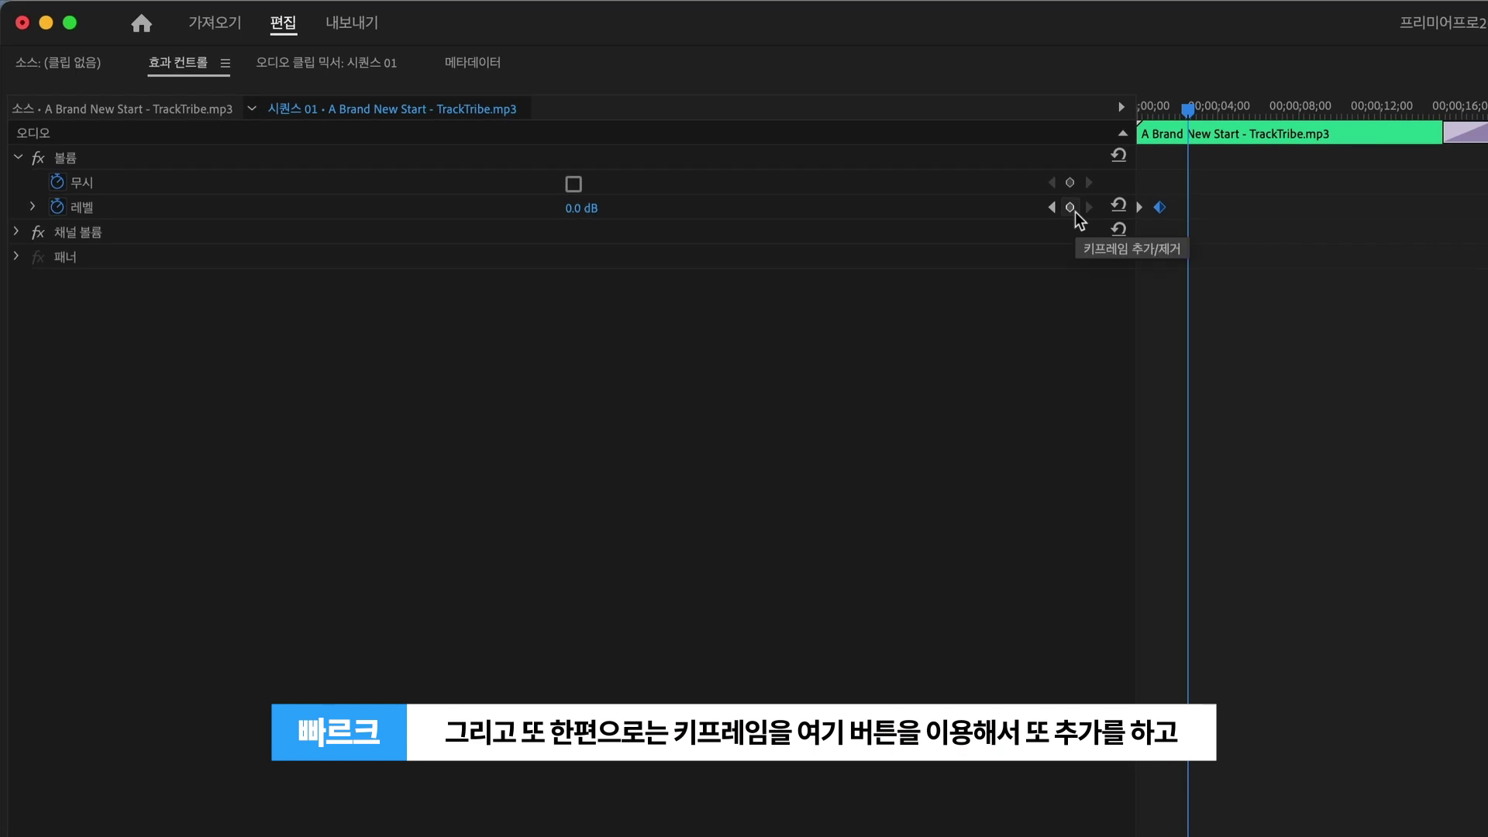
Add a 0 dB Level keyframe followed by a -30 dB one, then preview the fade-down
{"action": "left_click", "coordinate": [1075, 212]}
{"action": "left_click_drag", "start_coordinate": [1186, 110], "coordinate": [1209, 112]}
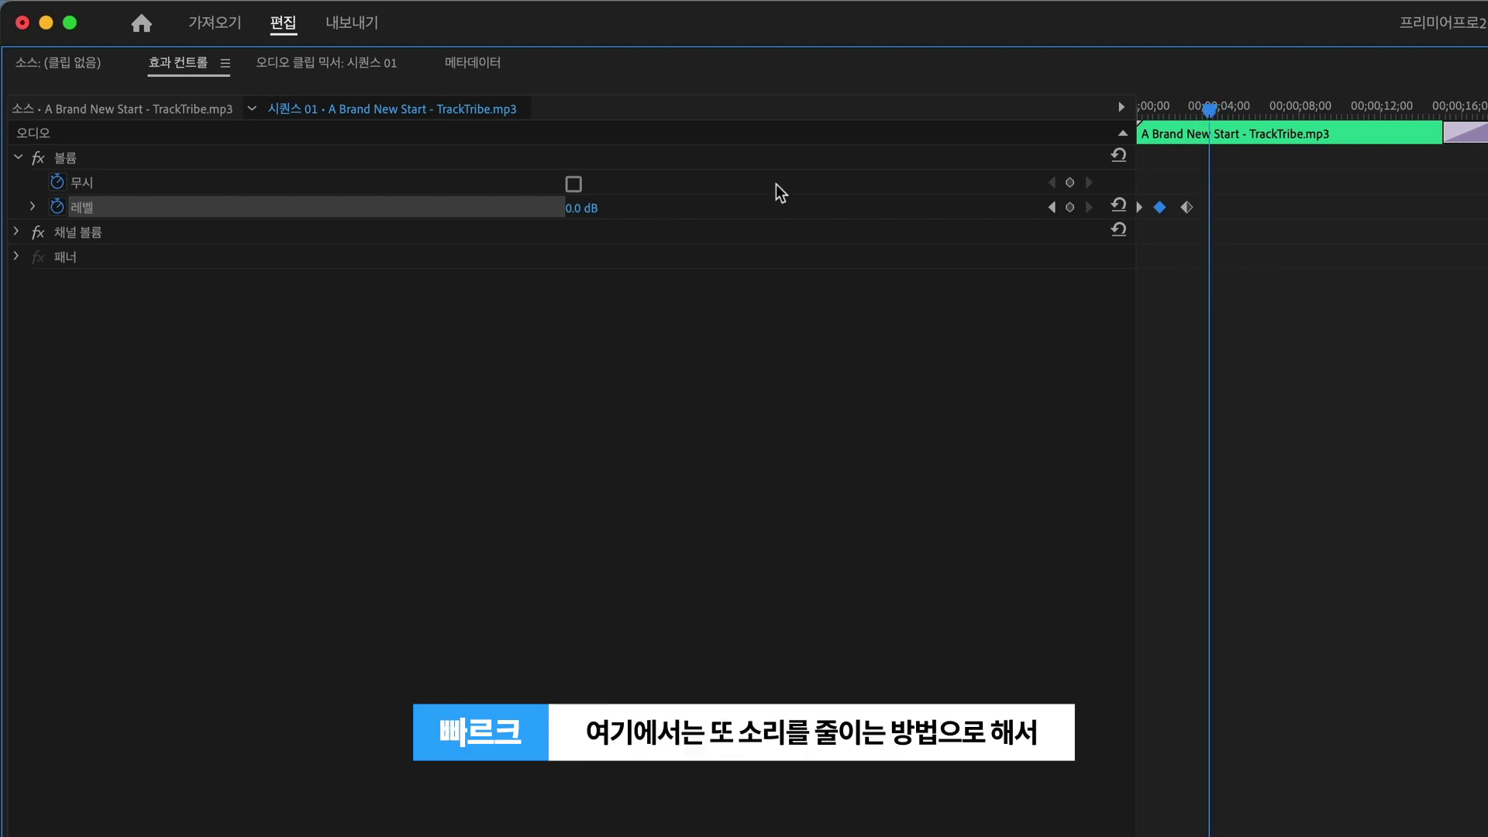
{"action": "left_click", "coordinate": [596, 208]}
{"action": "type", "text": "-30"}
{"action": "key", "text": "Return"}
{"action": "left_click_drag", "start_coordinate": [1183, 110], "coordinate": [1171, 110]}
{"action": "key", "text": "space"}
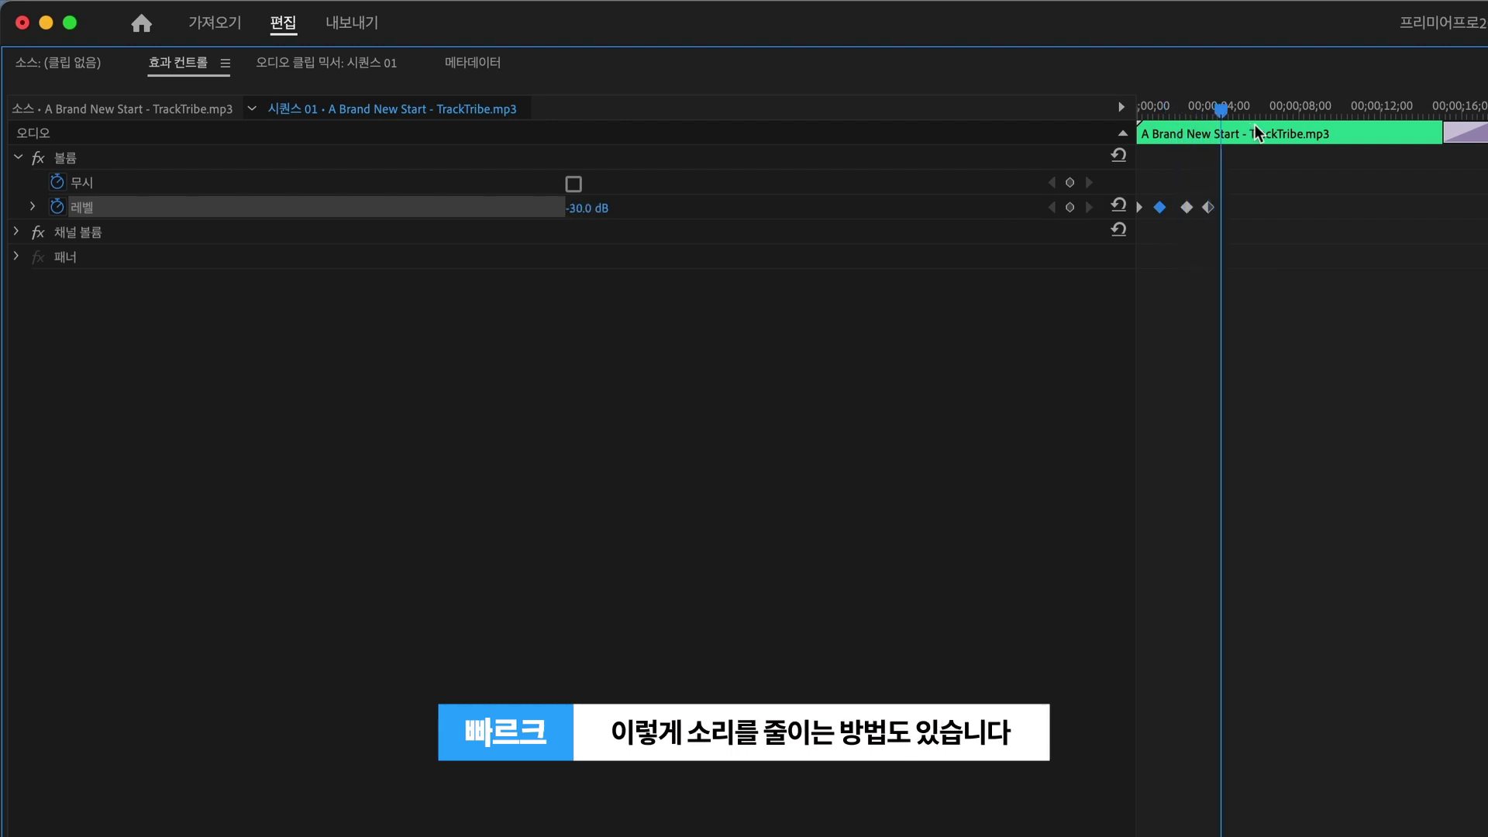
Shift both fade-down keyframes later, to about 6–7 seconds, and check their positions
{"action": "mouse_move", "coordinate": [1222, 231]}
{"action": "left_mouse_down"}
{"action": "mouse_move", "coordinate": [1178, 189]}
{"action": "mouse_move", "coordinate": [1201, 213]}
{"action": "mouse_move", "coordinate": [1275, 221]}
{"action": "left_mouse_up"}
{"action": "left_click_drag", "start_coordinate": [1176, 110], "coordinate": [1128, 108]}
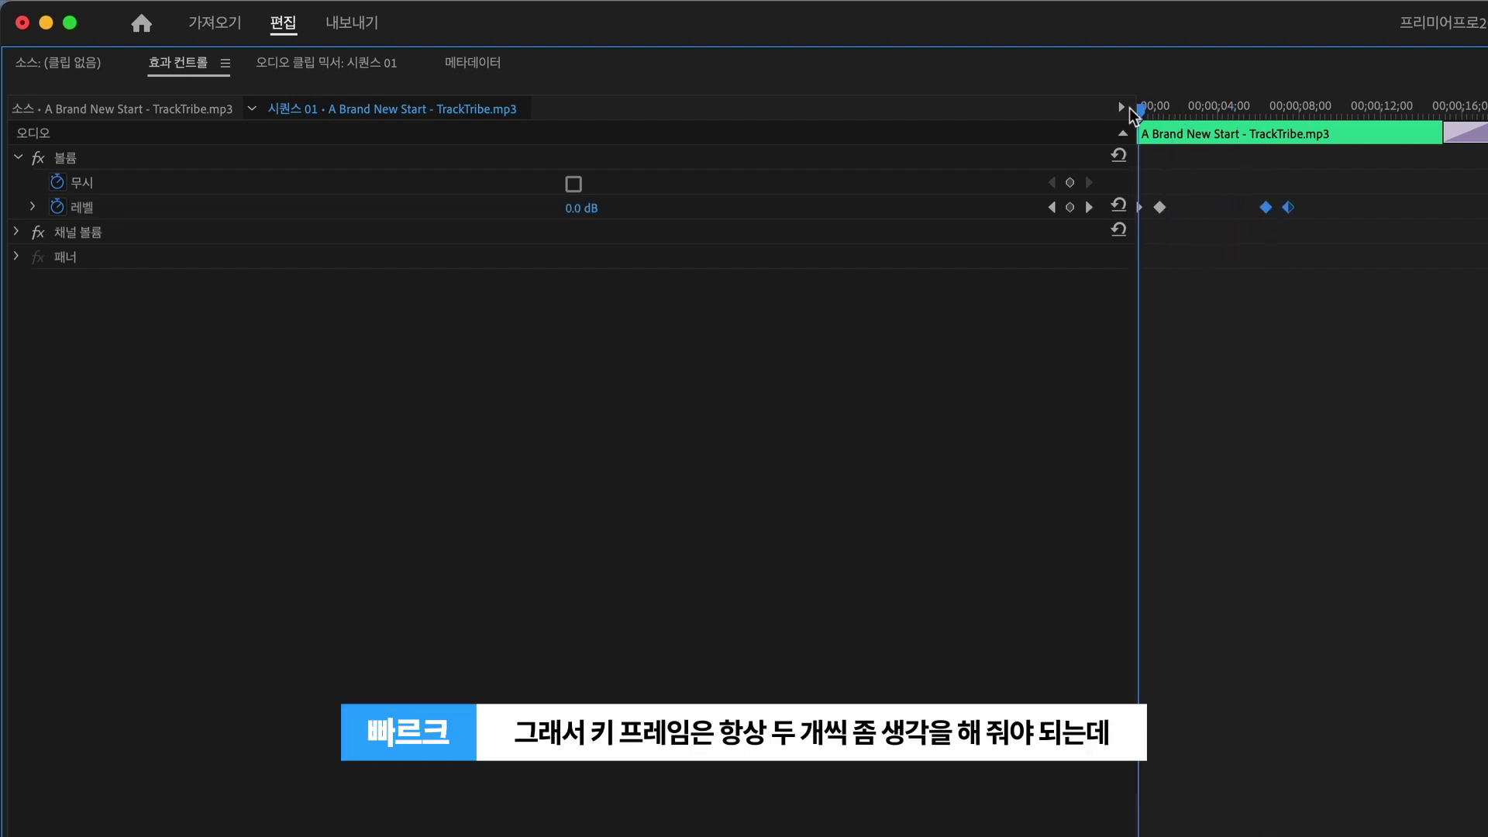
{"action": "left_click", "coordinate": [1186, 252]}
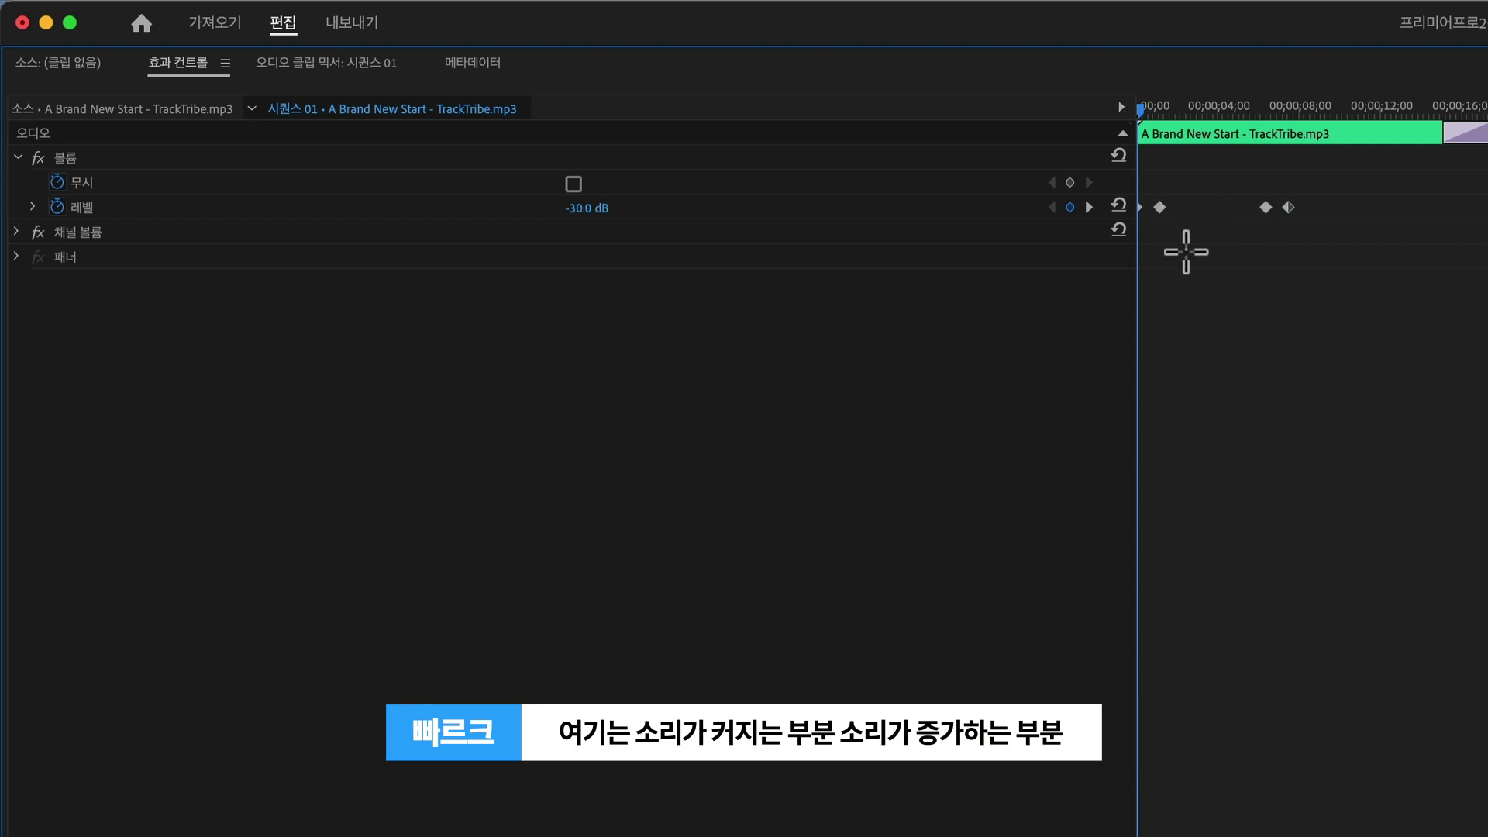
{"action": "left_click", "coordinate": [1160, 207]}
{"action": "left_click_drag", "start_coordinate": [1141, 110], "coordinate": [1270, 110]}
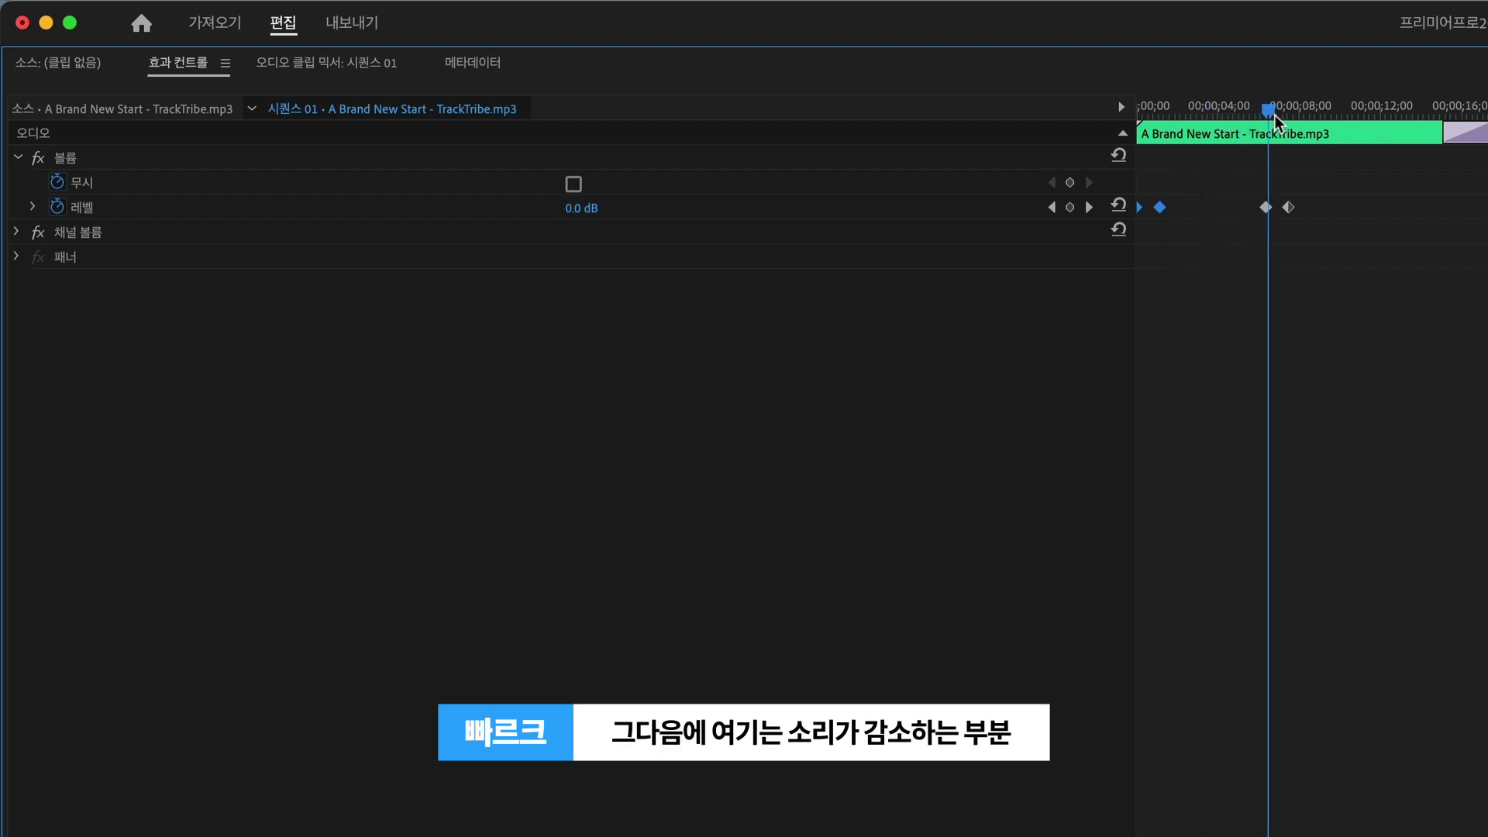
{"action": "left_click_drag", "start_coordinate": [1310, 228], "coordinate": [1281, 207]}
{"action": "left_click_drag", "start_coordinate": [1257, 102], "coordinate": [1284, 102]}
Remove the leftover Level keyframes, then reselect the music clip and its Level property
{"action": "left_click", "coordinate": [1091, 213]}
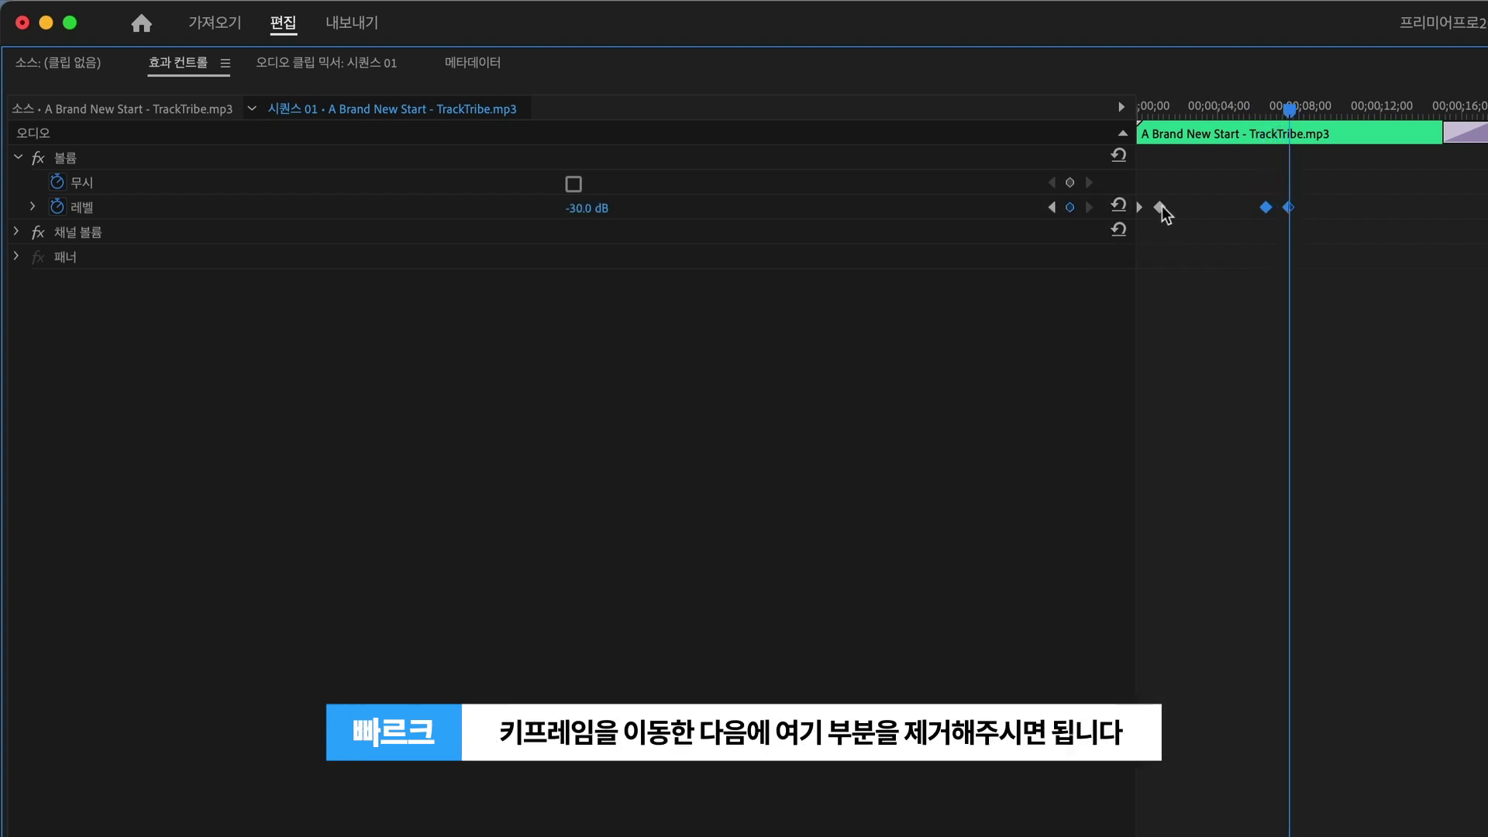
{"action": "left_click", "coordinate": [1073, 209]}
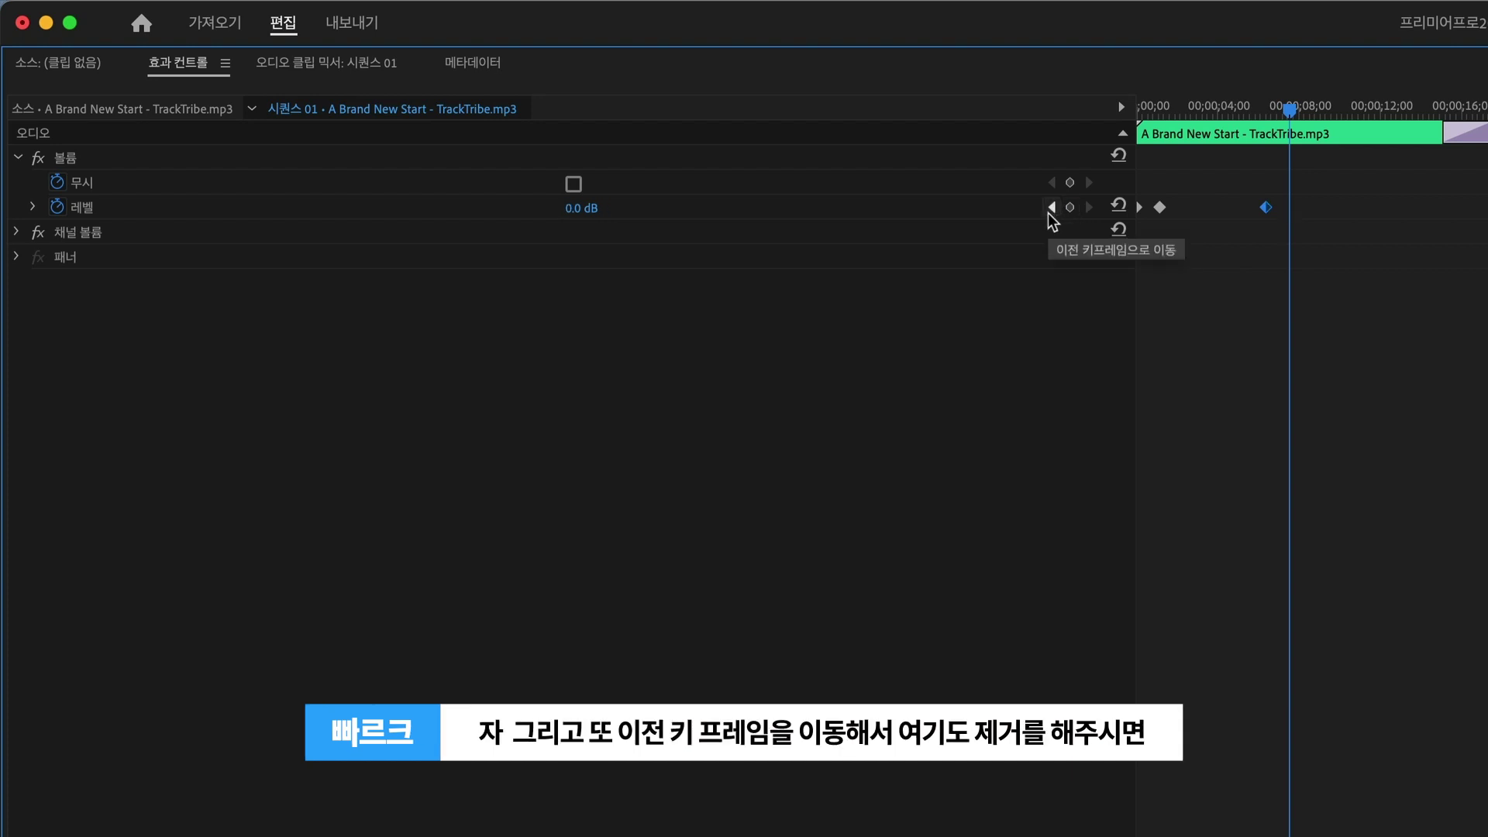
{"action": "left_click", "coordinate": [1049, 211]}
{"action": "left_click", "coordinate": [1071, 211]}
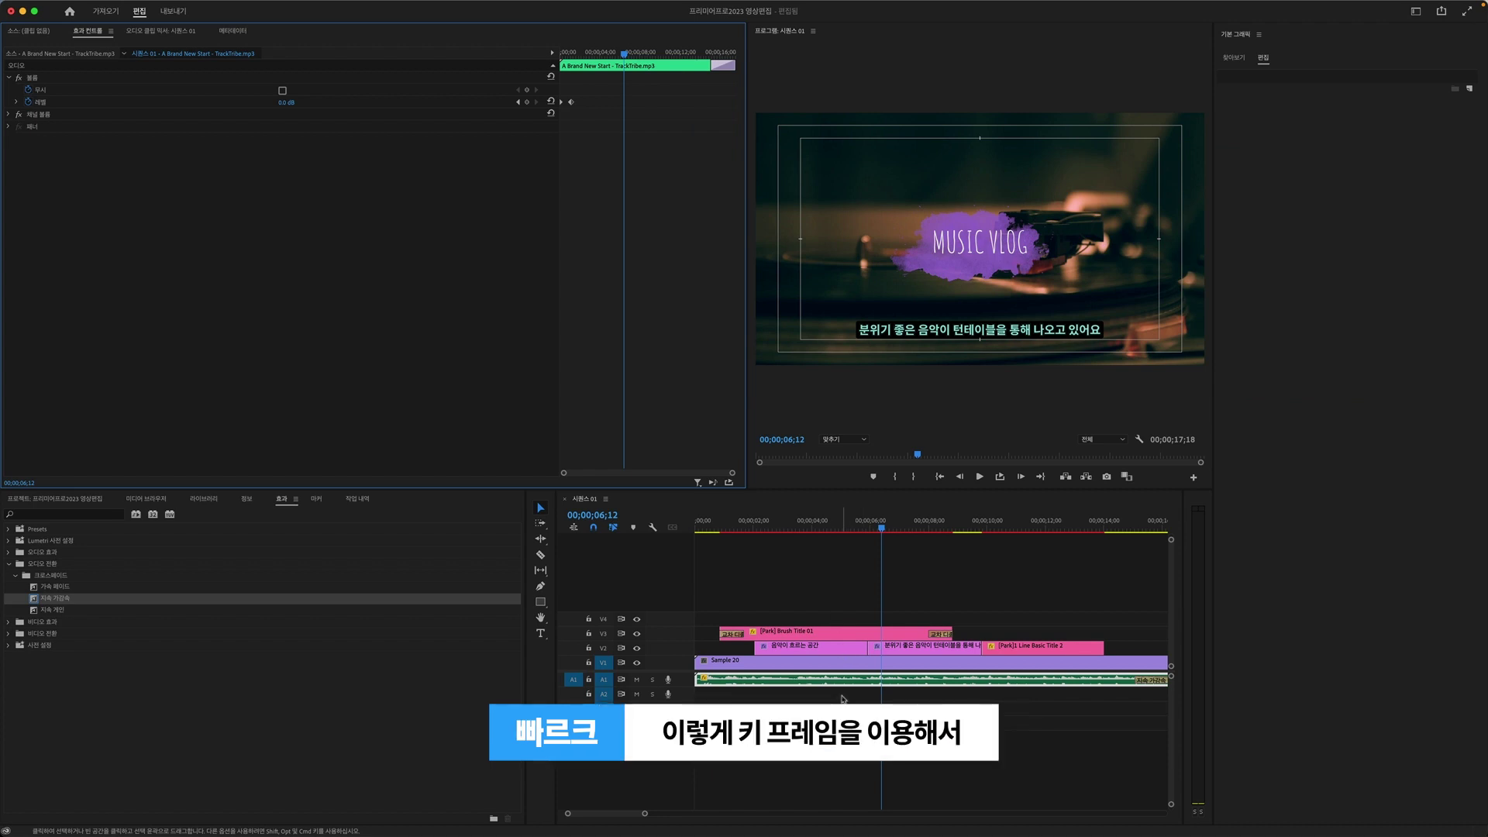
{"action": "left_click", "coordinate": [844, 697]}
{"action": "left_click", "coordinate": [848, 679]}
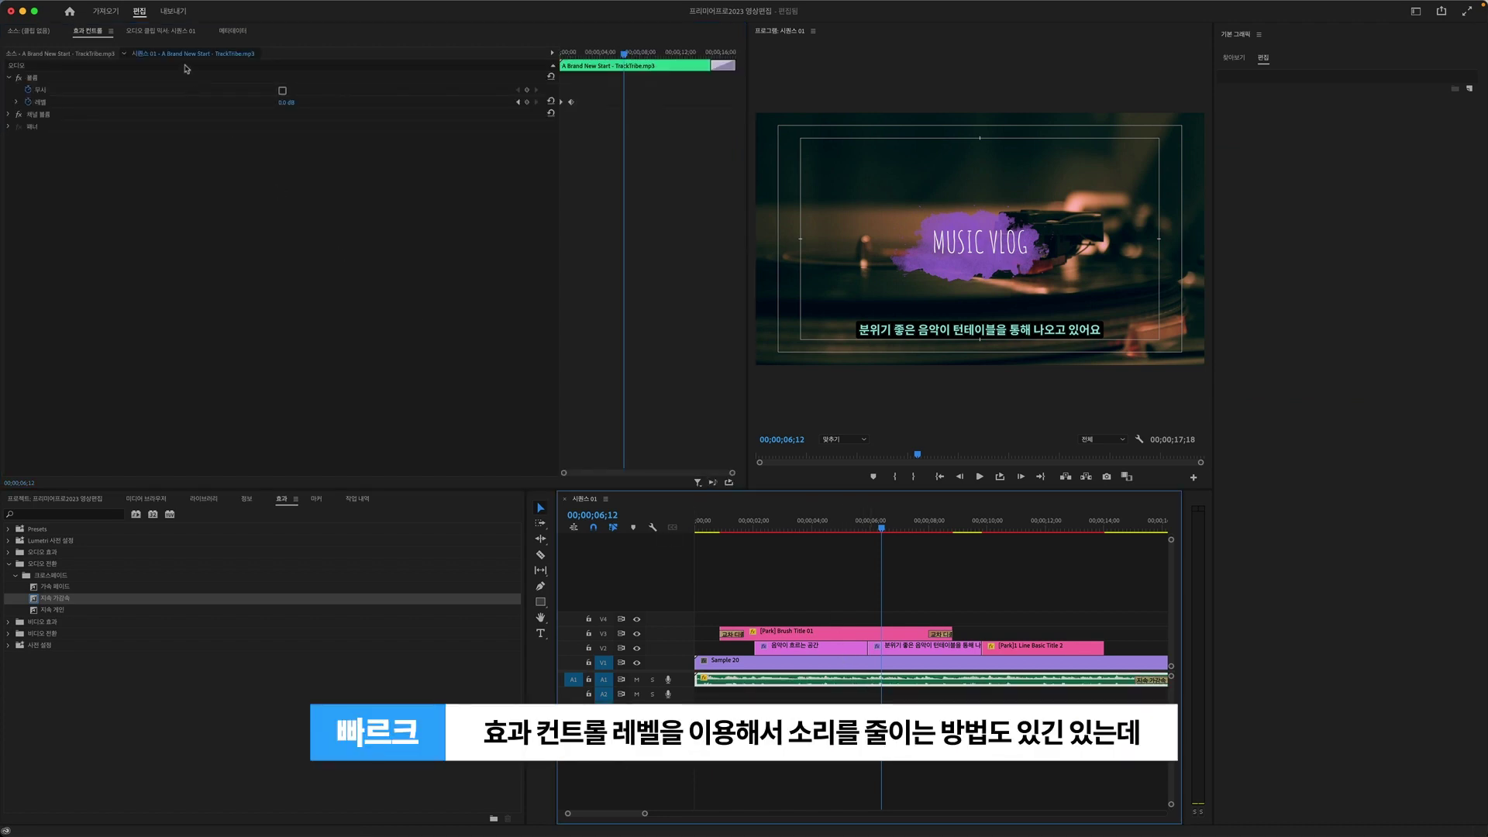
{"action": "left_click", "coordinate": [44, 102]}
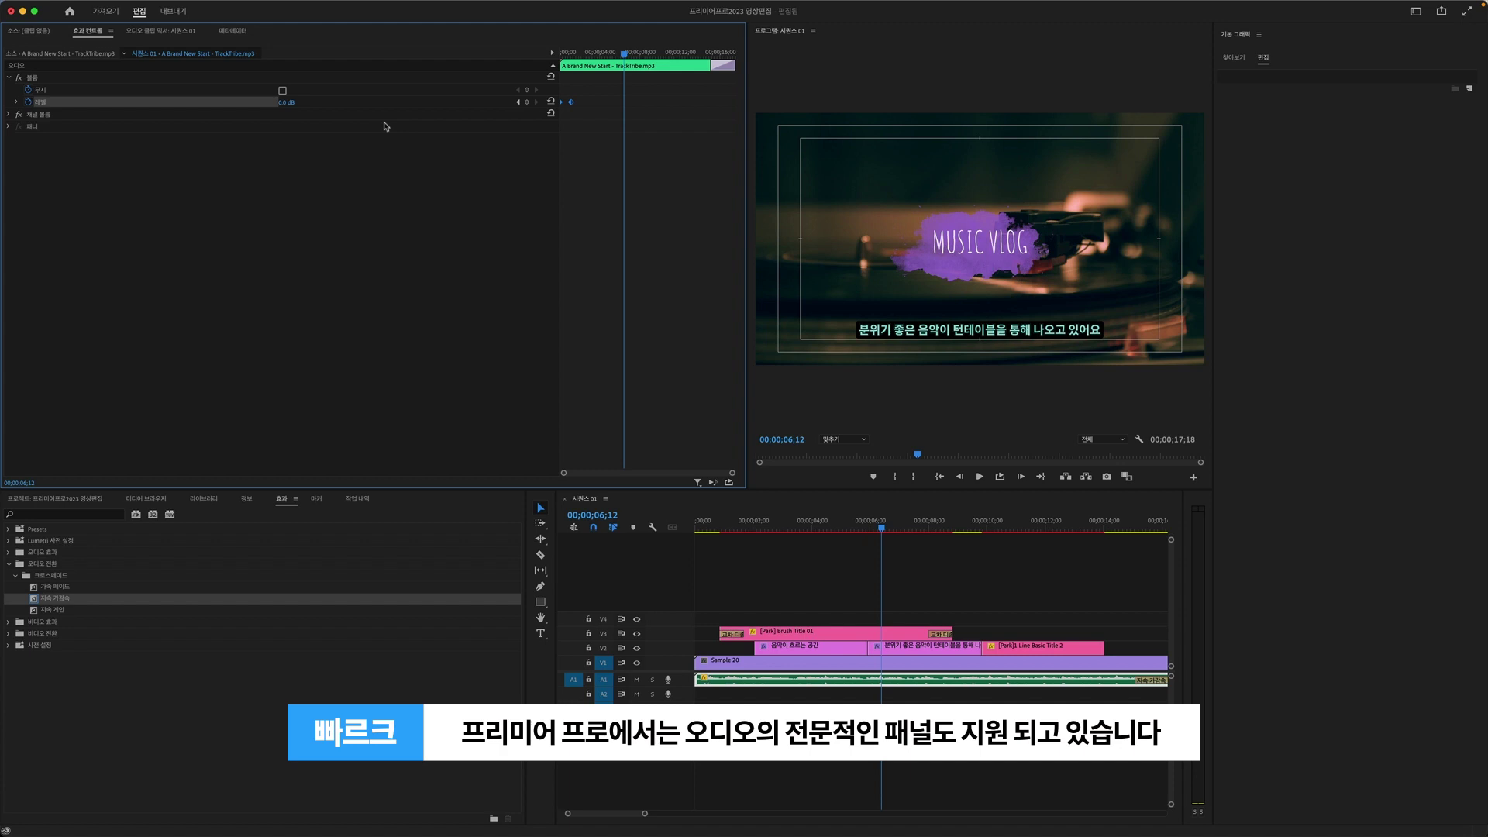
{"action": "mouse_move", "coordinate": [316, 8]}
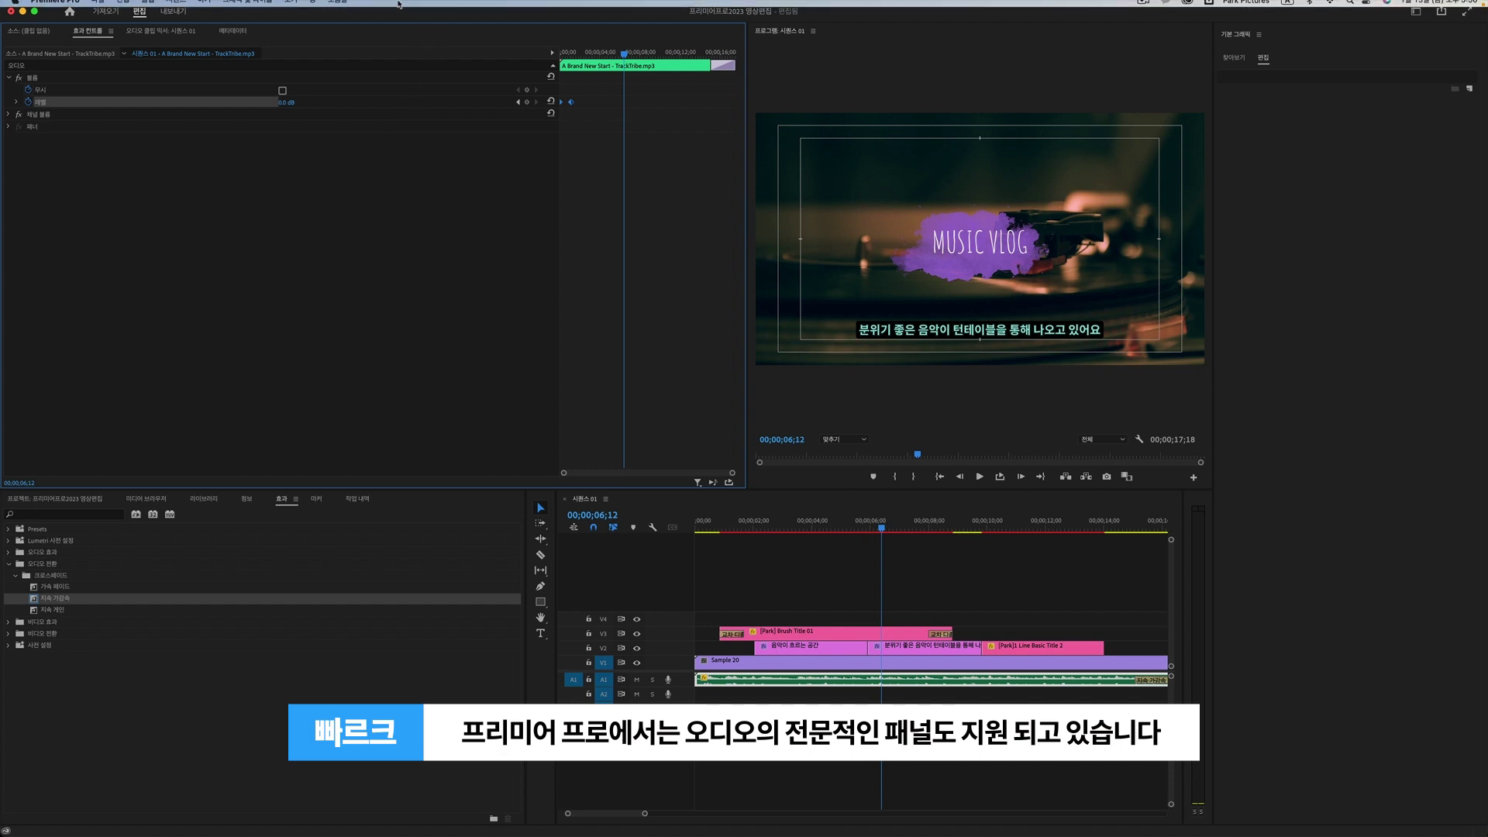
Open Window > Essential Sound for the A Brand New Start music clip
{"action": "left_click", "coordinate": [313, 6]}
{"action": "mouse_move", "coordinate": [312, 23]}
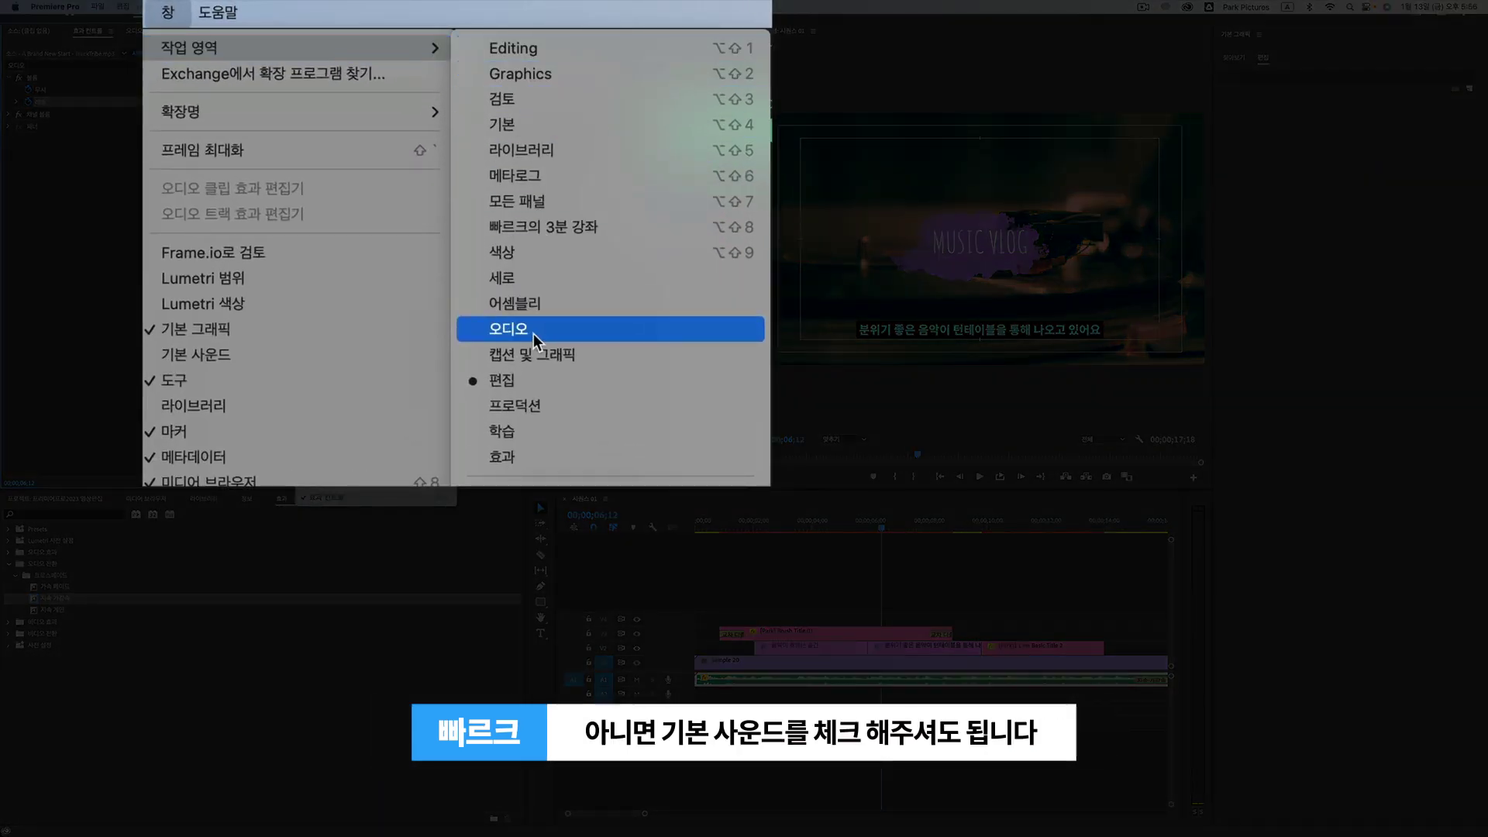
{"action": "left_click", "coordinate": [240, 353]}
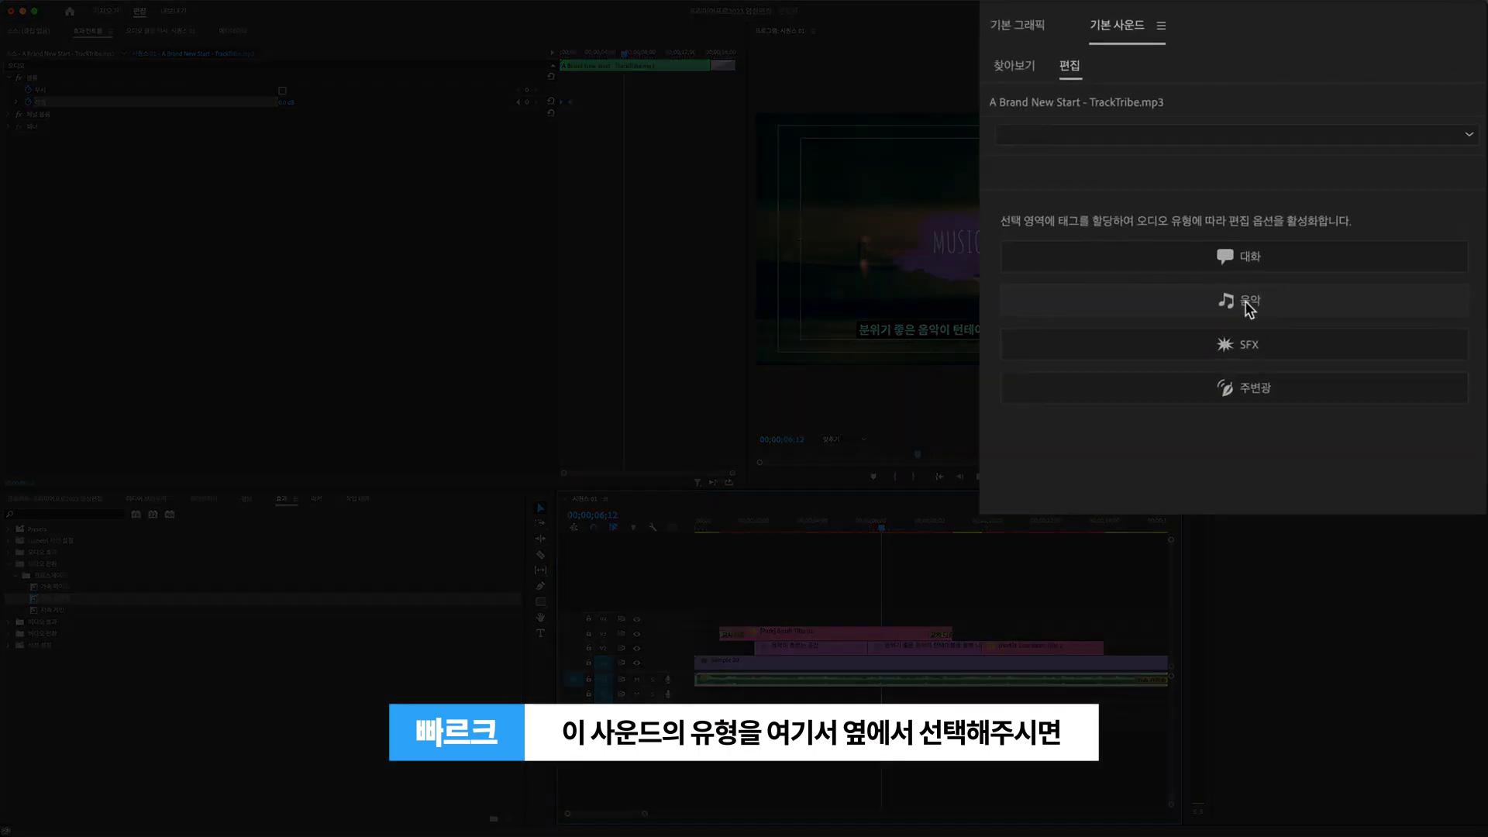
Tag the clip as Music with the 균형 맞춤된 배경 음악 (Balanced Background Music) preset and preview it
{"action": "left_click", "coordinate": [1244, 300]}
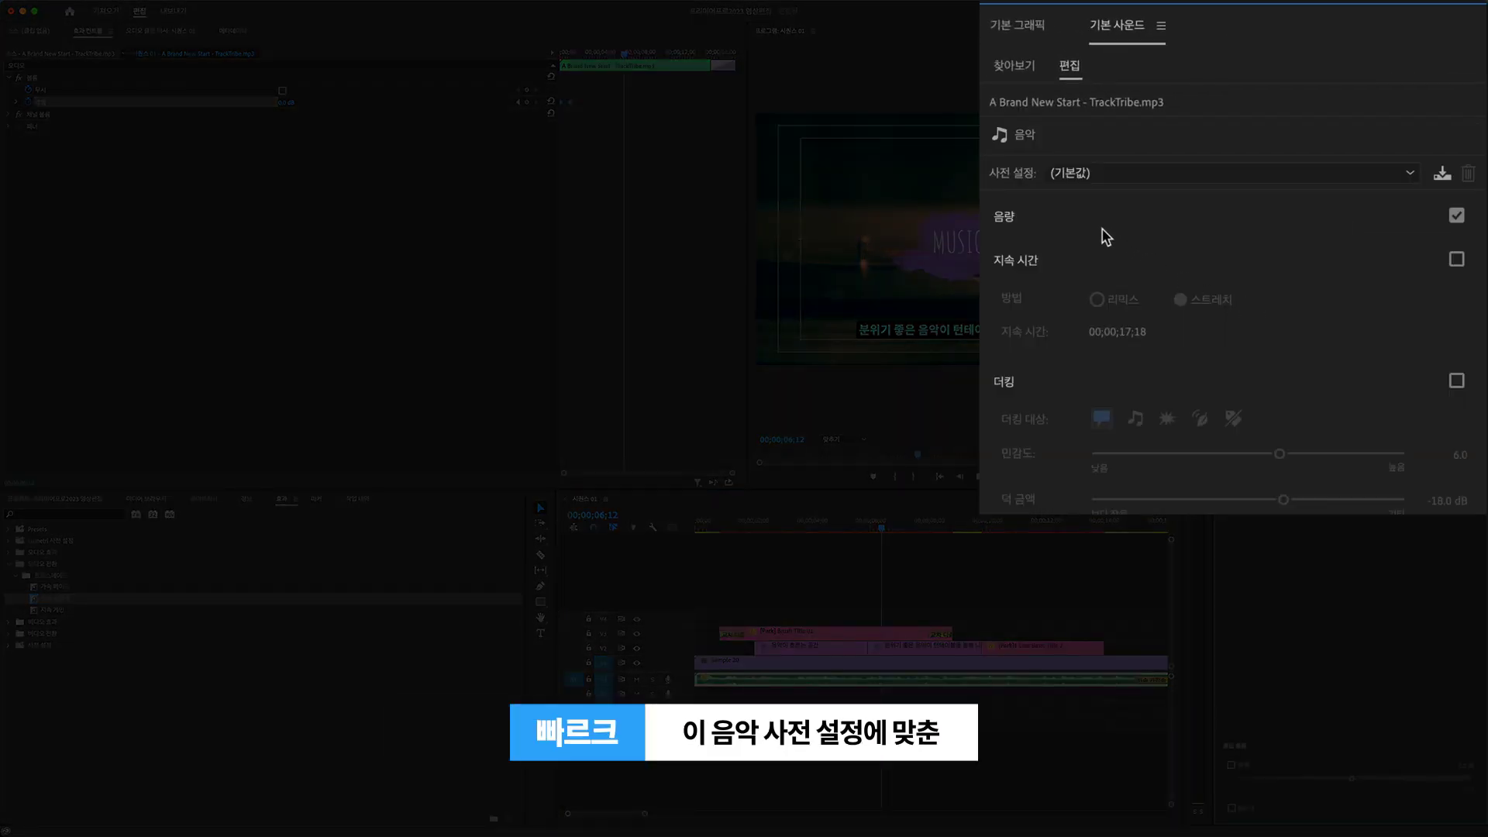
{"action": "left_click", "coordinate": [1215, 172]}
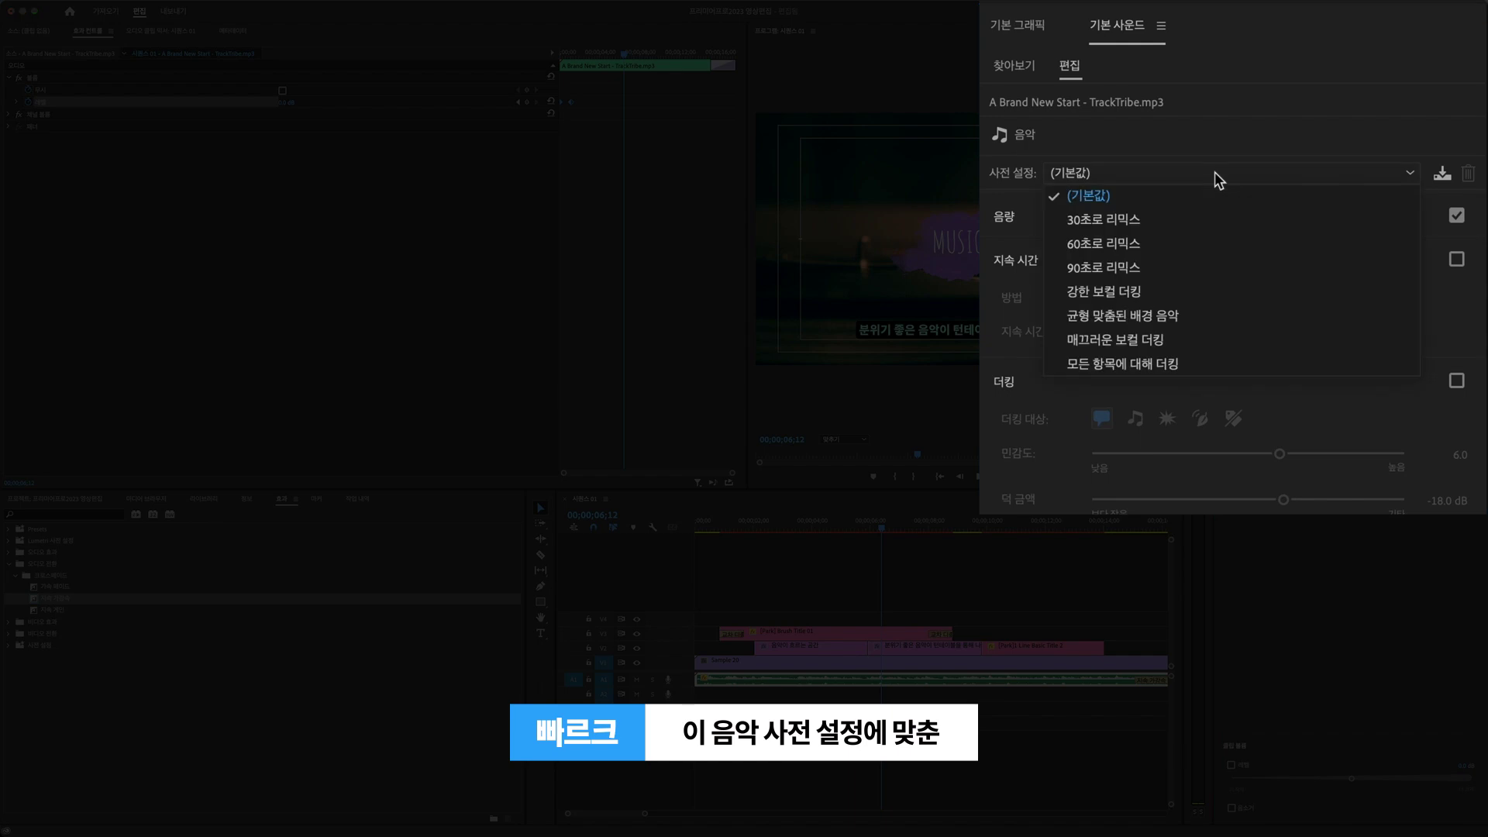
{"action": "left_click", "coordinate": [1163, 319]}
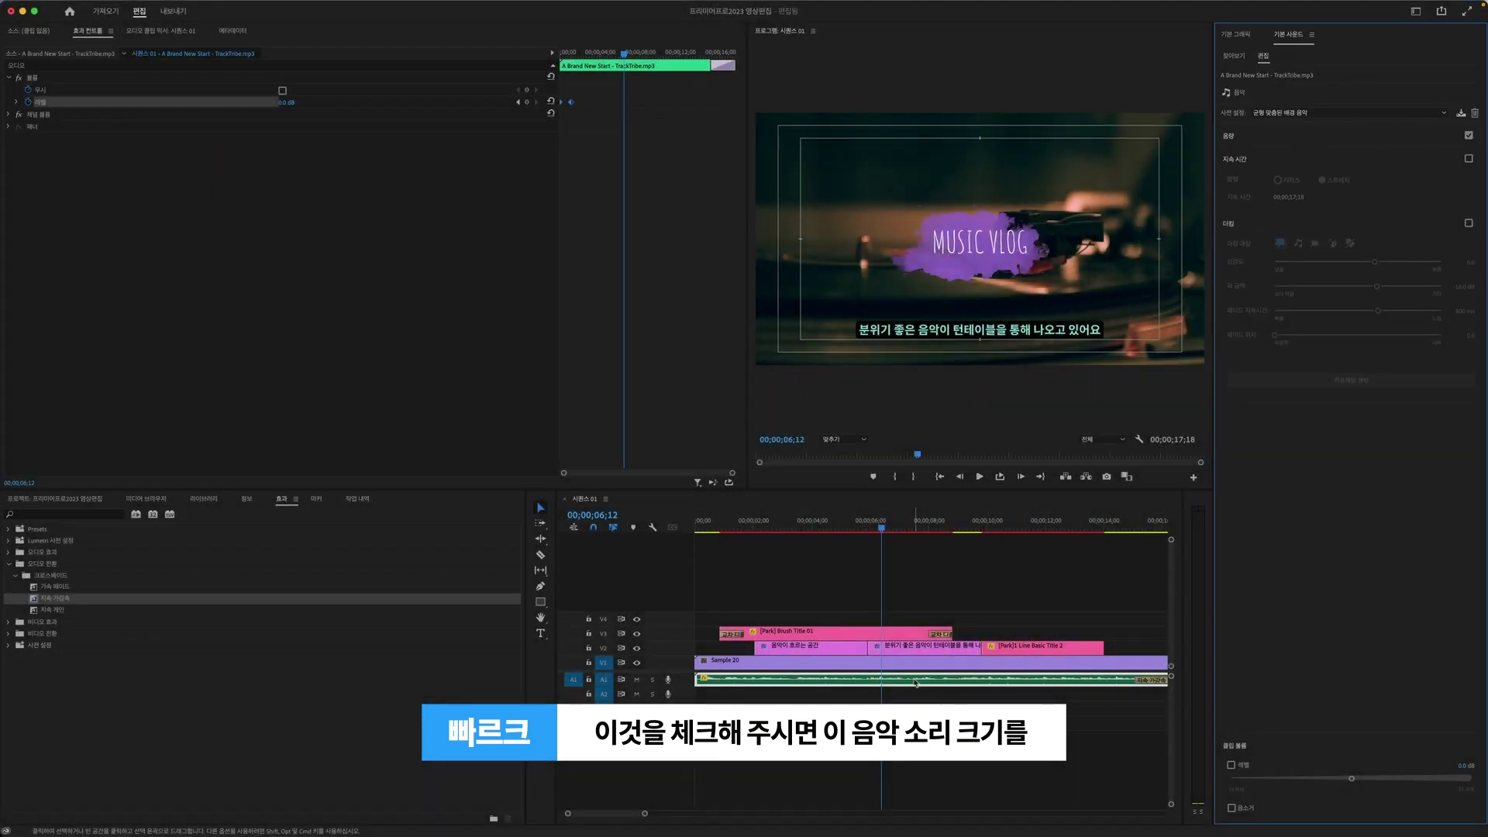
{"action": "left_click_drag", "start_coordinate": [876, 527], "coordinate": [699, 527]}
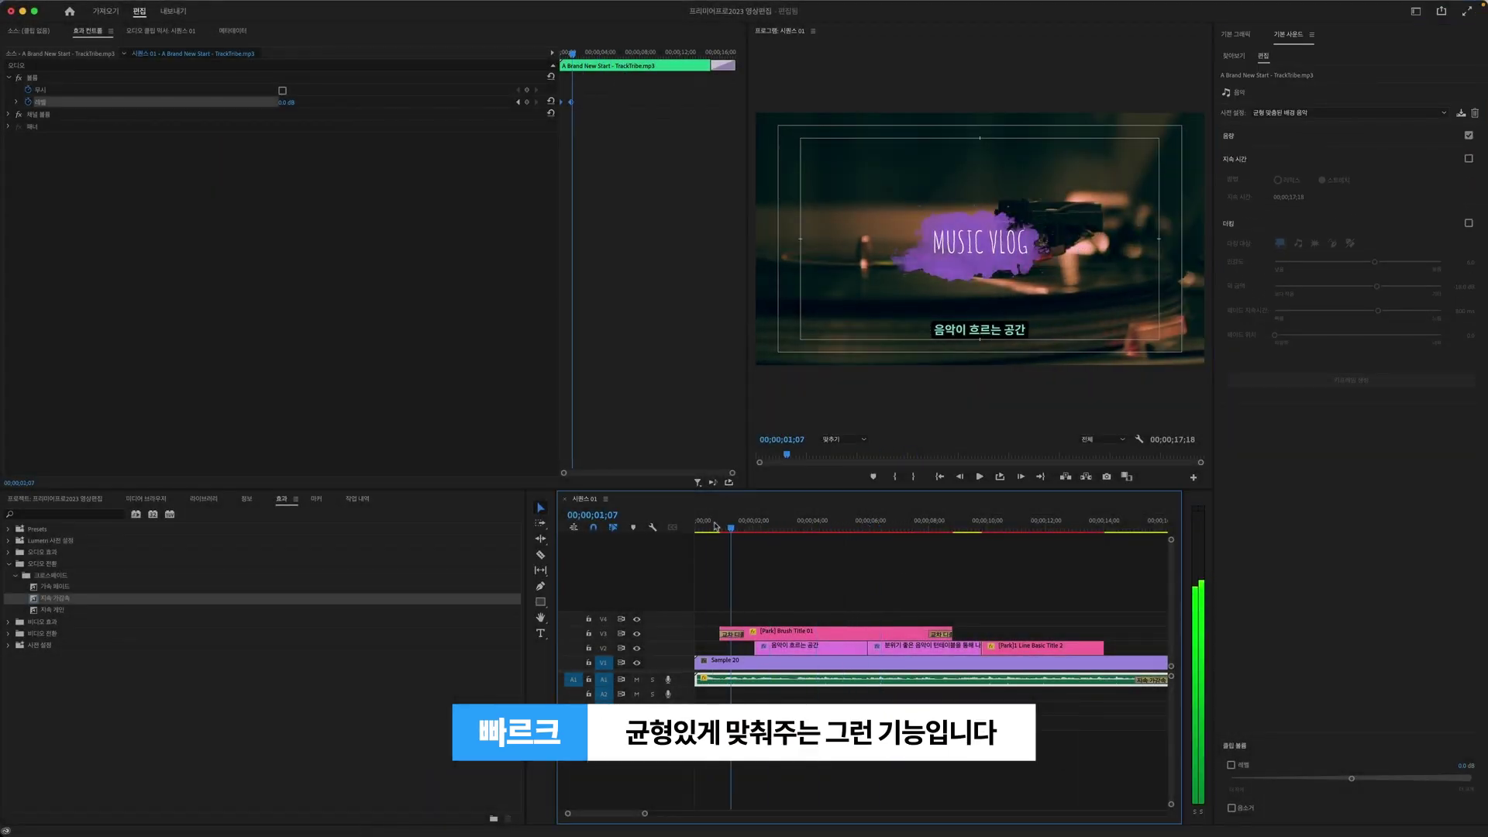
{"action": "key", "text": "space"}
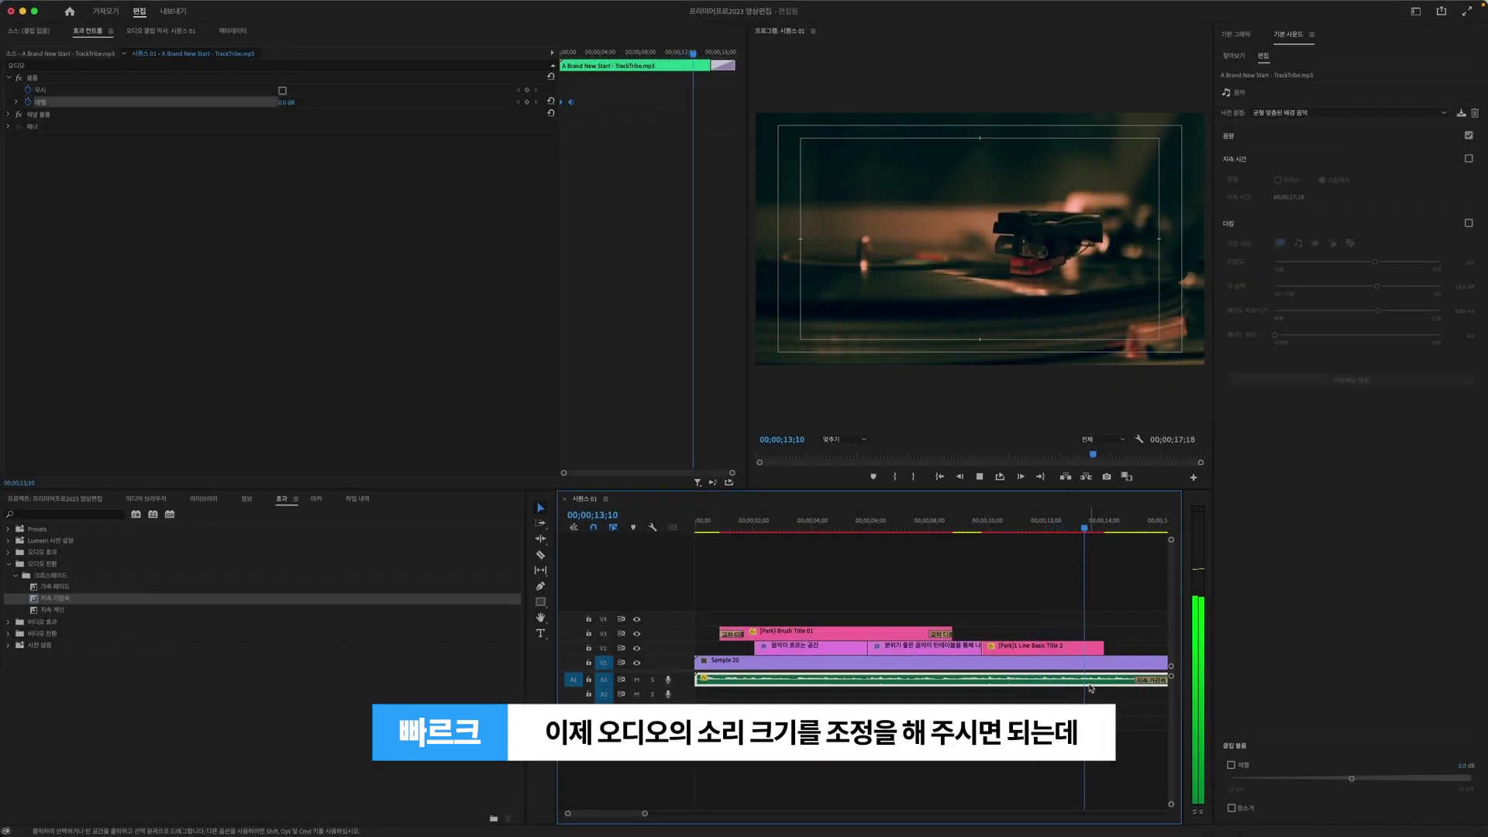
{"action": "key", "text": "space"}
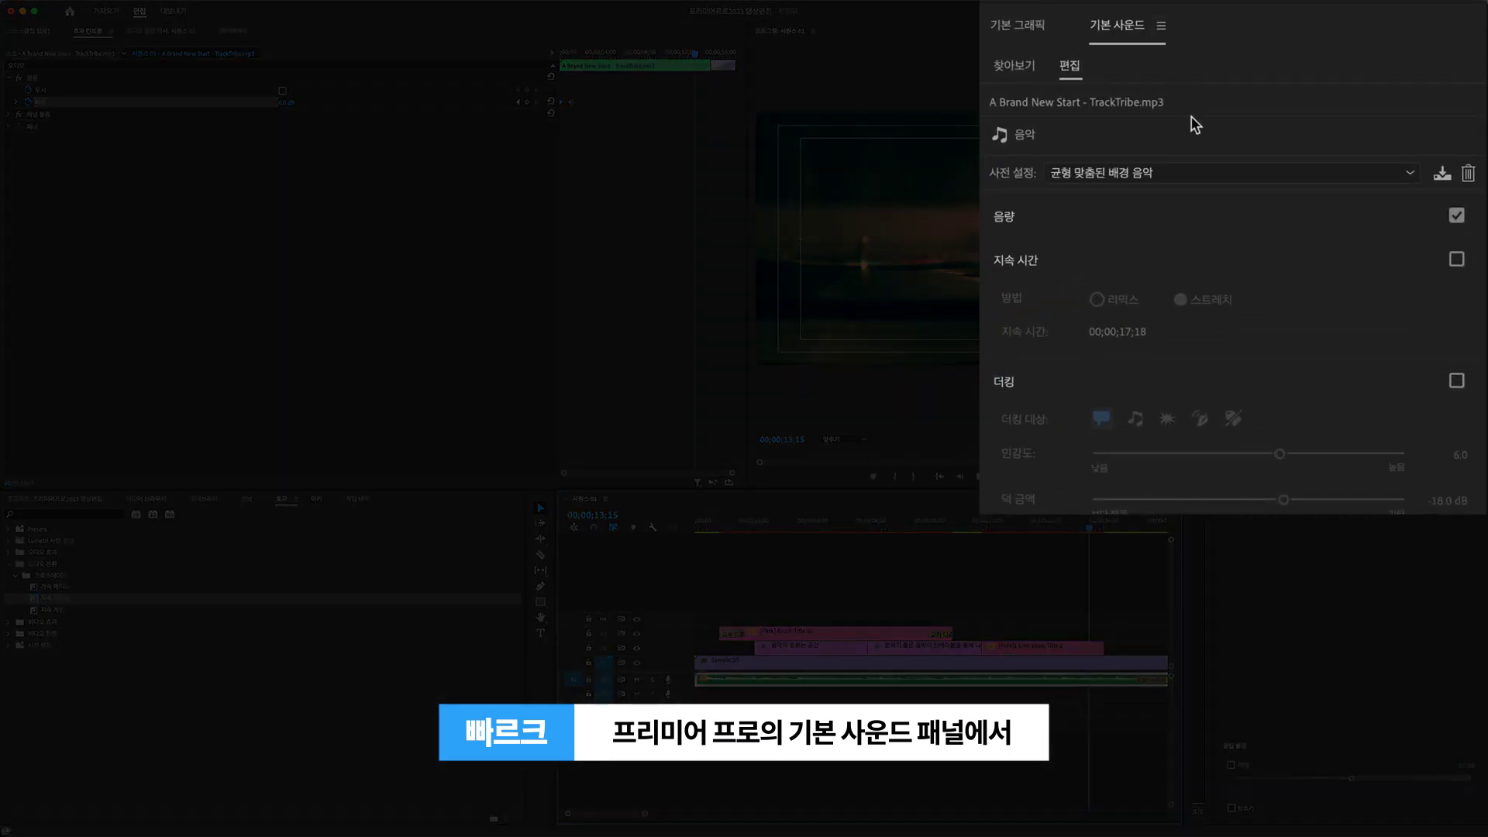
{"action": "left_click", "coordinate": [1204, 173]}
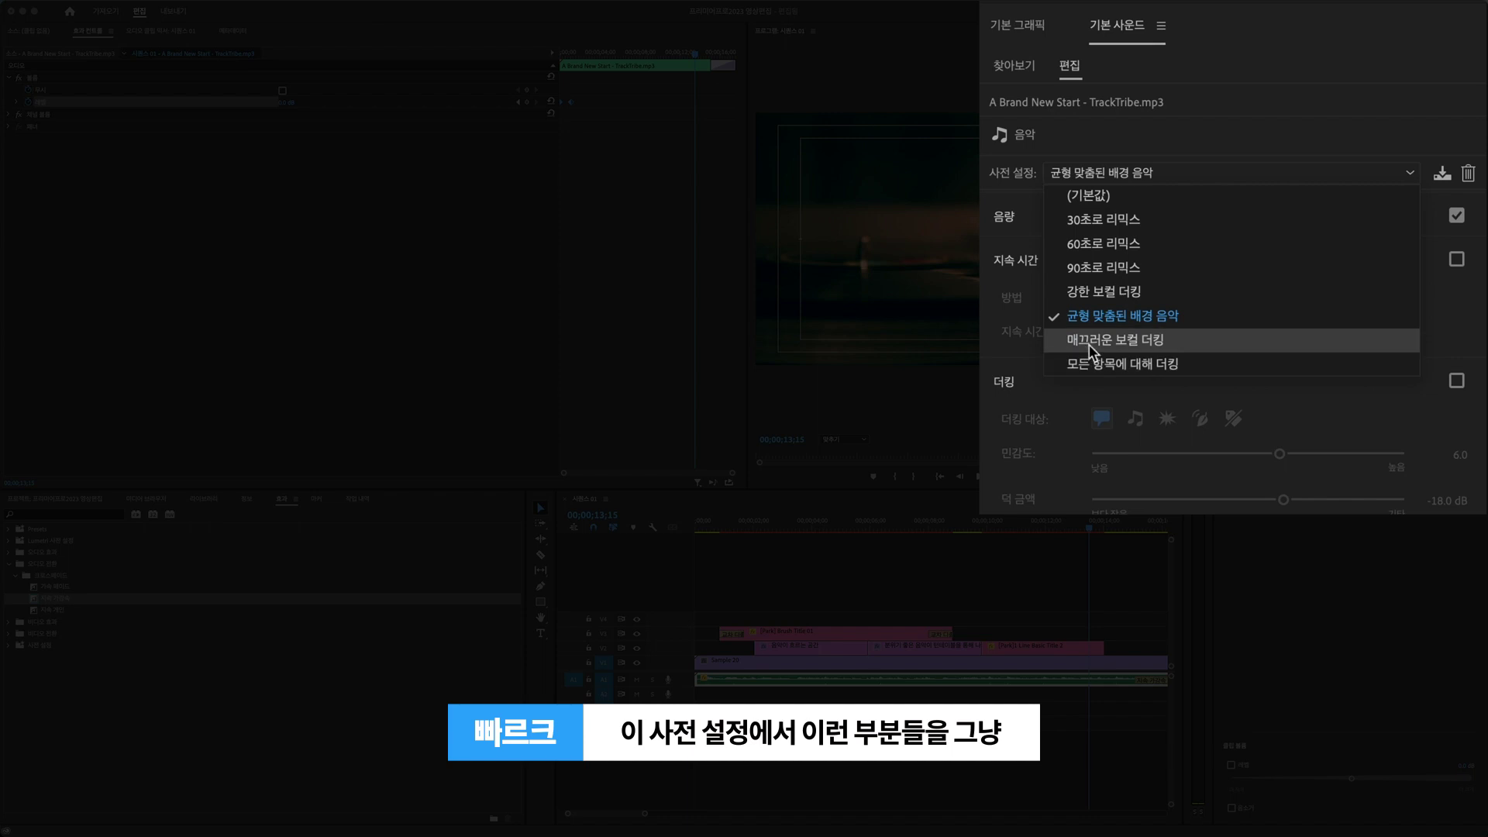
{"action": "left_click", "coordinate": [1100, 316]}
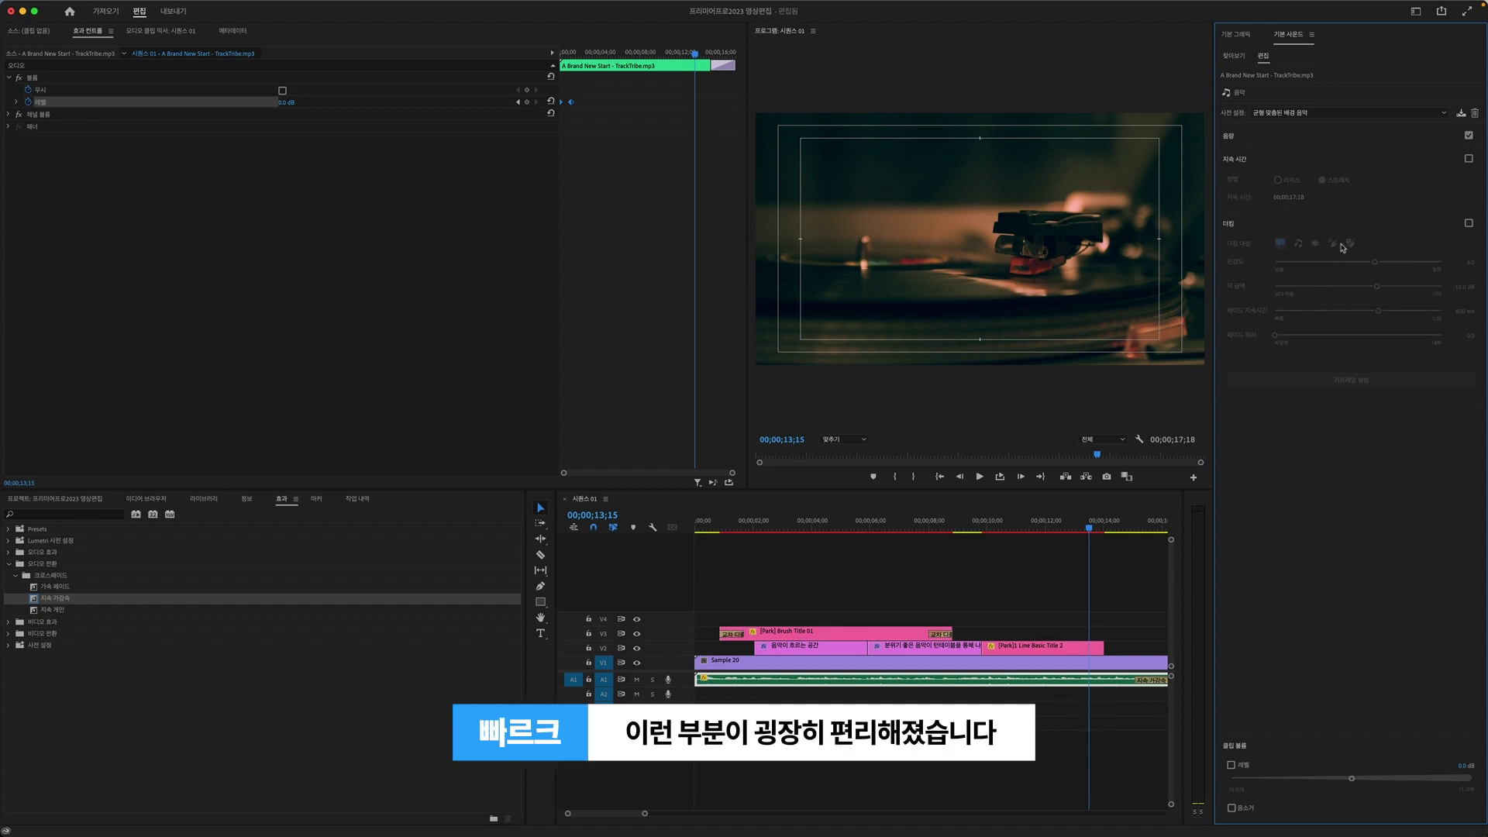
{"action": "left_click", "coordinate": [658, 596]}
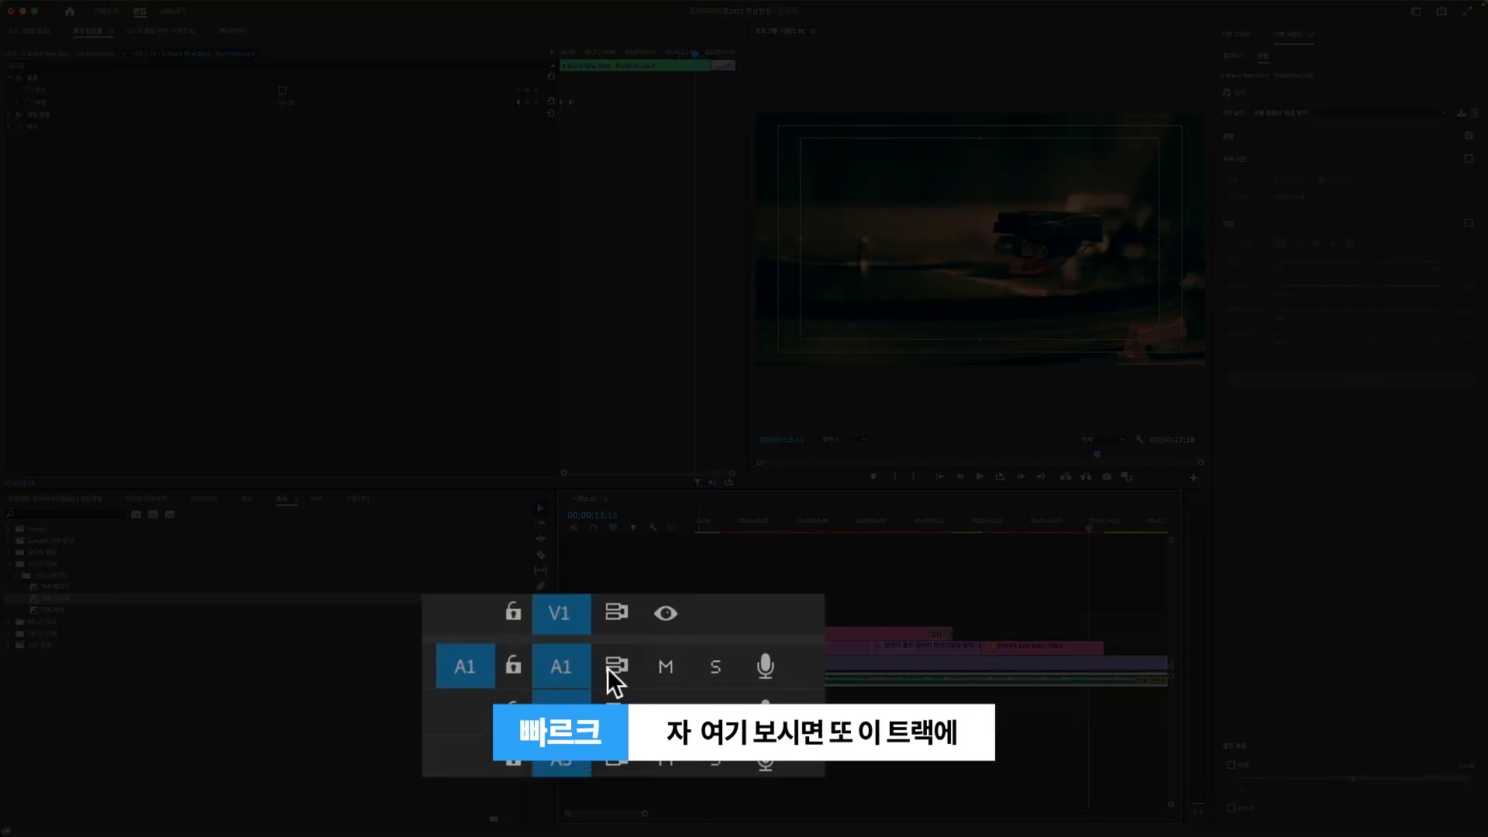
Mute track A1 and play the sequence without the music
{"action": "left_click", "coordinate": [672, 669]}
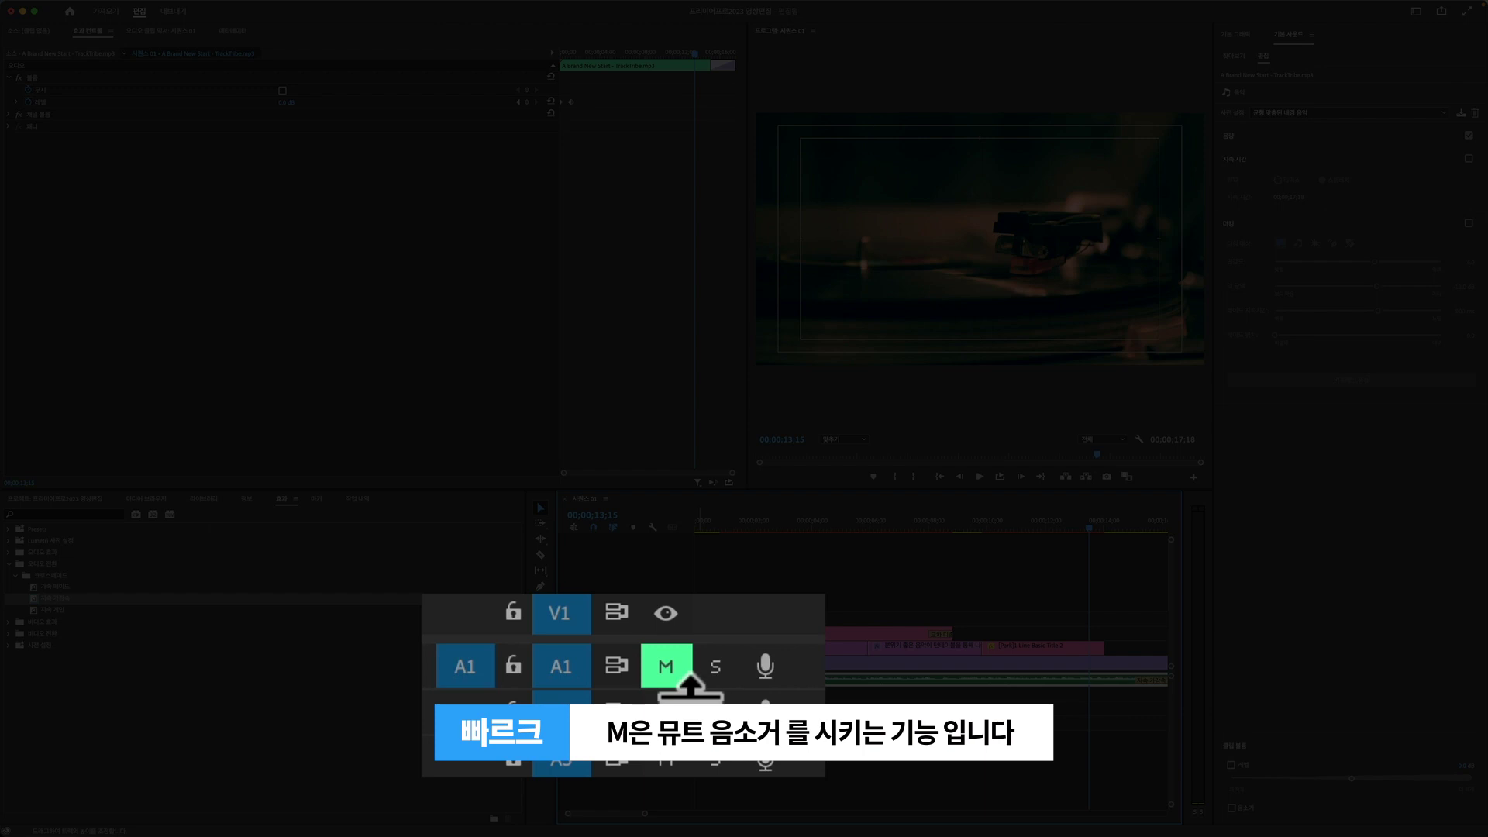
{"action": "left_click", "coordinate": [758, 529]}
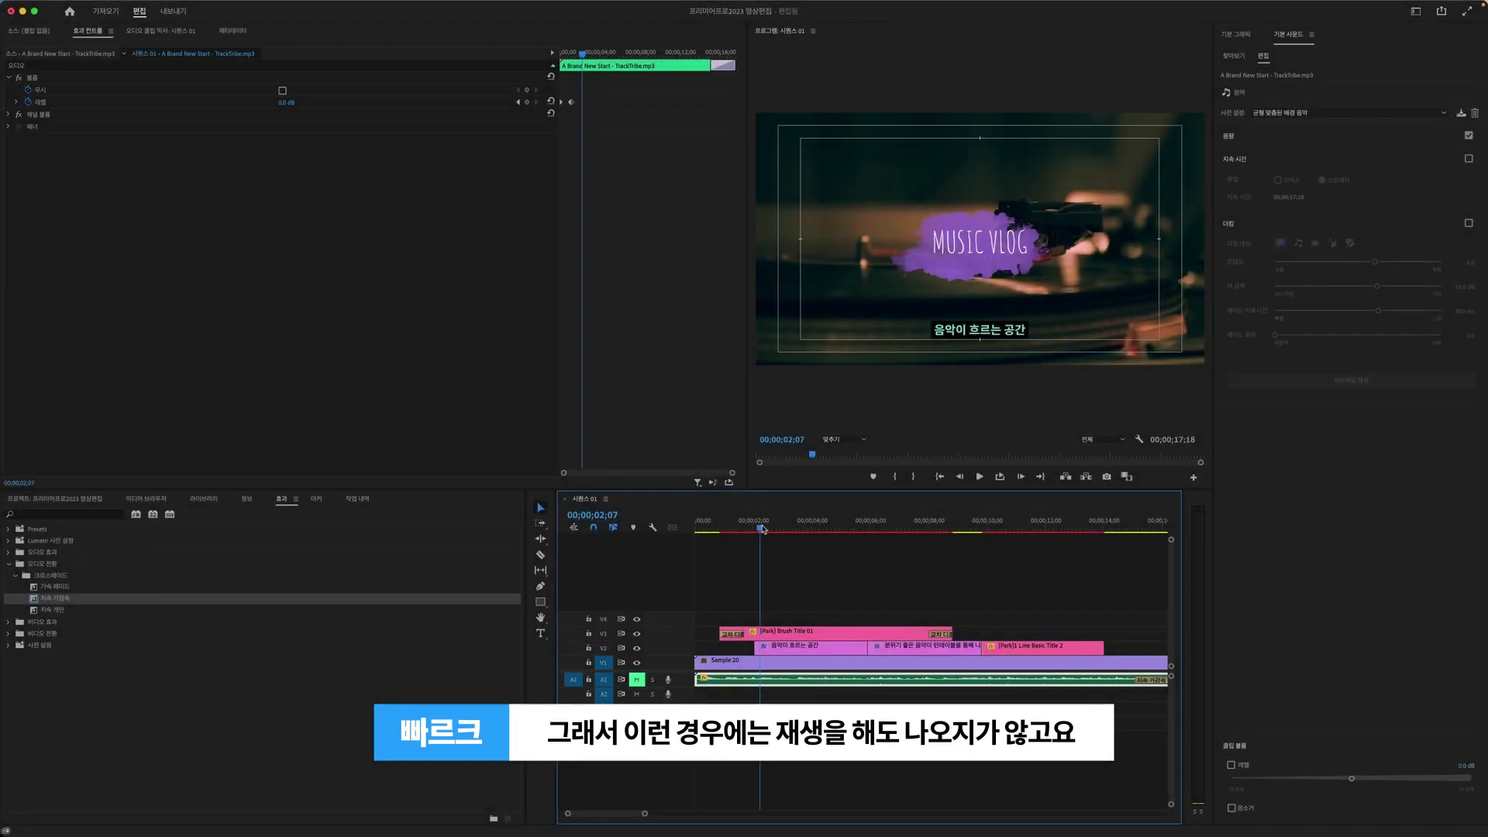
{"action": "key", "text": "space"}
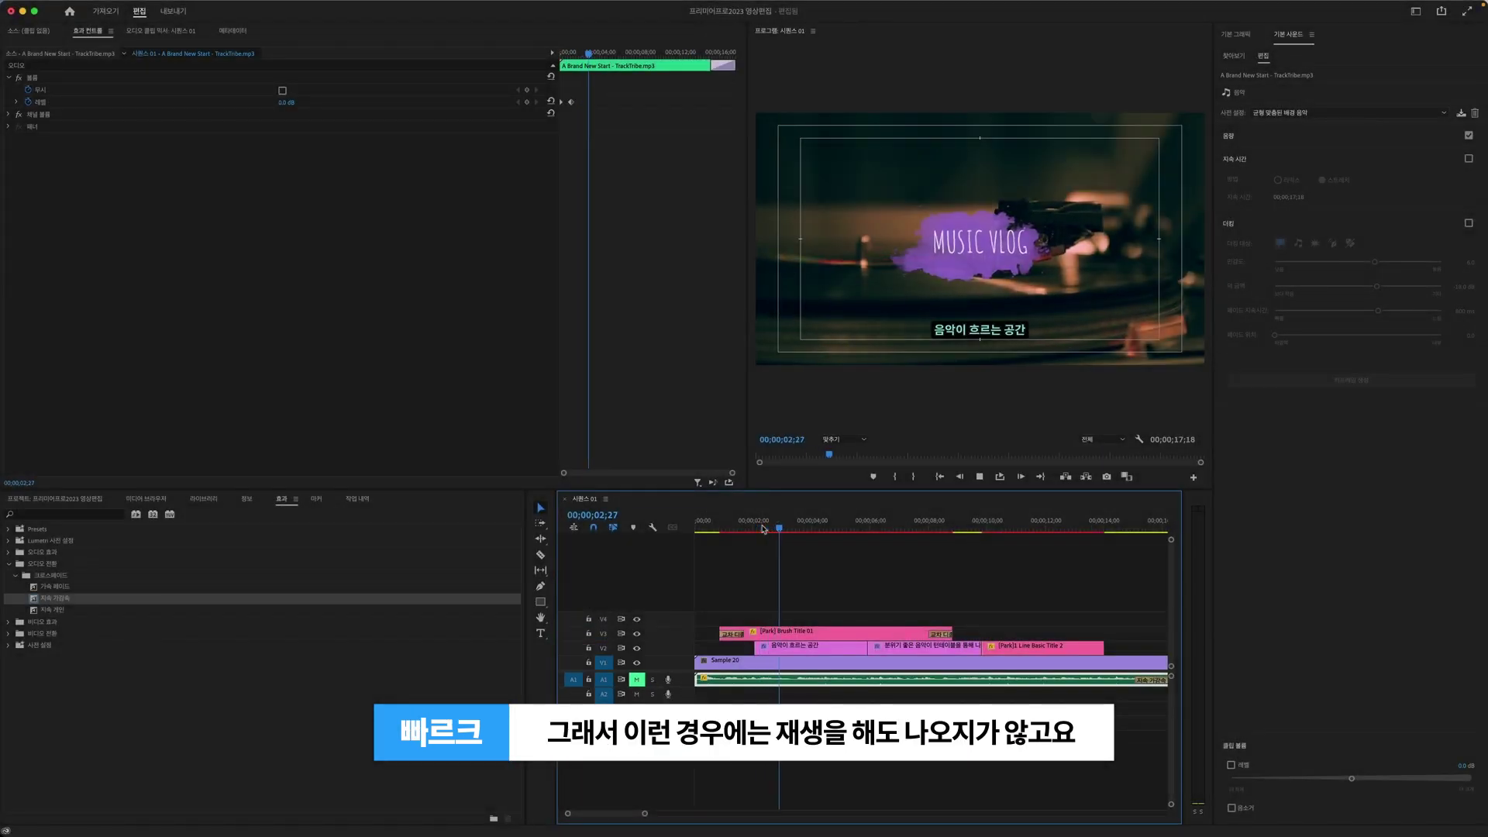
{"action": "key", "text": "space"}
Solo track A1 to hear only the music, then toggle solo back off
{"action": "left_click", "coordinate": [652, 680]}
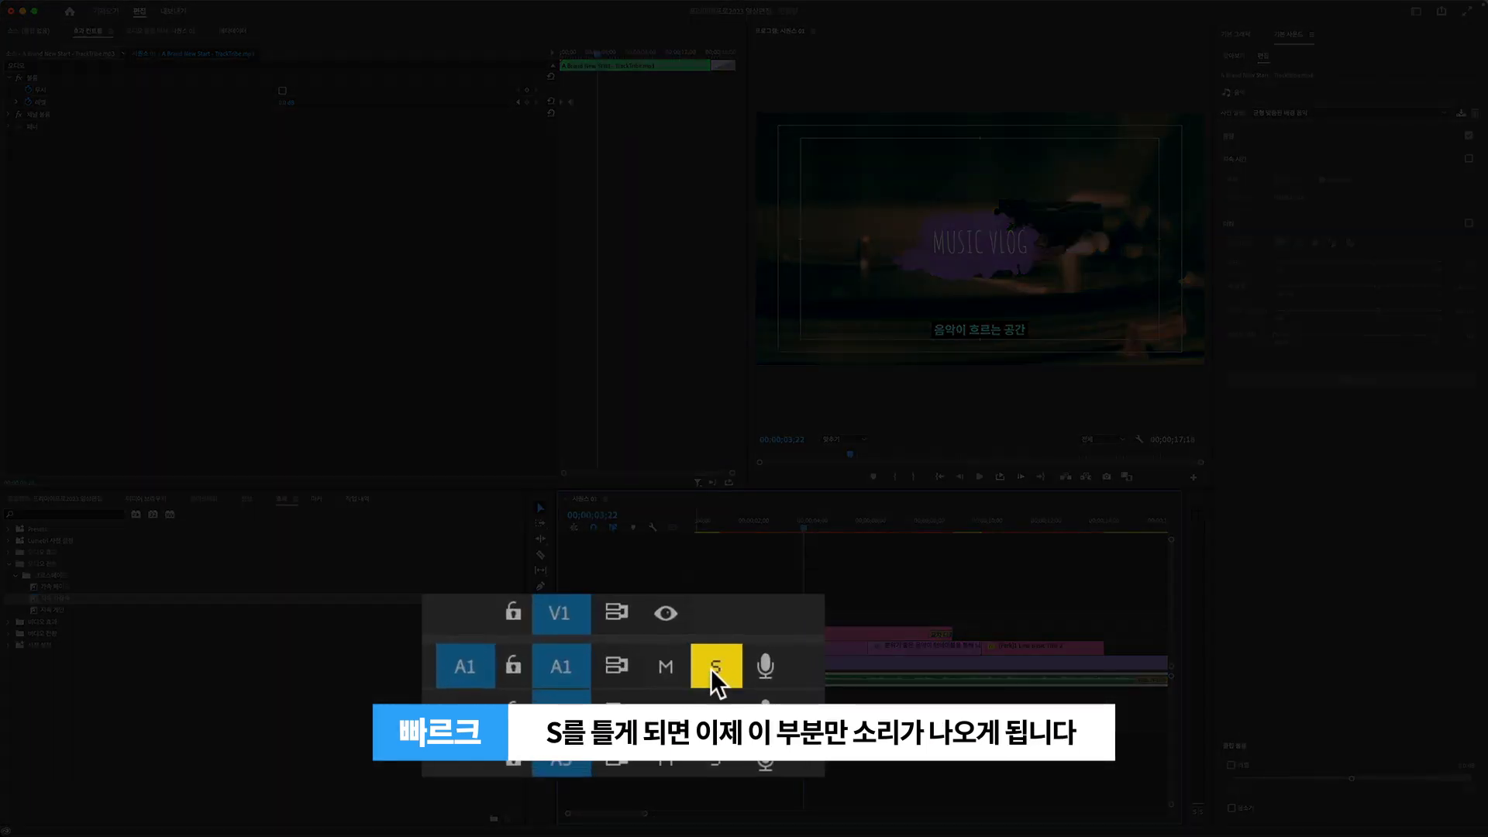
{"action": "key", "text": "space"}
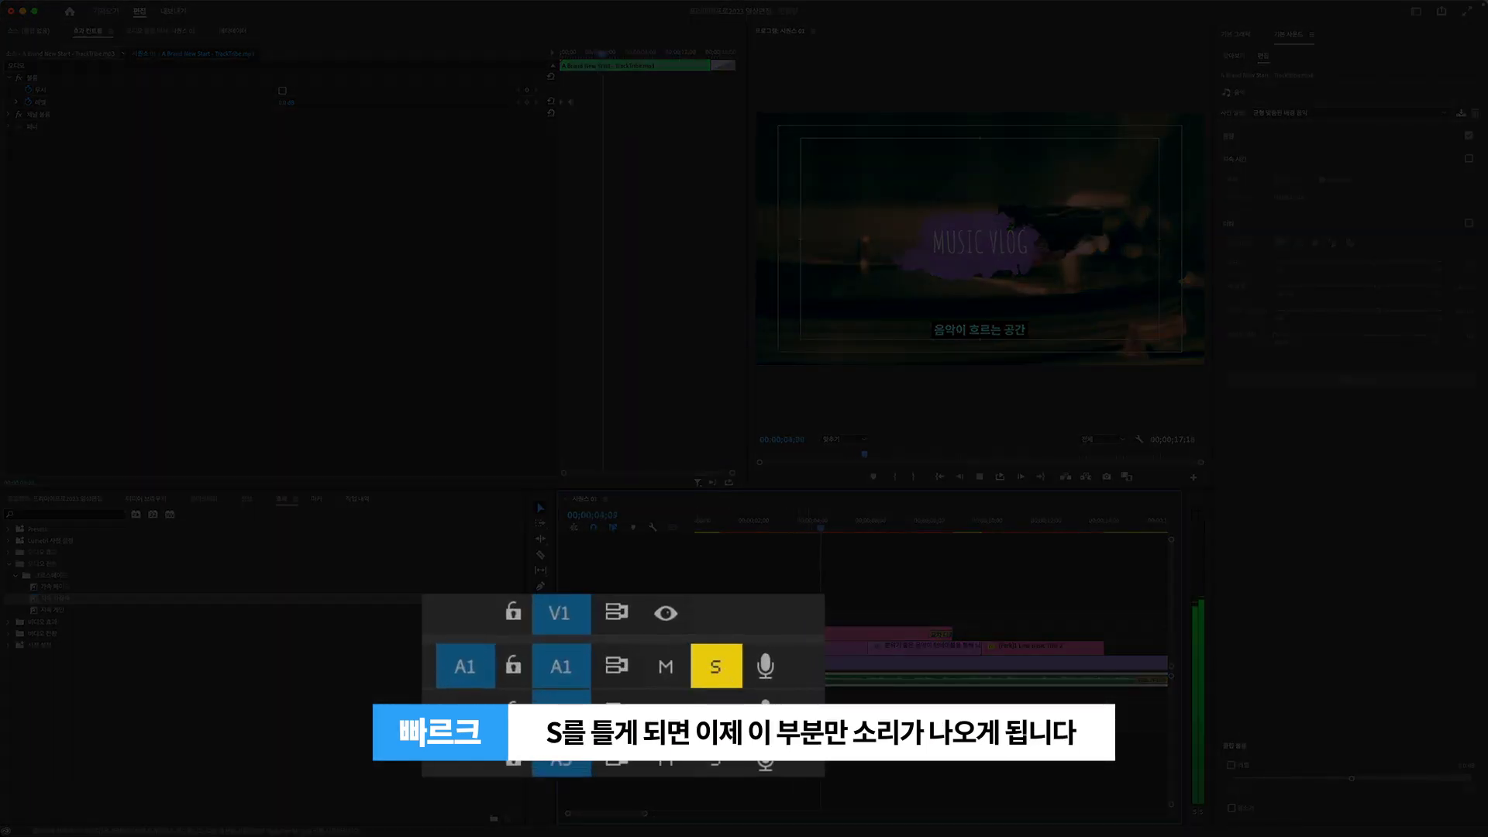
{"action": "key", "text": "space"}
{"action": "left_click", "coordinate": [652, 679]}
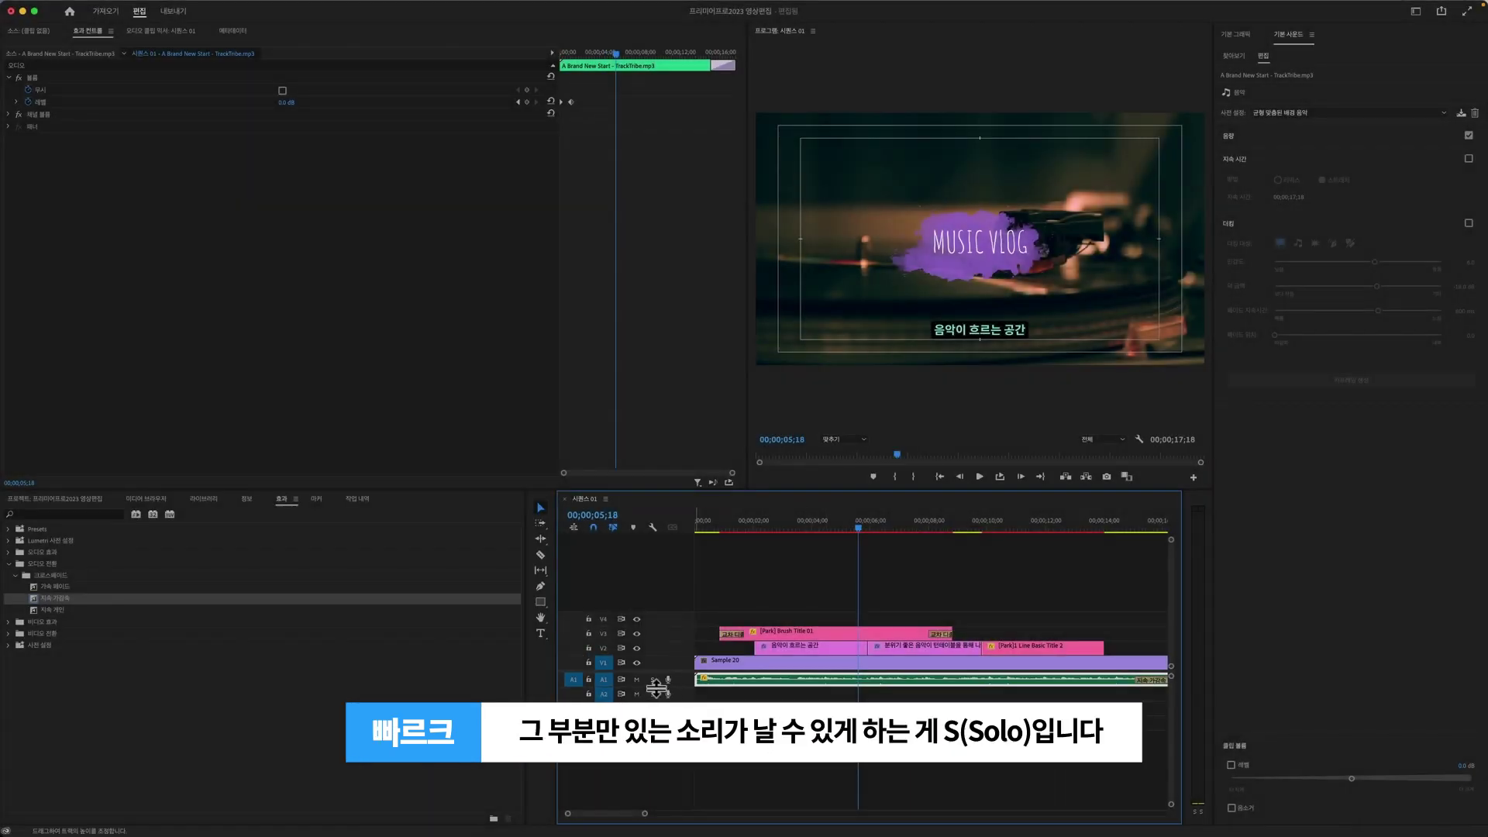
{"action": "left_click", "coordinate": [653, 681]}
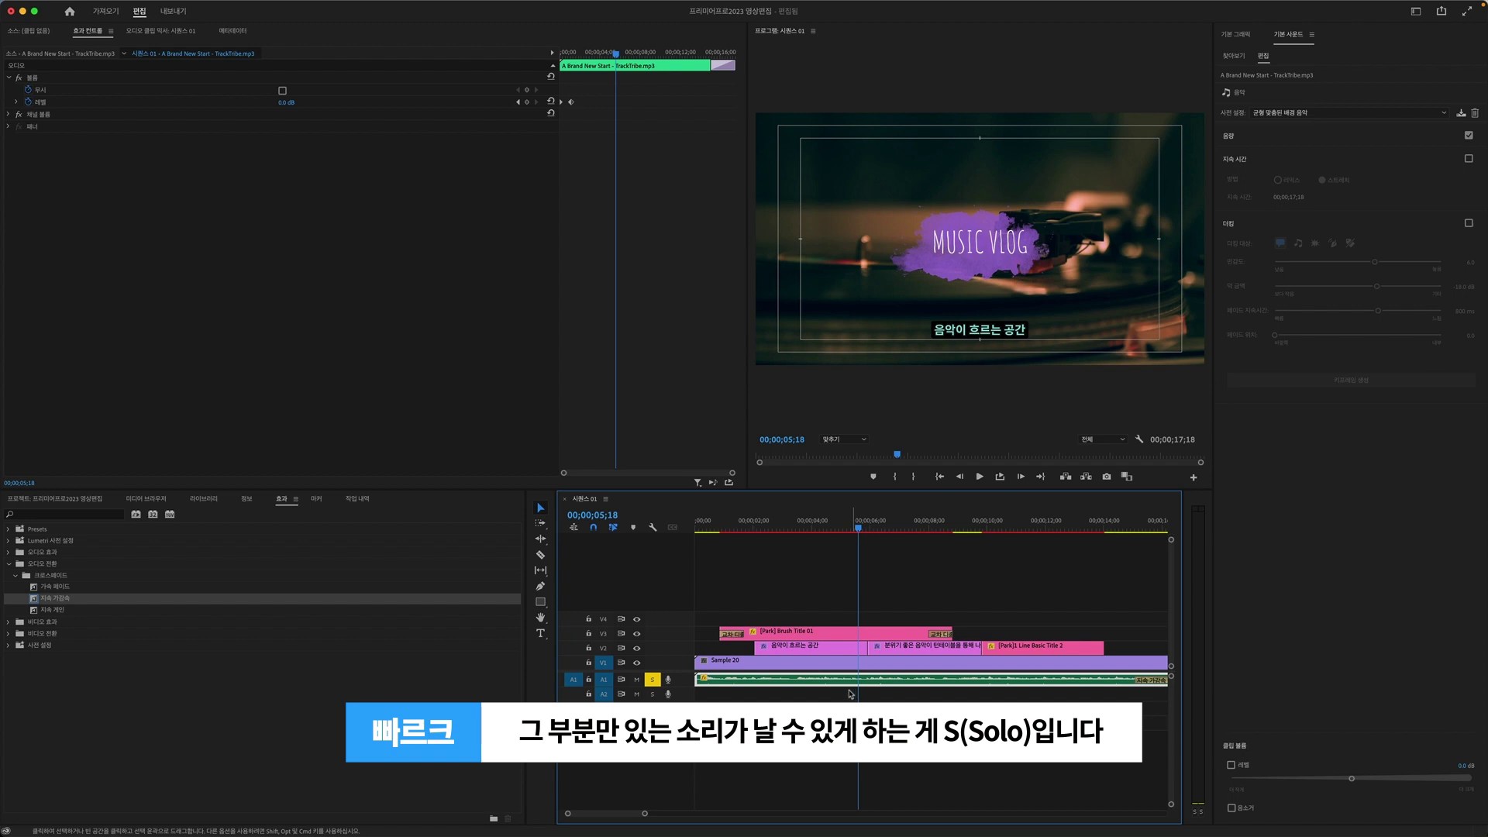
{"action": "left_click", "coordinate": [652, 681]}
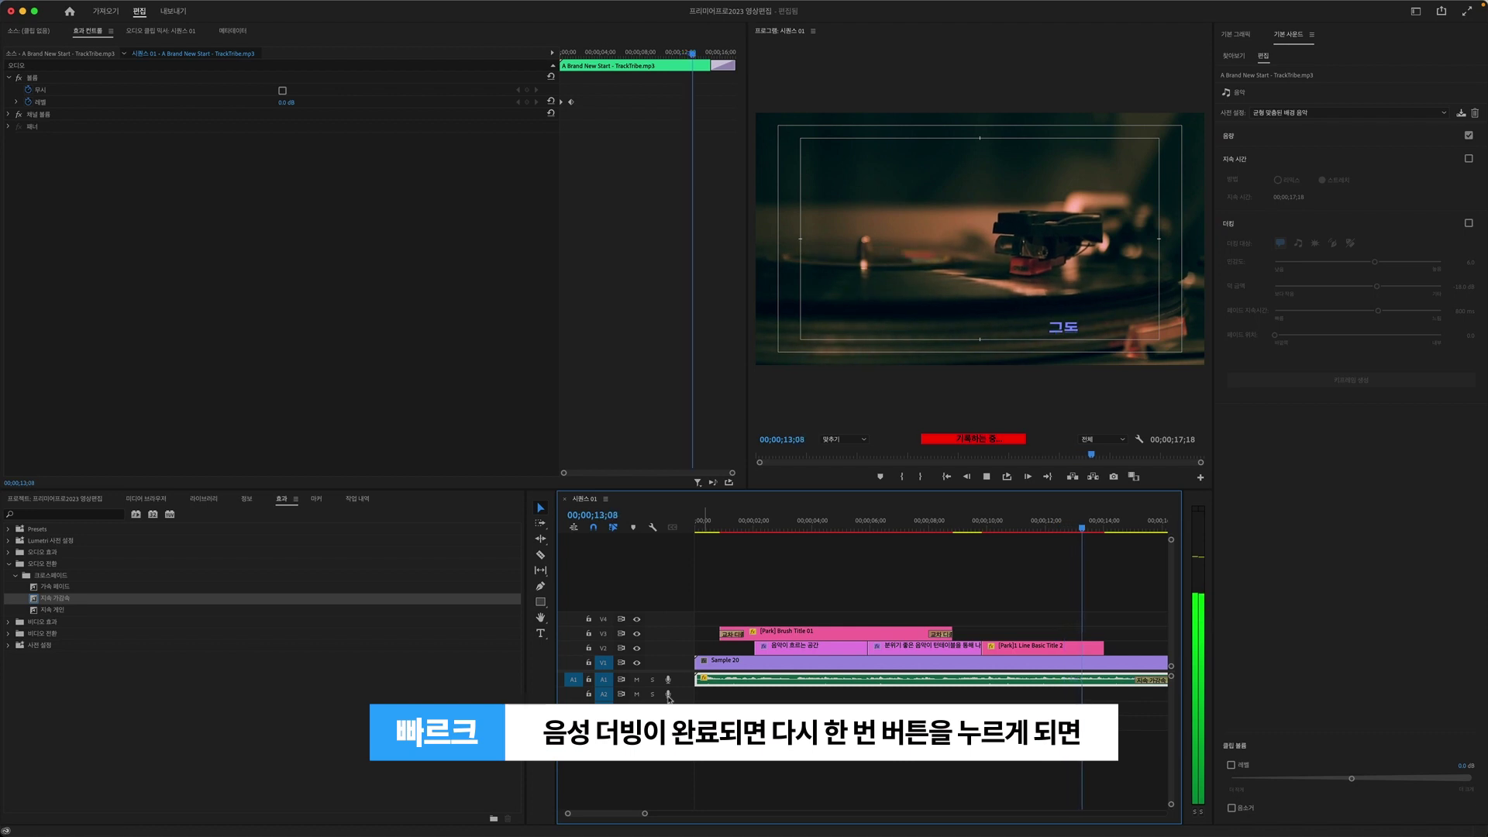
Stop the voice-over recording, play back the narration, and select its new A2 clip
{"action": "left_click", "coordinate": [668, 695]}
{"action": "left_click", "coordinate": [855, 526]}
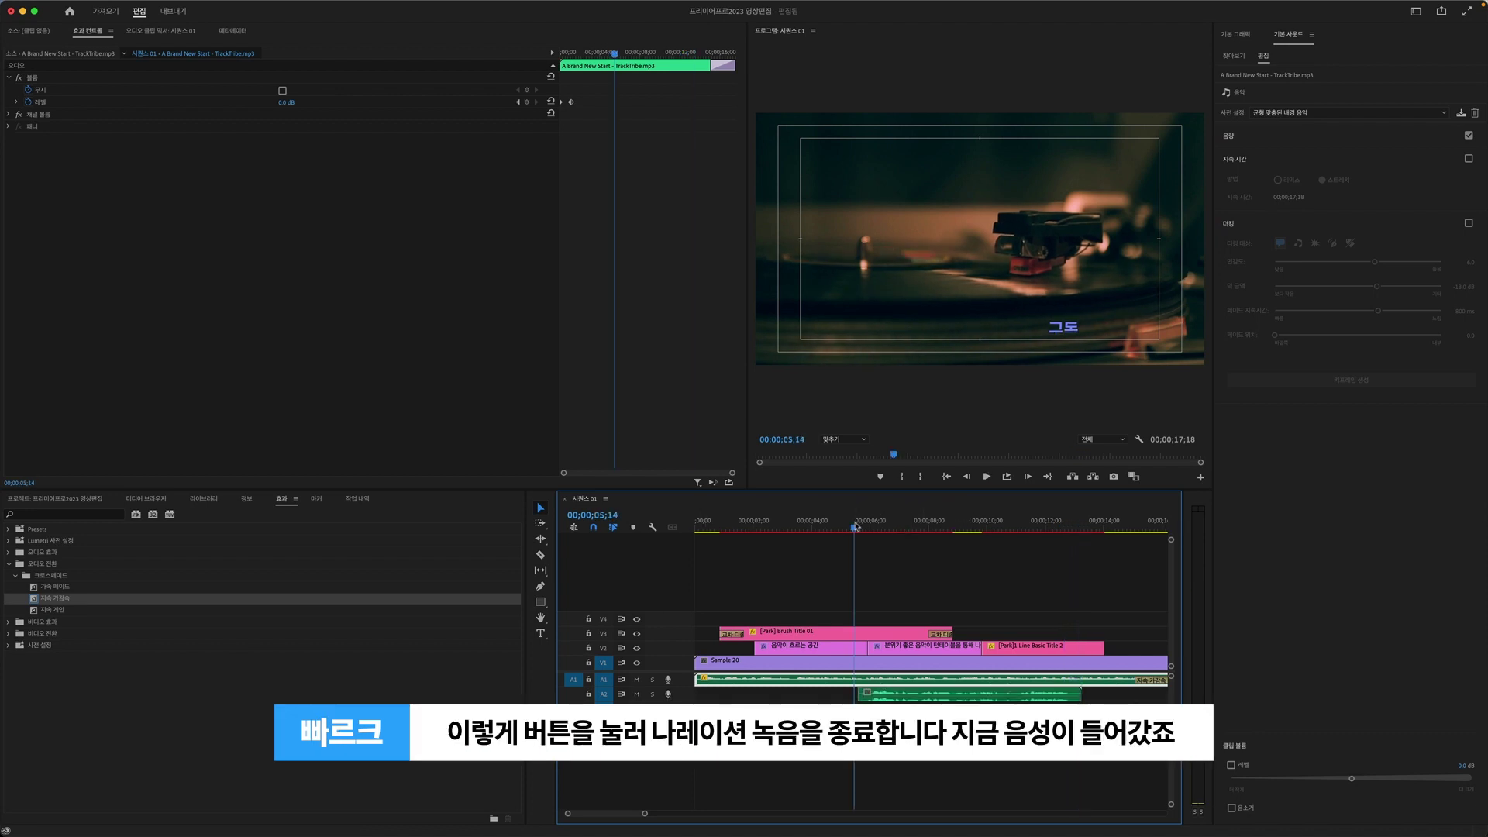
{"action": "key", "text": "space"}
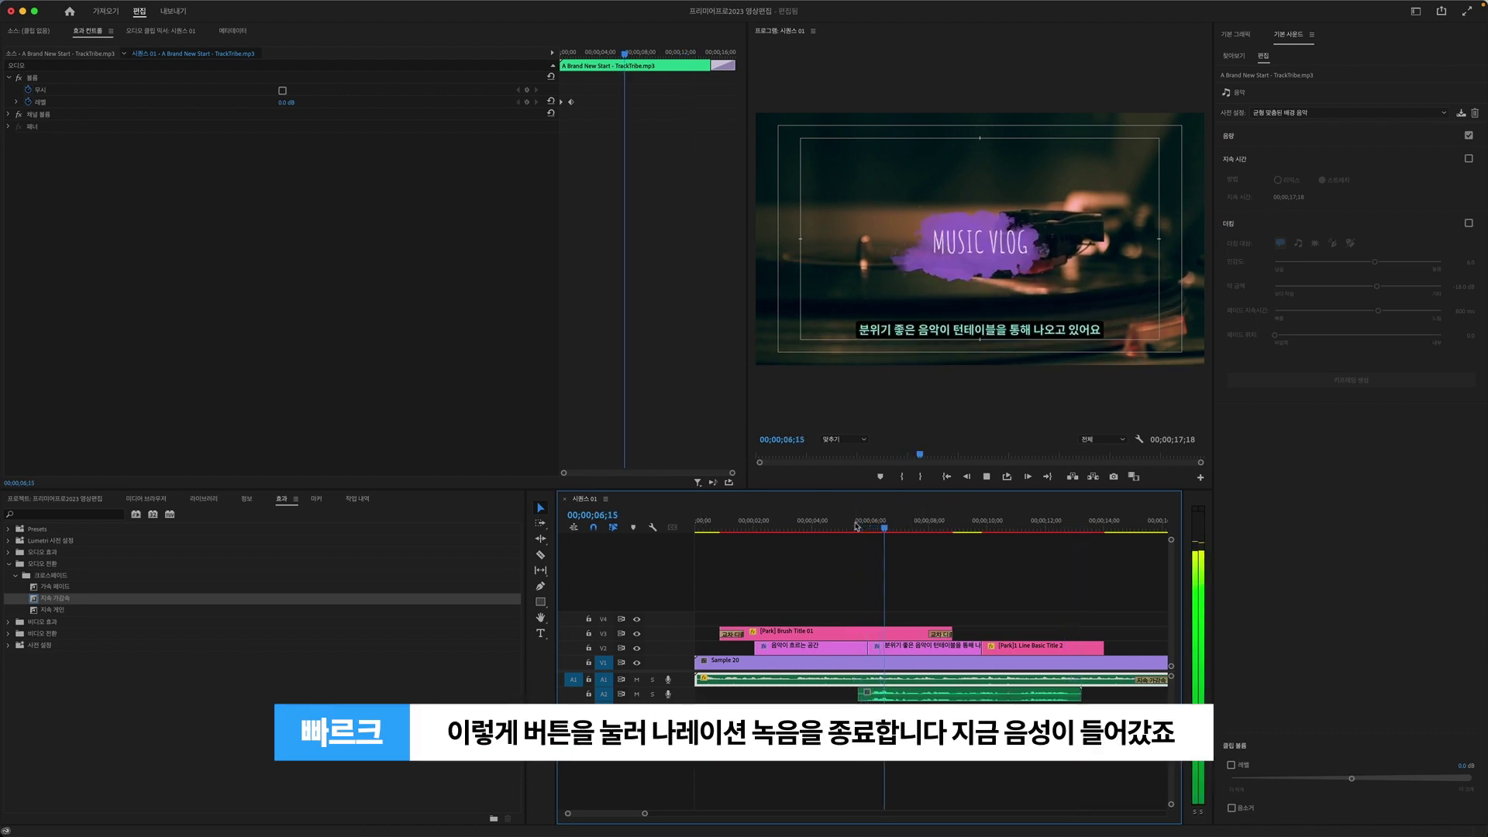
{"action": "key", "text": "space"}
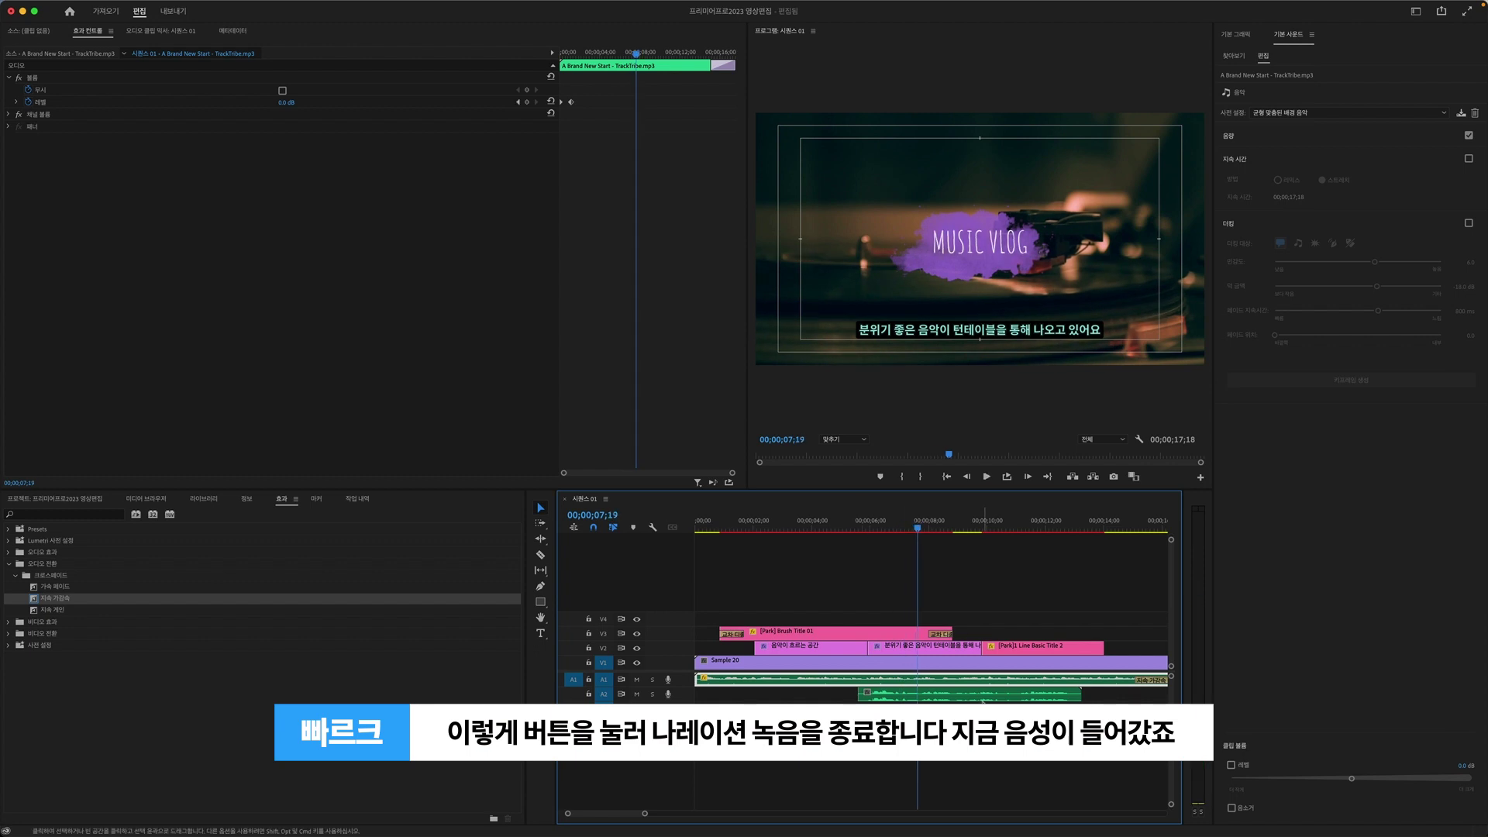
{"action": "left_click", "coordinate": [984, 698]}
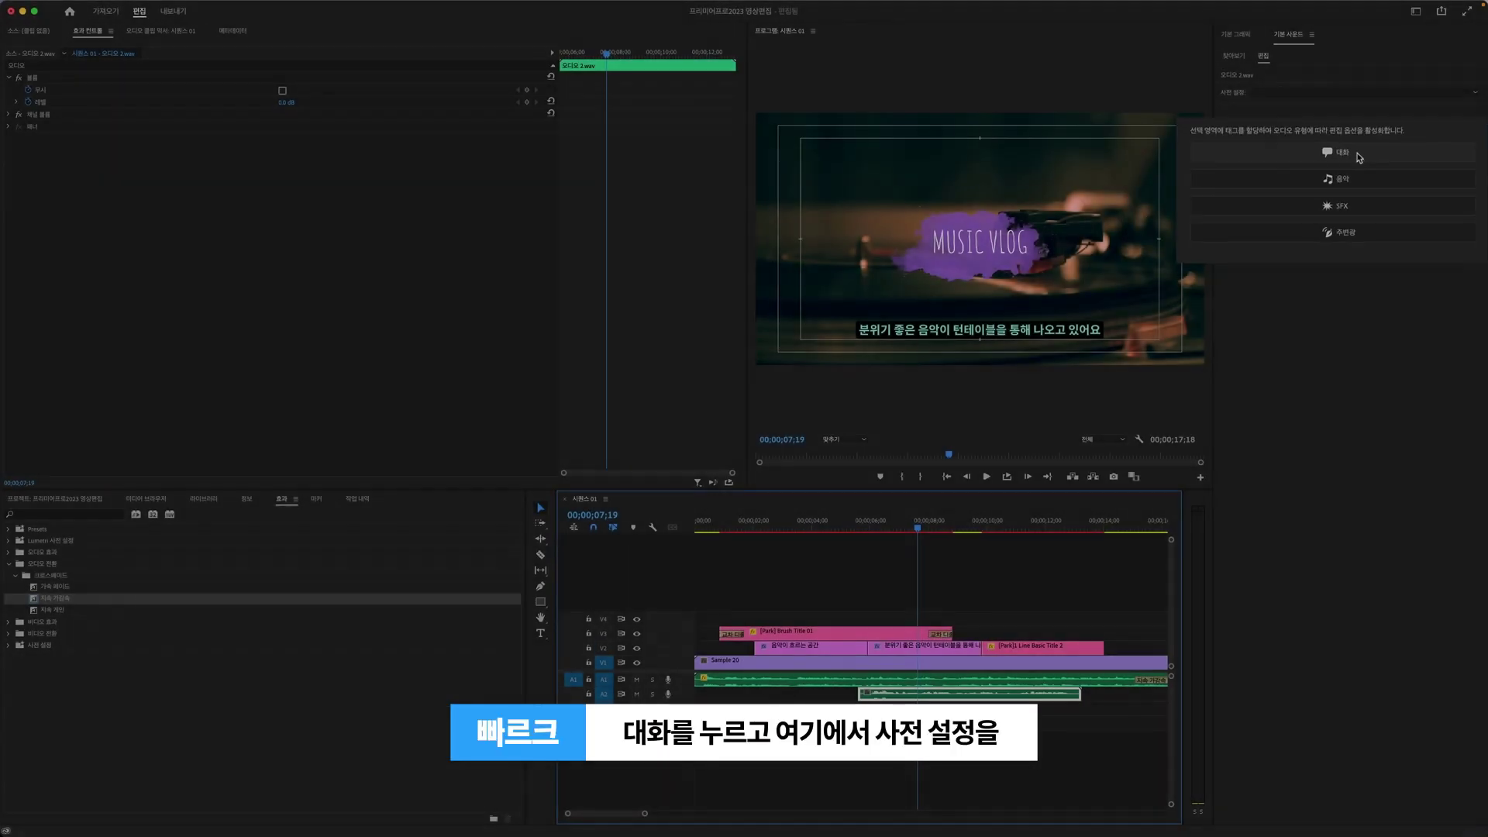
Tag the narration clip as Dialogue, apply the 라디오에서 preset and preview it from about 05;22
{"action": "left_click", "coordinate": [1370, 151]}
{"action": "left_click", "coordinate": [1362, 113]}
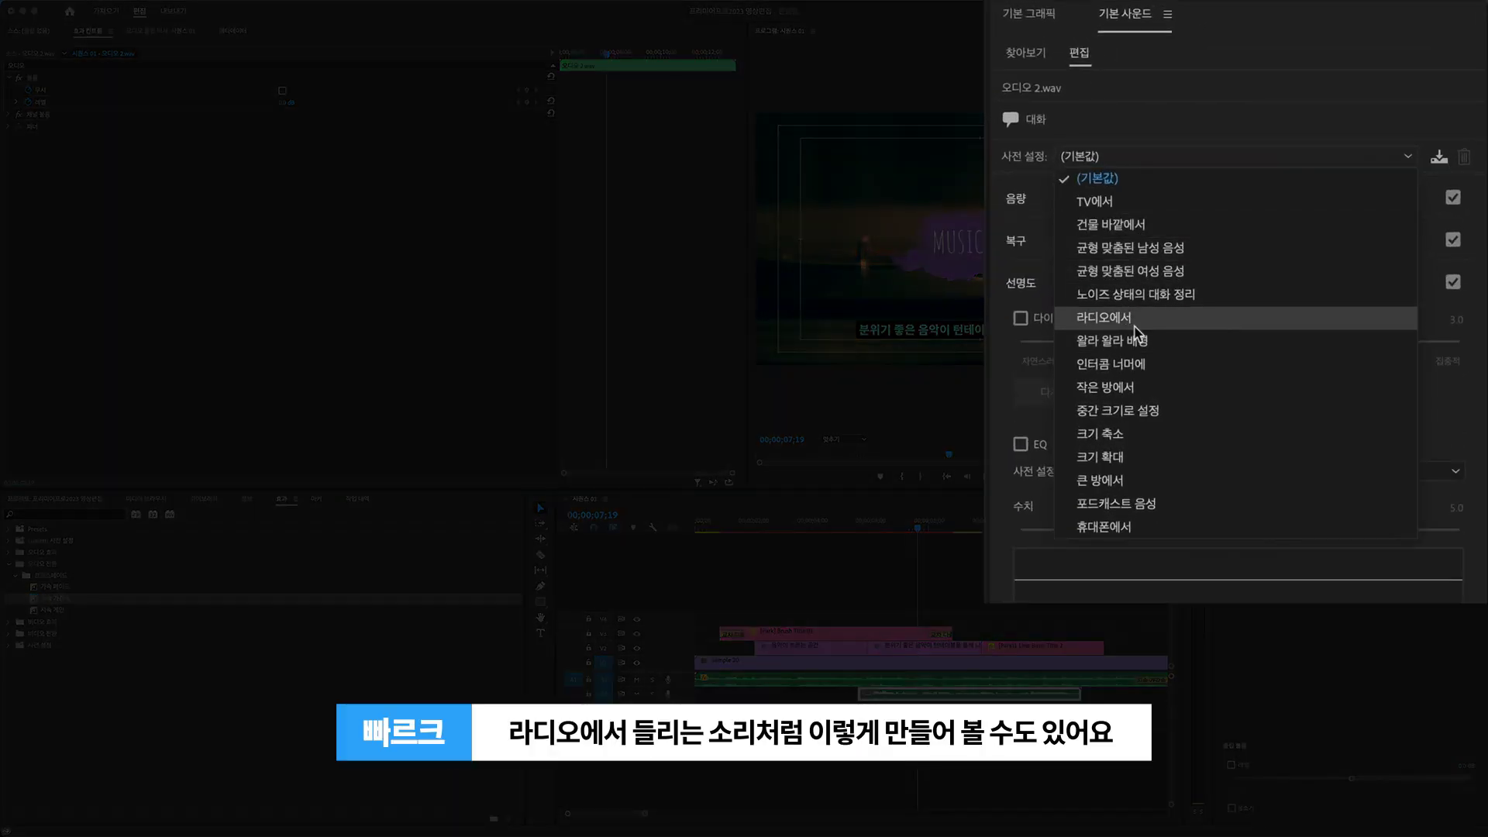
{"action": "left_click", "coordinate": [1154, 322]}
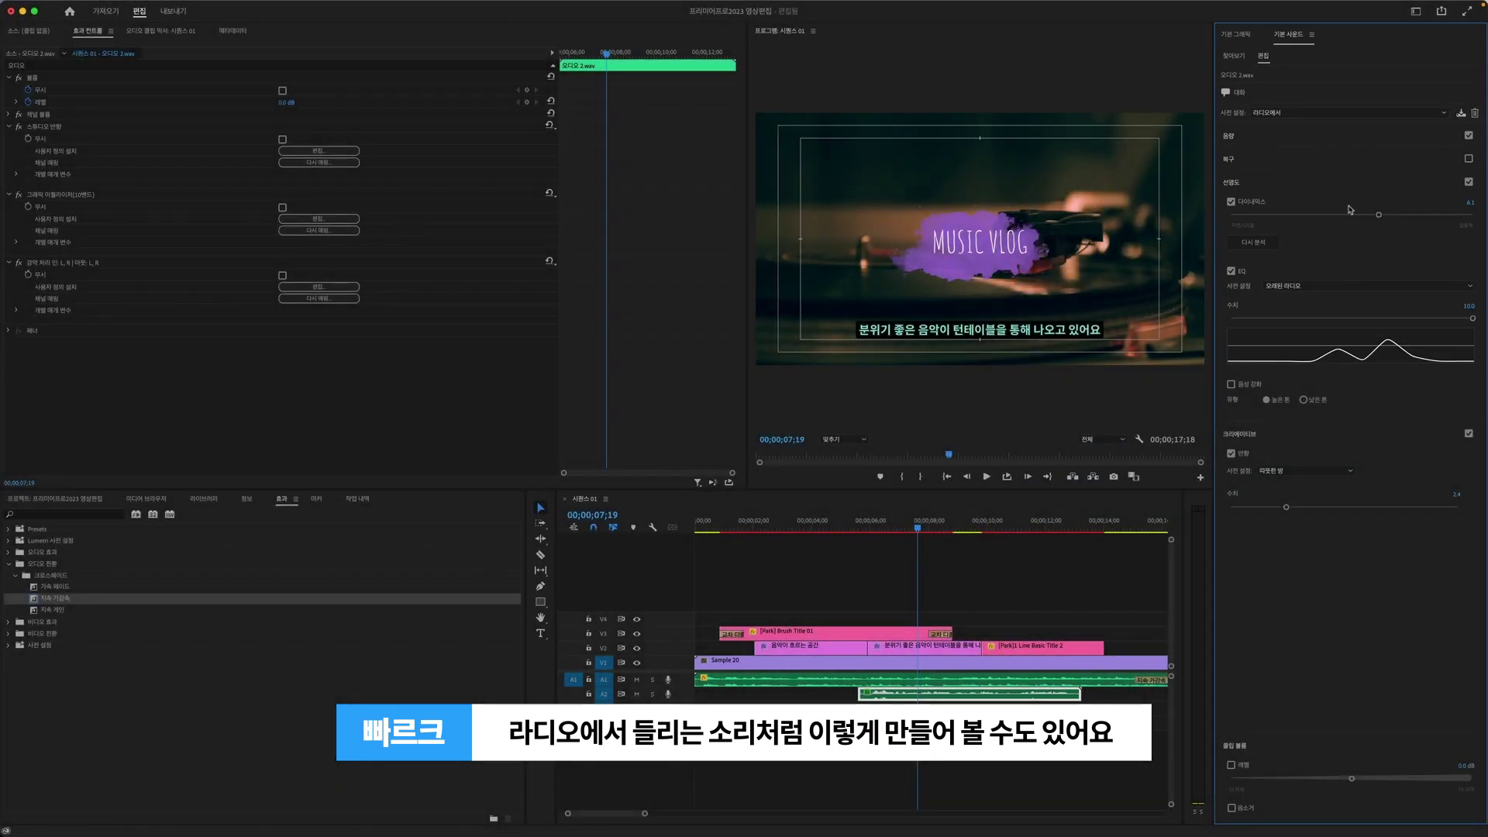
{"action": "left_click", "coordinate": [862, 522]}
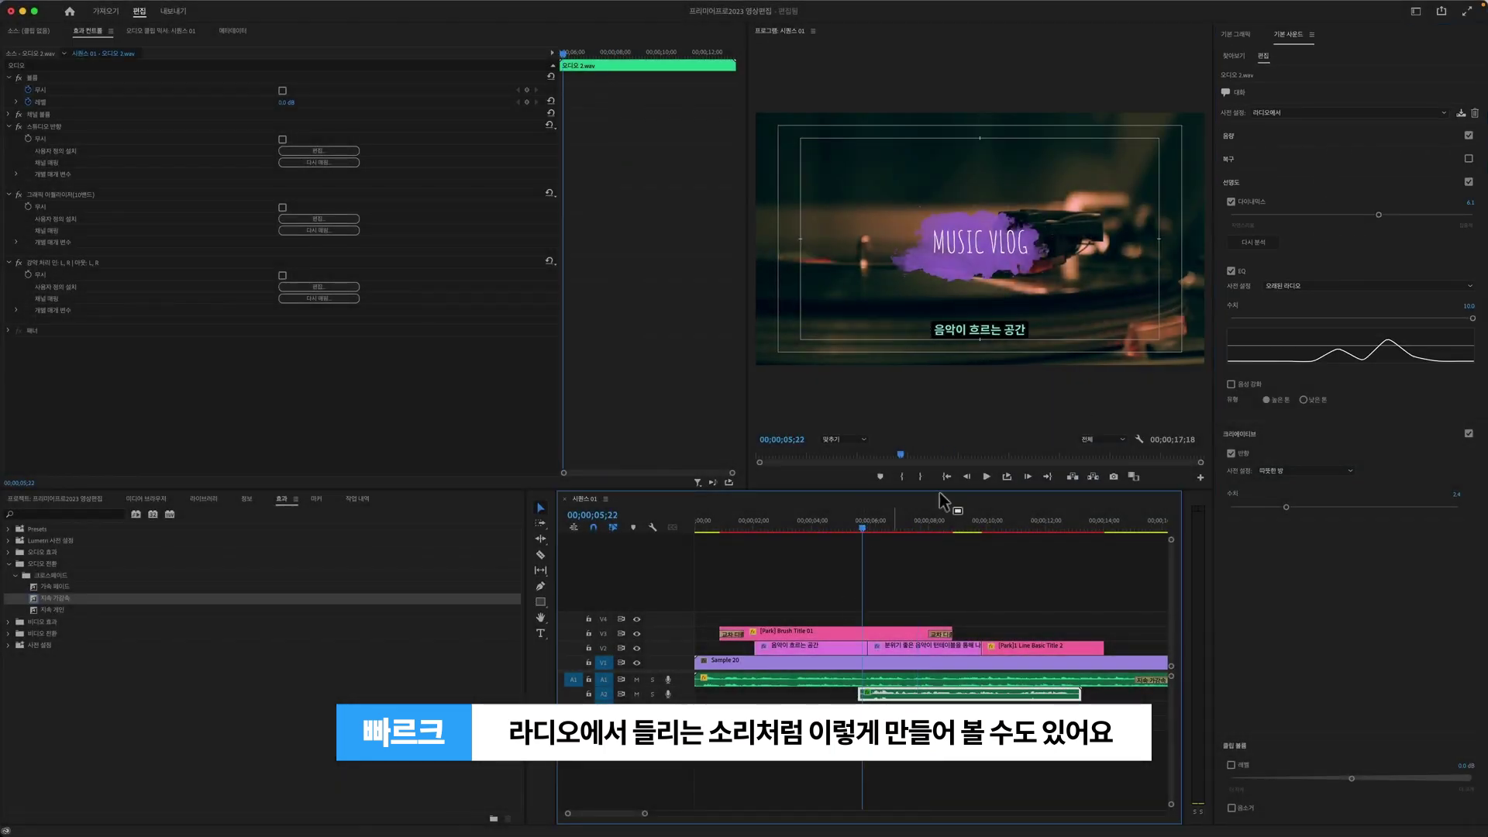
{"action": "left_click", "coordinate": [987, 477]}
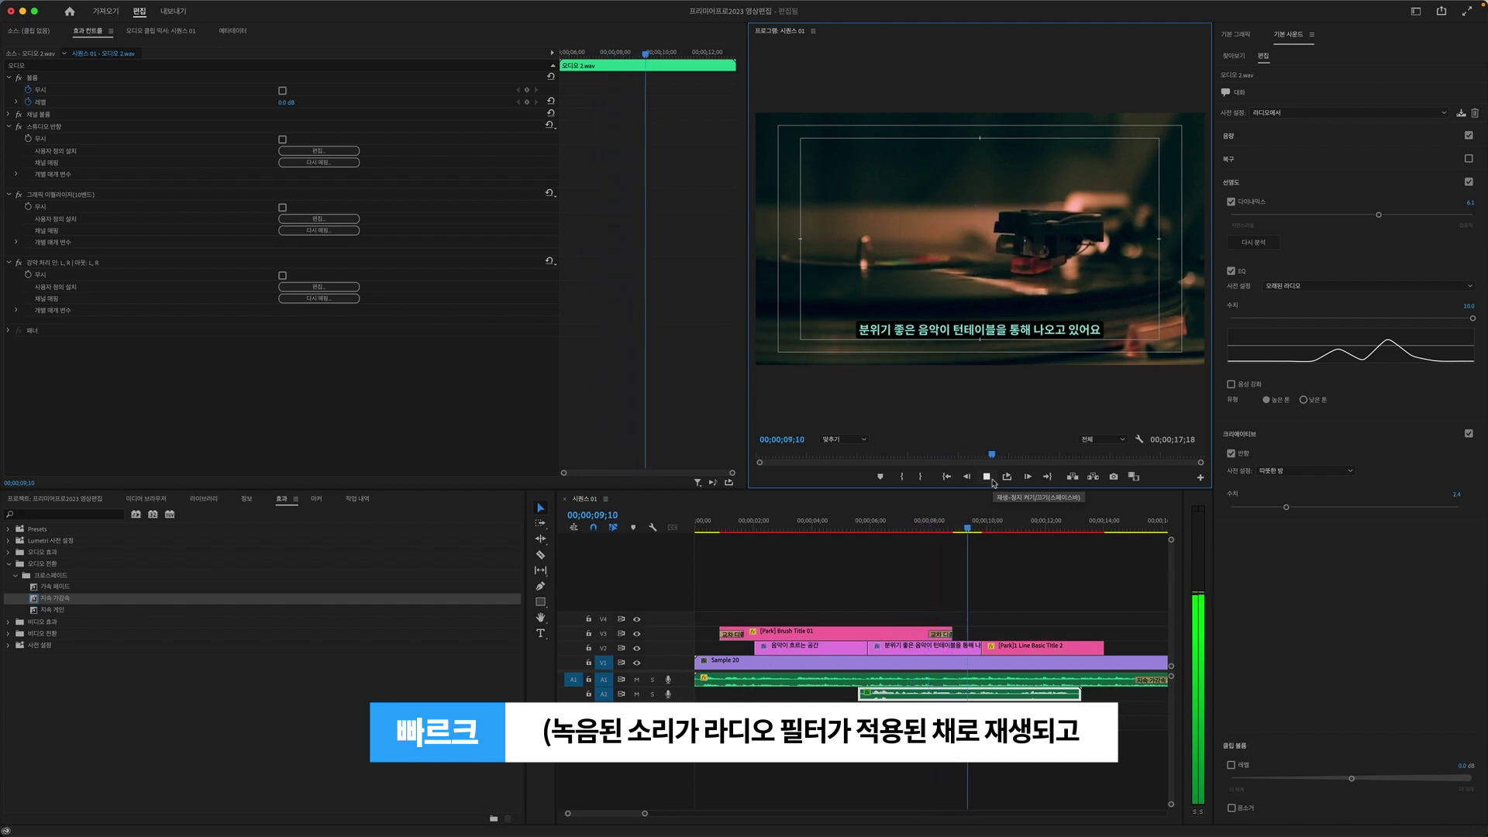
{"action": "key", "text": "space"}
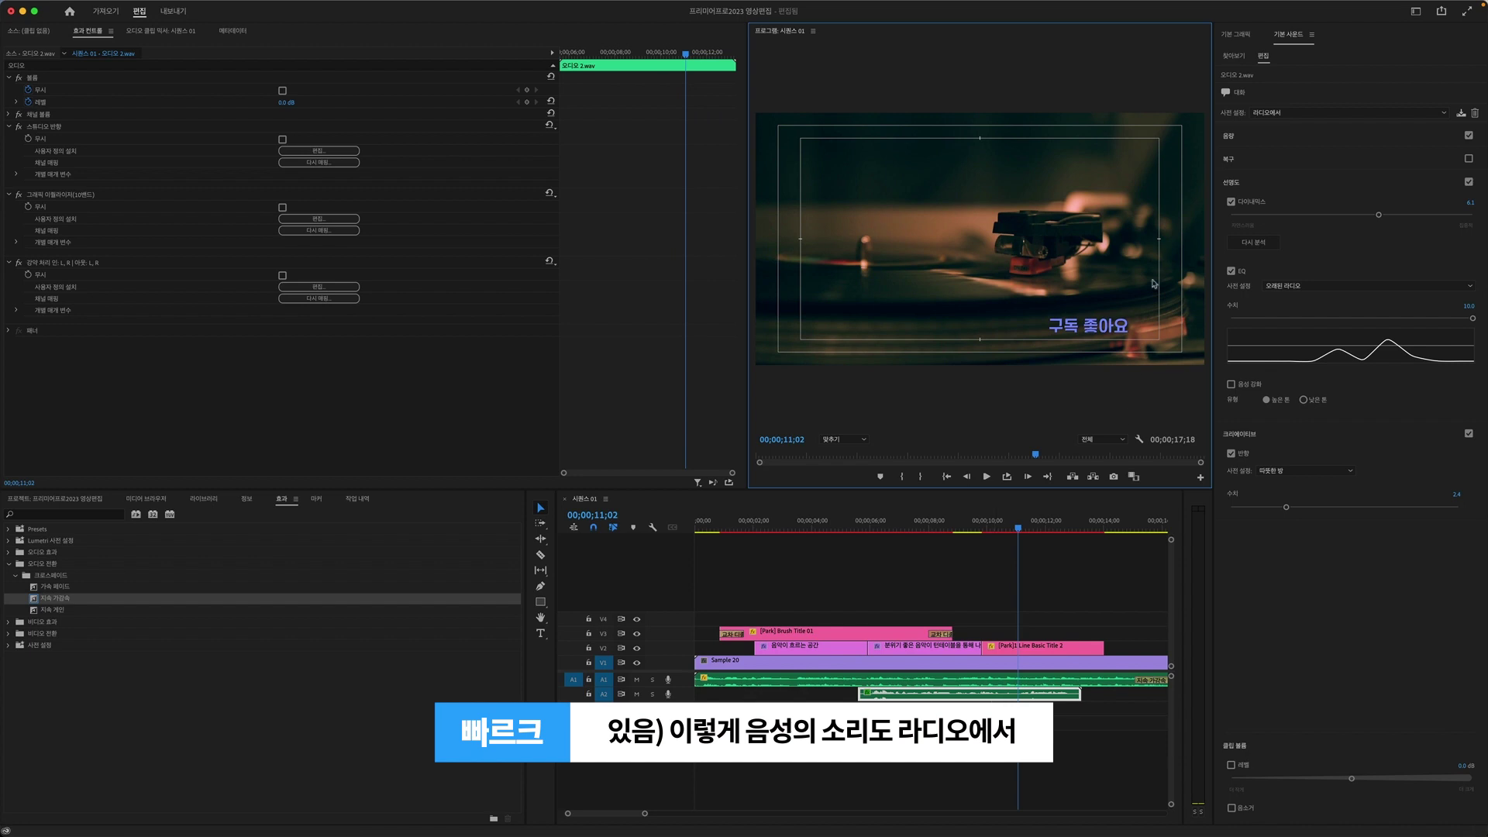
Switch the dialogue preset to 휴대폰에서 and play the clip to hear the phone effect
{"action": "left_click", "coordinate": [1317, 109]}
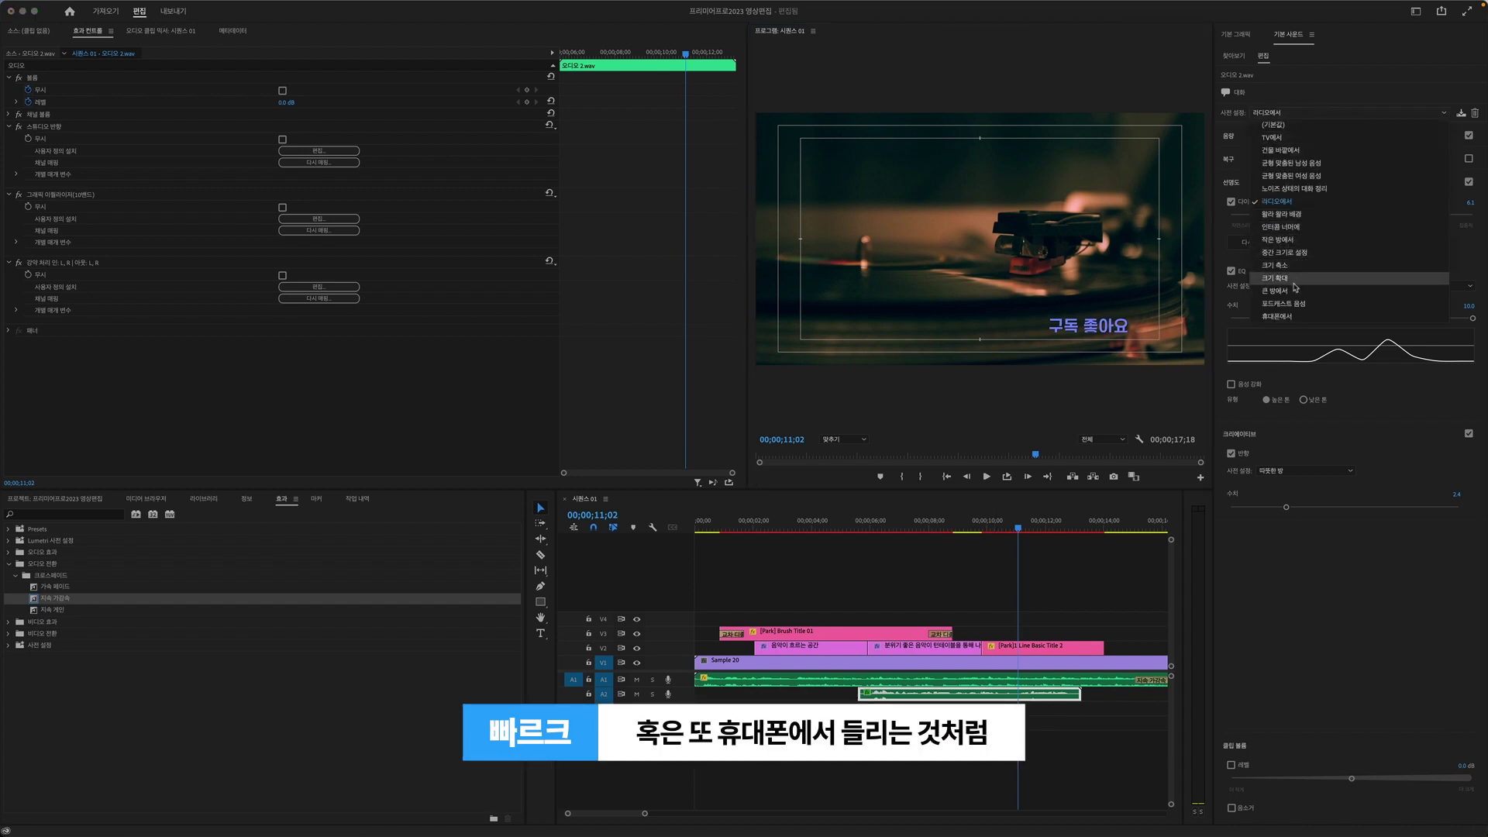
{"action": "left_click", "coordinate": [1294, 316]}
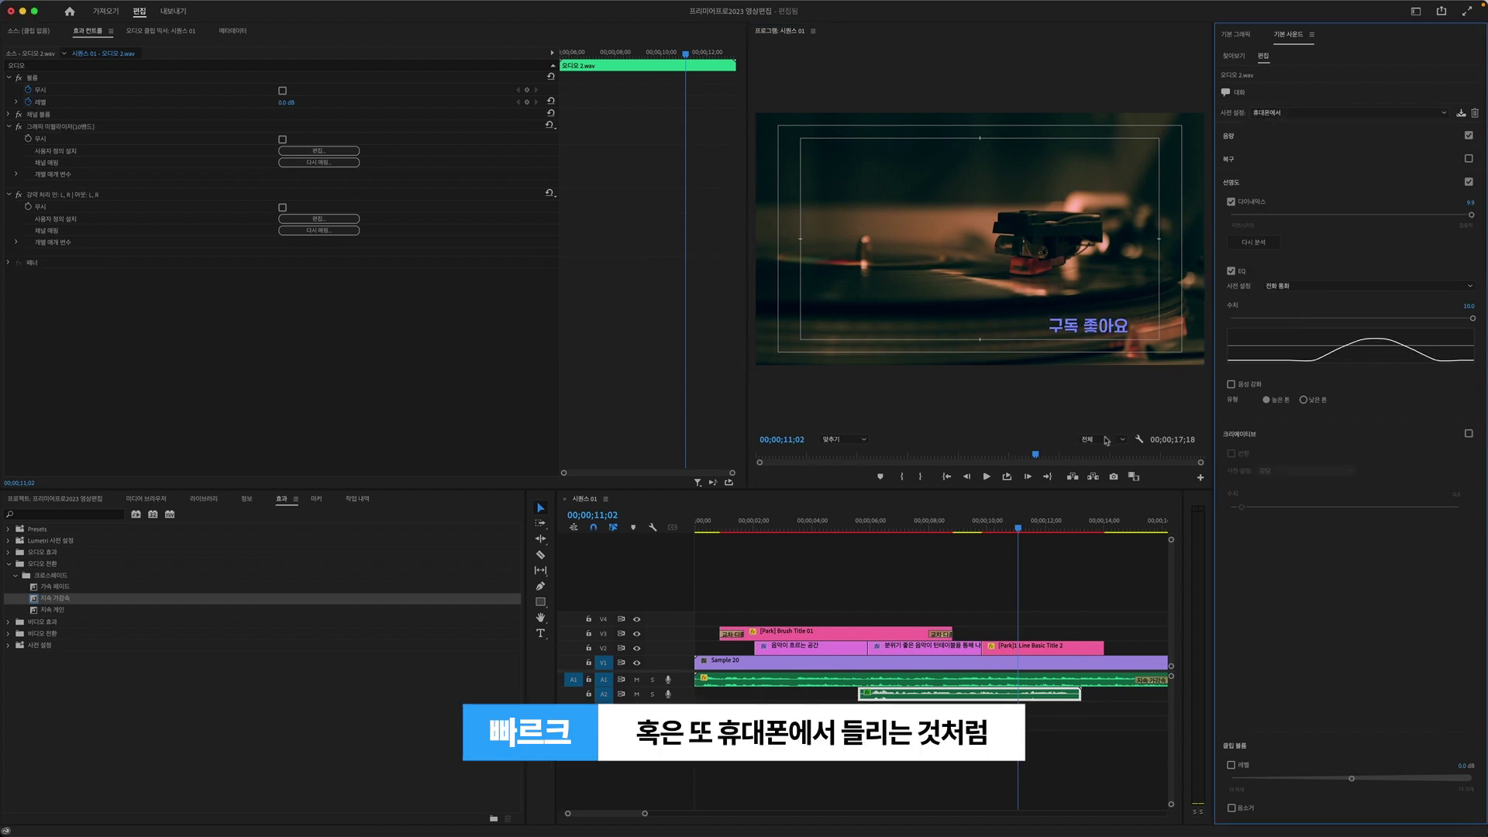
{"action": "left_click", "coordinate": [988, 479]}
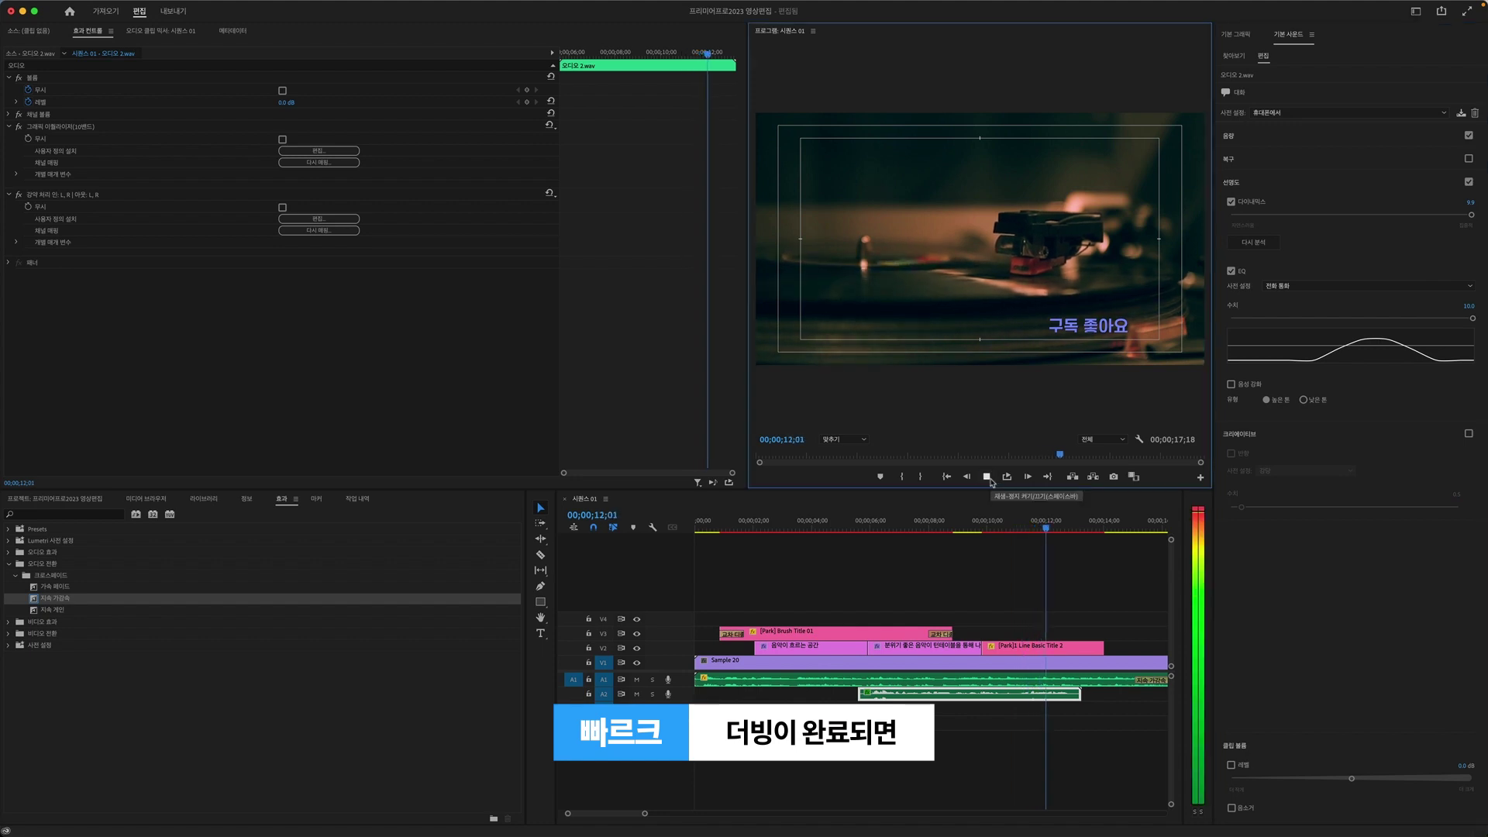
{"action": "left_click", "coordinate": [988, 478]}
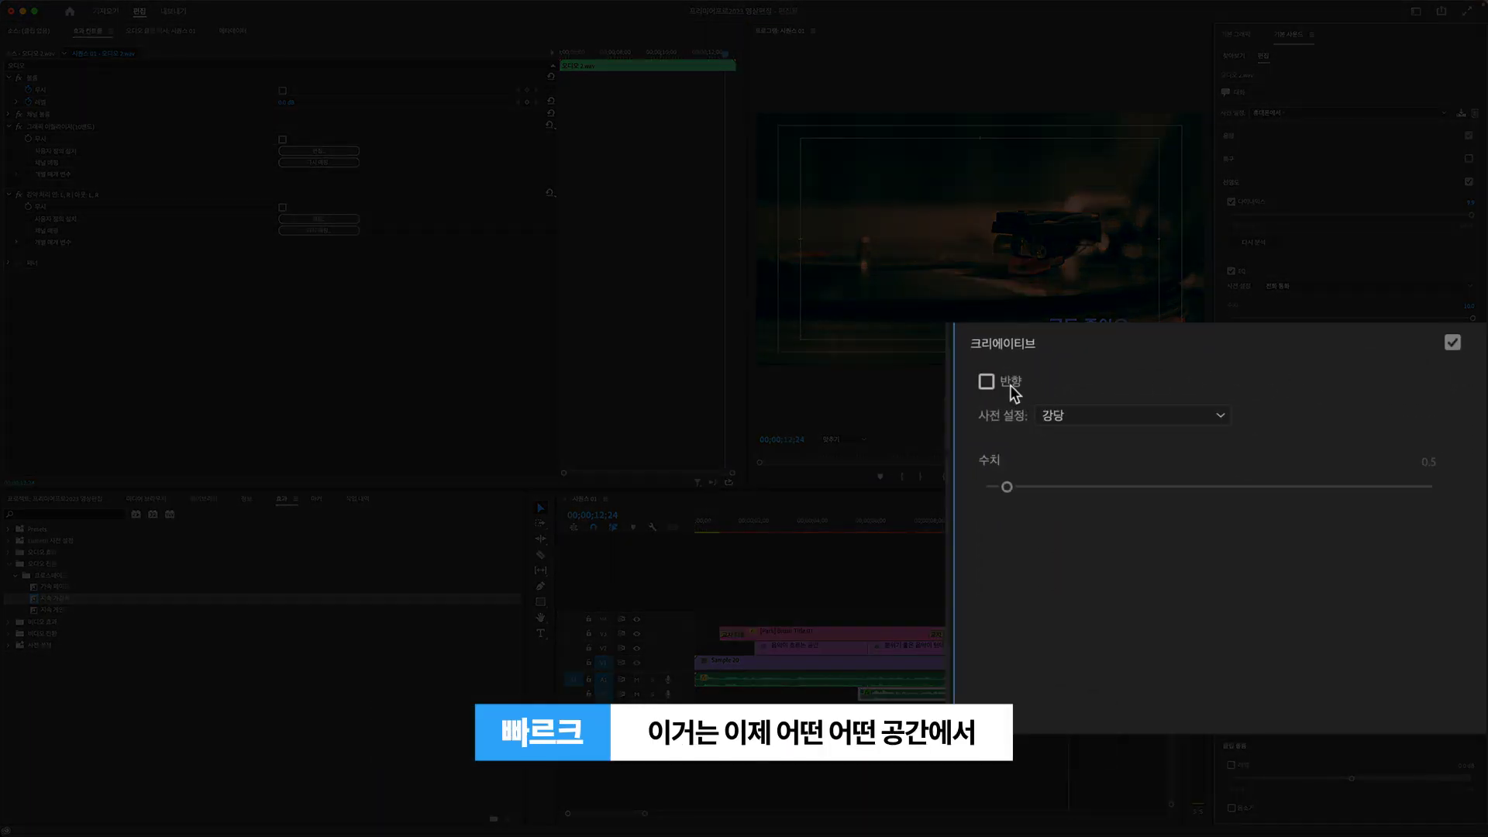
Apply the 소형 원음실 reverb preset to the dialogue and preview it
{"action": "left_click", "coordinate": [1125, 419]}
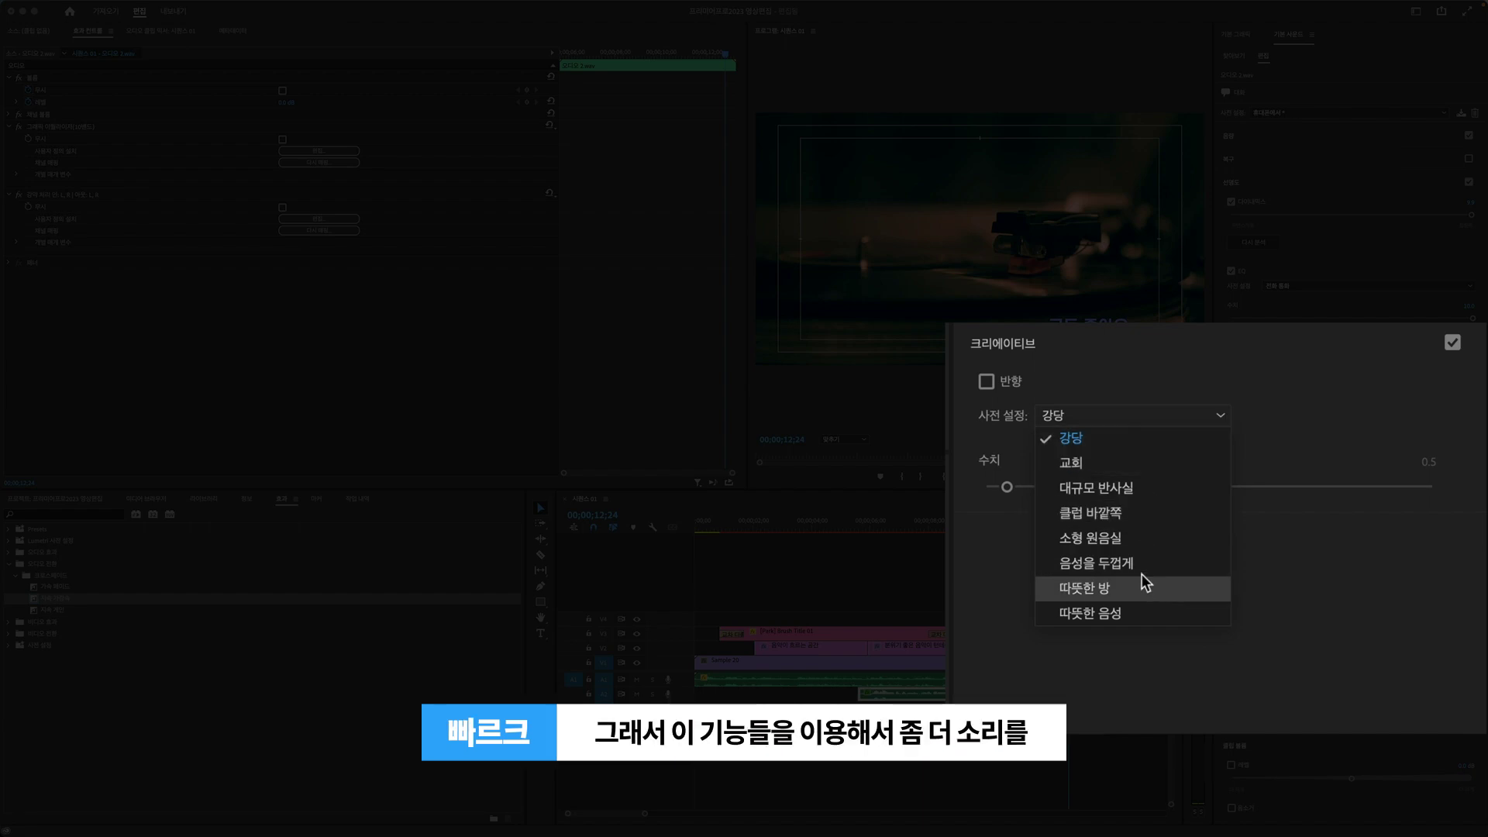
{"action": "left_click", "coordinate": [1038, 542]}
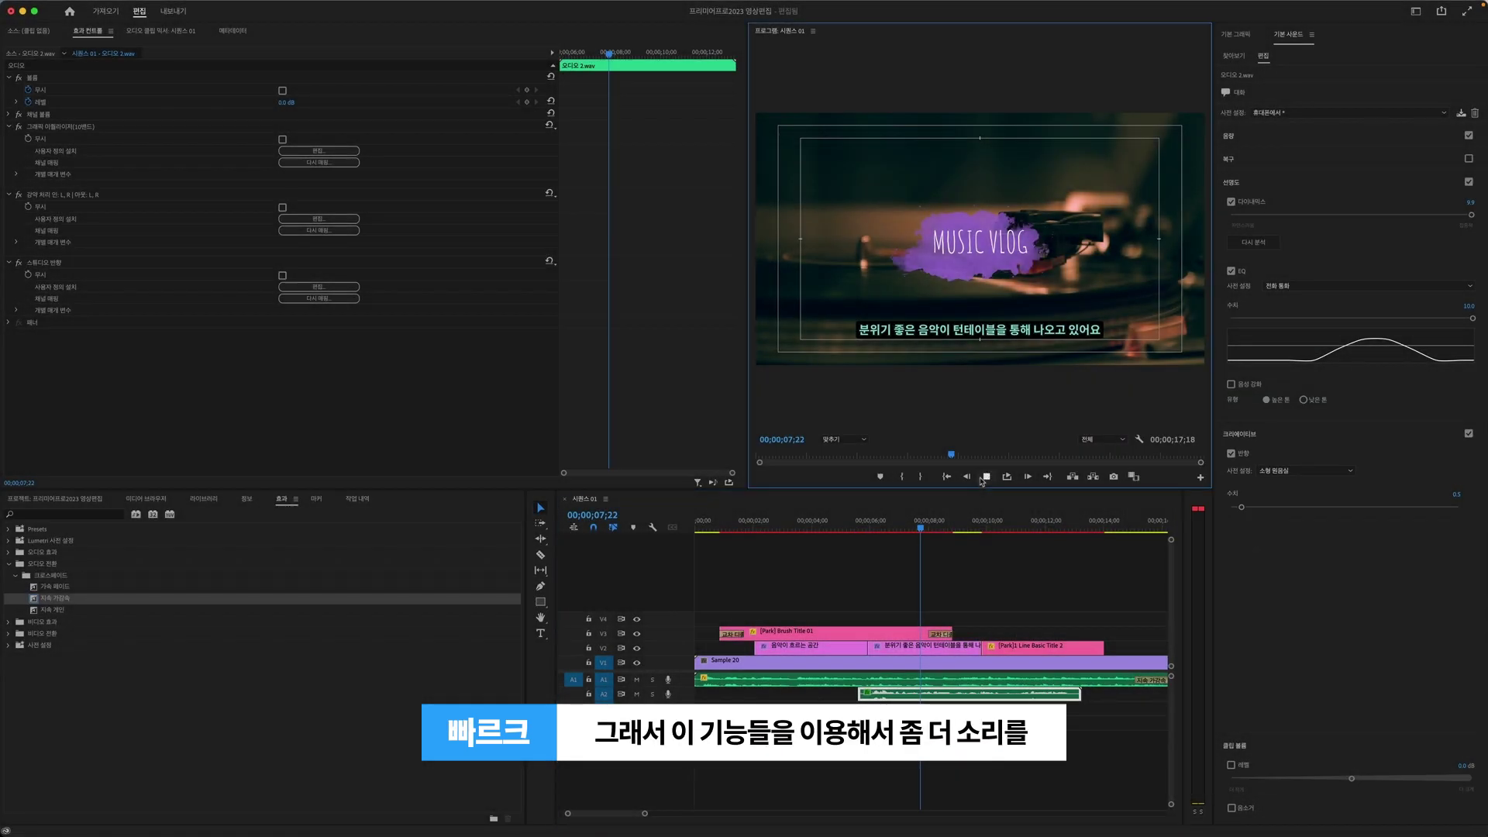
{"action": "left_click", "coordinate": [986, 477]}
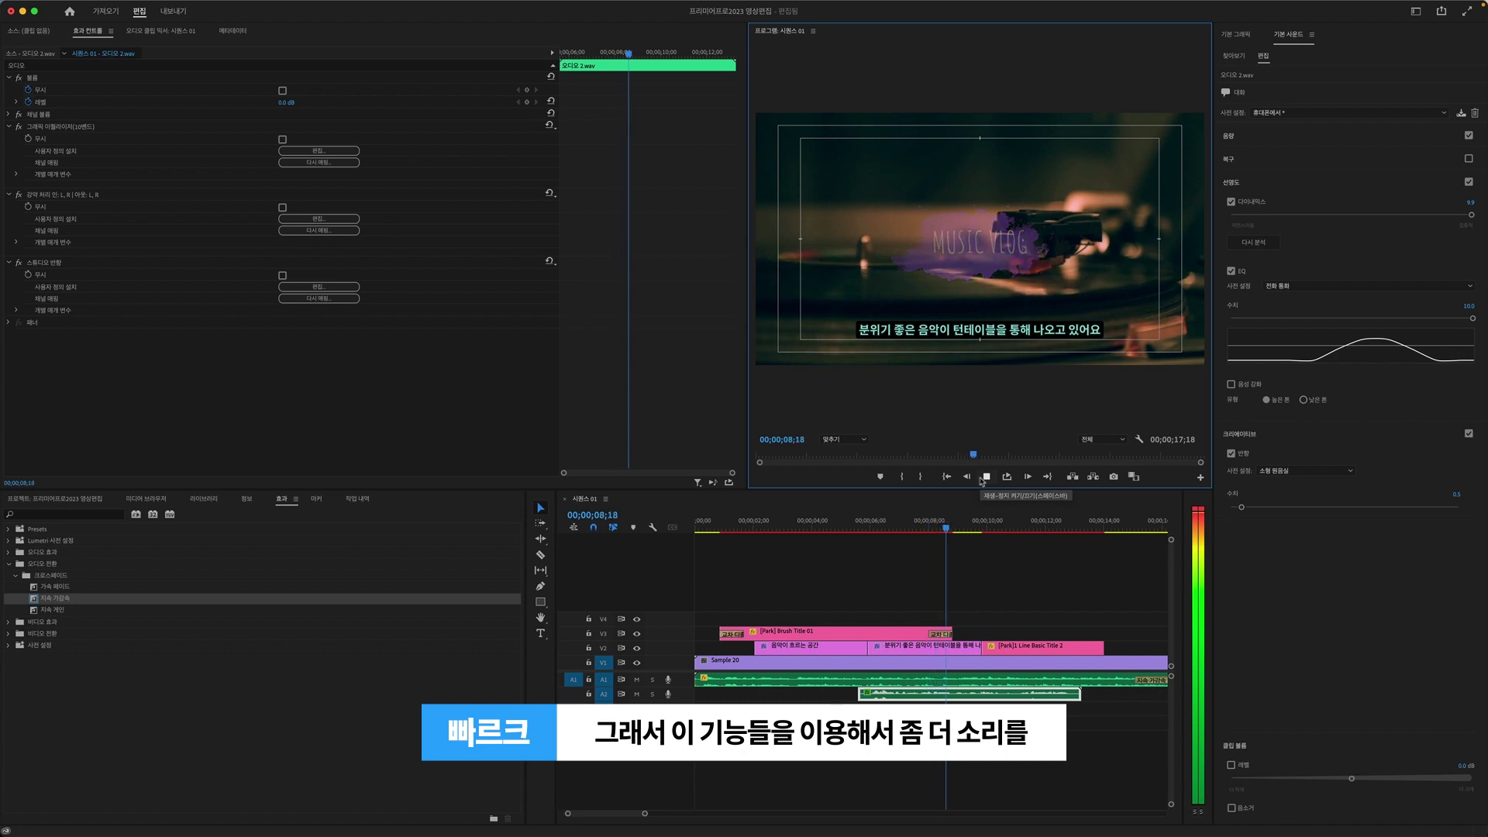
{"action": "left_click", "coordinate": [984, 477]}
Reset the clip's Essential Sound preset to (기본값) and show the Project panel's media list
{"action": "left_click", "coordinate": [1322, 116]}
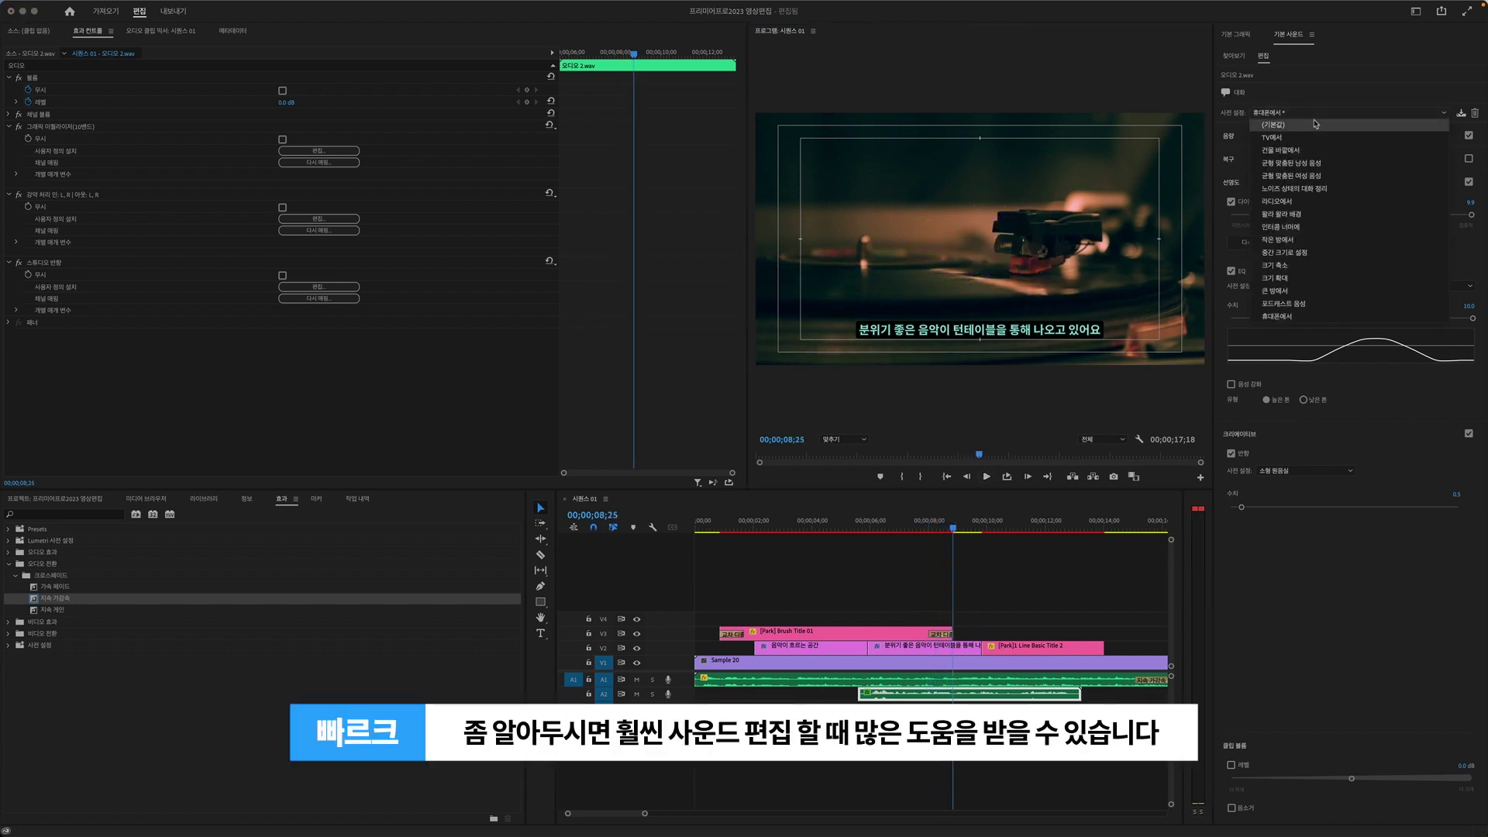
{"action": "left_click", "coordinate": [1309, 124]}
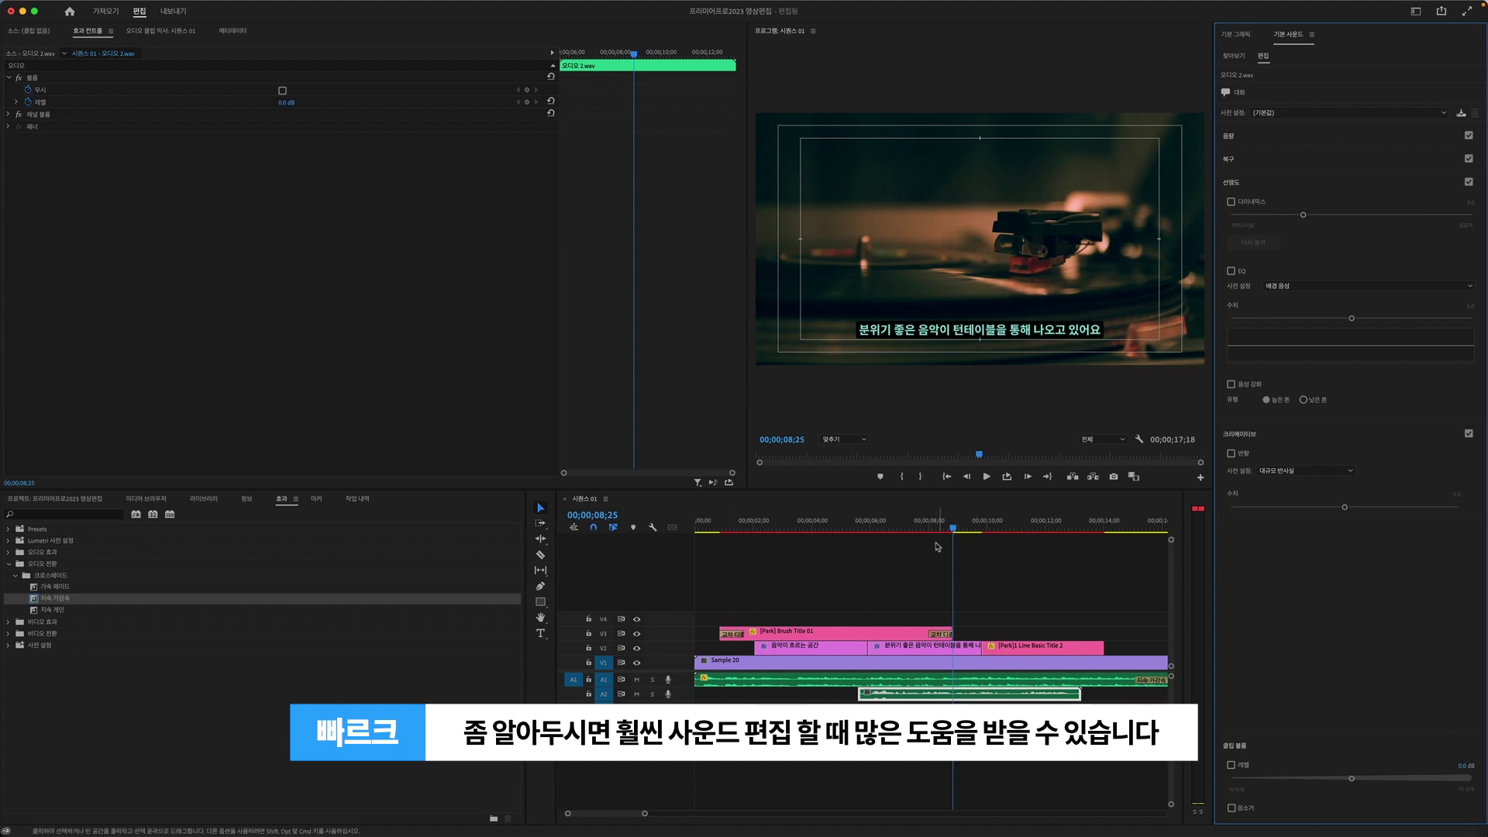
{"action": "left_click", "coordinate": [95, 501]}
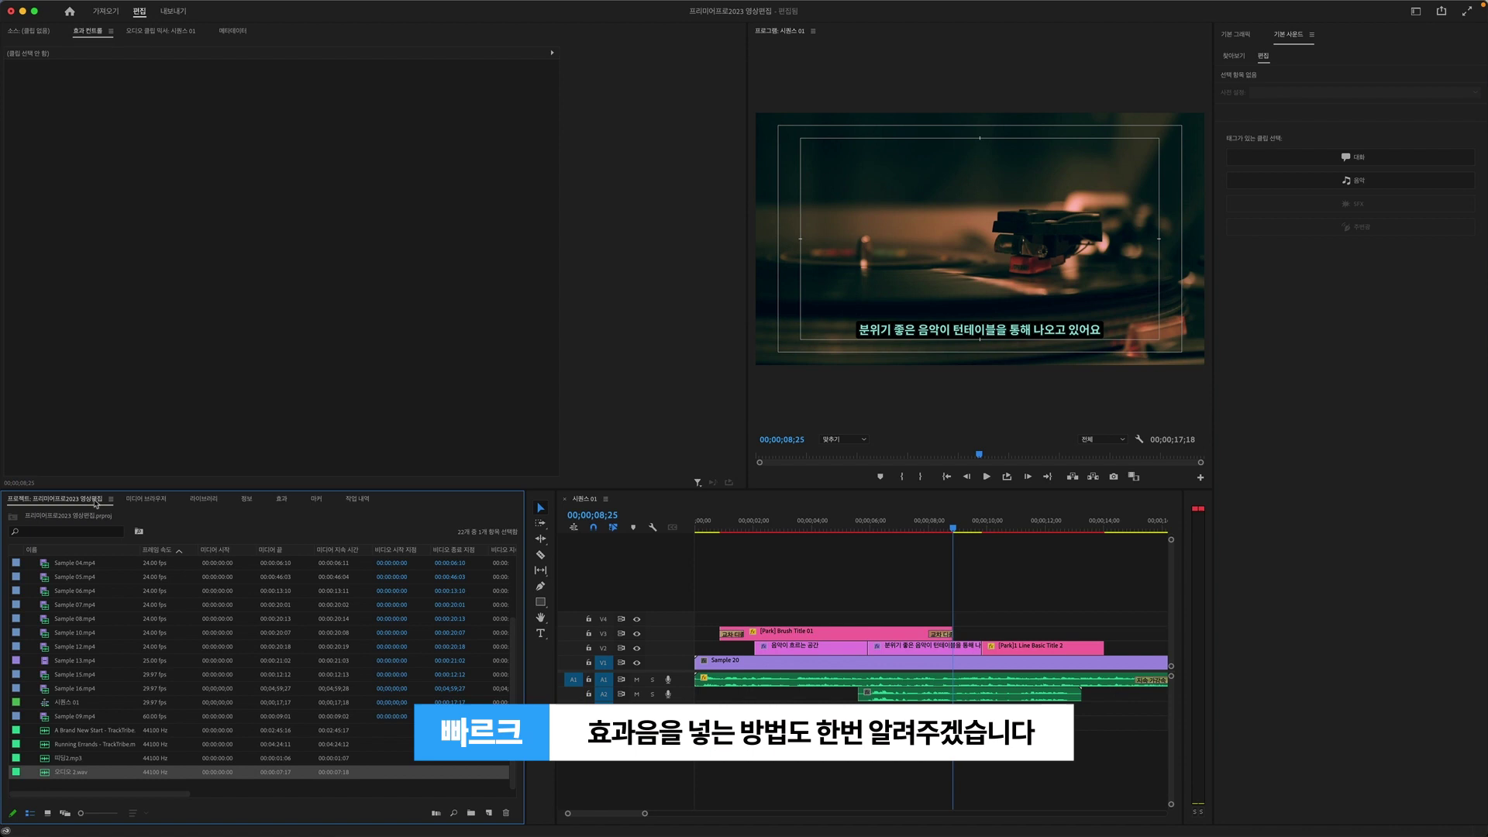
Preview the 띠딩2.mp3 sound effect with the playhead at about 2 seconds
{"action": "left_click", "coordinate": [756, 524]}
{"action": "left_click", "coordinate": [76, 761]}
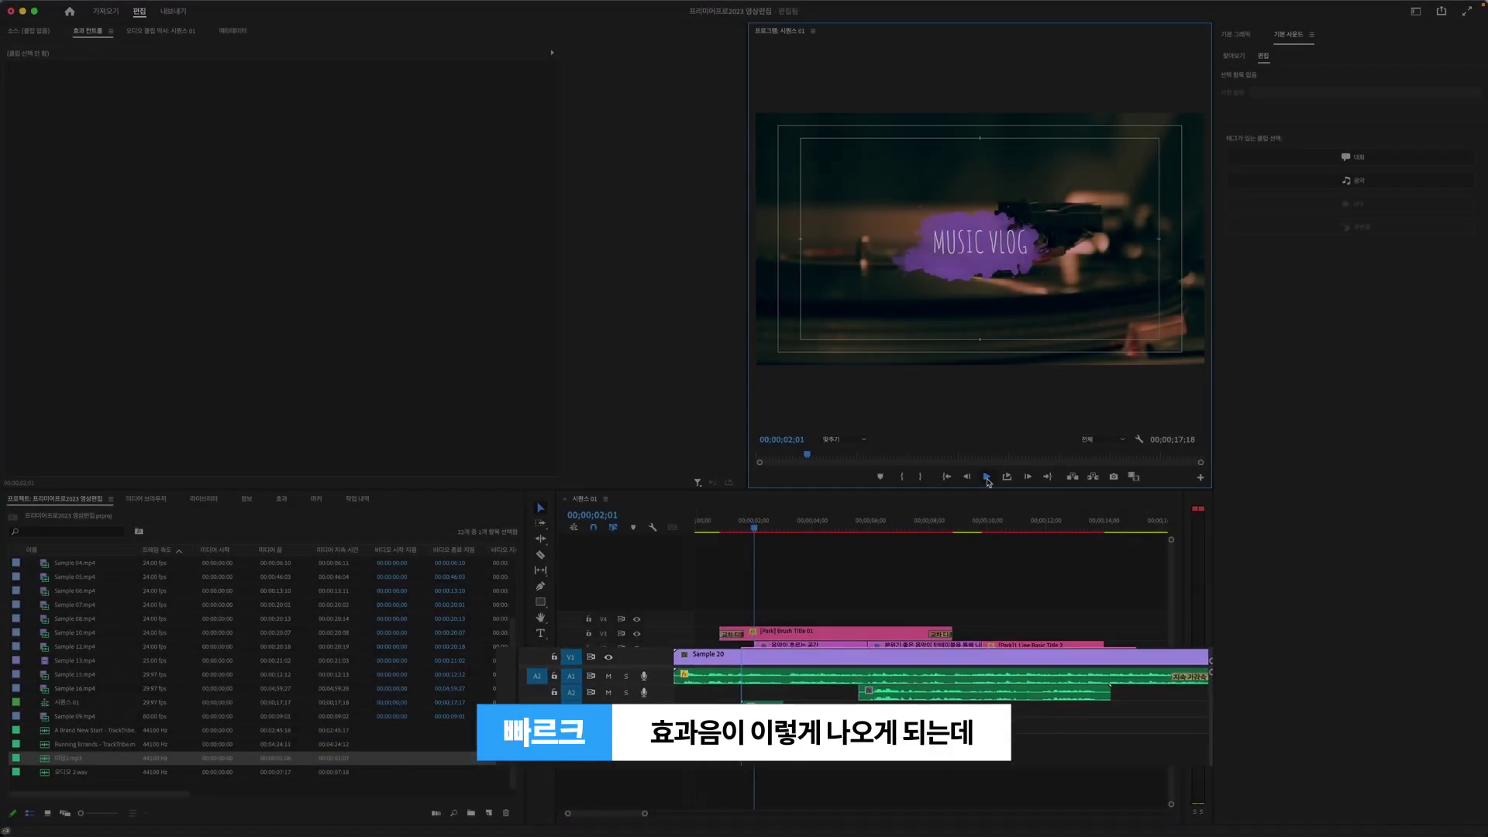
{"action": "left_click", "coordinate": [986, 477]}
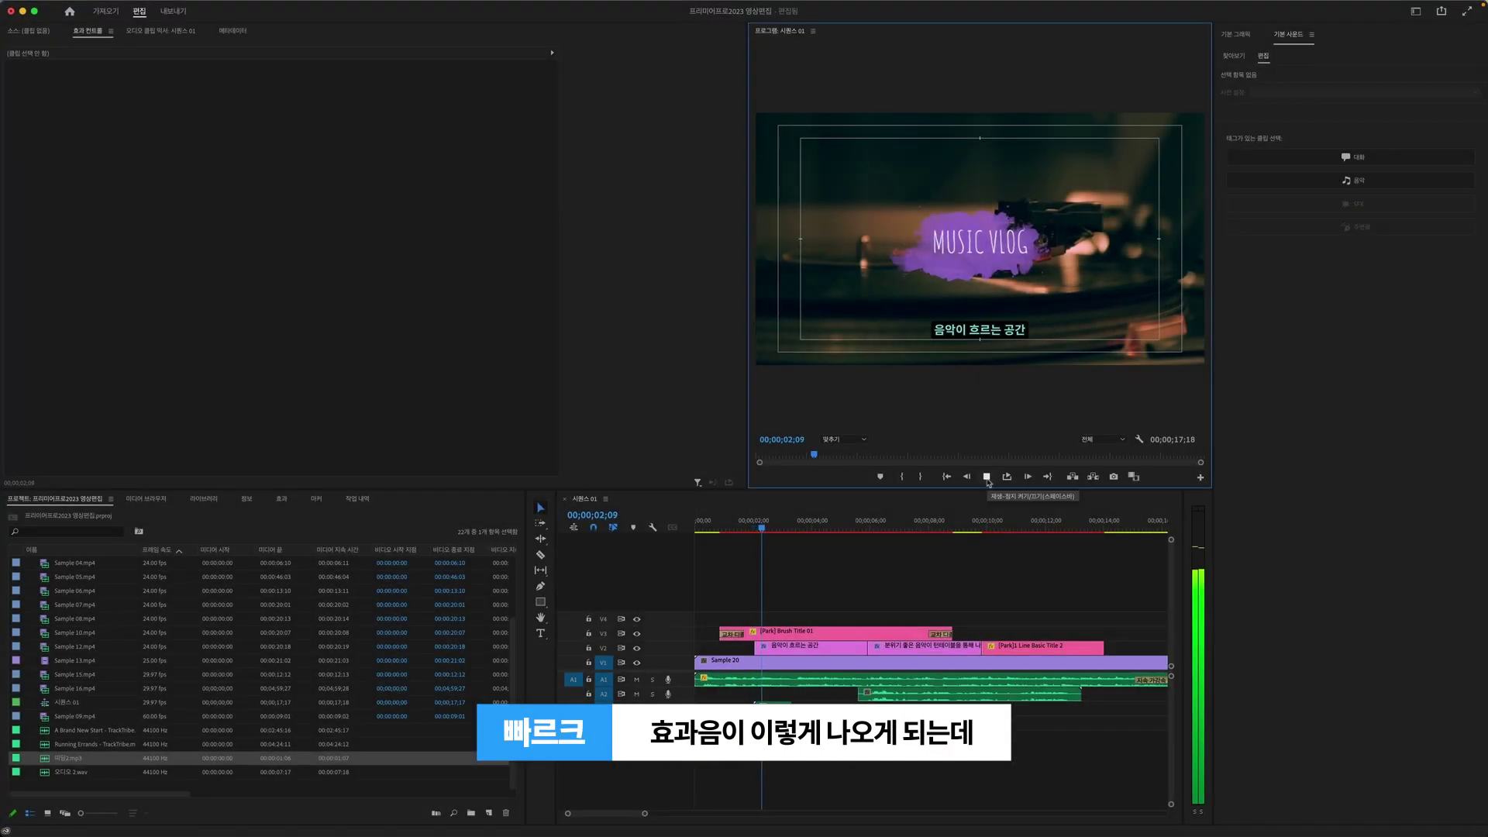
Duplicate the 띠딩2.mp3 clip on A3 twice, placing the copies further right
{"action": "left_click", "coordinate": [773, 706]}
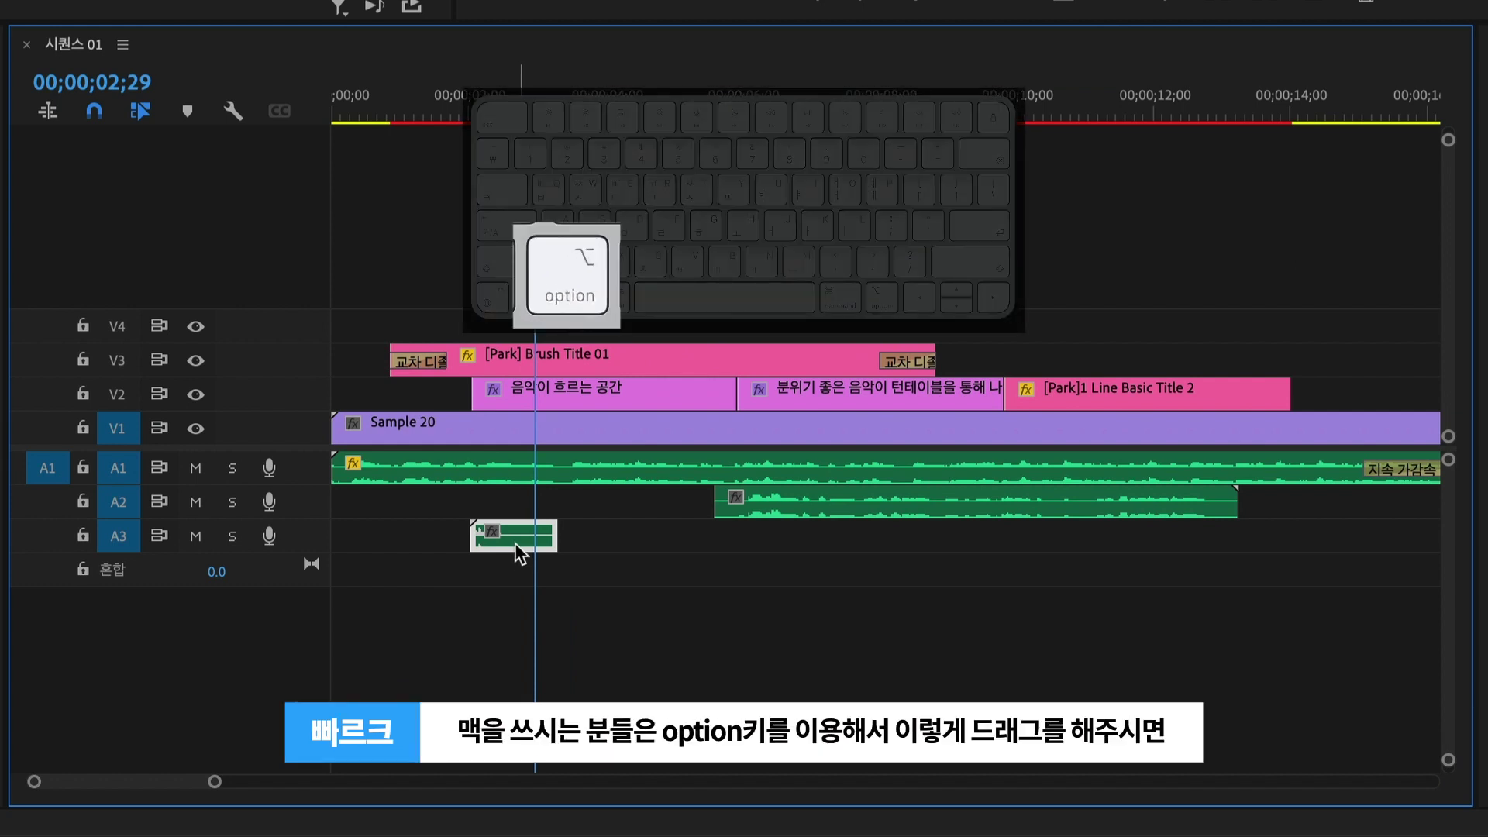
{"action": "left_click_drag", "start_coordinate": [505, 536], "coordinate": [774, 544]}
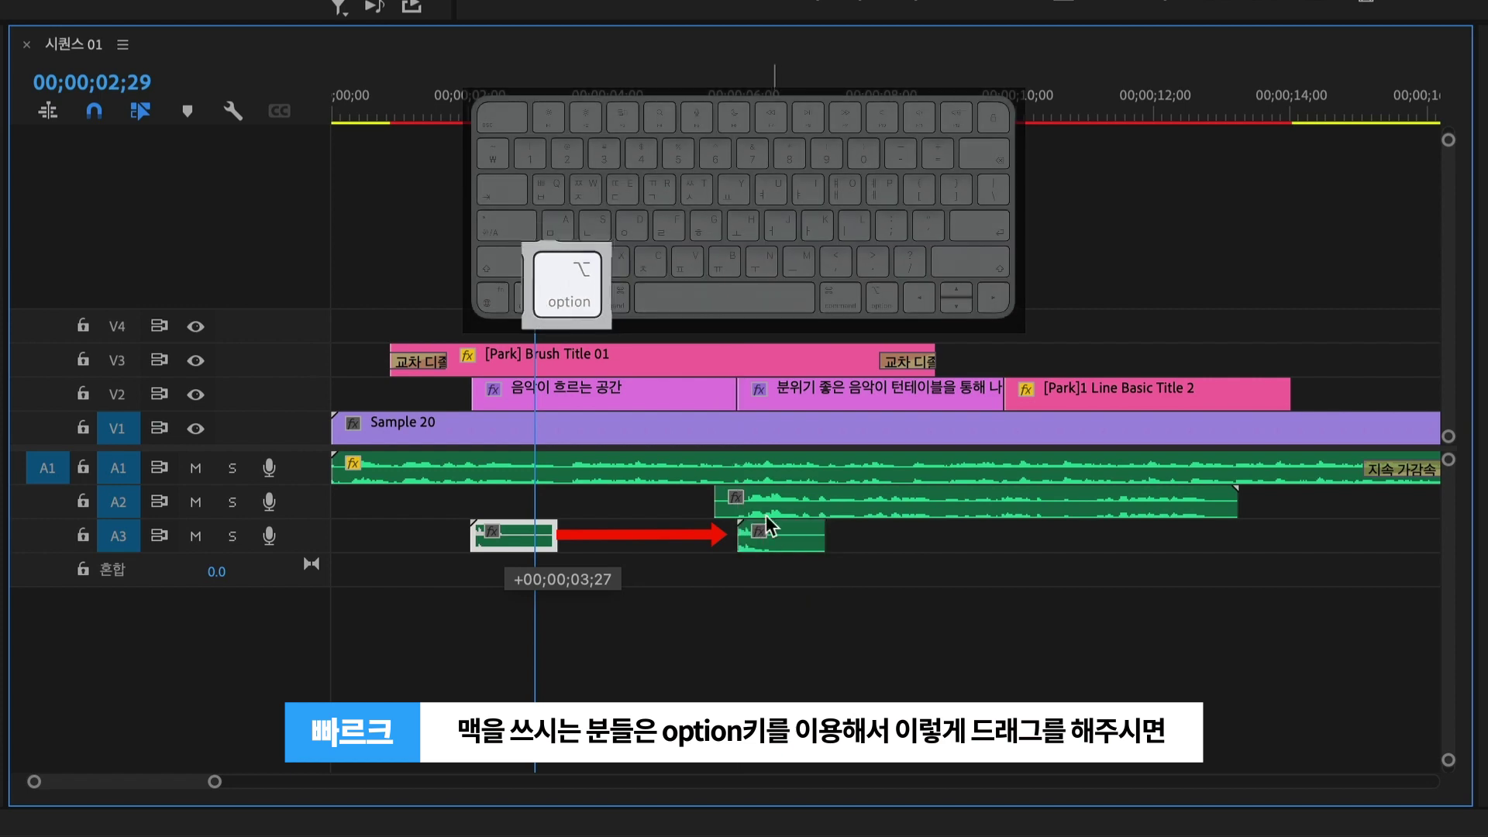
{"action": "left_click", "coordinate": [746, 116]}
{"action": "mouse_move", "coordinate": [775, 537]}
{"action": "left_mouse_down"}
{"action": "mouse_move", "coordinate": [1049, 532]}
{"action": "mouse_move", "coordinate": [462, 542]}
{"action": "left_mouse_up"}
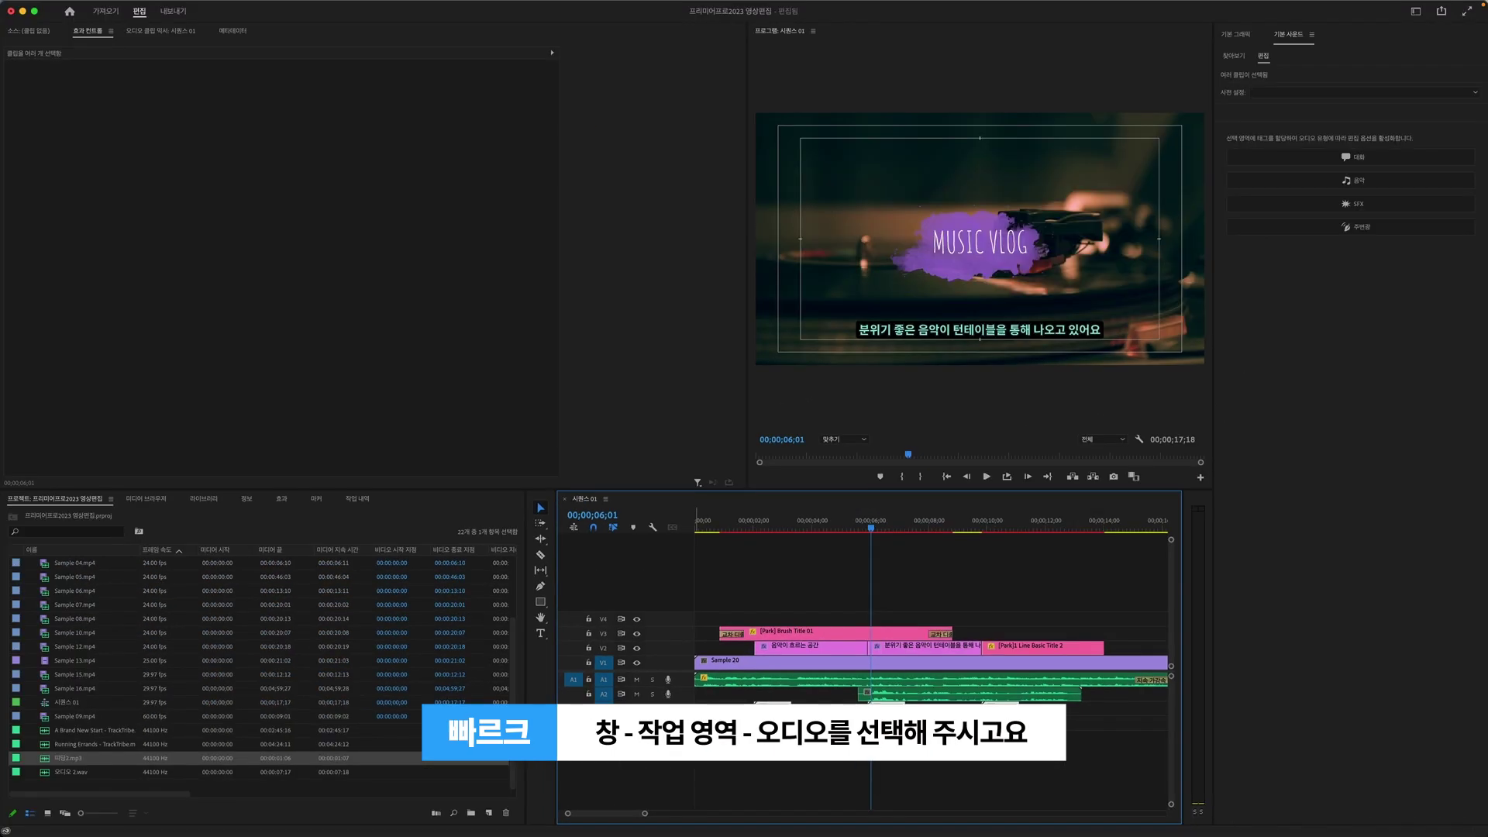
Switch to the Audio workspace, widen the Audio Track Mixer and set the playhead to 00;00;02;07
{"action": "left_click", "coordinate": [312, 4]}
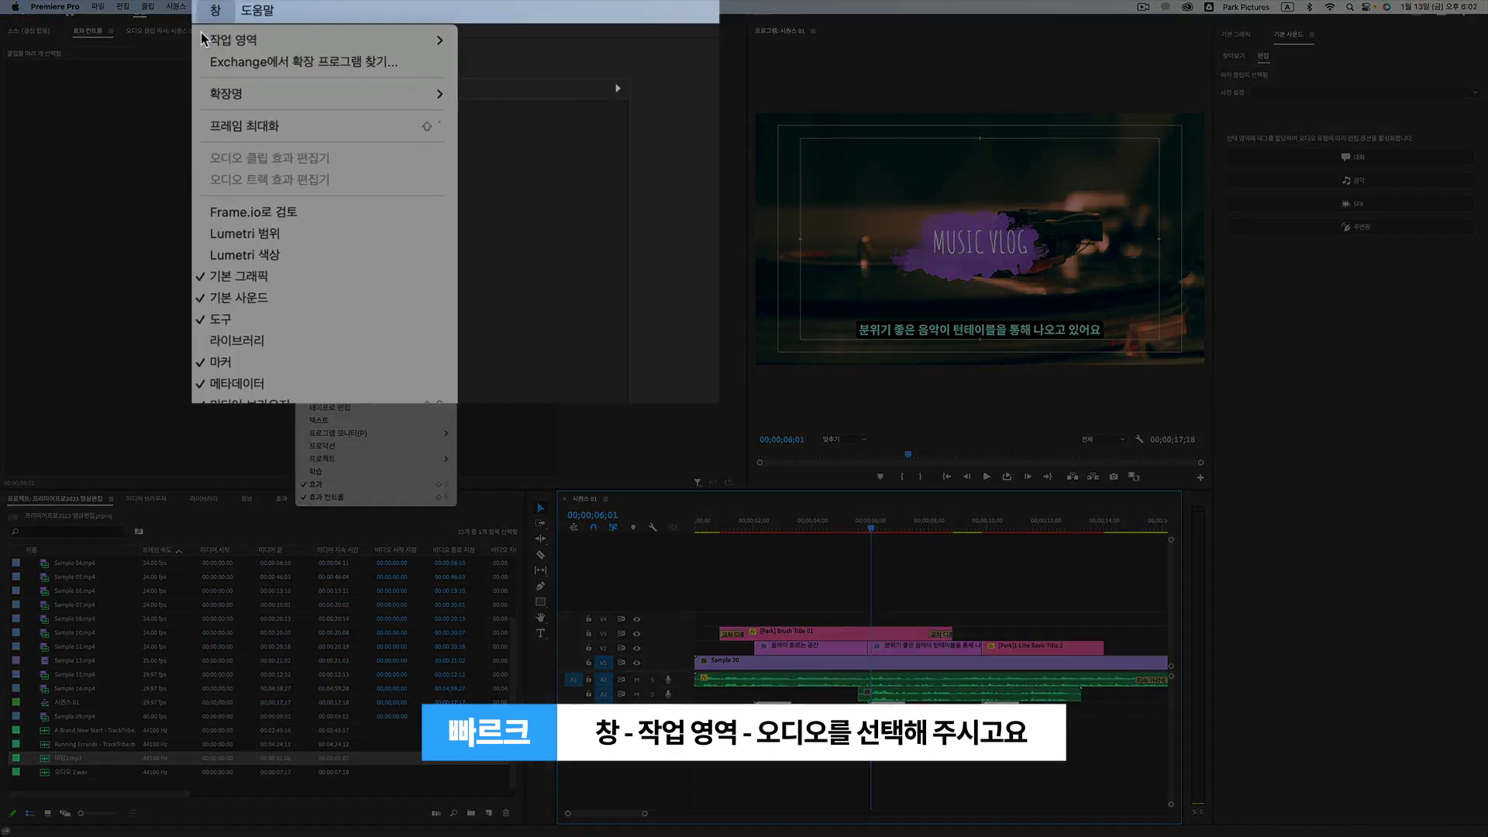
{"action": "mouse_move", "coordinate": [305, 25]}
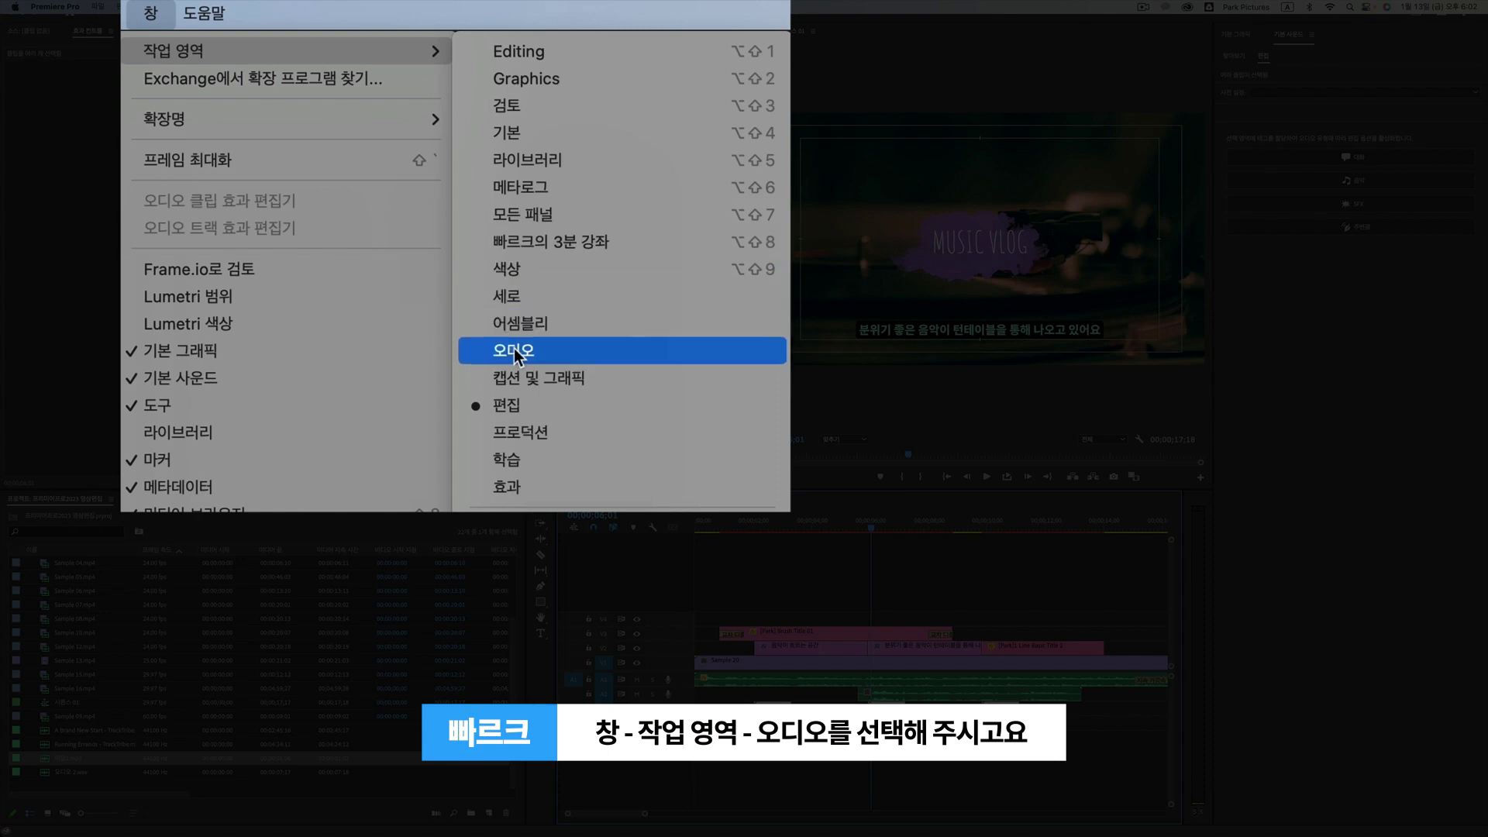
{"action": "left_click", "coordinate": [513, 350]}
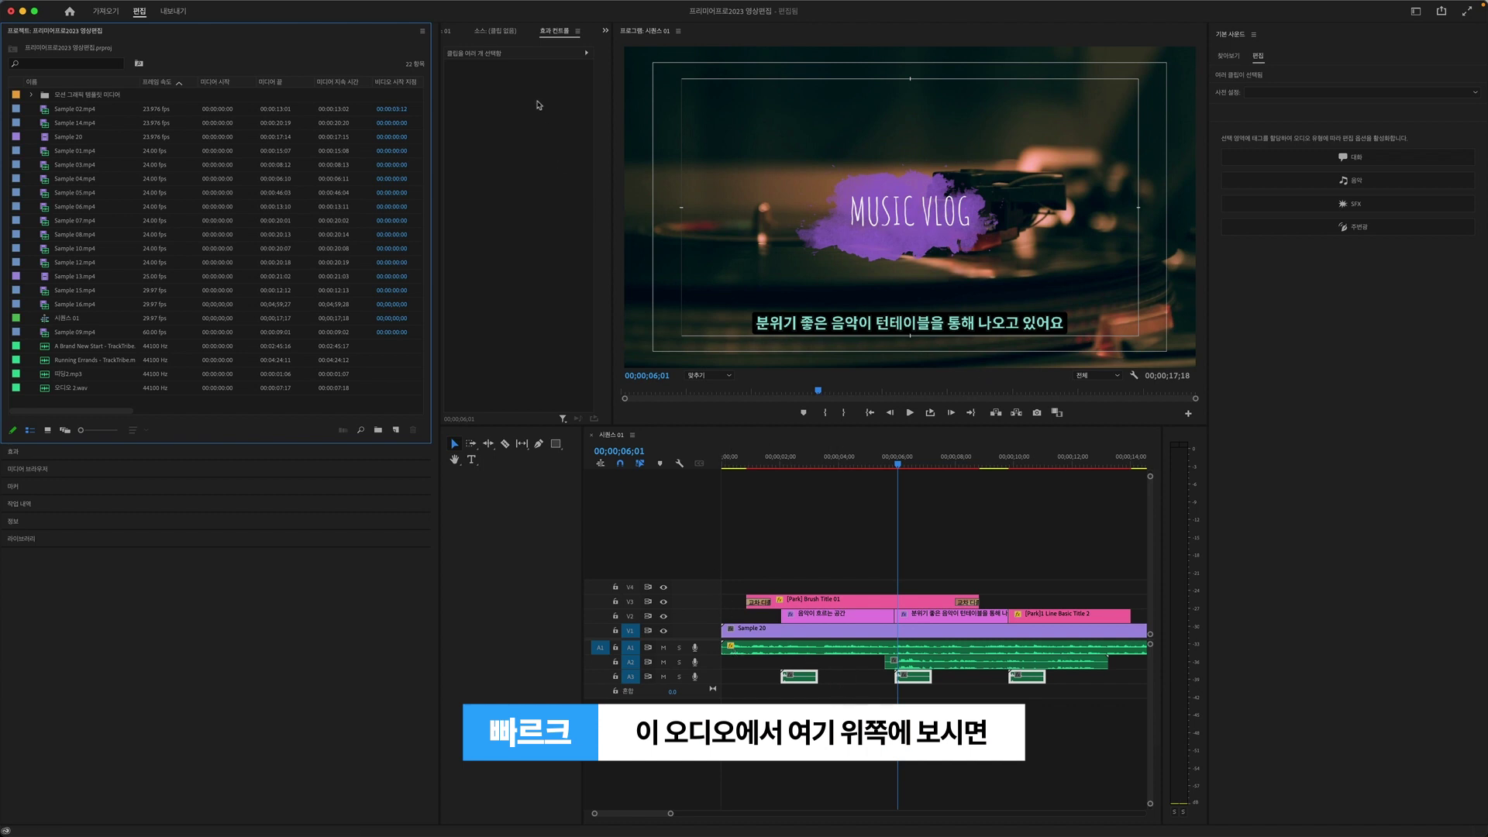
{"action": "left_click", "coordinate": [449, 31]}
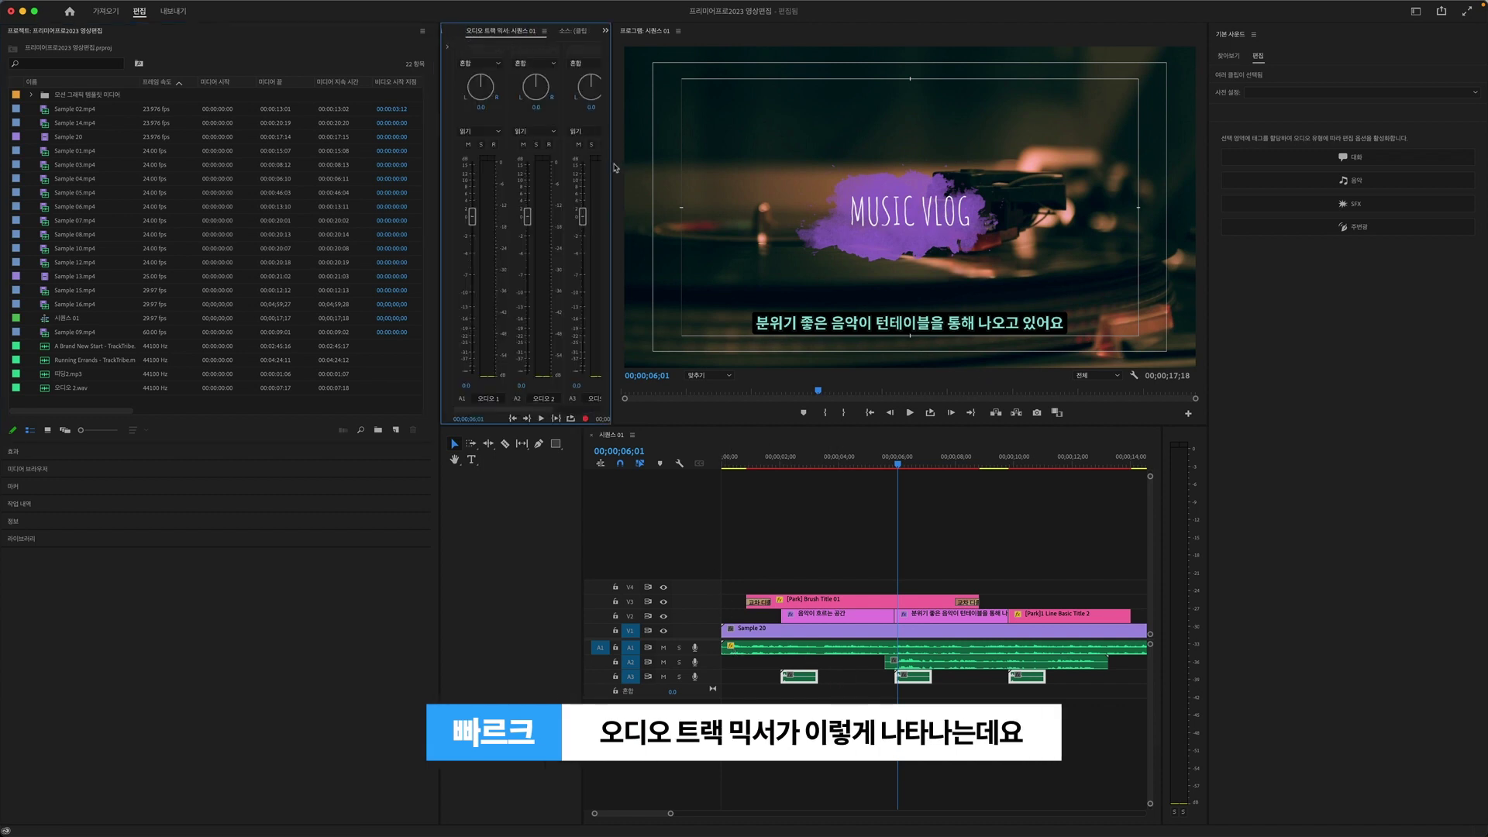
{"action": "left_click_drag", "start_coordinate": [611, 169], "coordinate": [706, 172]}
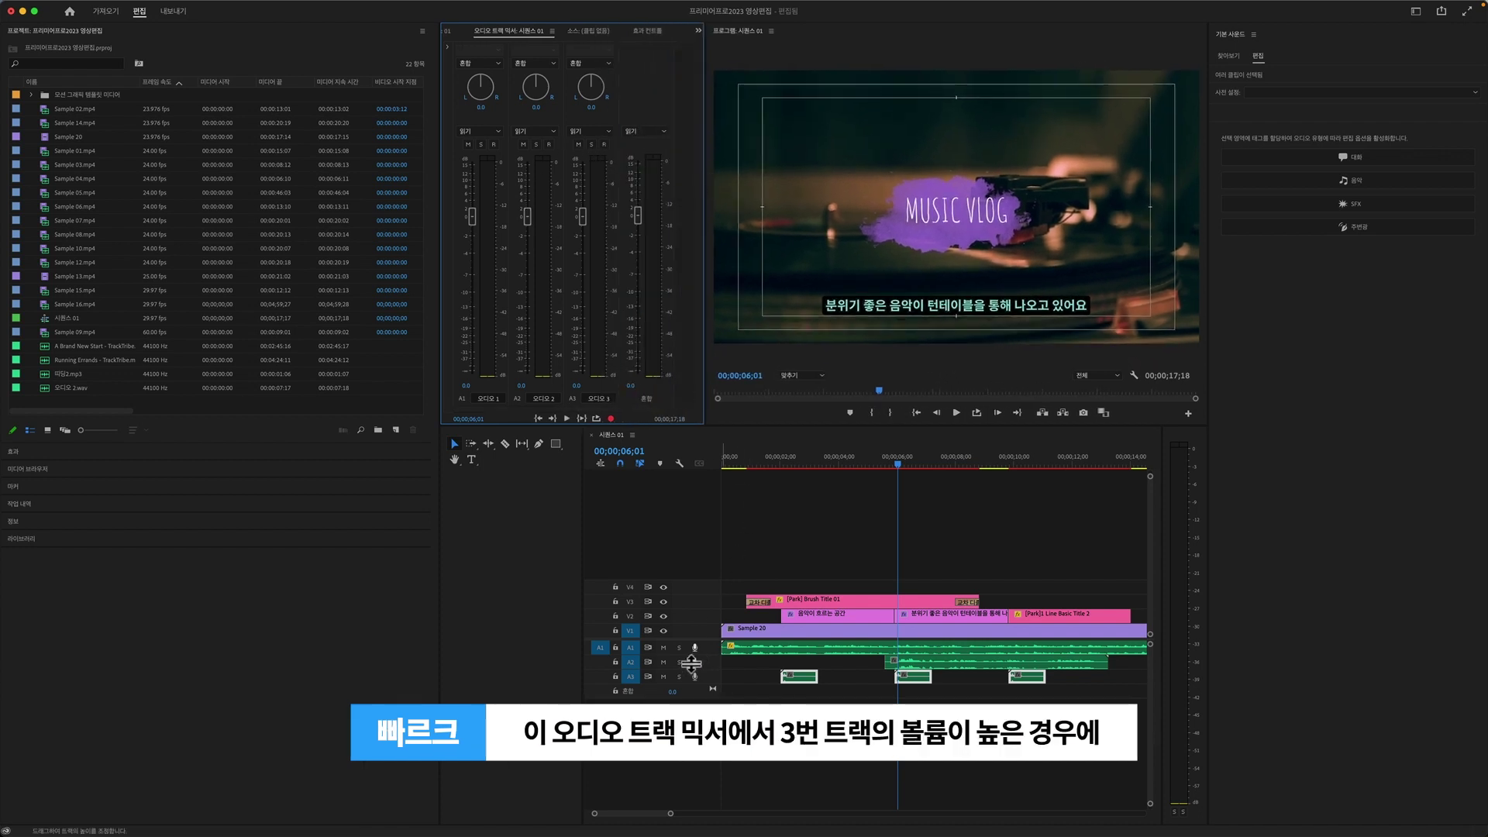
{"action": "left_click", "coordinate": [787, 458]}
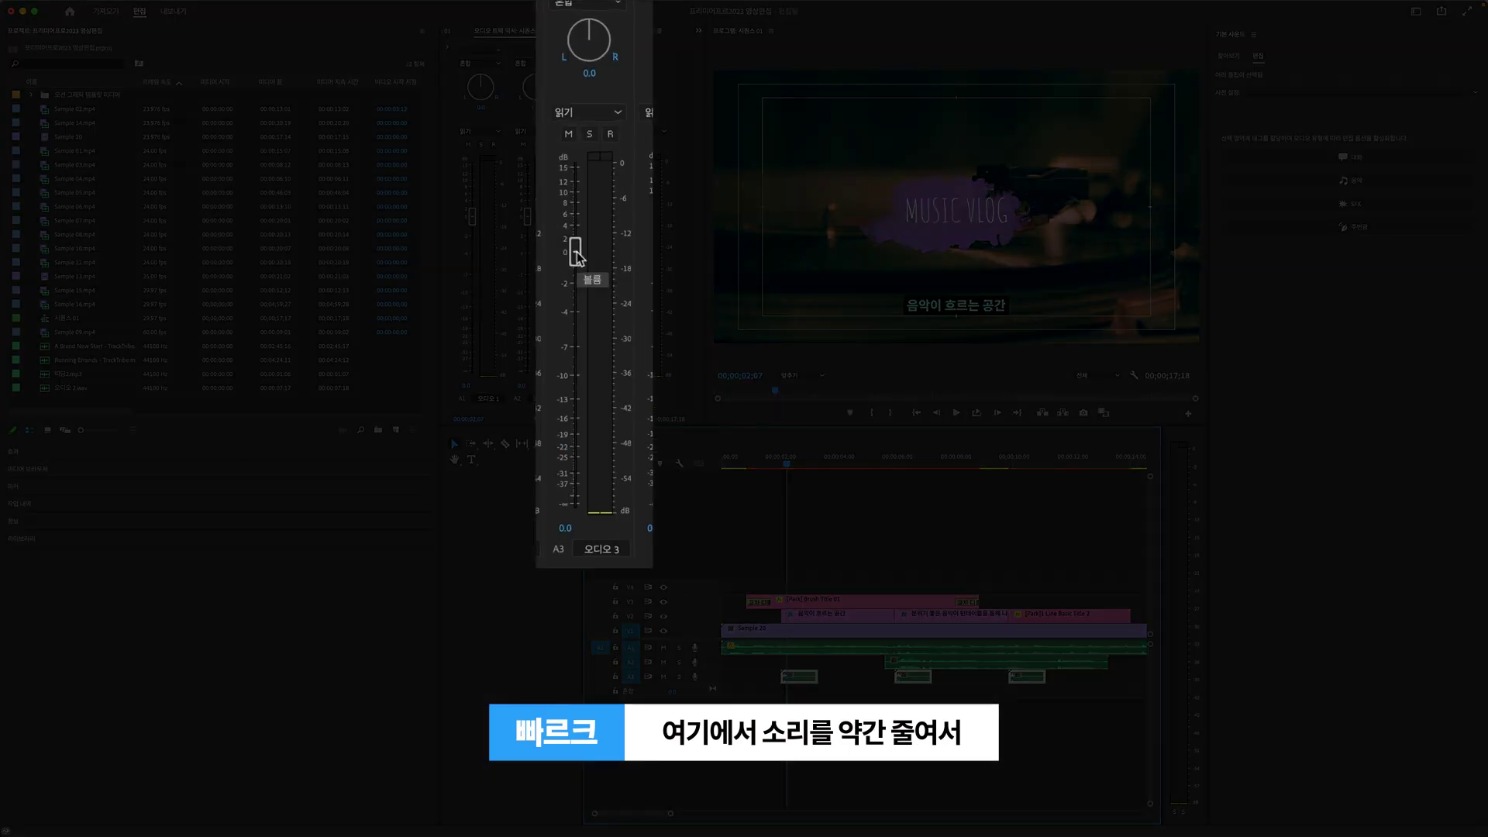
{"action": "left_click_drag", "start_coordinate": [575, 251], "coordinate": [579, 295]}
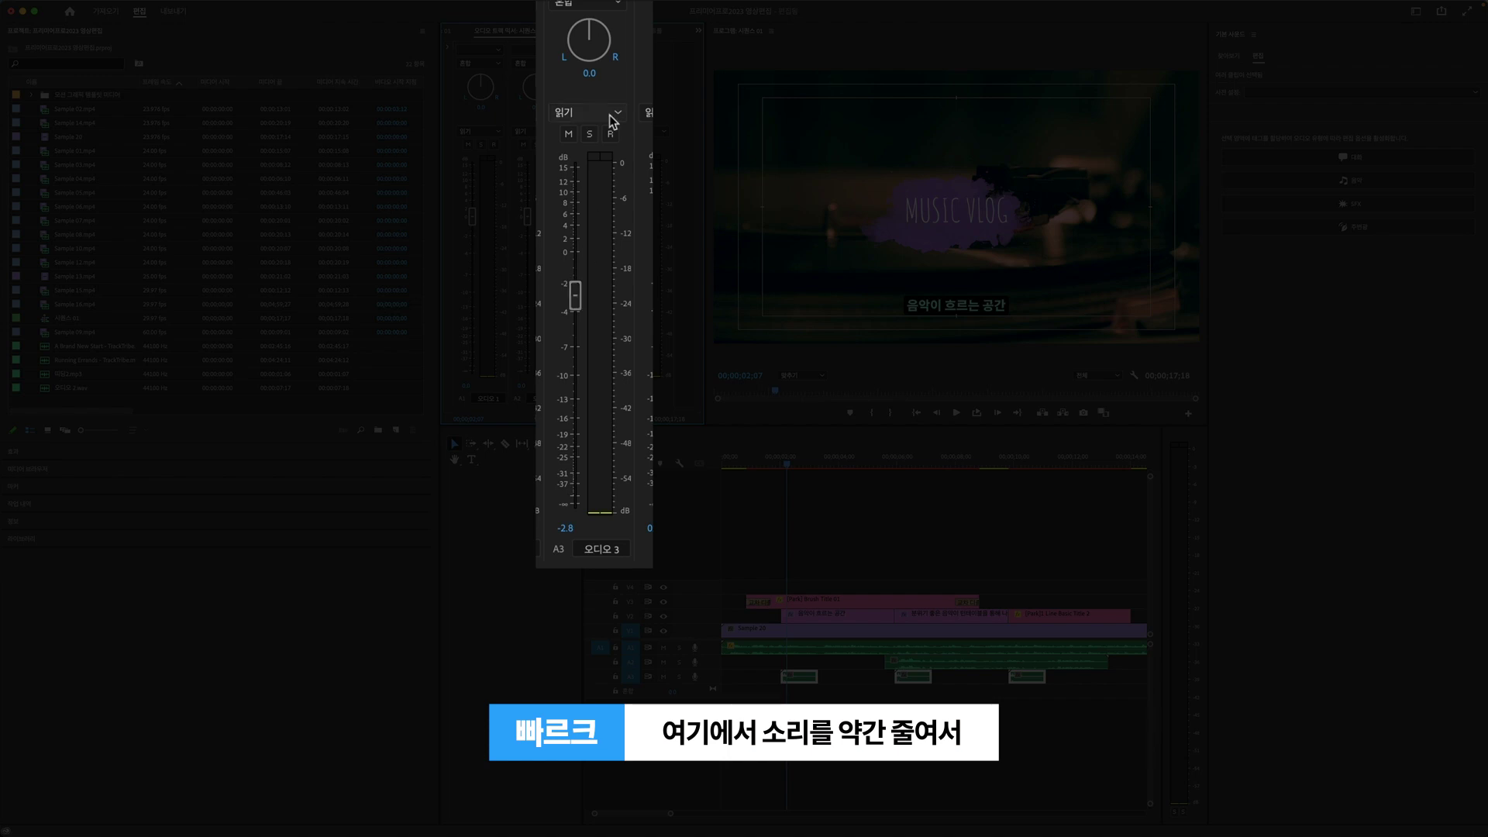
{"action": "left_click", "coordinate": [565, 528]}
{"action": "key", "text": "BackSpace"}
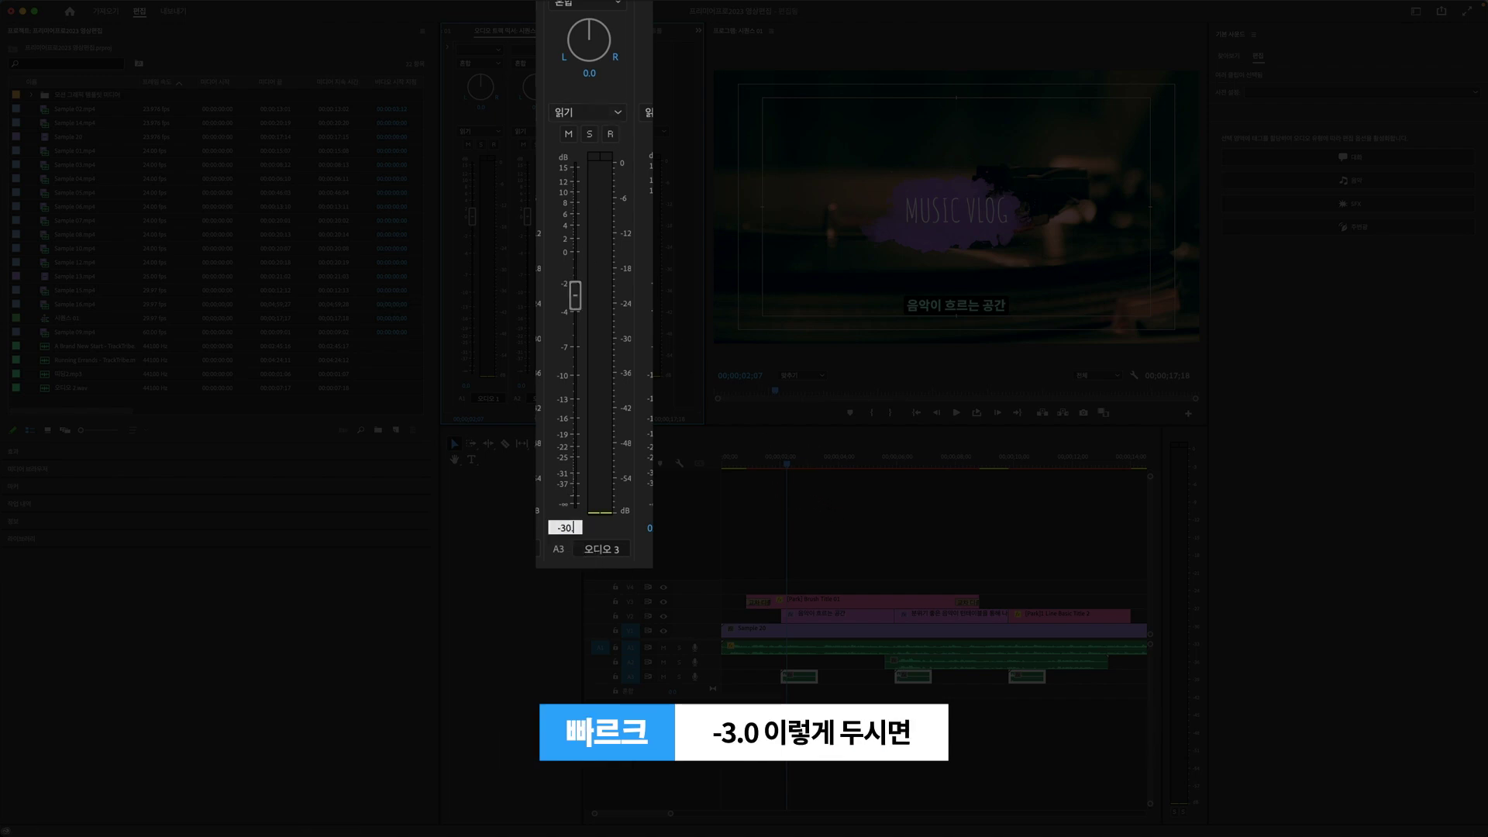
{"action": "key", "text": "Return"}
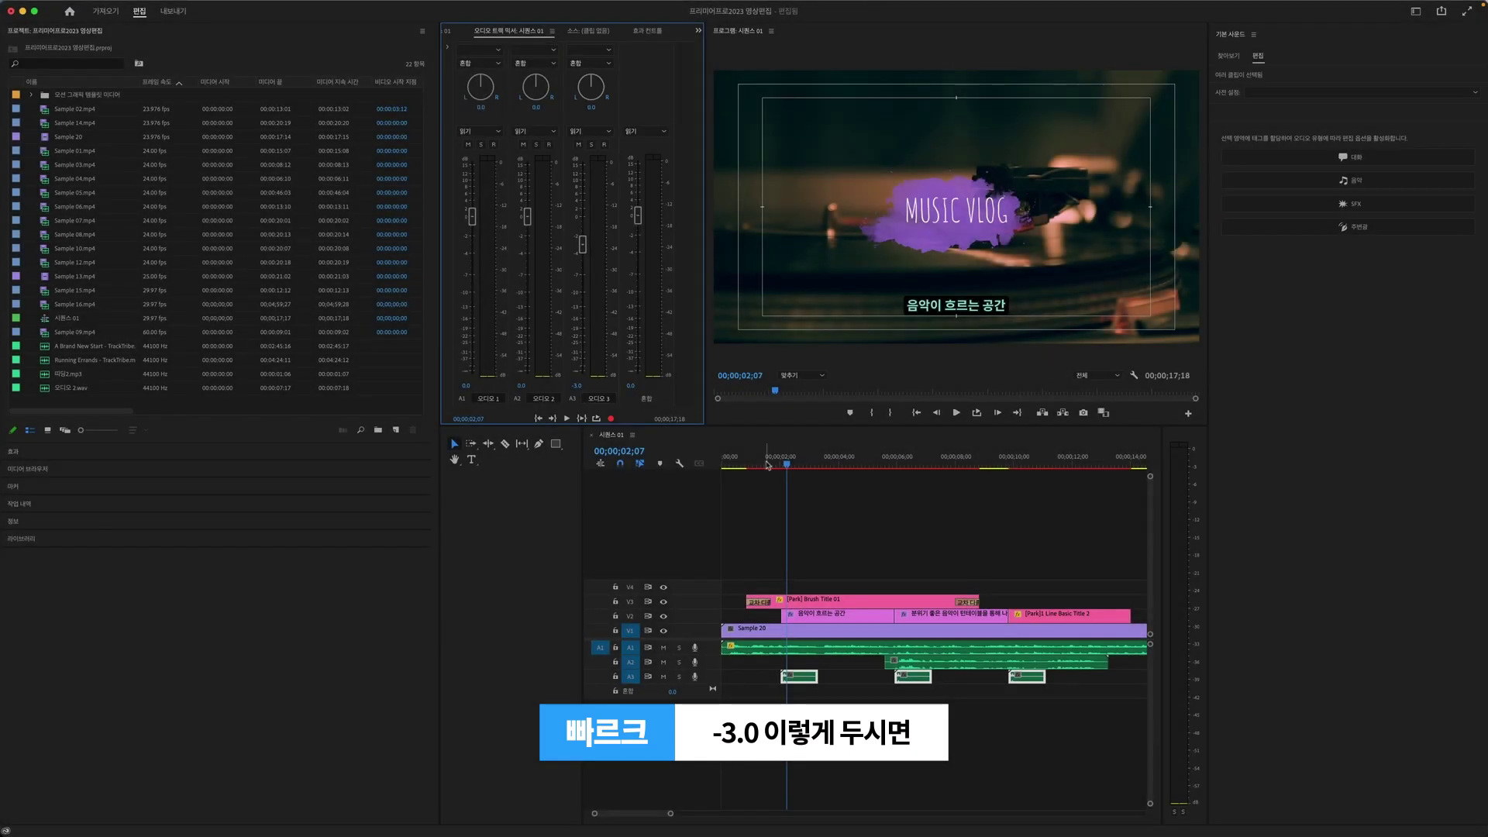
{"action": "left_click", "coordinate": [767, 461]}
{"action": "key", "text": "space"}
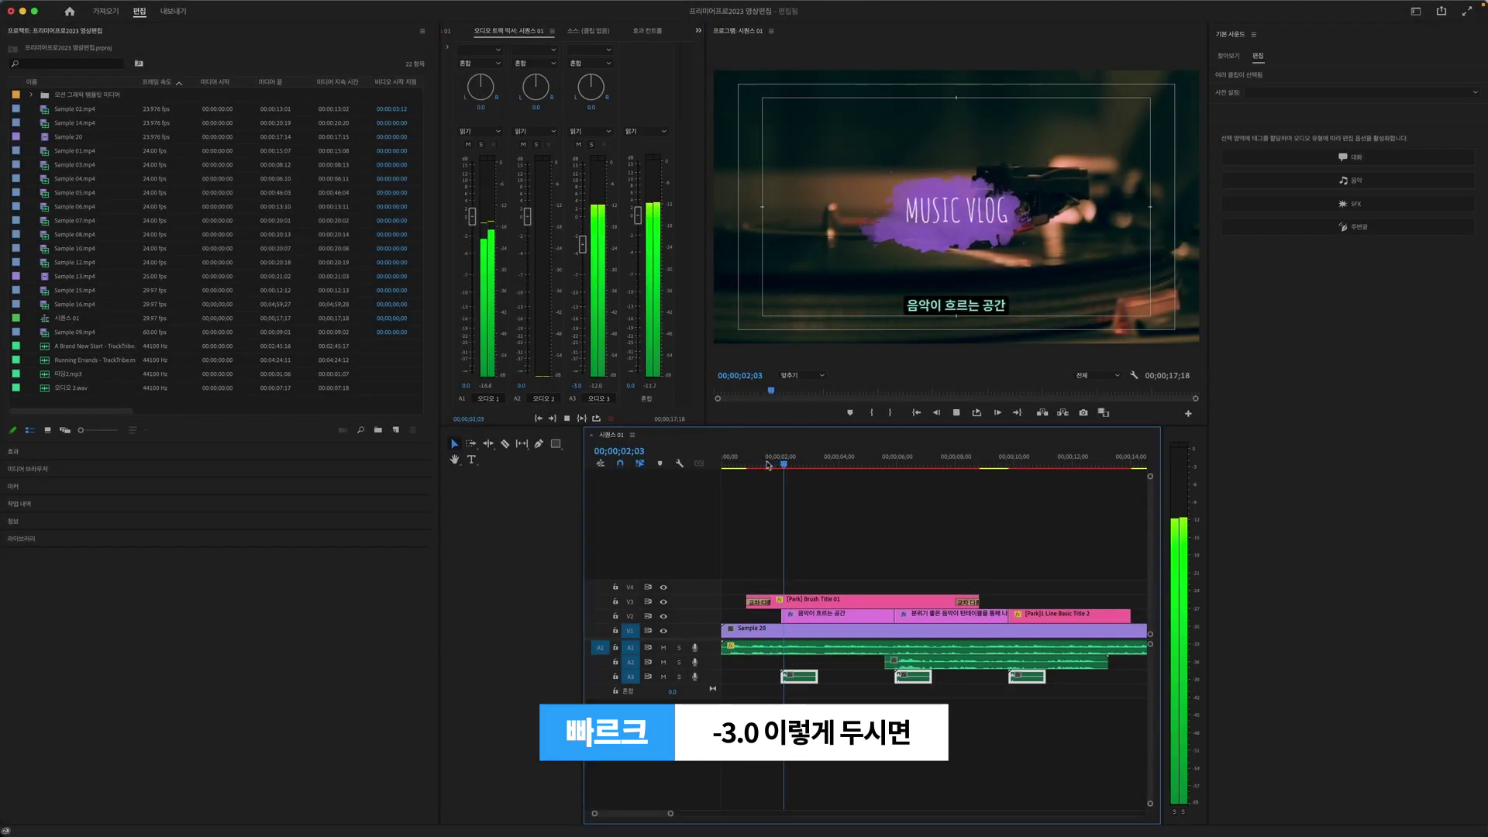
{"action": "key", "text": "space"}
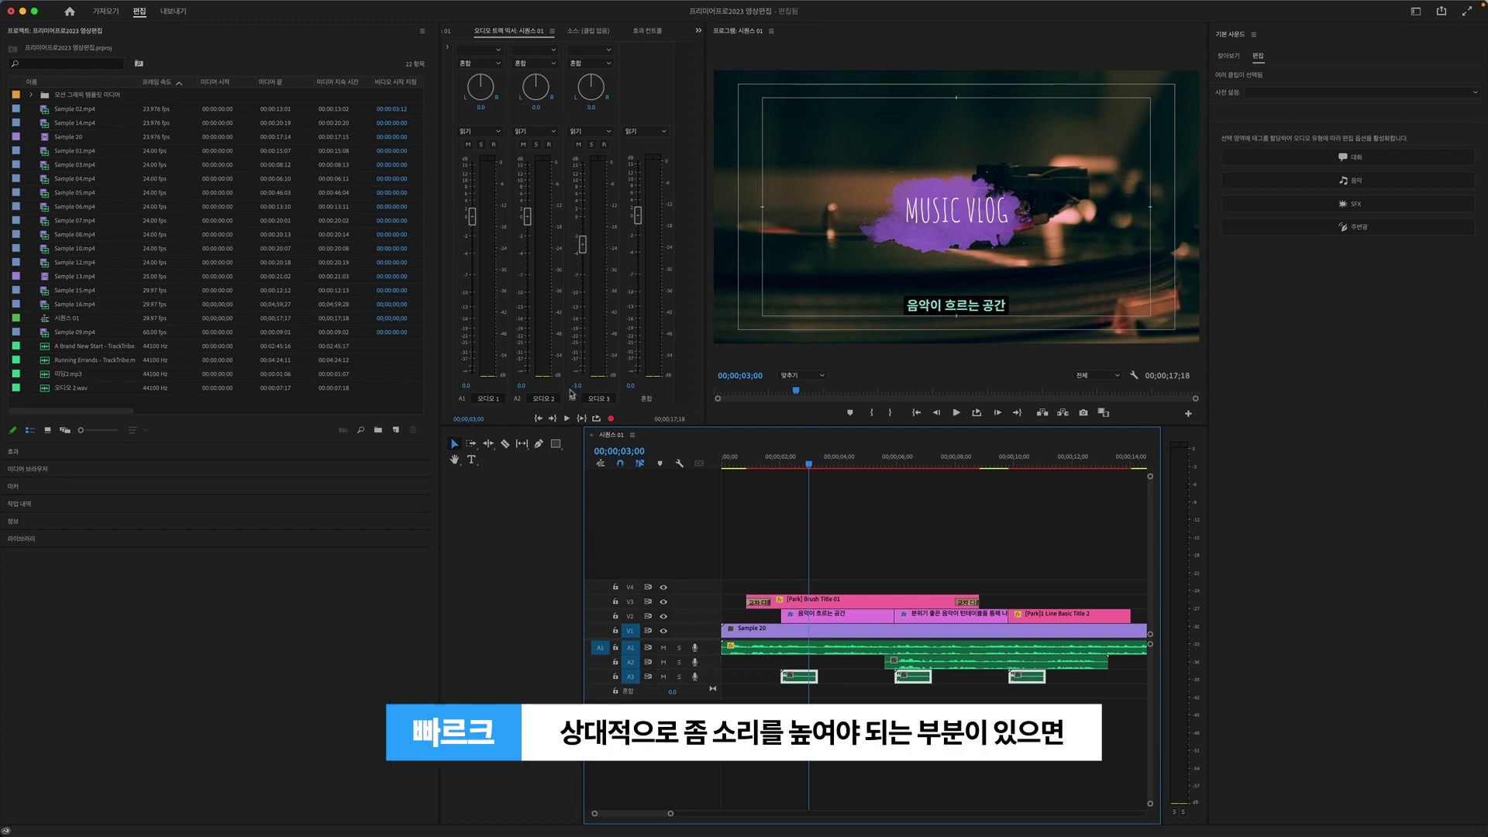
{"action": "left_click", "coordinate": [874, 459]}
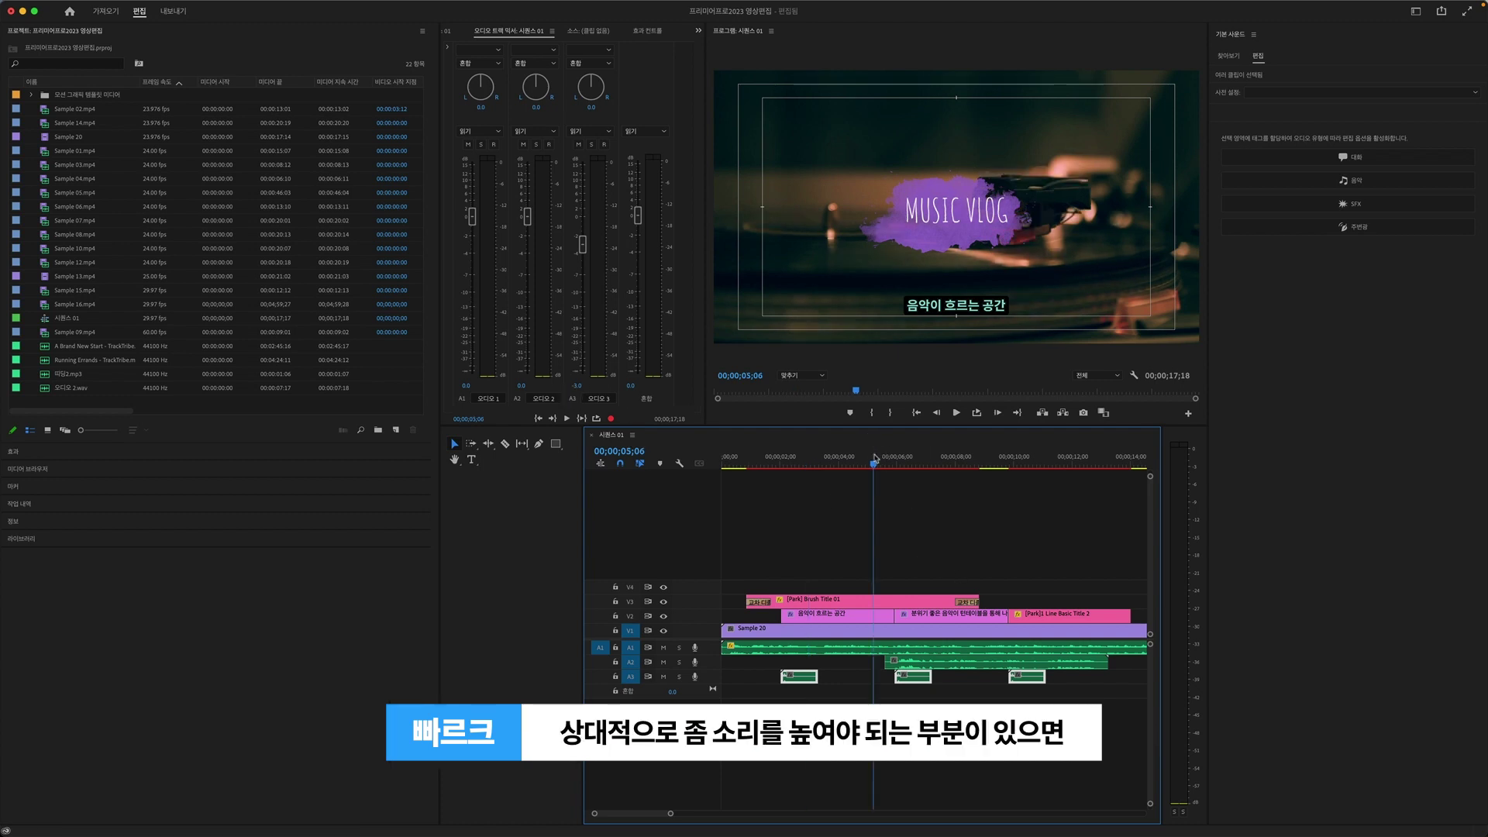
{"action": "key", "text": "space"}
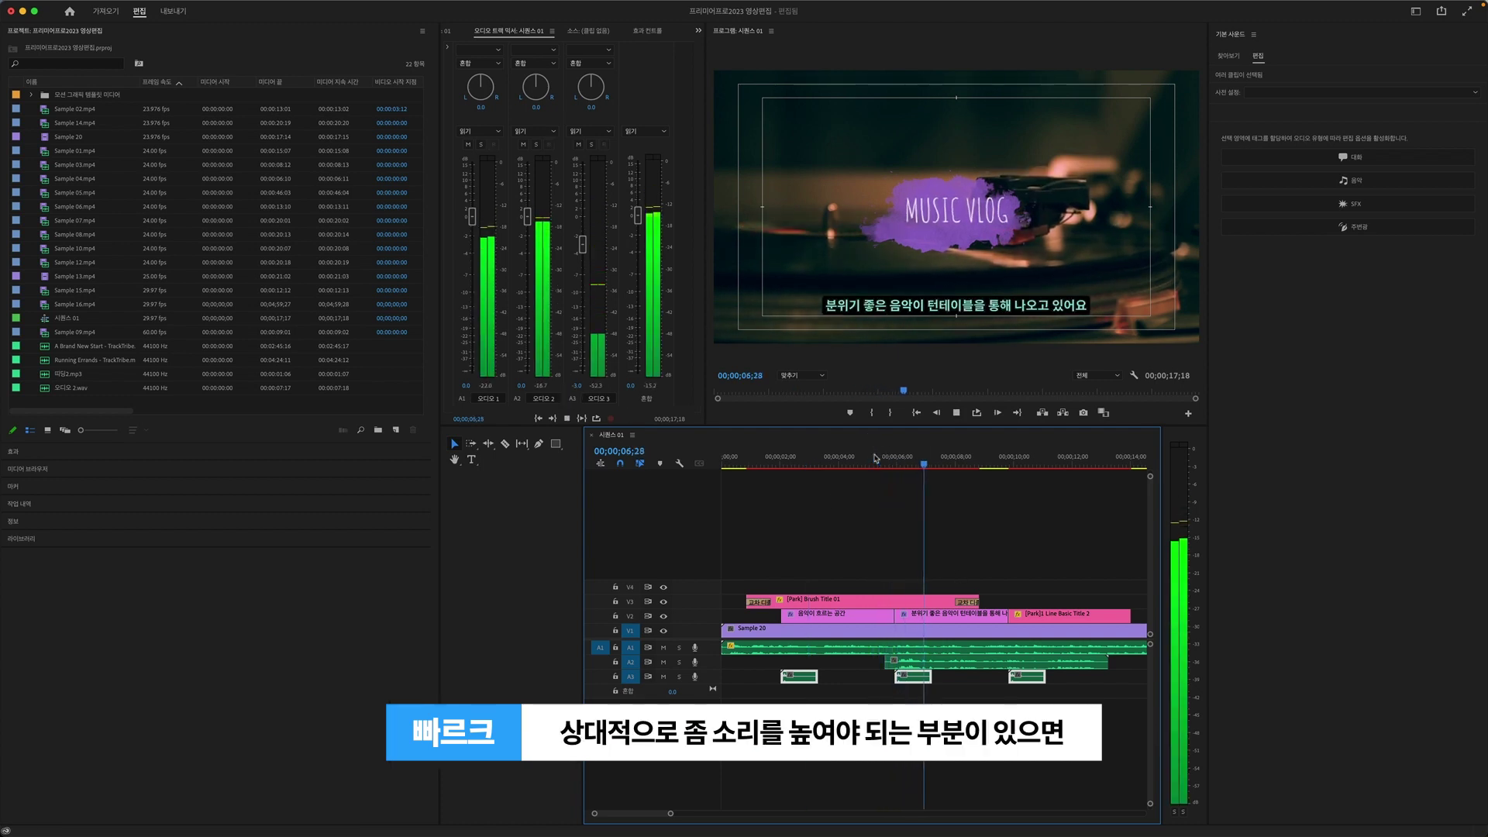
{"action": "key", "text": "space"}
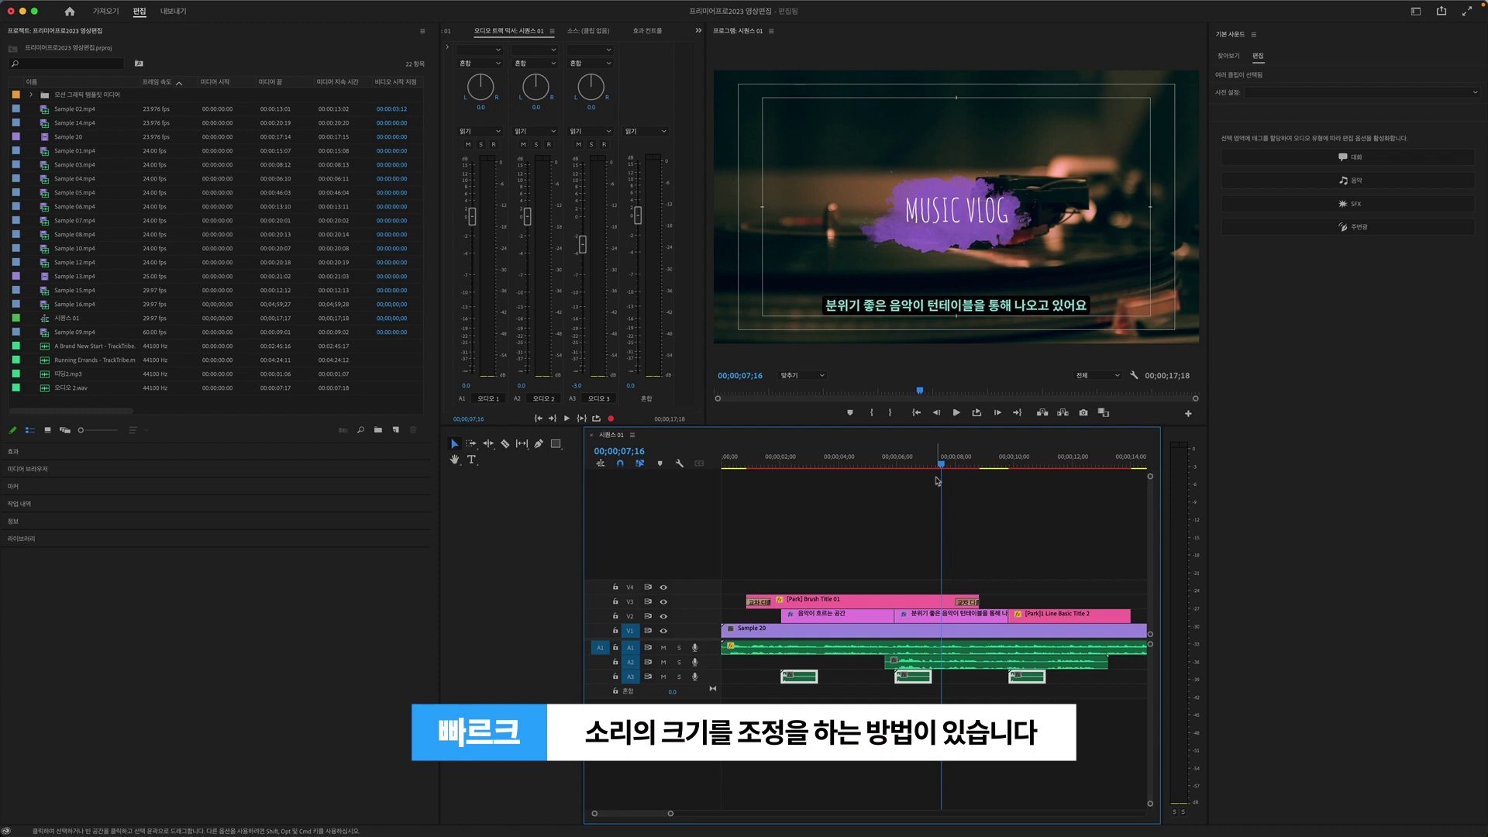
{"action": "left_click", "coordinate": [936, 480]}
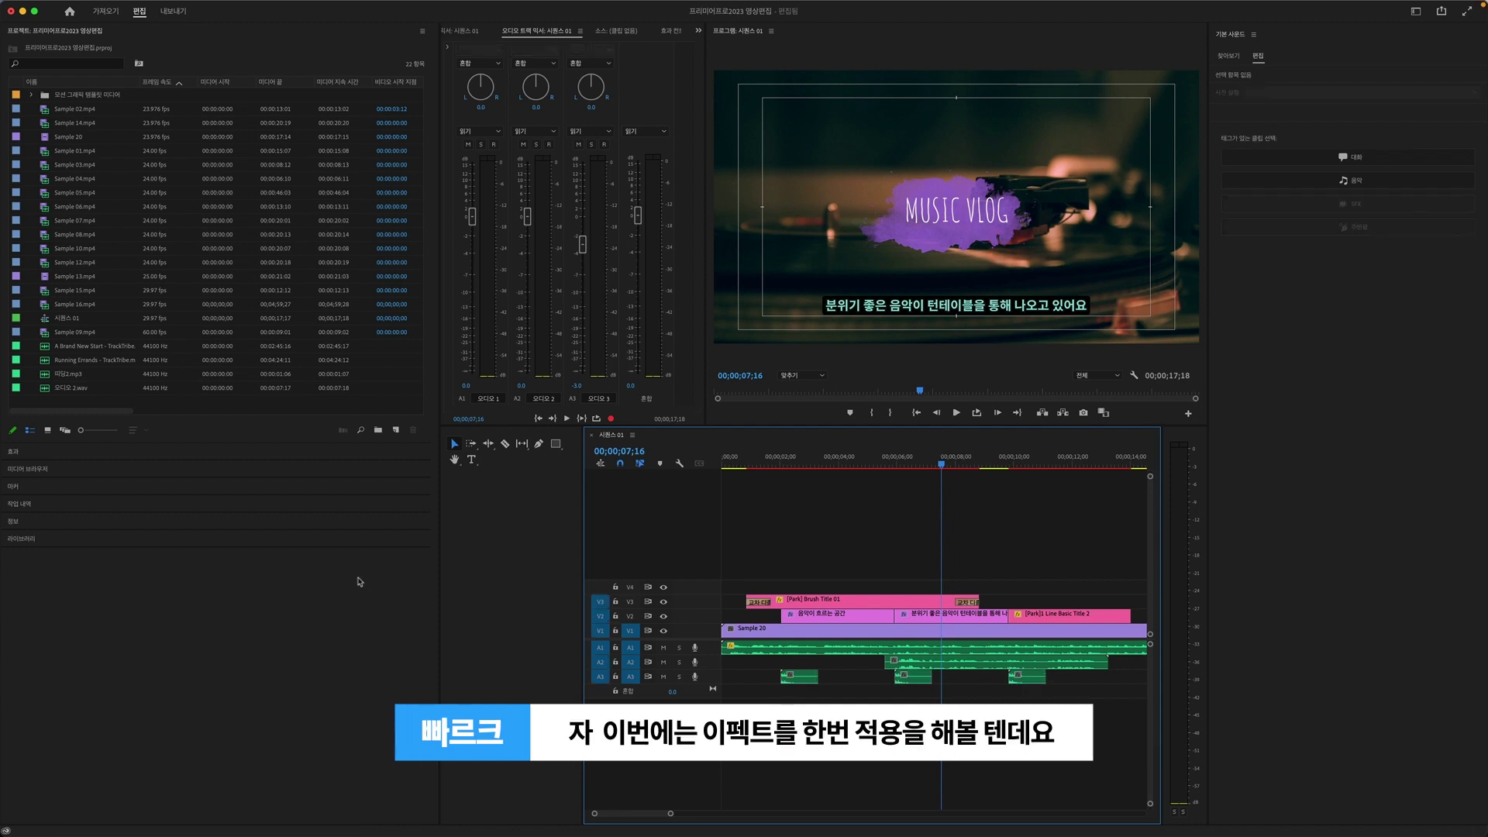
Switch to the Editing (편집) workspace
{"action": "mouse_move", "coordinate": [376, 4]}
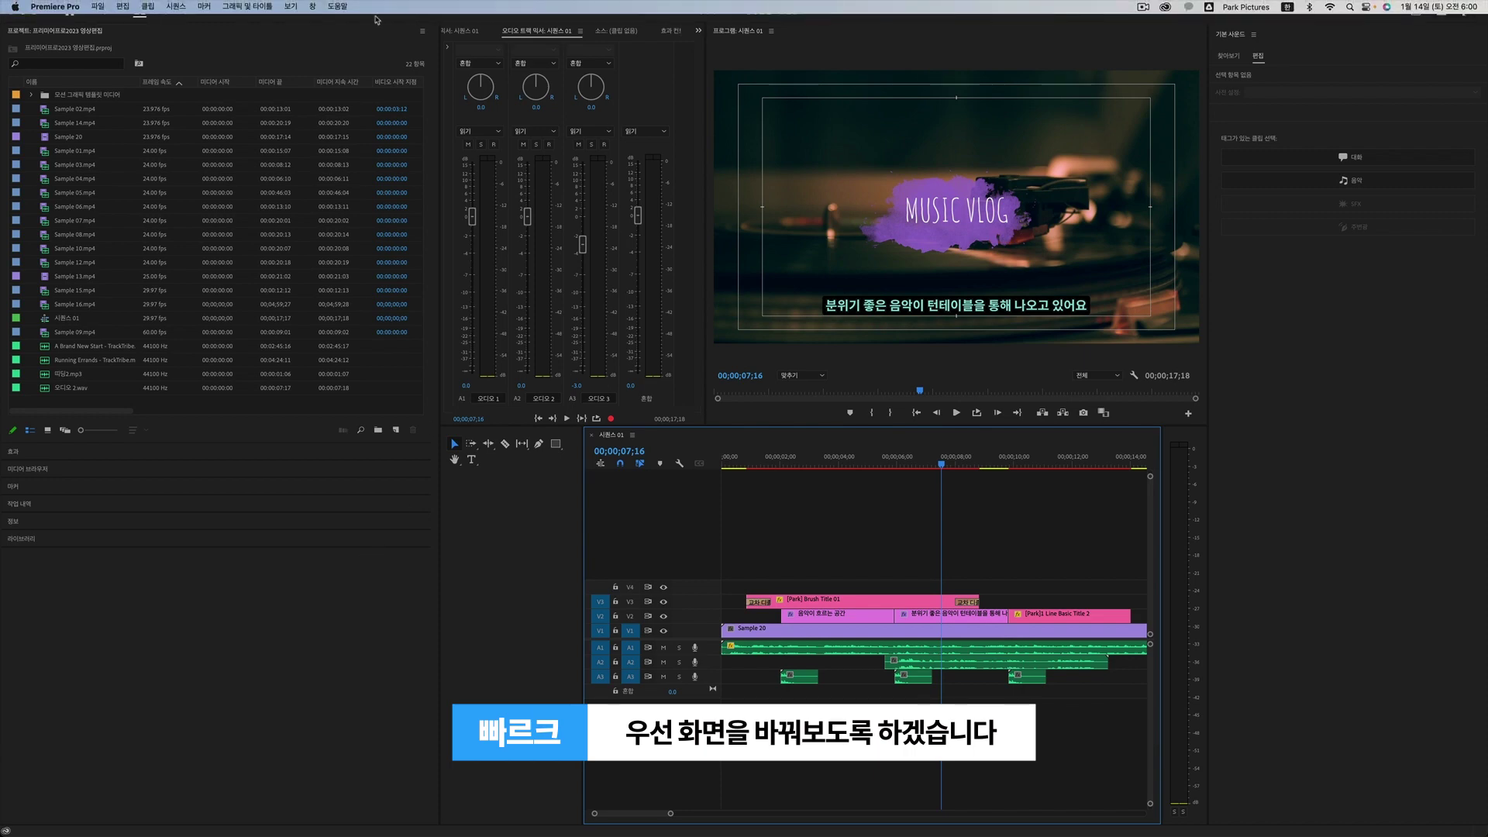
{"action": "left_click", "coordinate": [313, 8]}
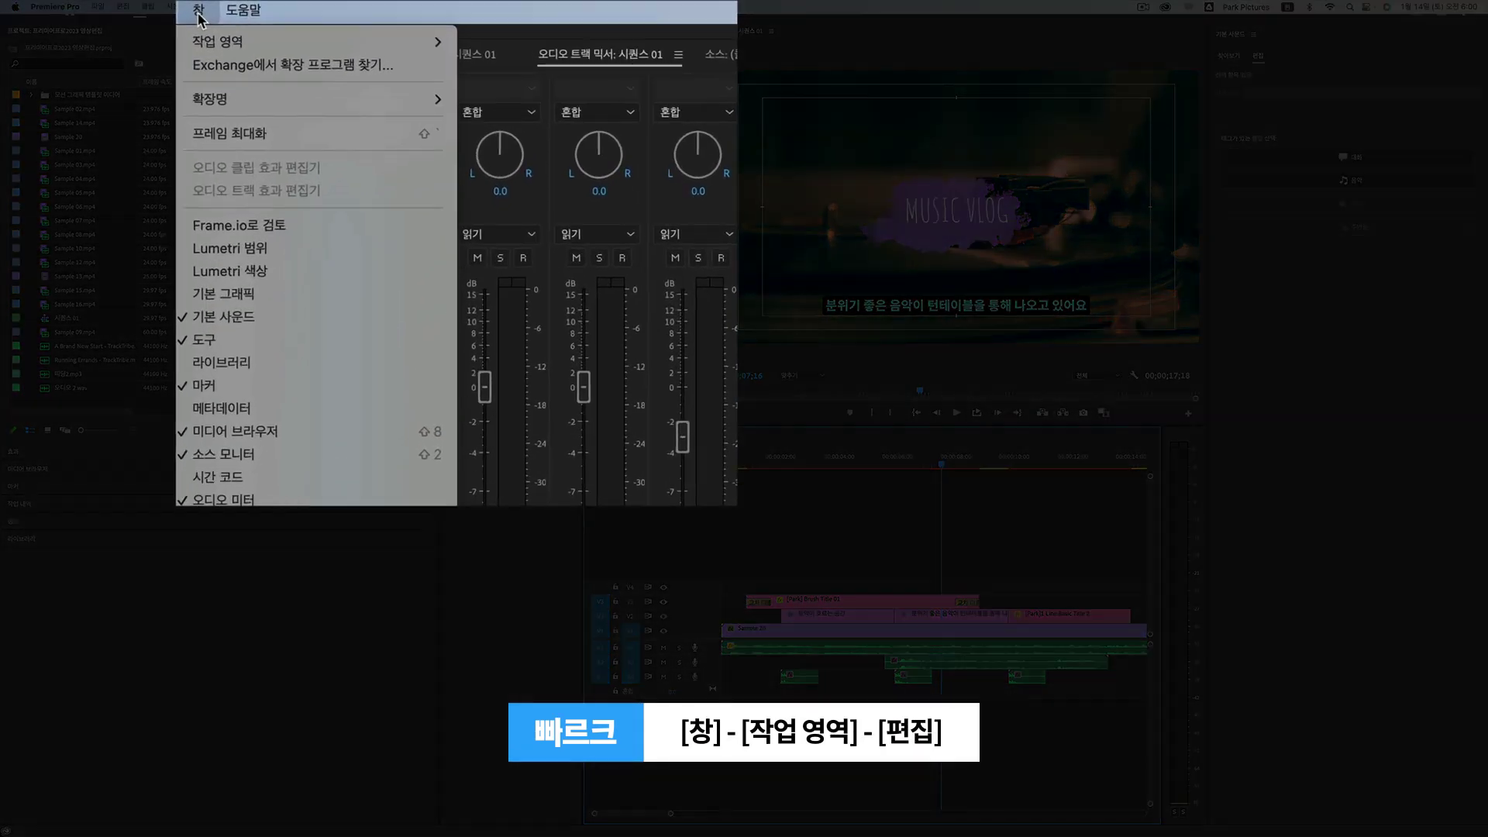
{"action": "mouse_move", "coordinate": [194, 48]}
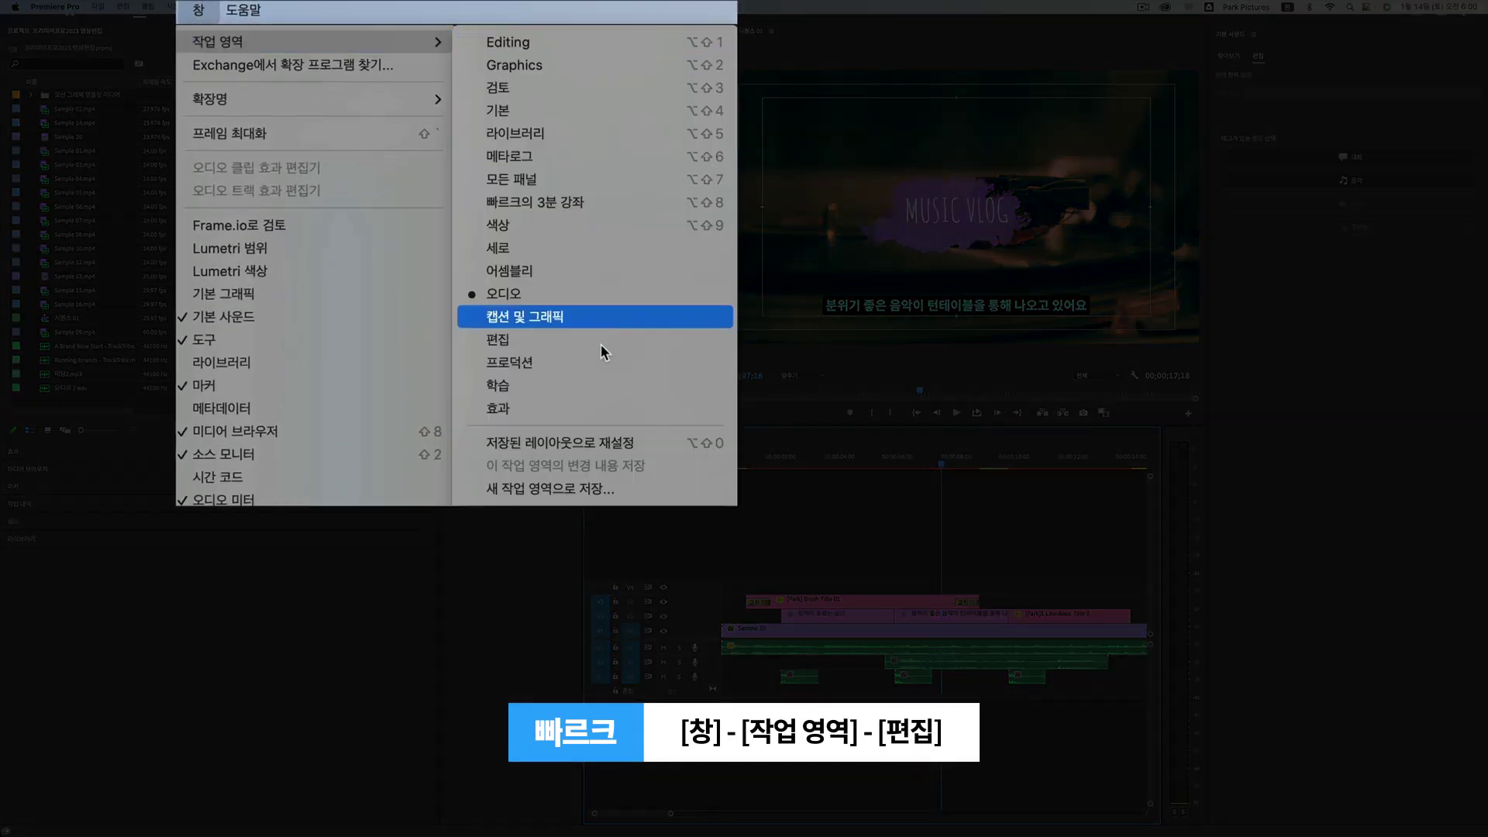
{"action": "left_click", "coordinate": [590, 339]}
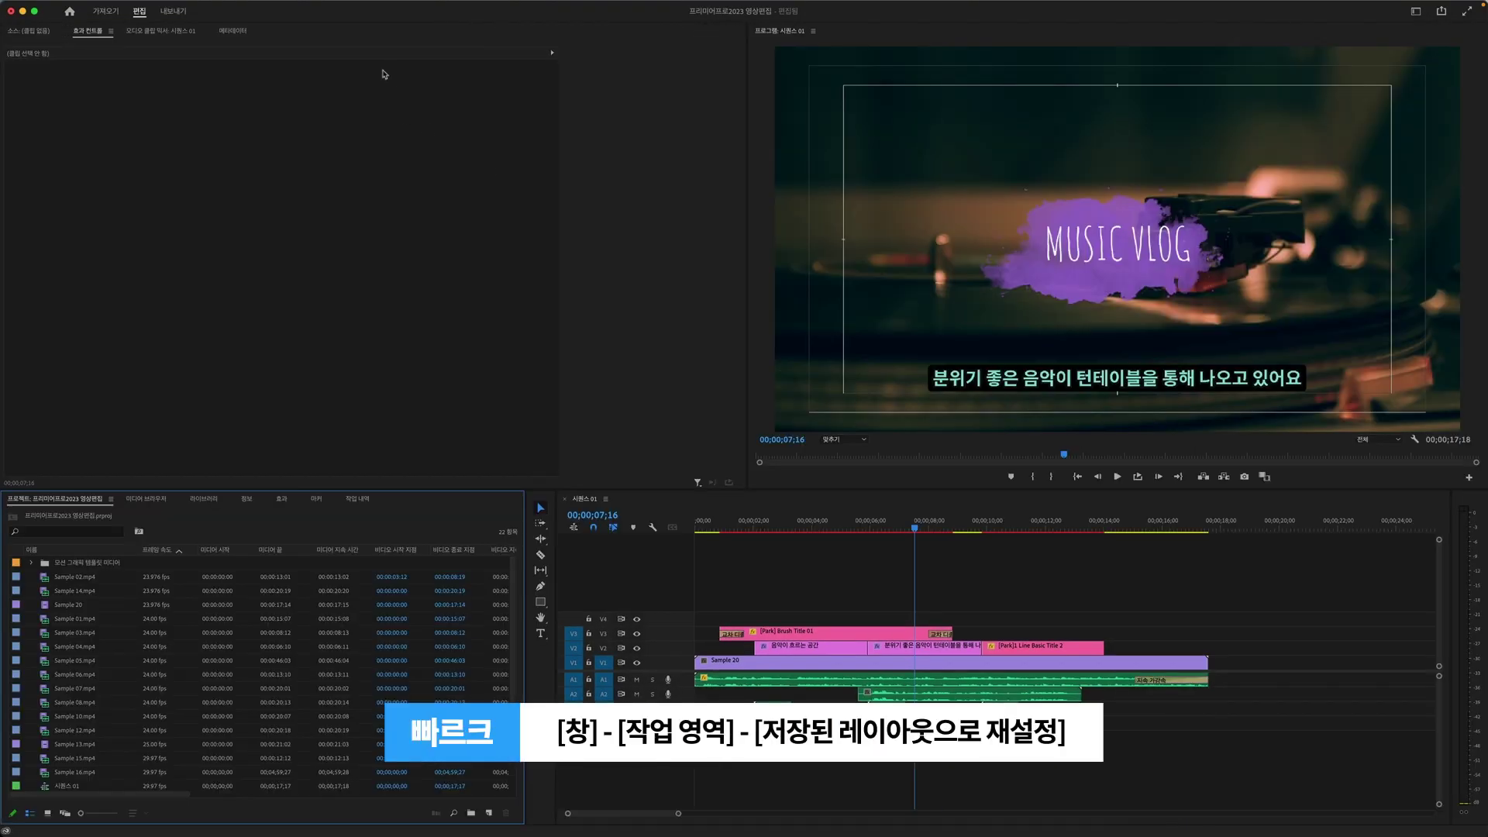
Reset the Editing workspace to its saved layout
{"action": "left_click", "coordinate": [312, 6]}
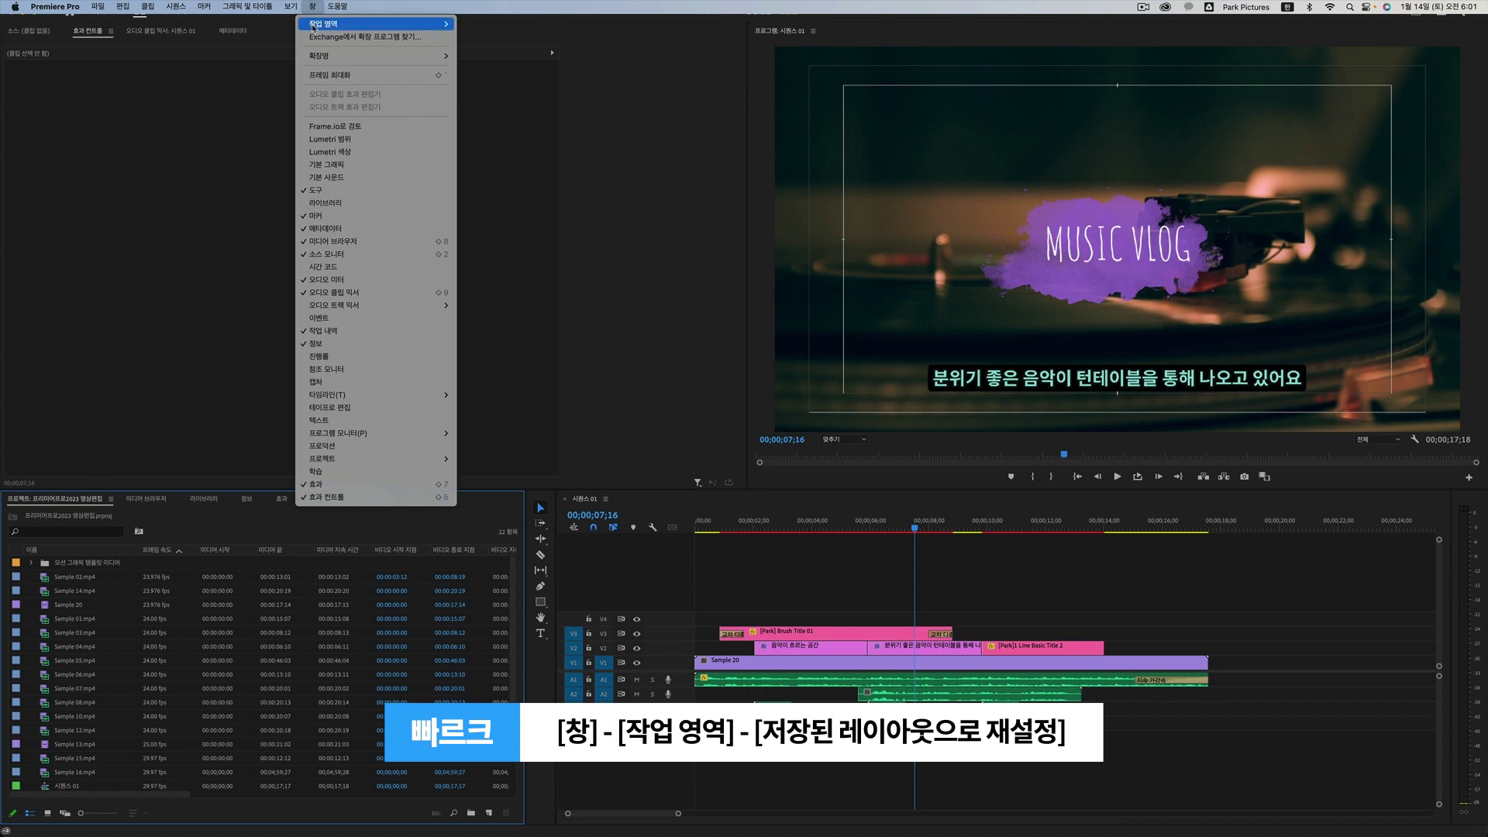
{"action": "mouse_move", "coordinate": [334, 24]}
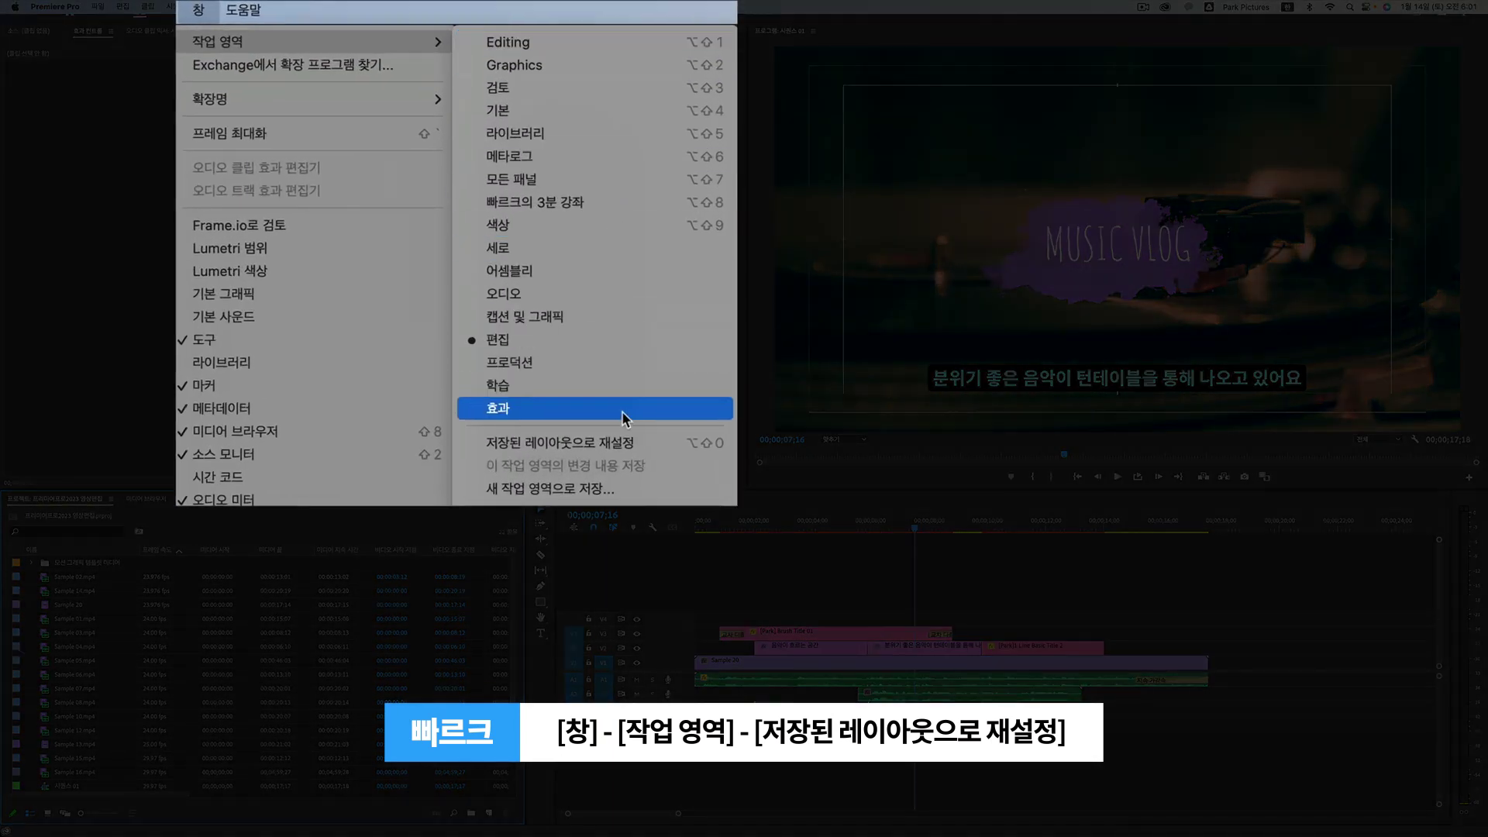
{"action": "left_click", "coordinate": [630, 445]}
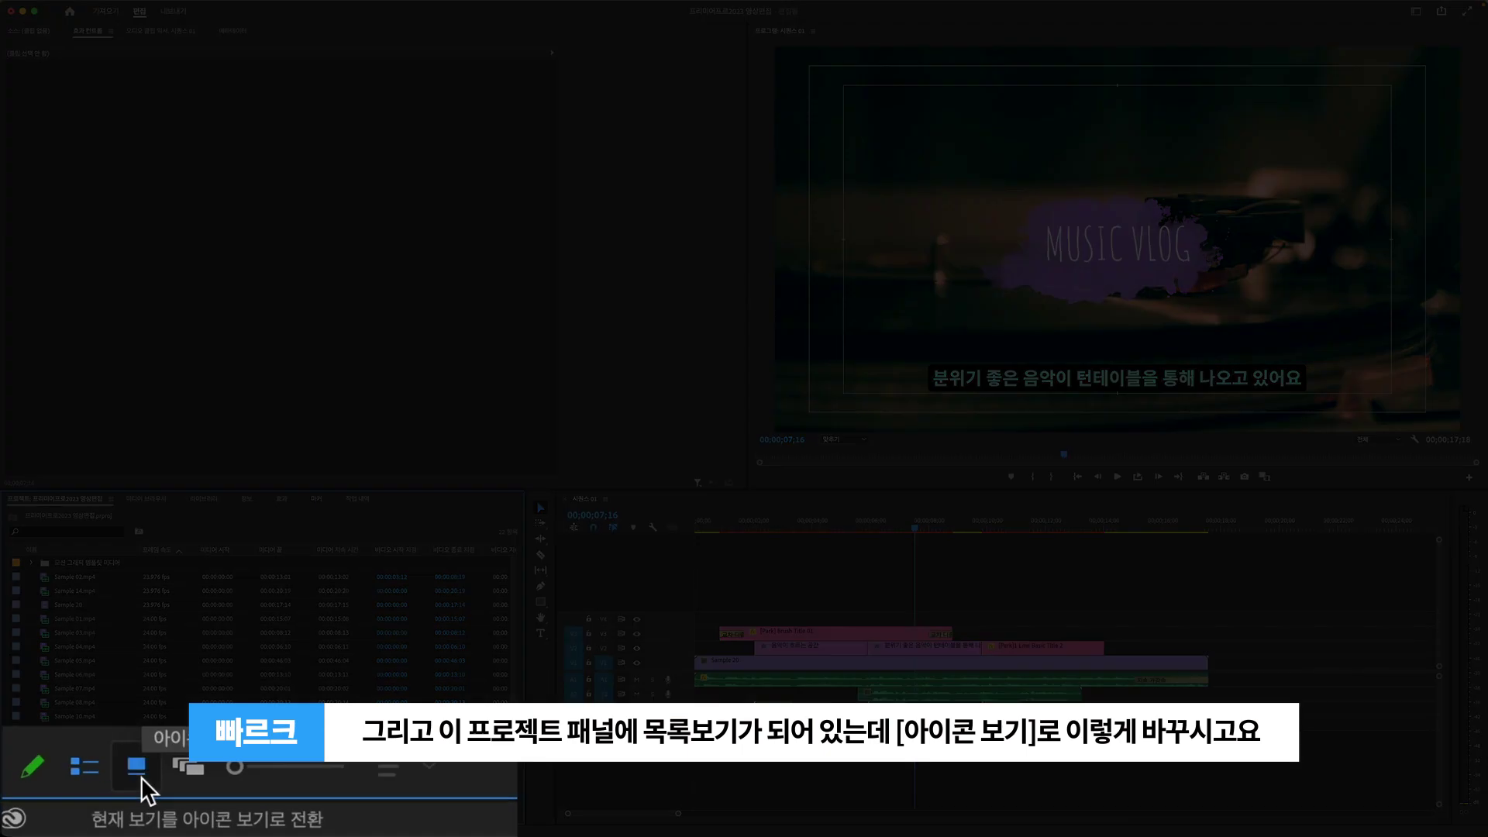
Switch the Project panel to Icon View and create a 29.97 fps sequence named 시퀀스 02
{"action": "left_click", "coordinate": [142, 776]}
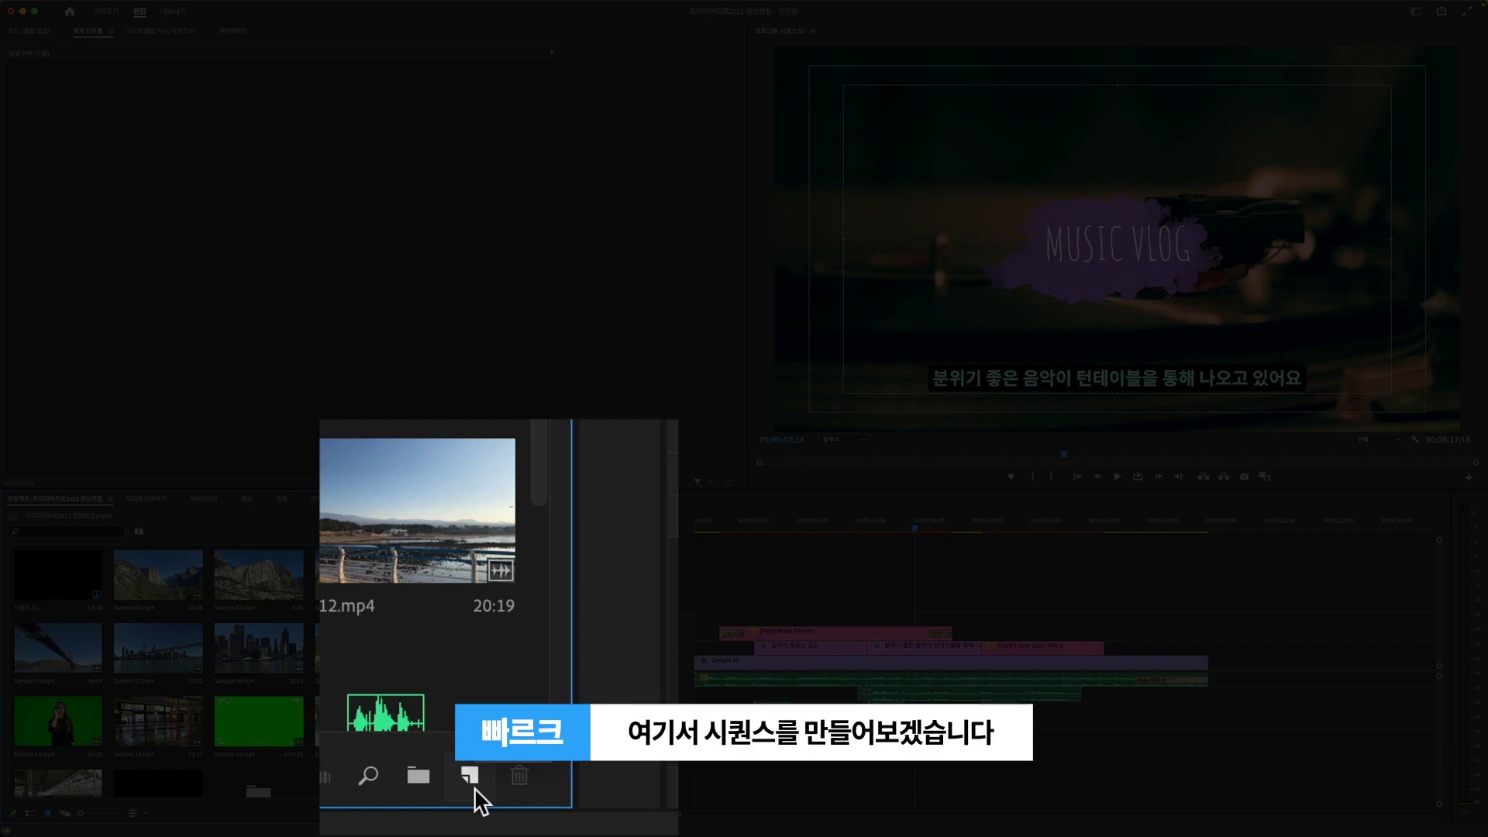
{"action": "left_click", "coordinate": [489, 813]}
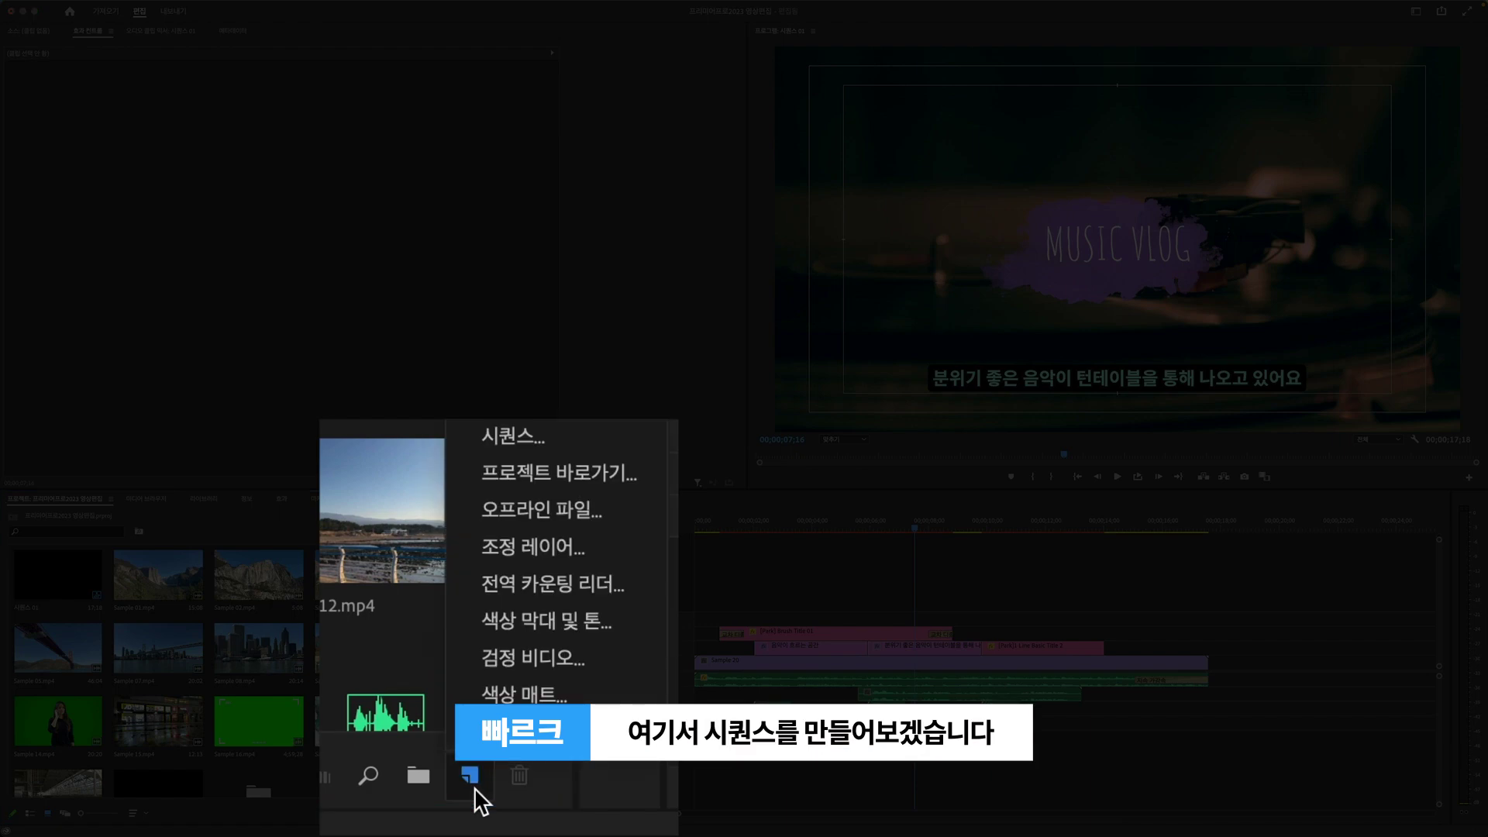
{"action": "left_click", "coordinate": [584, 438]}
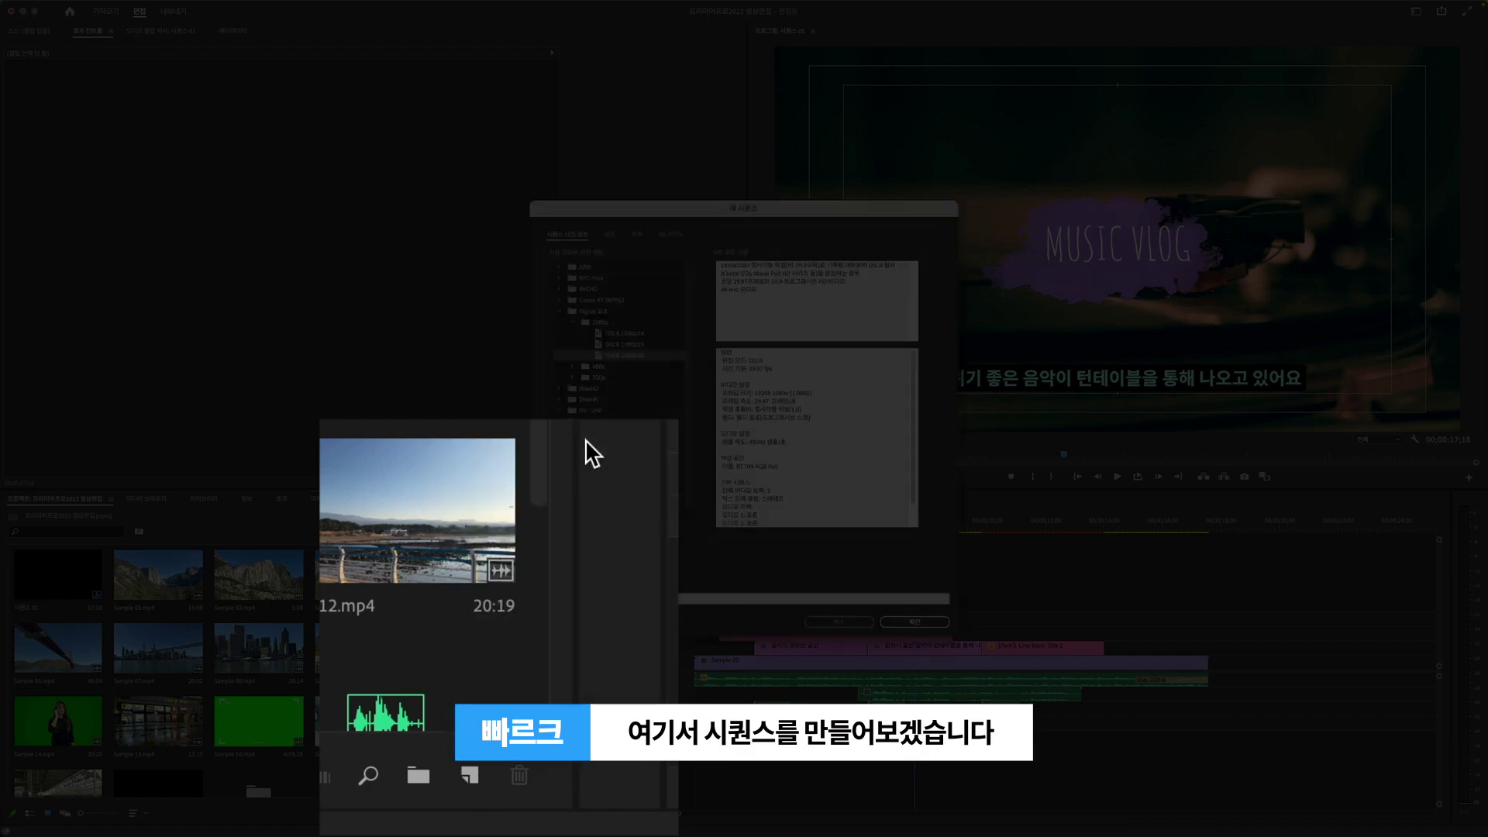
{"action": "left_click", "coordinate": [617, 232]}
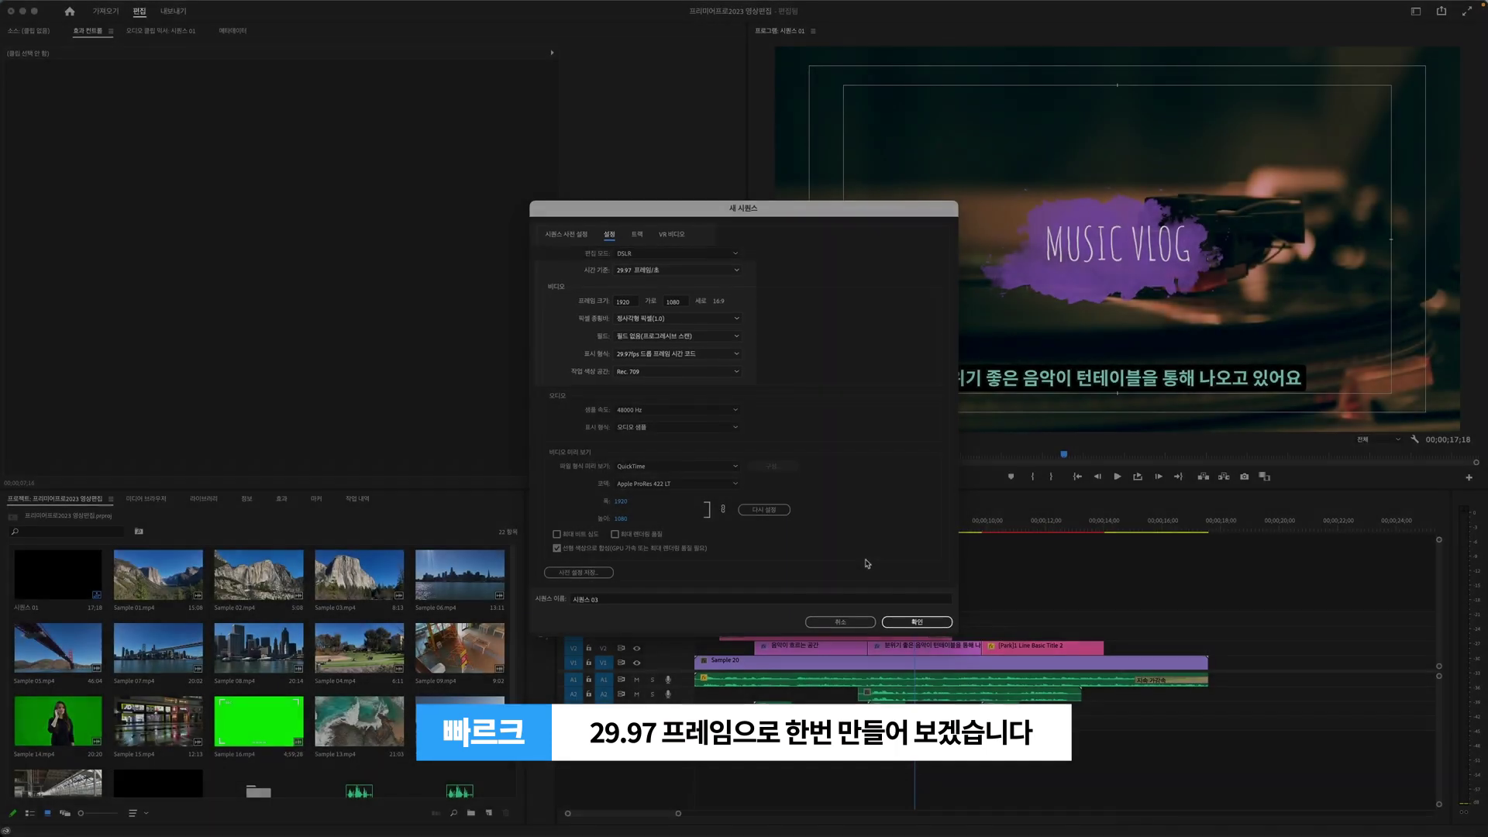
{"action": "left_click", "coordinate": [738, 598]}
{"action": "type", "text": "2"}
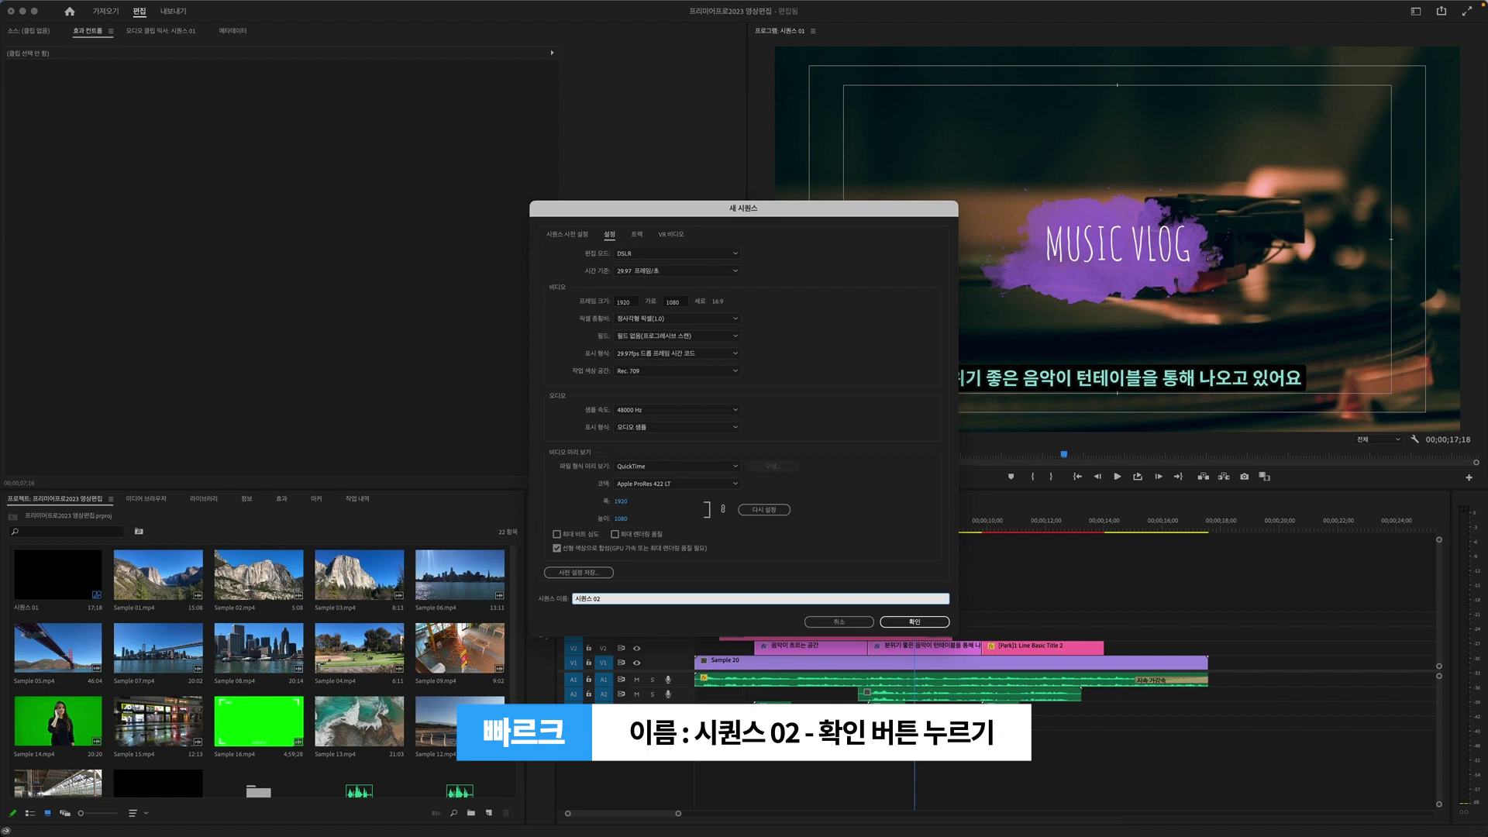
{"action": "left_click", "coordinate": [917, 622]}
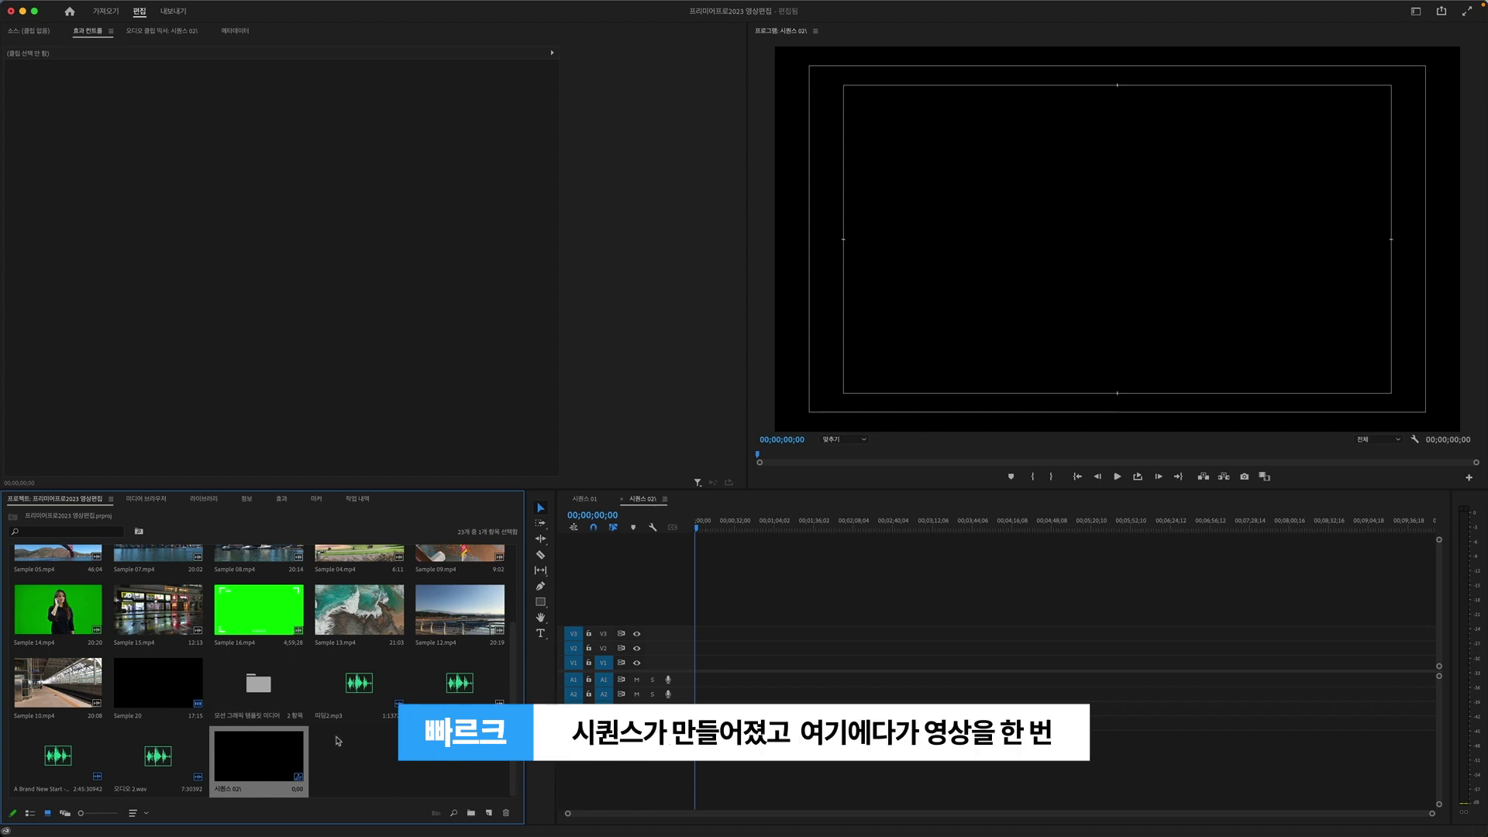
Place Sample 14.mp4 at the start of V1 in 시퀀스 02, keeping the existing sequence settings
{"action": "left_click_drag", "start_coordinate": [102, 630], "coordinate": [668, 640]}
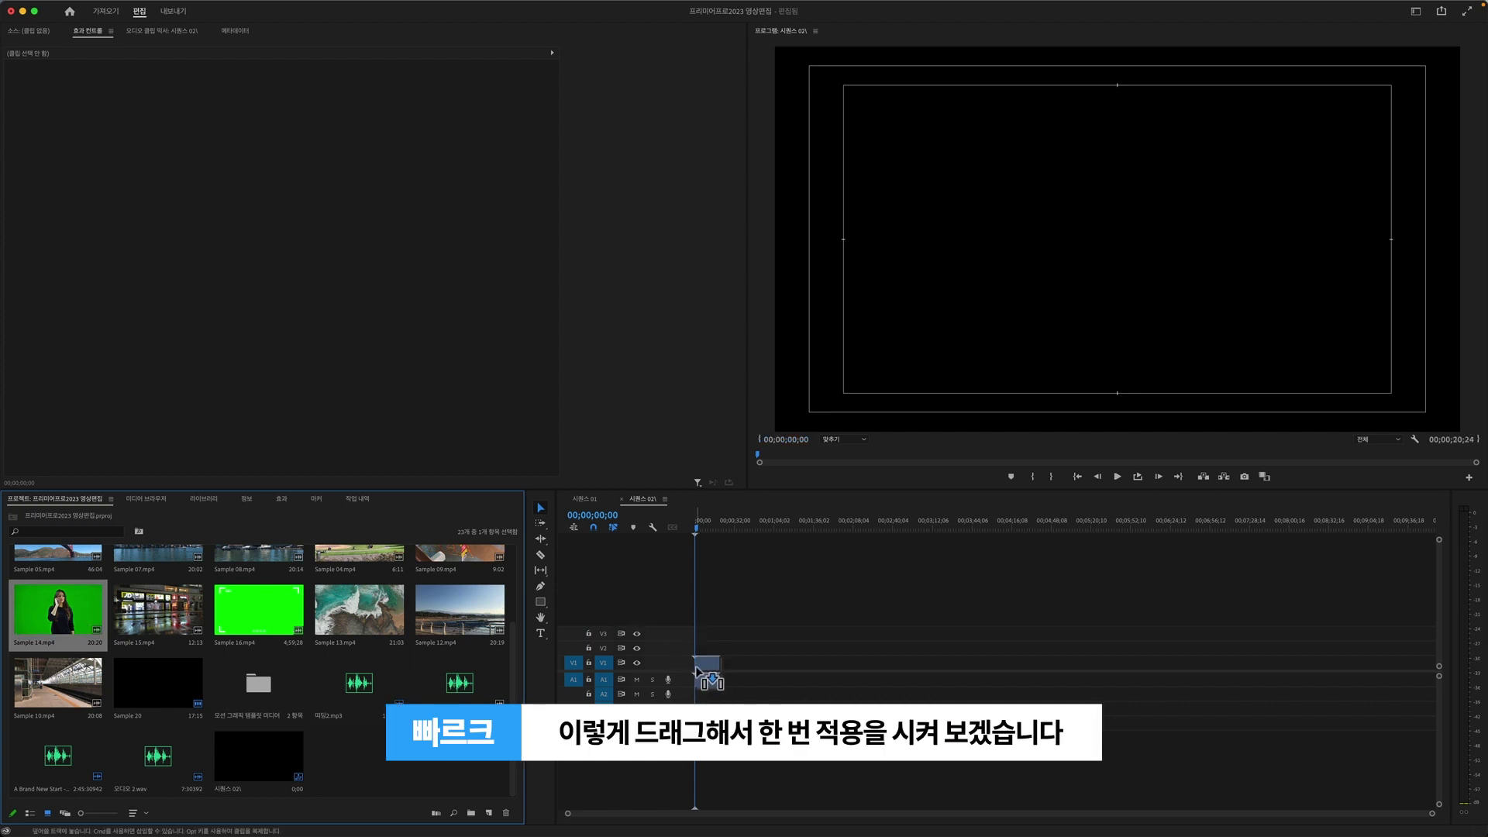
{"action": "left_click_drag", "start_coordinate": [668, 640], "coordinate": [697, 671]}
{"action": "left_click", "coordinate": [857, 448]}
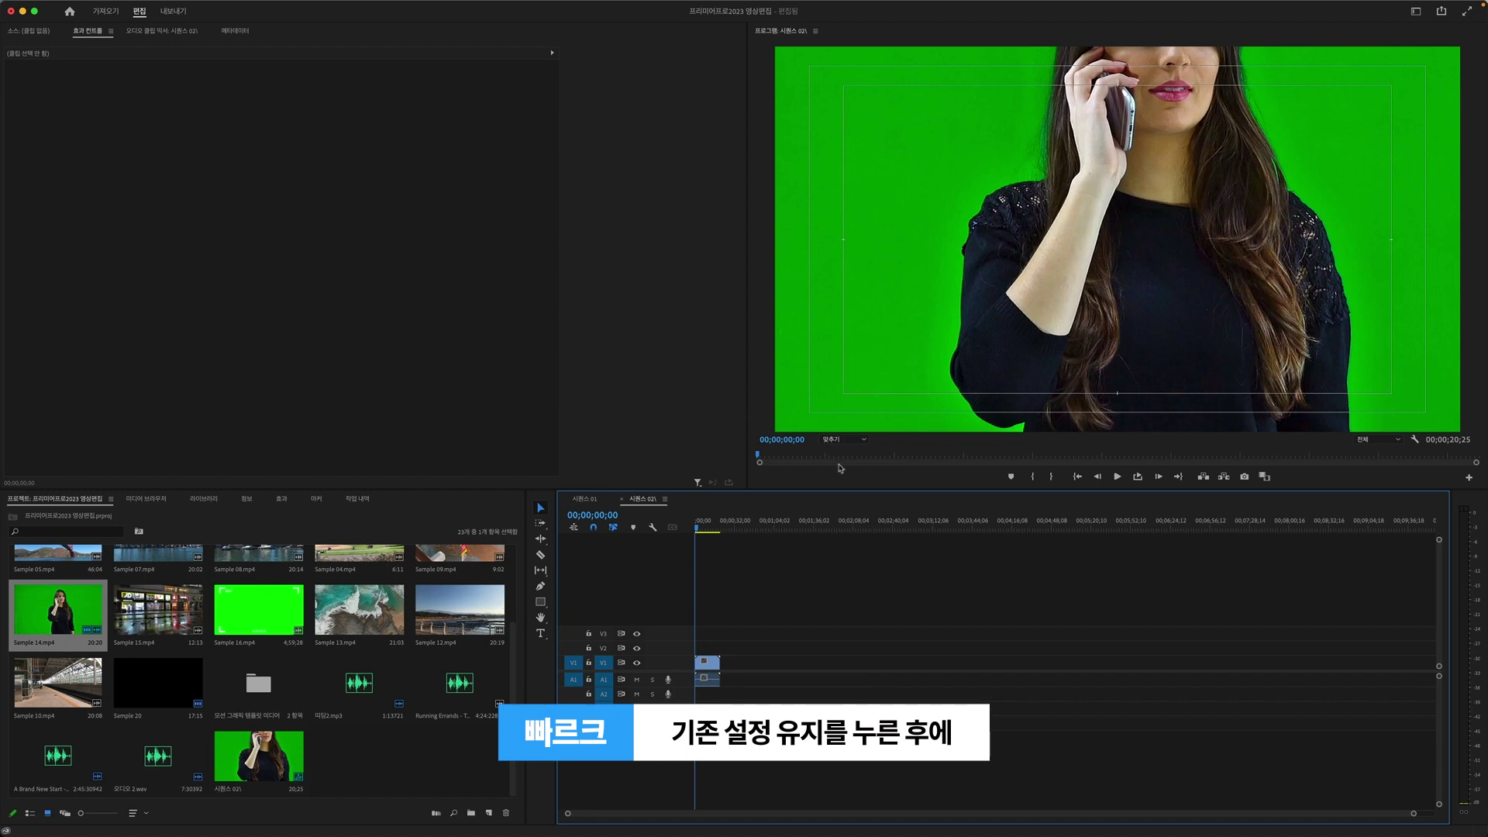
Set the clip to frame size and fit the whole sequence in the timeline
{"action": "left_click", "coordinate": [711, 666]}
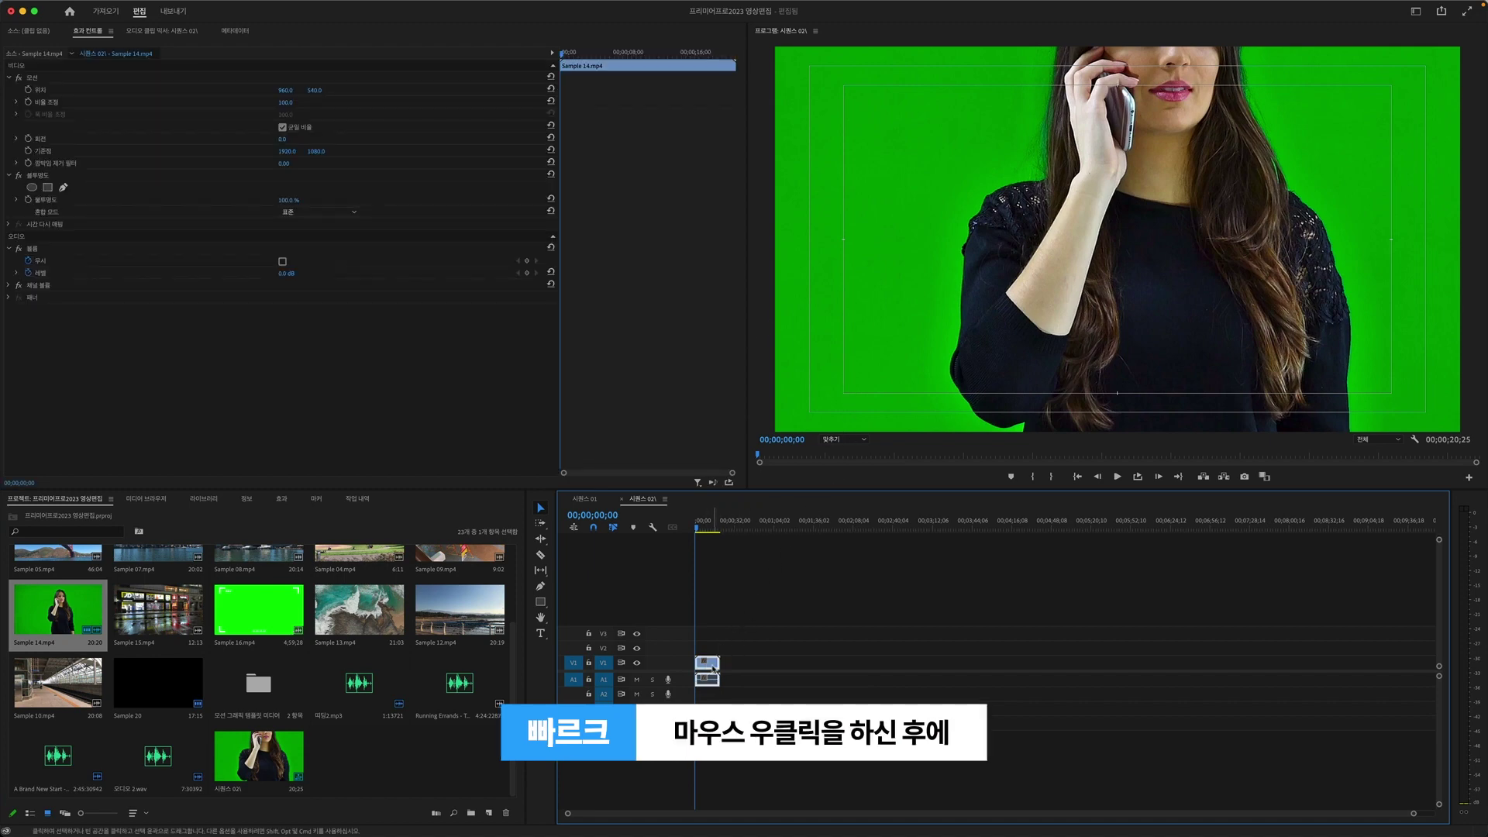
{"action": "right_click", "coordinate": [713, 666]}
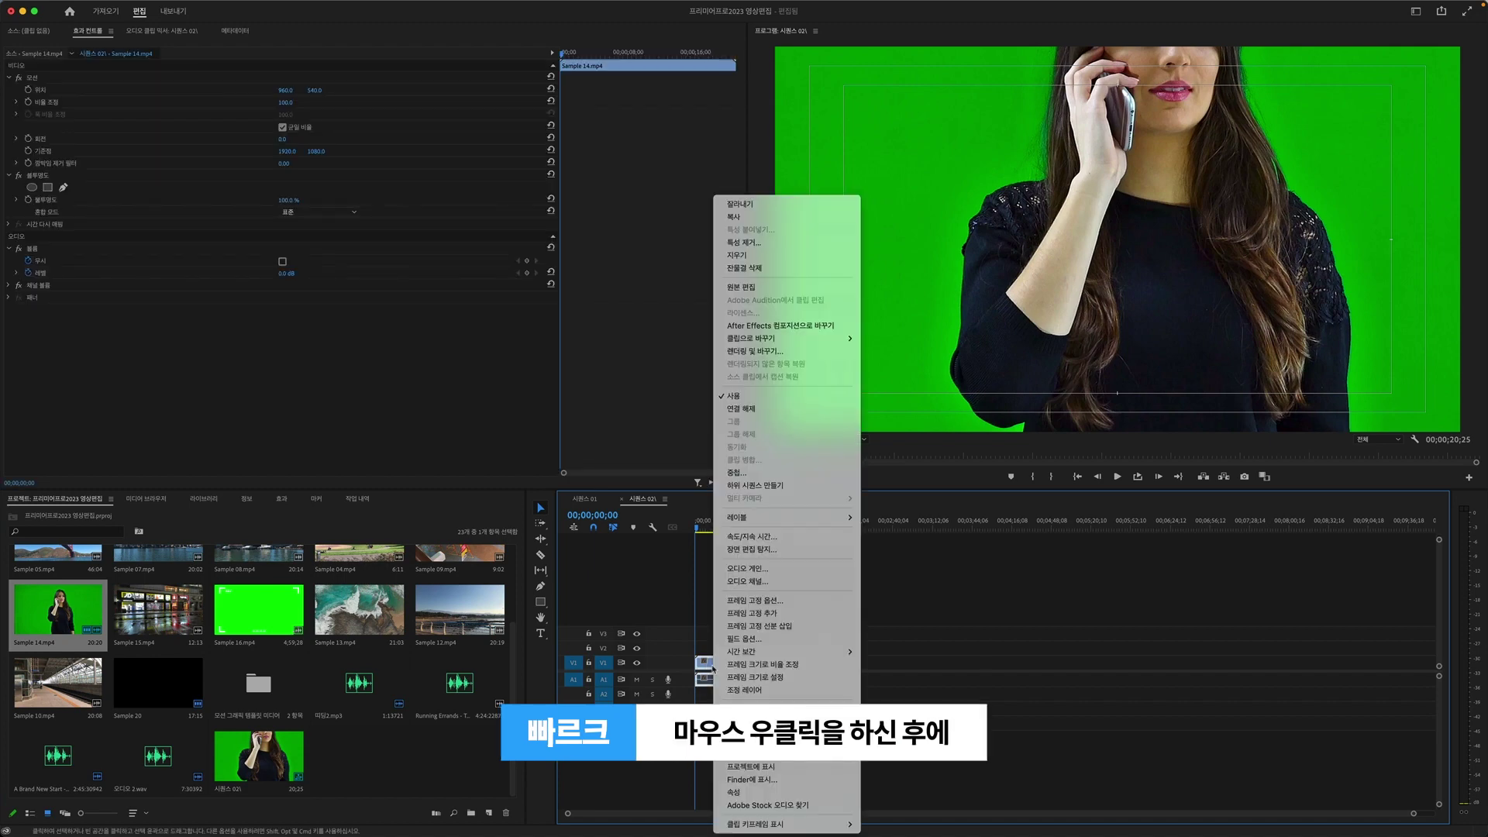
{"action": "left_click", "coordinate": [795, 666]}
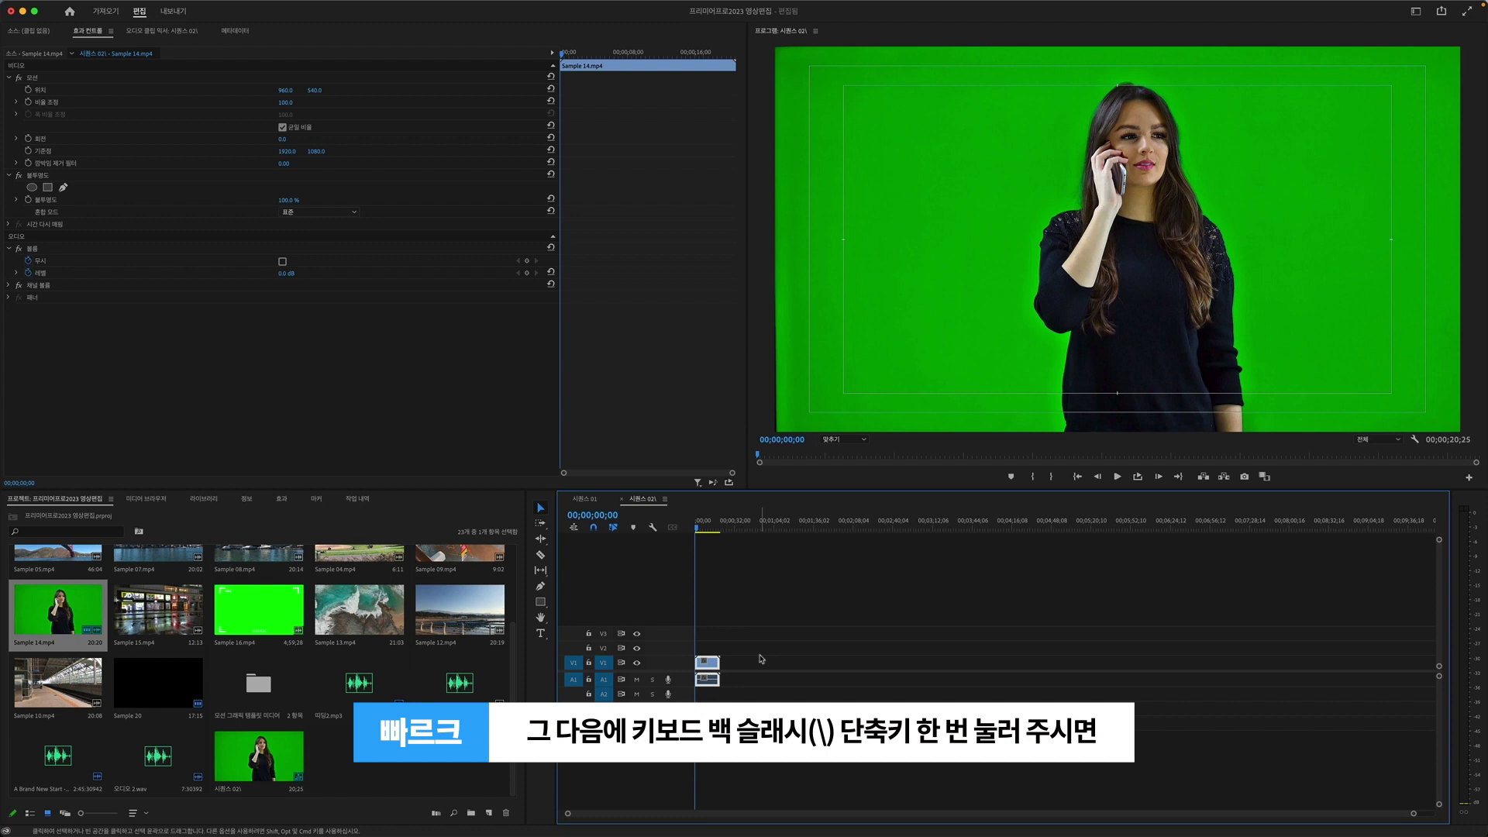
{"action": "key", "text": "backslash"}
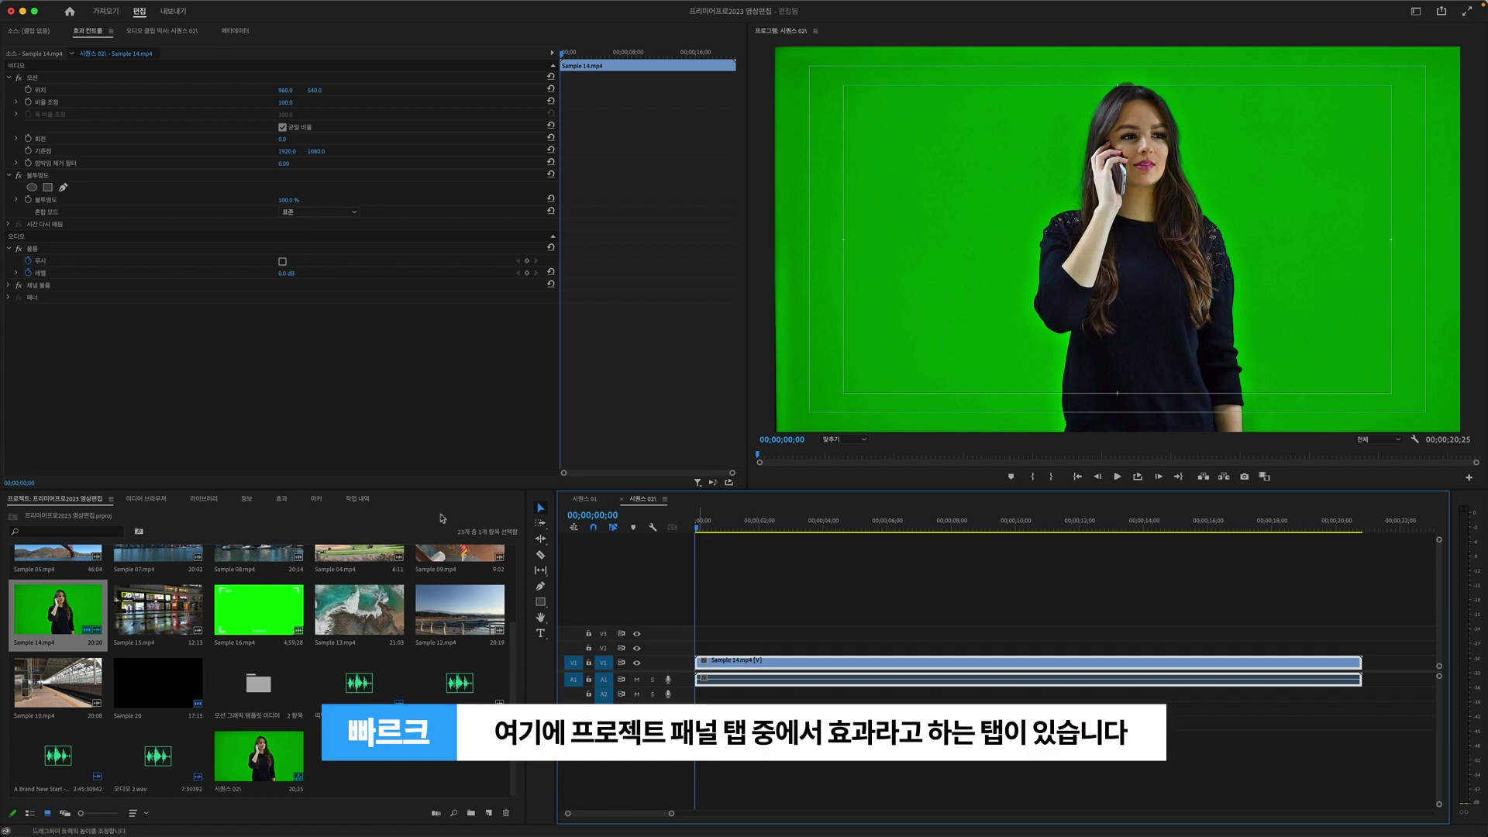
{"action": "left_click", "coordinate": [285, 504]}
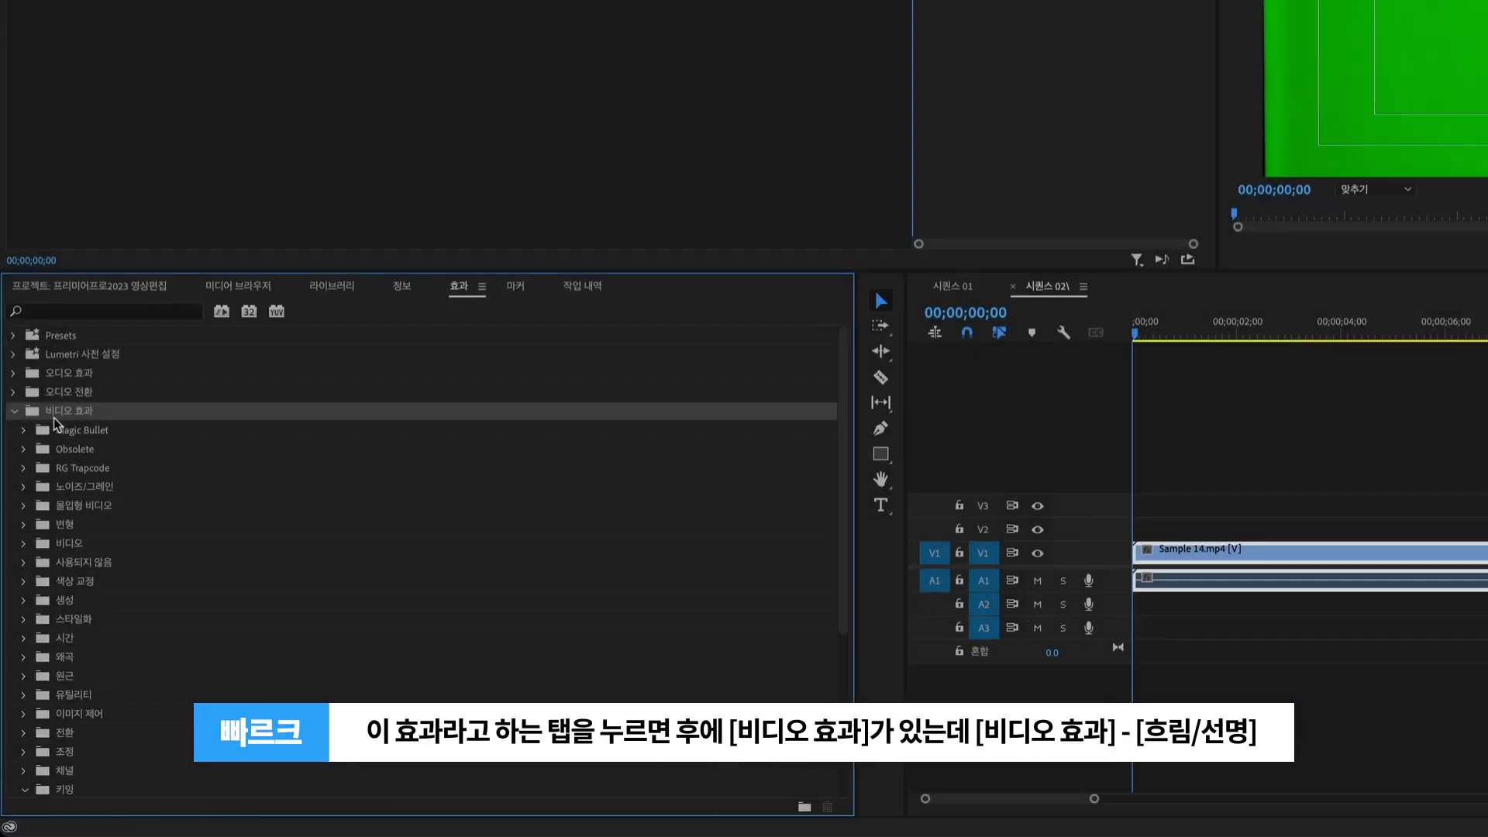
Drag Gaussian Blur (가우시안 흐림) from Blur & Sharpen onto the Sample 14.mp4 clip on V1
{"action": "scroll", "coordinate": [107, 527], "scroll_direction": "down", "scroll_amount": 4}
{"action": "scroll", "coordinate": [107, 527], "scroll_direction": "down", "scroll_amount": 1}
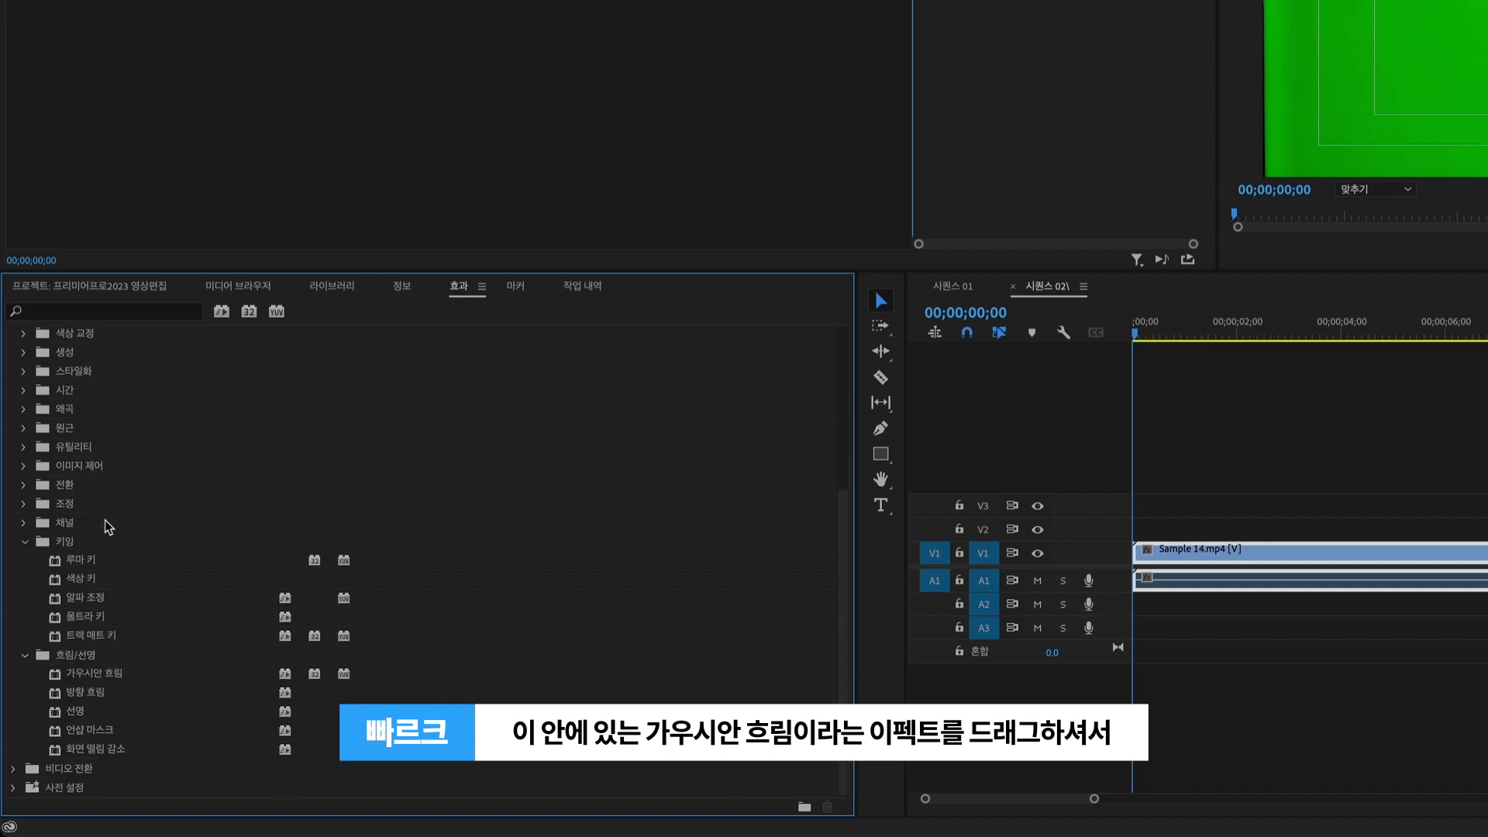
{"action": "left_click", "coordinate": [138, 671]}
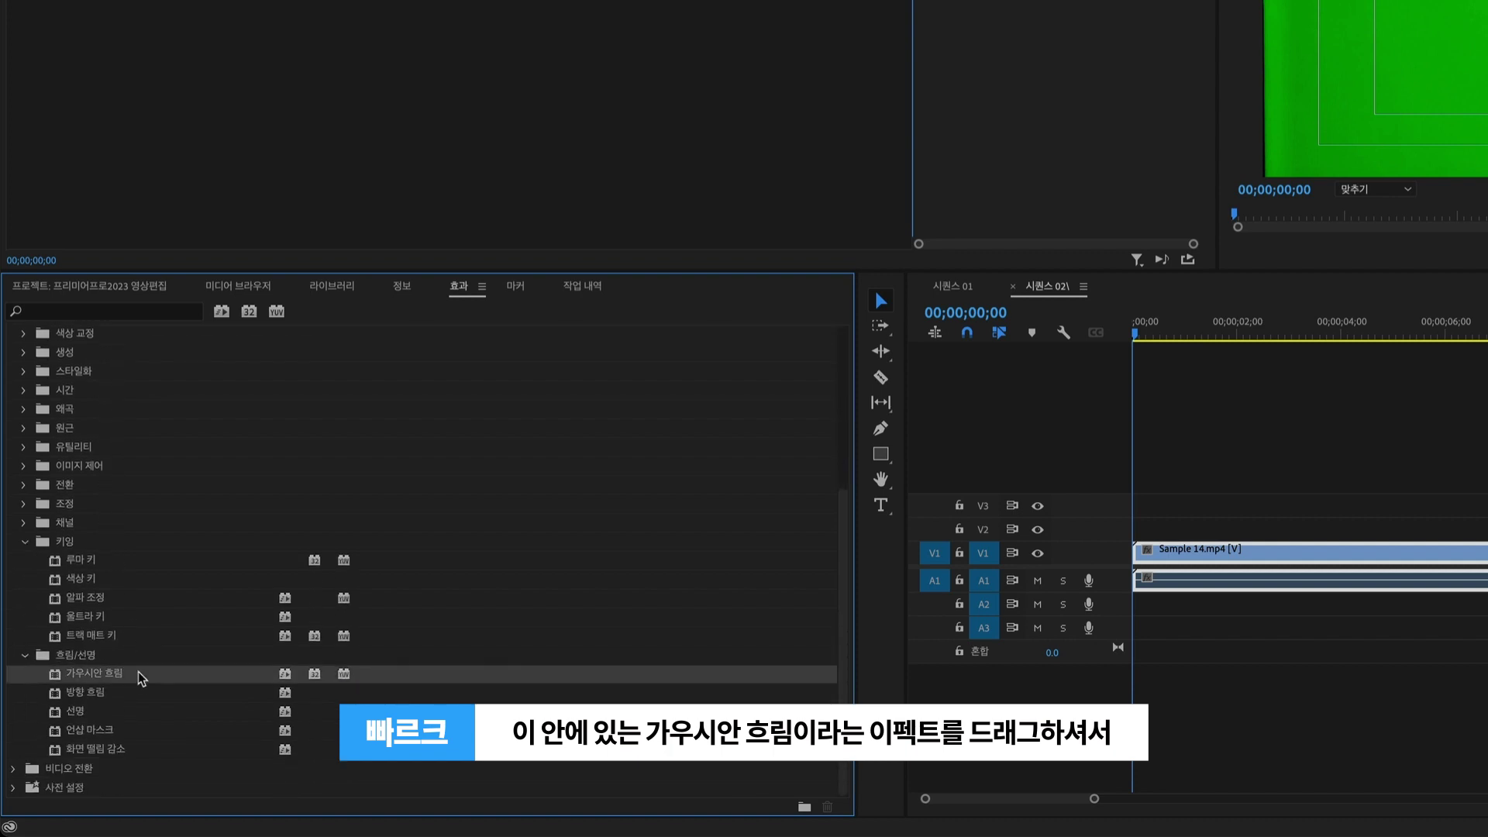
{"action": "left_click", "coordinate": [73, 662]}
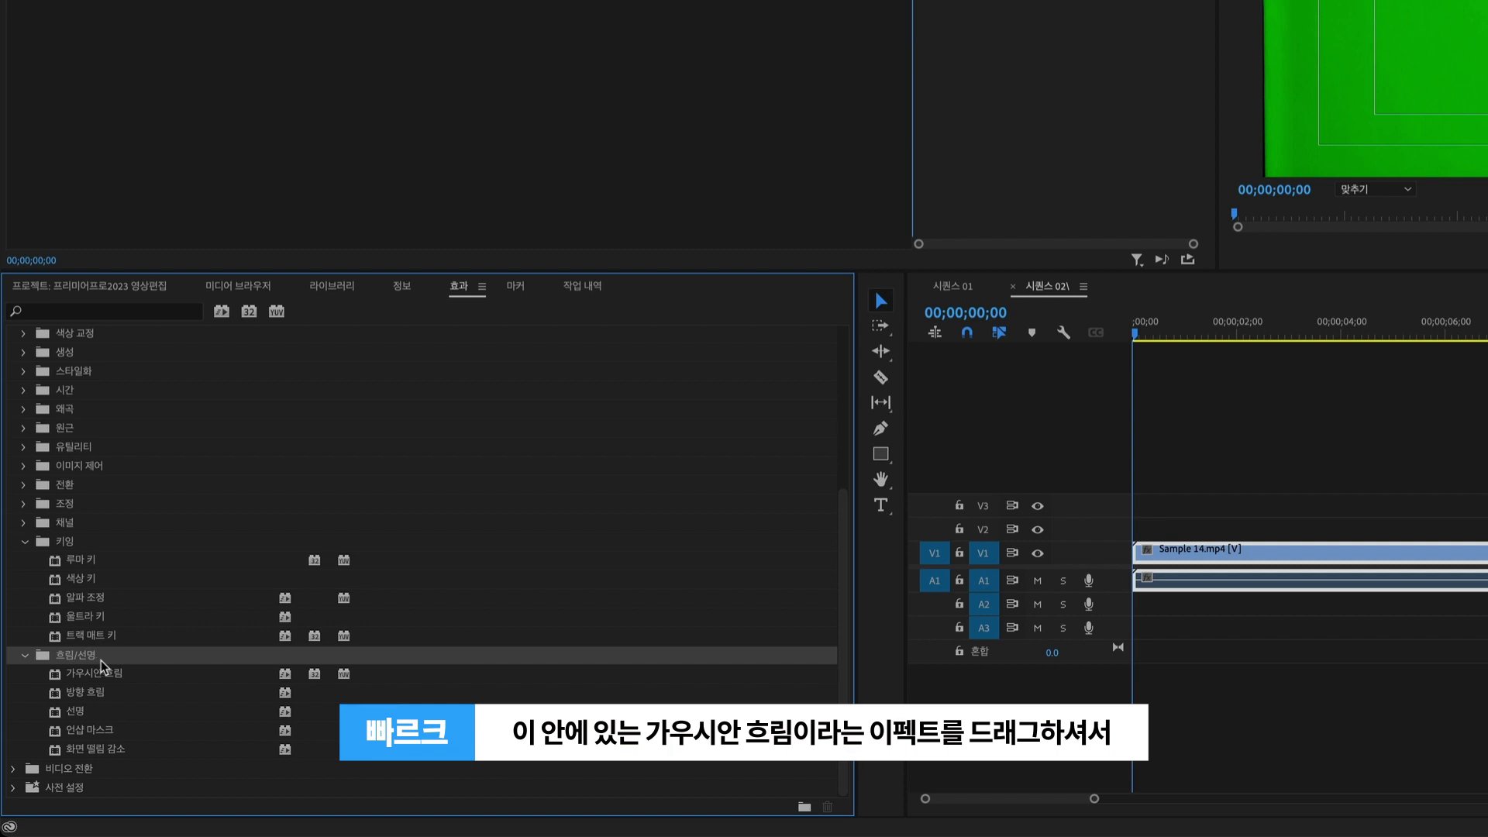
{"action": "left_click", "coordinate": [101, 671]}
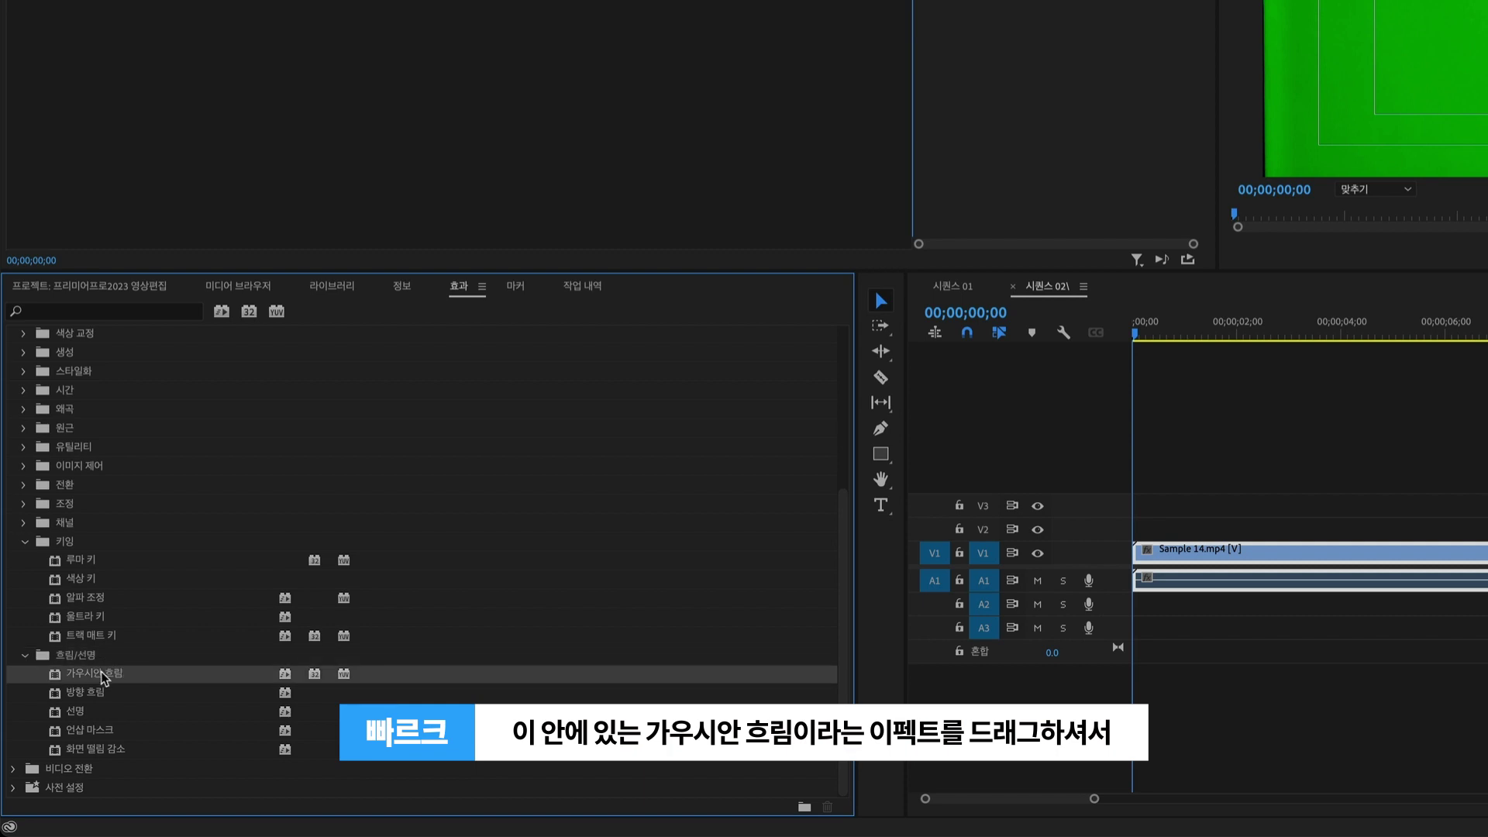
{"action": "left_click_drag", "start_coordinate": [91, 682], "coordinate": [1124, 553]}
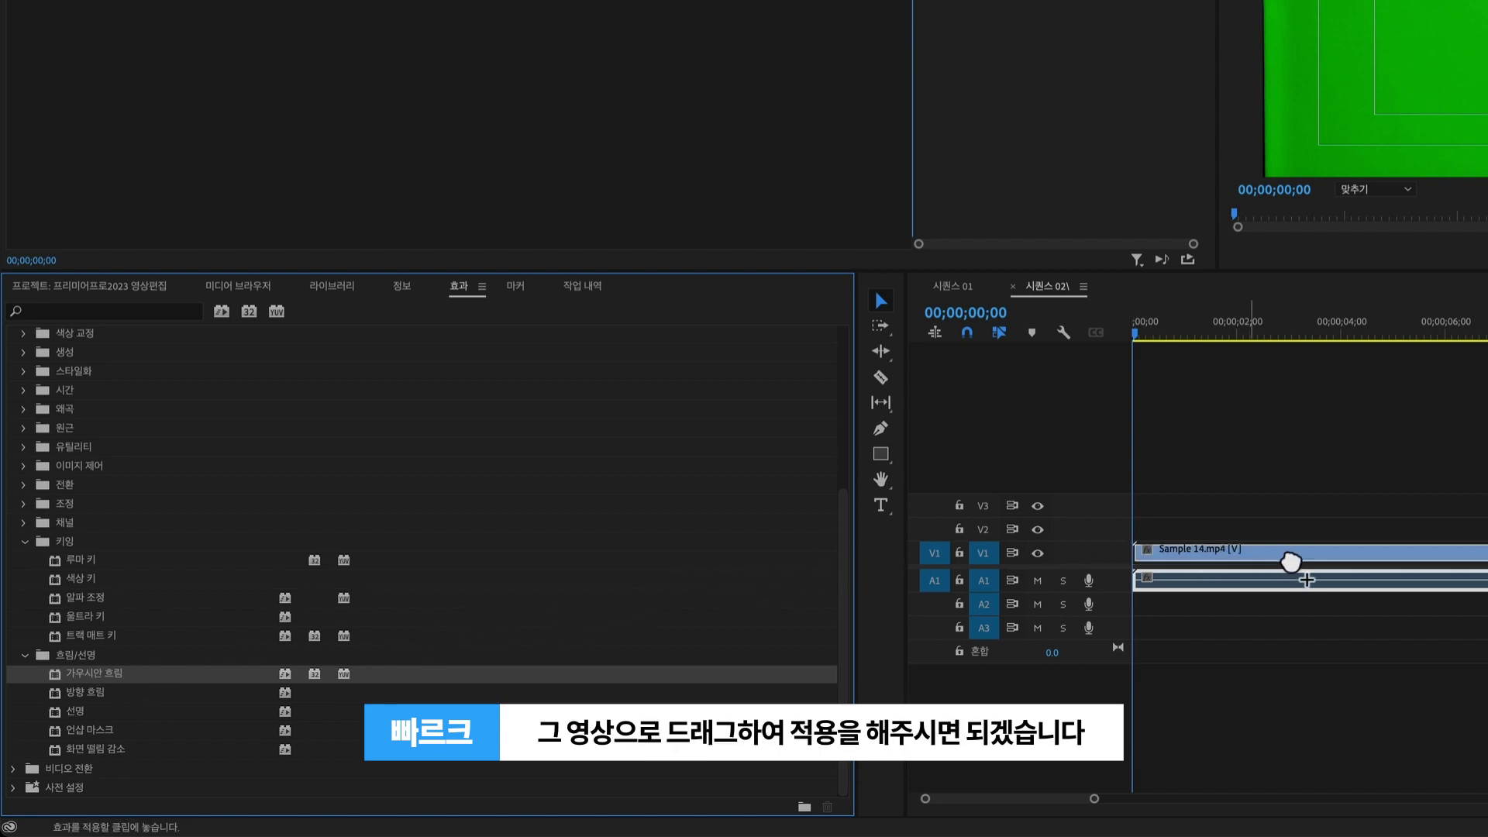
{"action": "left_click_drag", "start_coordinate": [1125, 553], "coordinate": [1301, 552]}
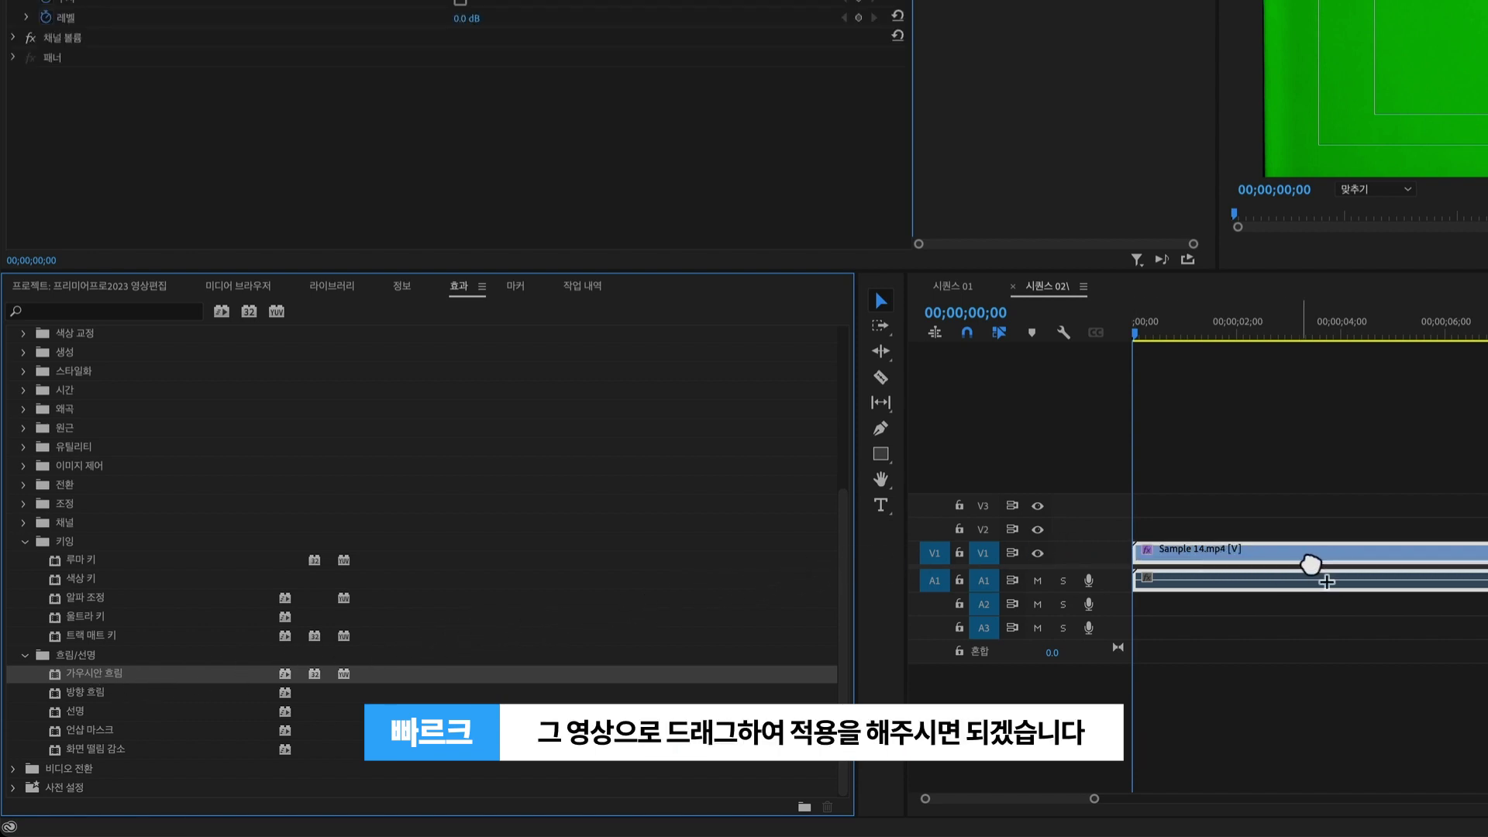
{"action": "left_click", "coordinate": [1301, 551]}
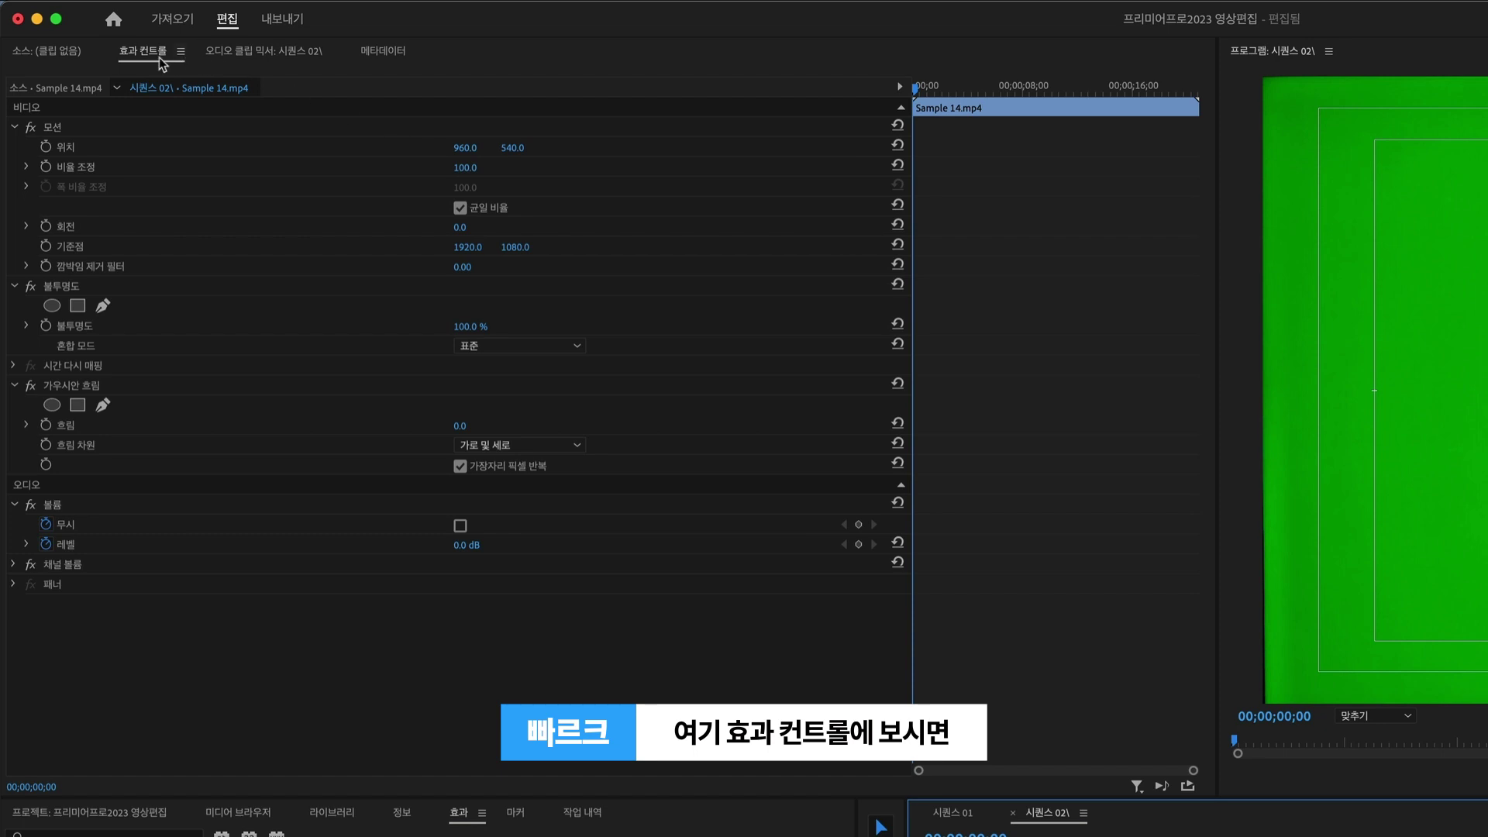
Set the Gaussian Blur's blurriness to 50
{"action": "left_click", "coordinate": [65, 391]}
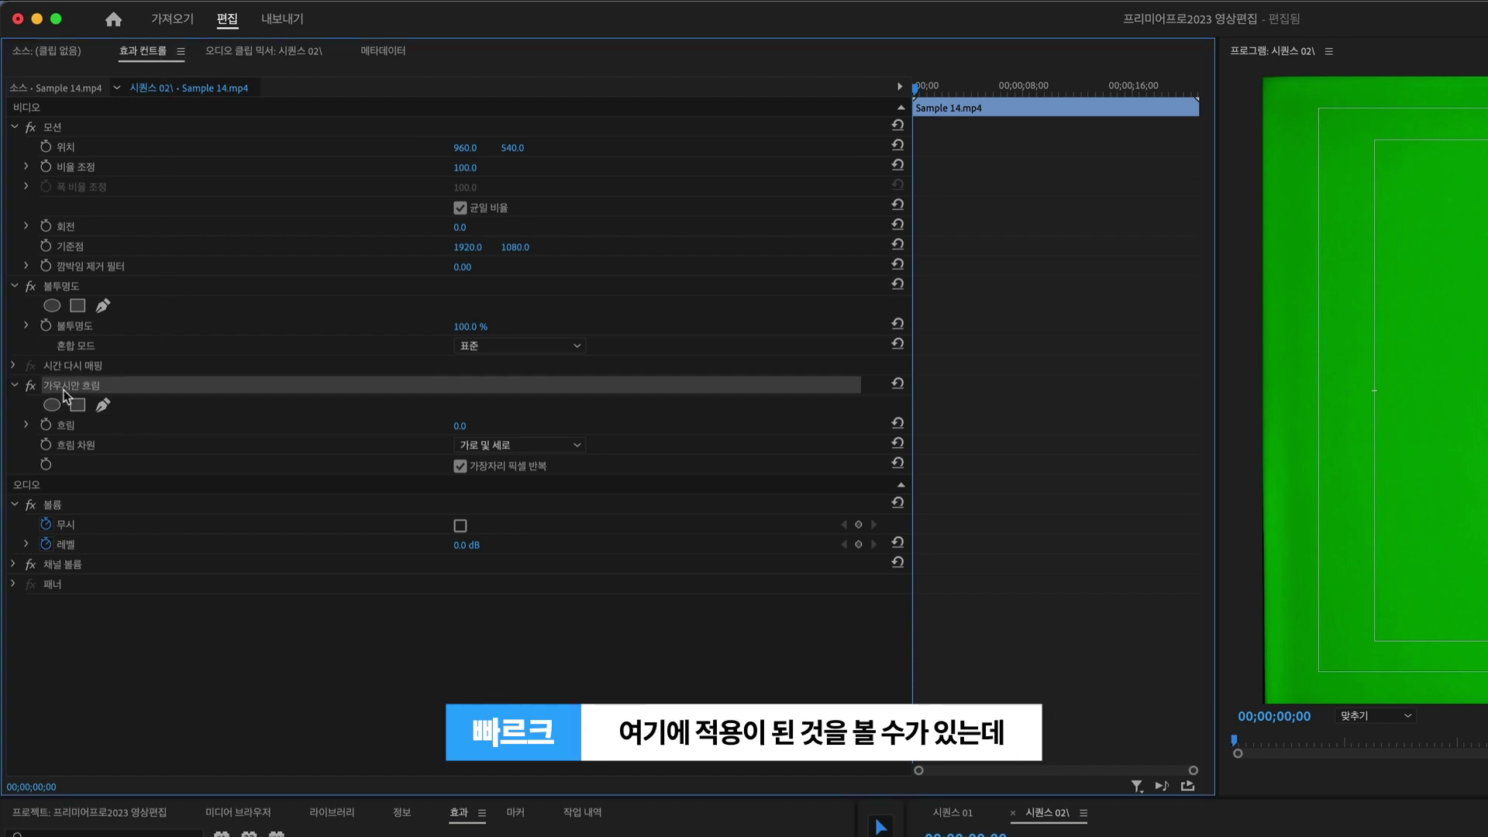
{"action": "left_click", "coordinate": [70, 431]}
{"action": "left_click", "coordinate": [478, 424]}
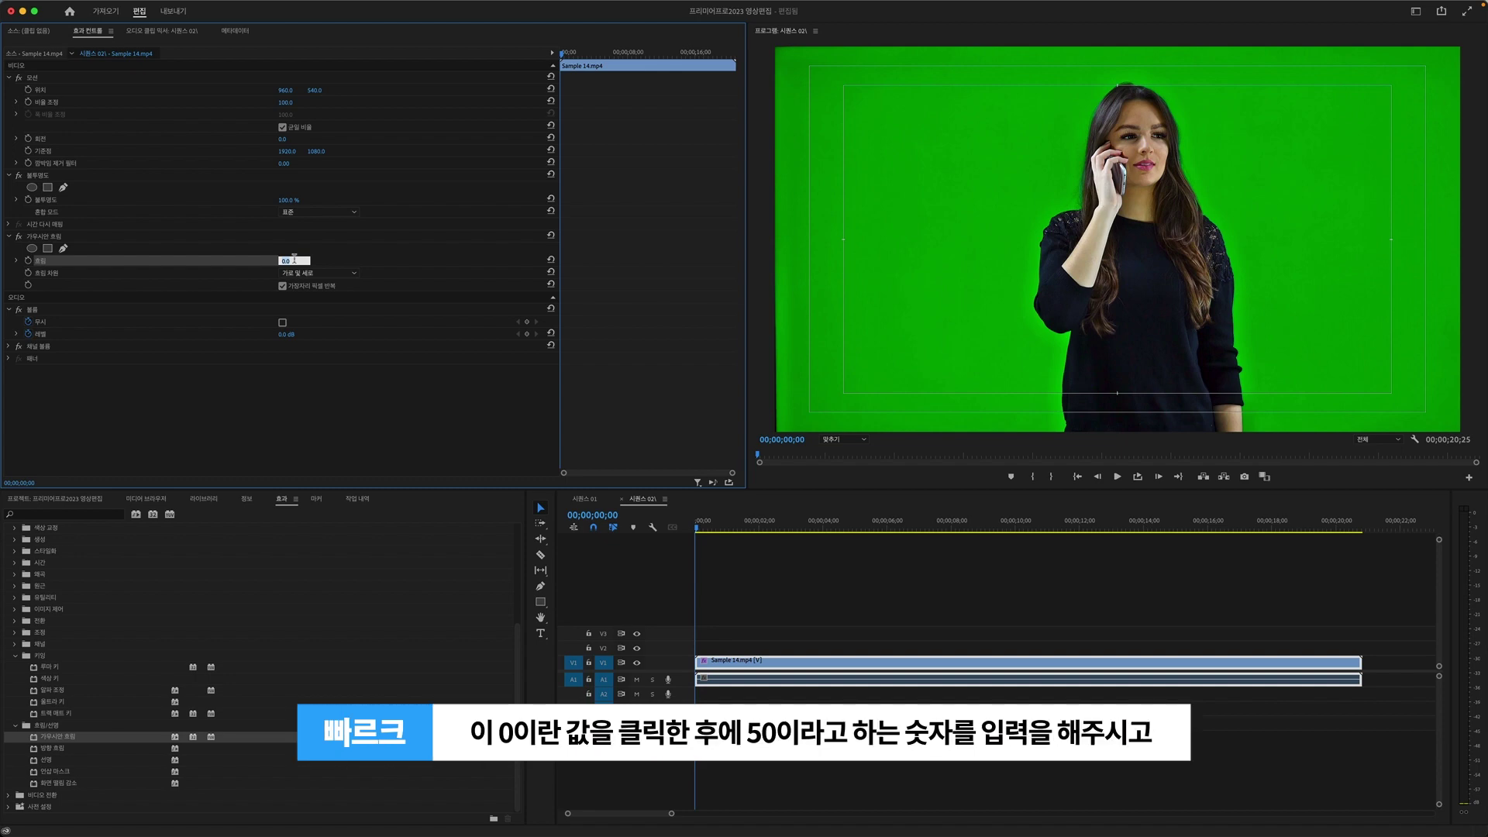
{"action": "type", "text": "50"}
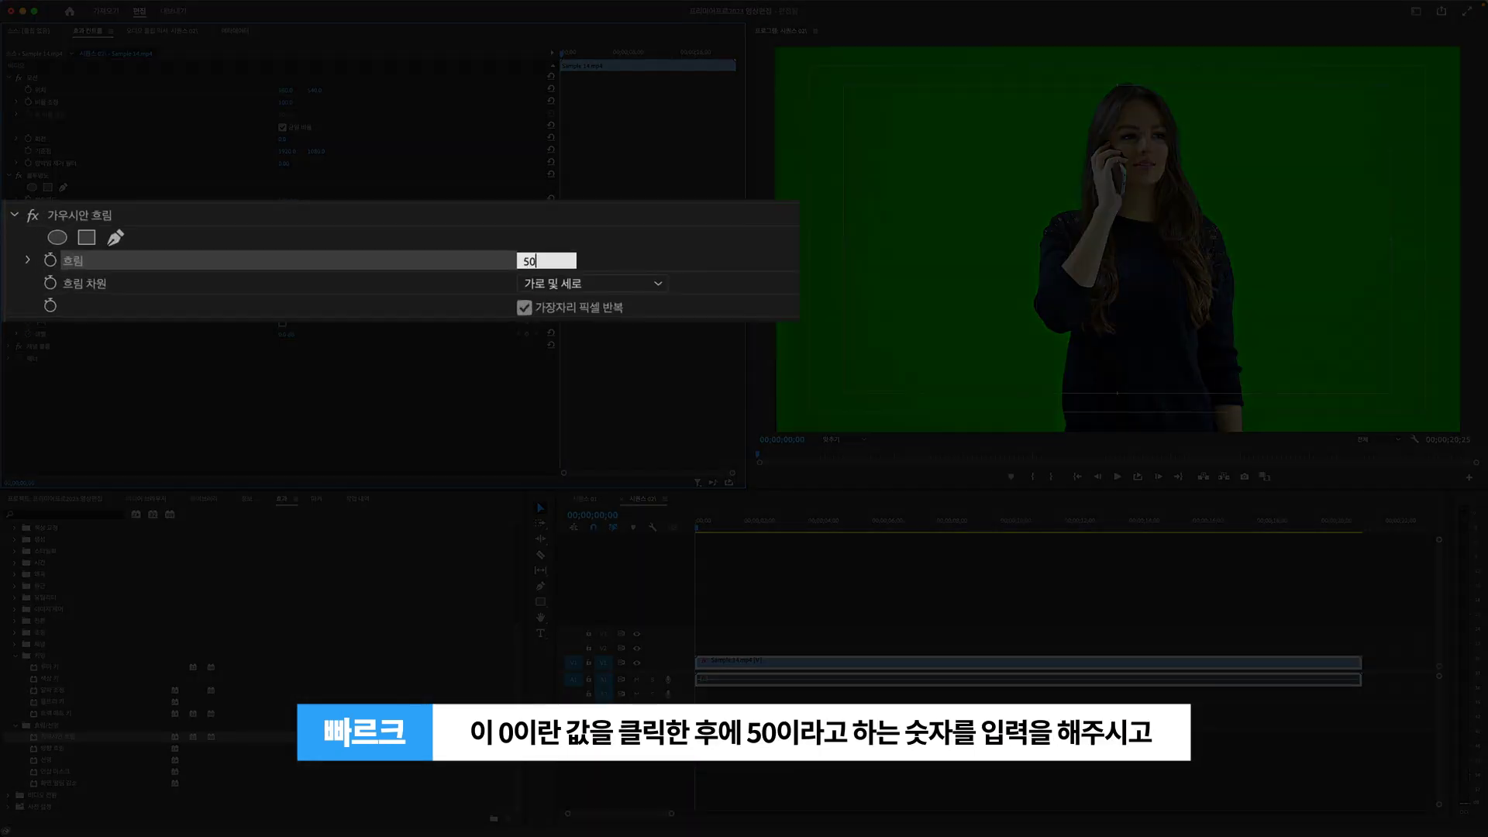
{"action": "key", "text": "Return"}
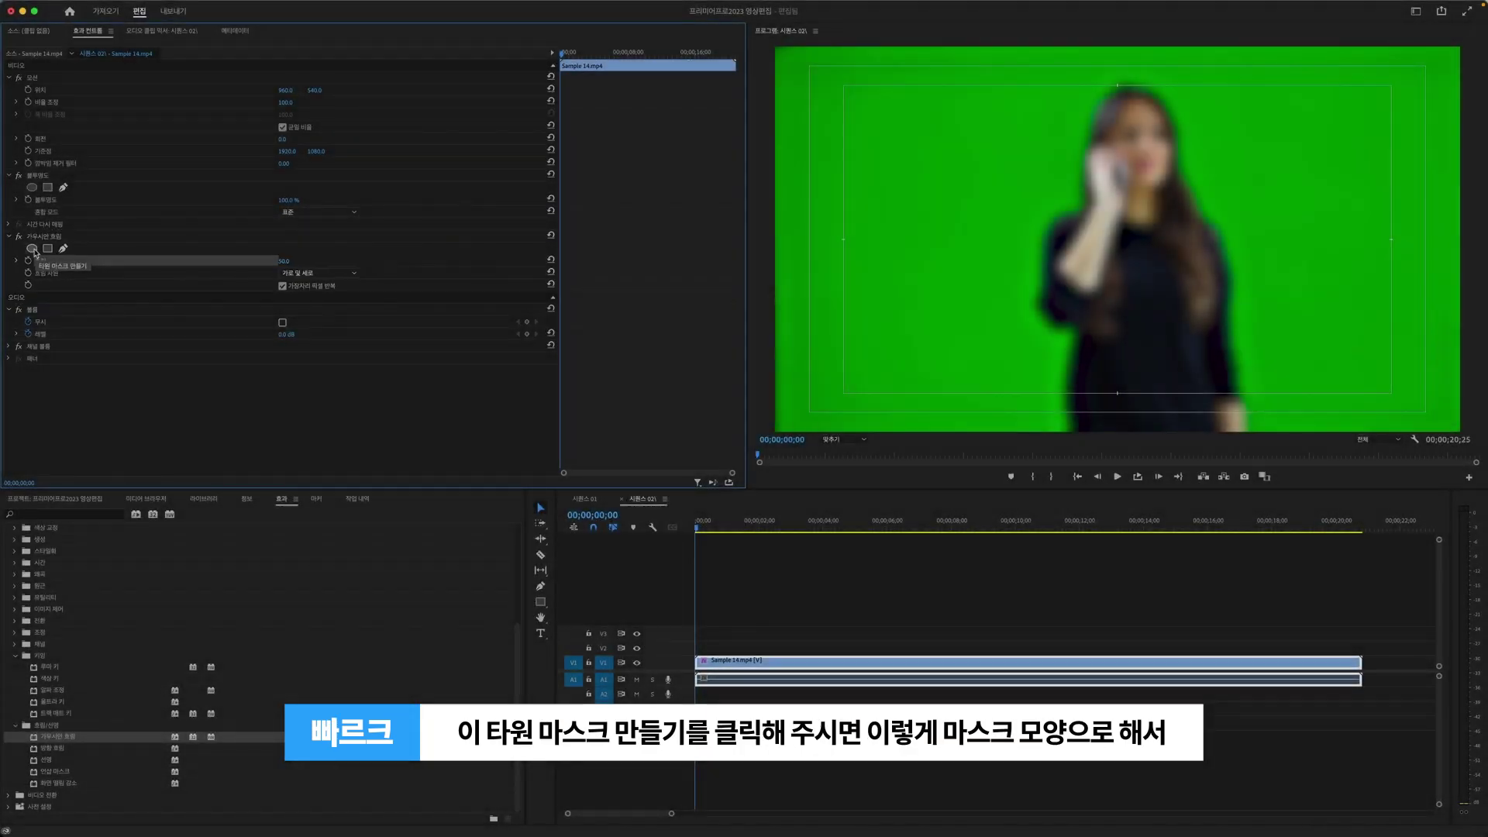
Add an ellipse mask to the blur and reshape it tightly over the woman's face
{"action": "left_click", "coordinate": [33, 249]}
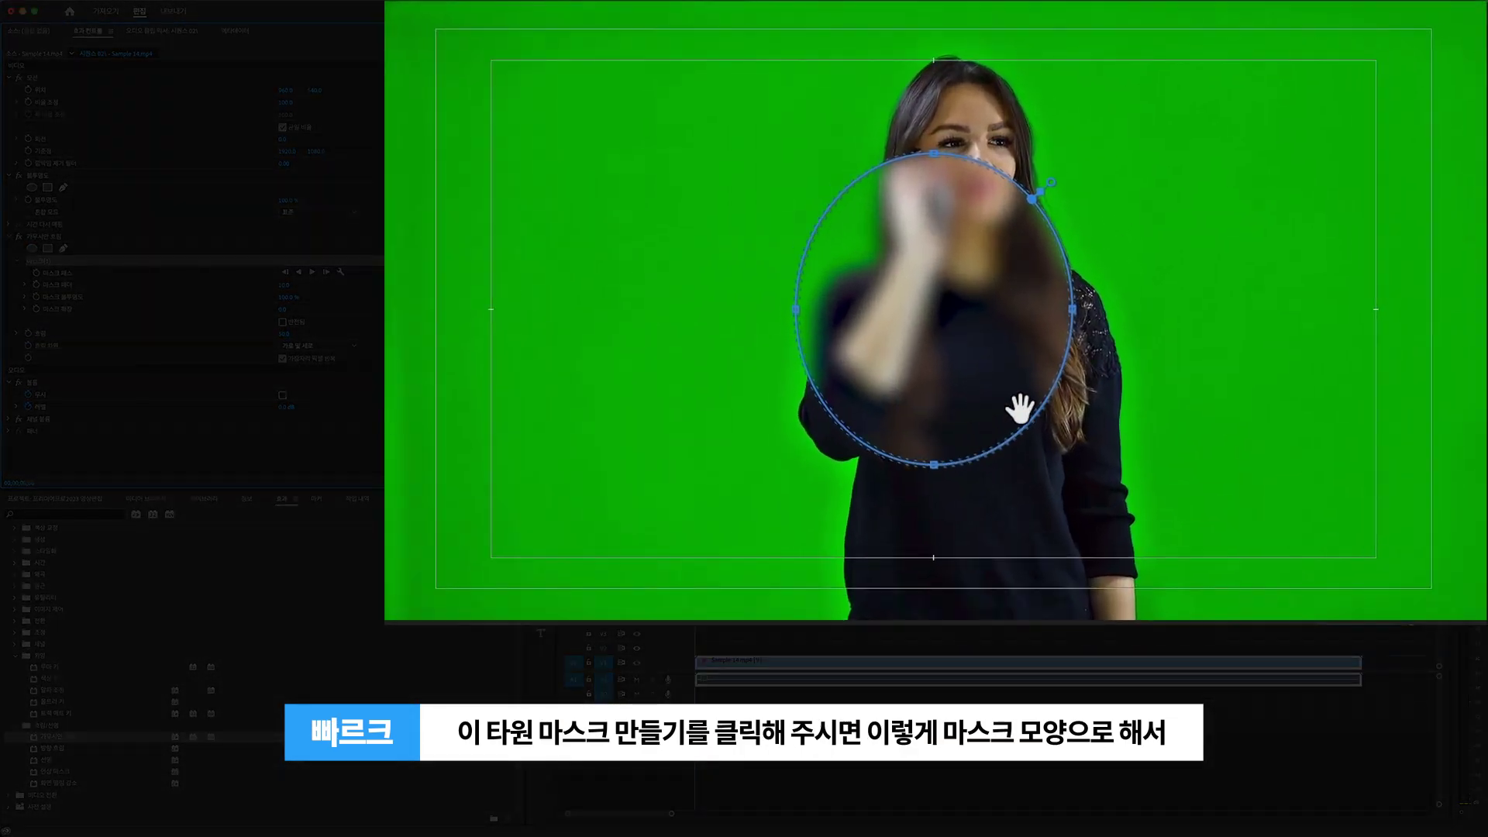
{"action": "left_click_drag", "start_coordinate": [1026, 391], "coordinate": [1054, 306]}
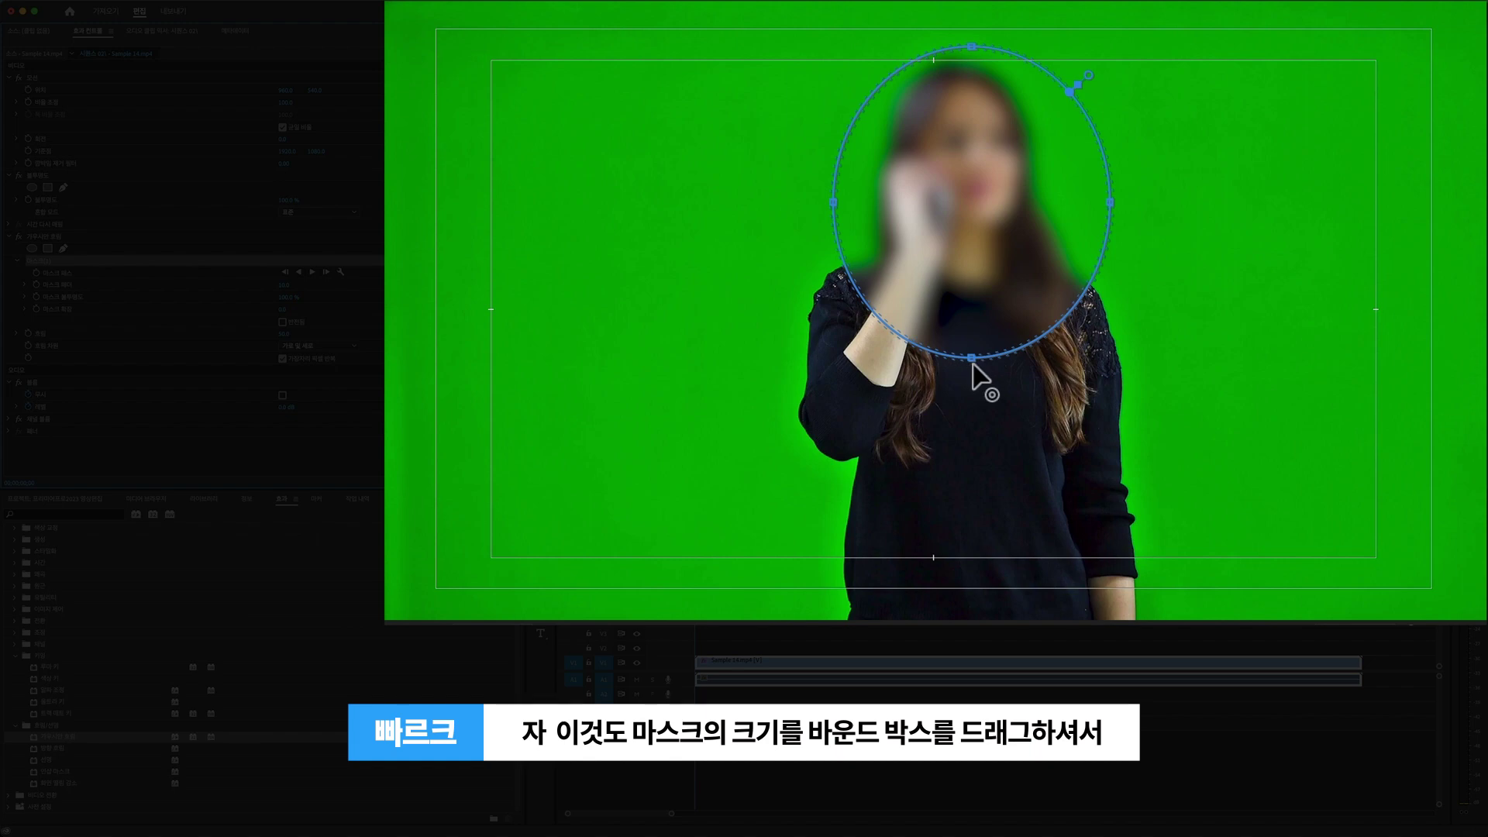
{"action": "left_click_drag", "start_coordinate": [974, 361], "coordinate": [975, 265]}
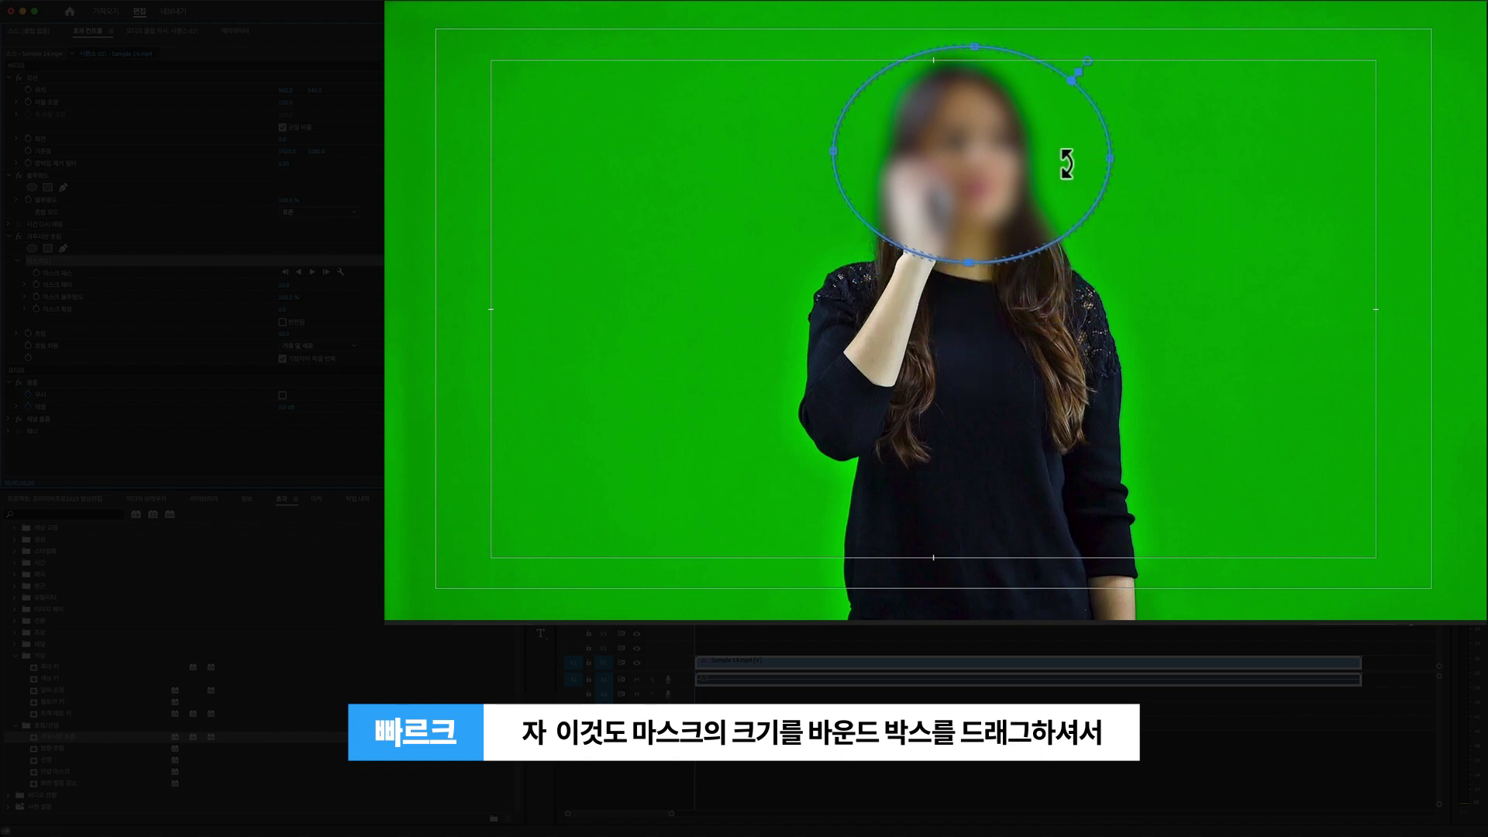
{"action": "left_click_drag", "start_coordinate": [1117, 159], "coordinate": [1044, 153]}
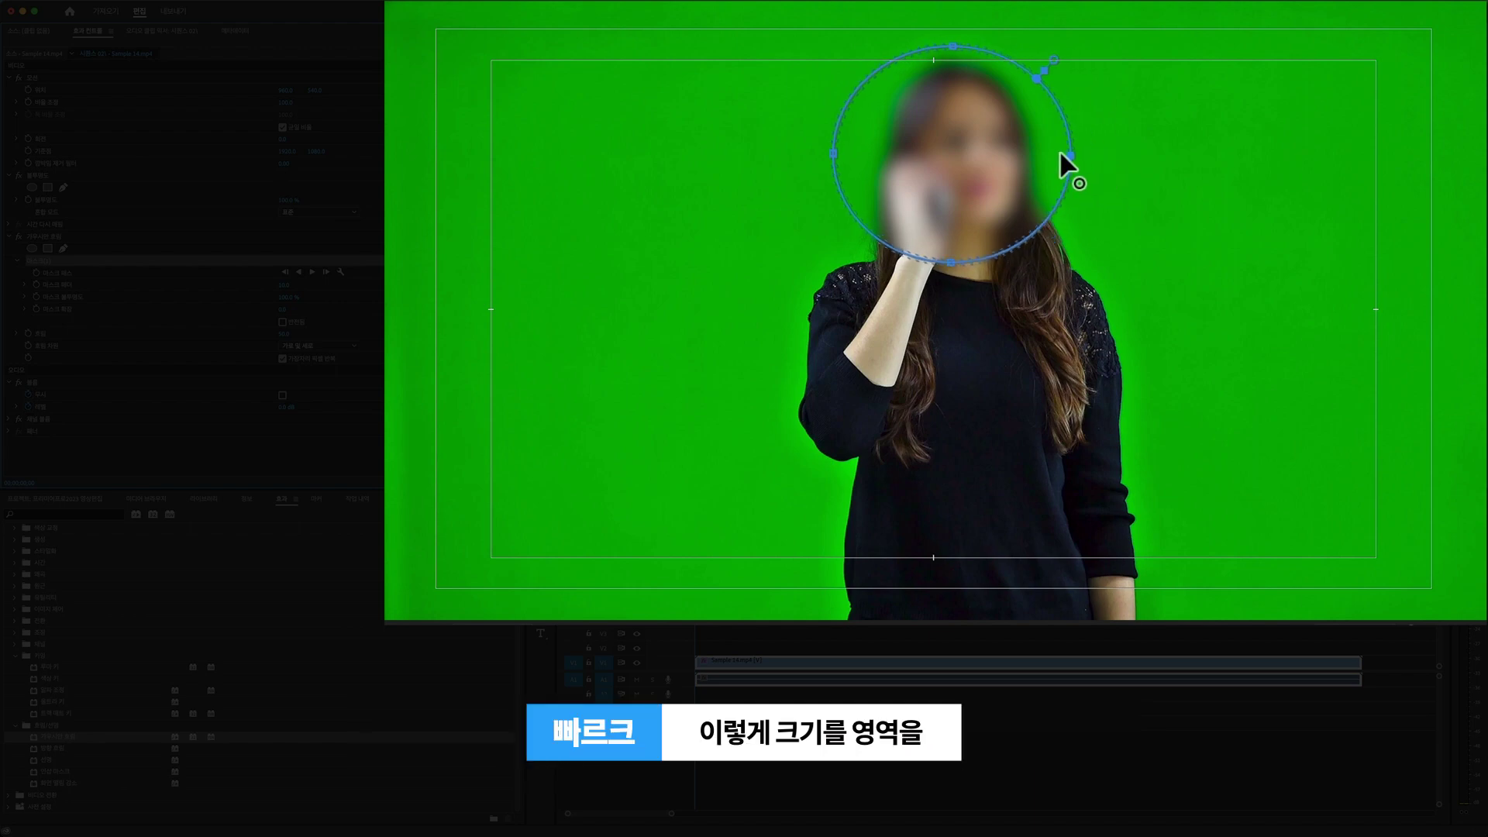
{"action": "left_click_drag", "start_coordinate": [834, 154], "coordinate": [875, 154]}
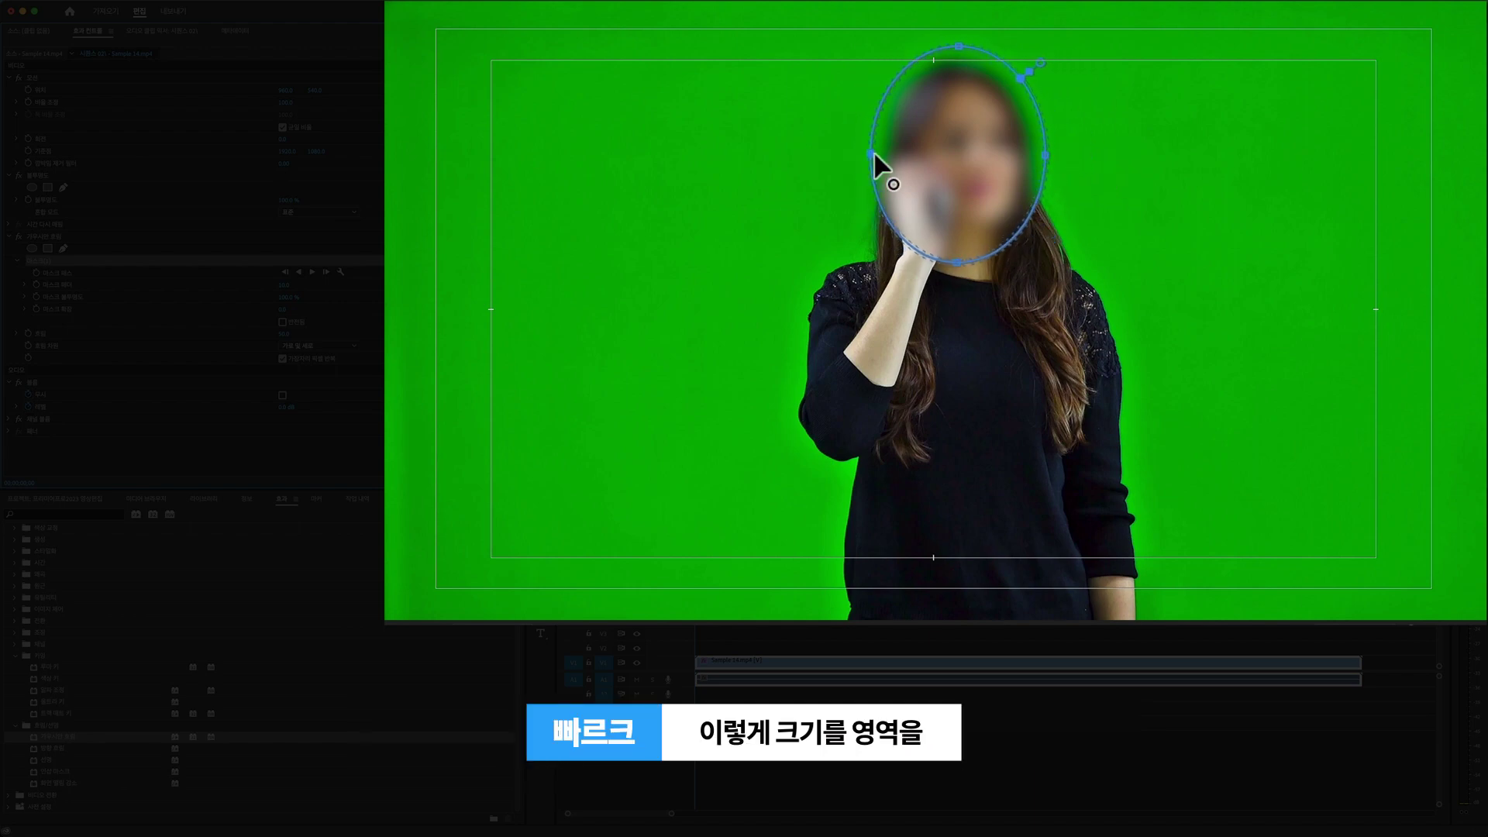
{"action": "left_click_drag", "start_coordinate": [964, 60], "coordinate": [962, 70]}
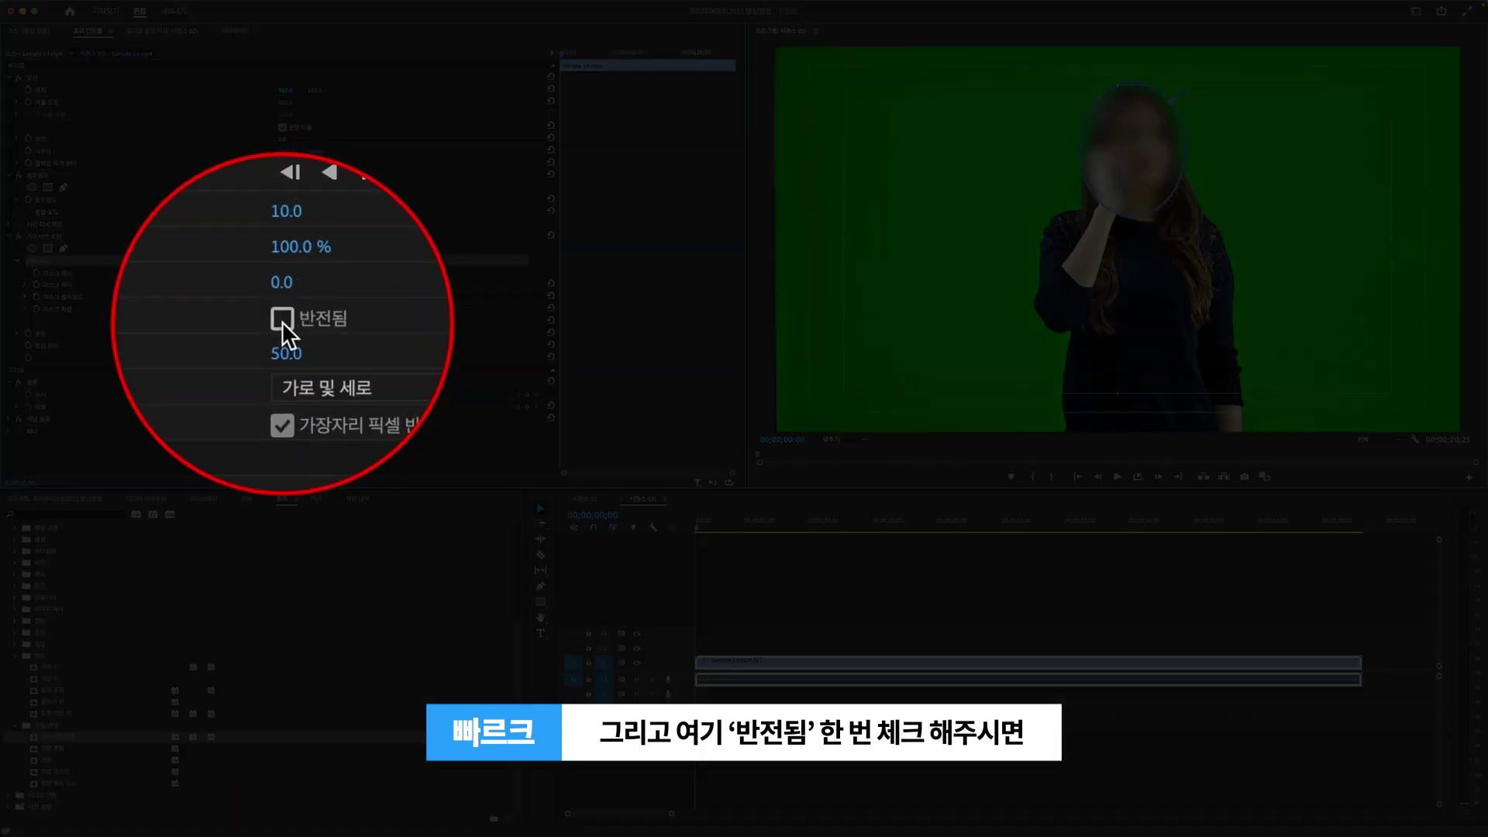
Toggle Inverted on and back off, then track the face mask forward to 00;00;01;25
{"action": "left_click", "coordinate": [282, 321]}
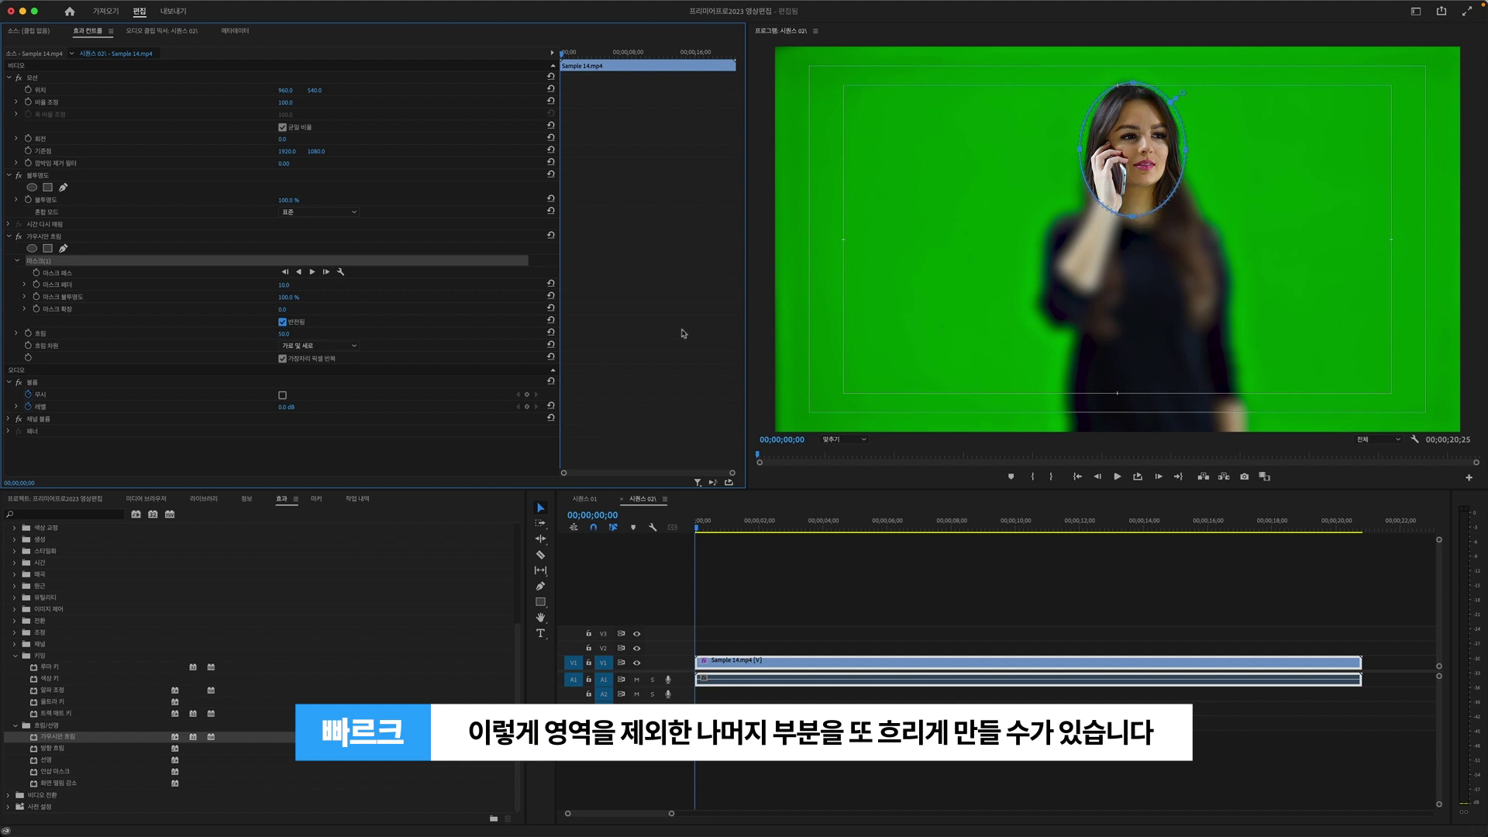
{"action": "left_click", "coordinate": [283, 322]}
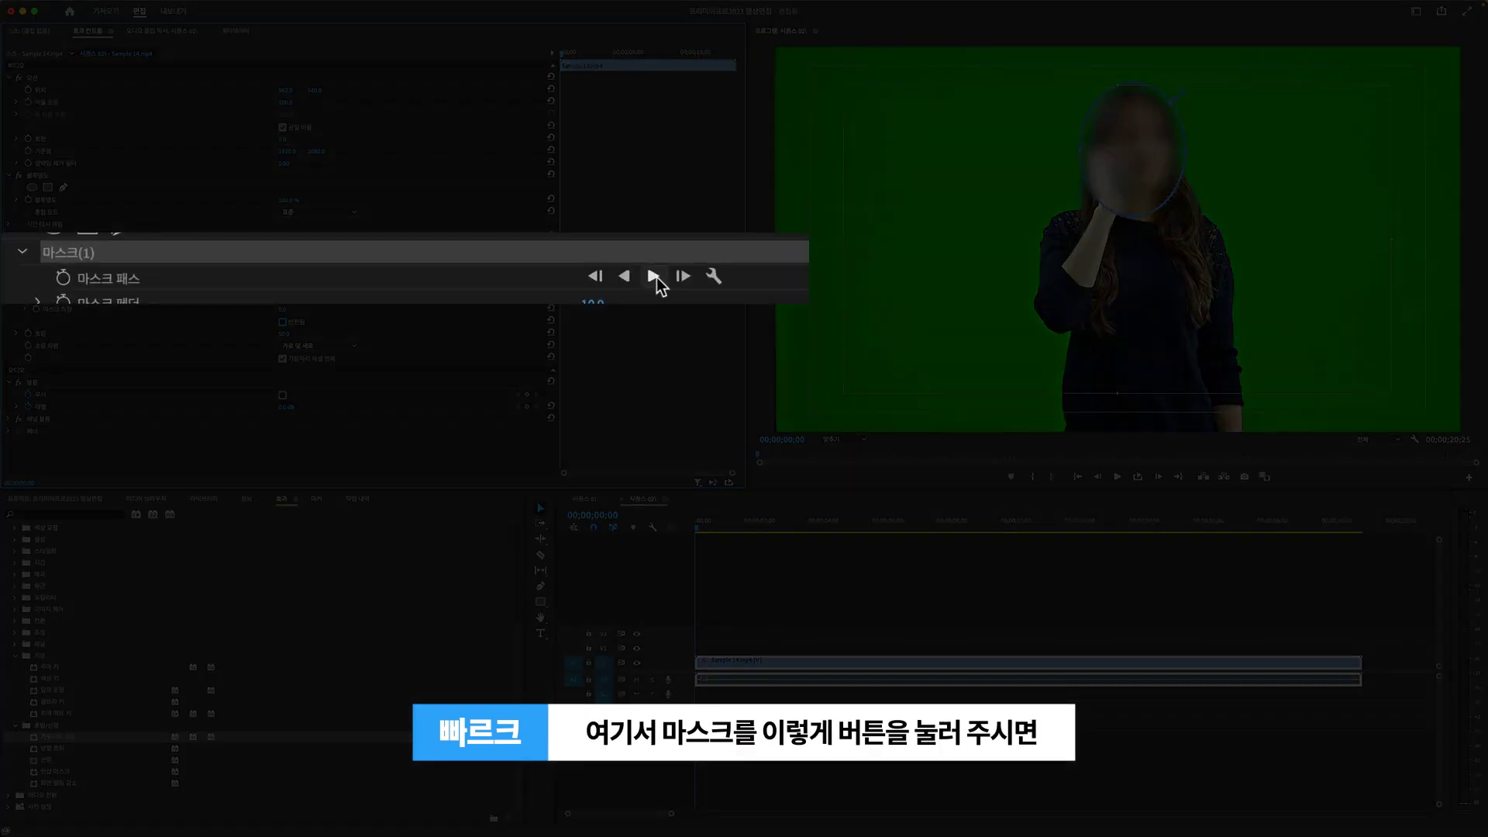
{"action": "left_click", "coordinate": [653, 277]}
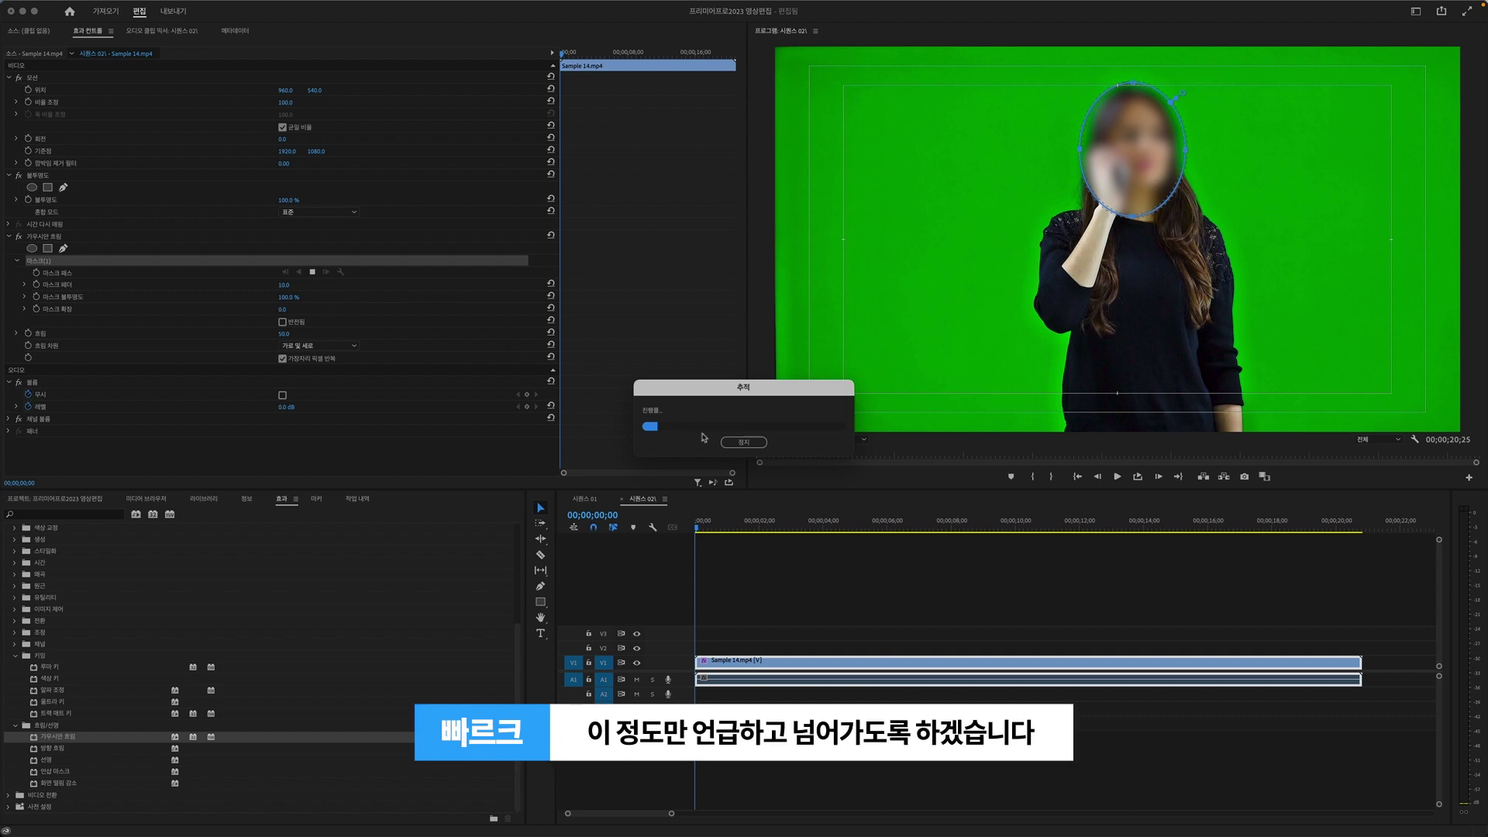
{"action": "left_click", "coordinate": [750, 442]}
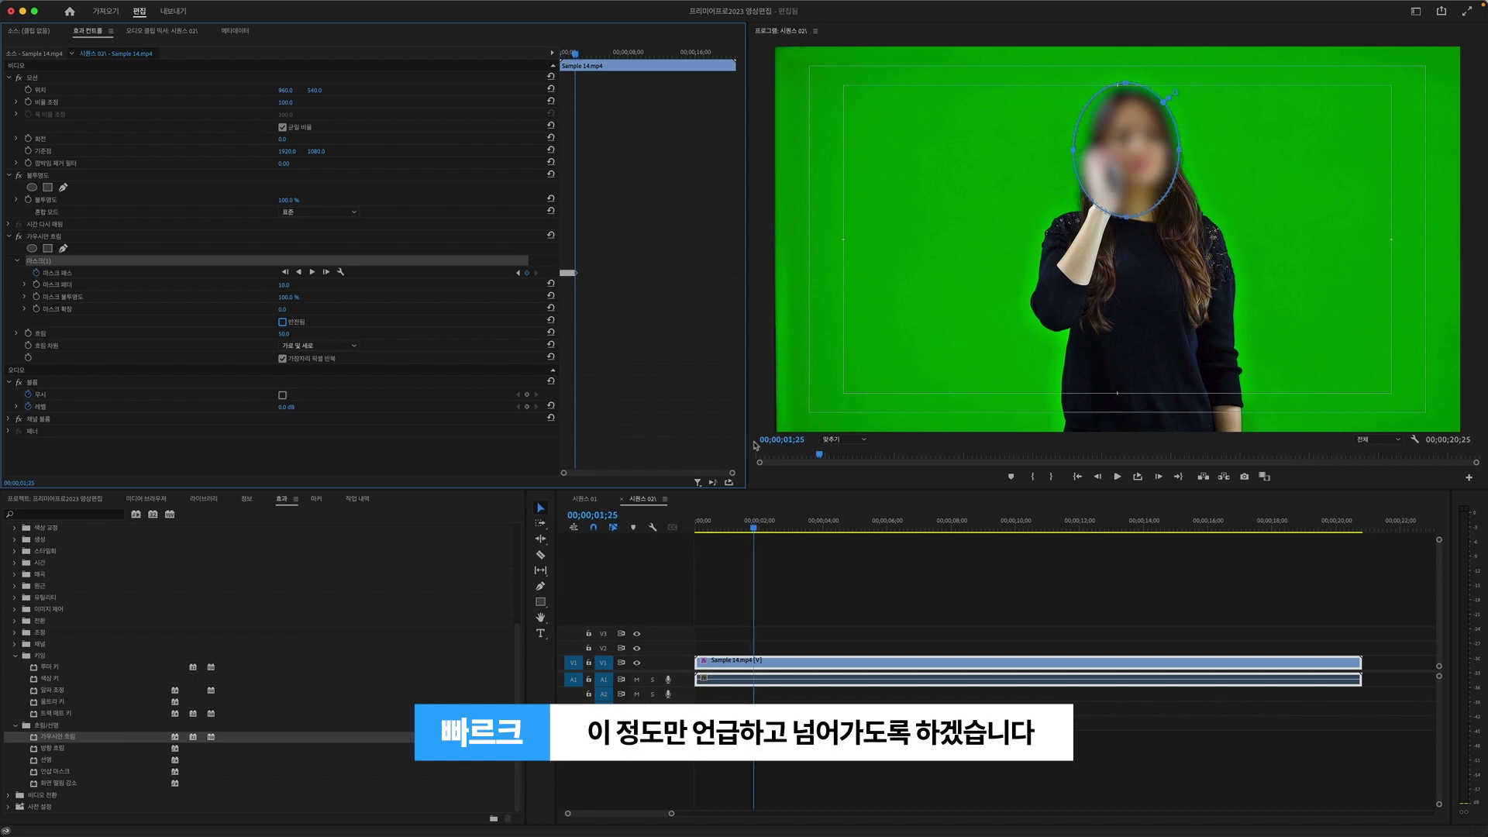
Delete the Gaussian Blur effect and its face mask from Sample 14.mp4
{"action": "left_click", "coordinate": [60, 236]}
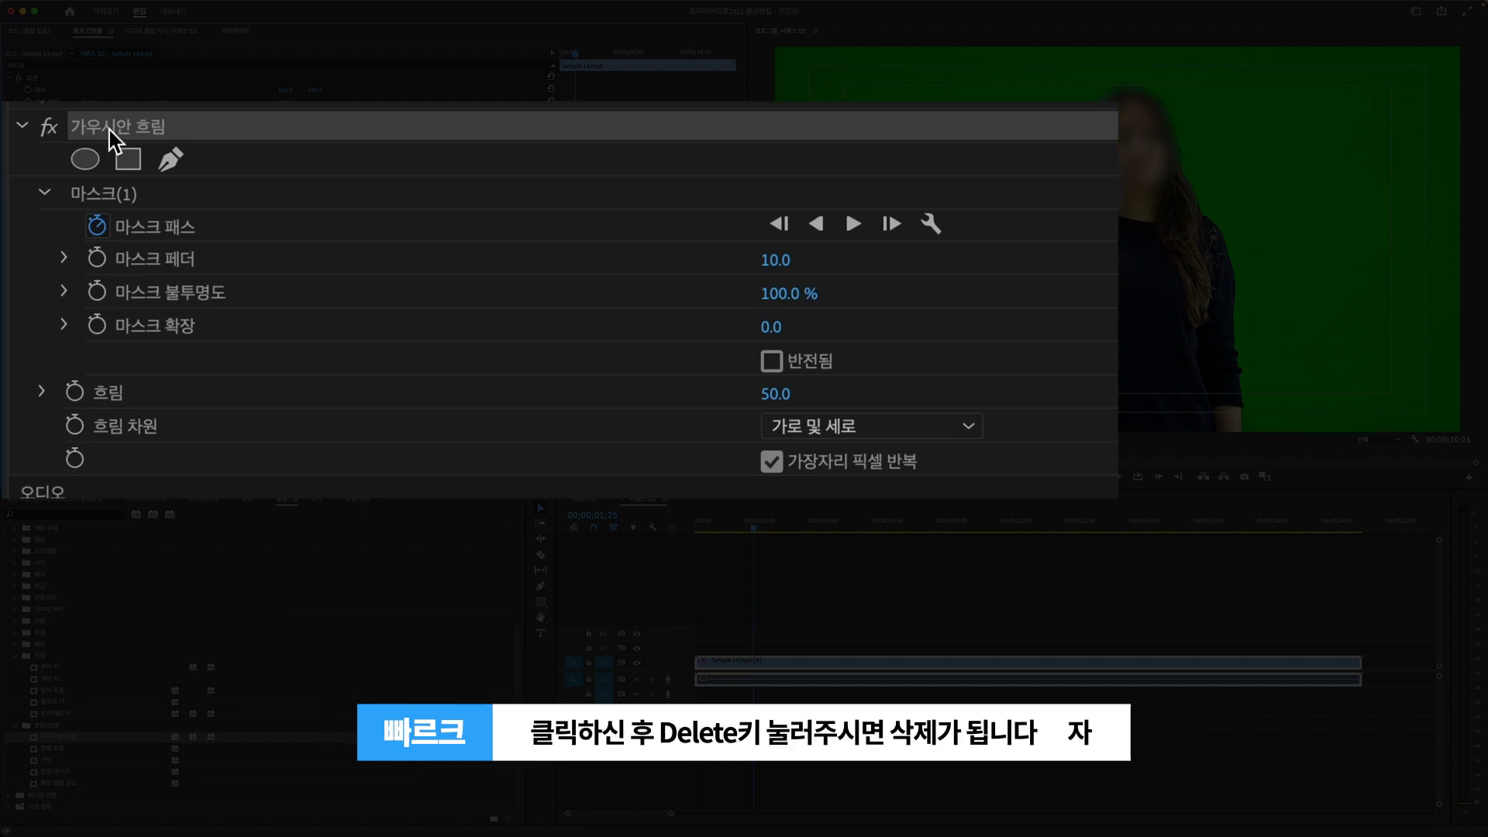
{"action": "key", "text": "Delete"}
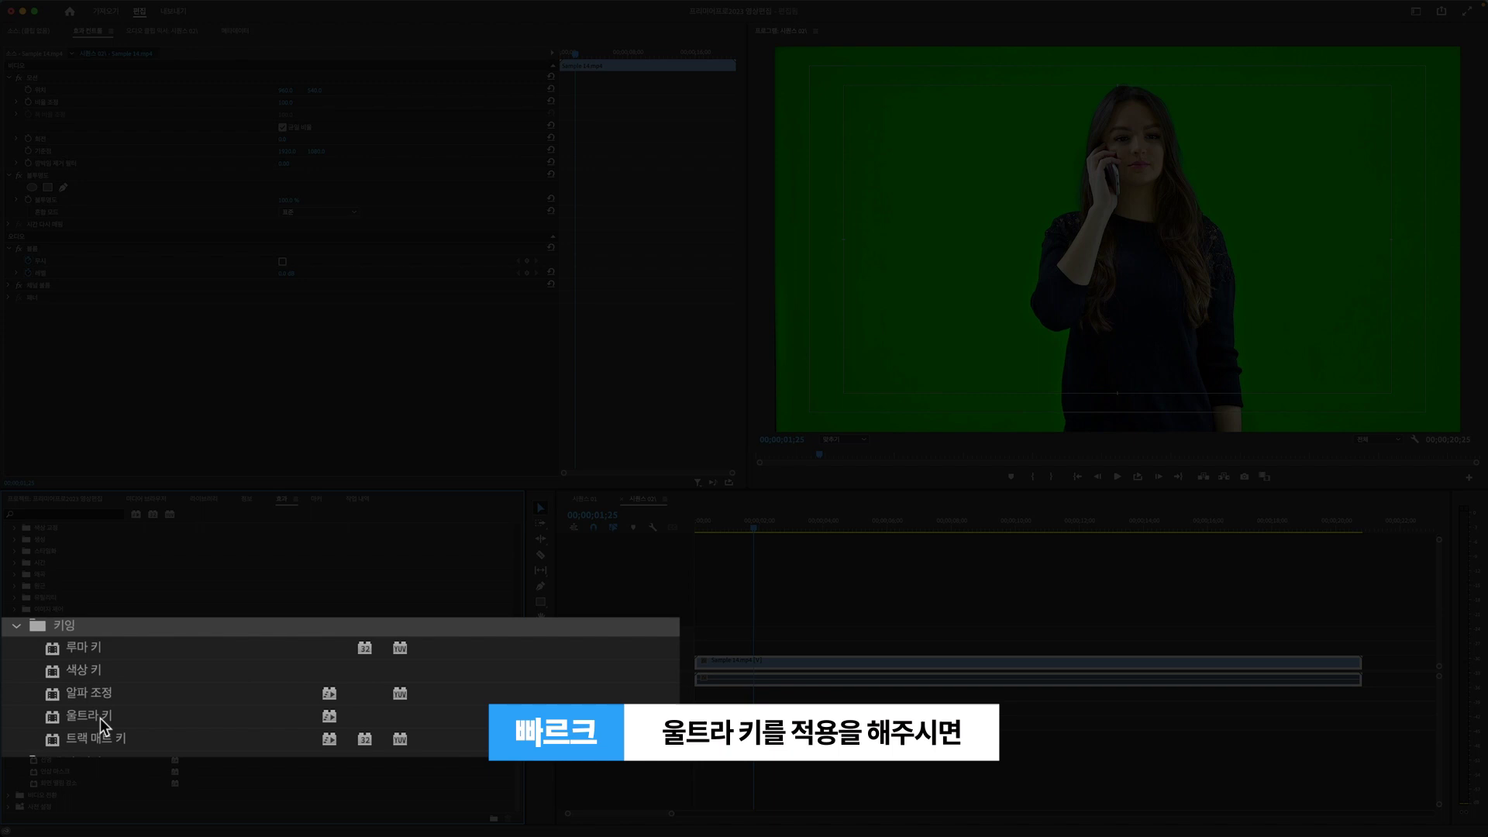
Apply Ultra Key to Sample 14.mp4 and sample its green background as the key colour
{"action": "left_click", "coordinate": [103, 714]}
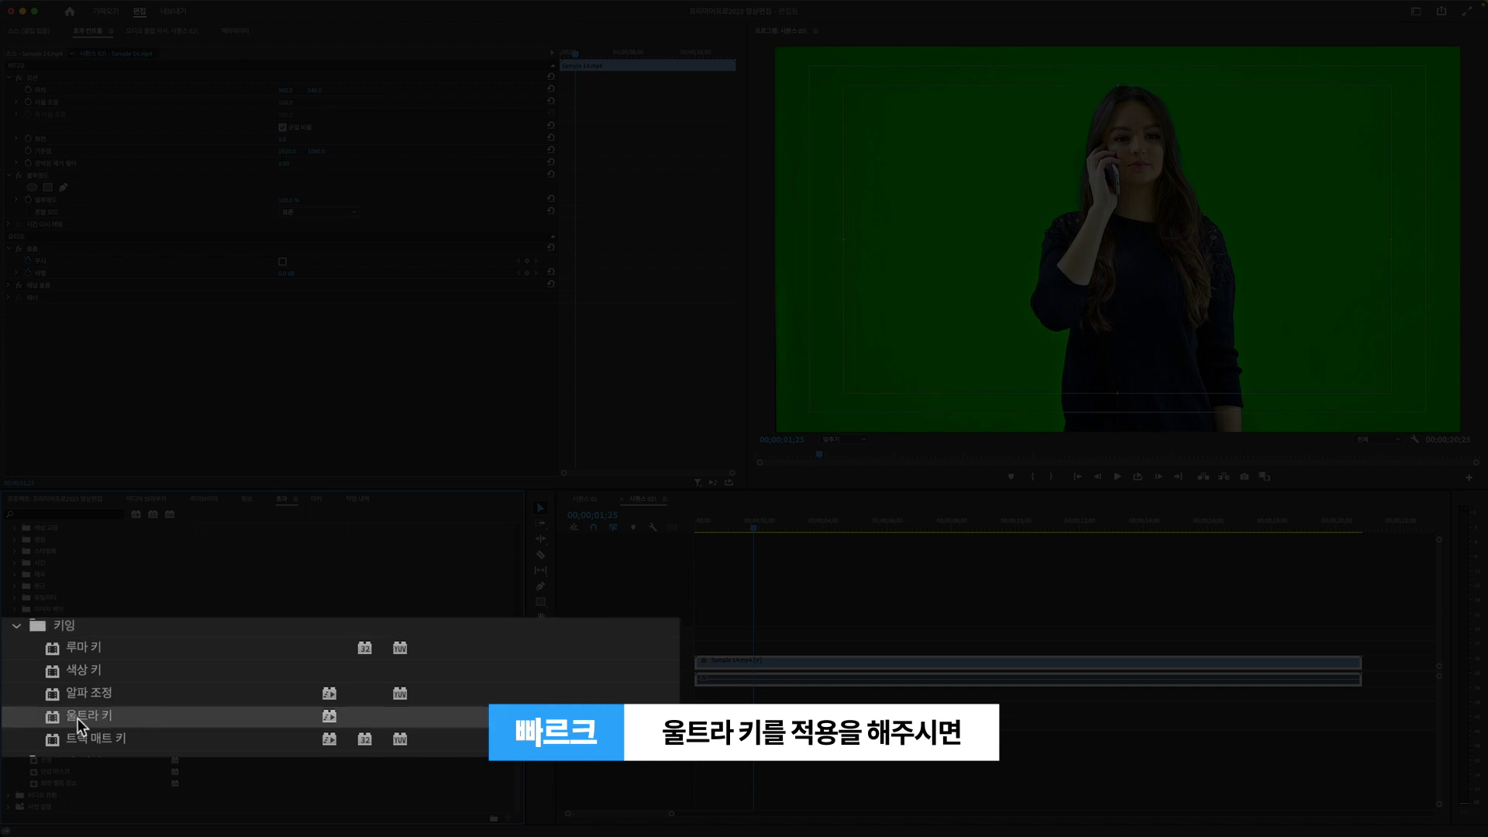
{"action": "left_click_drag", "start_coordinate": [102, 715], "coordinate": [746, 662]}
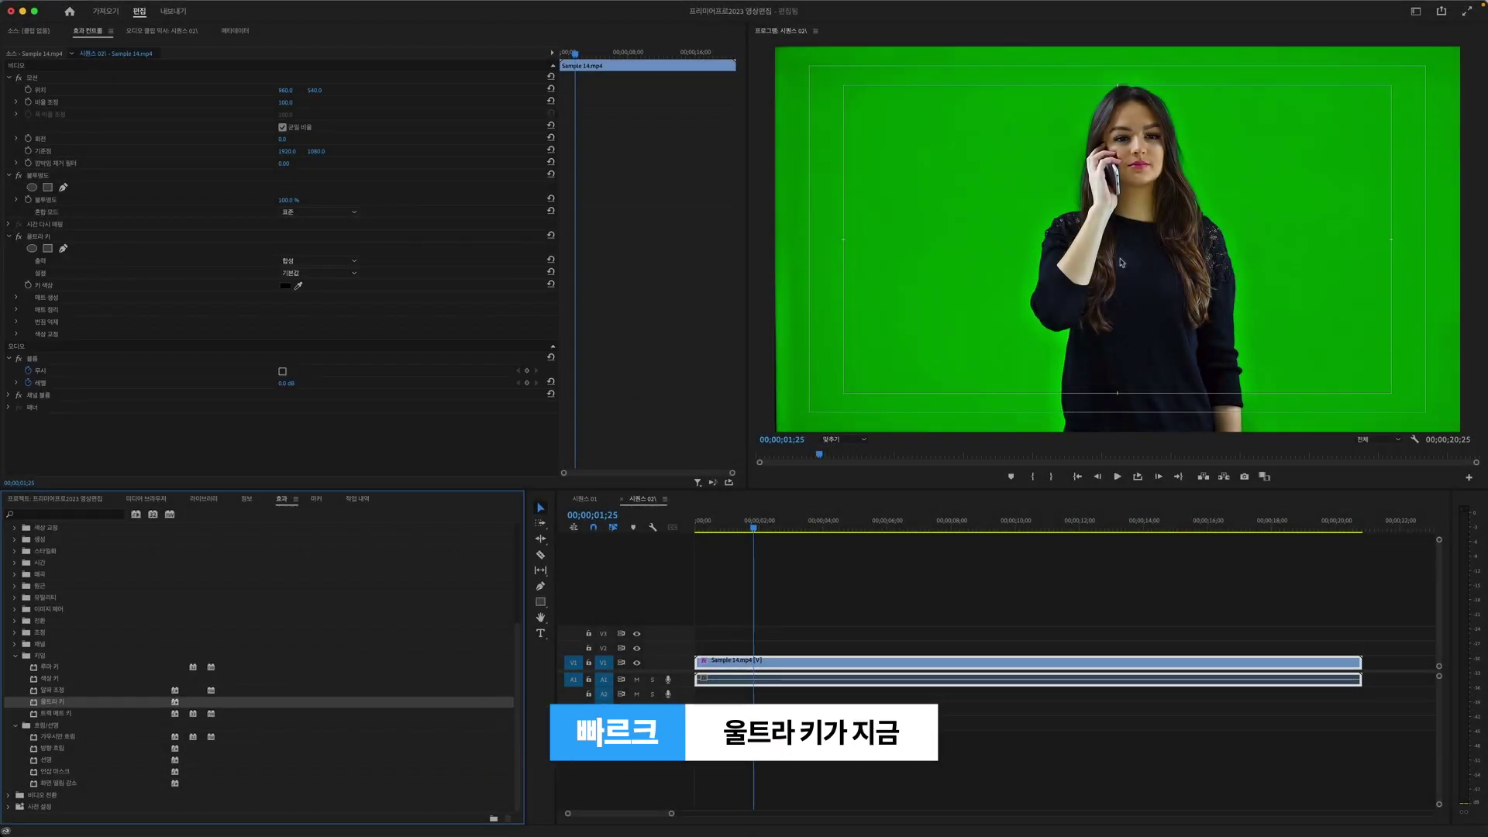
{"action": "left_click", "coordinate": [43, 239]}
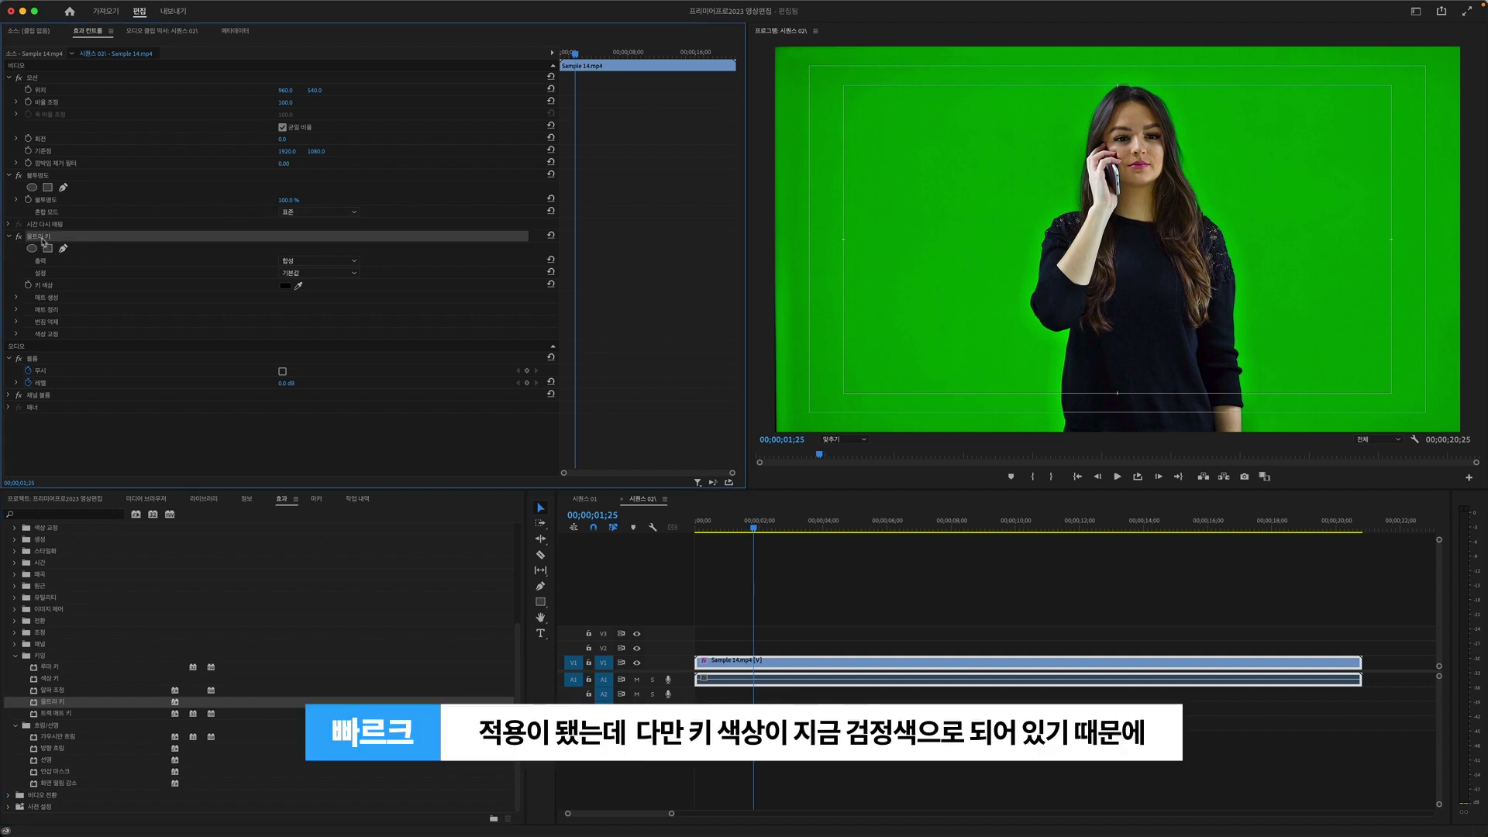
{"action": "left_click", "coordinate": [43, 287]}
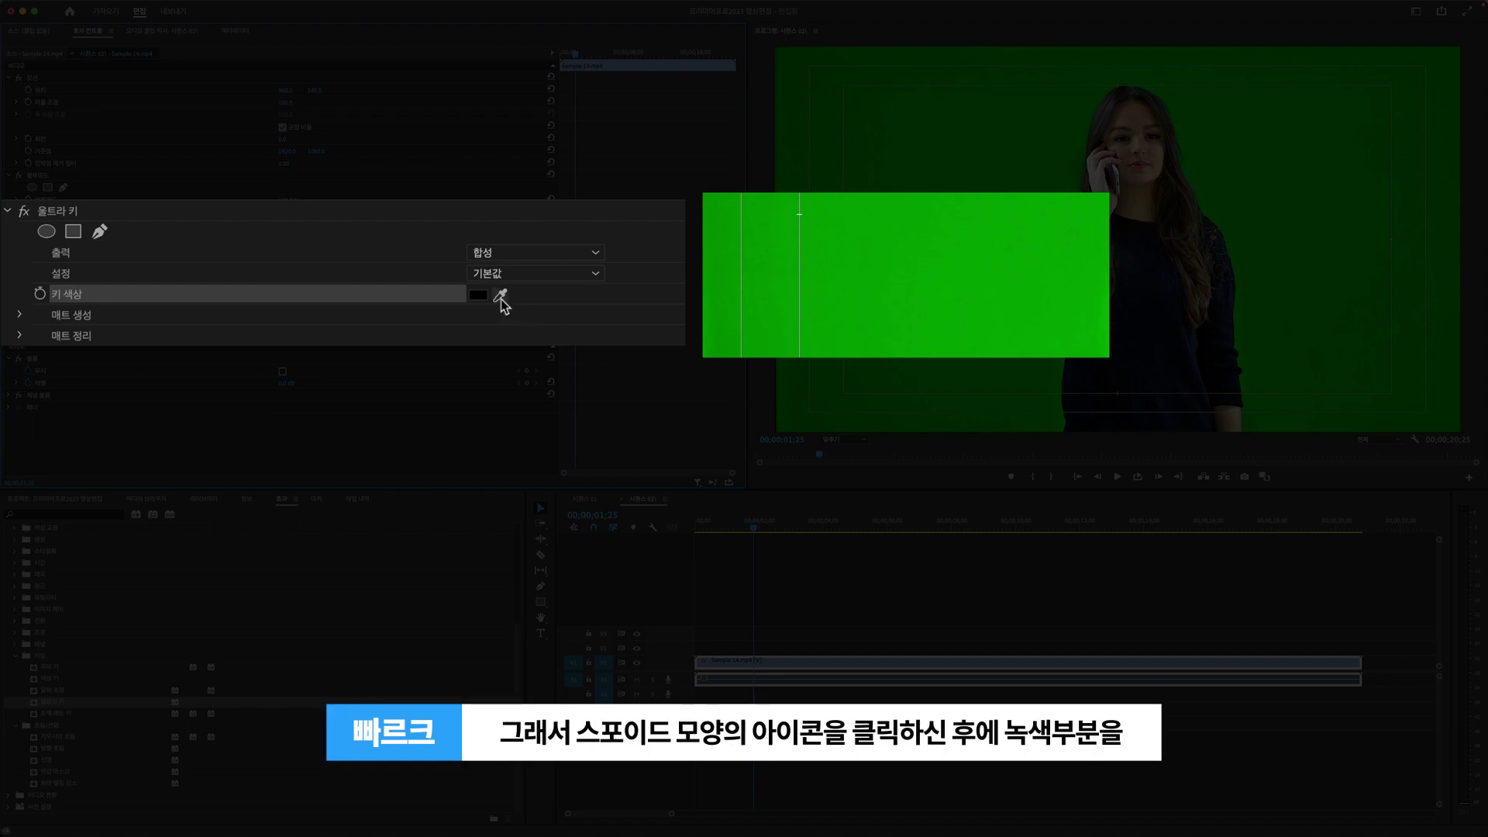
{"action": "left_click", "coordinate": [501, 298]}
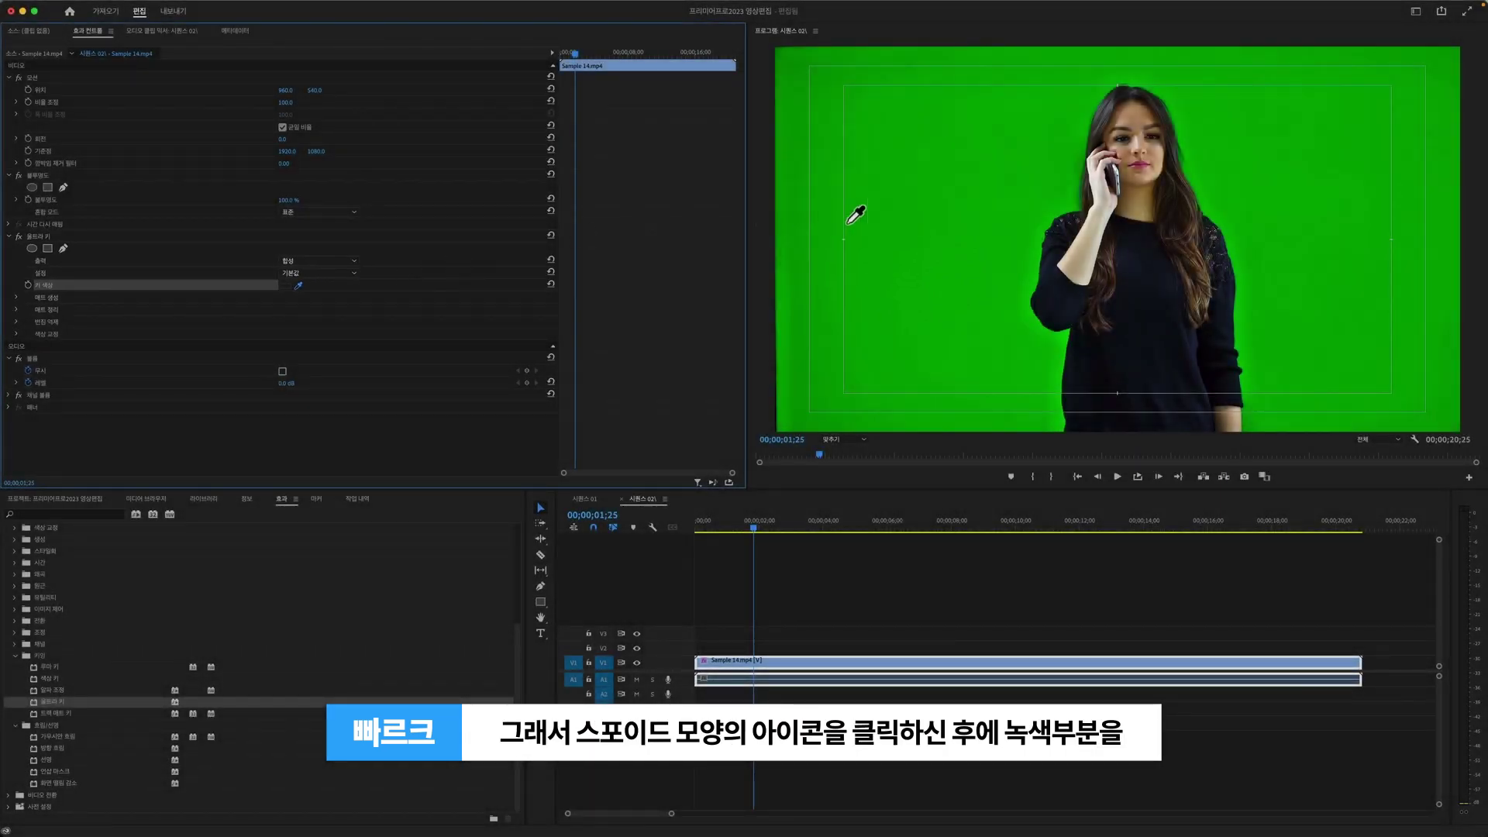
{"action": "left_click", "coordinate": [912, 218]}
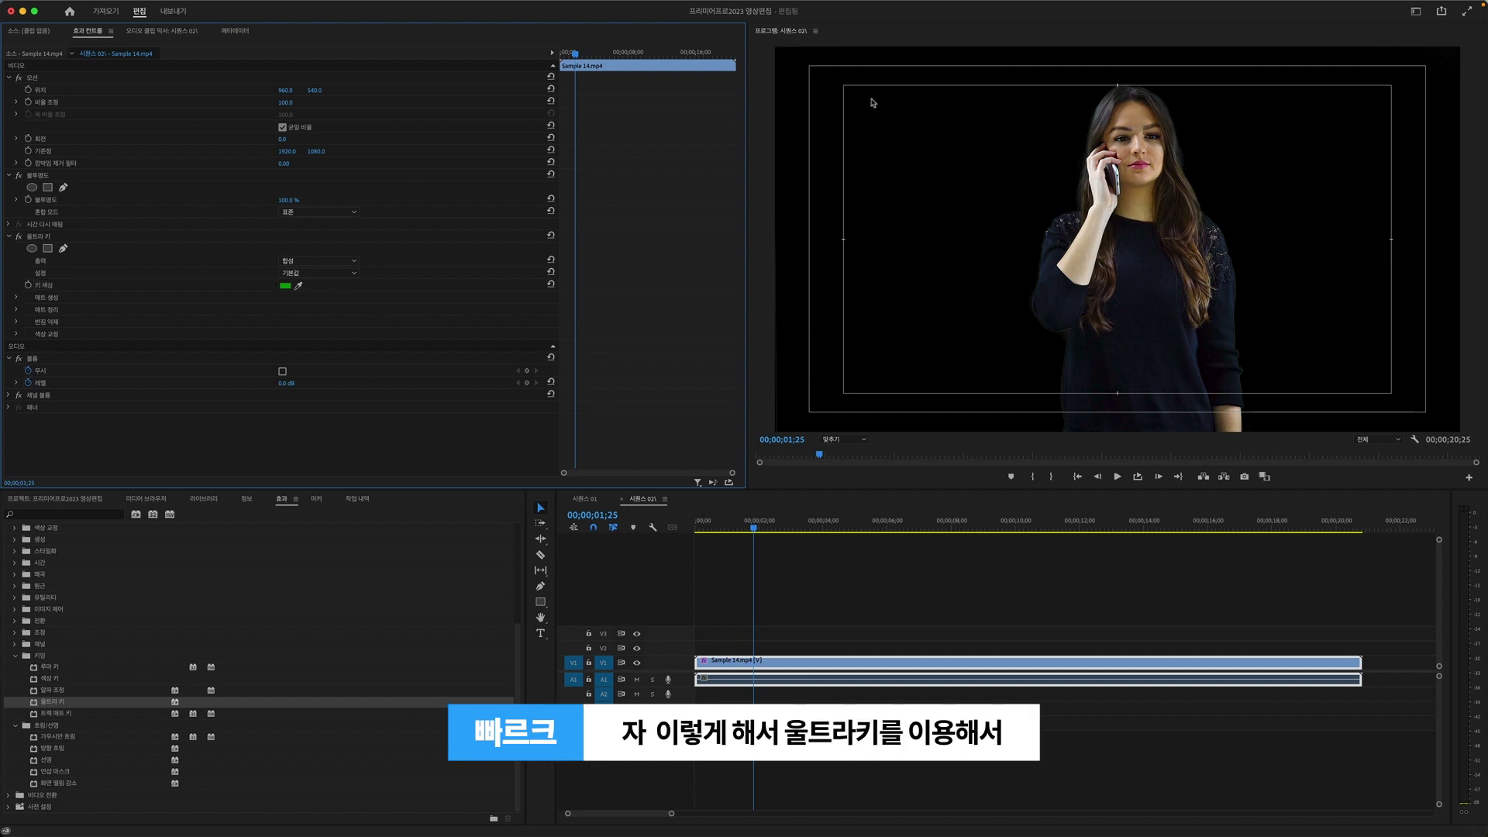
{"action": "left_click", "coordinate": [759, 646]}
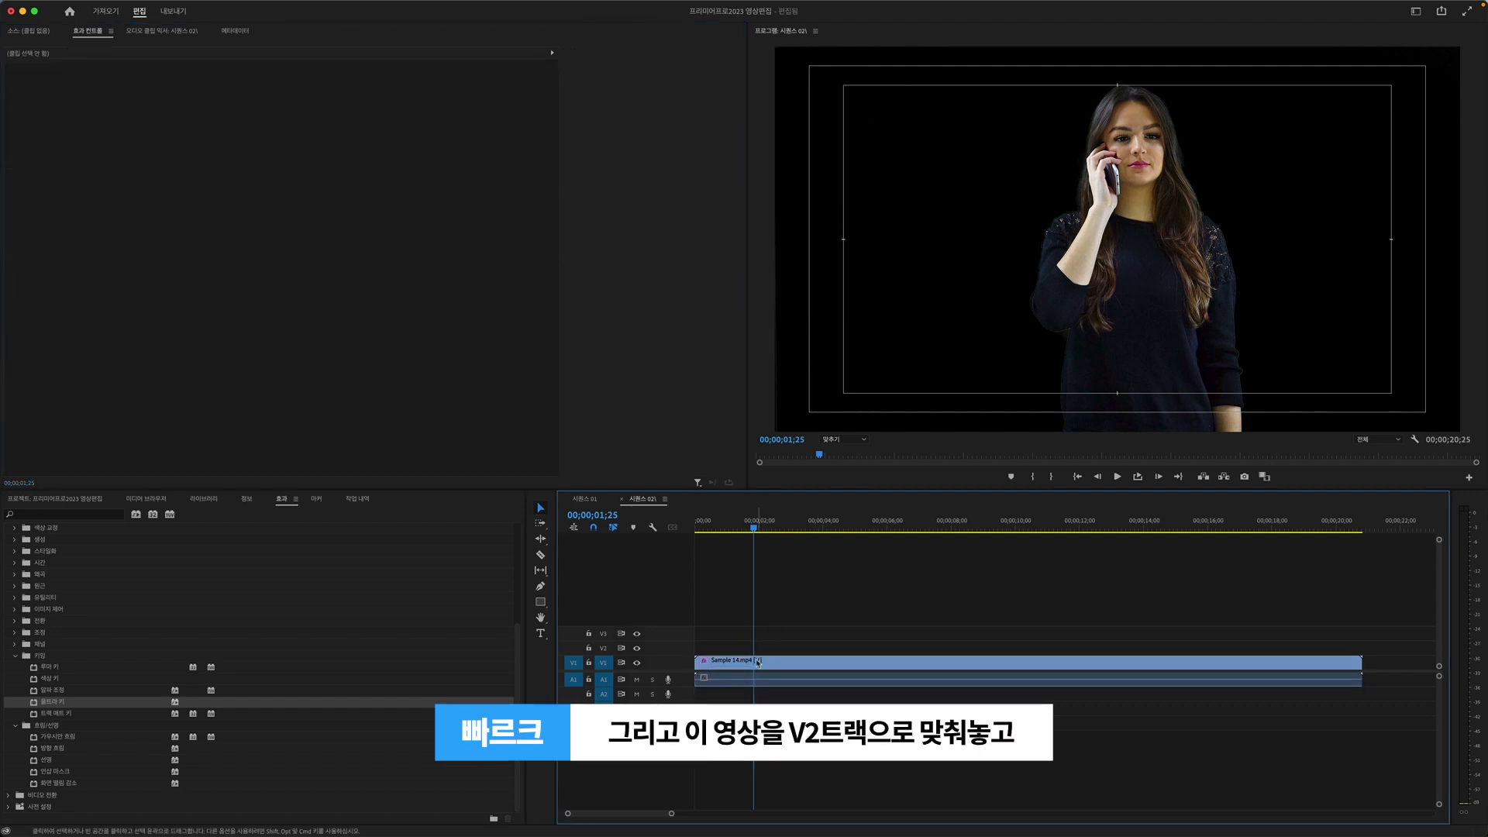
Move the keyed clip up to V2 and place Sample 15.mp4 on V1 beneath it
{"action": "mouse_move", "coordinate": [758, 662]}
{"action": "left_mouse_down"}
{"action": "mouse_move", "coordinate": [758, 647]}
{"action": "mouse_move", "coordinate": [761, 693]}
{"action": "left_mouse_up"}
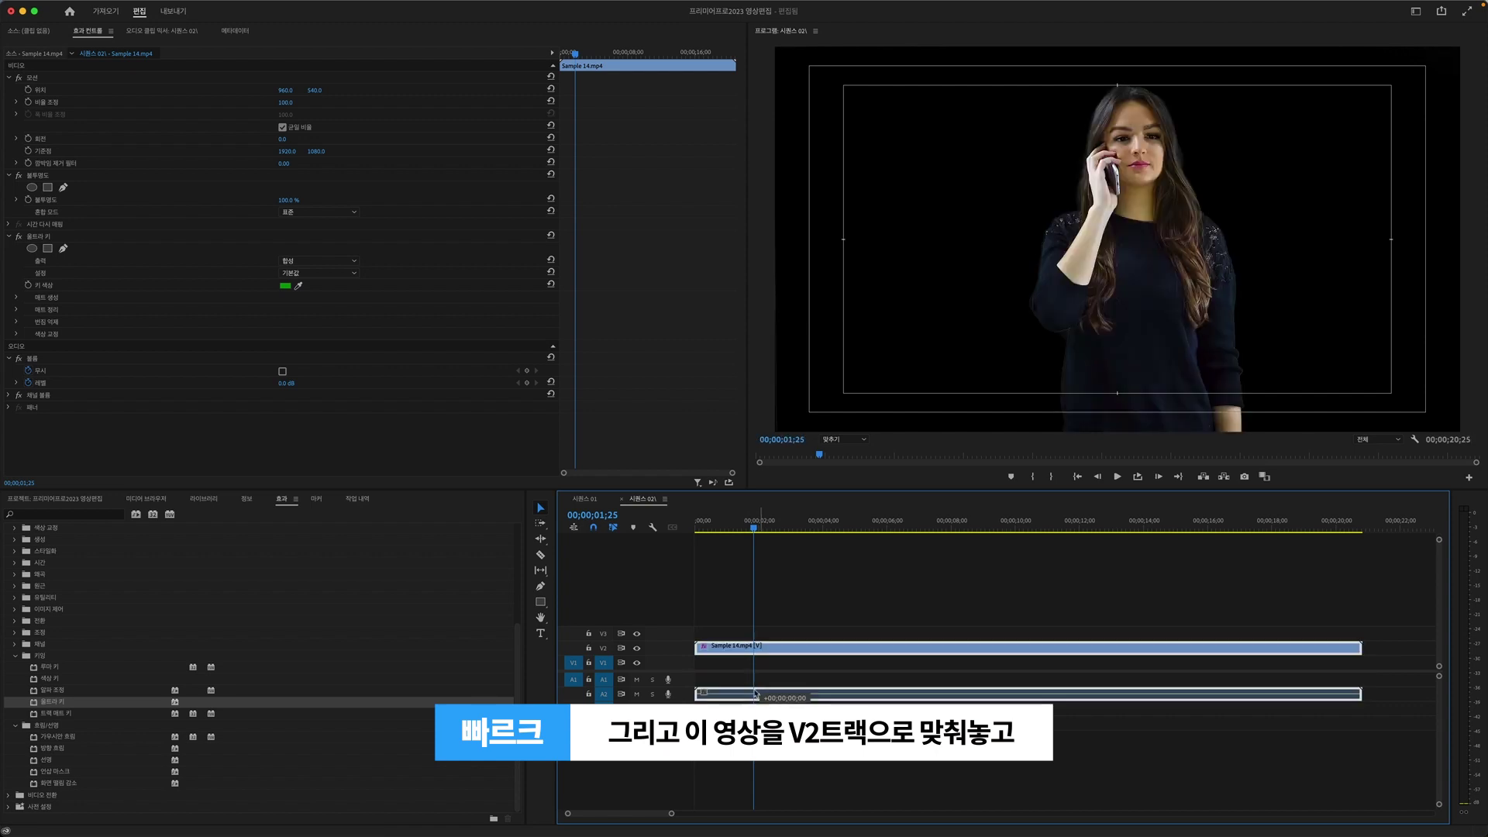
{"action": "left_click", "coordinate": [93, 507]}
{"action": "left_click_drag", "start_coordinate": [158, 613], "coordinate": [676, 673]}
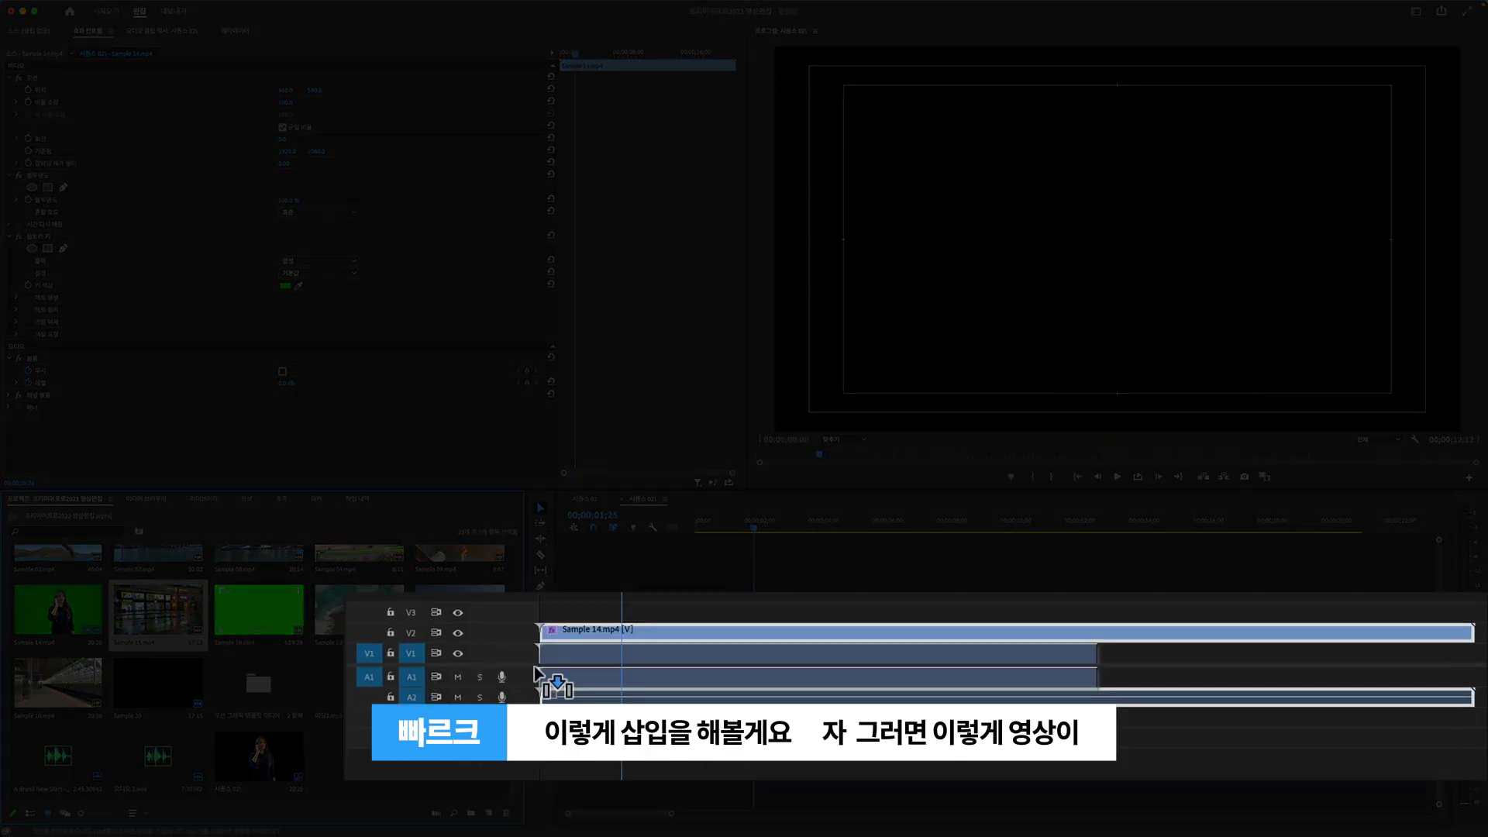
{"action": "left_click_drag", "start_coordinate": [535, 669], "coordinate": [536, 671]}
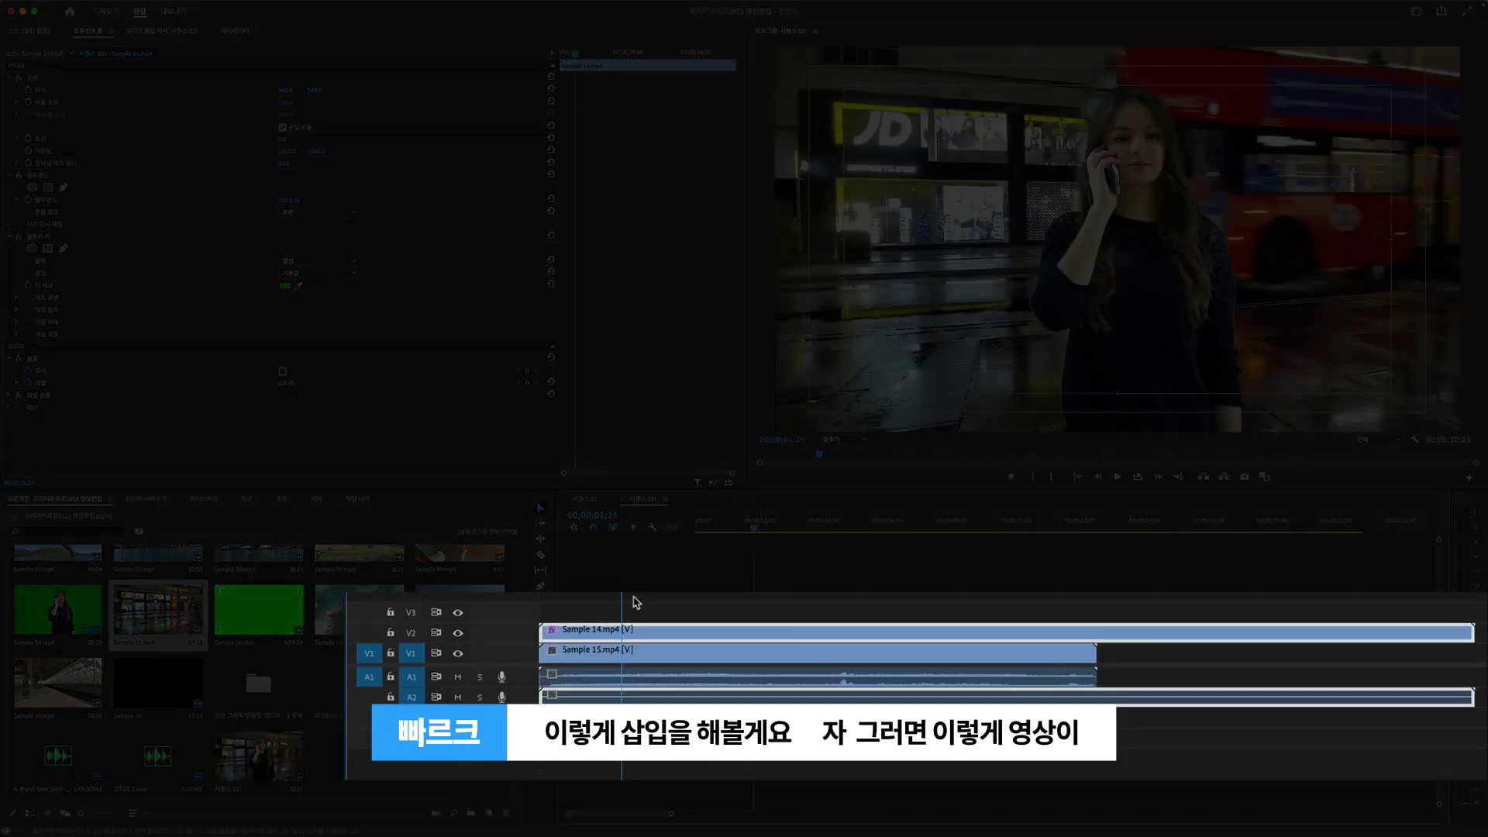
Scrub the playhead to preview the woman over the rainy street background
{"action": "left_click_drag", "start_coordinate": [755, 529], "coordinate": [728, 527]}
{"action": "left_click_drag", "start_coordinate": [716, 527], "coordinate": [734, 530]}
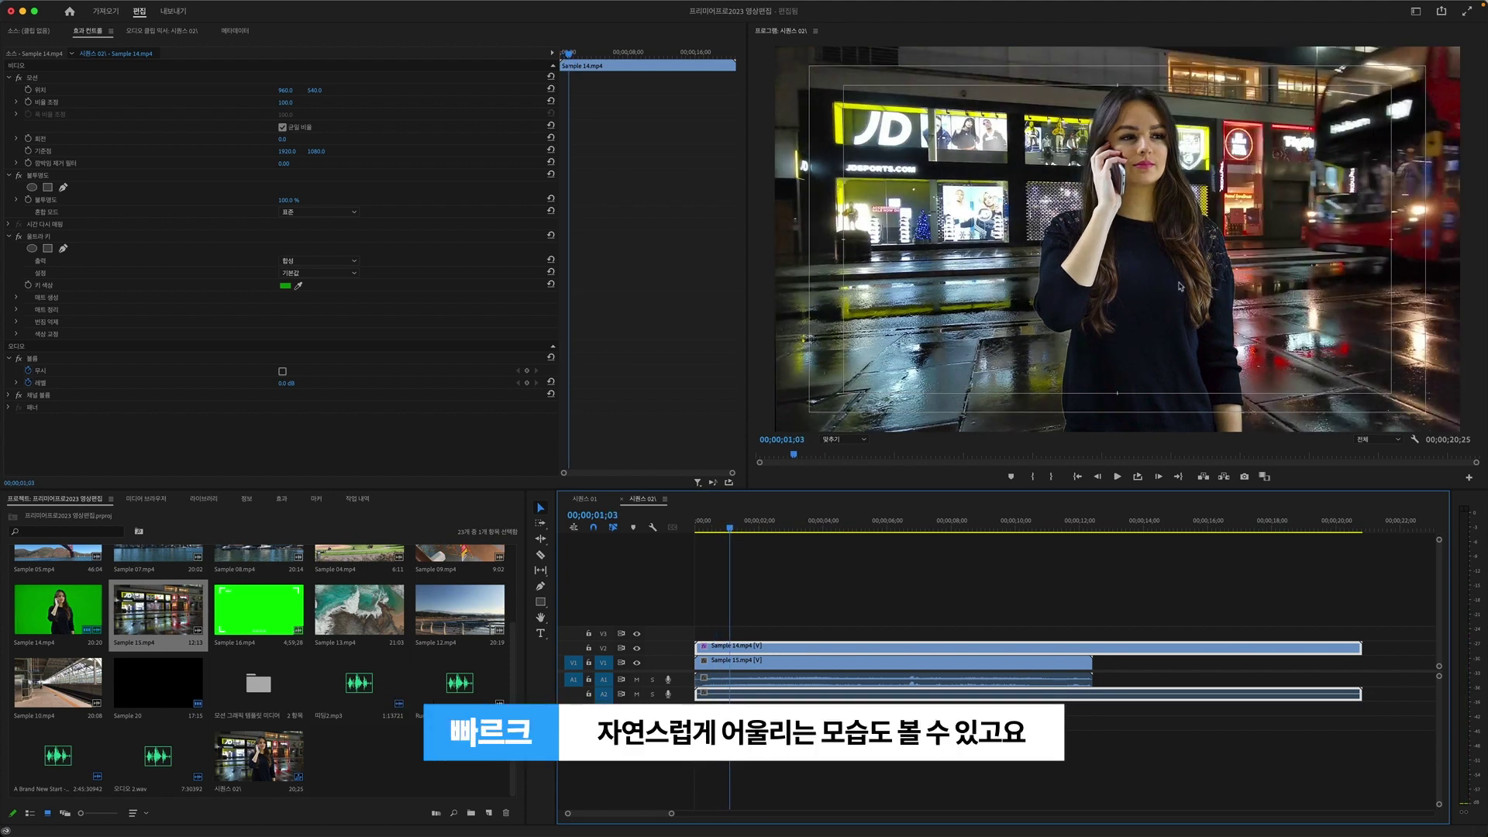
{"action": "left_click", "coordinate": [1030, 665]}
Delete the street background and create a new colour matte with default video settings
{"action": "key", "text": "Delete"}
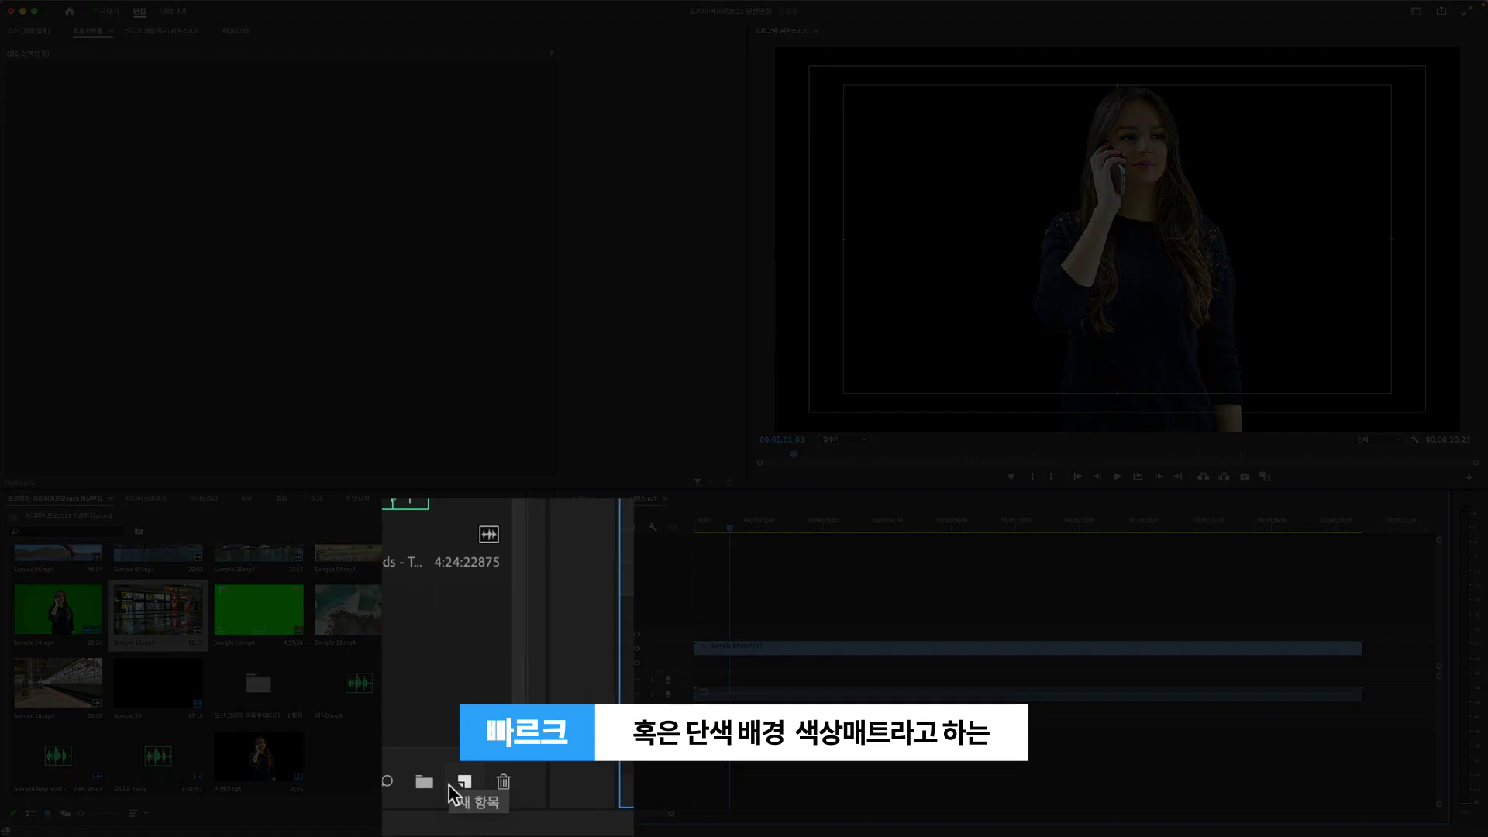
{"action": "left_click", "coordinate": [476, 808]}
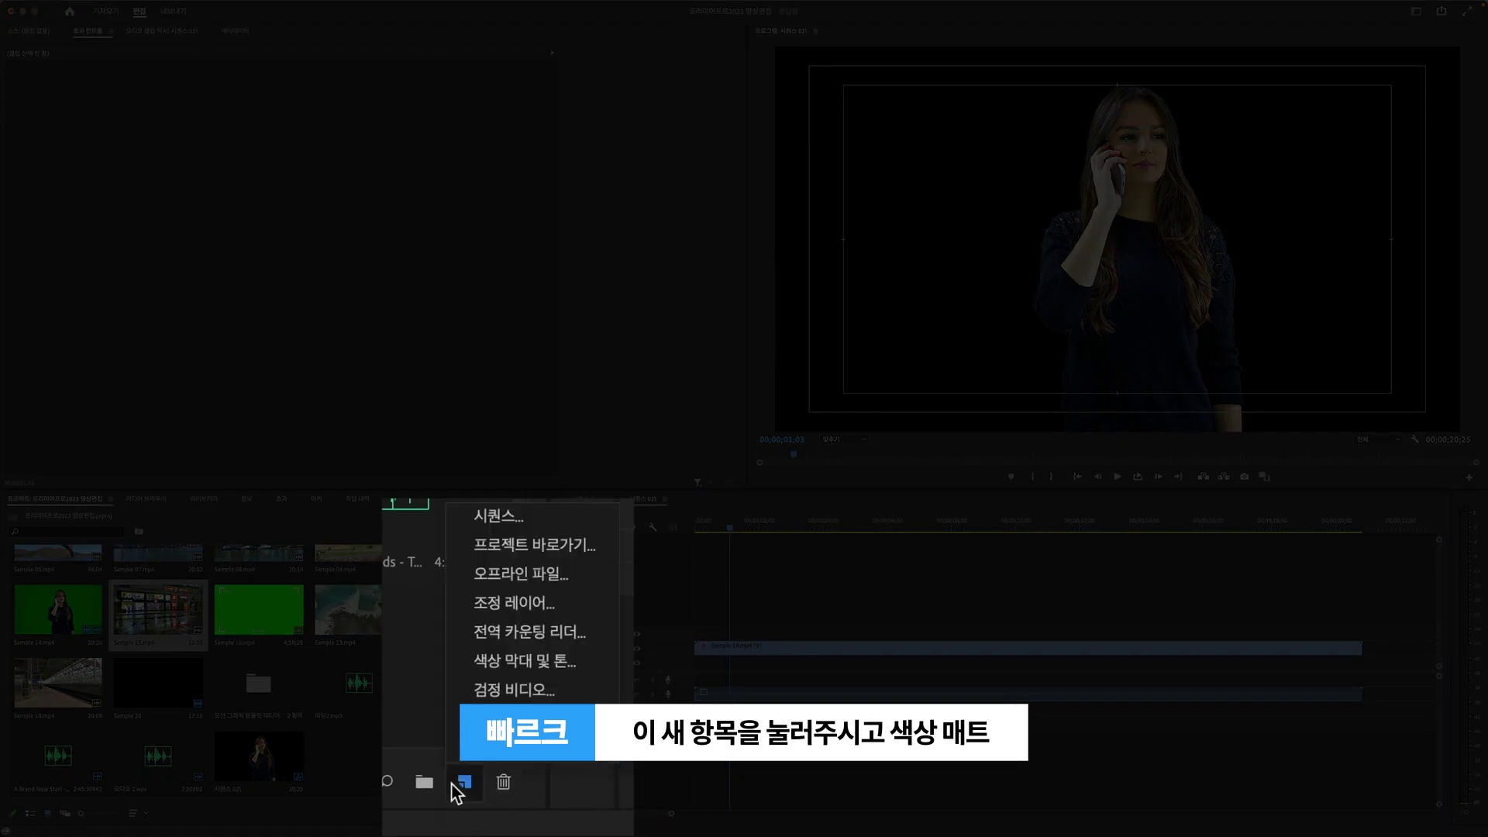
{"action": "left_click", "coordinate": [503, 718]}
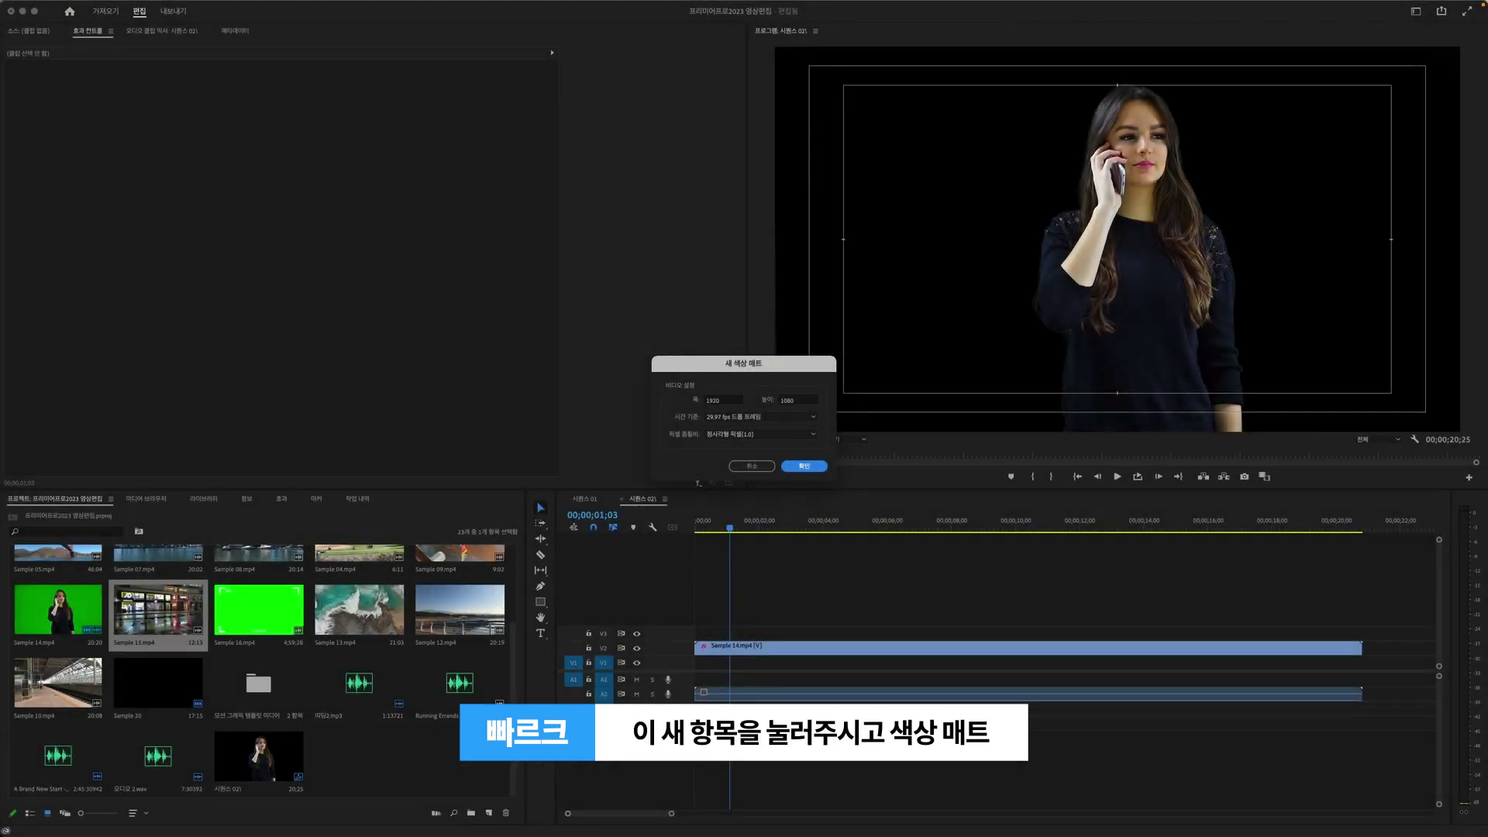
{"action": "left_click", "coordinate": [794, 467]}
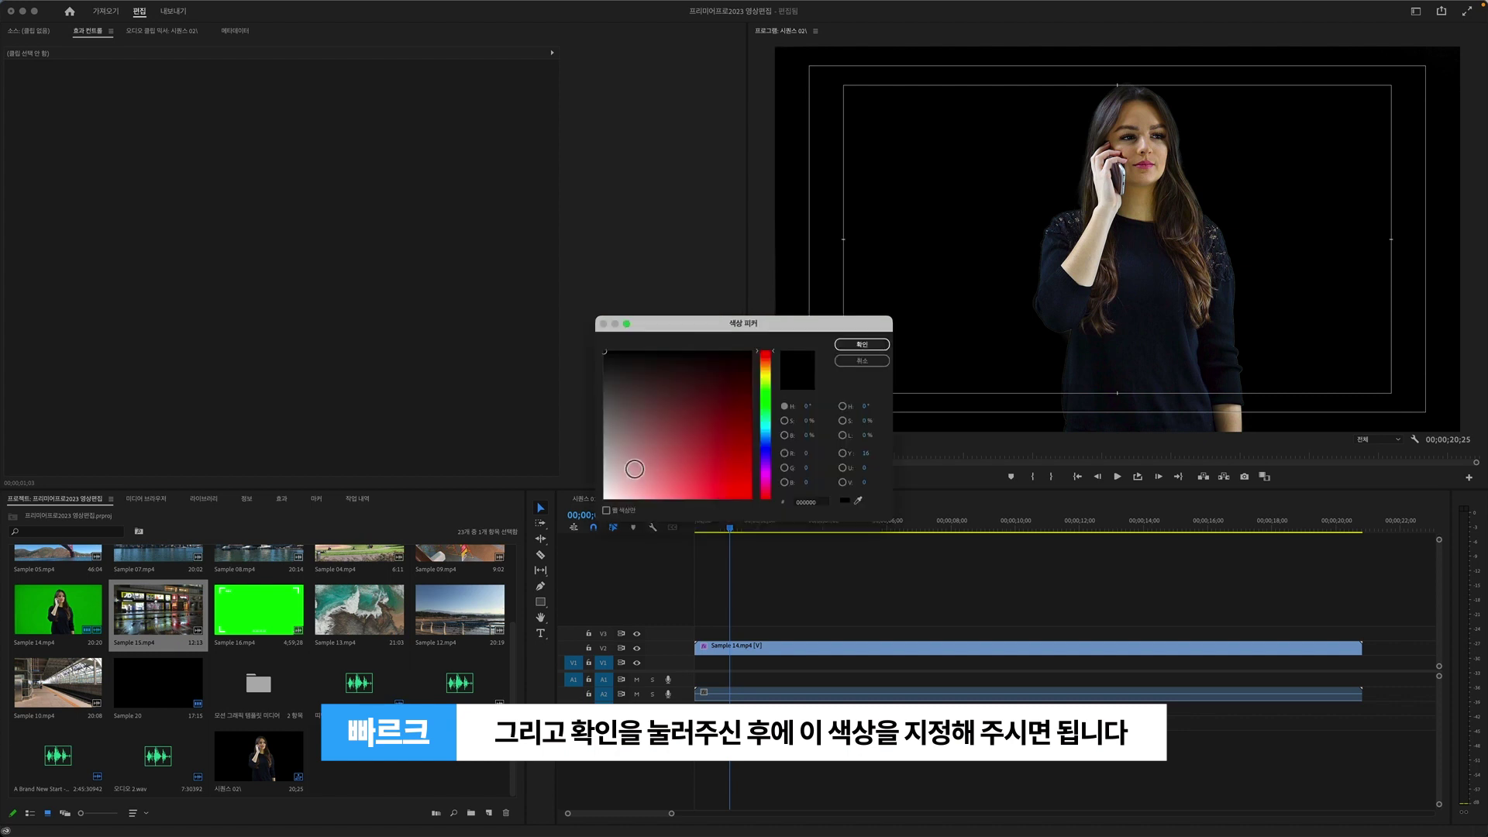
Make the matte light pink FF9C9C, keep its default name, and place it on V1
{"action": "left_click_drag", "start_coordinate": [640, 482], "coordinate": [665, 507]}
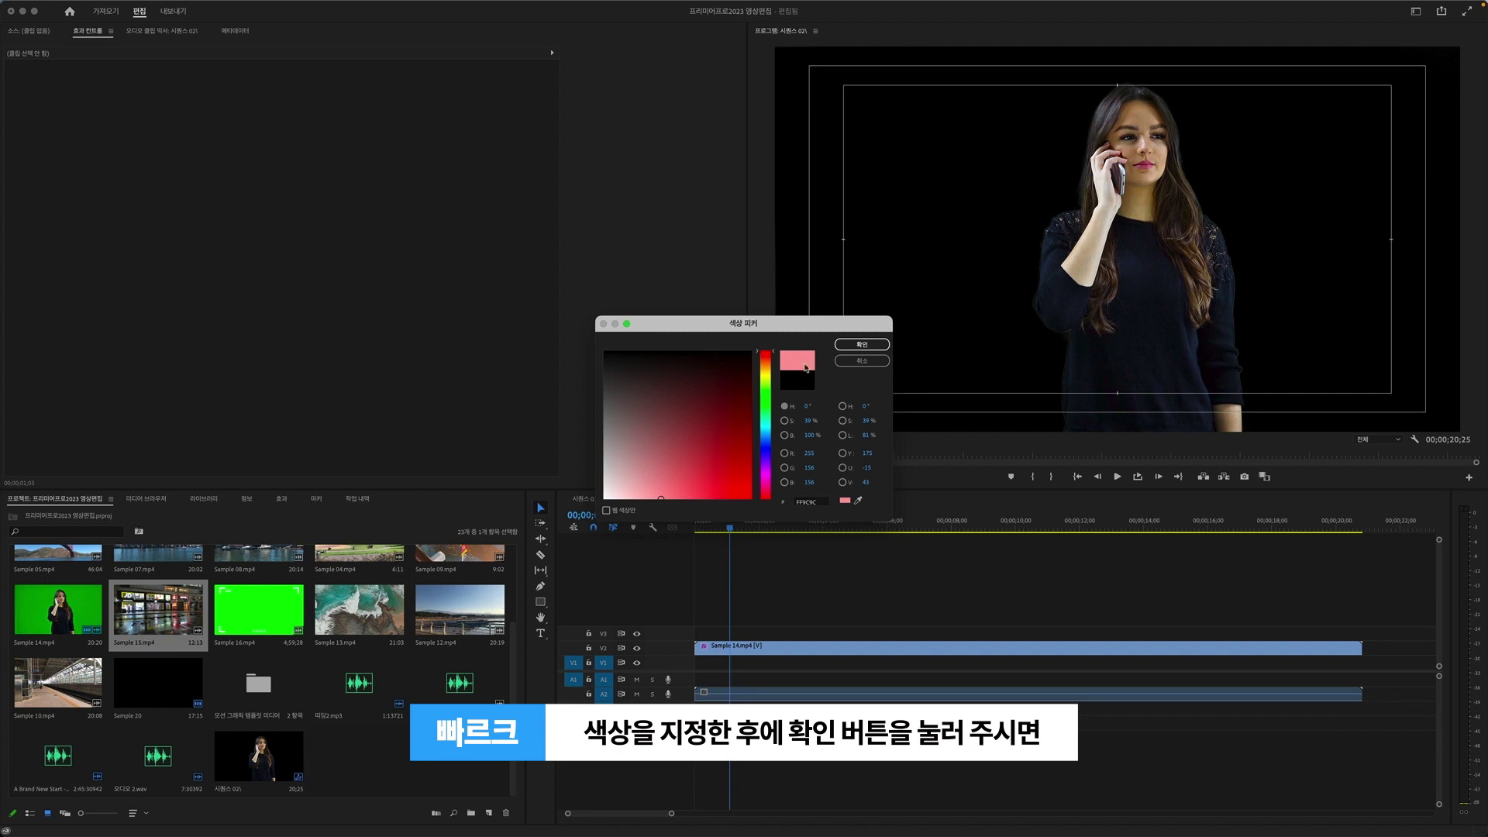
{"action": "left_click", "coordinate": [864, 345]}
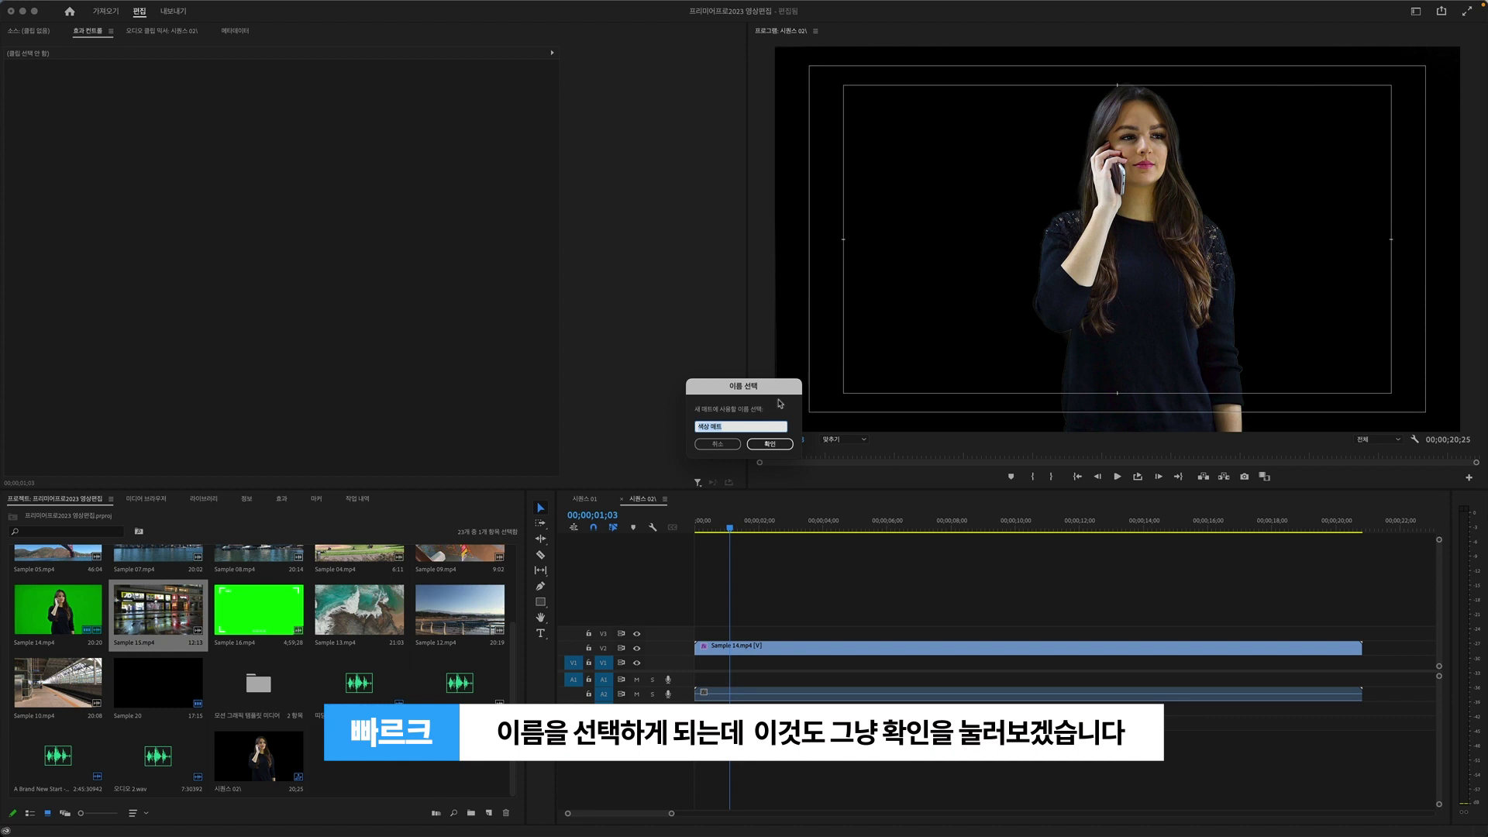
{"action": "left_click", "coordinate": [785, 446]}
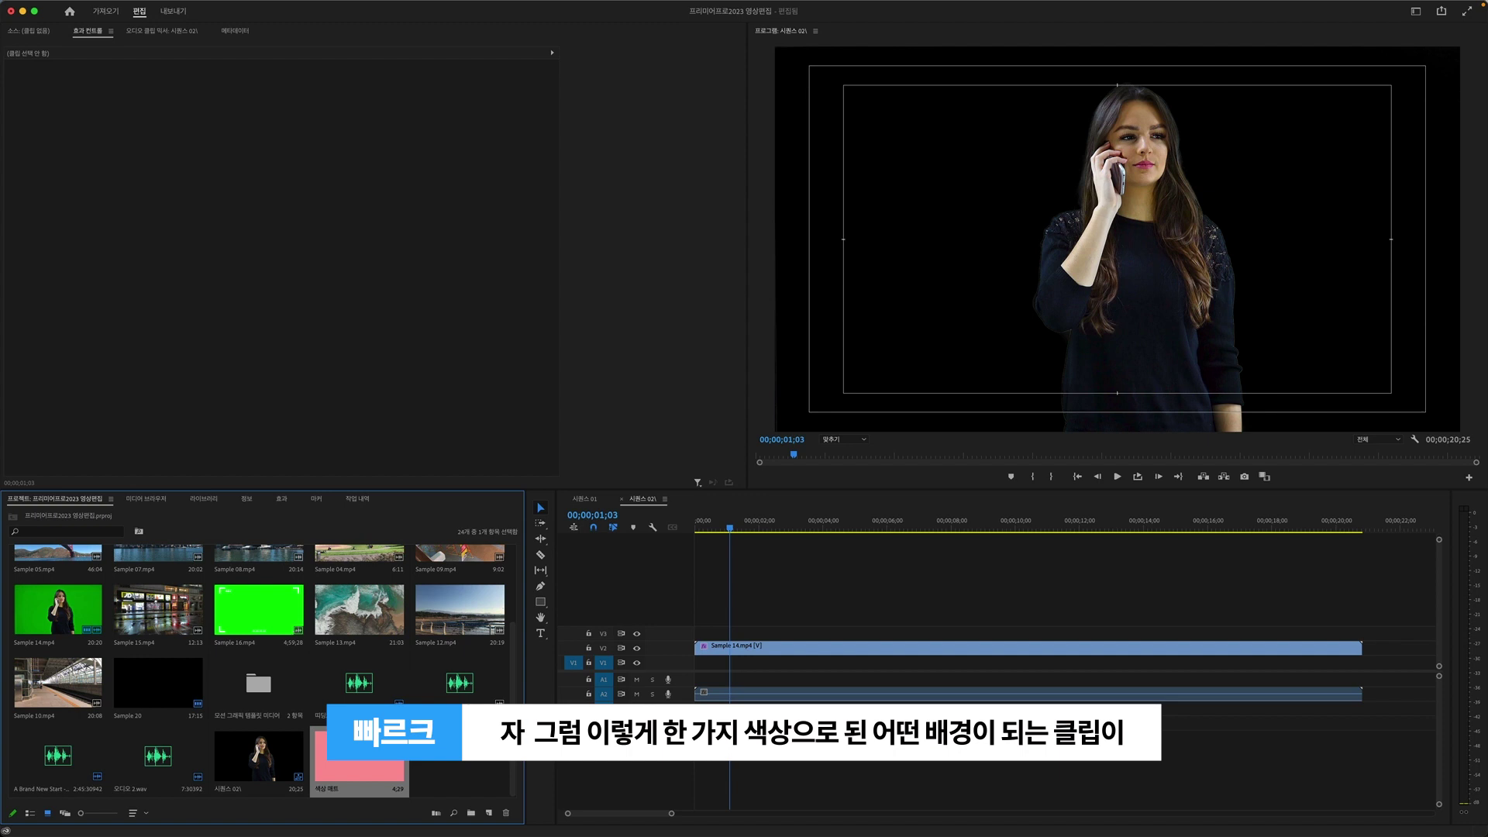
{"action": "left_click_drag", "start_coordinate": [509, 675], "coordinate": [700, 676]}
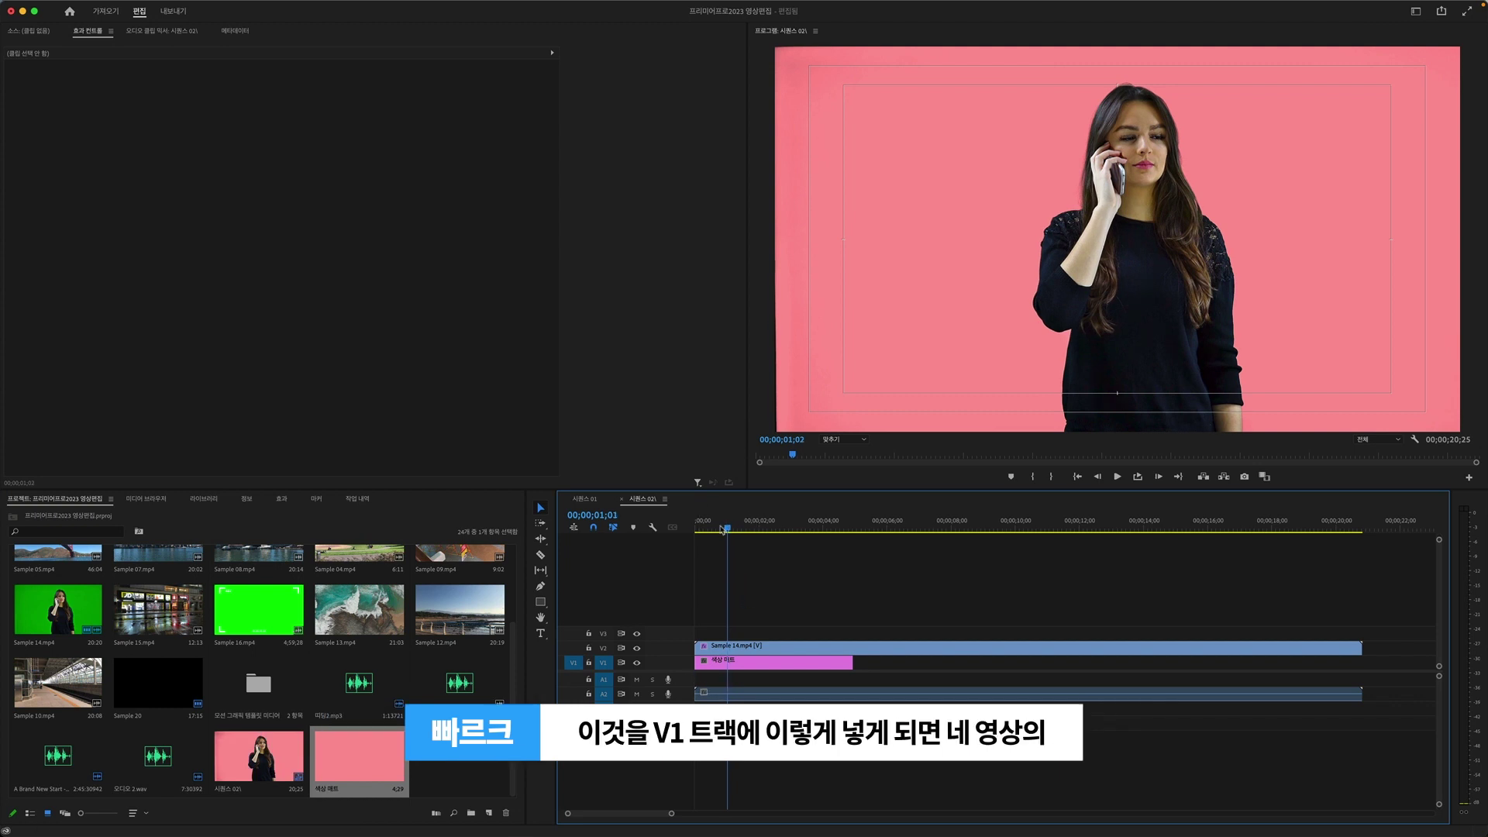
Play a preview of the woman over the pink matte, then put Sample 16.mp4 on V3
{"action": "left_click", "coordinate": [730, 666]}
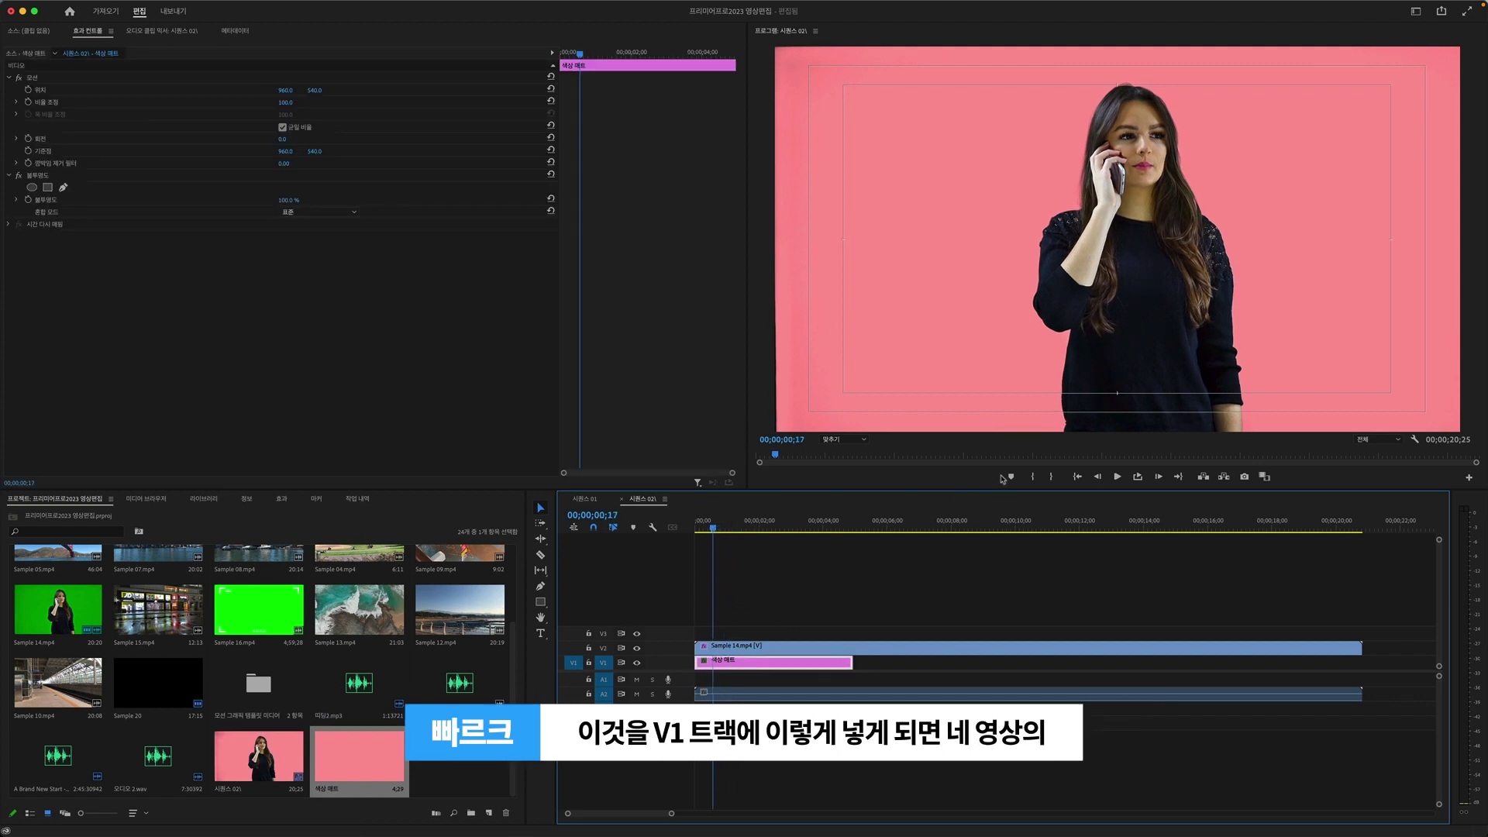
{"action": "left_click", "coordinate": [1115, 477]}
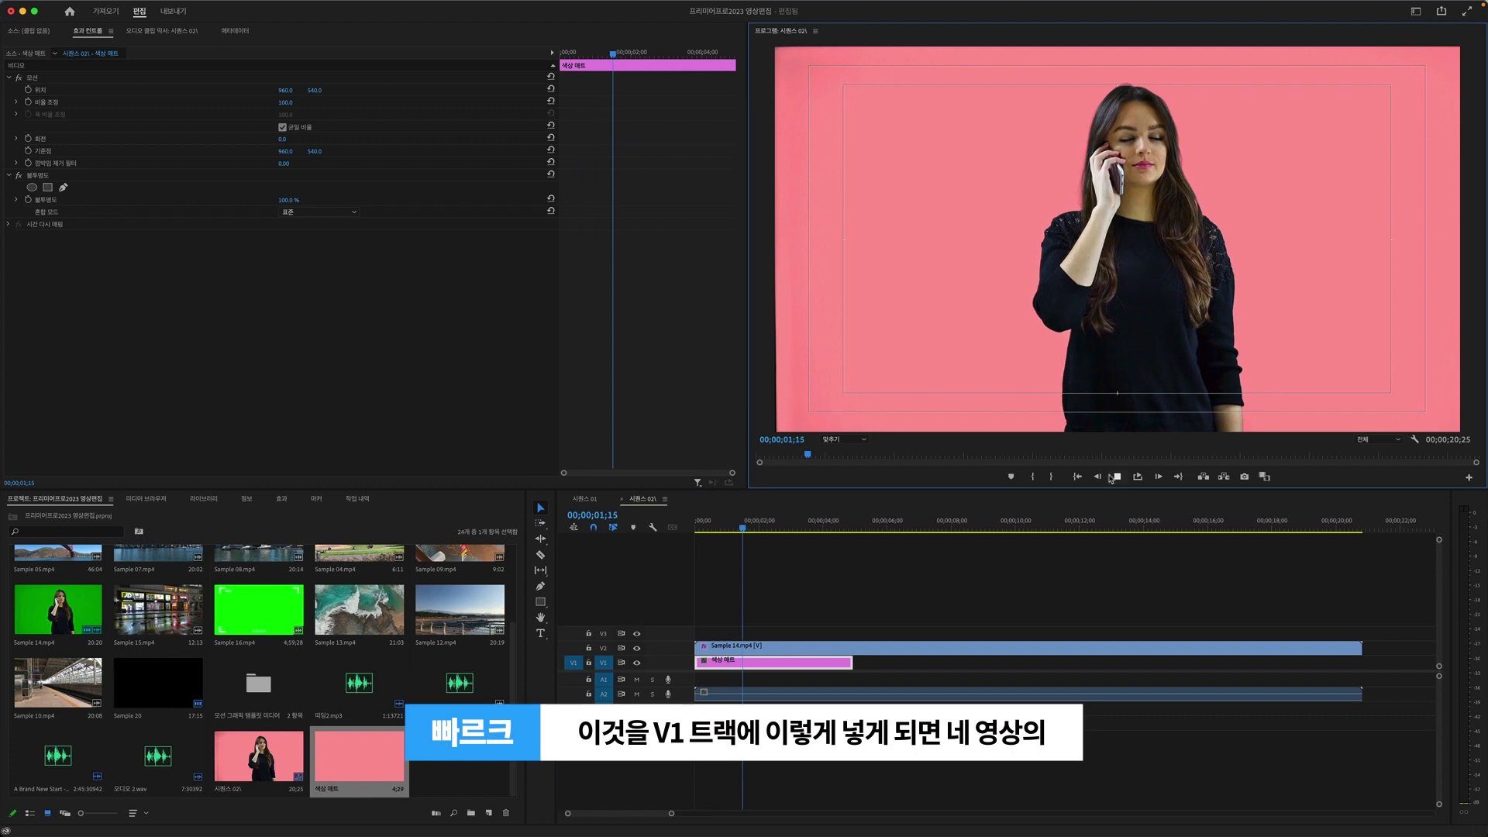
{"action": "key", "text": "space"}
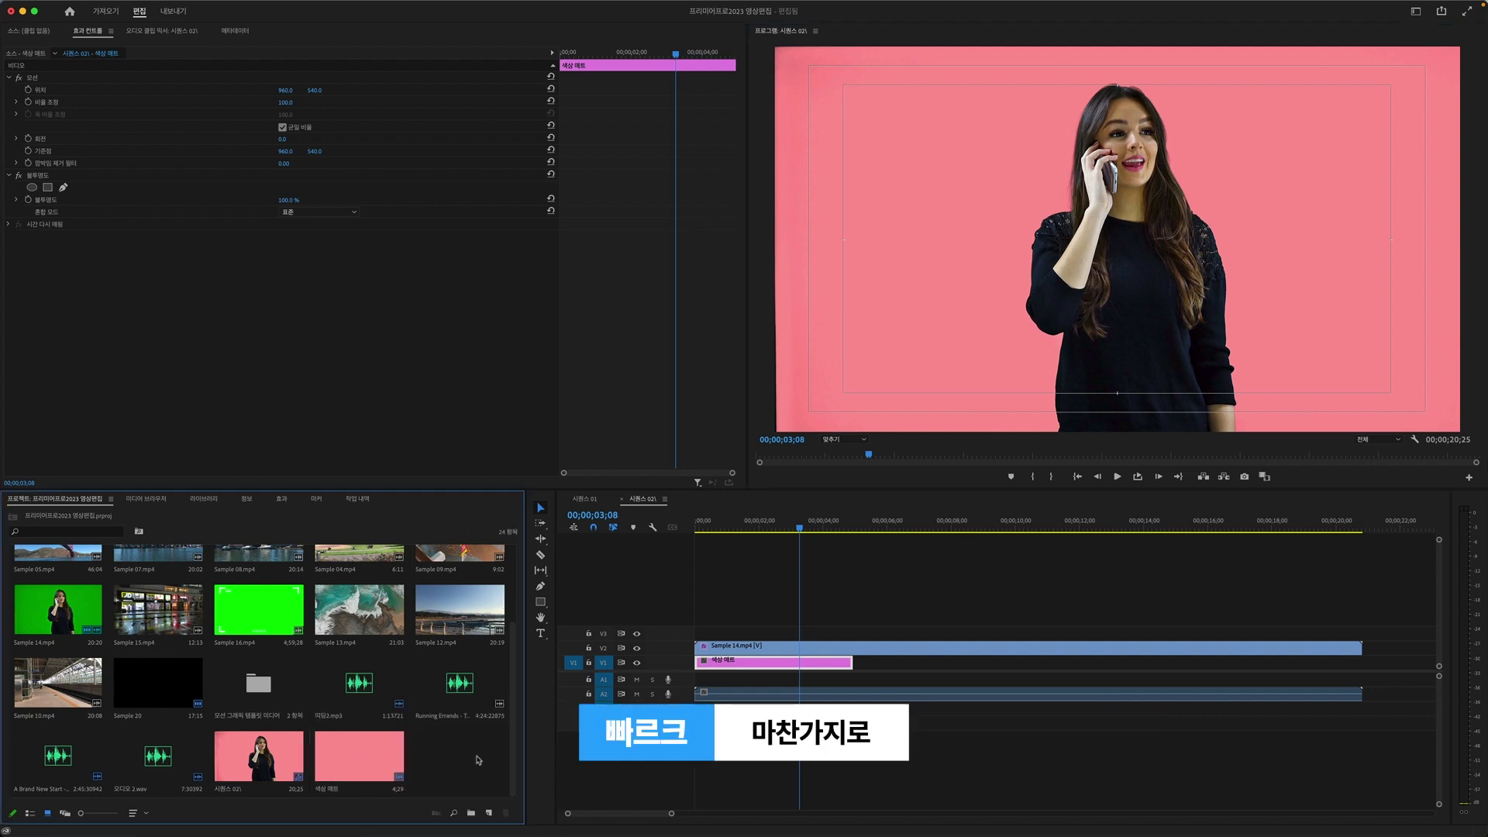
{"action": "left_click_drag", "start_coordinate": [258, 612], "coordinate": [717, 630]}
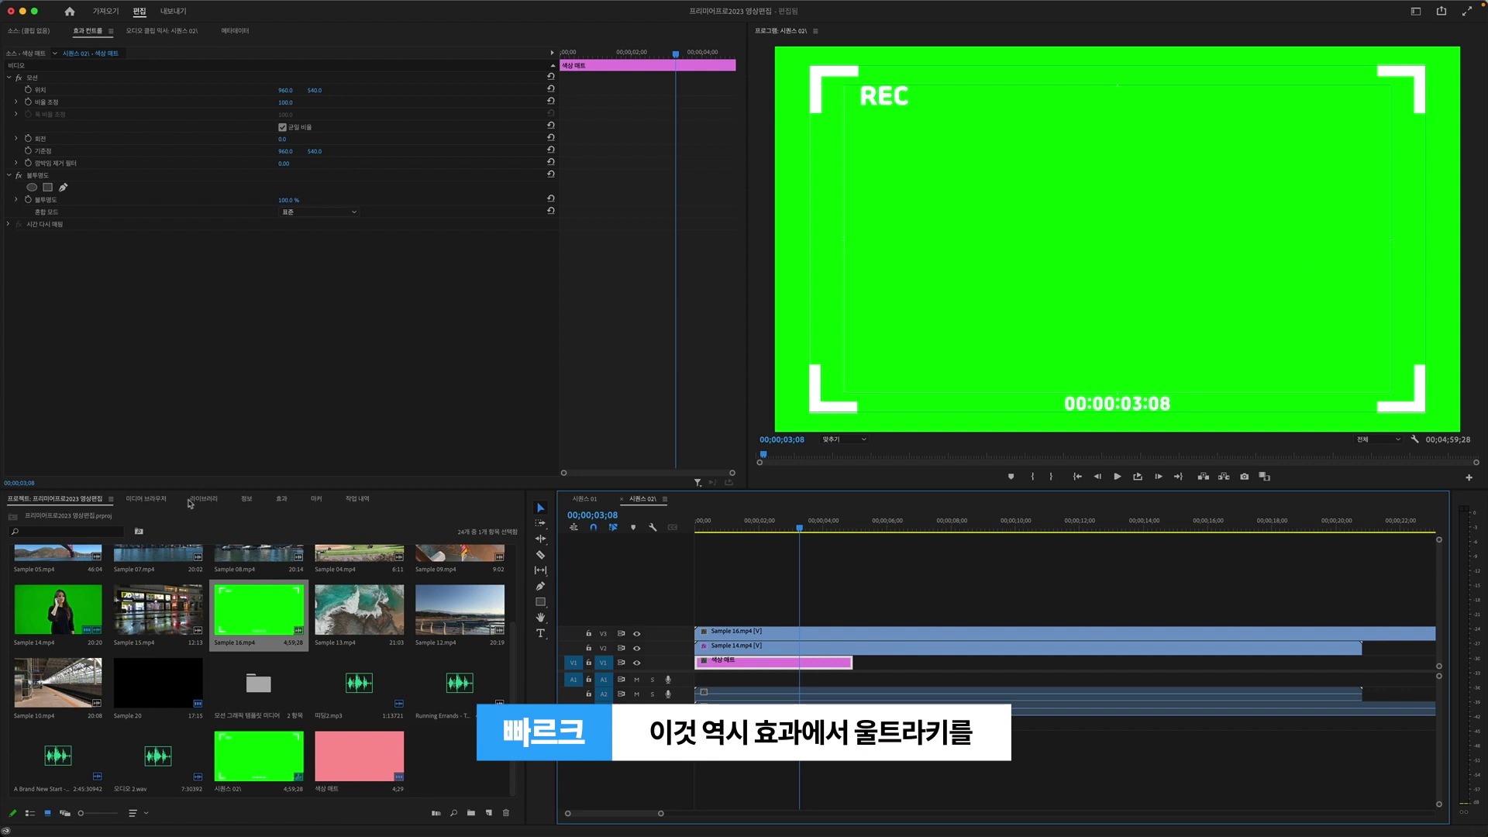
Apply Ultra Key to Sample 16.mp4 on V3 and sample its green as the key colour
{"action": "left_click", "coordinate": [277, 501]}
{"action": "left_click_drag", "start_coordinate": [51, 704], "coordinate": [738, 633]}
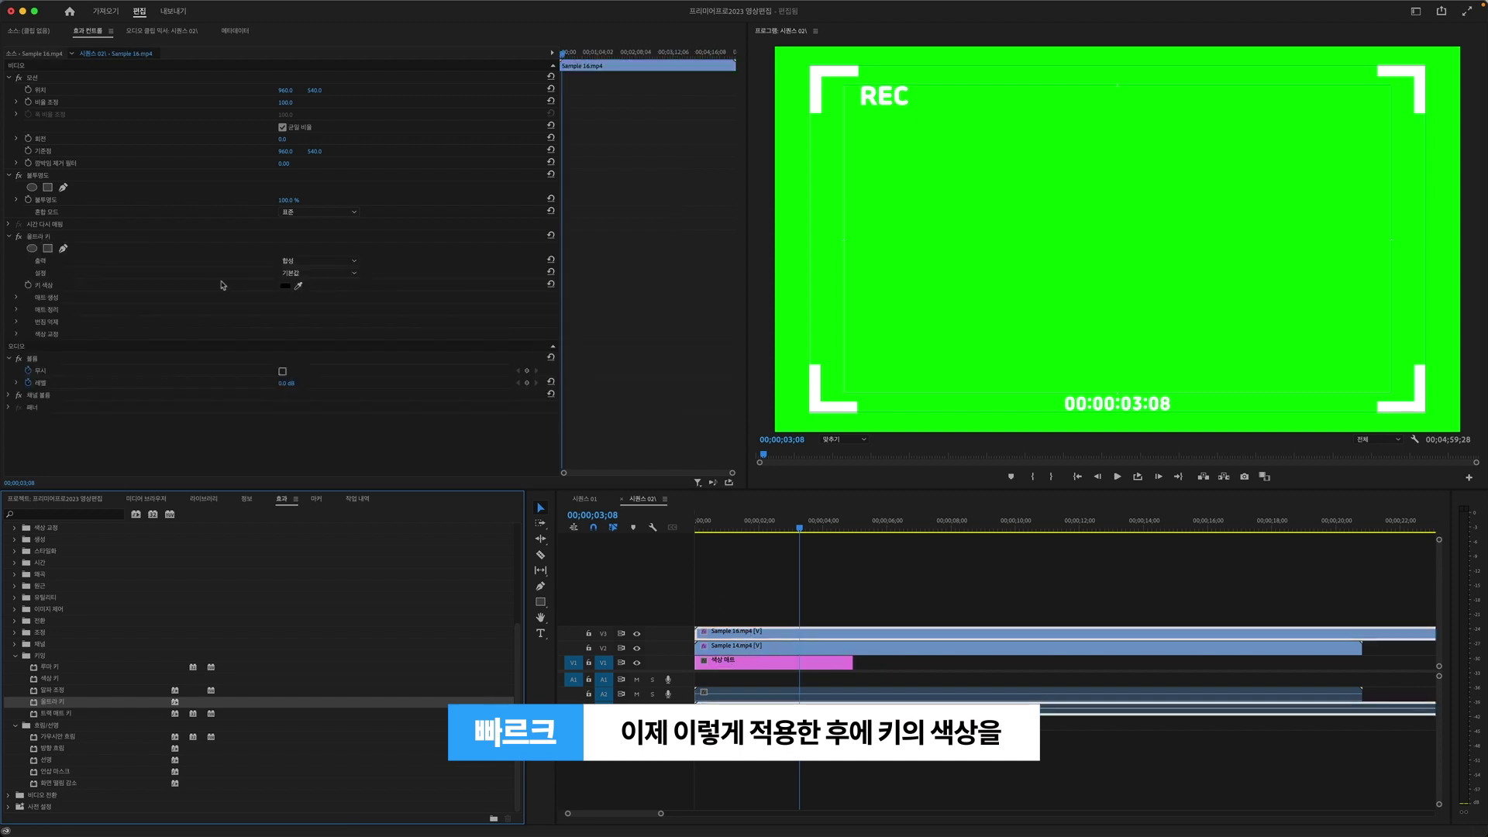
{"action": "left_click", "coordinate": [49, 287]}
{"action": "left_click", "coordinate": [297, 285]}
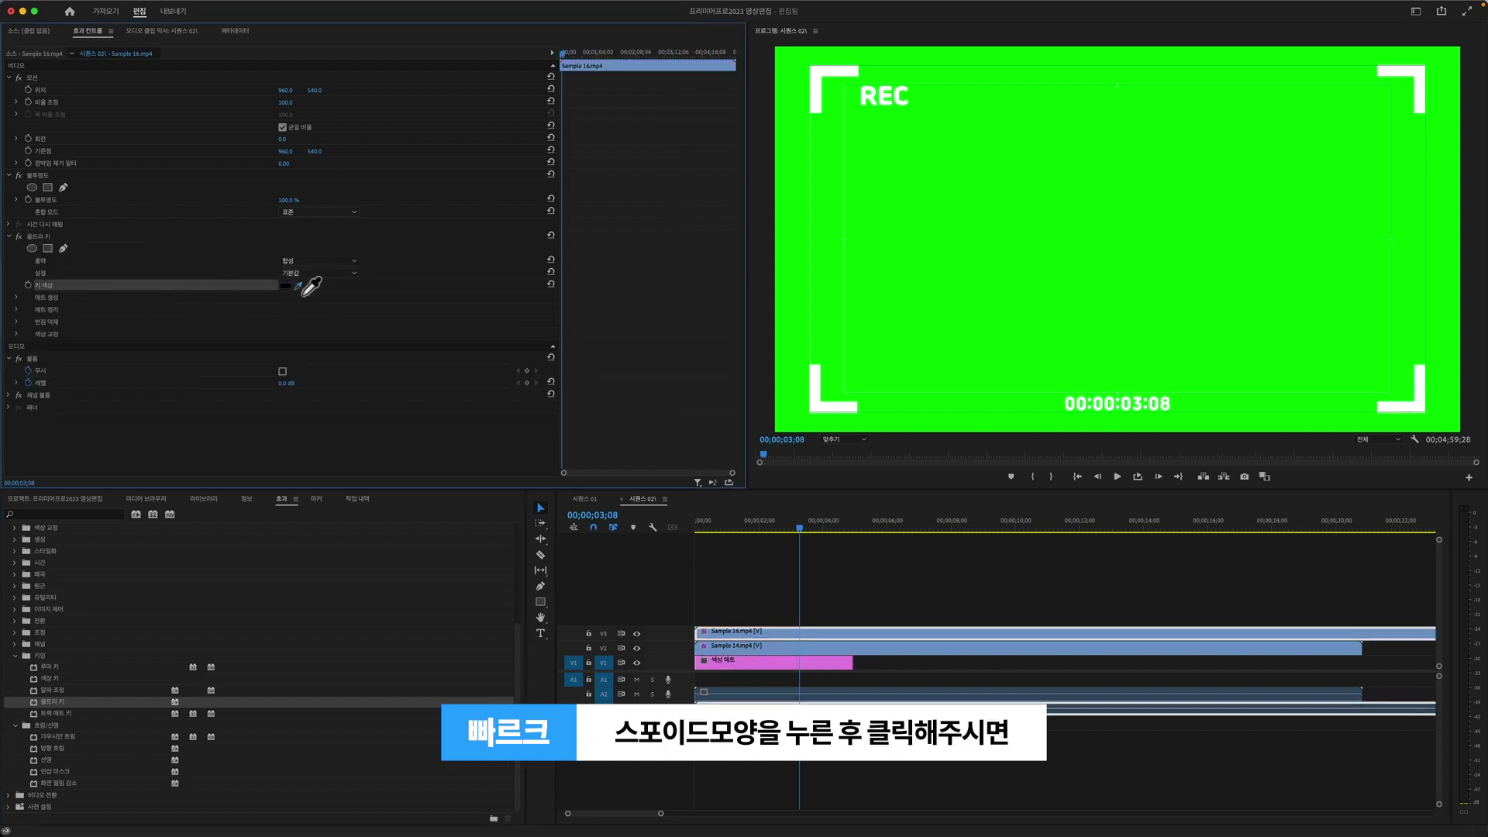
{"action": "left_click", "coordinate": [1026, 175]}
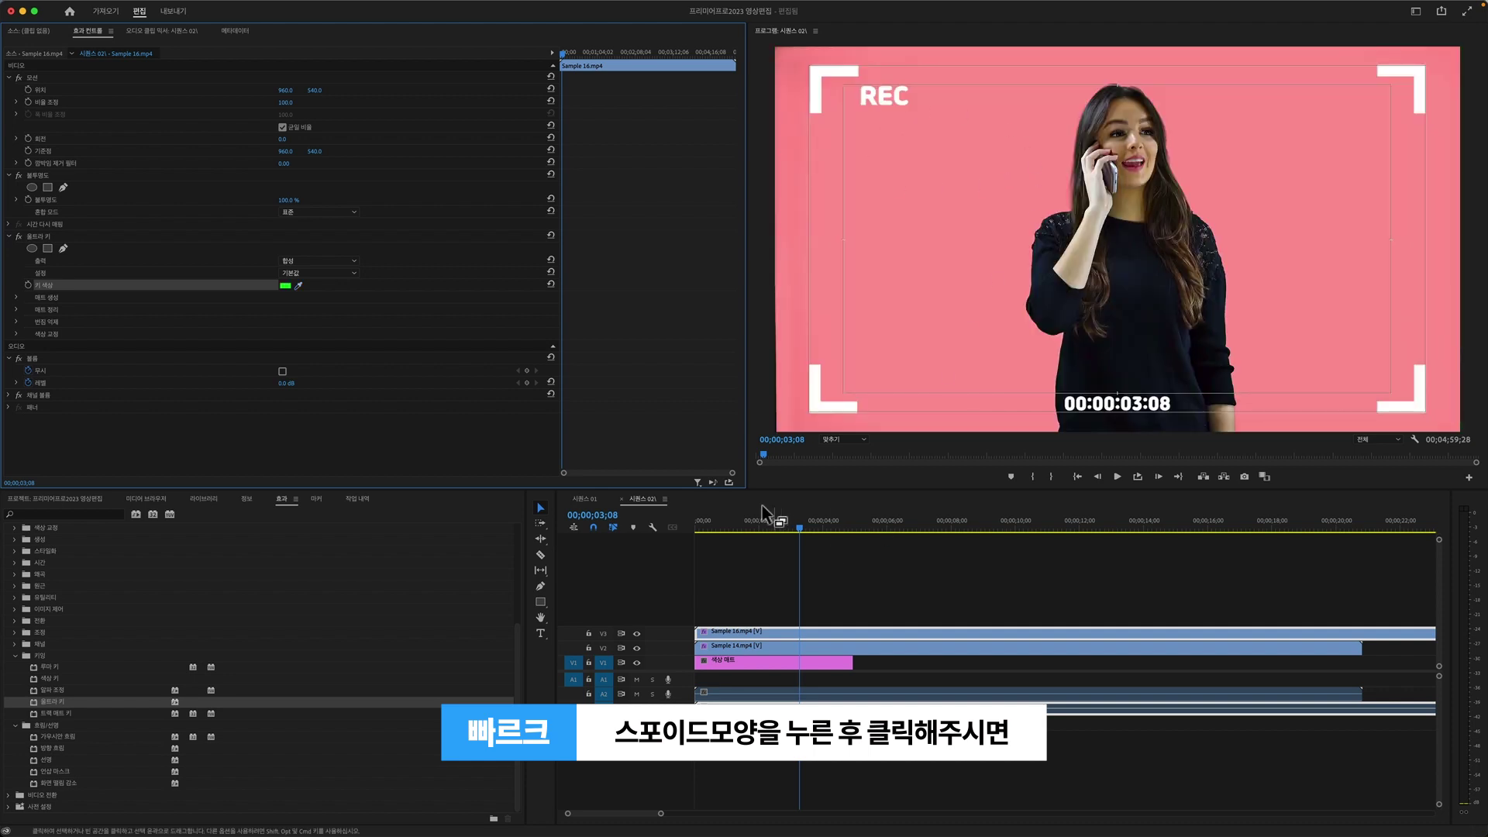
Return to the sequence start and play back the REC frame composite
{"action": "left_click", "coordinate": [1089, 510]}
{"action": "key", "text": "Home"}
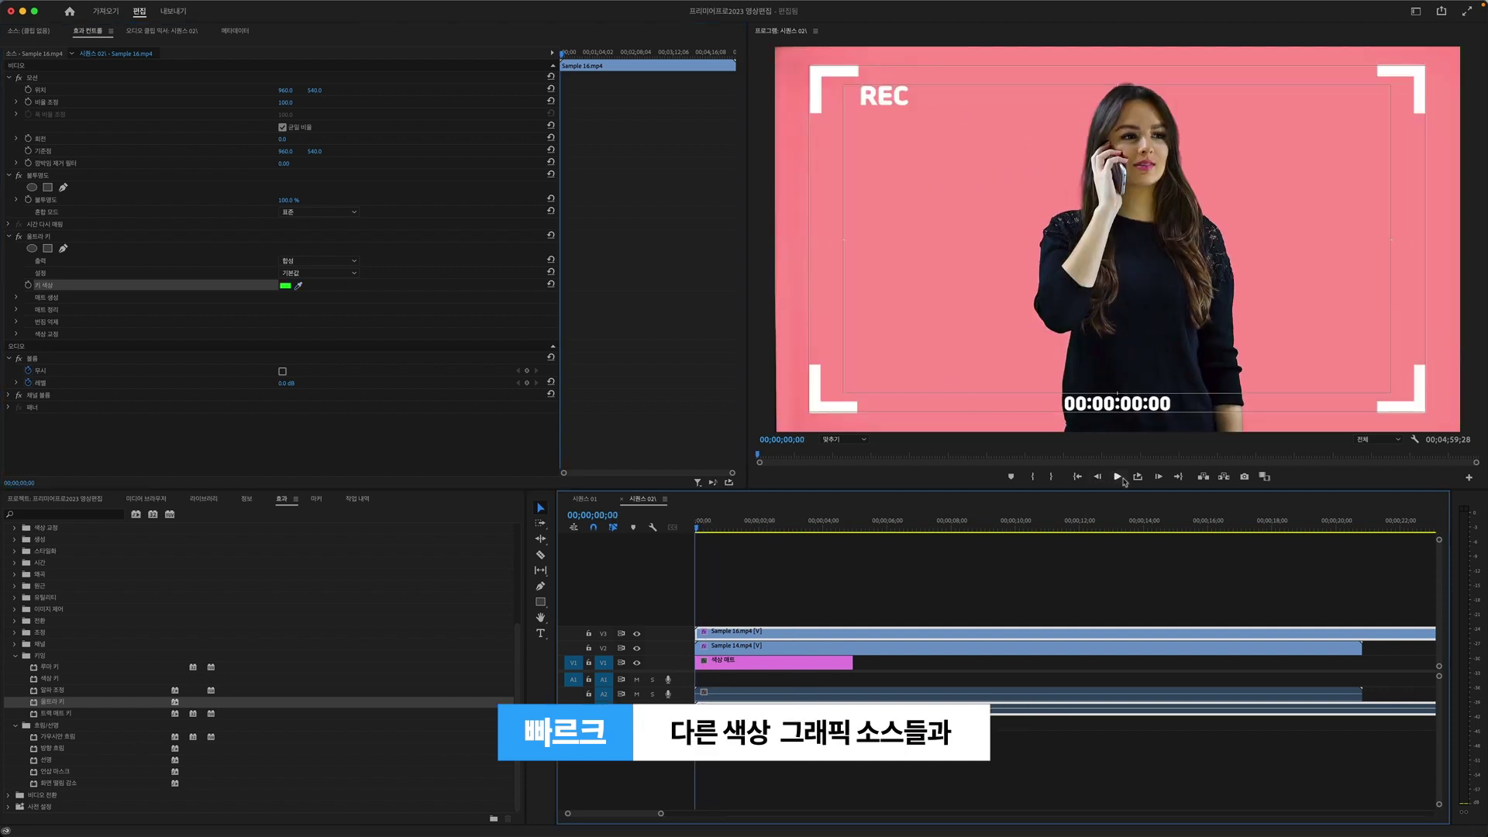
{"action": "left_click", "coordinate": [1116, 477]}
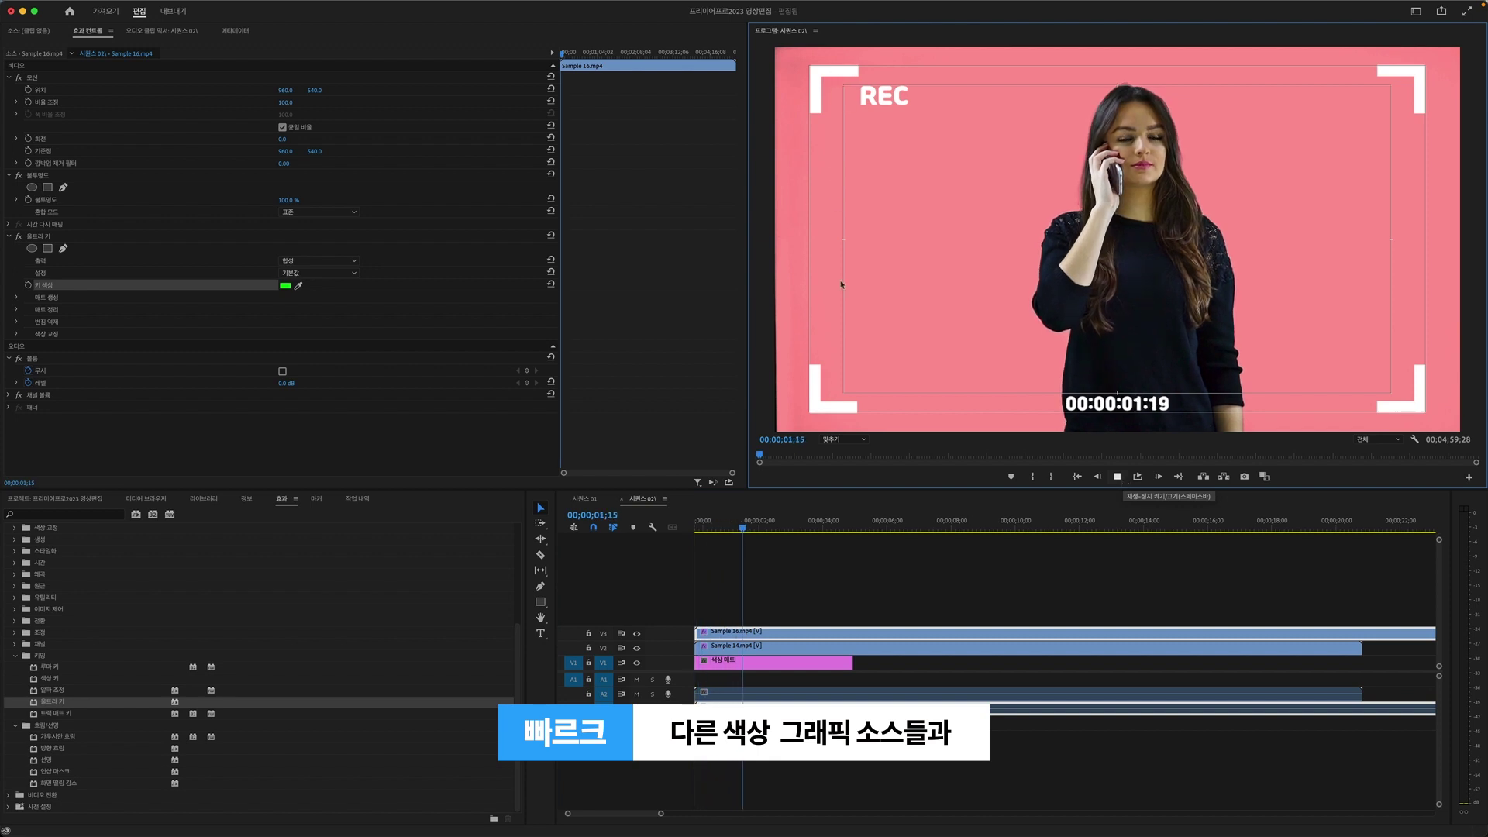
Extend the pink matte to the end of V2 and trim Sample 16.mp4's tail to match
{"action": "left_click", "coordinate": [1117, 477]}
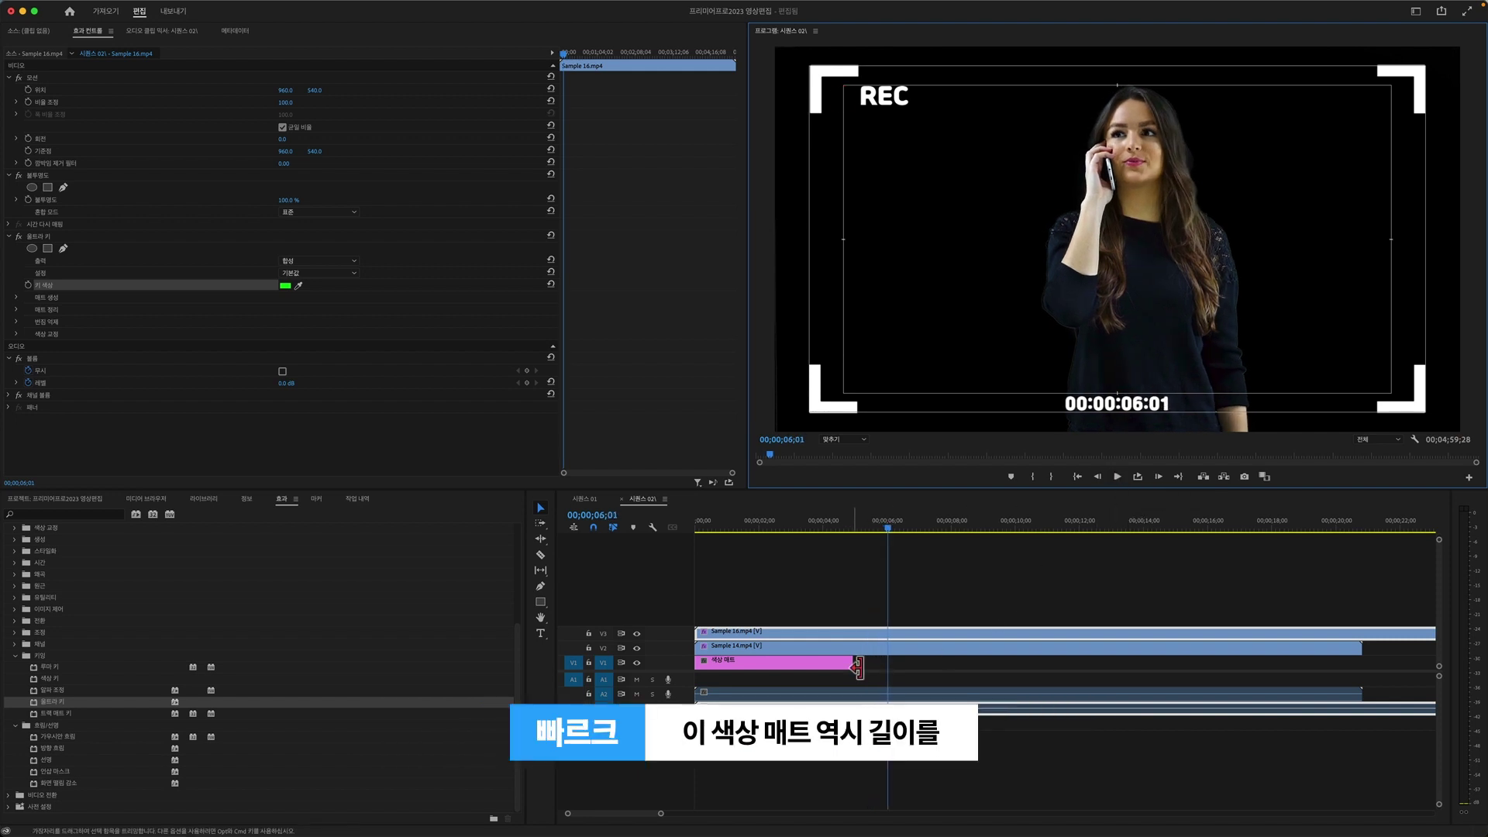
{"action": "left_click_drag", "start_coordinate": [853, 664], "coordinate": [1367, 668]}
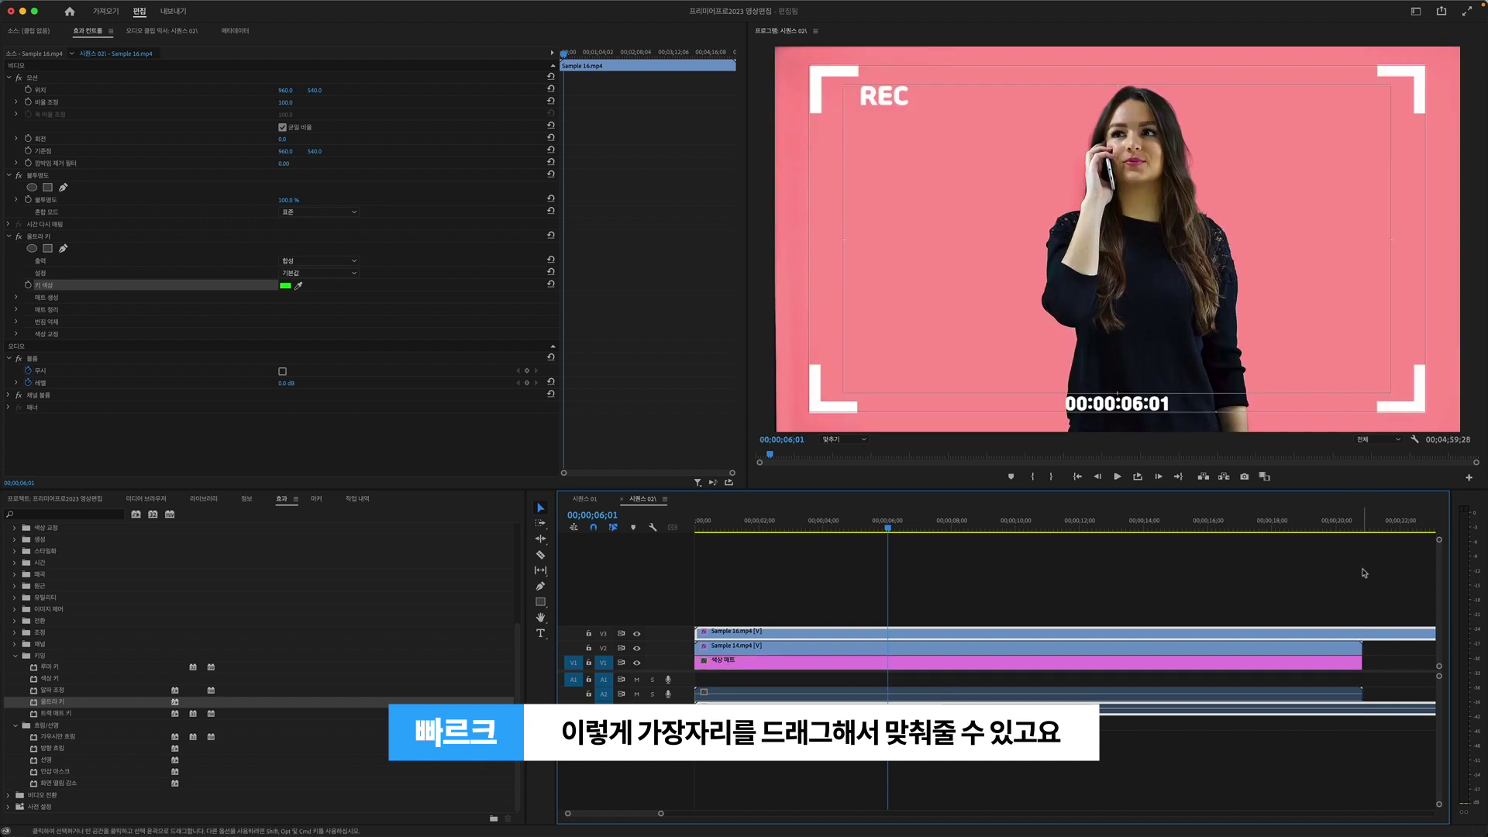
{"action": "left_click", "coordinate": [1367, 528]}
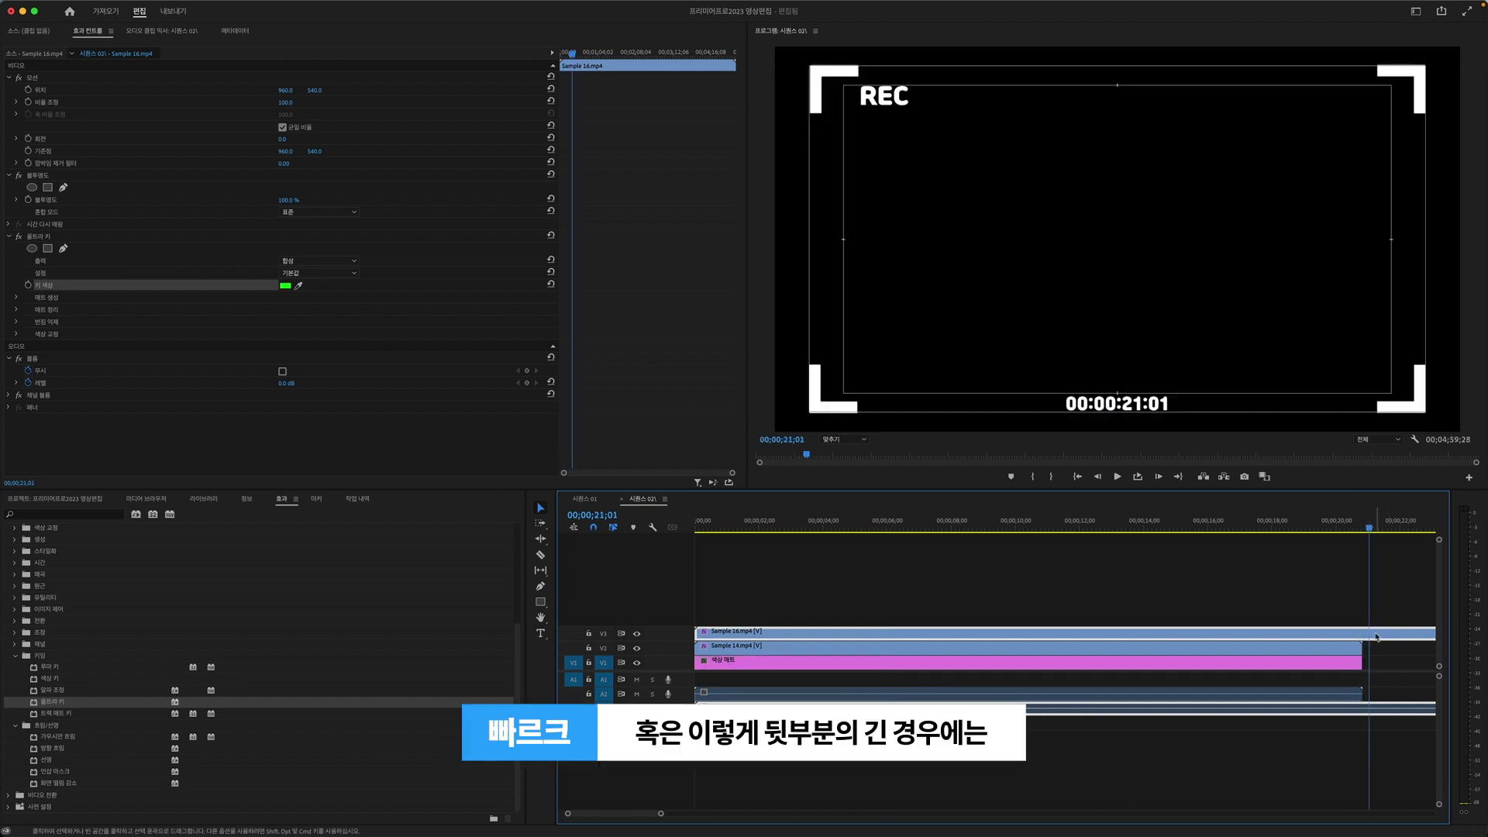
{"action": "key", "text": "w"}
{"action": "key", "text": "w"}
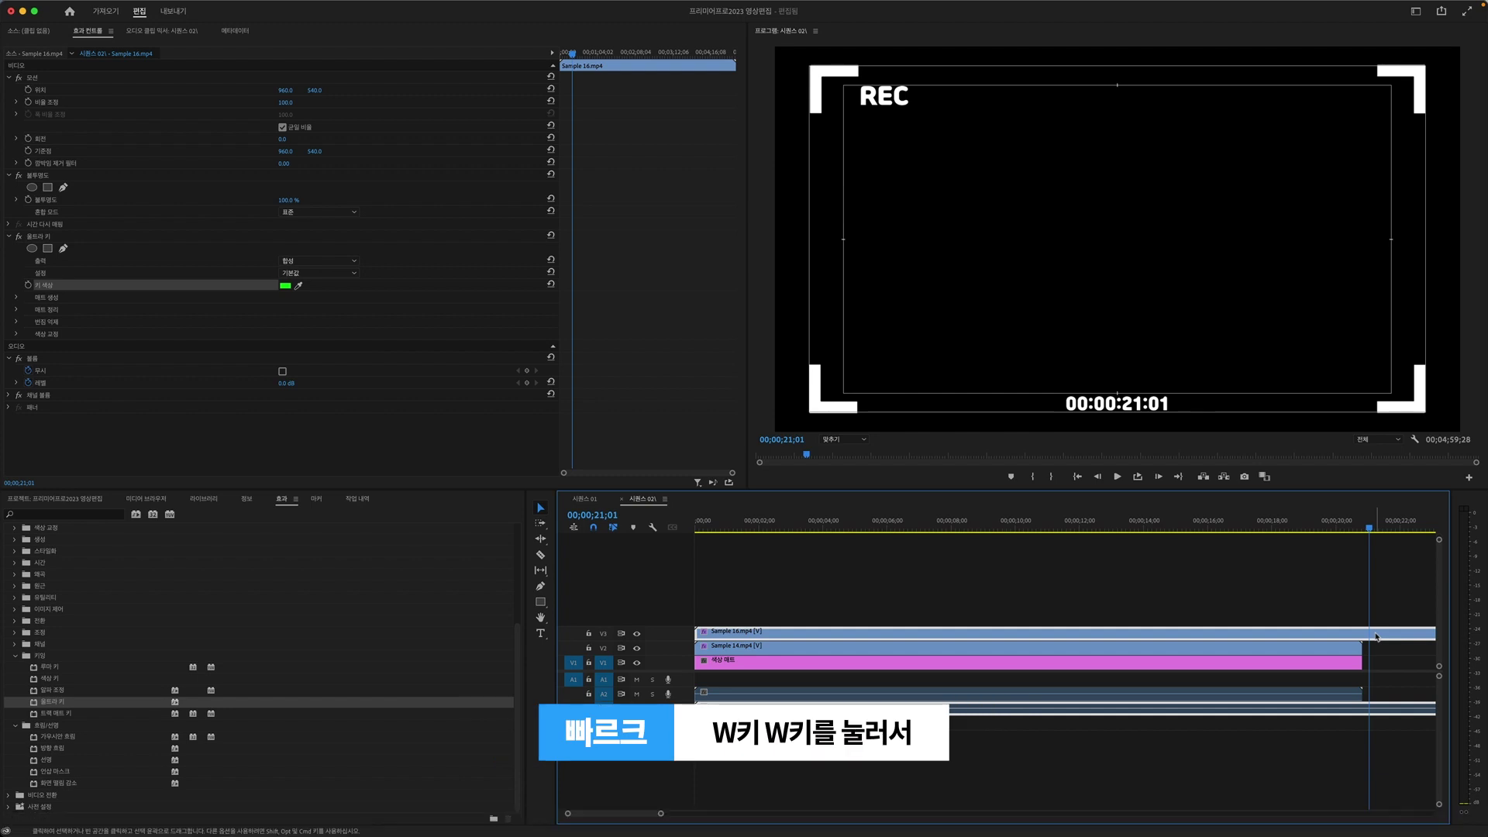
{"action": "left_click_drag", "start_coordinate": [1368, 633], "coordinate": [1362, 633]}
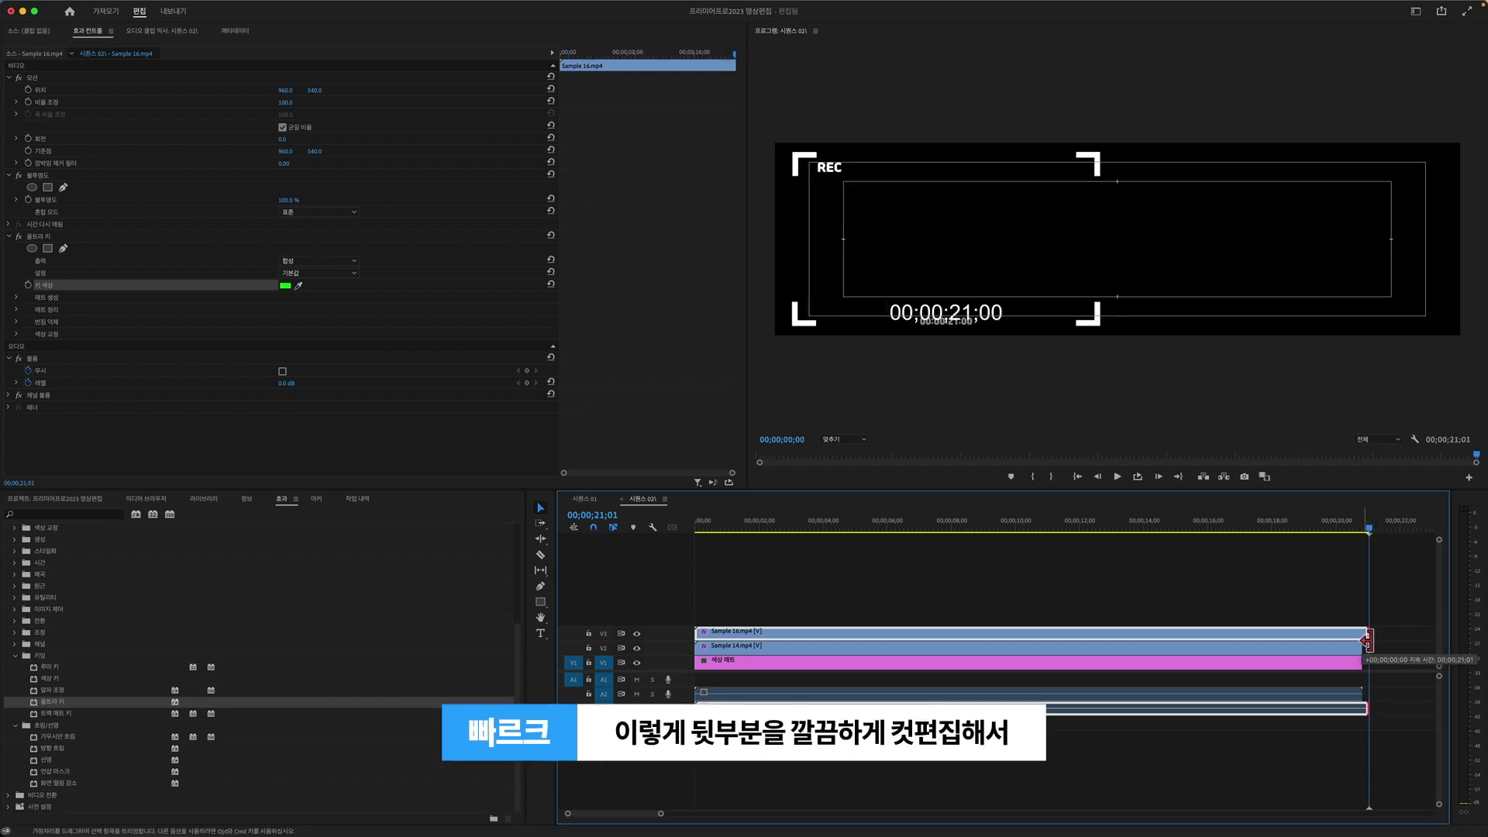
{"action": "left_click", "coordinate": [1342, 526]}
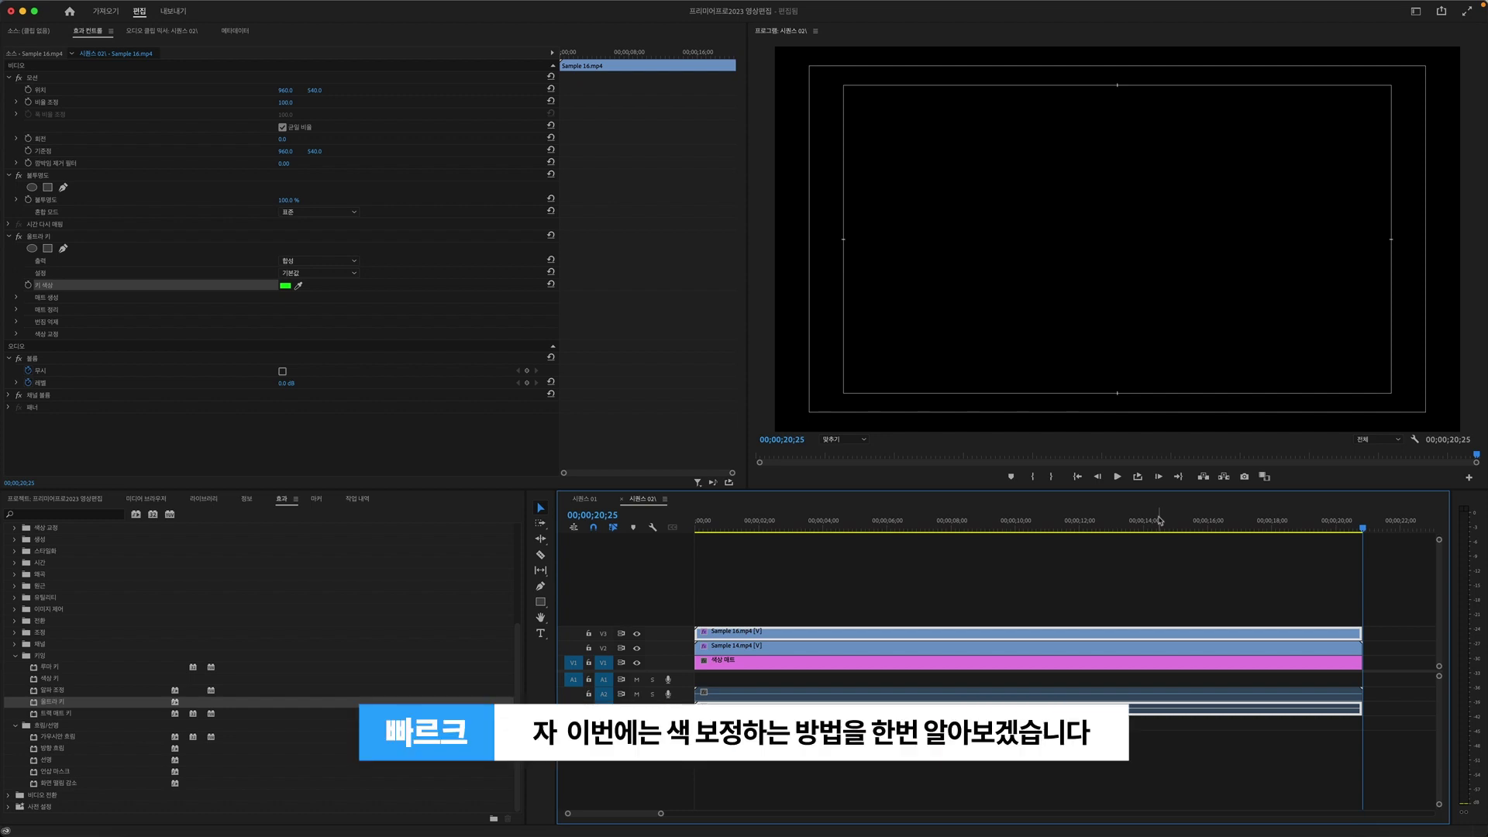
Create a new sequence, 시퀀스 04, with the default settings
{"action": "left_click", "coordinate": [80, 501]}
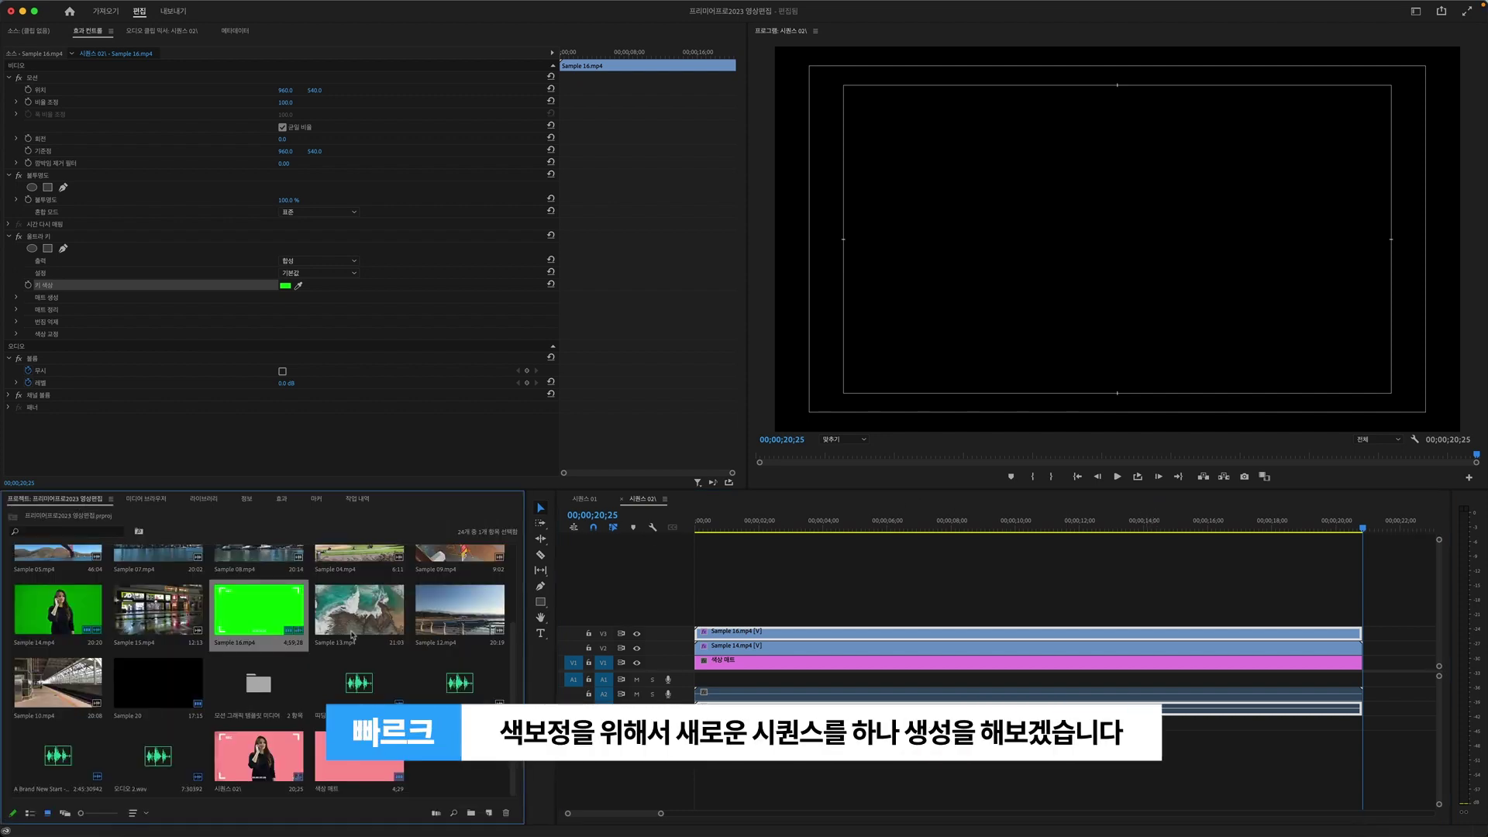
{"action": "left_click", "coordinate": [493, 814]}
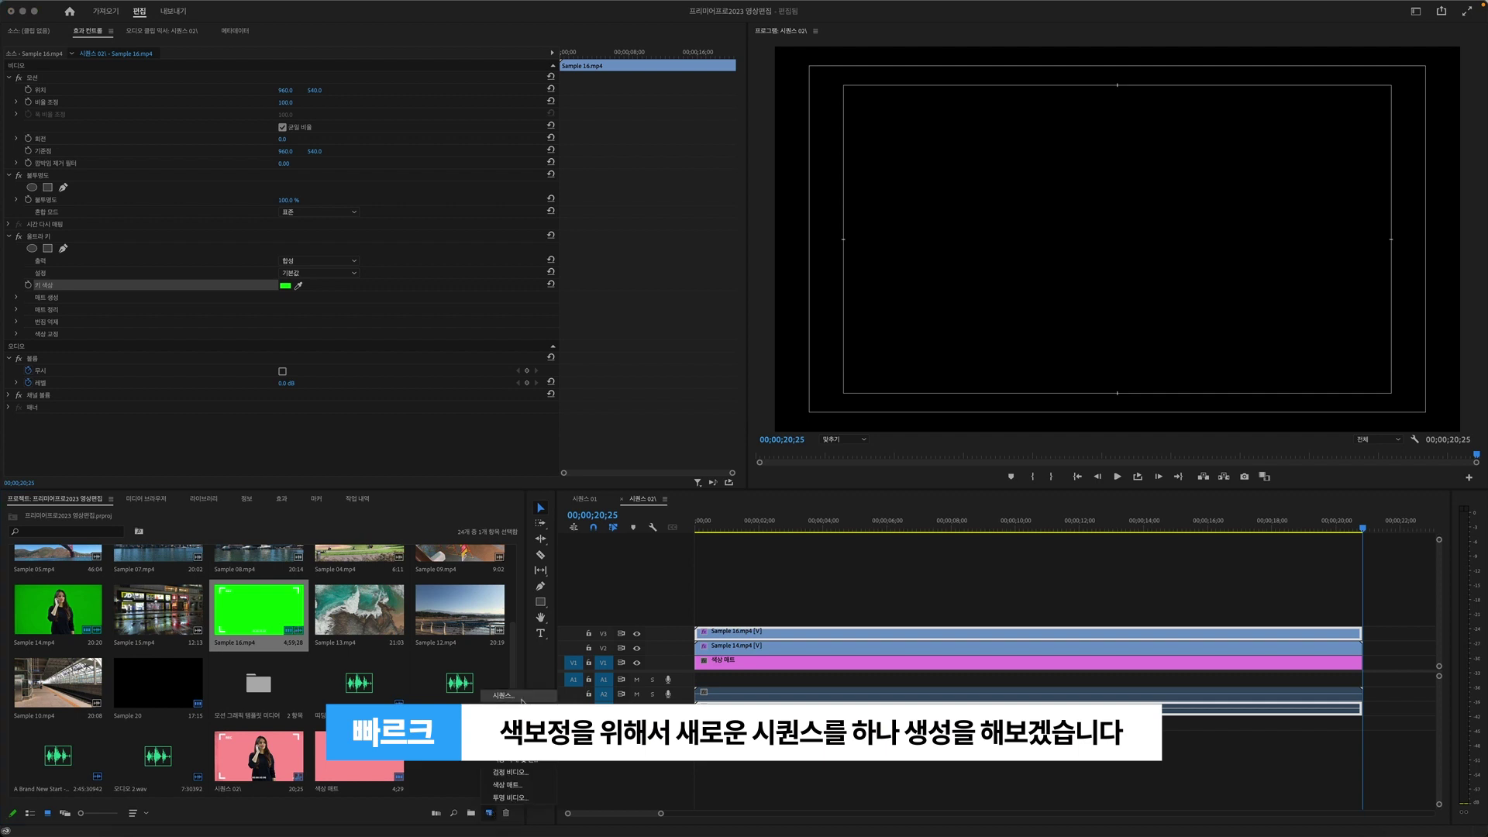
{"action": "left_click", "coordinate": [515, 696]}
{"action": "left_click", "coordinate": [936, 623]}
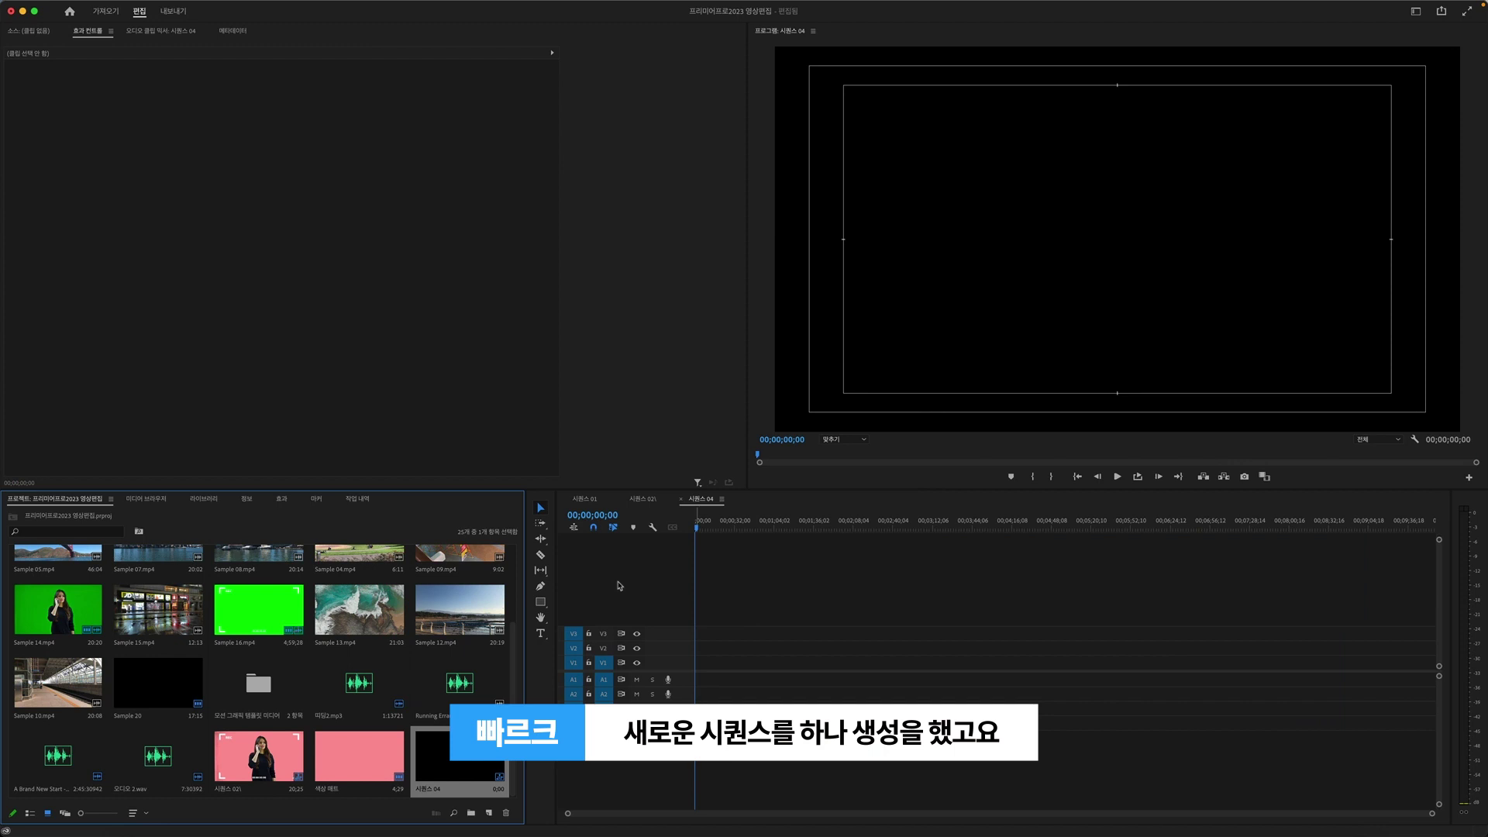
Add Sample 07.mp4 and Sample 08.mp4 to the sequence and scale them to frame size
{"action": "scroll", "coordinate": [245, 665], "scroll_direction": "up", "scroll_amount": 3}
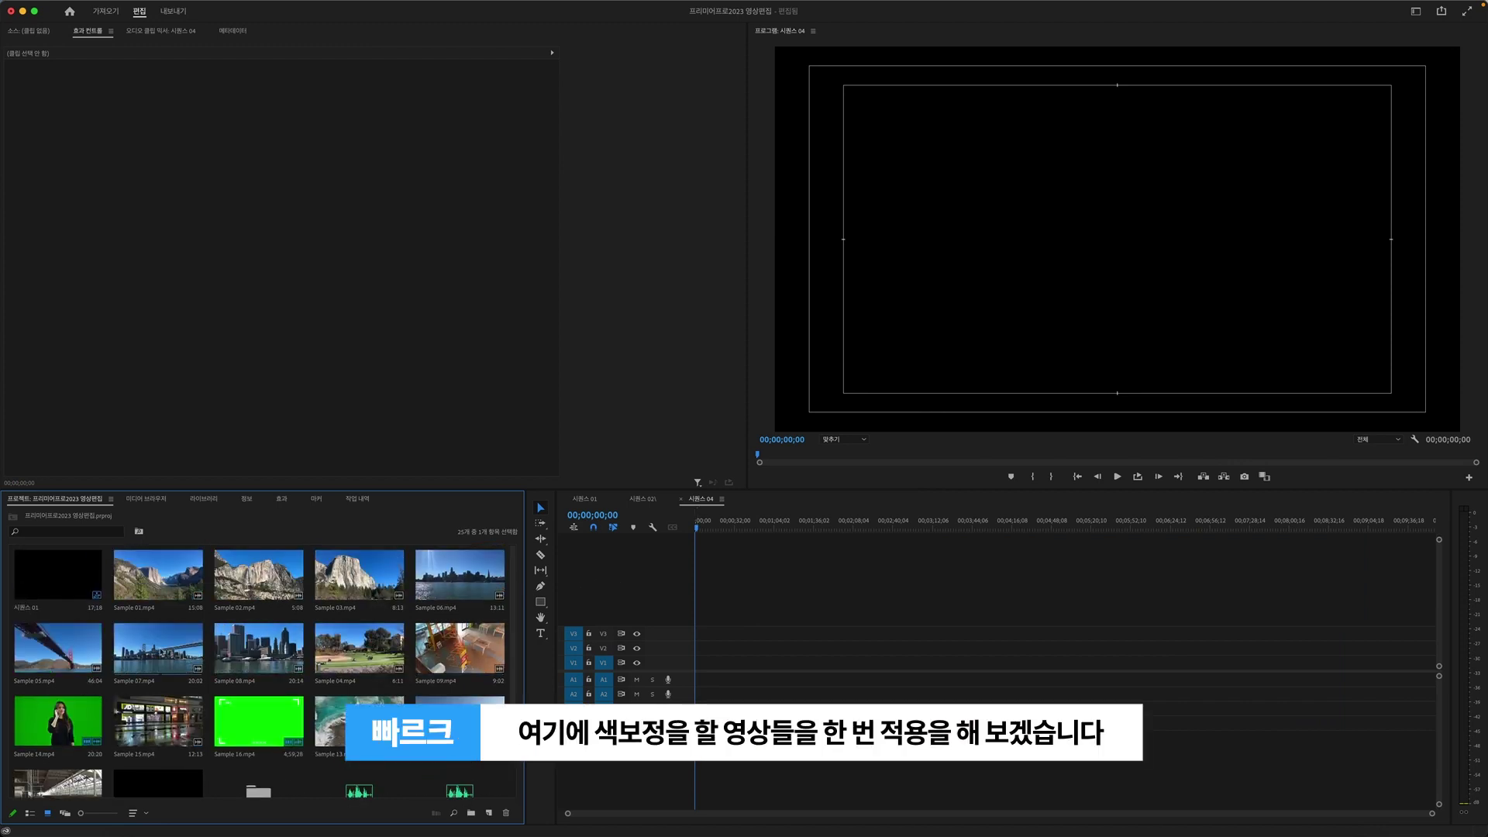
{"action": "left_click", "coordinate": [159, 655]}
{"action": "left_click_drag", "start_coordinate": [158, 655], "coordinate": [764, 679]}
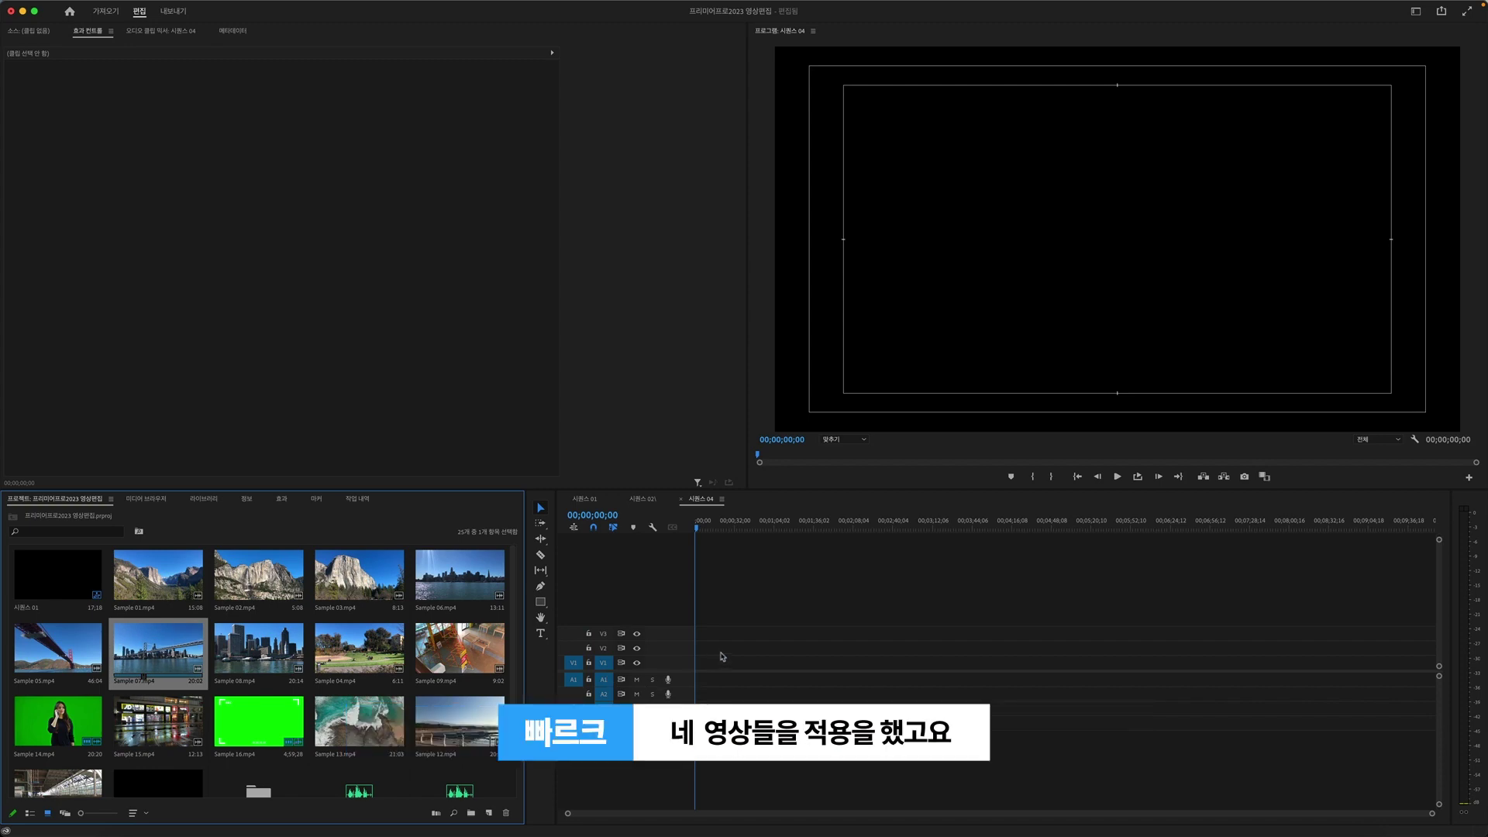
{"action": "right_click", "coordinate": [738, 671]}
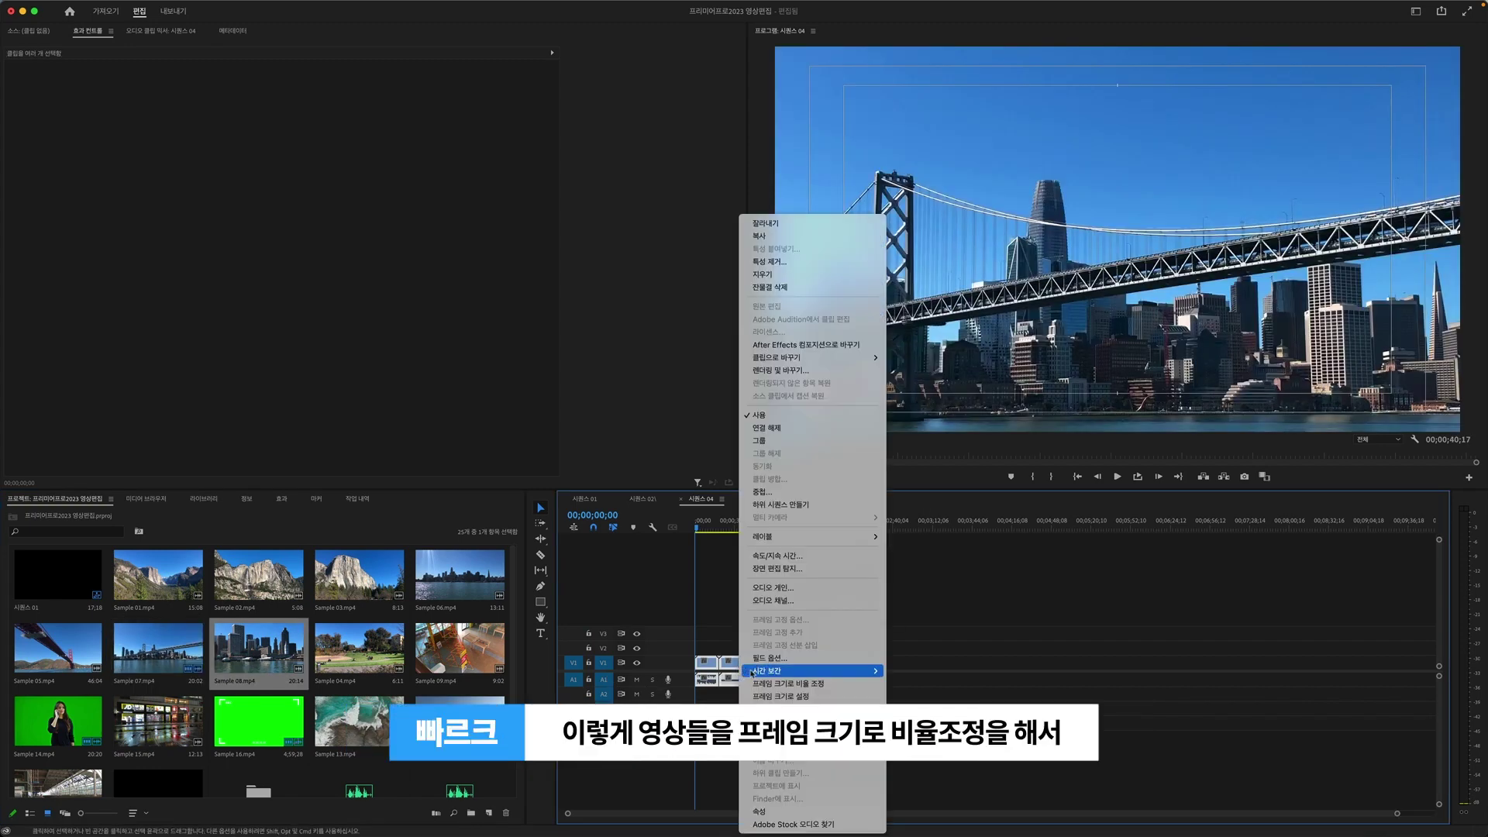
{"action": "left_click", "coordinate": [792, 684]}
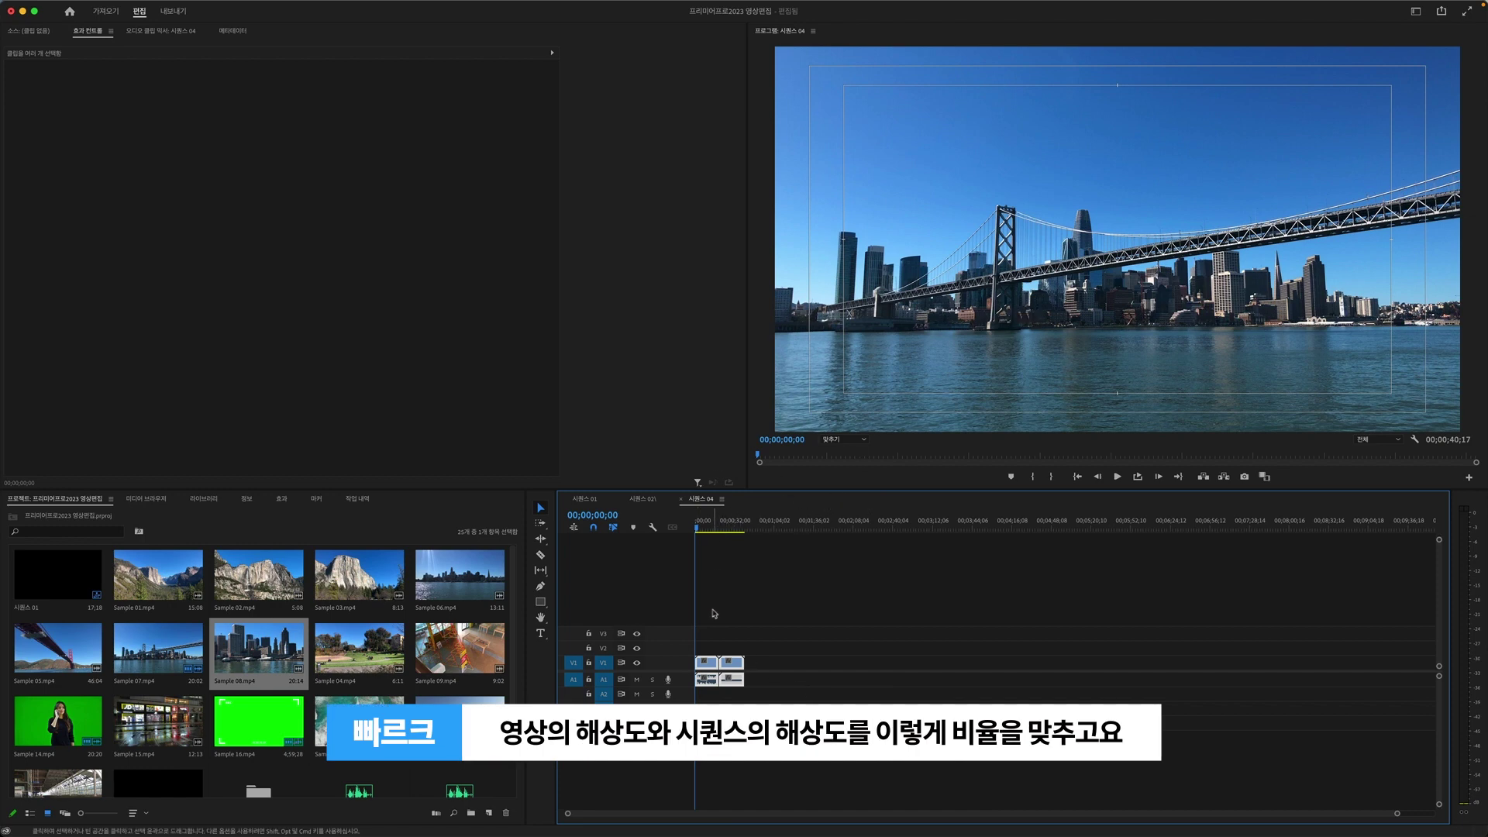
{"action": "left_click", "coordinate": [709, 525]}
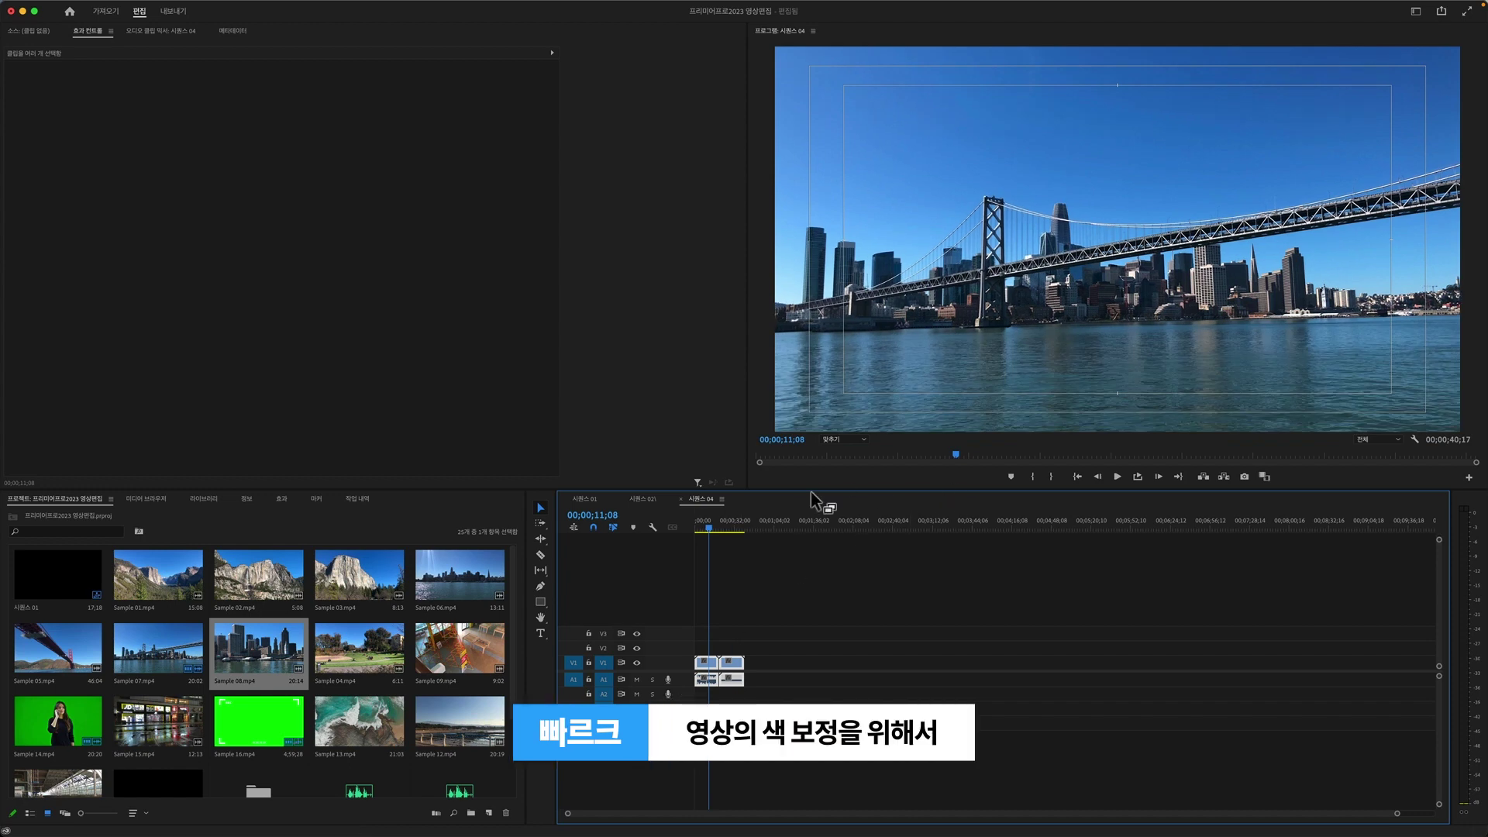
Open the Lumetri Color panel from the Window menu and select the Sample 07.mp4 clip
{"action": "mouse_move", "coordinate": [346, 4]}
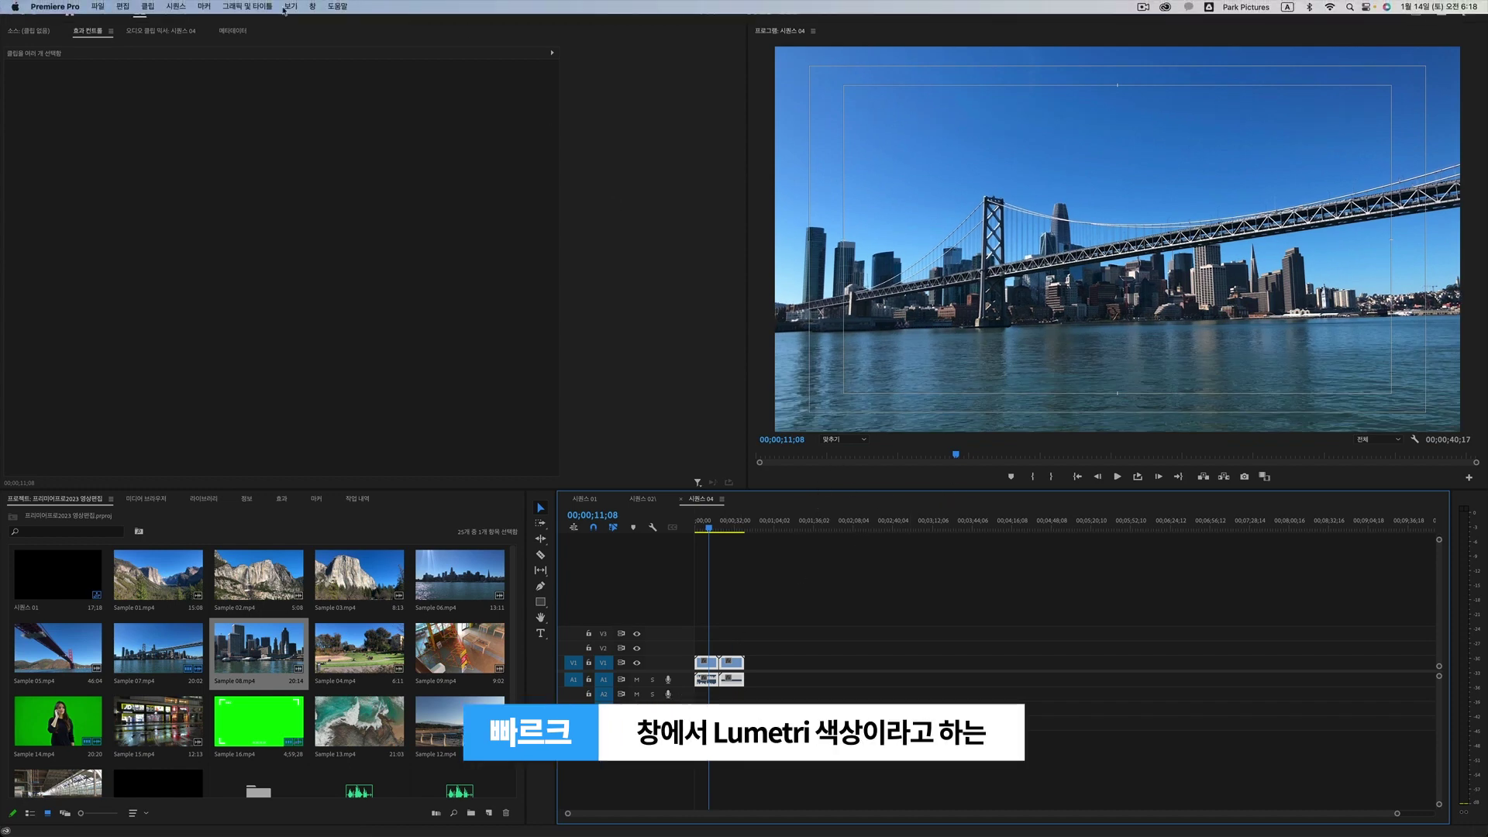
{"action": "left_click", "coordinate": [308, 6]}
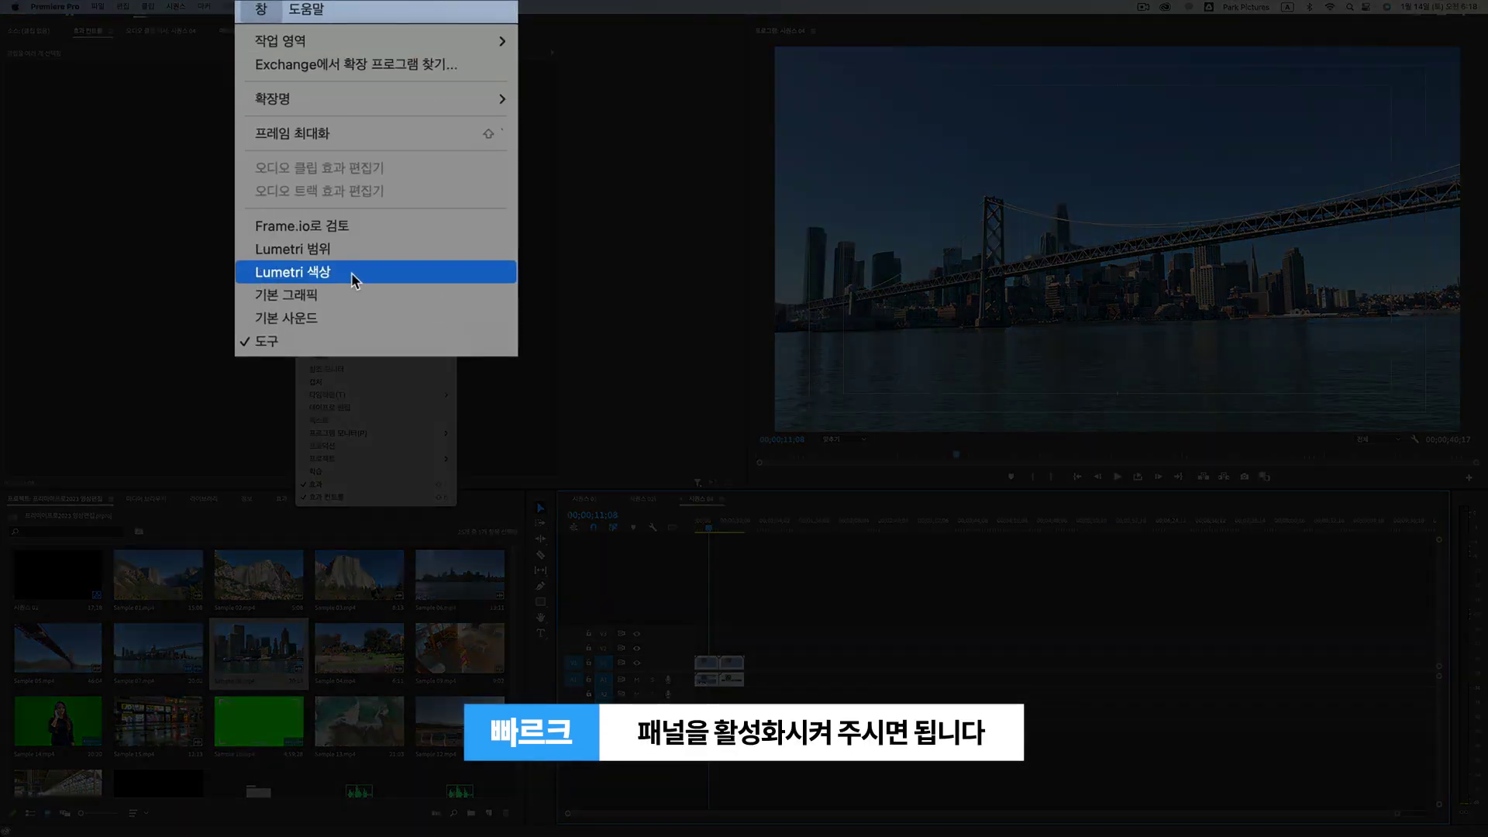
{"action": "left_click", "coordinate": [351, 273]}
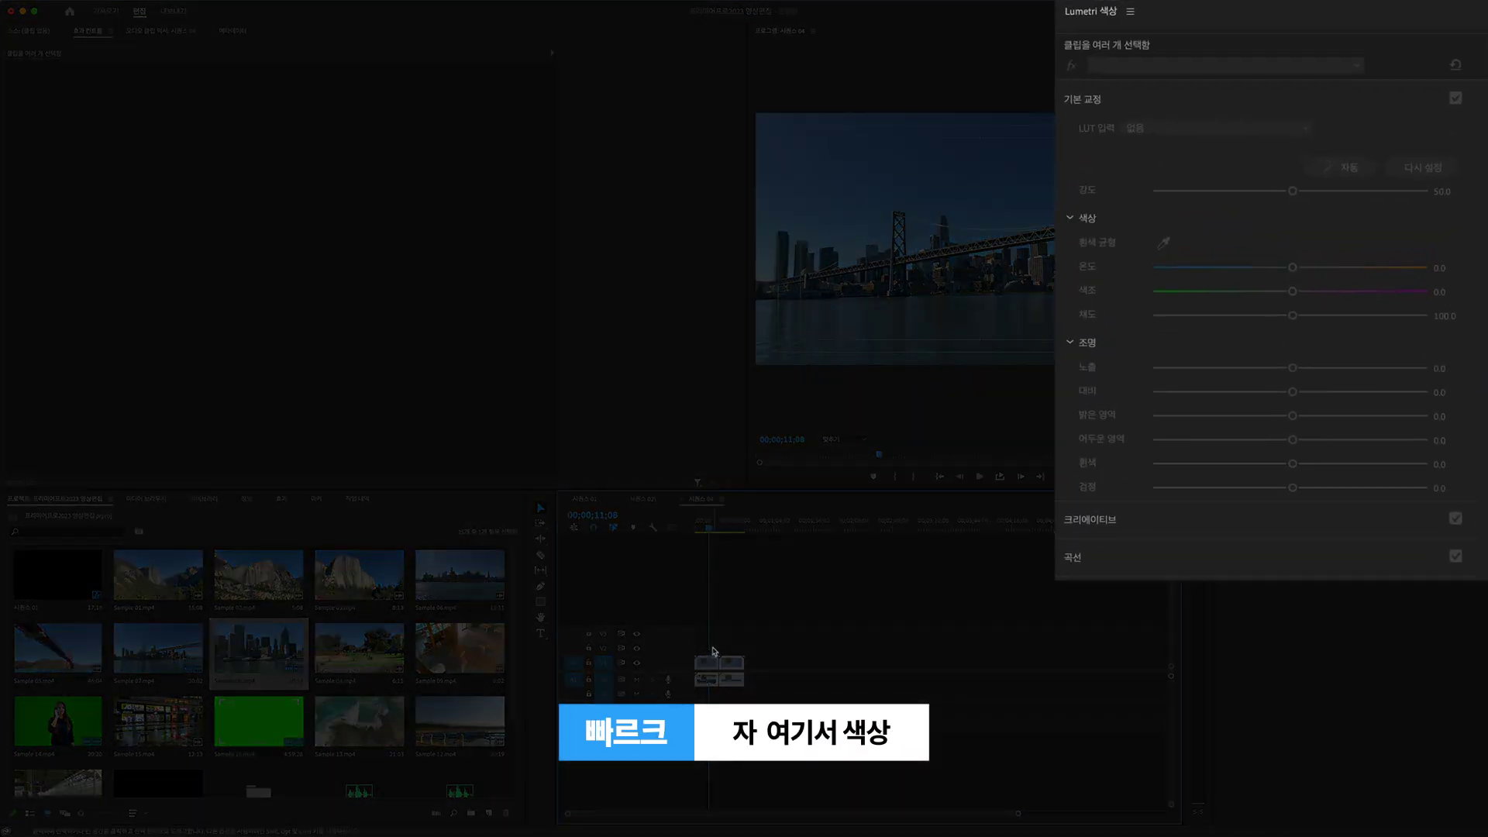
{"action": "left_click", "coordinate": [714, 651]}
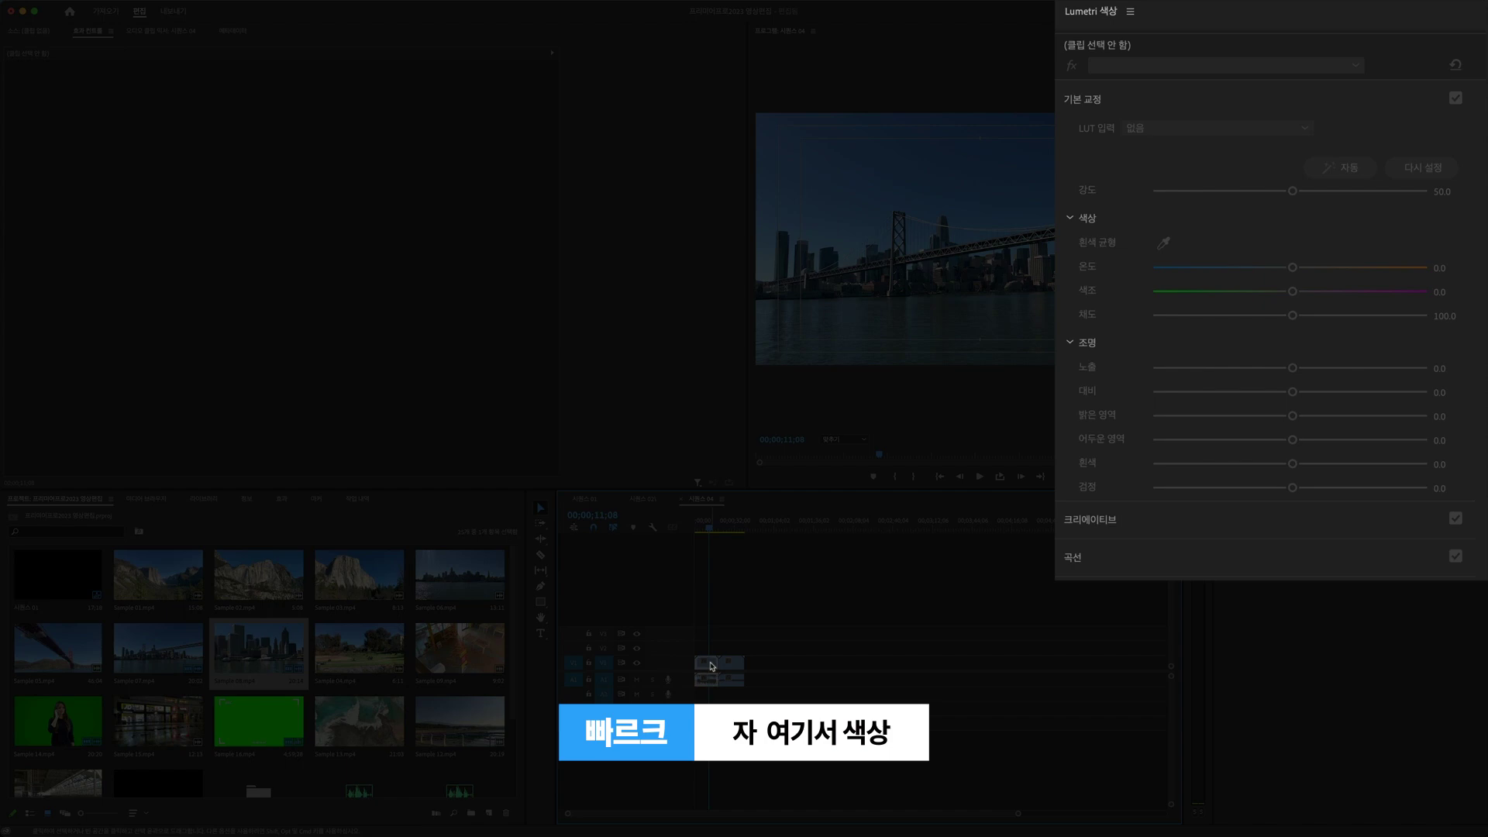
{"action": "left_click", "coordinate": [712, 663]}
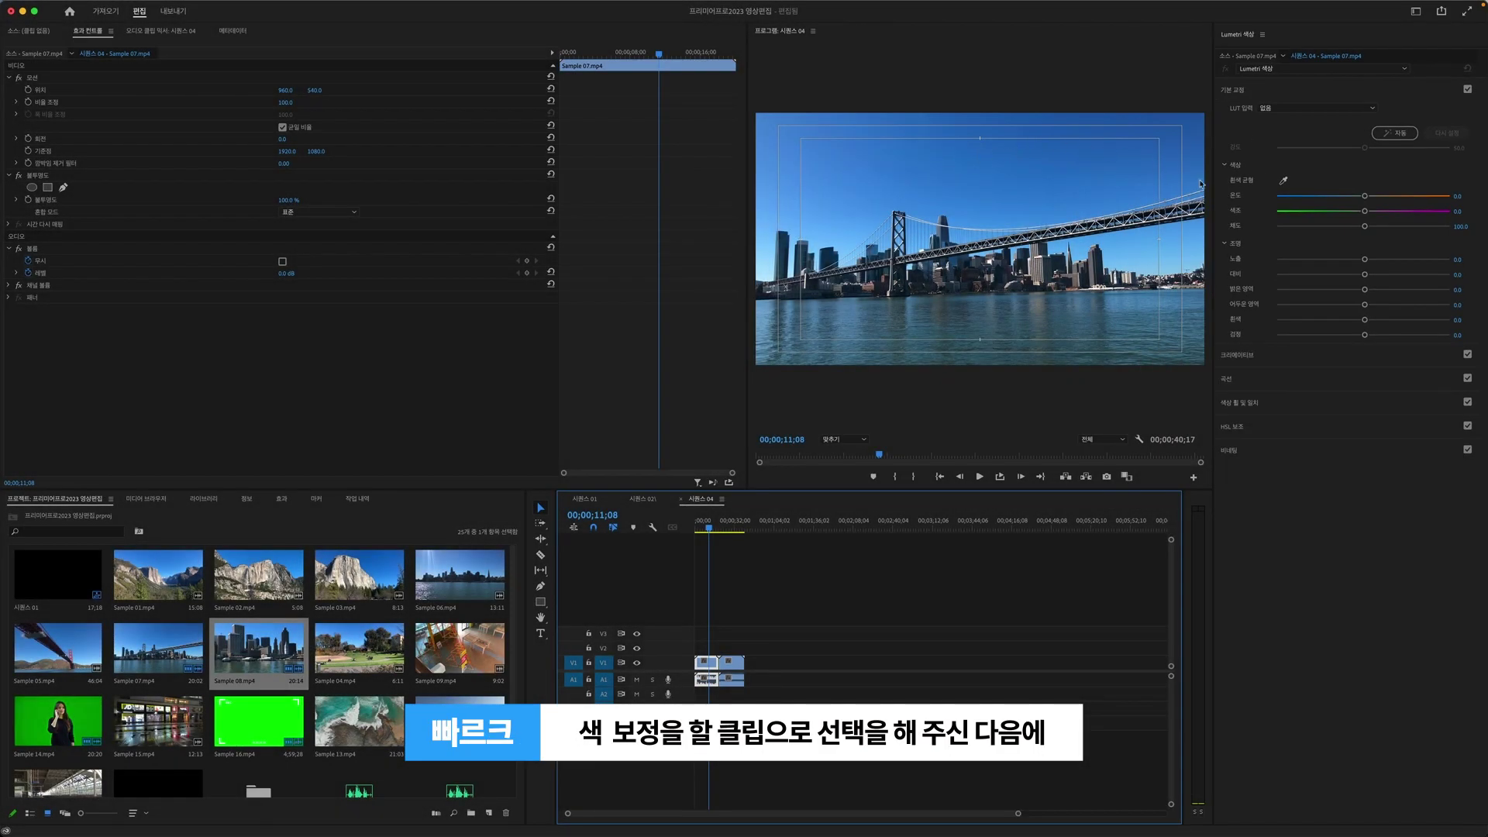
Try Creative looks, starting with Fuji ETERNA 250D Fuji 3510, then apply Fuji F125 Kodak 2393
{"action": "left_click", "coordinate": [1239, 354]}
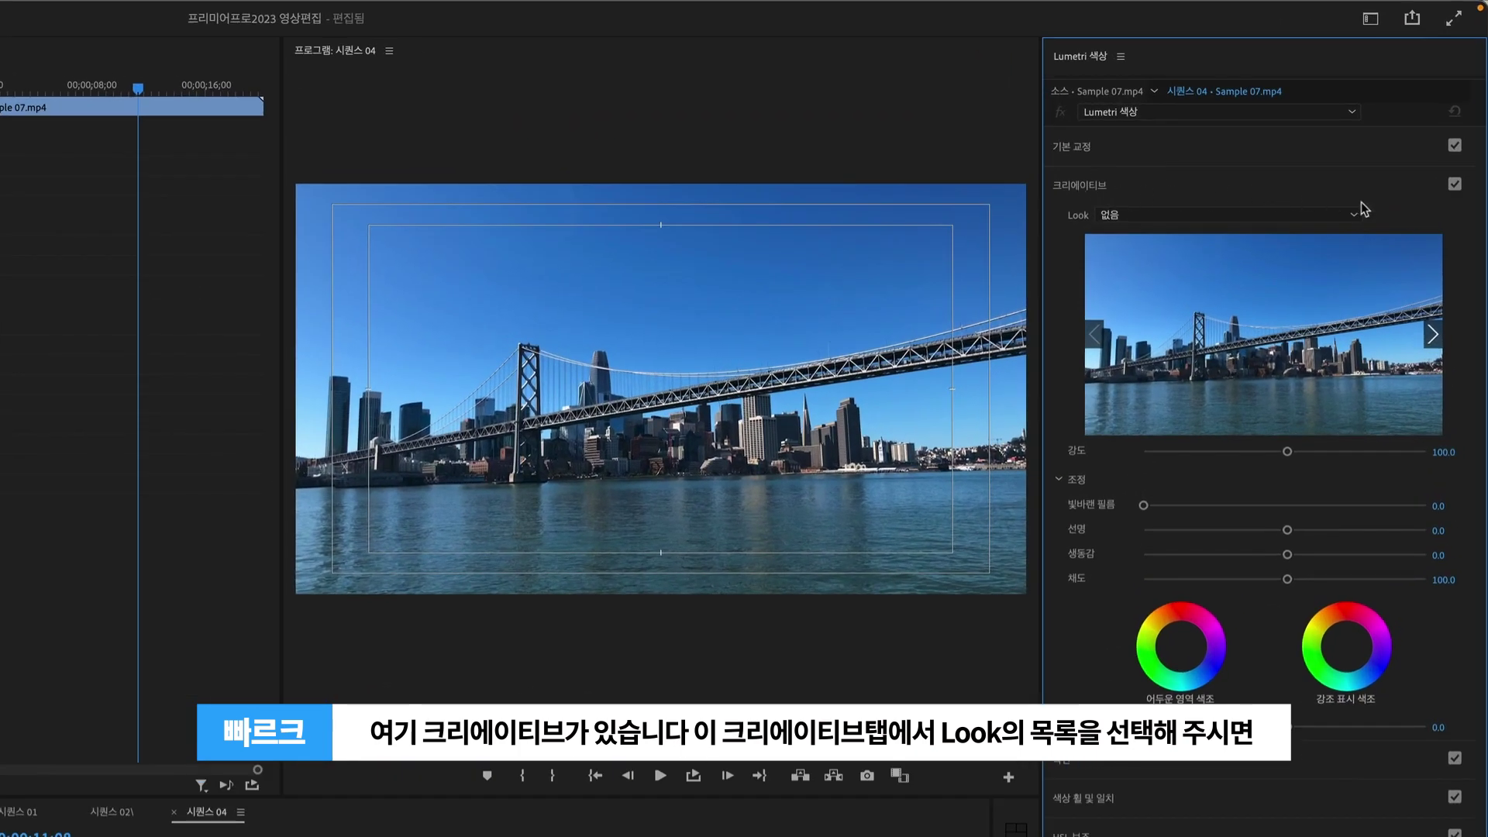
{"action": "left_click", "coordinate": [1362, 224]}
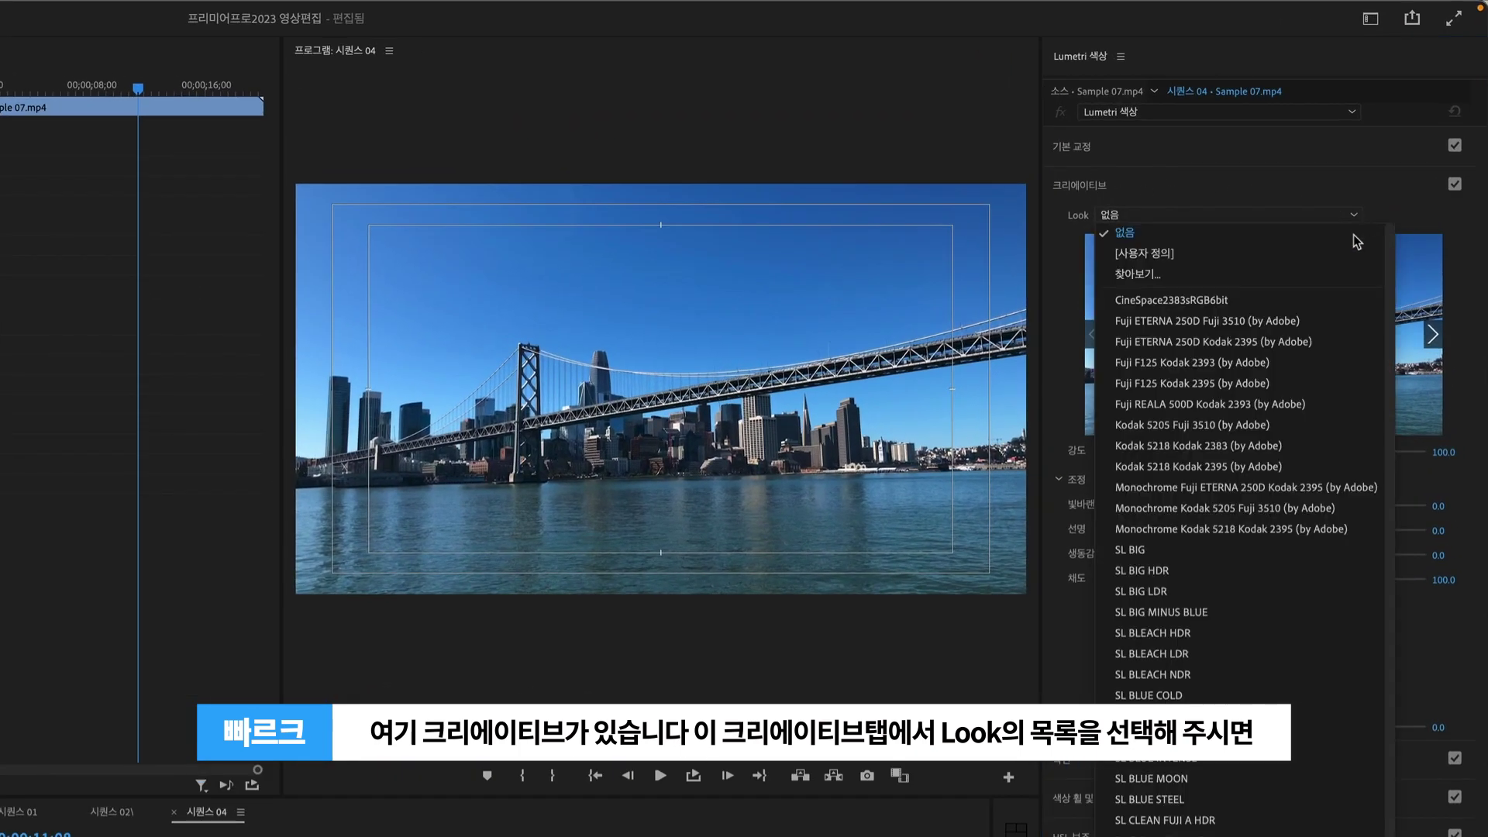
{"action": "left_click", "coordinate": [1322, 321]}
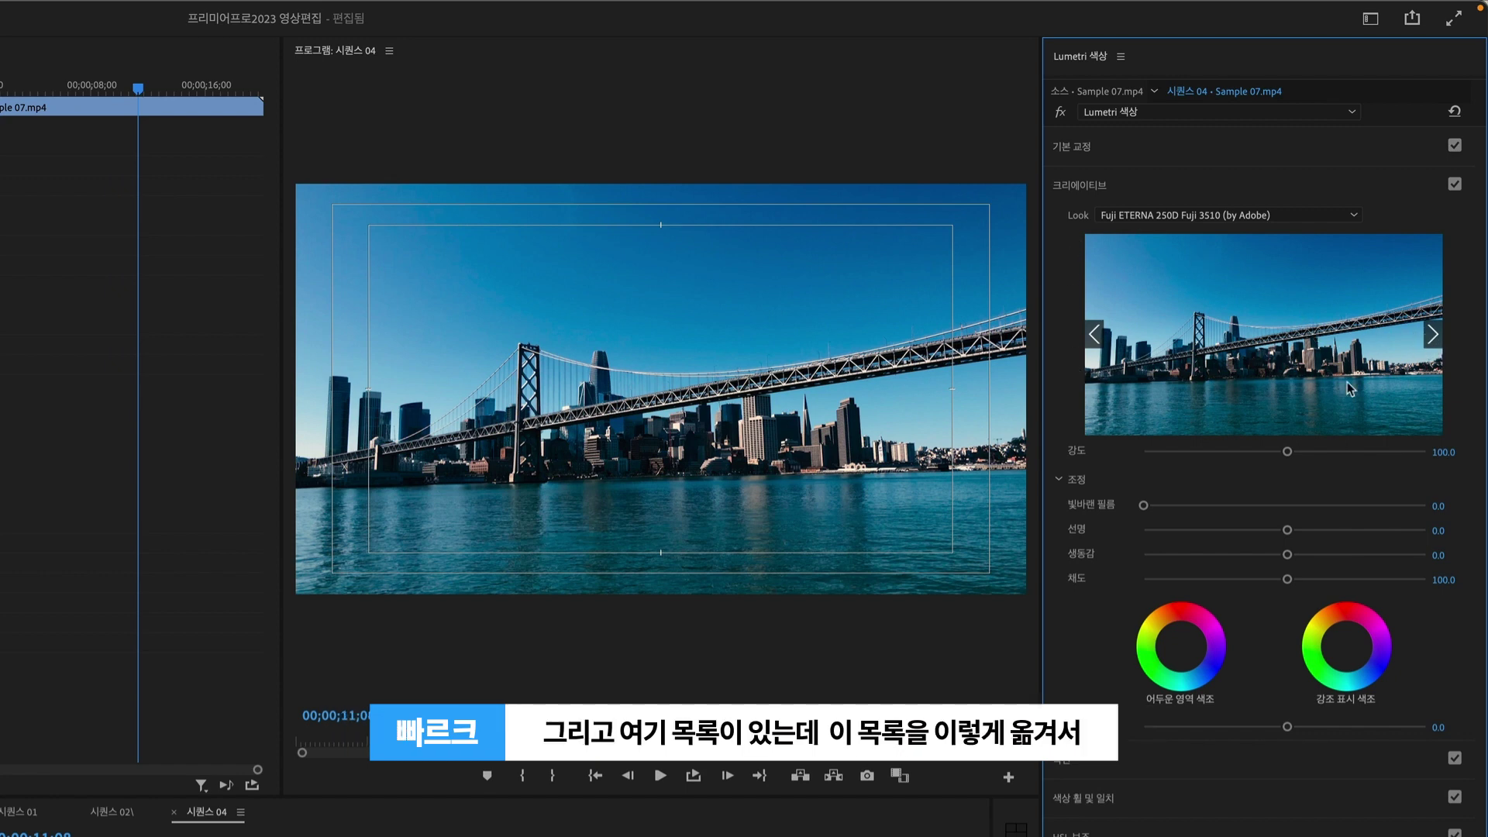
{"action": "left_click", "coordinate": [1433, 335]}
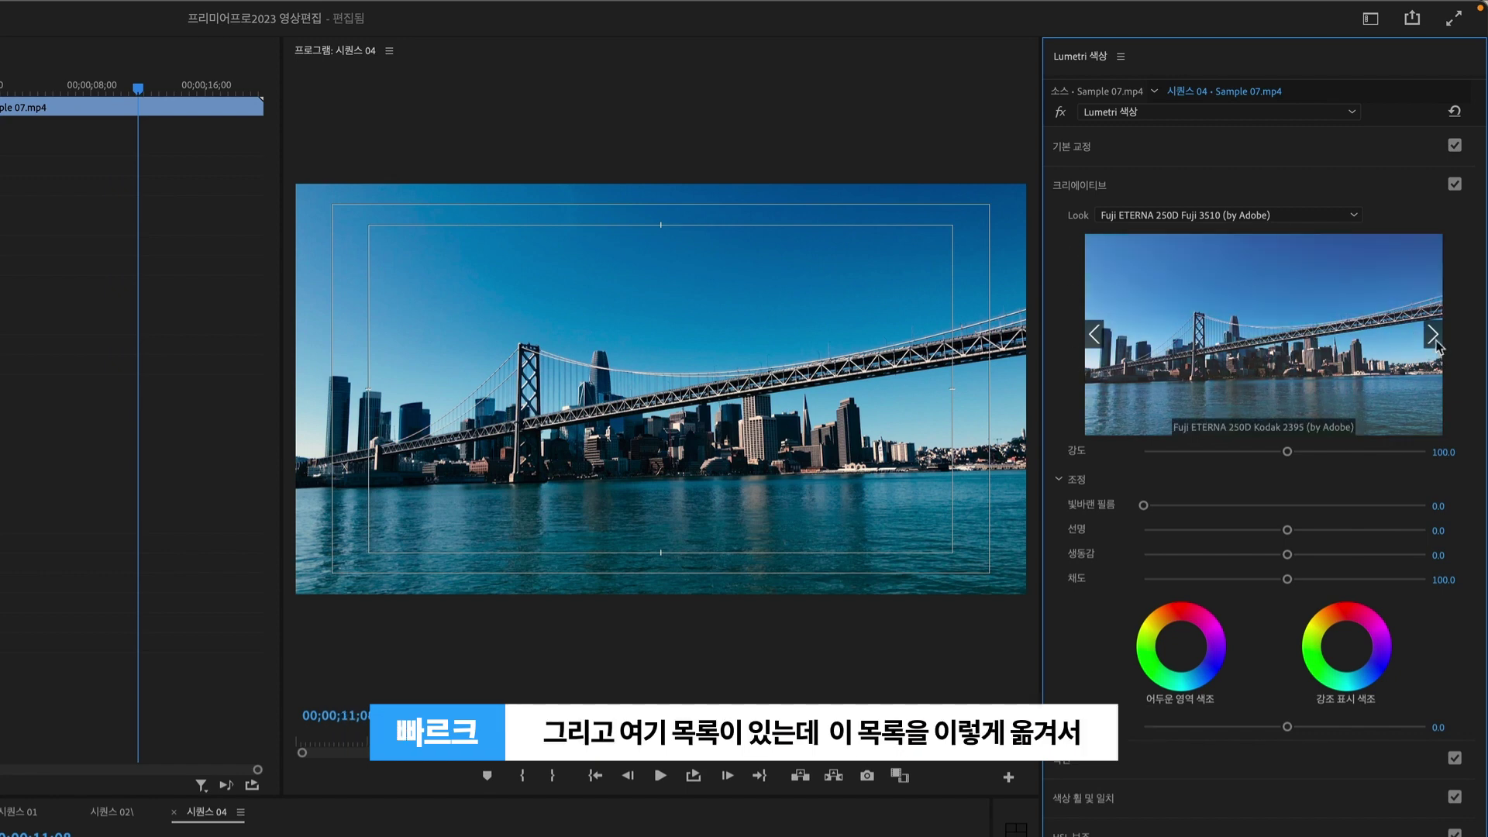
{"action": "left_click", "coordinate": [1433, 335]}
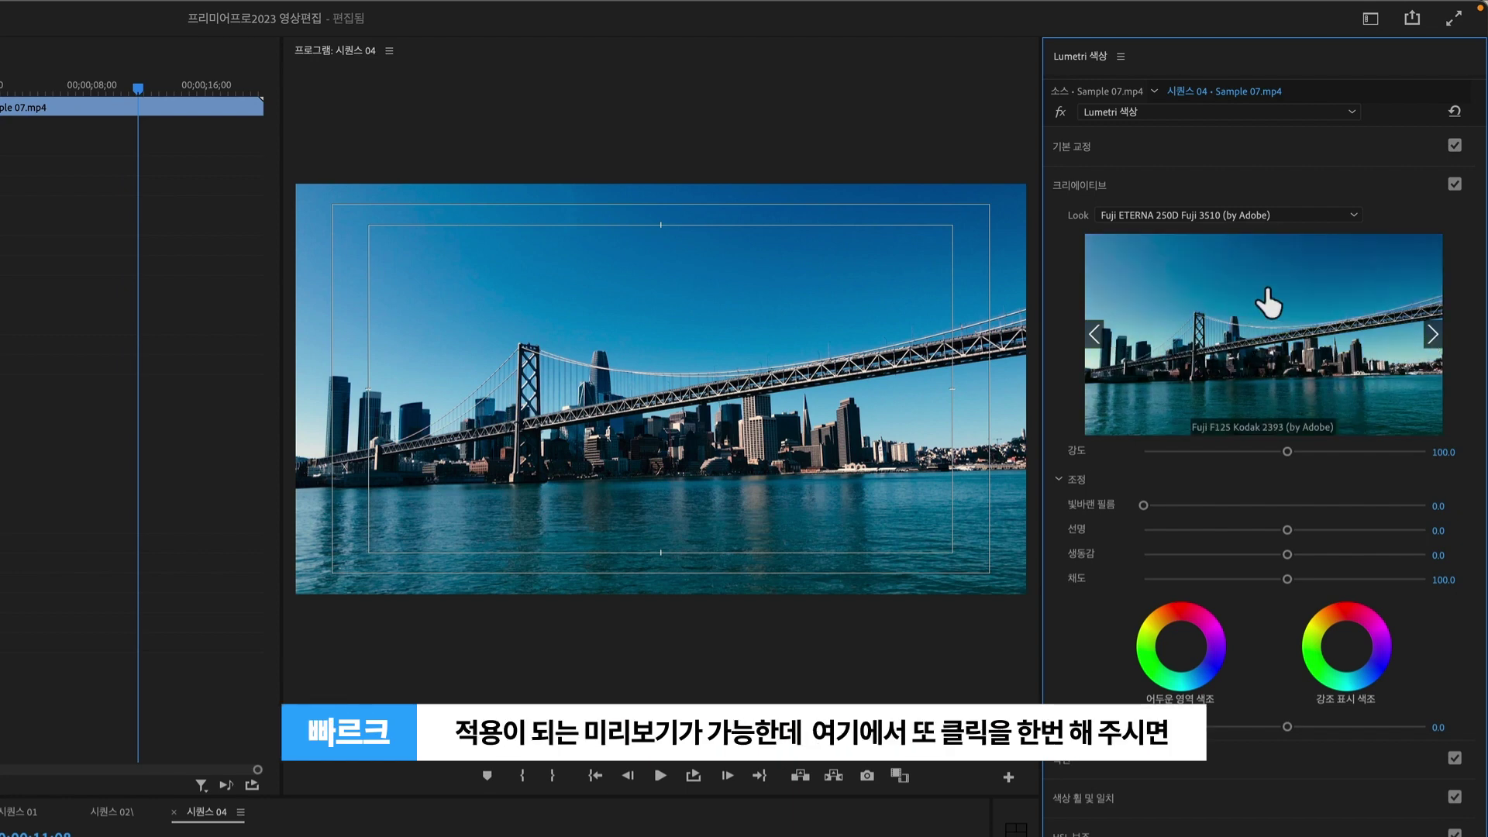
{"action": "left_click", "coordinate": [1280, 351]}
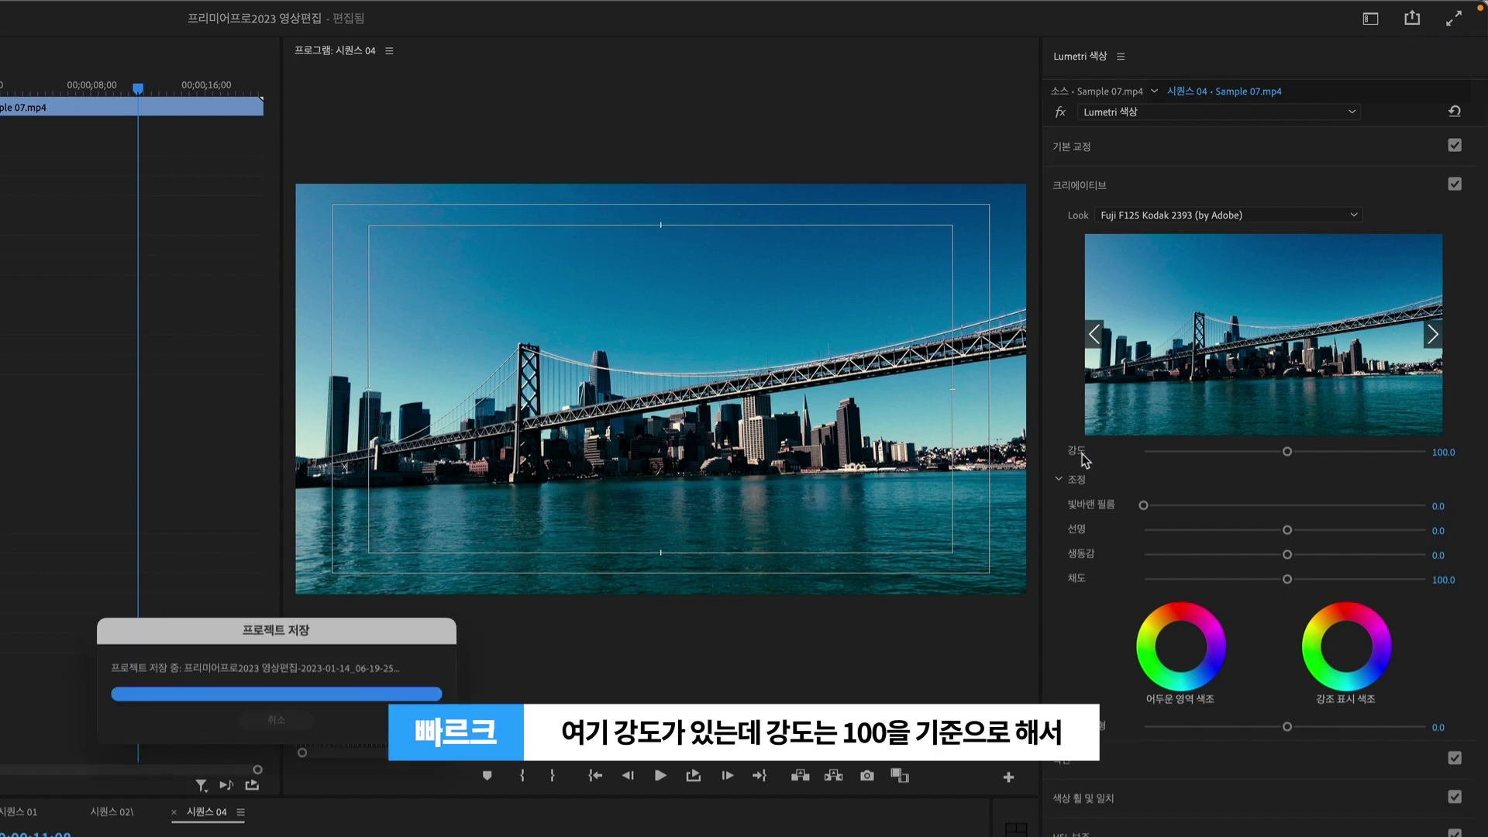
{"action": "mouse_move", "coordinate": [1290, 457]}
{"action": "left_mouse_down"}
{"action": "mouse_move", "coordinate": [1437, 459]}
{"action": "mouse_move", "coordinate": [1157, 463]}
{"action": "left_mouse_up"}
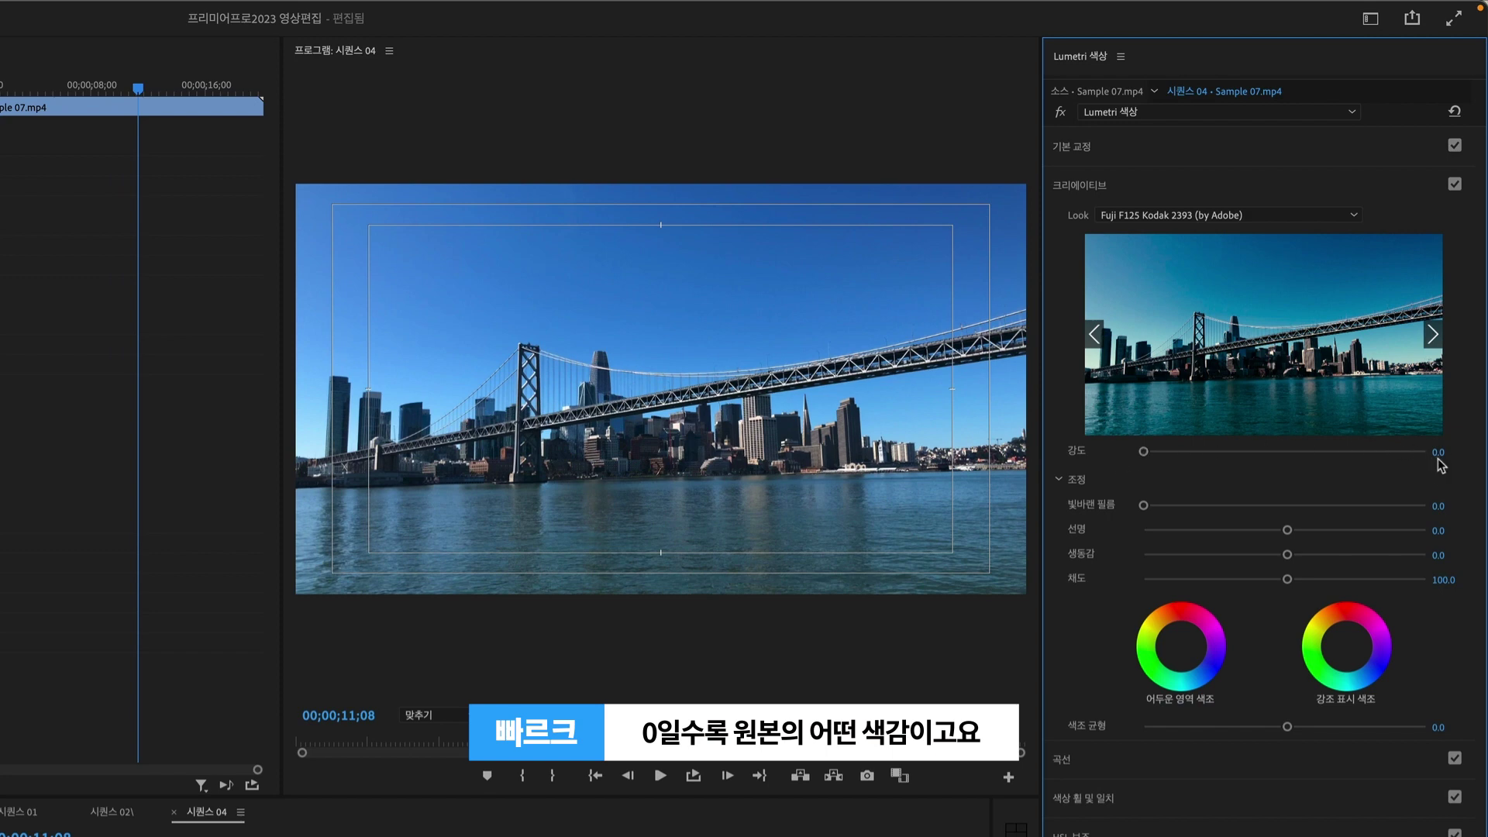
{"action": "left_click_drag", "start_coordinate": [1143, 452], "coordinate": [1231, 457]}
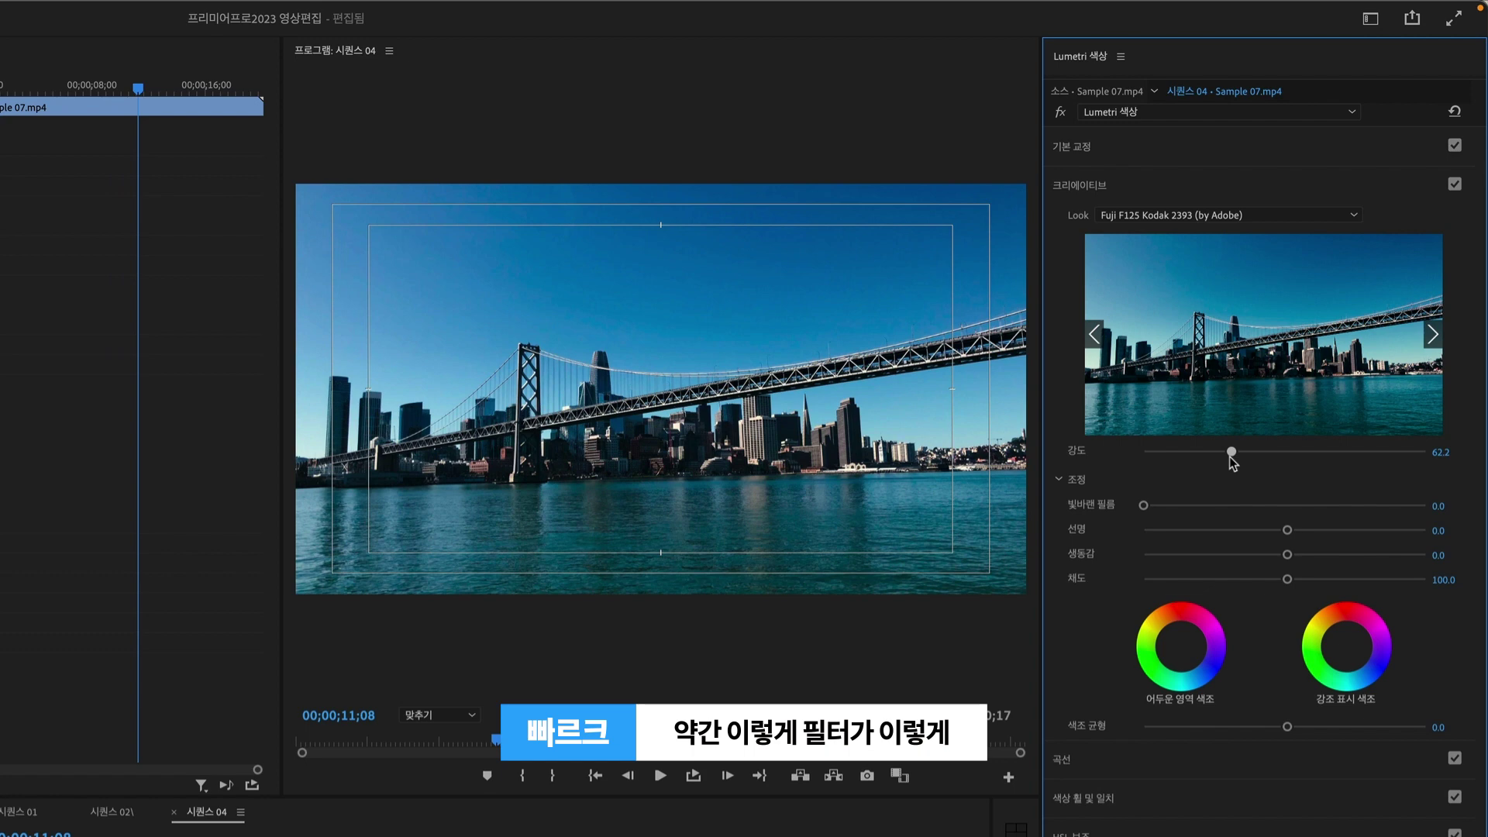
{"action": "left_click_drag", "start_coordinate": [1229, 458], "coordinate": [1284, 456]}
{"action": "left_click", "coordinate": [1440, 451]}
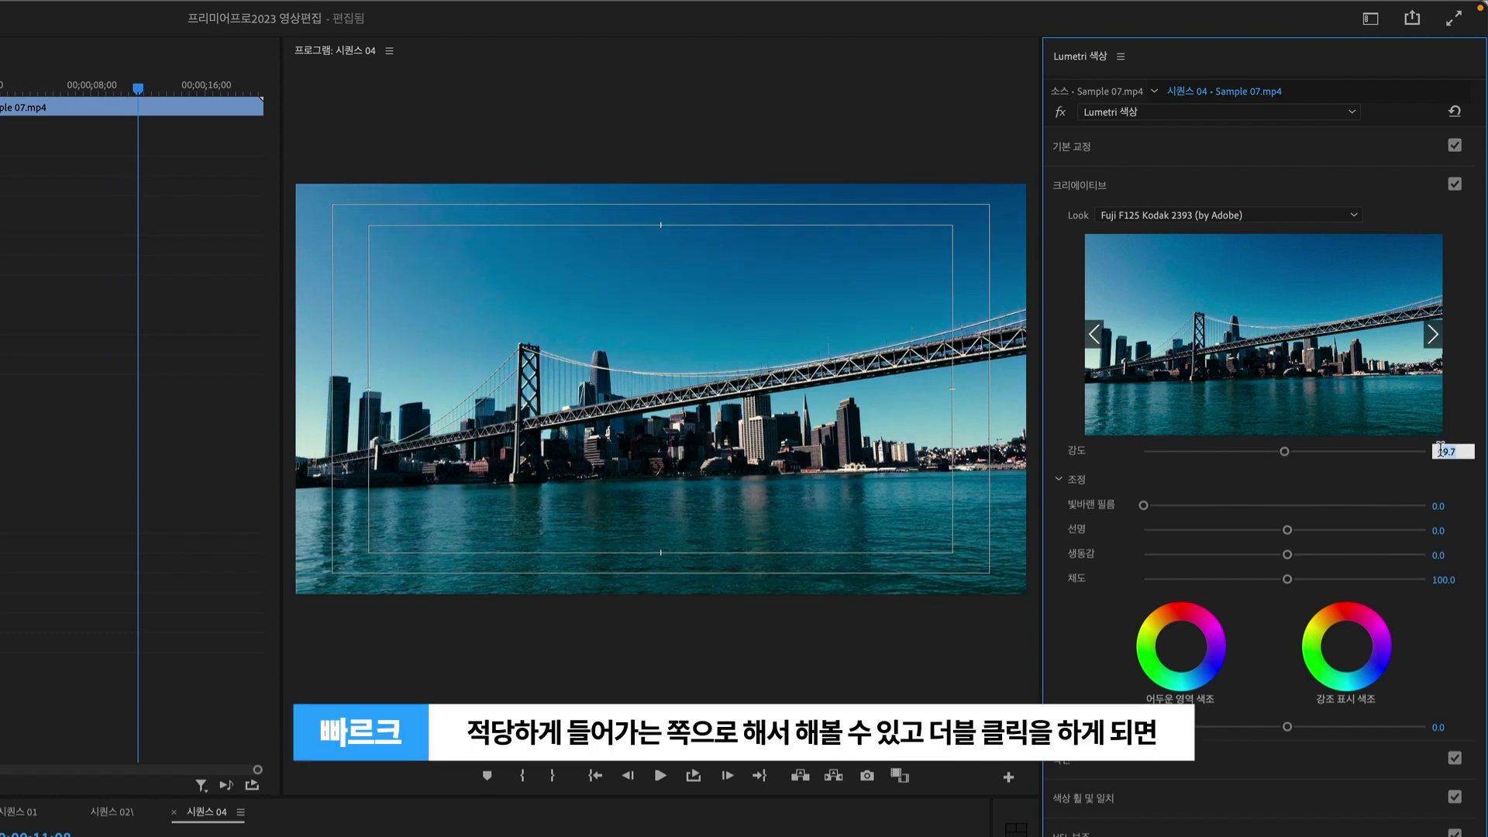
{"action": "double_click", "coordinate": [1286, 453]}
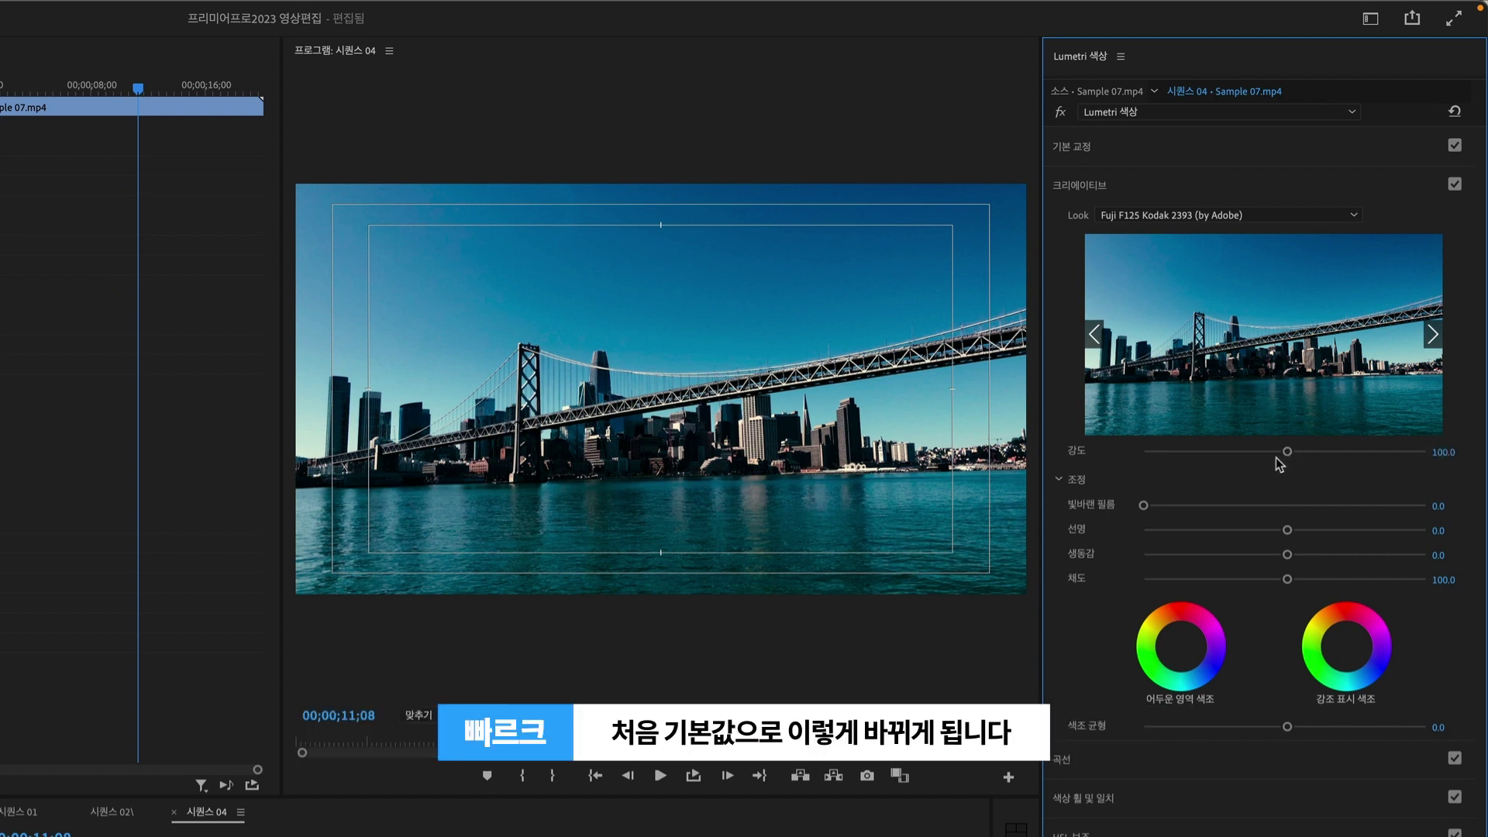
{"action": "left_click_drag", "start_coordinate": [1143, 506], "coordinate": [1244, 514]}
{"action": "mouse_move", "coordinate": [1315, 523]}
{"action": "left_mouse_down"}
{"action": "mouse_move", "coordinate": [1419, 526]}
{"action": "mouse_move", "coordinate": [1329, 513]}
{"action": "left_mouse_up"}
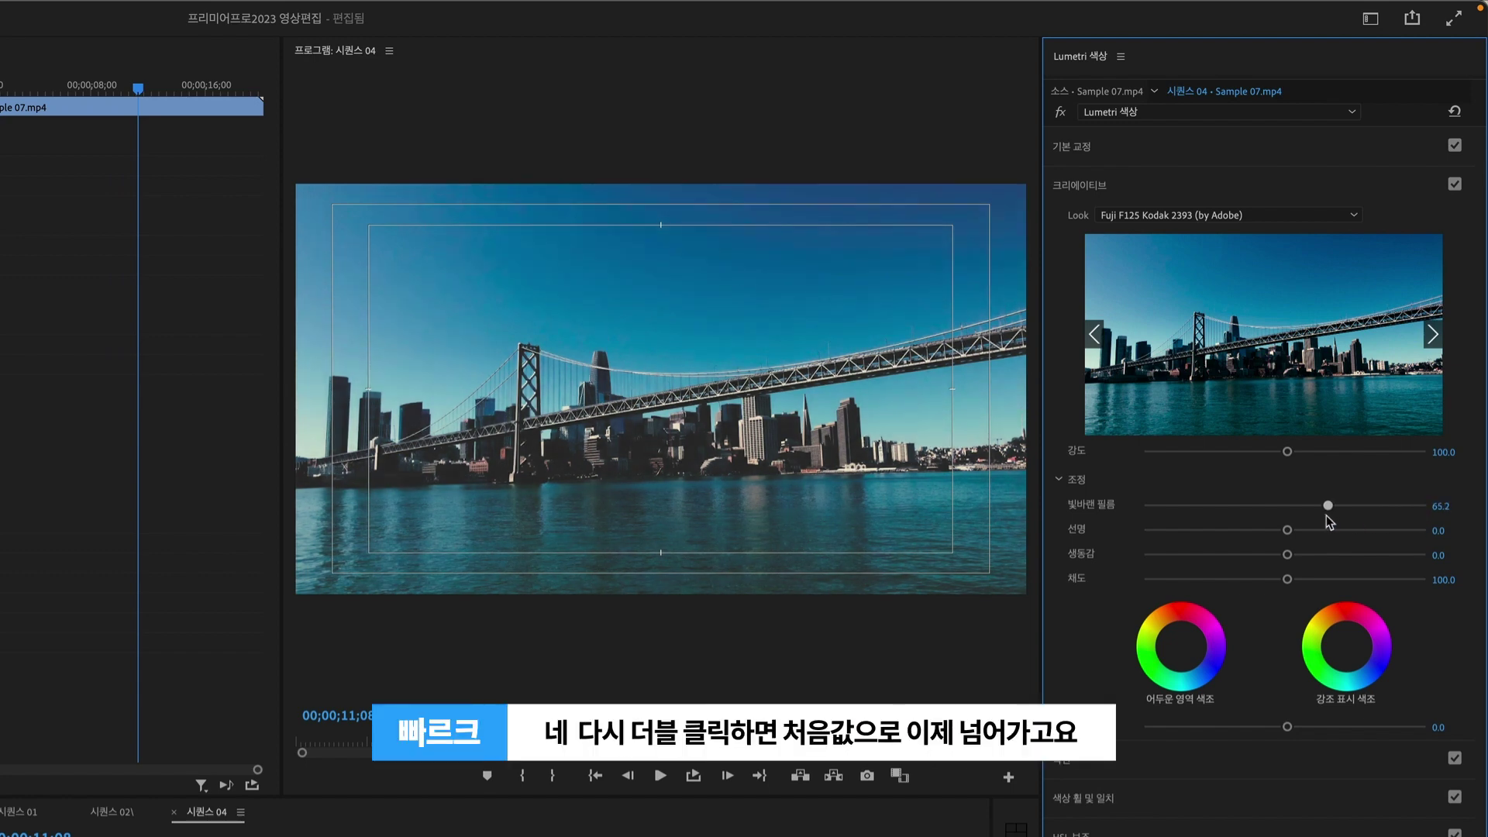
{"action": "double_click", "coordinate": [1327, 510]}
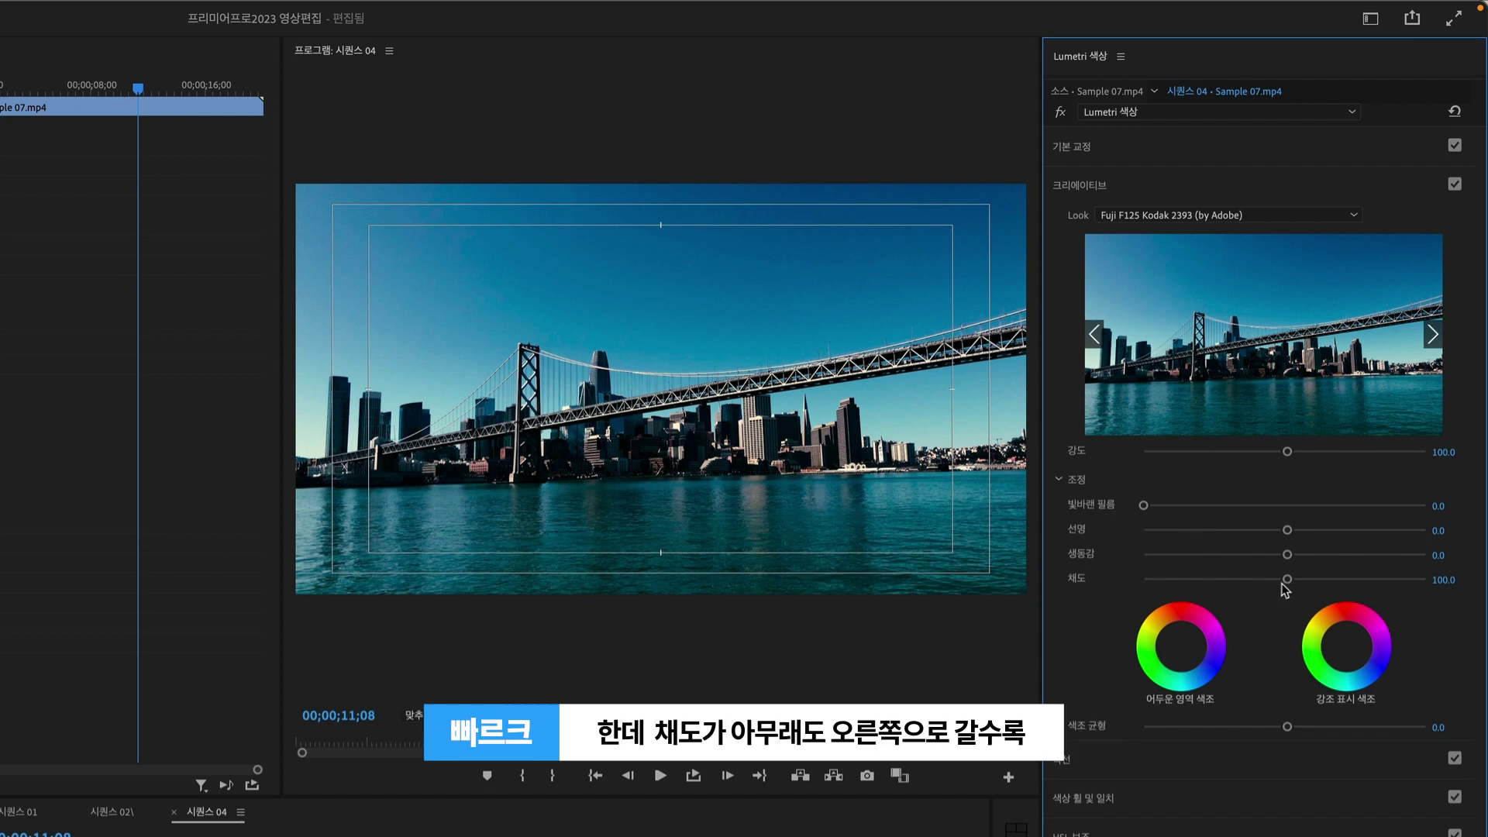
{"action": "left_click_drag", "start_coordinate": [1286, 579], "coordinate": [1353, 589]}
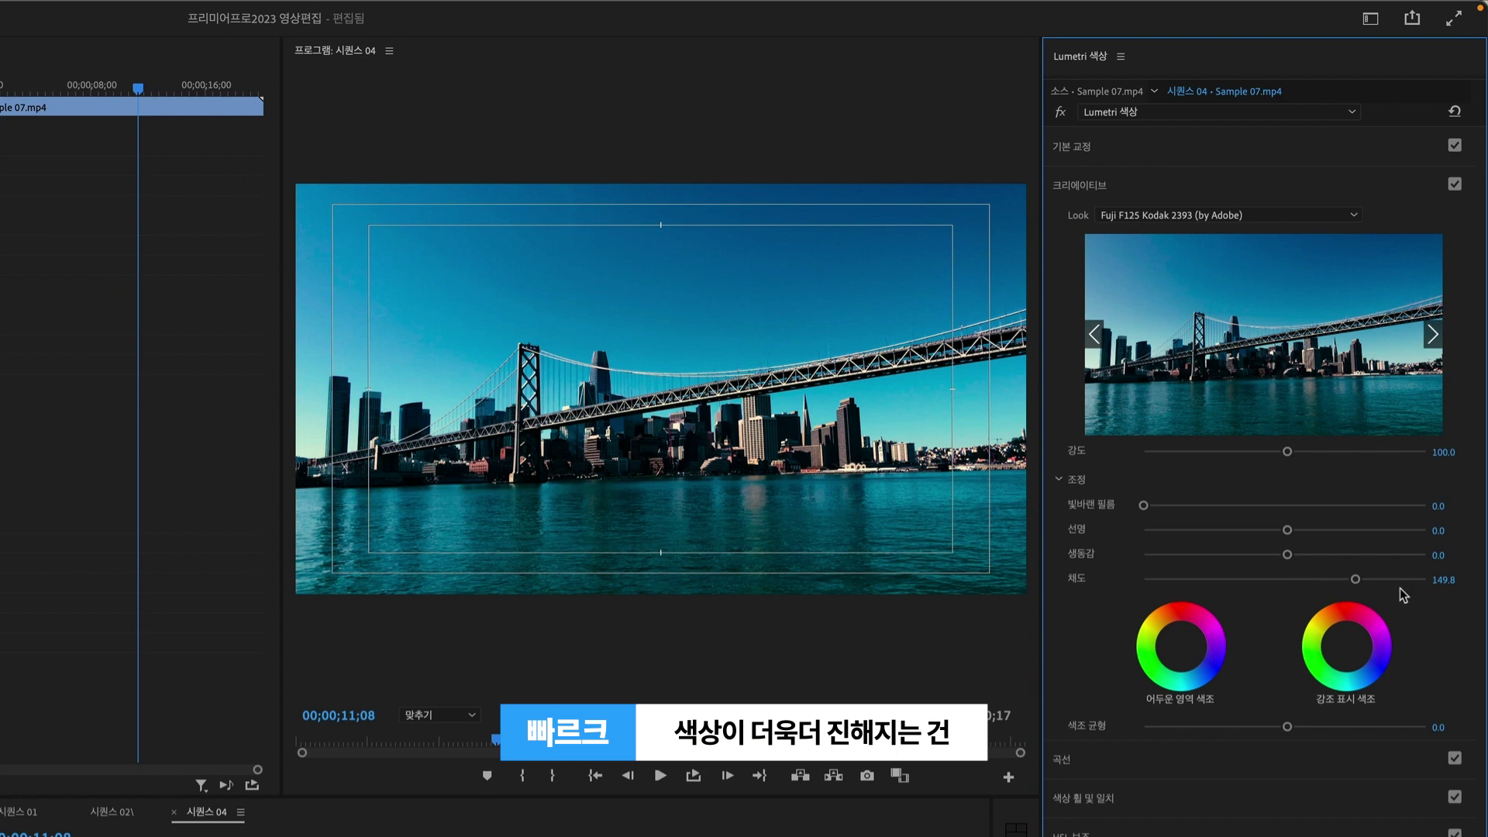
{"action": "left_click_drag", "start_coordinate": [1368, 589], "coordinate": [1378, 587]}
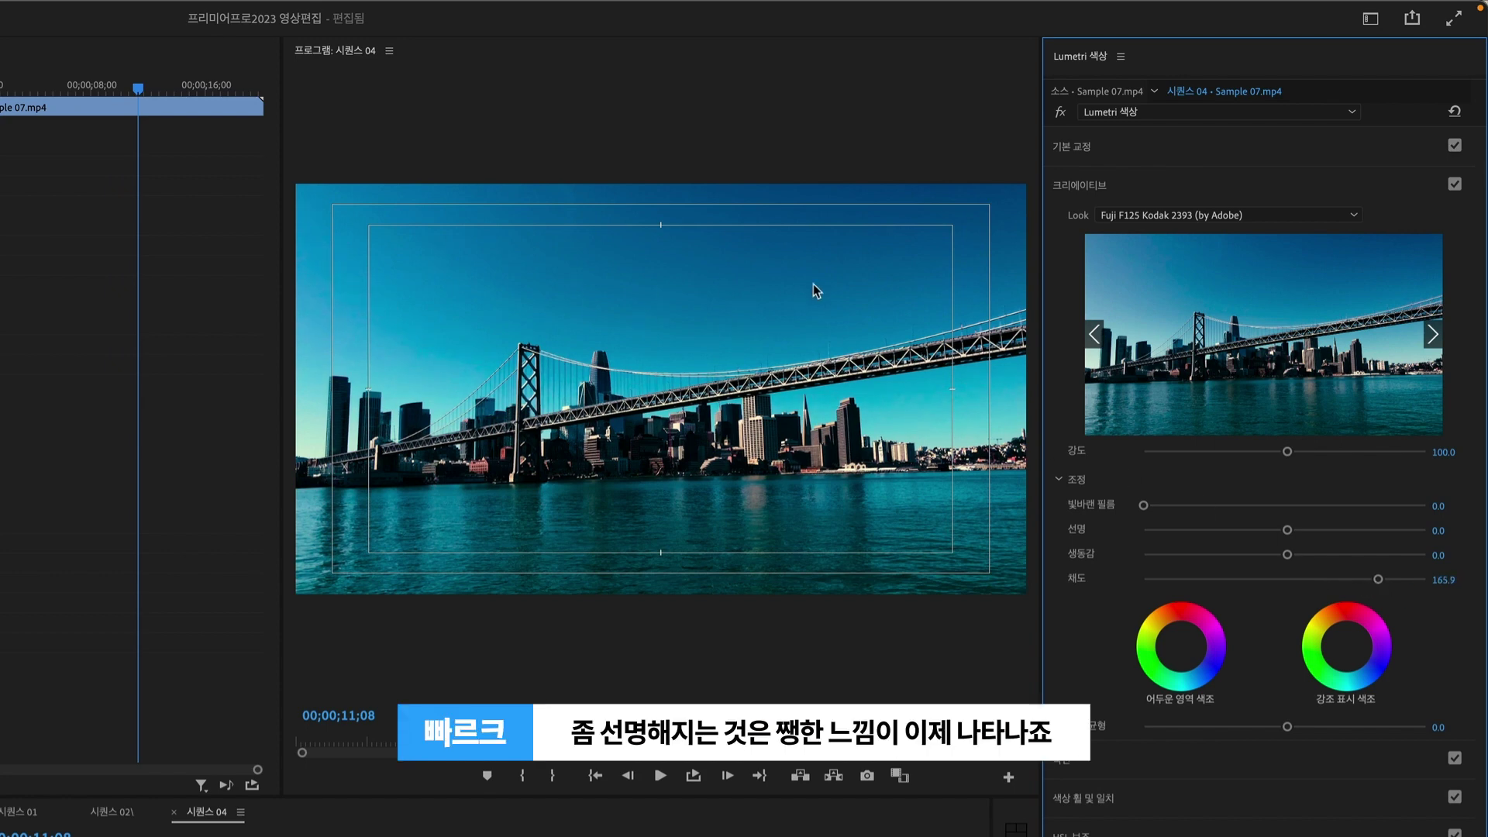
{"action": "left_click_drag", "start_coordinate": [1378, 587], "coordinate": [1142, 589]}
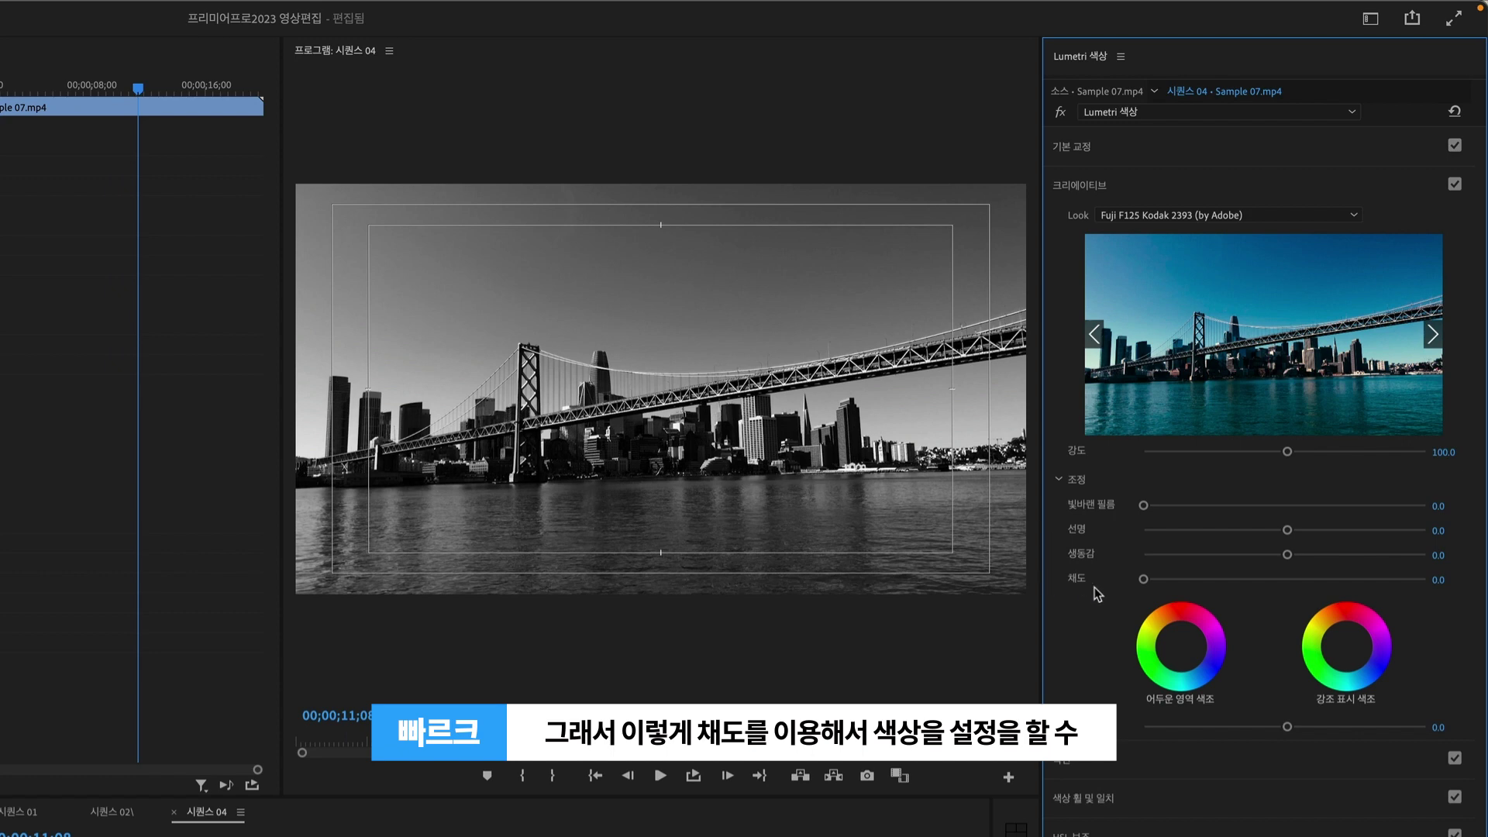
{"action": "left_click_drag", "start_coordinate": [1145, 579], "coordinate": [1287, 580]}
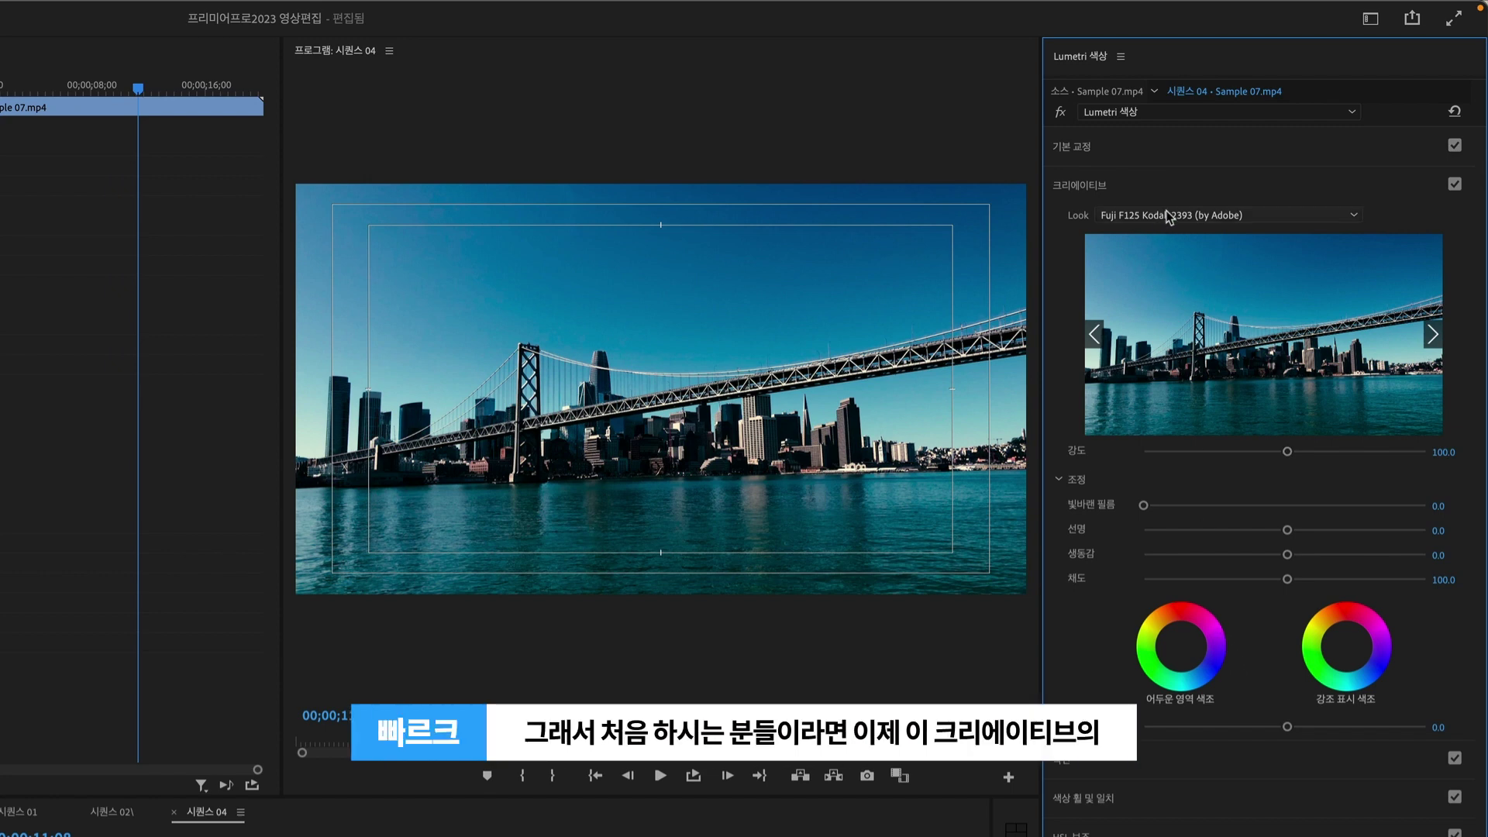
Try Kodak 5218 Kodak 2395, then settle on Kodak 5218 Kodak 2383 (by Adobe) as the bridge clip's look
{"action": "left_click", "coordinate": [1227, 223]}
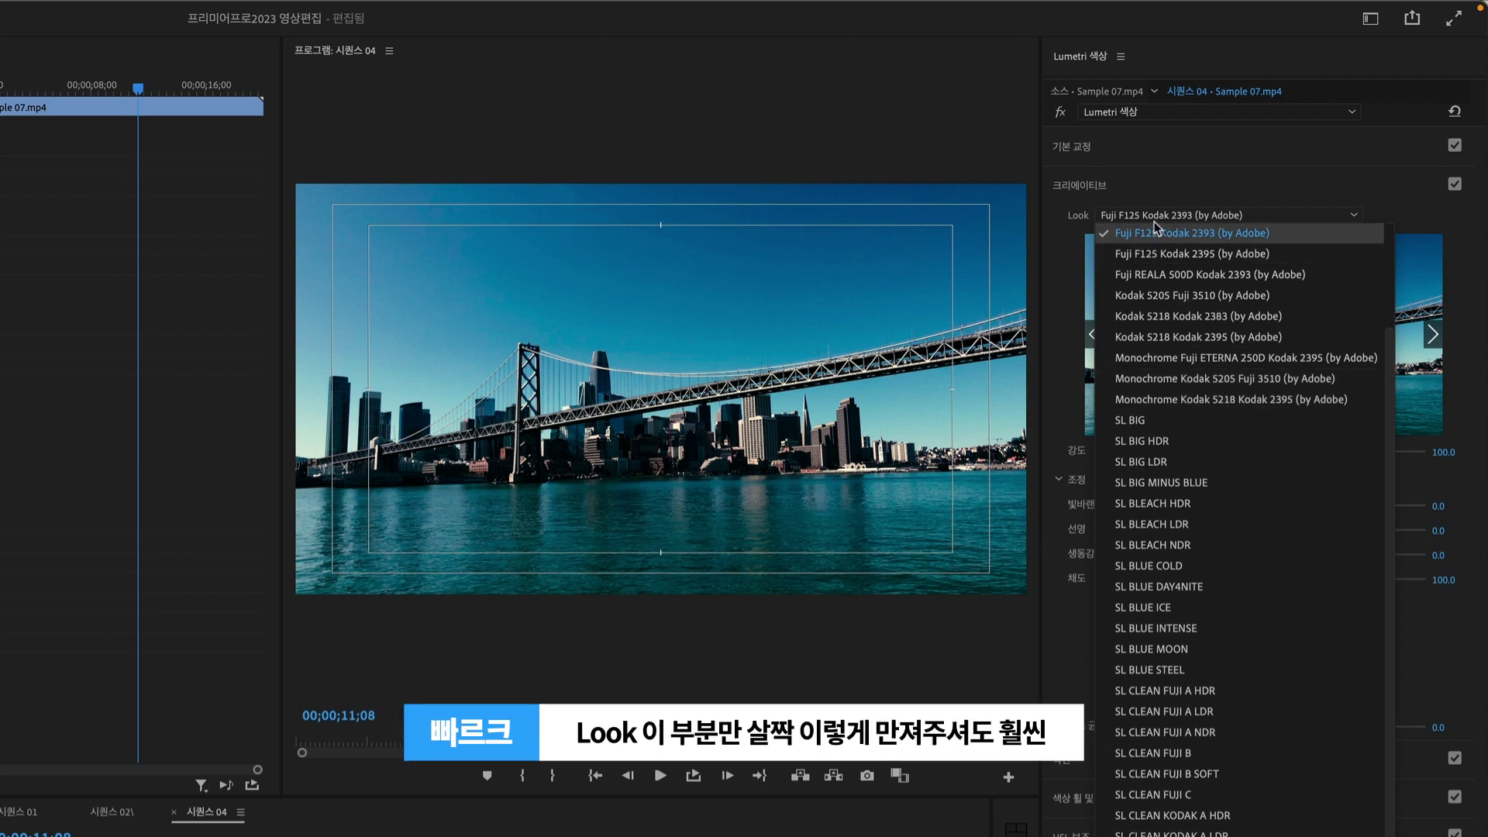
{"action": "left_click", "coordinate": [1191, 340]}
{"action": "left_click", "coordinate": [1102, 333]}
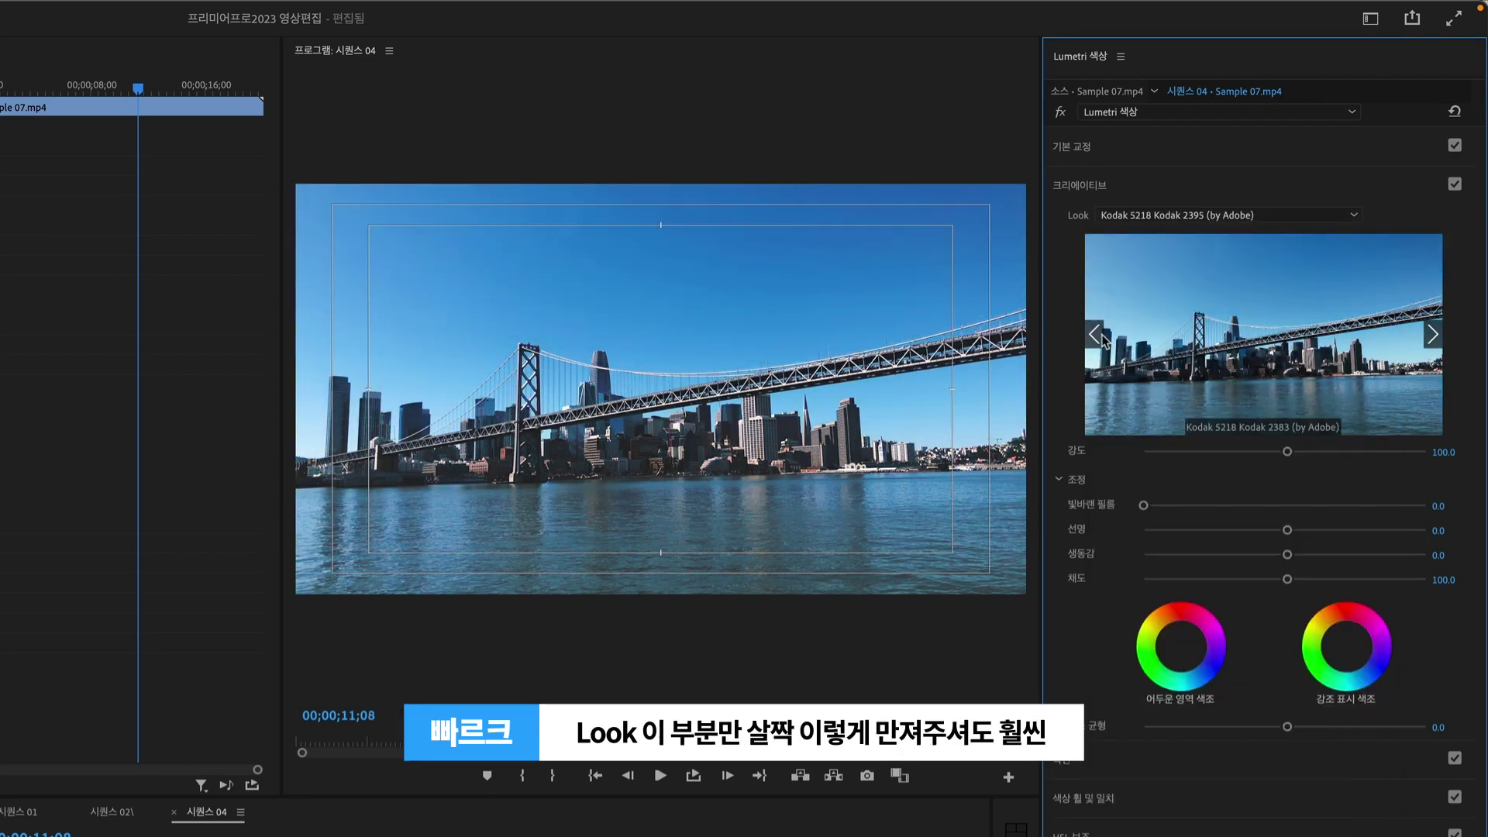
{"action": "left_click", "coordinate": [1208, 341]}
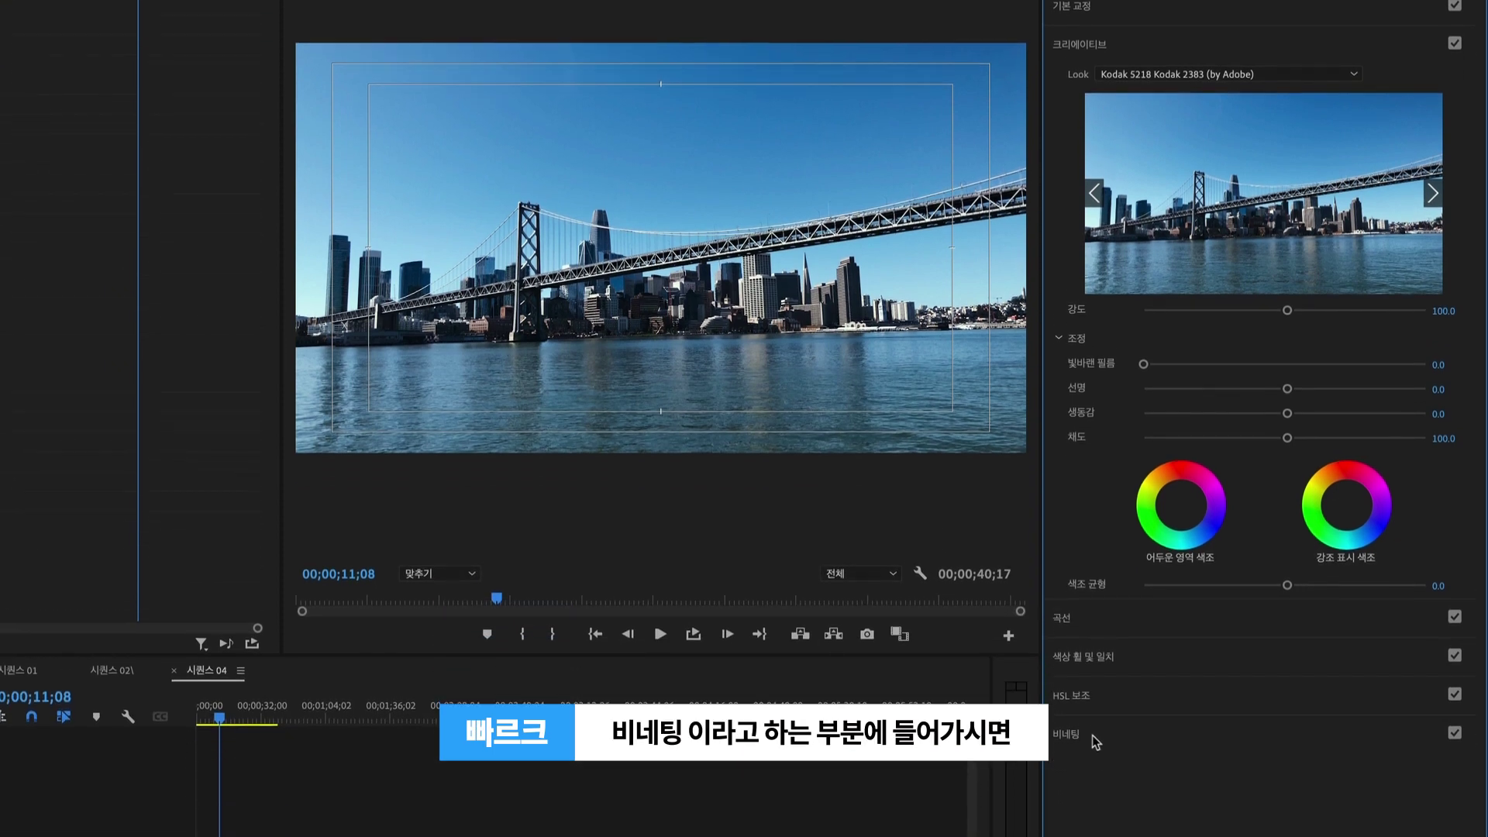
Set the bridge clip's Lumetri vignette amount below zero so the frame edges darken
{"action": "left_click", "coordinate": [1091, 734]}
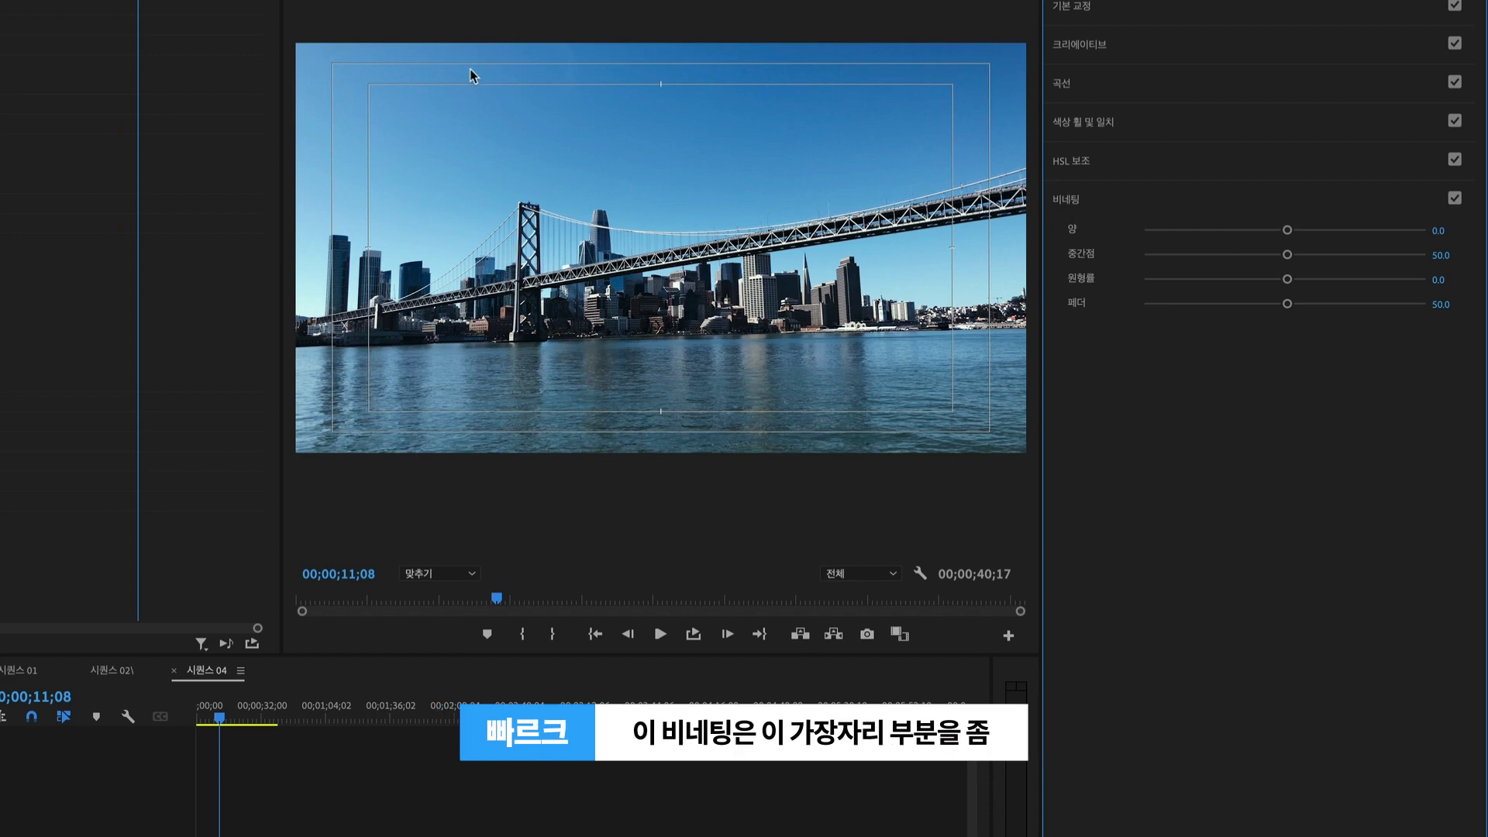
{"action": "left_click_drag", "start_coordinate": [1287, 230], "coordinate": [1238, 236]}
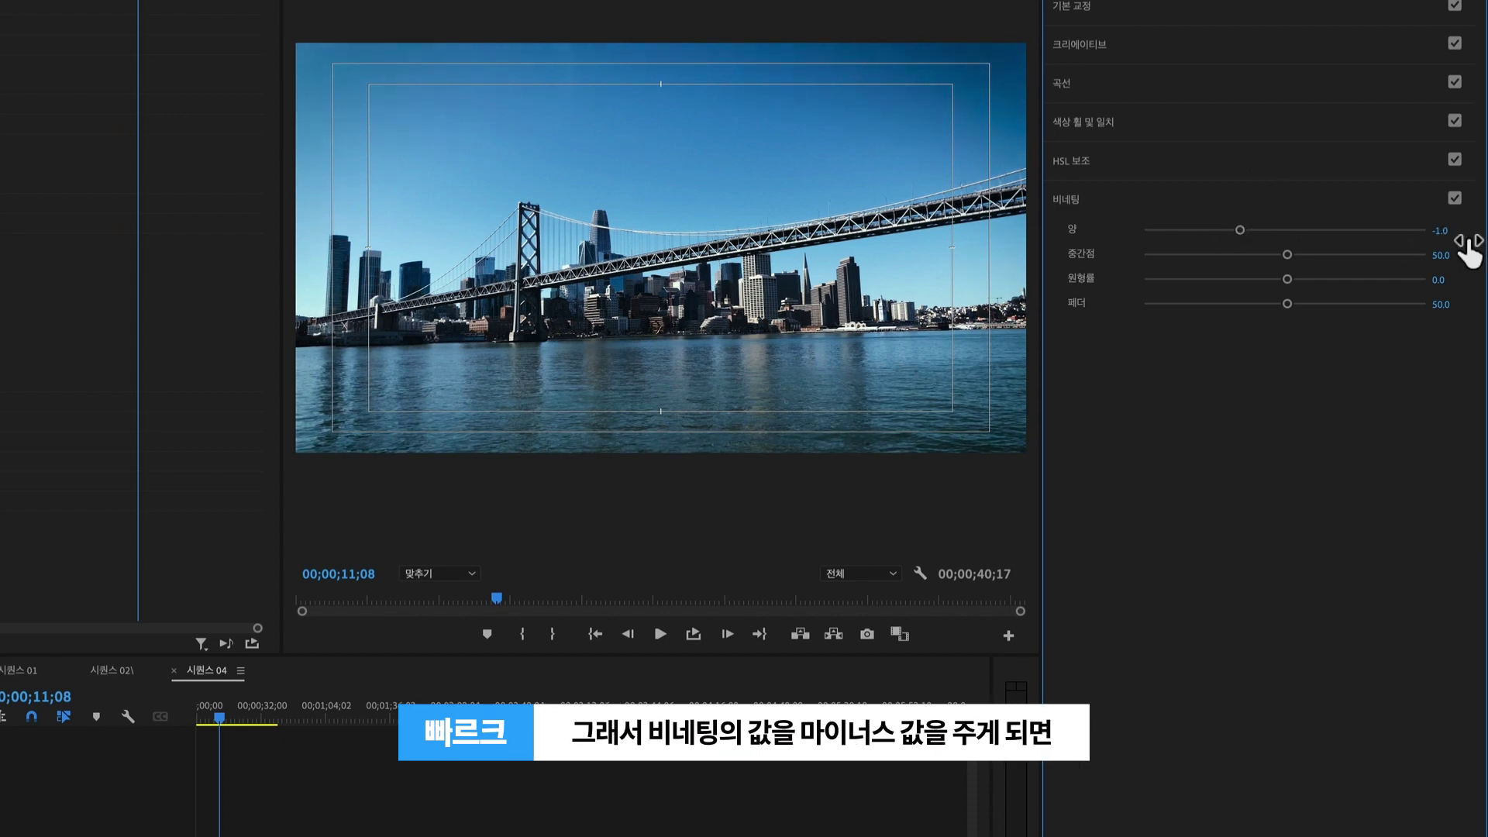
{"action": "left_click_drag", "start_coordinate": [1241, 232], "coordinate": [1194, 232]}
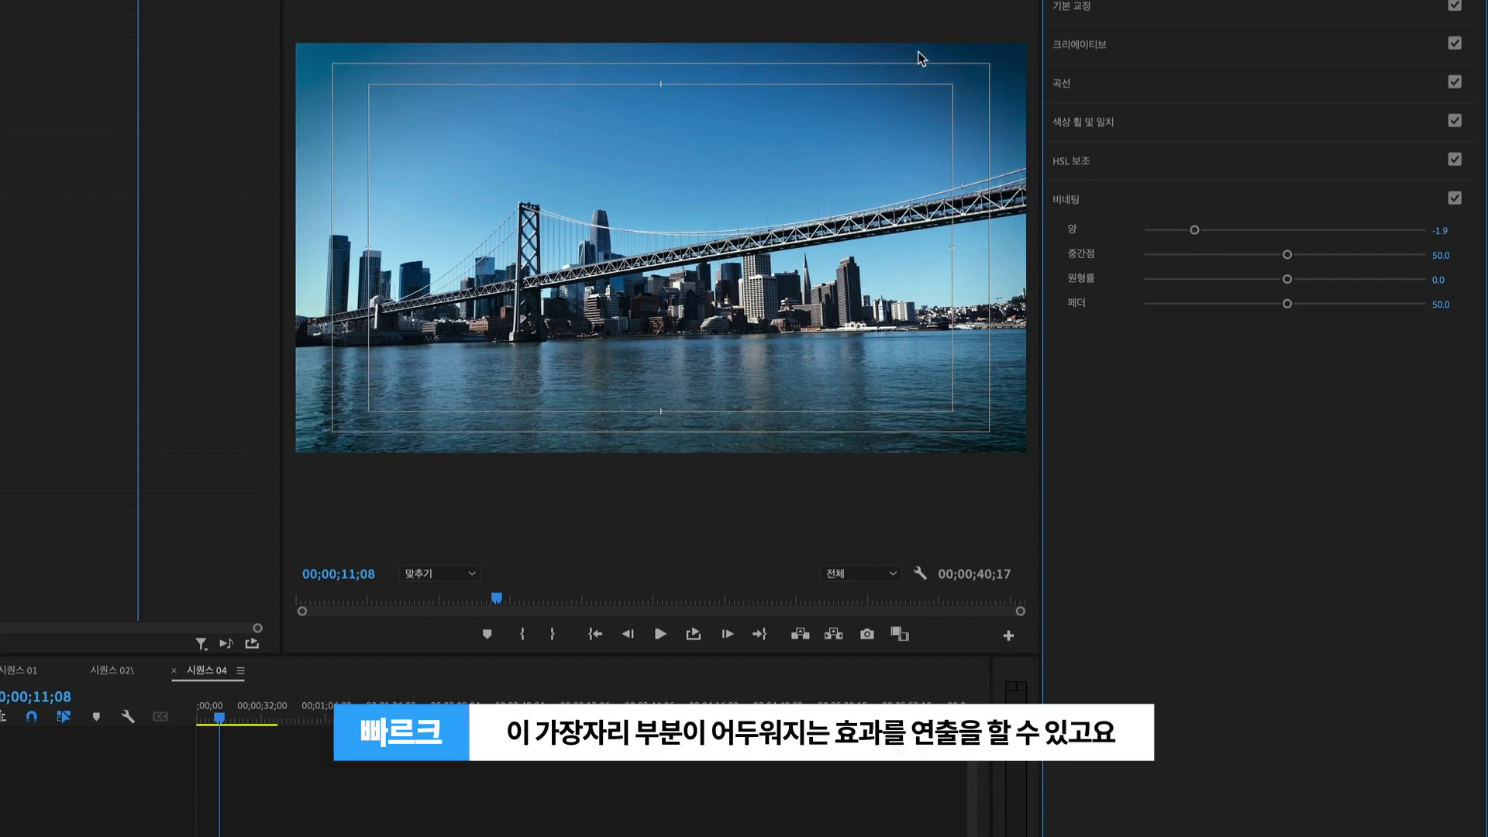
{"action": "left_click_drag", "start_coordinate": [1194, 230], "coordinate": [1332, 231]}
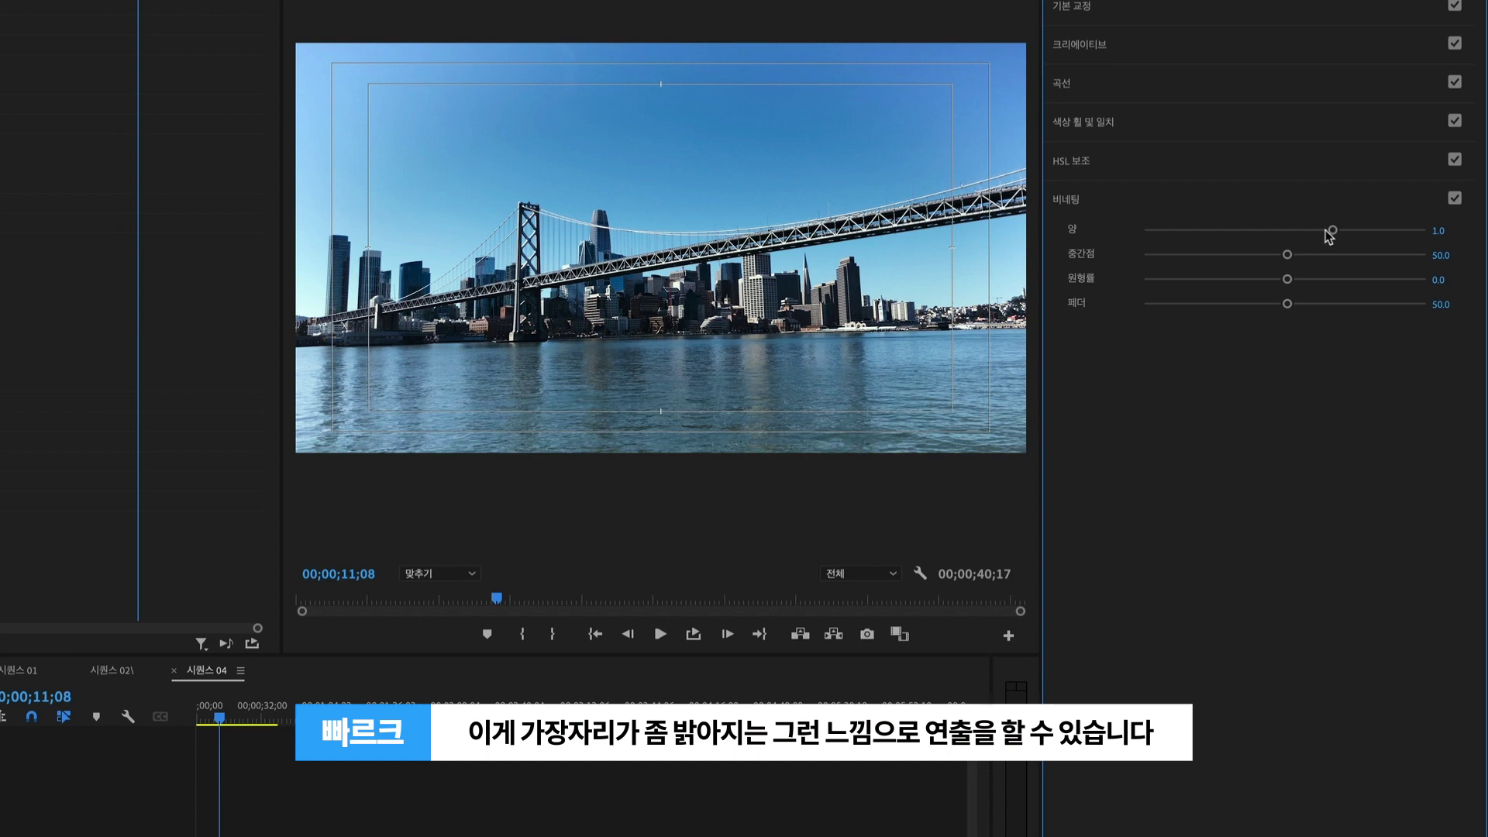
{"action": "left_click_drag", "start_coordinate": [1333, 230], "coordinate": [1214, 230]}
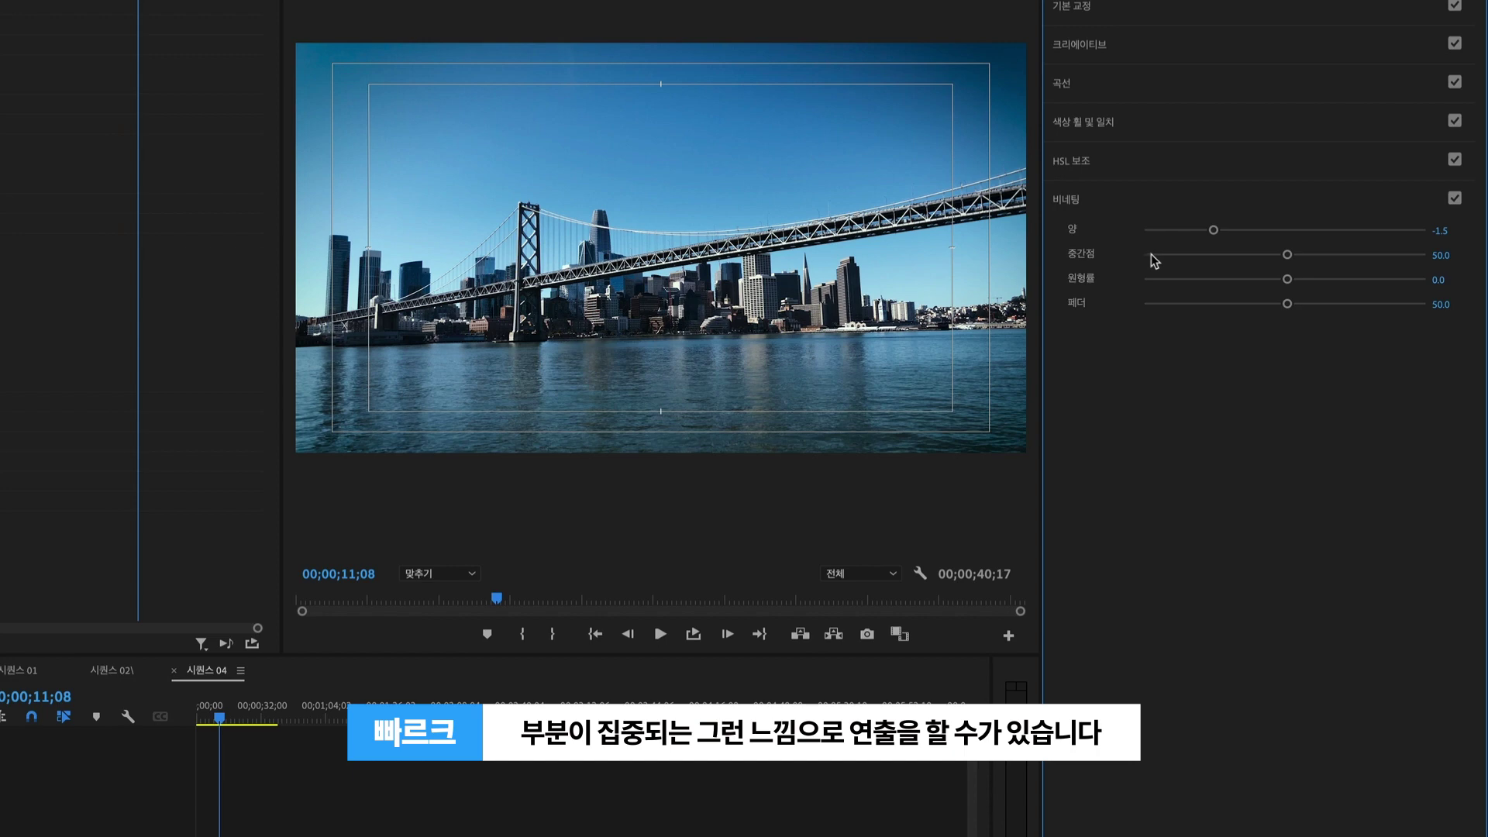
Move to the waterfront skyline clip at 00;00;33;24 and show its Creative and Vignette settings
{"action": "left_click", "coordinate": [265, 717]}
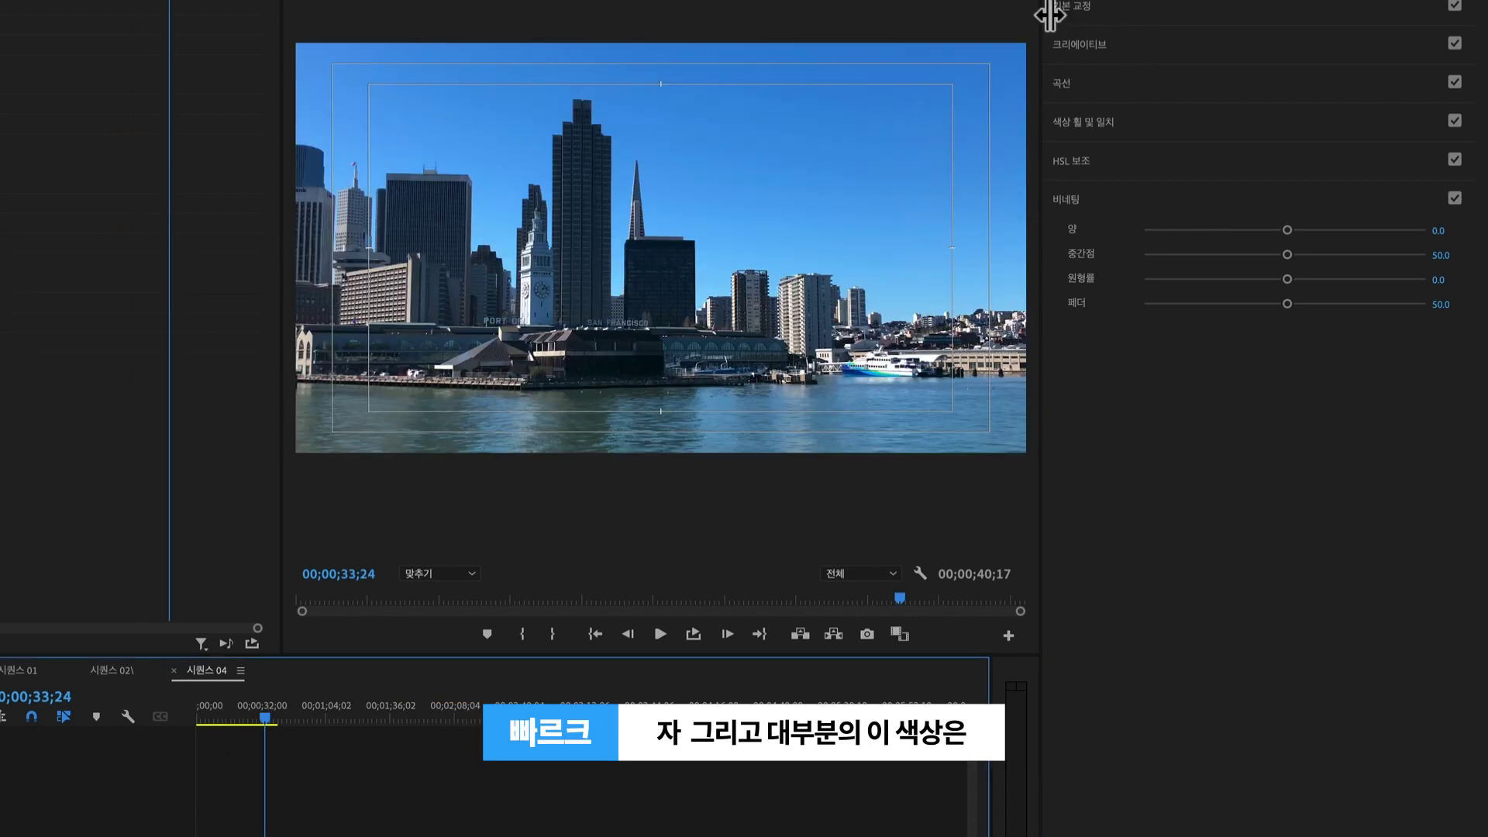
{"action": "left_click", "coordinate": [1116, 61]}
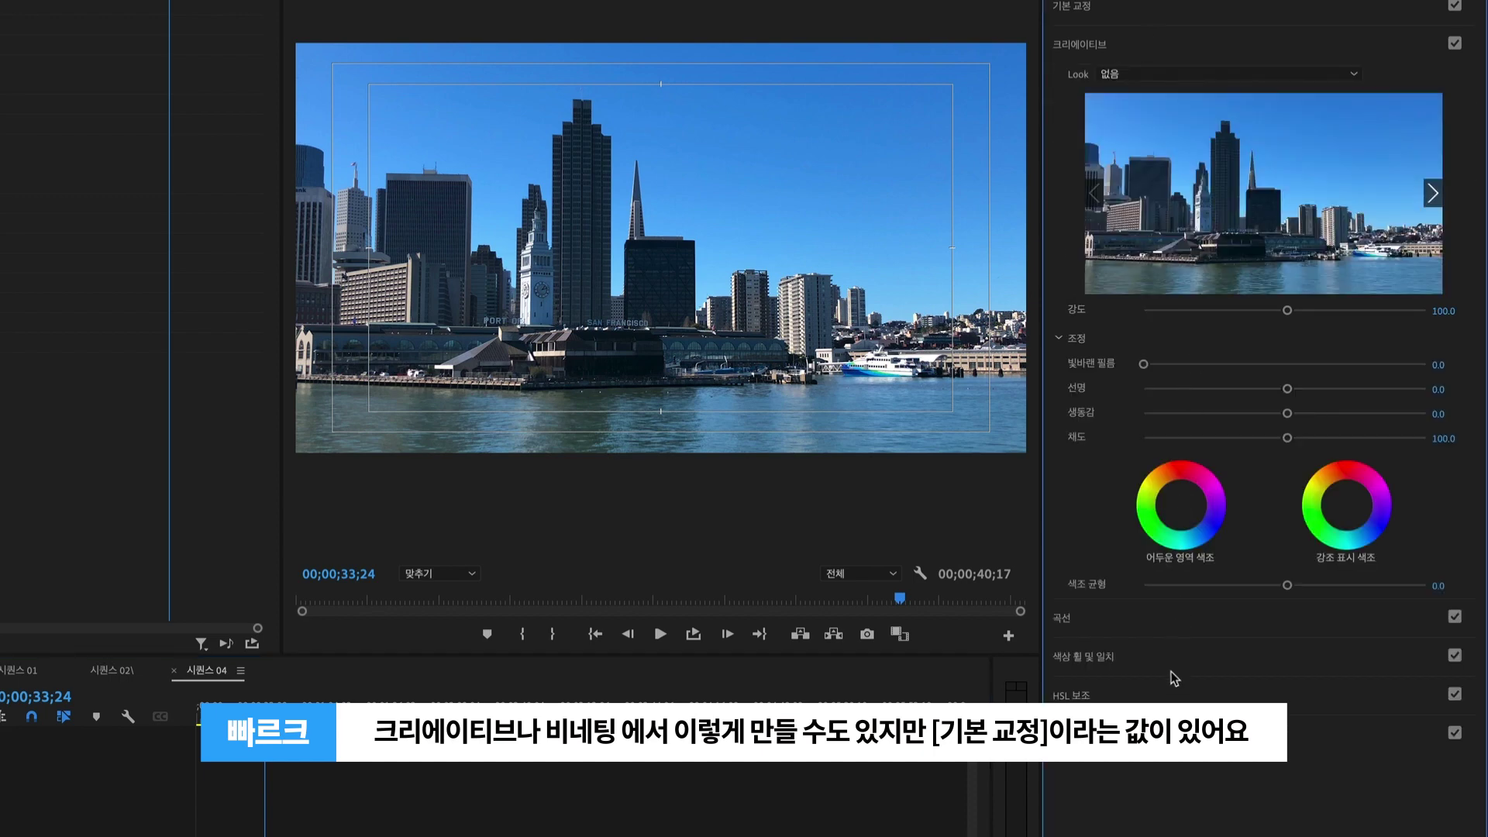
{"action": "left_click", "coordinate": [1078, 732]}
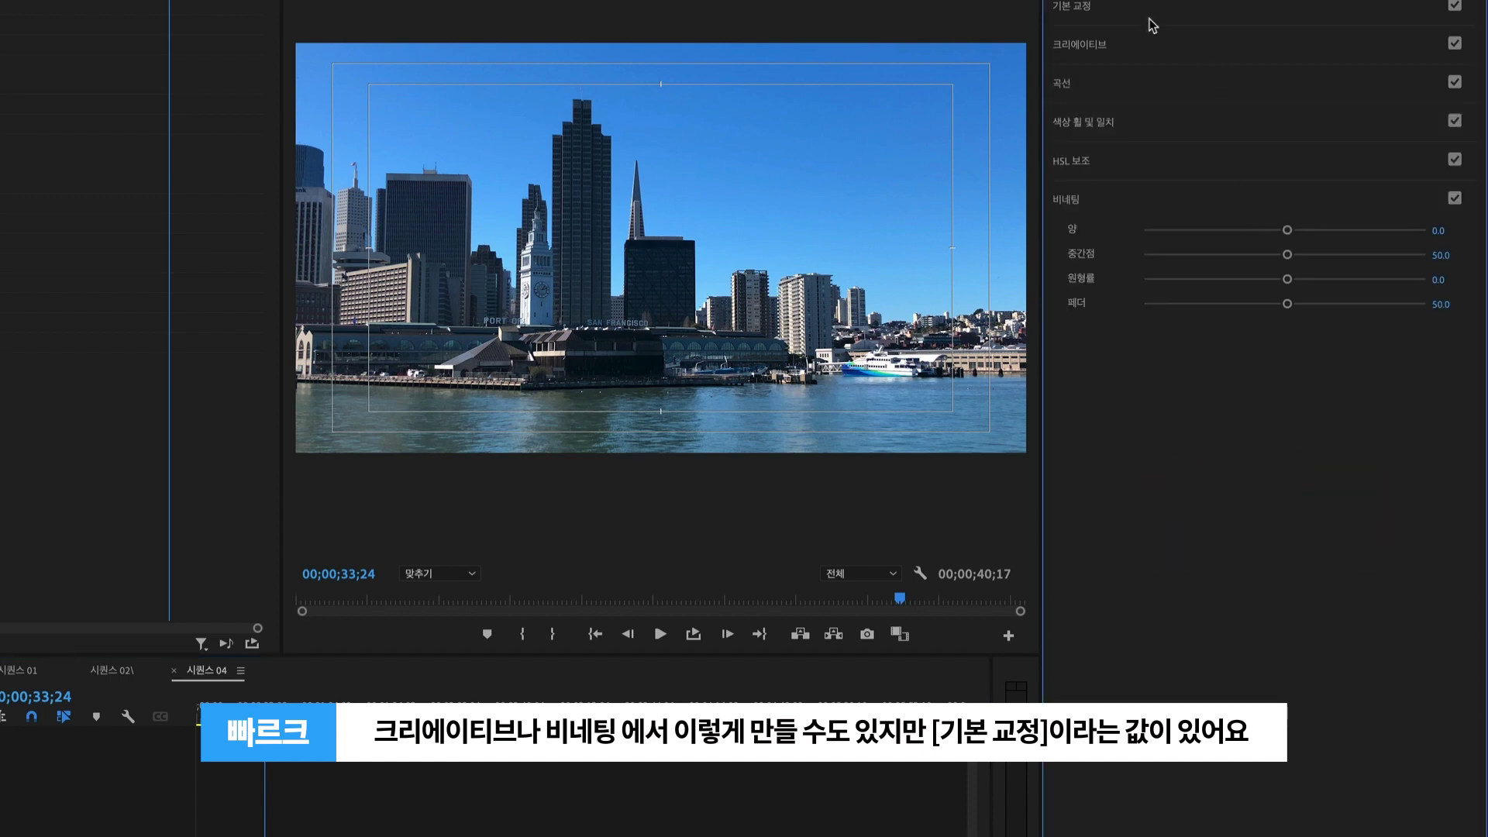
Auto-correct the waterfront clip (saturation 129.9, contrast -24.0, temperature -1.8), toggling Basic Correction to compare
{"action": "left_click", "coordinate": [1097, 6]}
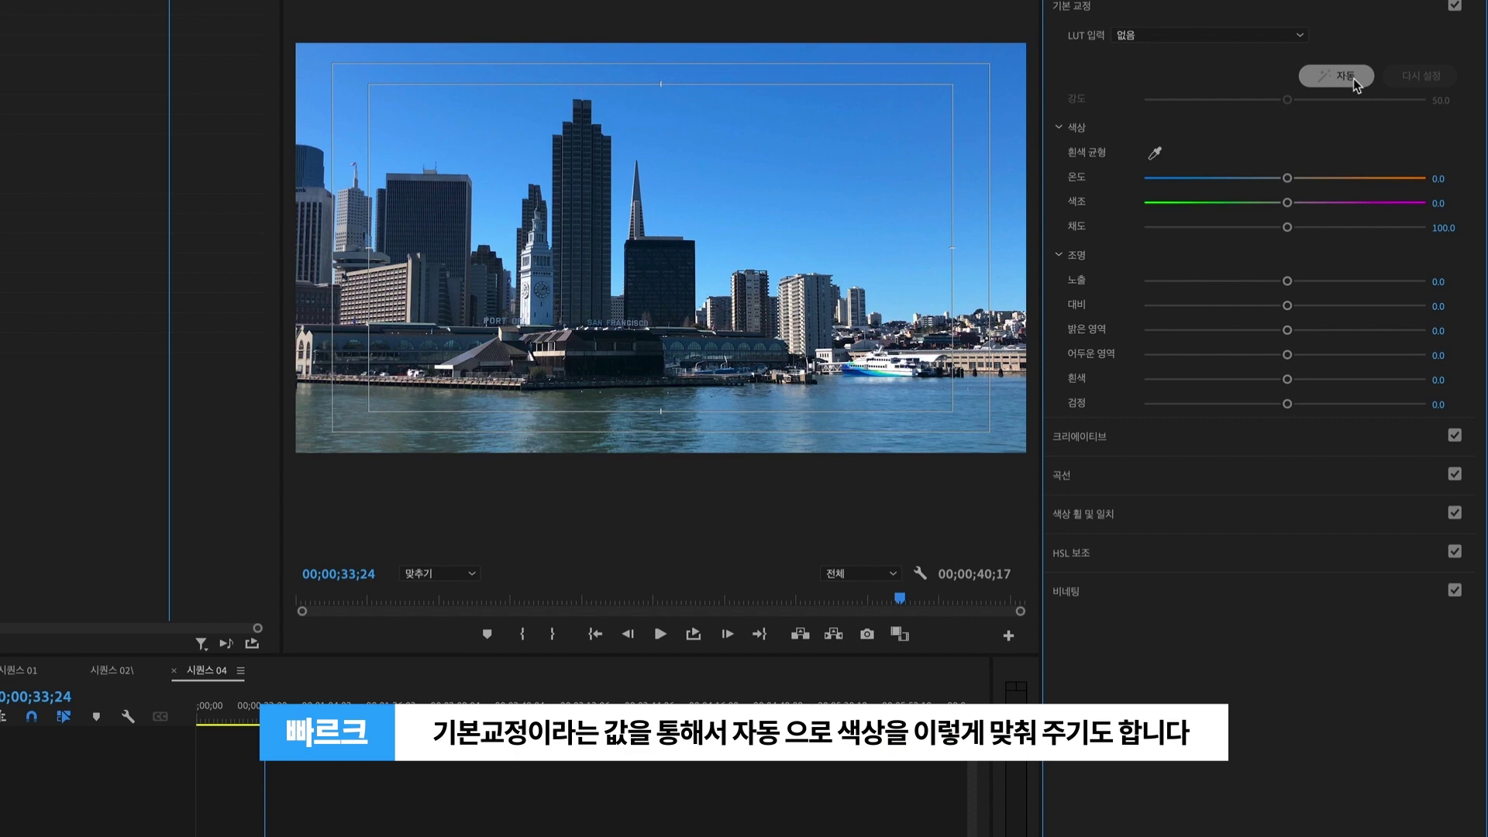
{"action": "left_click", "coordinate": [1327, 74]}
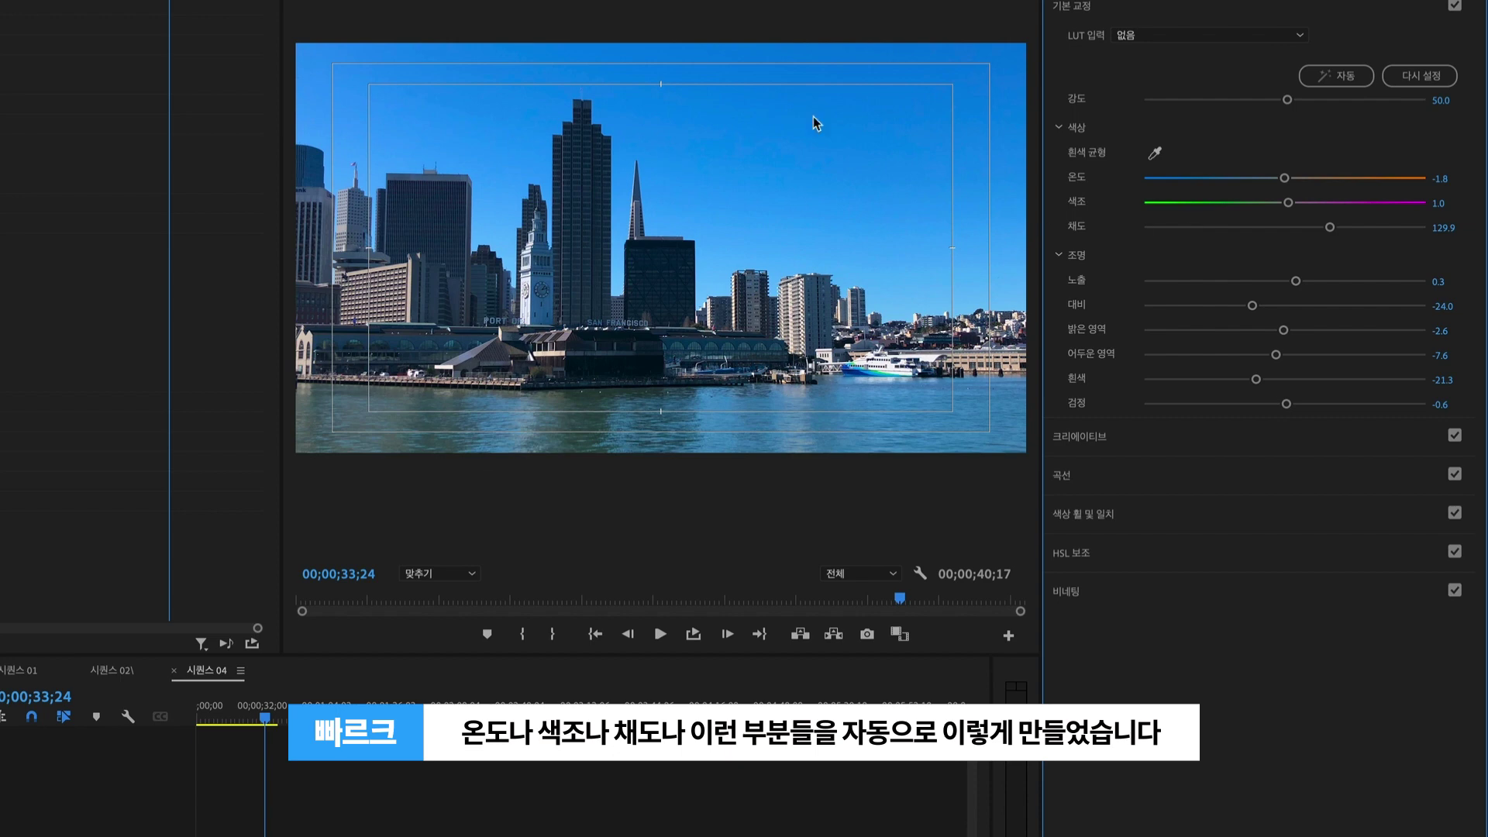
{"action": "left_click", "coordinate": [1456, 8]}
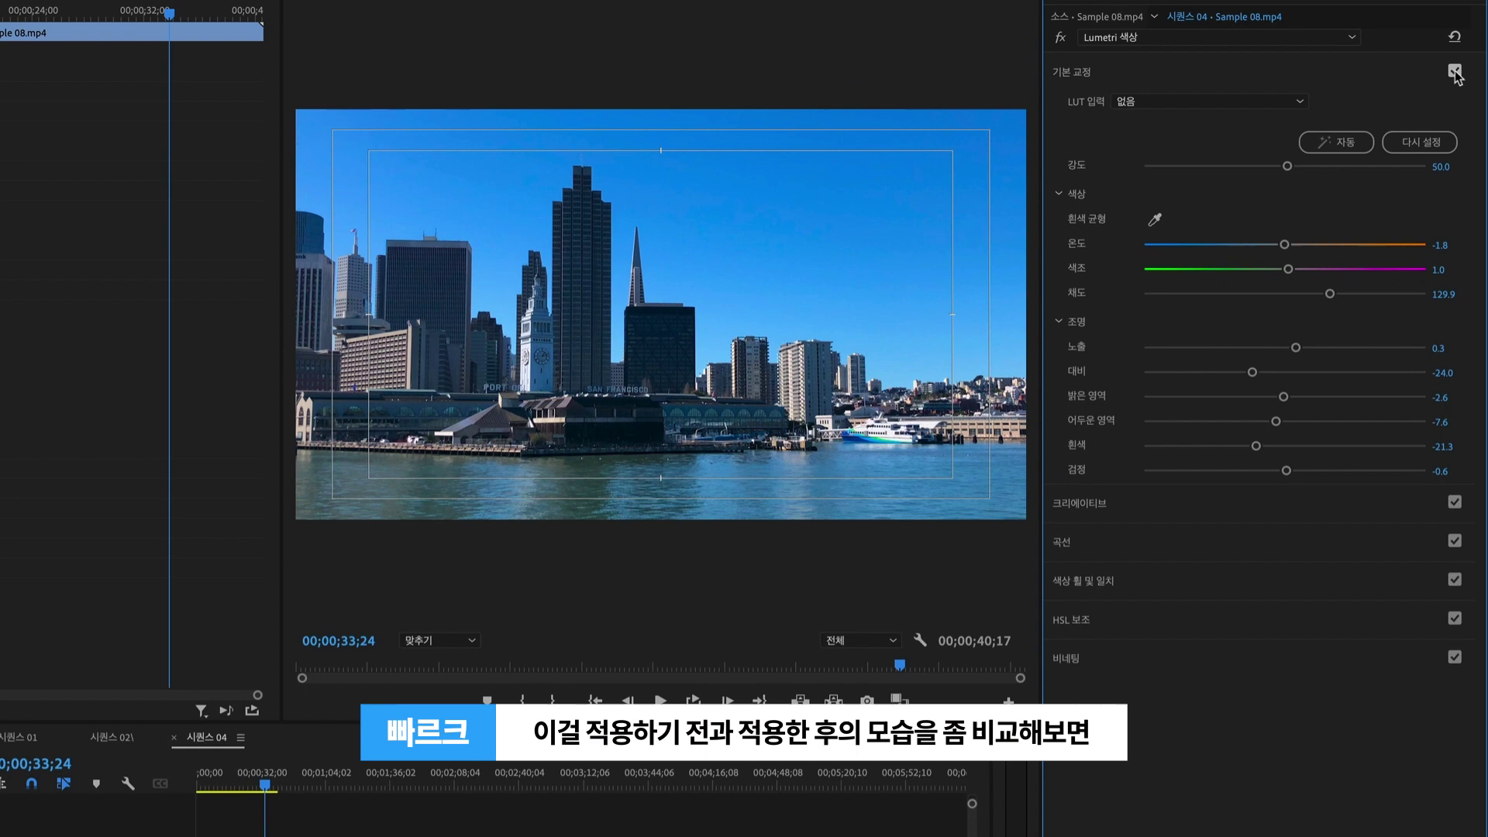
{"action": "left_click", "coordinate": [1455, 72]}
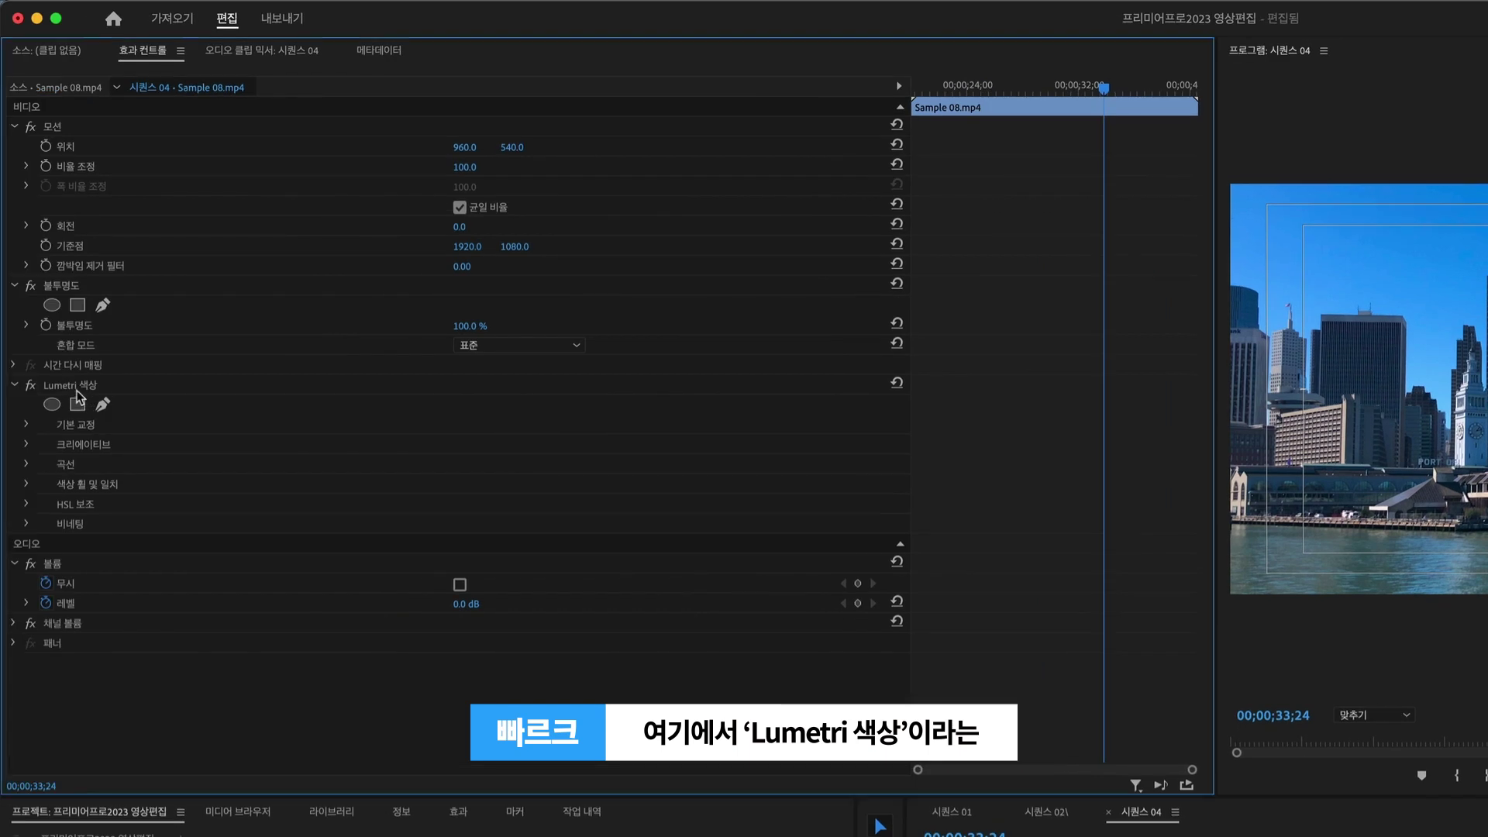
{"action": "left_click", "coordinate": [91, 391]}
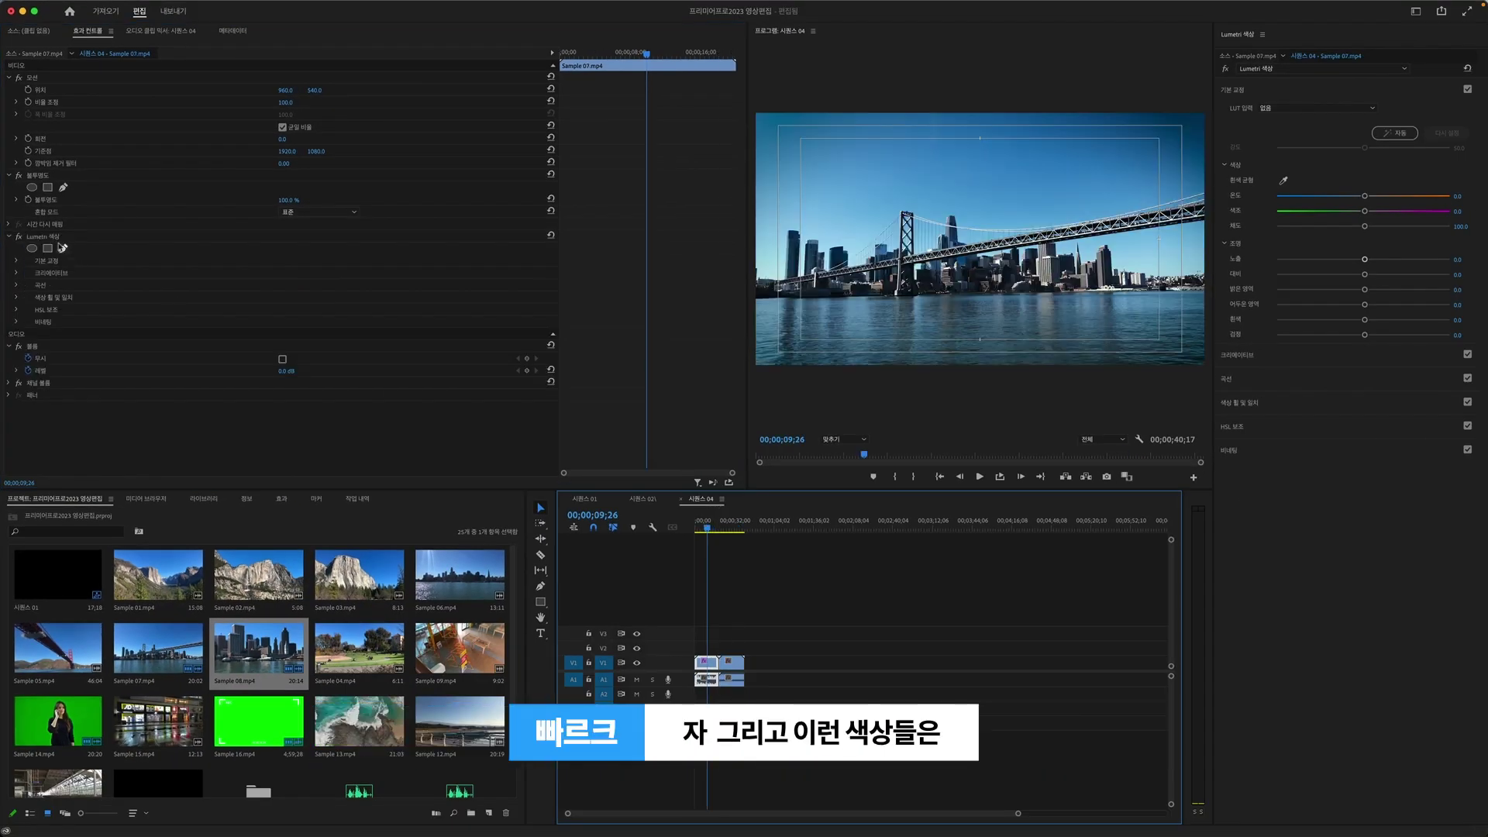
Copy the Lumetri Color effect from Sample 07.mp4, then cut it off the clip
{"action": "right_click", "coordinate": [54, 237]}
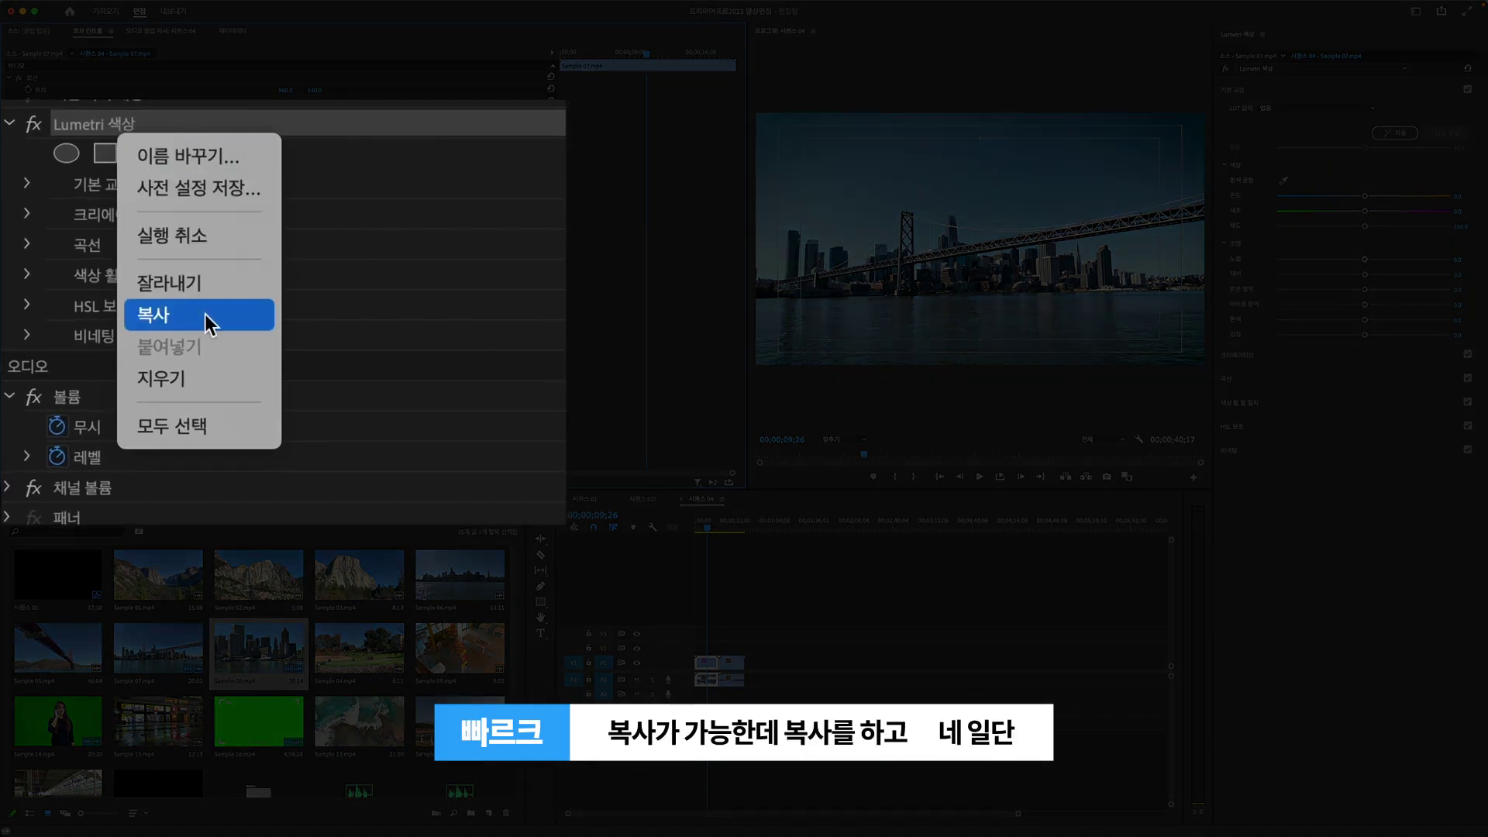
{"action": "left_click", "coordinate": [209, 322]}
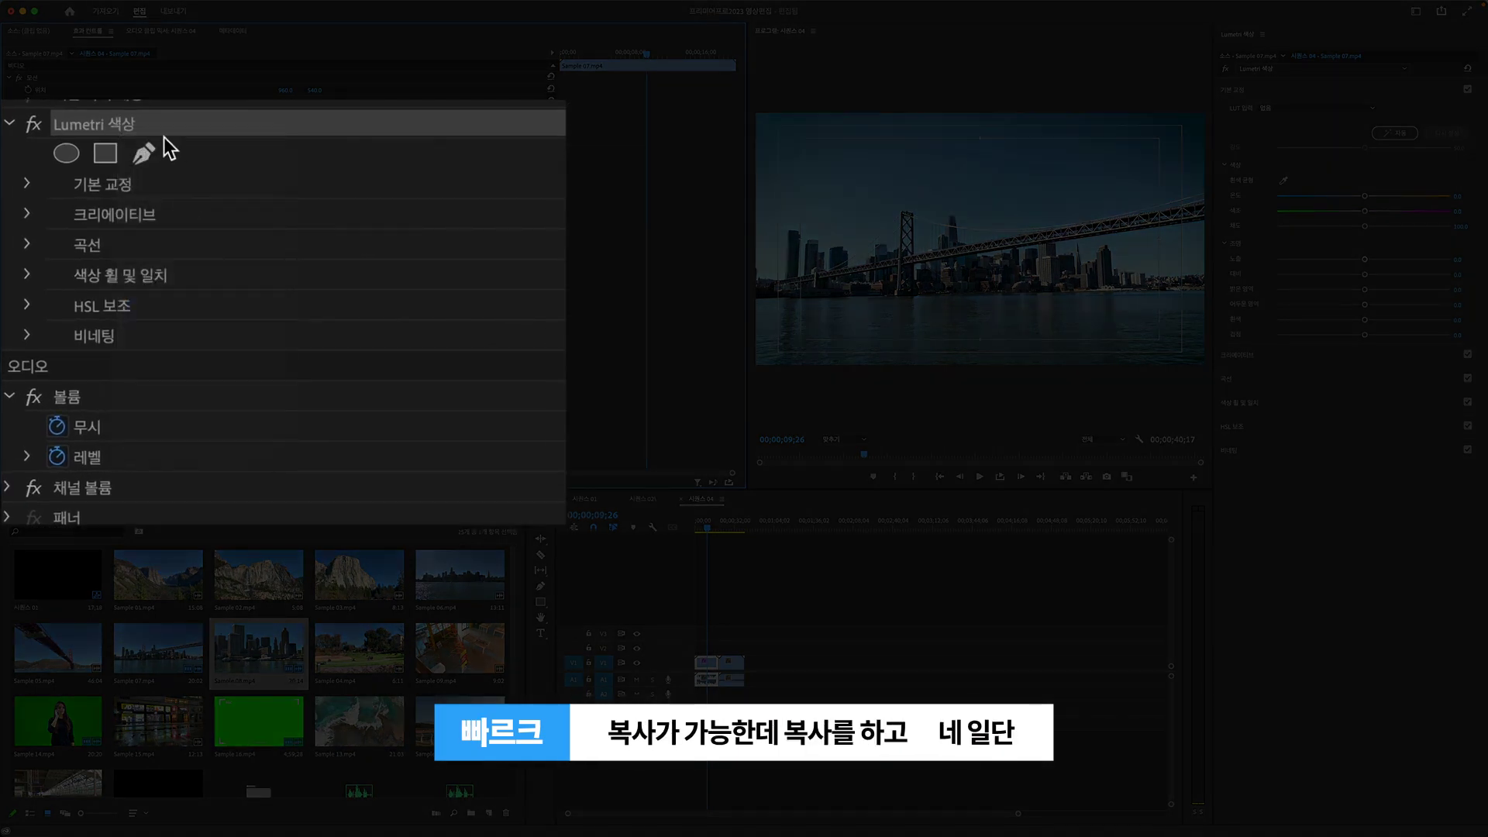
{"action": "right_click", "coordinate": [129, 120]}
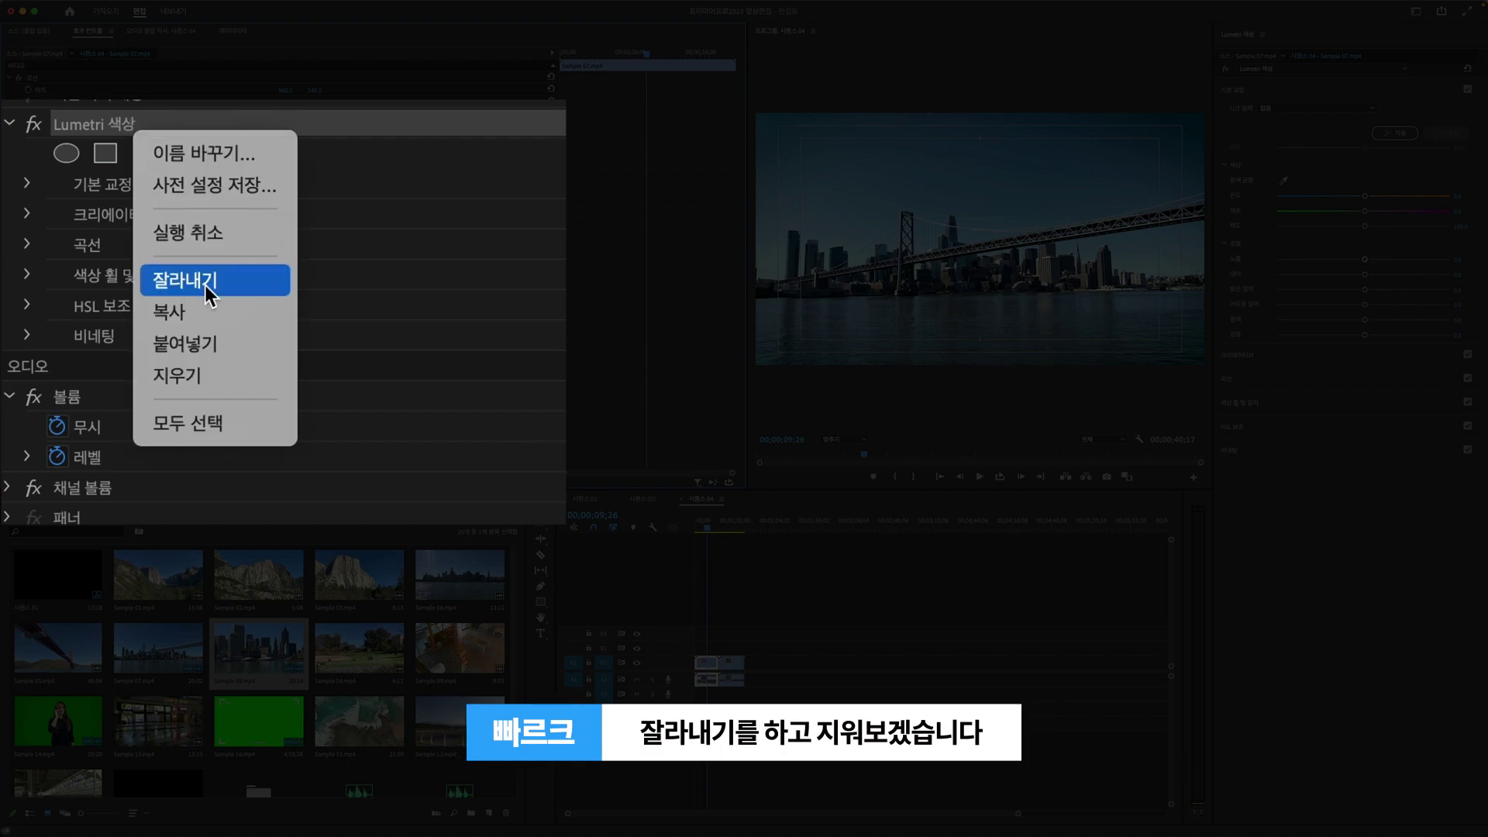
{"action": "left_click", "coordinate": [206, 285]}
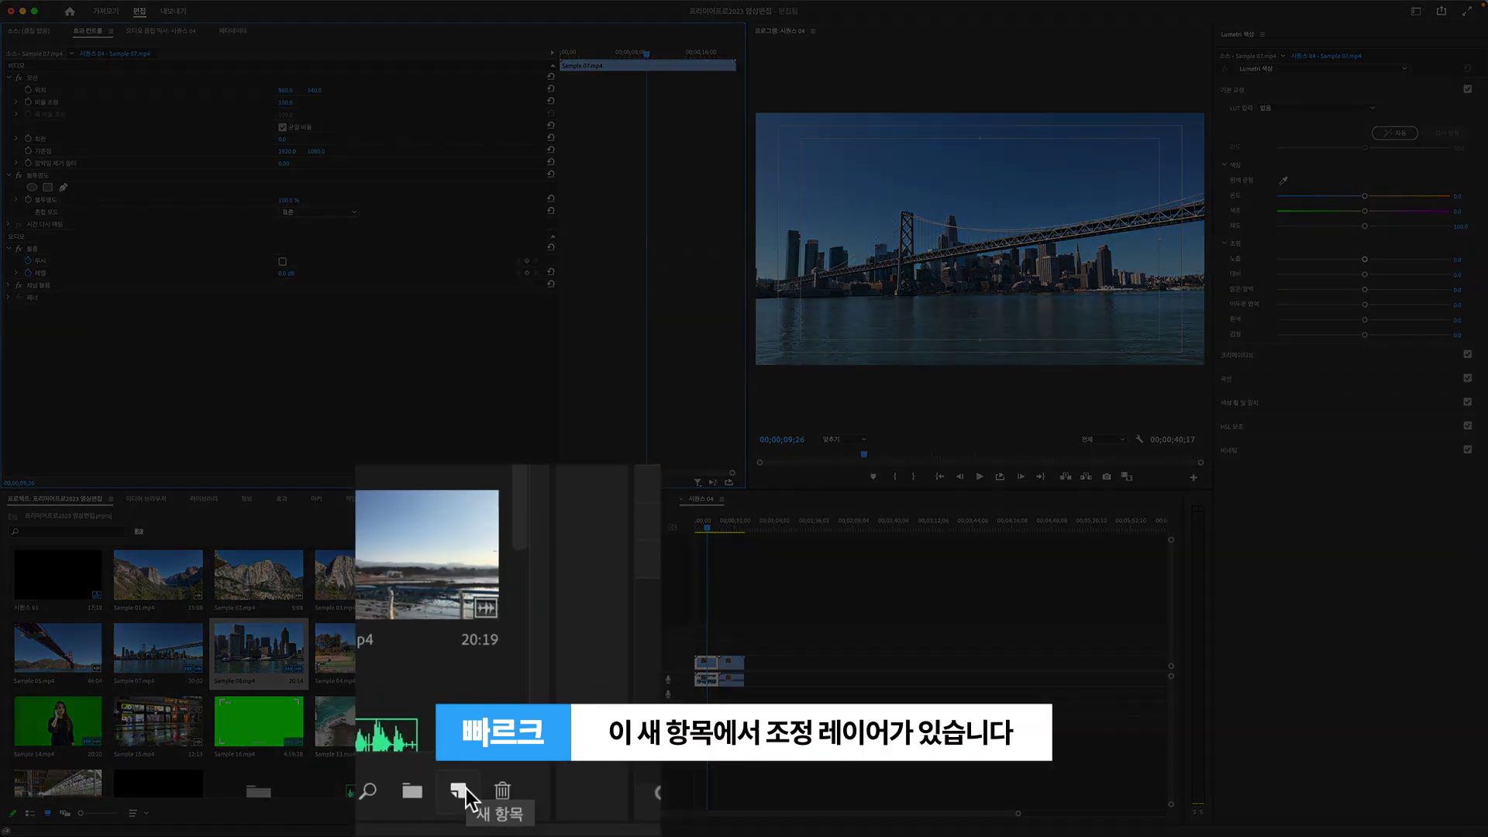
Create a new adjustment layer in the Project panel with default settings
{"action": "left_click", "coordinate": [491, 814]}
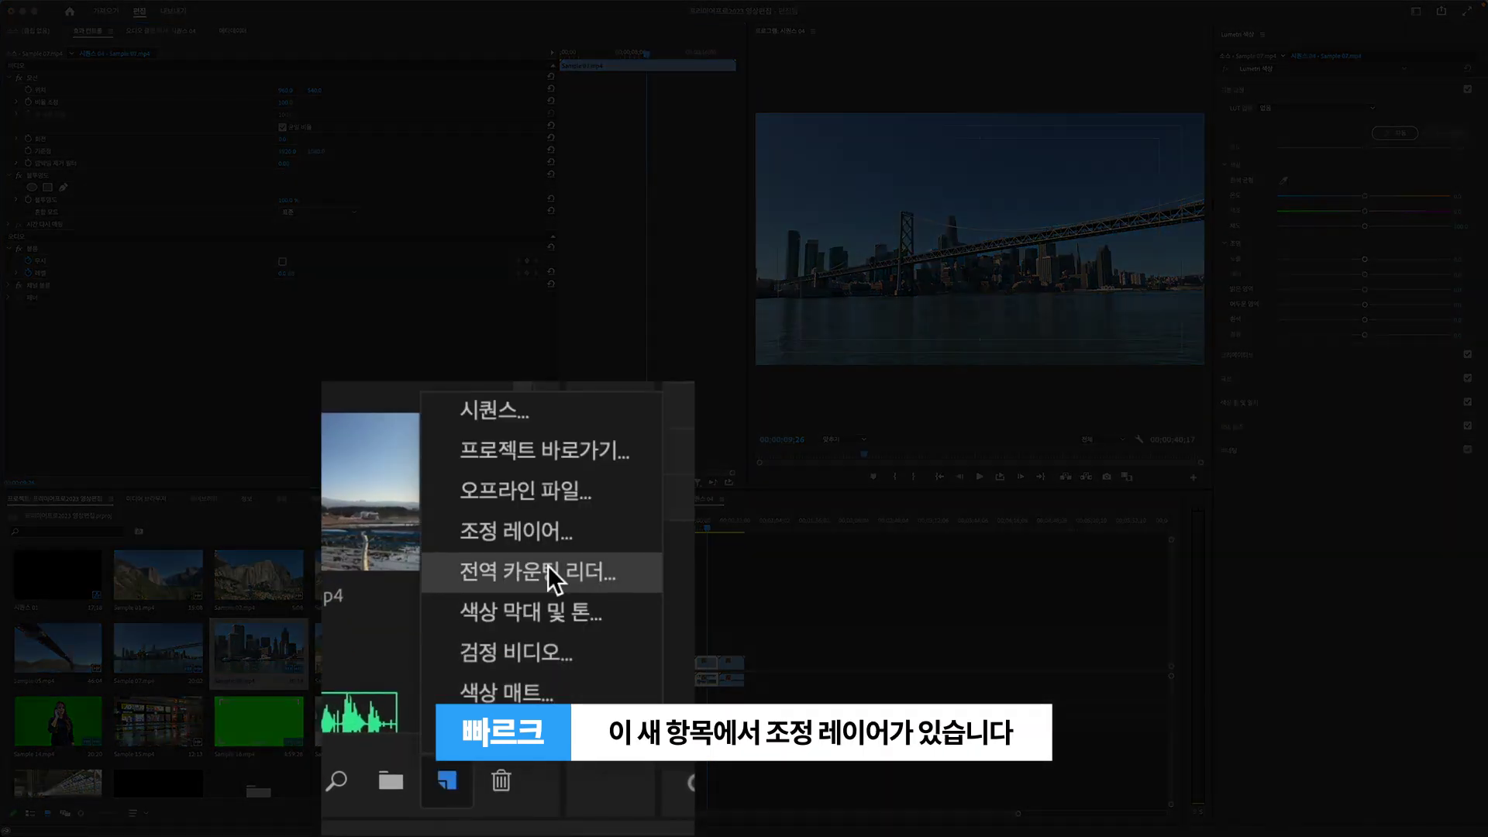
{"action": "left_click", "coordinate": [546, 536]}
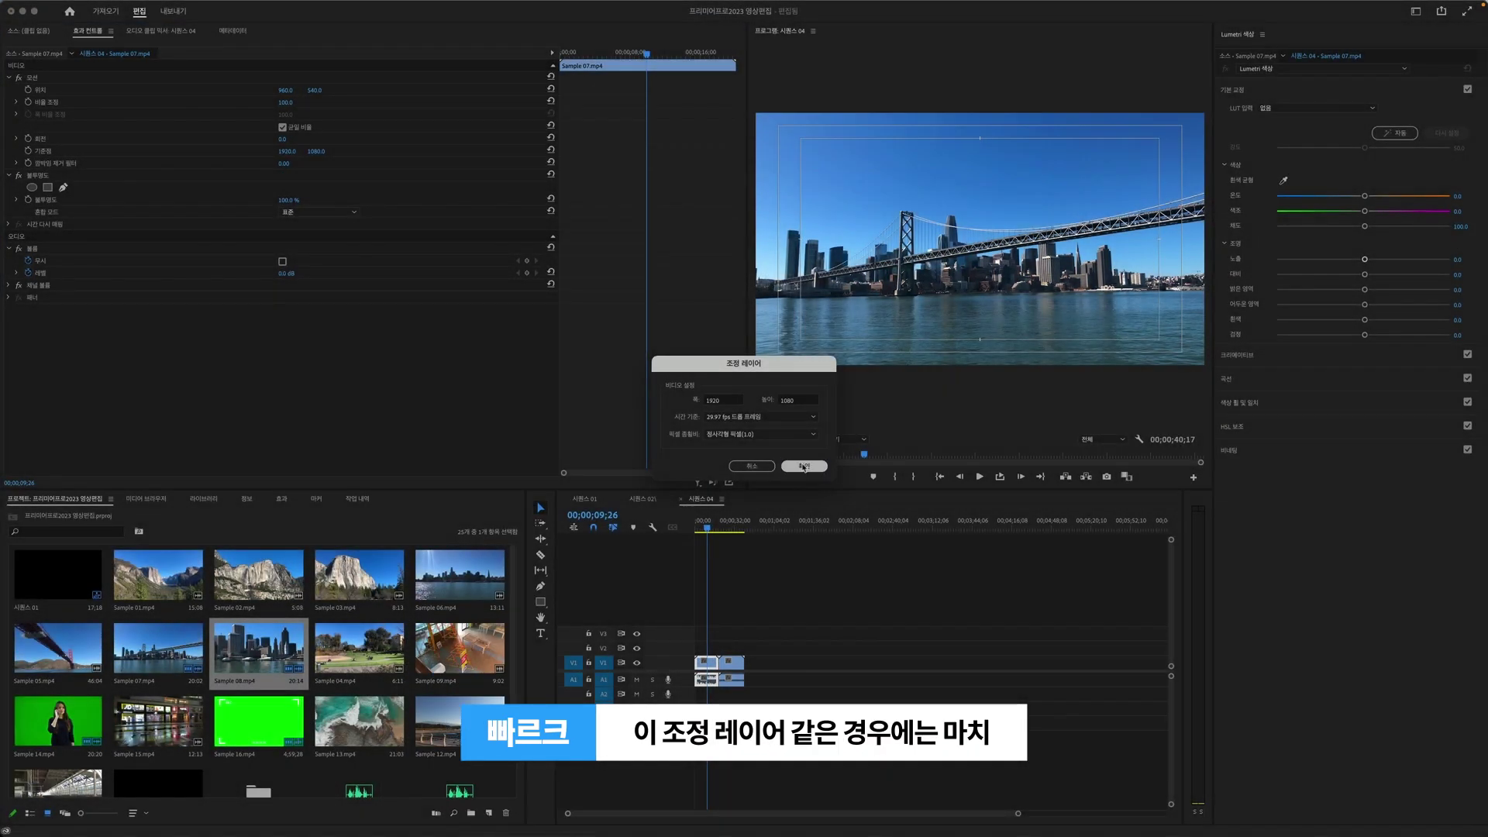
{"action": "left_click", "coordinate": [803, 466]}
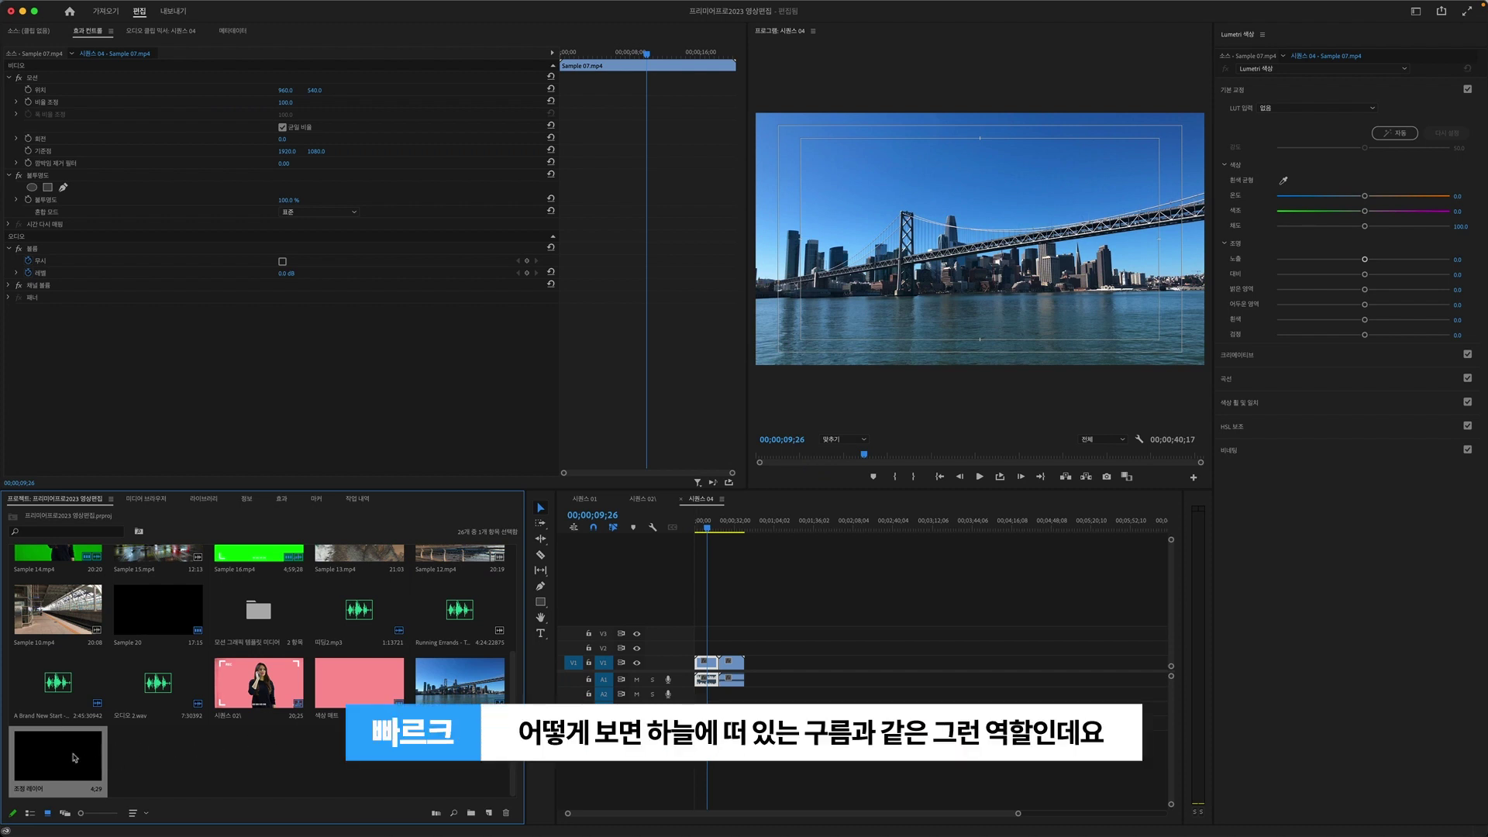
Place the adjustment layer on track V3 and stretch it to the sequence end over both clips
{"action": "left_click_drag", "start_coordinate": [51, 769], "coordinate": [207, 763]}
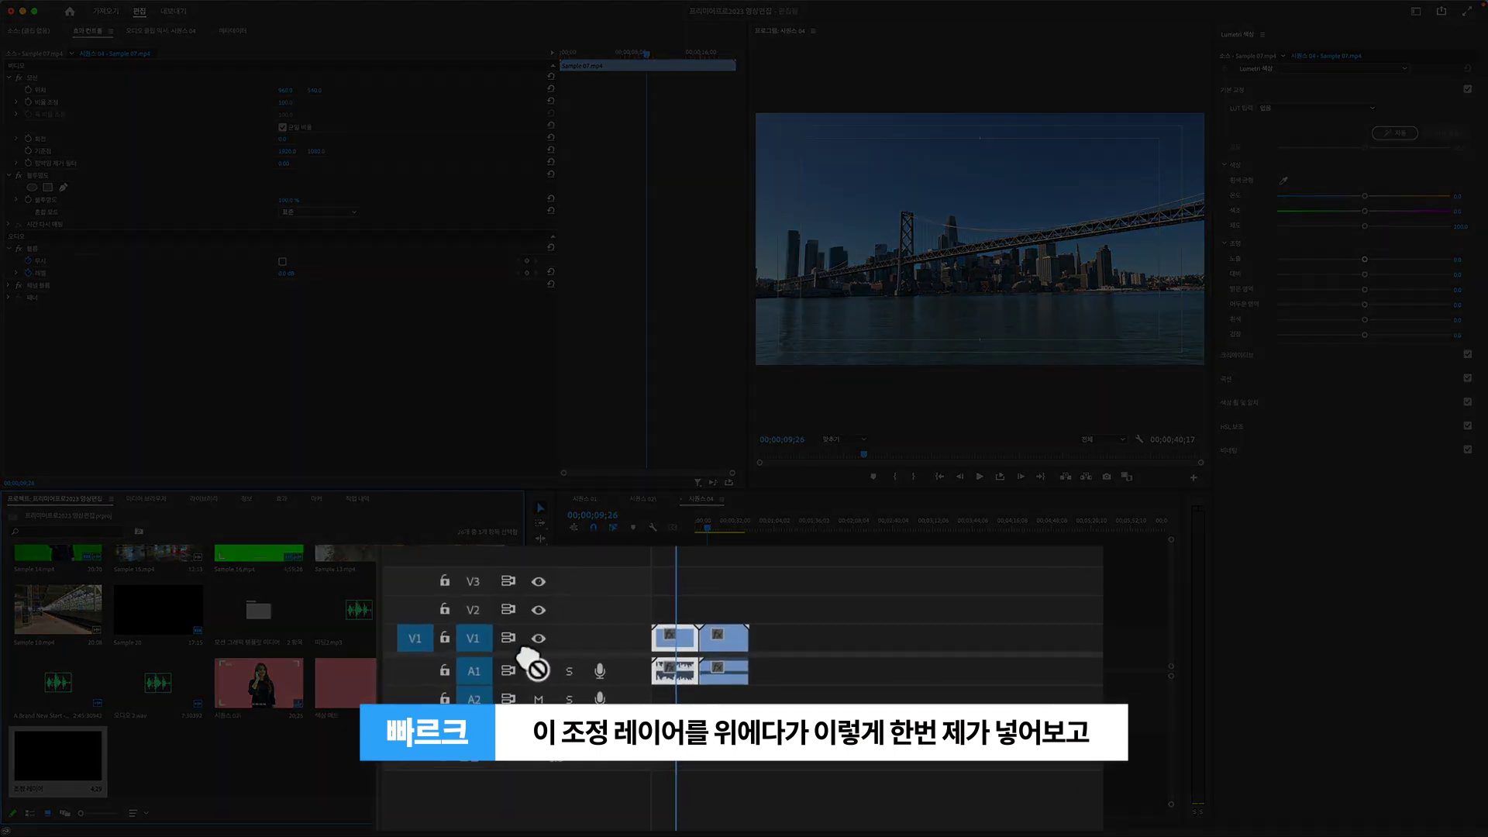
{"action": "left_click_drag", "start_coordinate": [207, 764], "coordinate": [698, 636]}
{"action": "left_click_drag", "start_coordinate": [654, 579], "coordinate": [733, 568]}
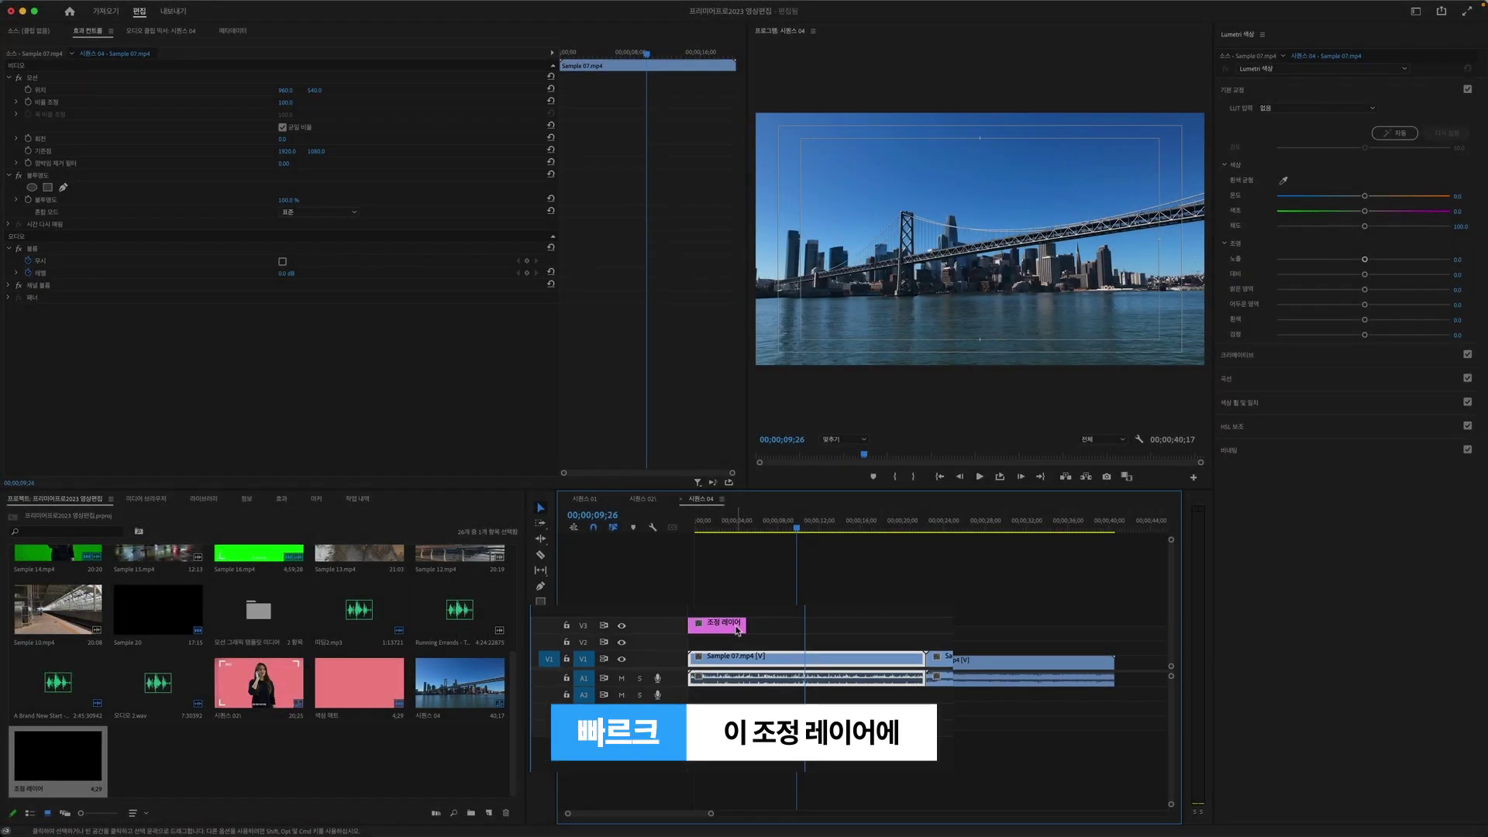
{"action": "left_click_drag", "start_coordinate": [738, 630], "coordinate": [1108, 640]}
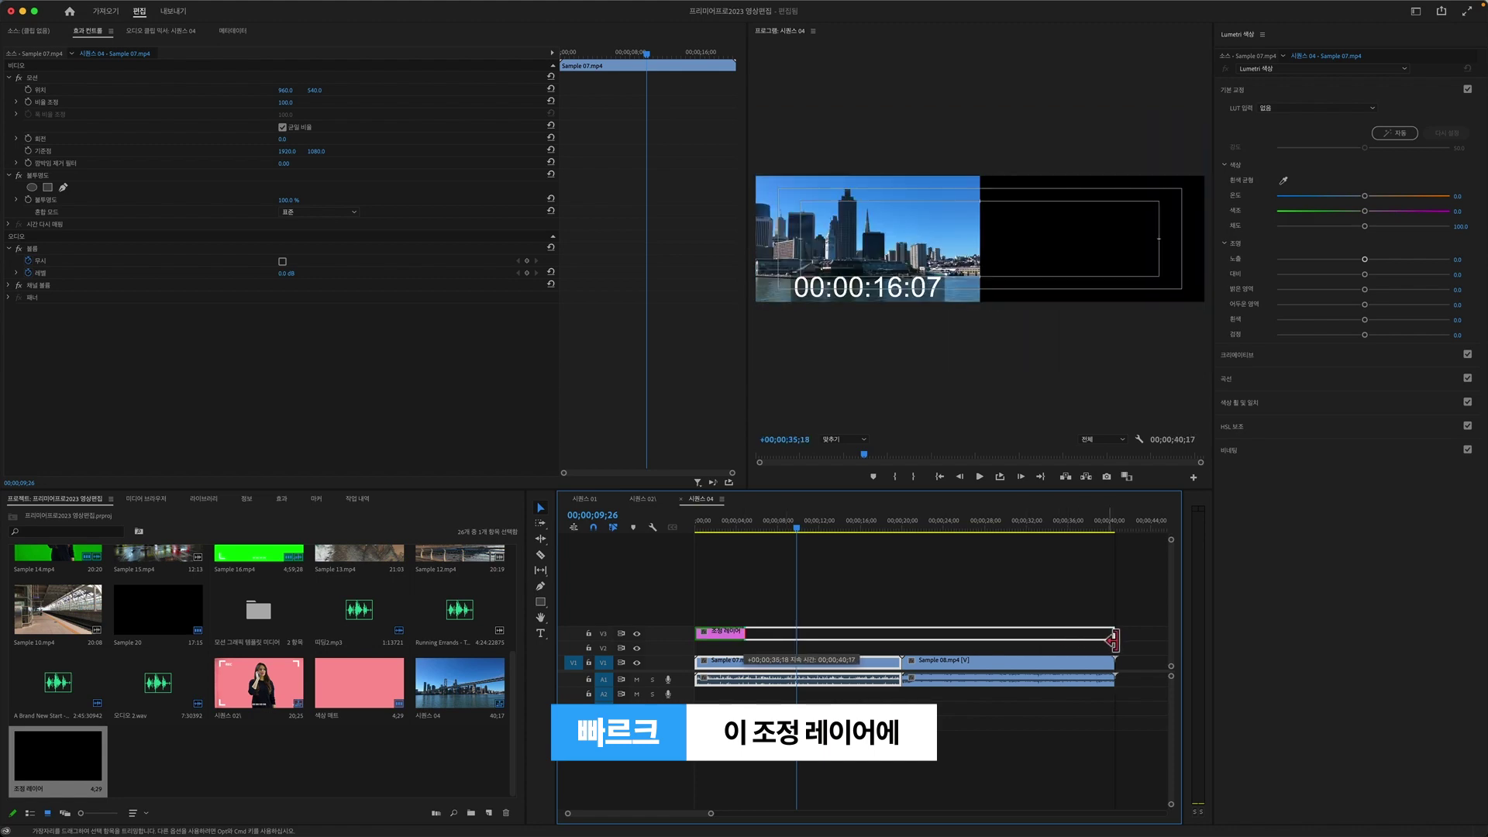
{"action": "left_click_drag", "start_coordinate": [1109, 640], "coordinate": [1114, 640]}
{"action": "left_click", "coordinate": [936, 635]}
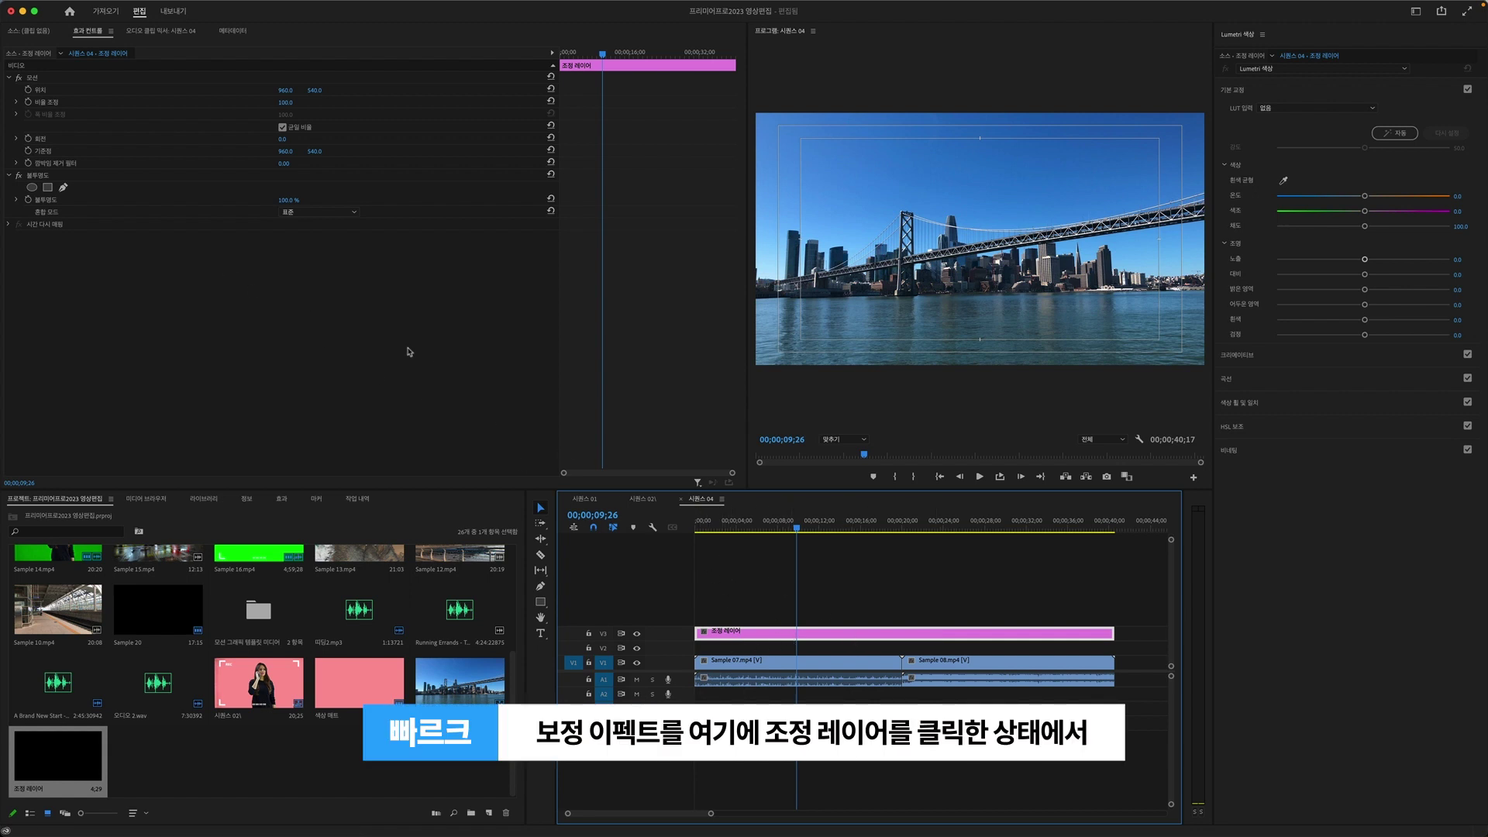
Paste the copied Lumetri Color effect onto the adjustment layer
{"action": "right_click", "coordinate": [133, 258]}
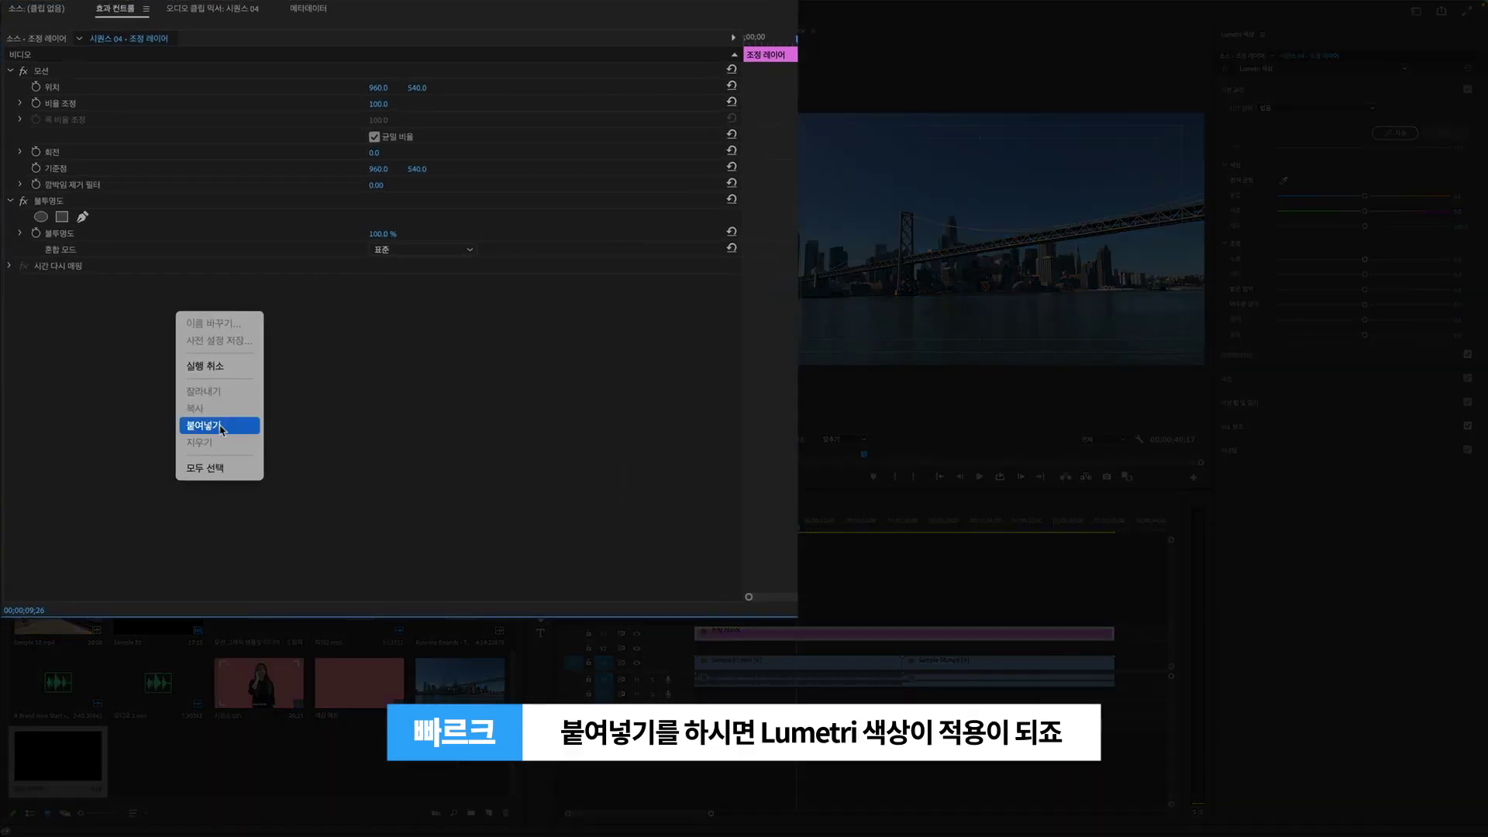
{"action": "left_click", "coordinate": [168, 347]}
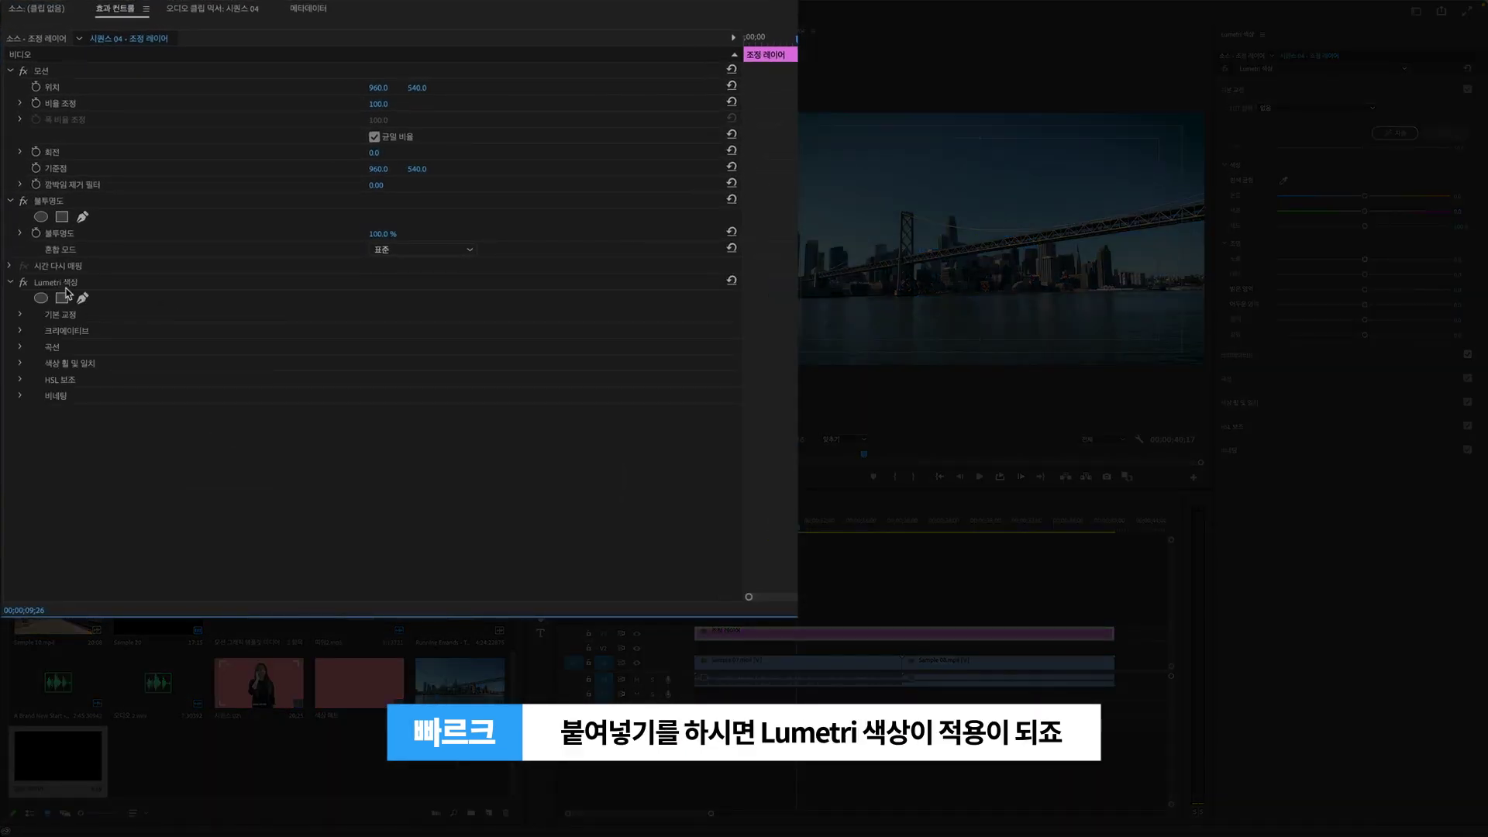
{"action": "left_click", "coordinate": [65, 287]}
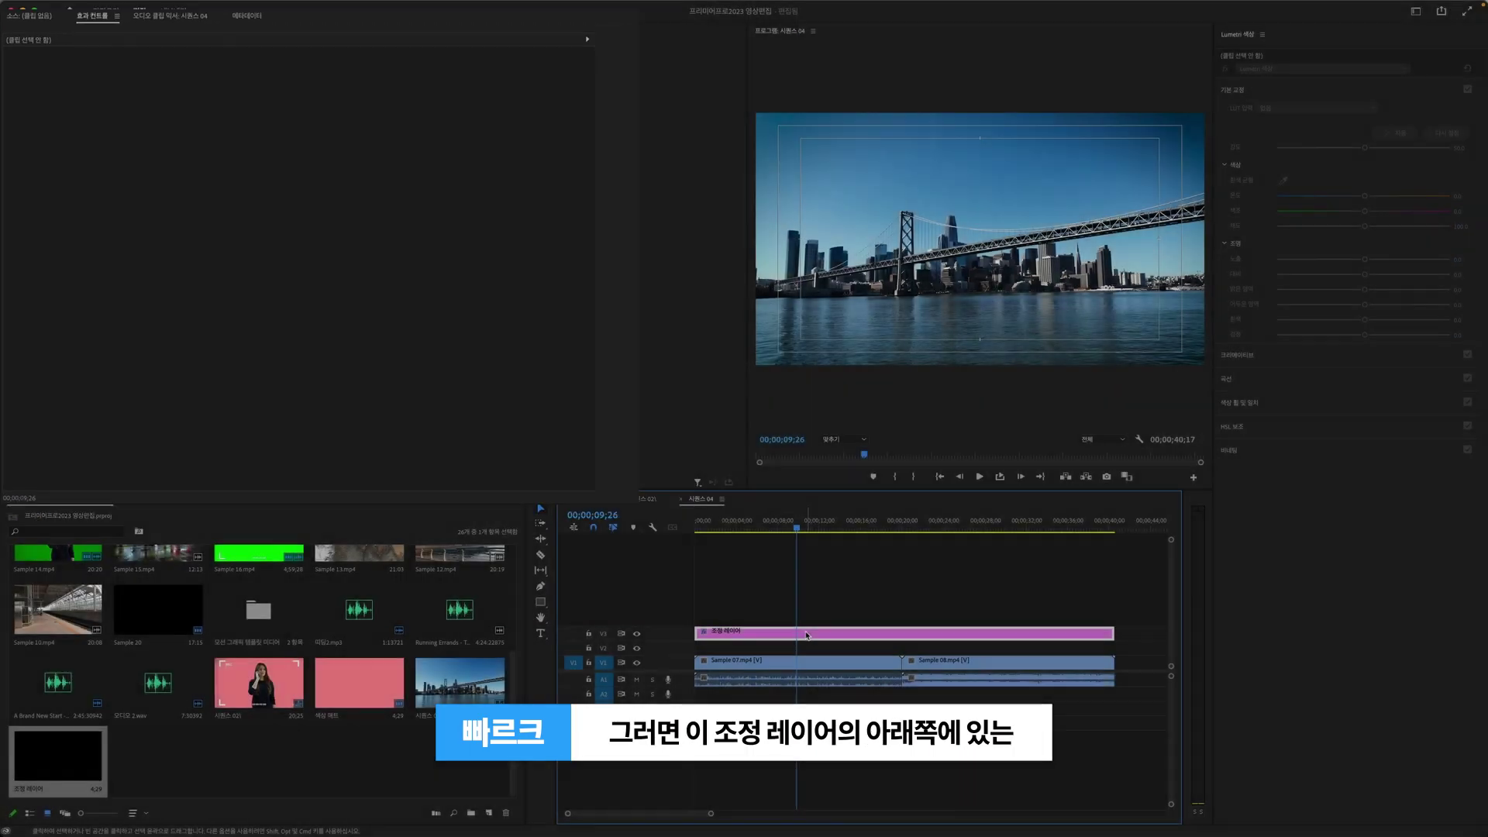
Scrub between Sample 07 and Sample 08 (around 14;29–24;04) to check the grade on both clips
{"action": "left_click", "coordinate": [807, 664]}
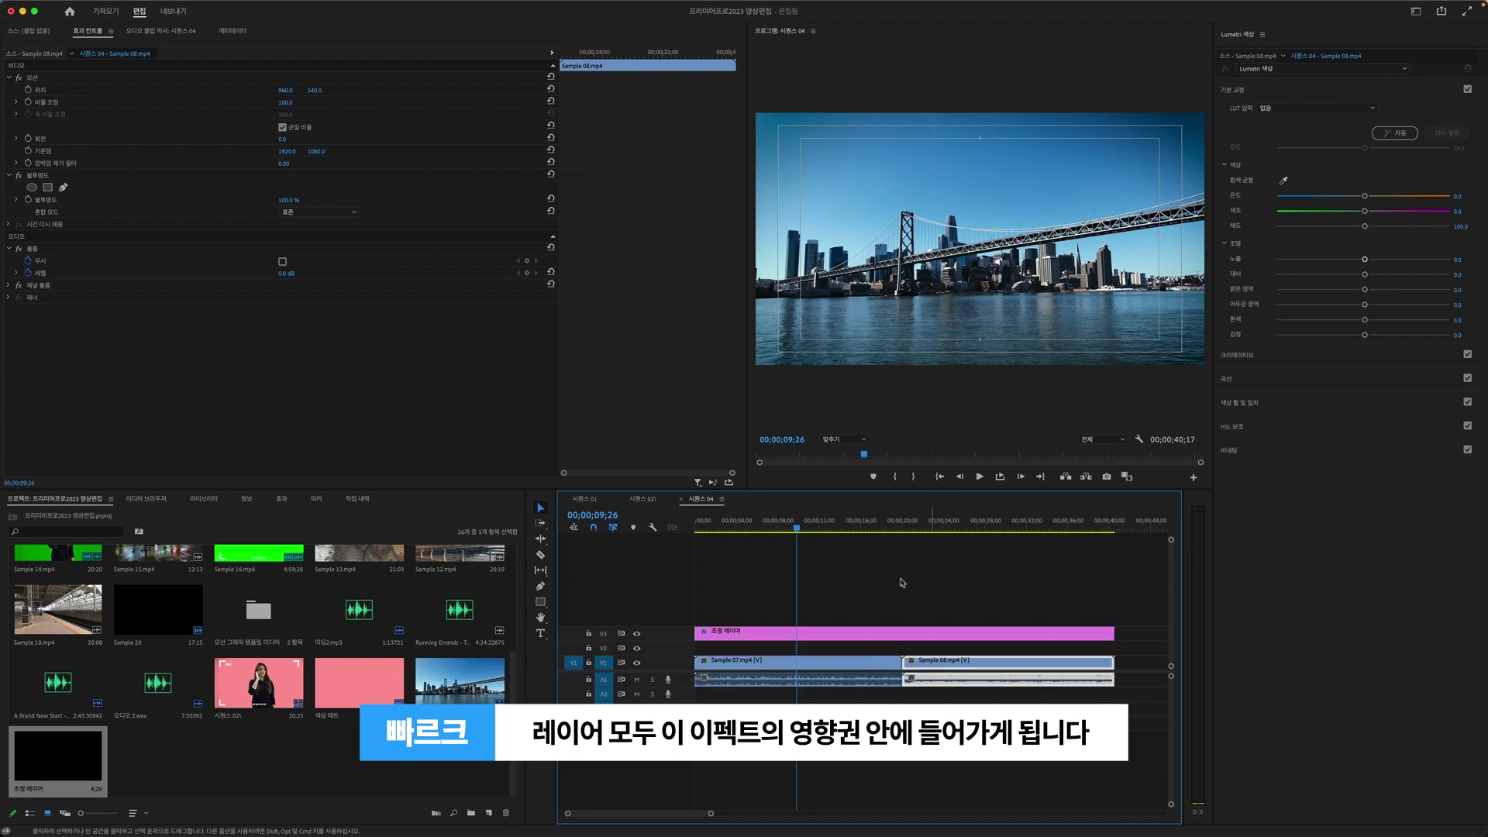
{"action": "left_click", "coordinate": [872, 529]}
{"action": "left_click", "coordinate": [944, 530]}
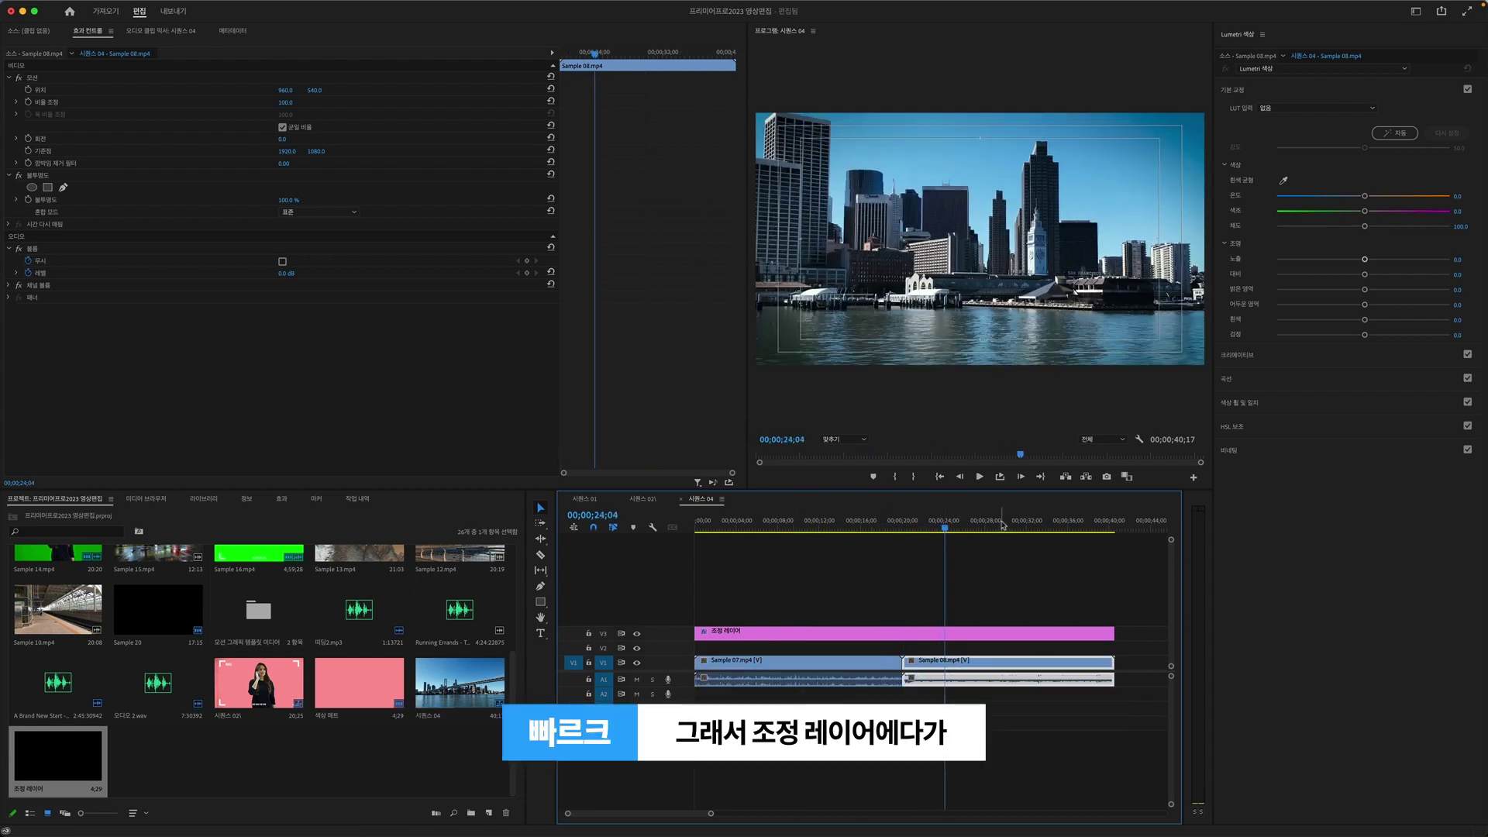
{"action": "left_click", "coordinate": [953, 634]}
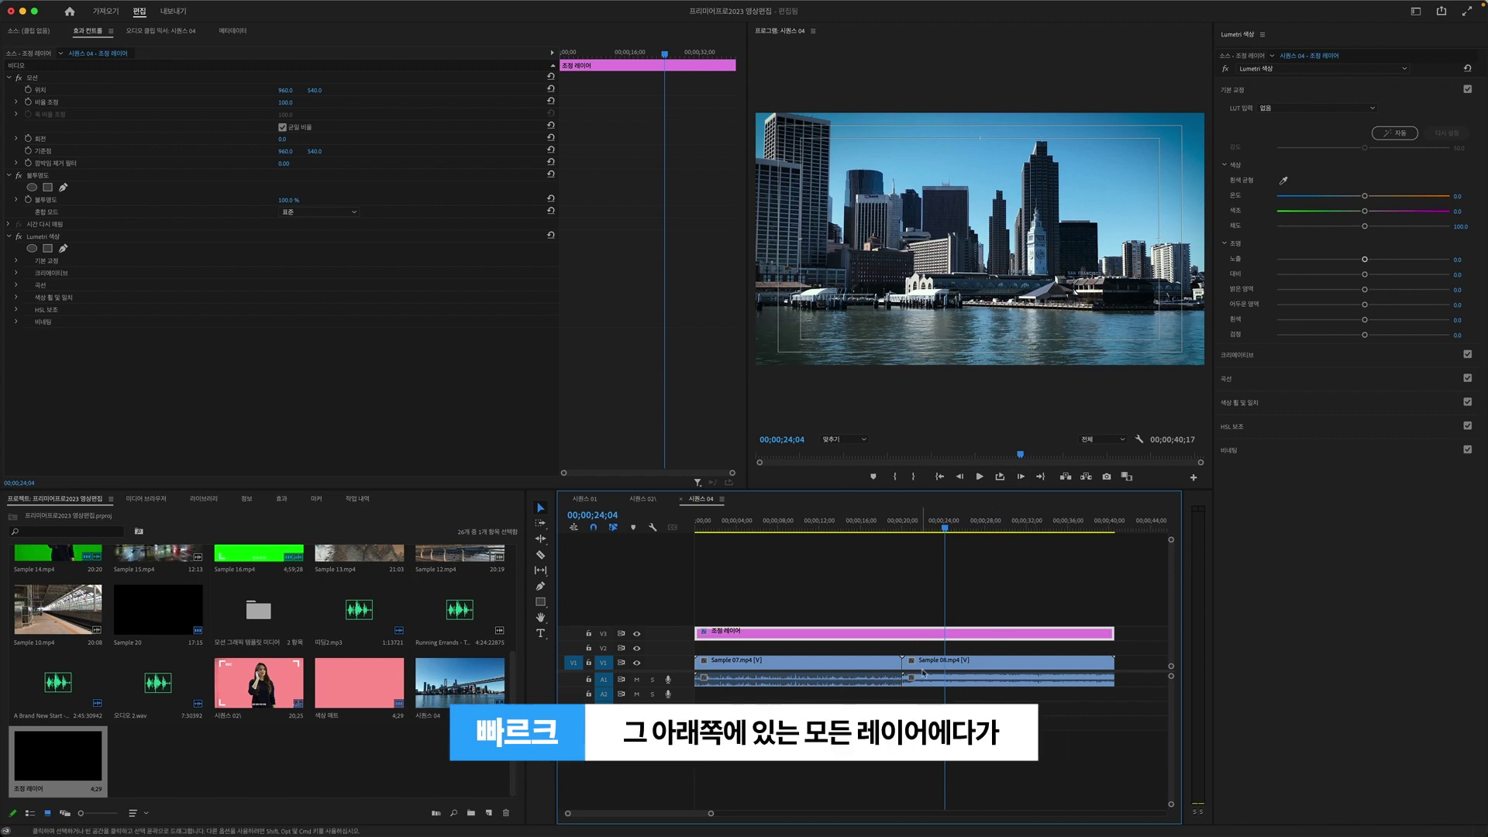
{"action": "left_click", "coordinate": [874, 520]}
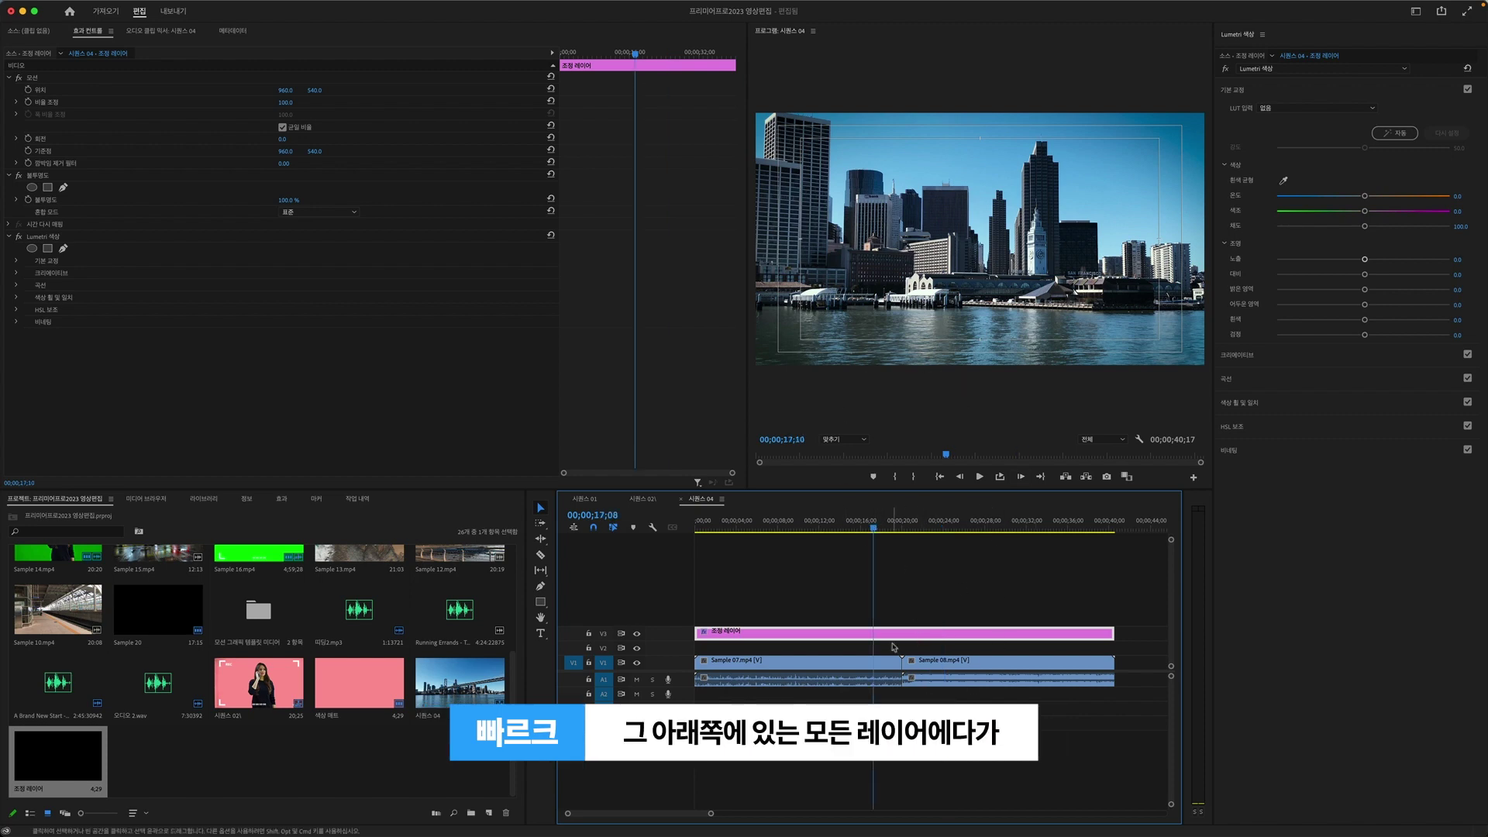
{"action": "left_click", "coordinate": [958, 664]}
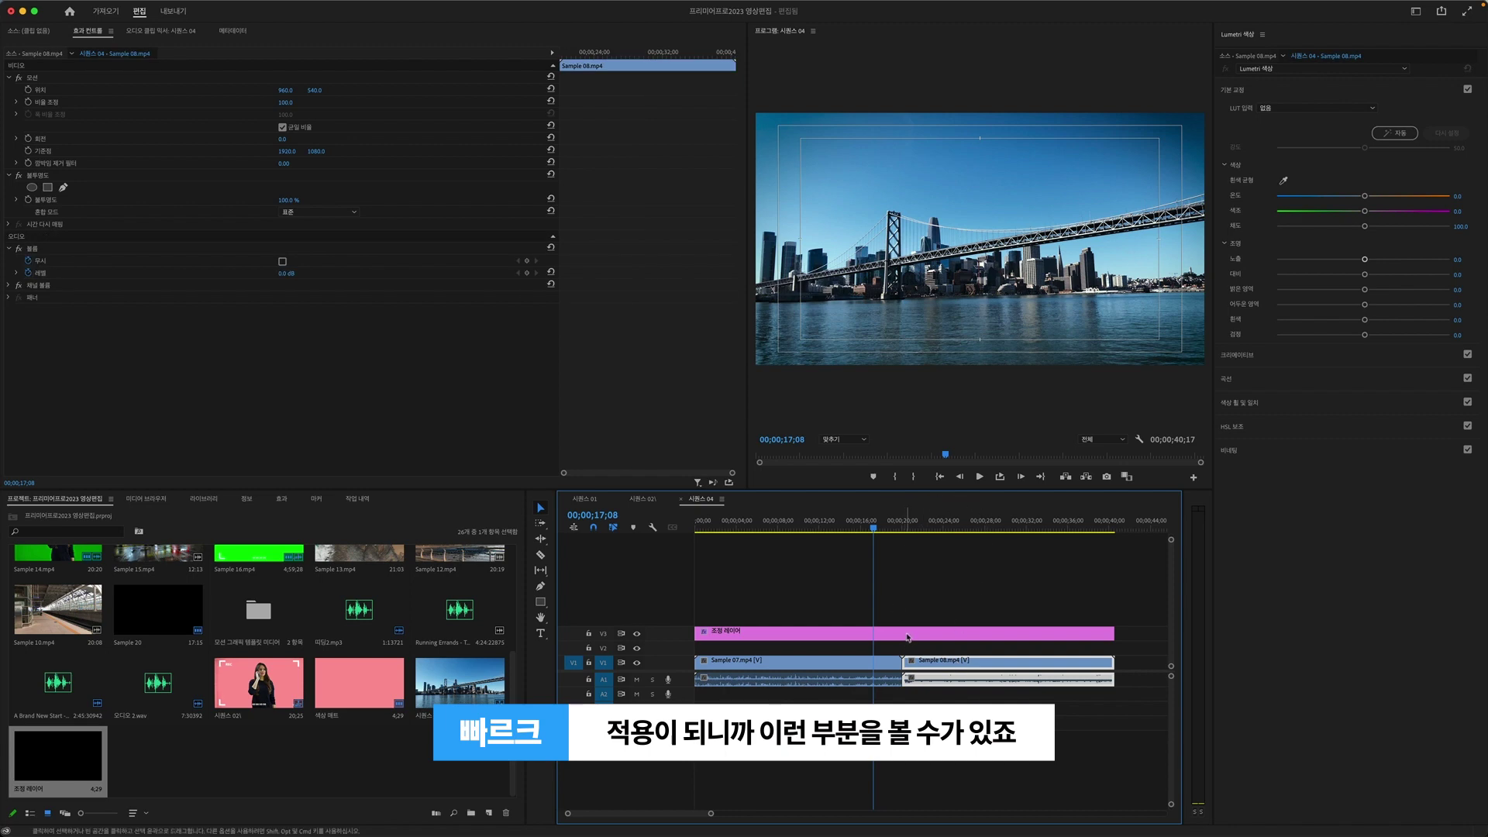
{"action": "left_click", "coordinate": [850, 521]}
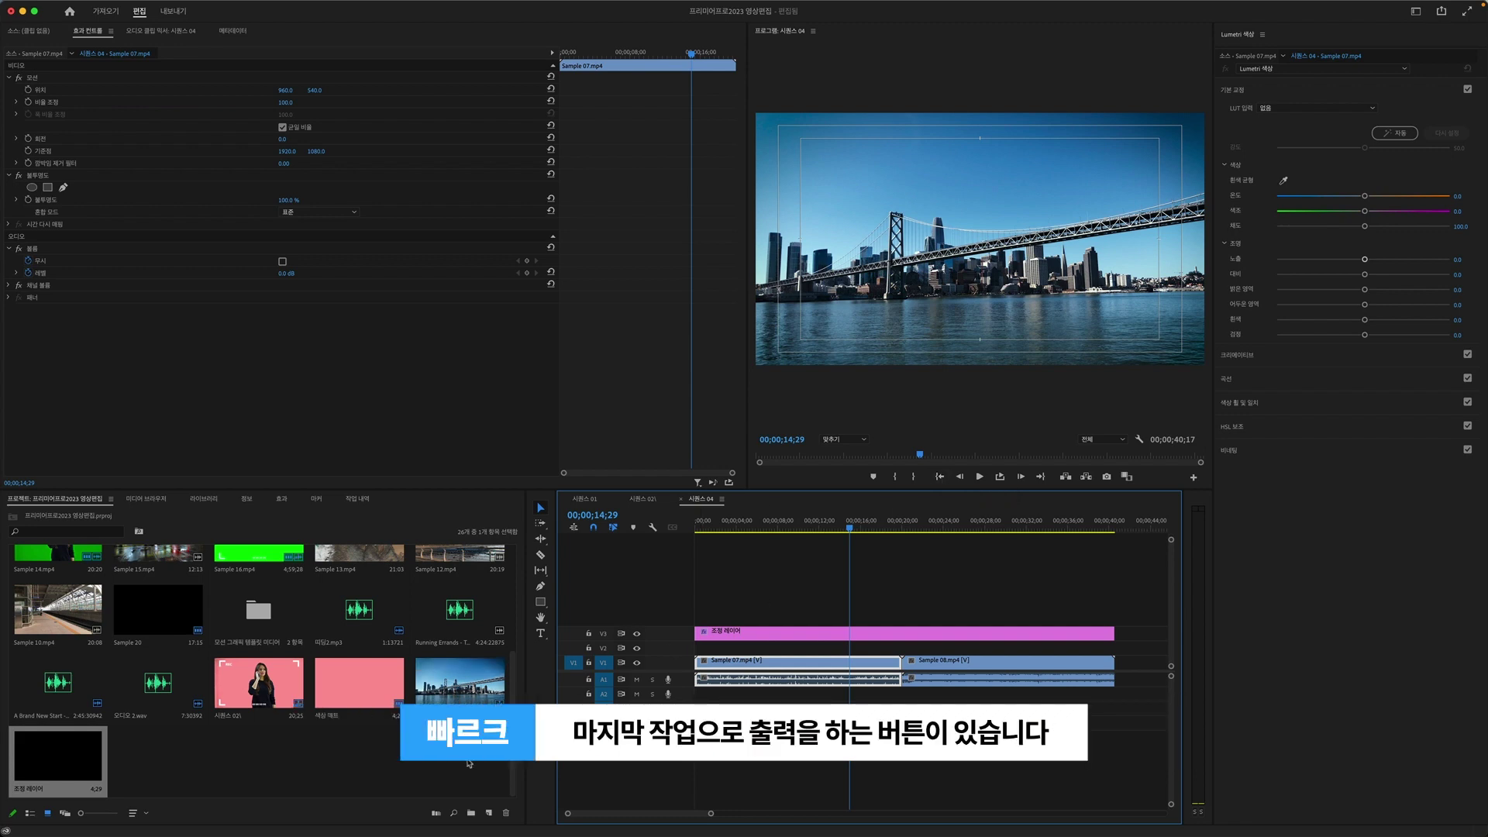
Export 시퀀스 04 to MP4 with the Match Source - Adaptive High Bitrate preset in H.264
{"action": "left_click", "coordinate": [468, 763]}
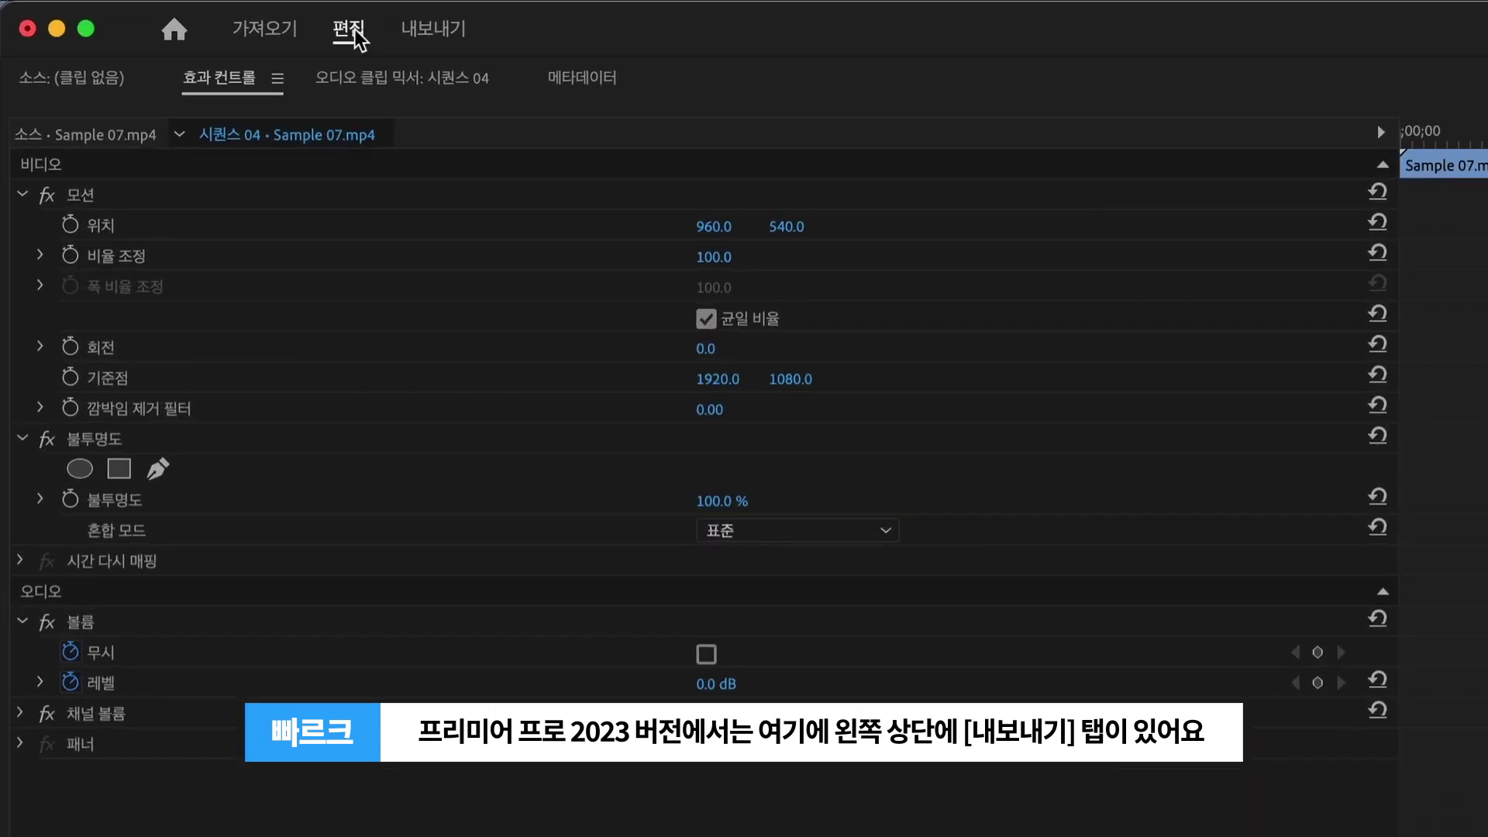
{"action": "left_click", "coordinate": [458, 34]}
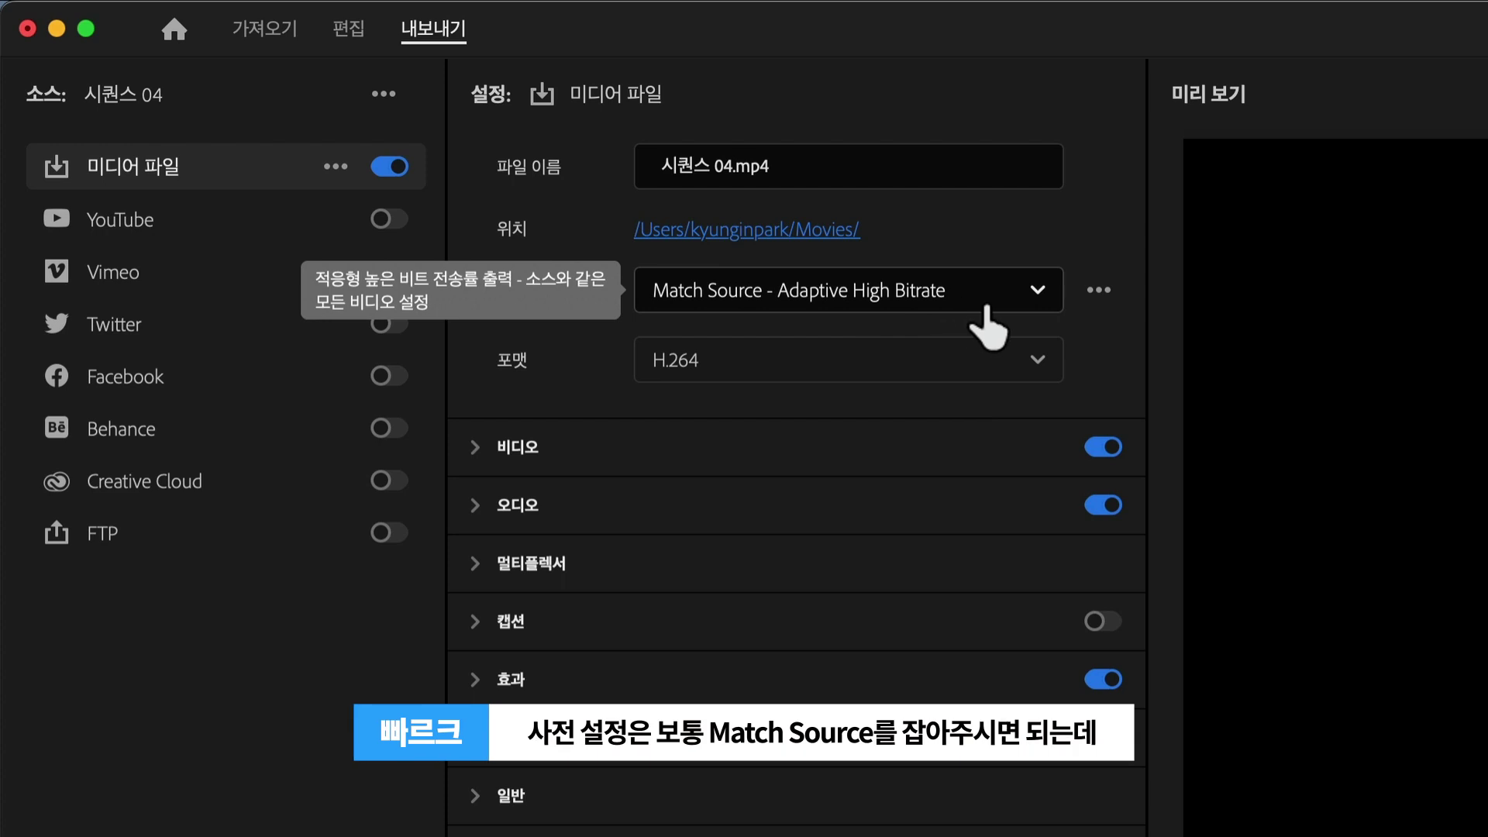
{"action": "left_click", "coordinate": [813, 298]}
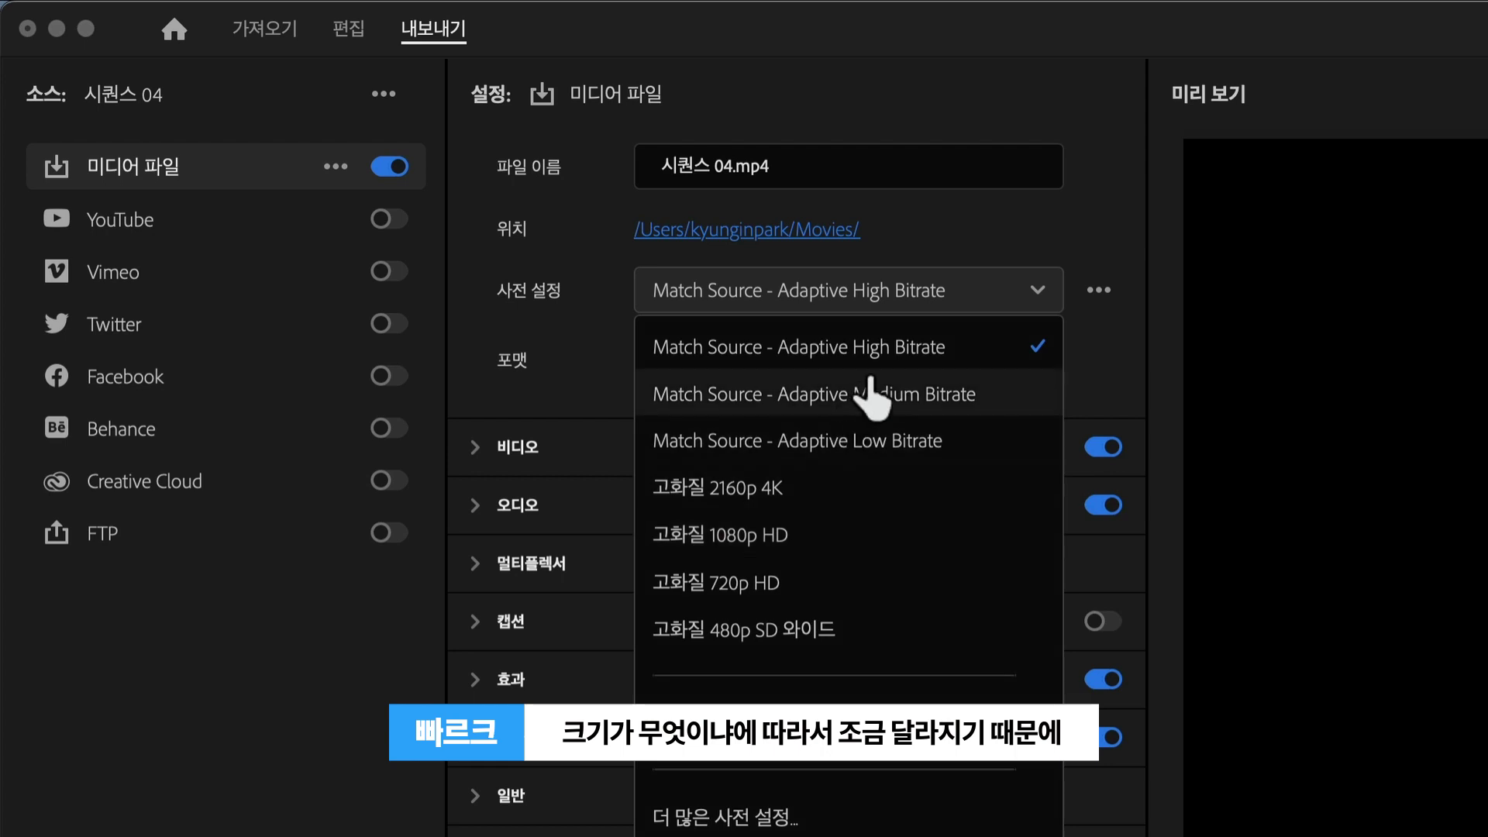
{"action": "left_click", "coordinate": [945, 359]}
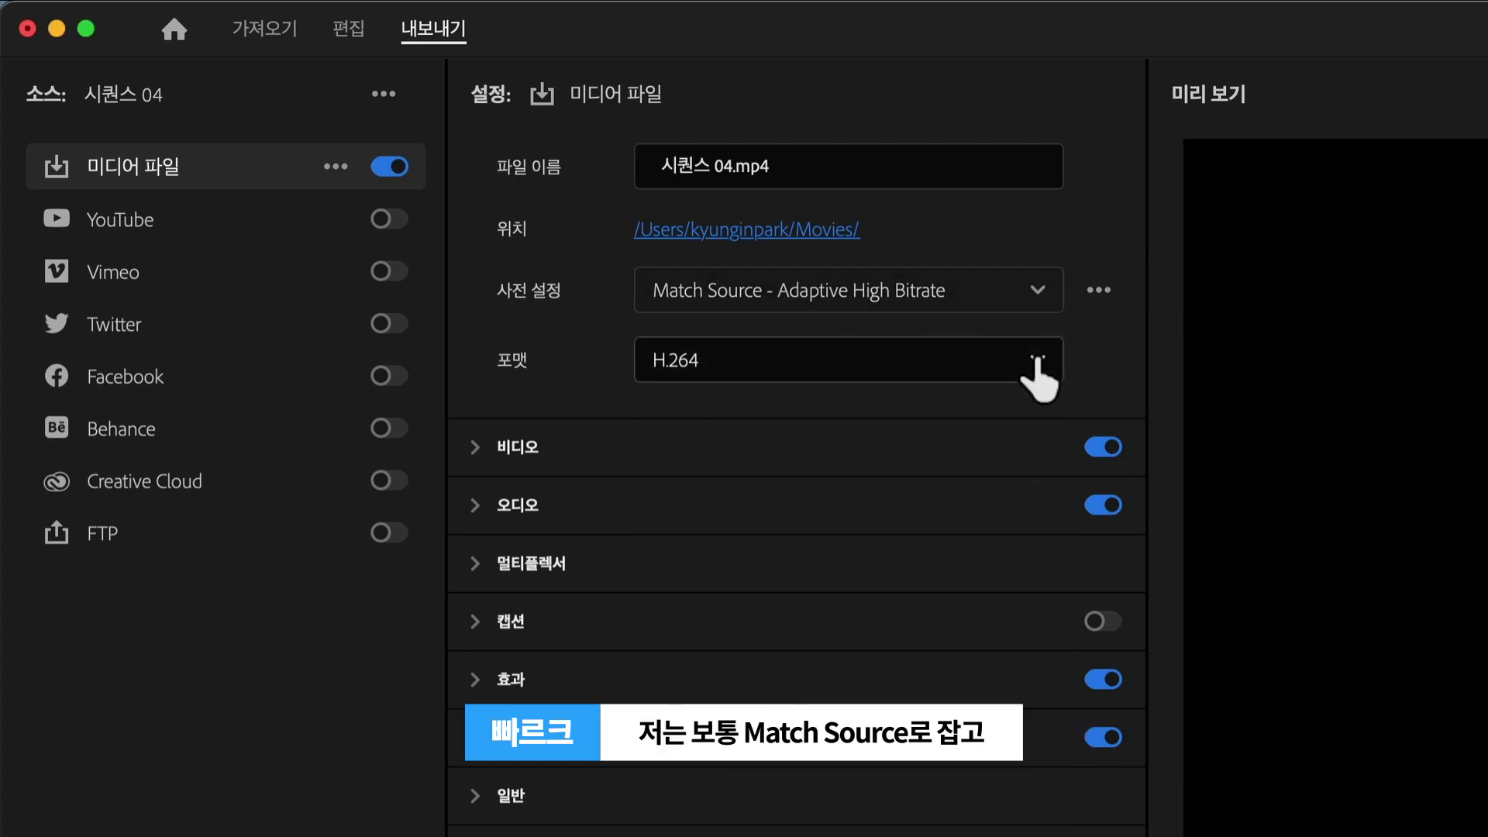
{"action": "left_click", "coordinate": [1036, 361]}
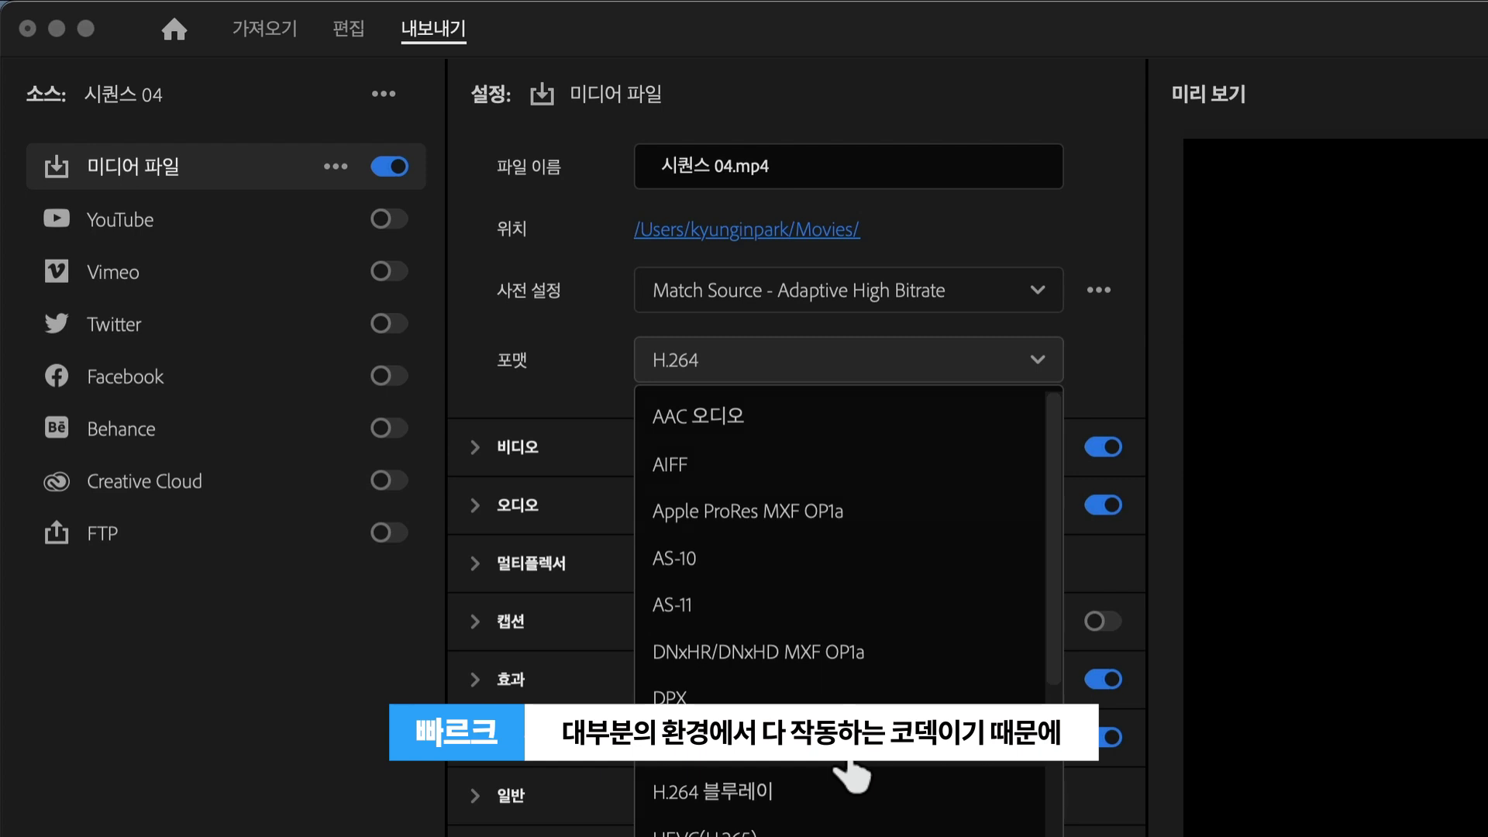
{"action": "left_click", "coordinate": [727, 763]}
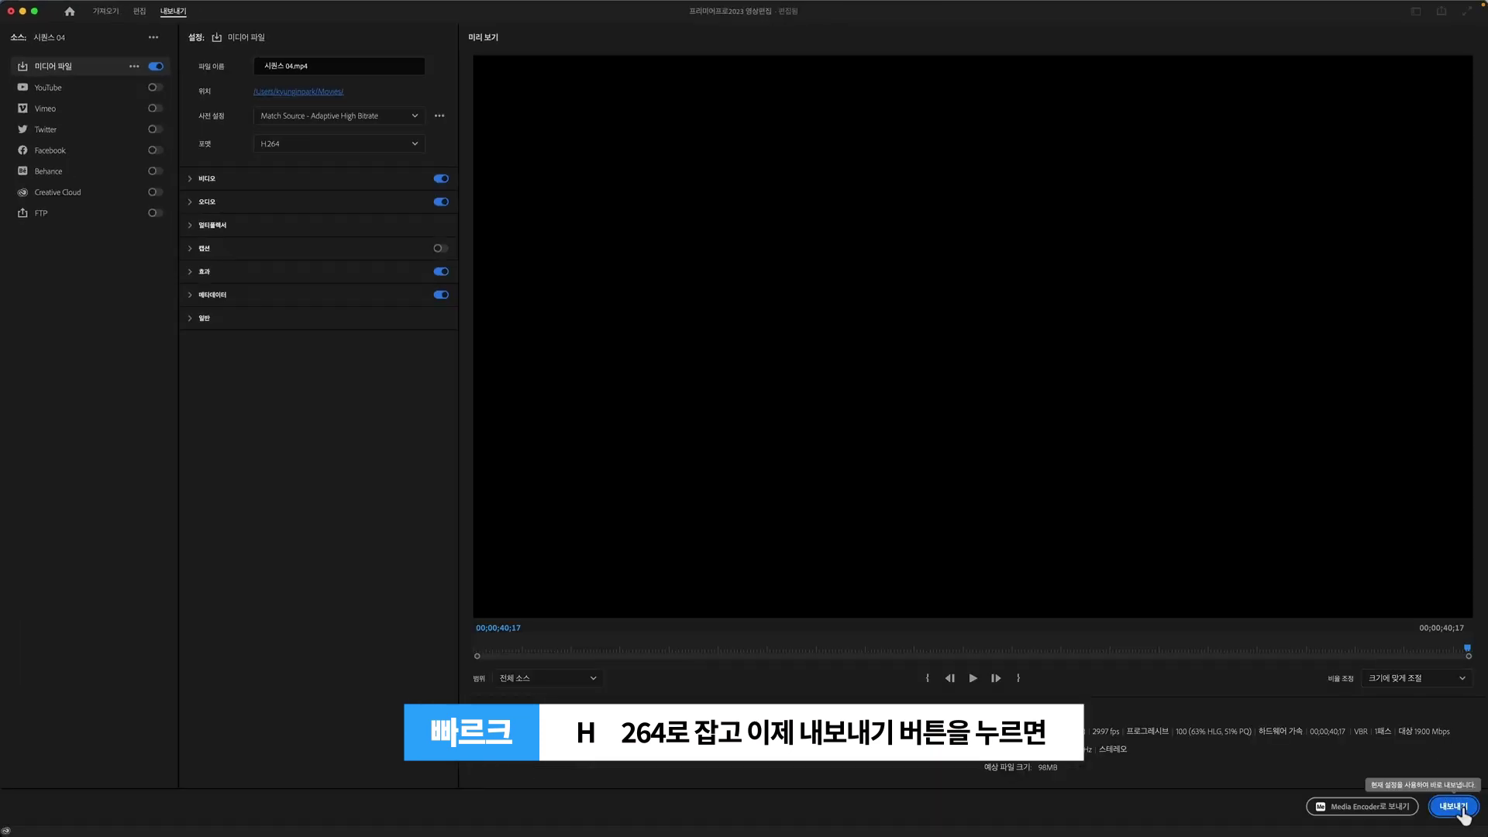
{"action": "left_click", "coordinate": [1455, 807]}
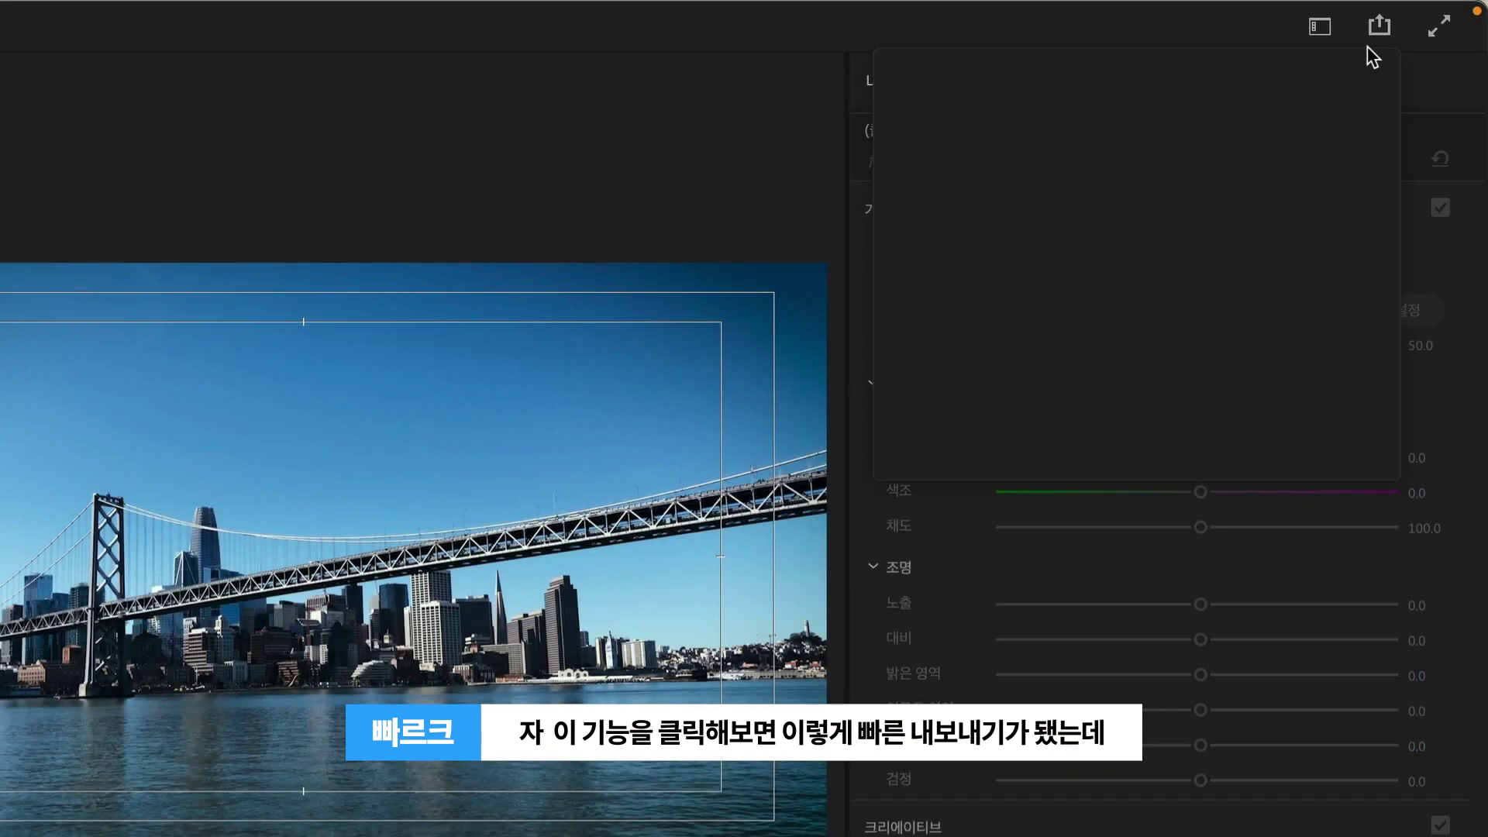
Quick-export to 시퀀스 04_1.mp4 in Movies using the Match Source - Adaptive High Bitrate preset
{"action": "left_click", "coordinate": [1377, 29]}
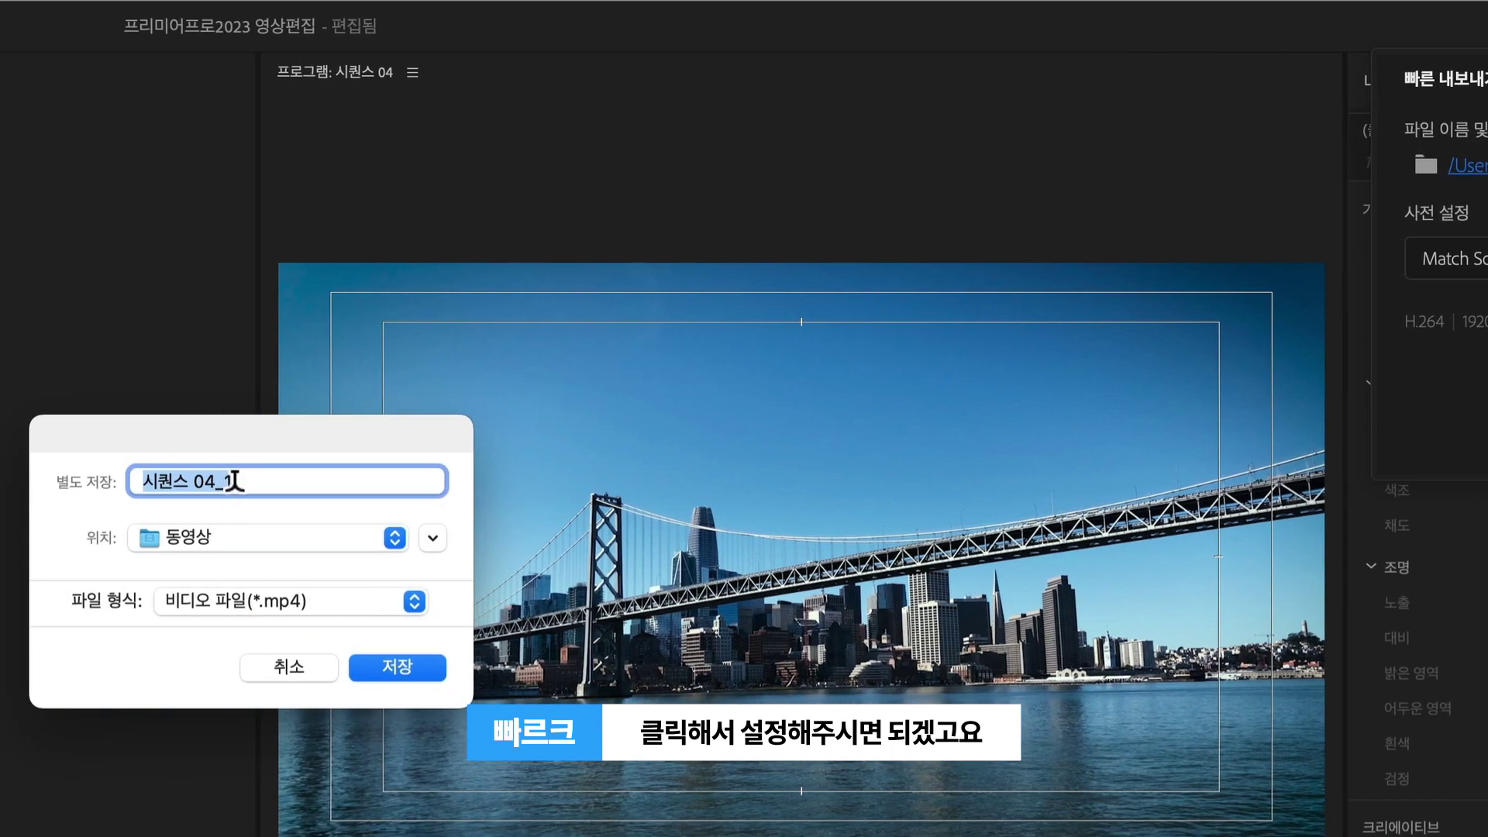
{"action": "left_click", "coordinate": [252, 484]}
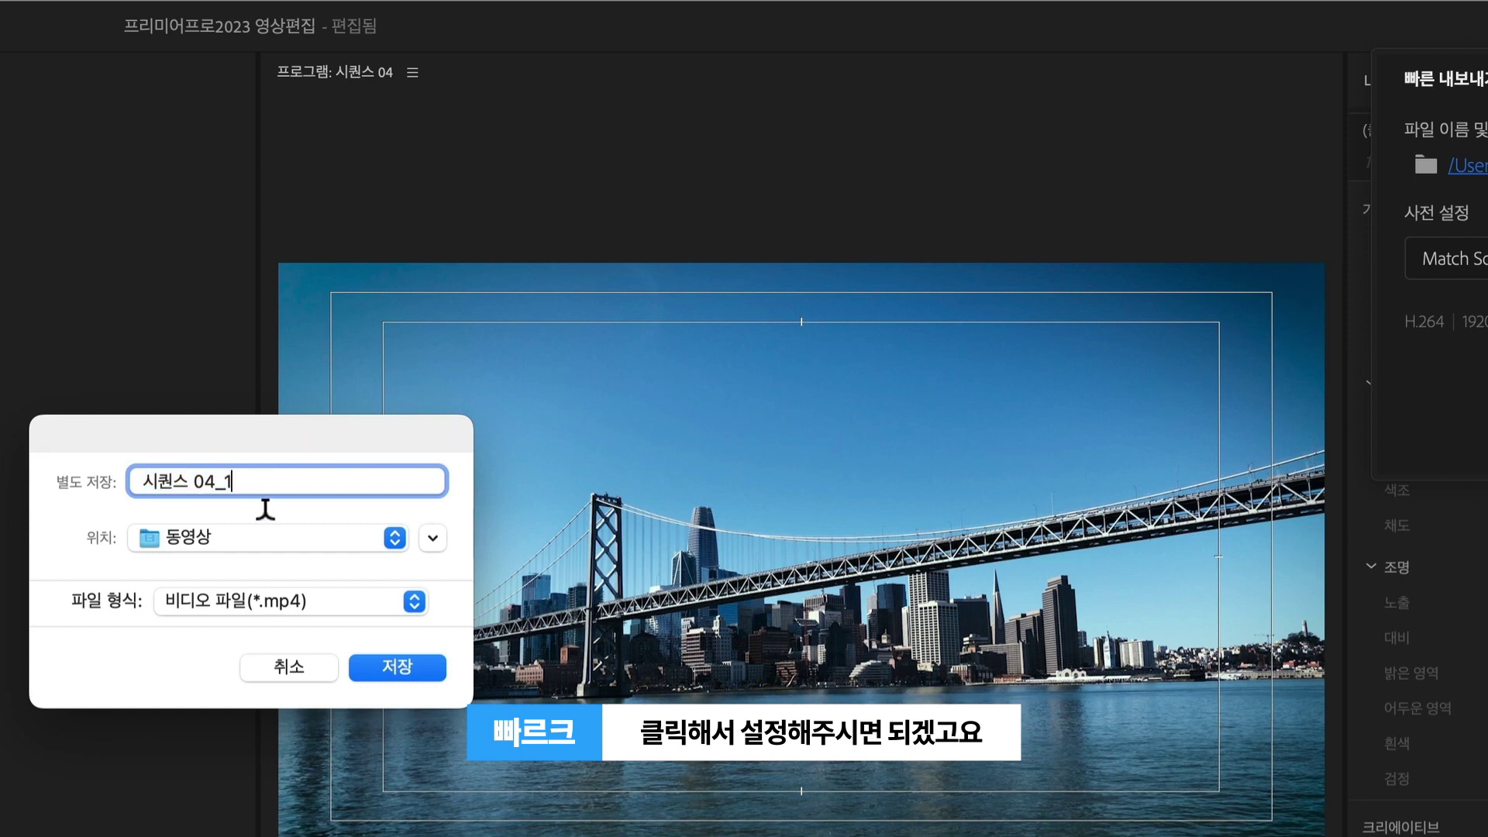
{"action": "left_click", "coordinate": [364, 667]}
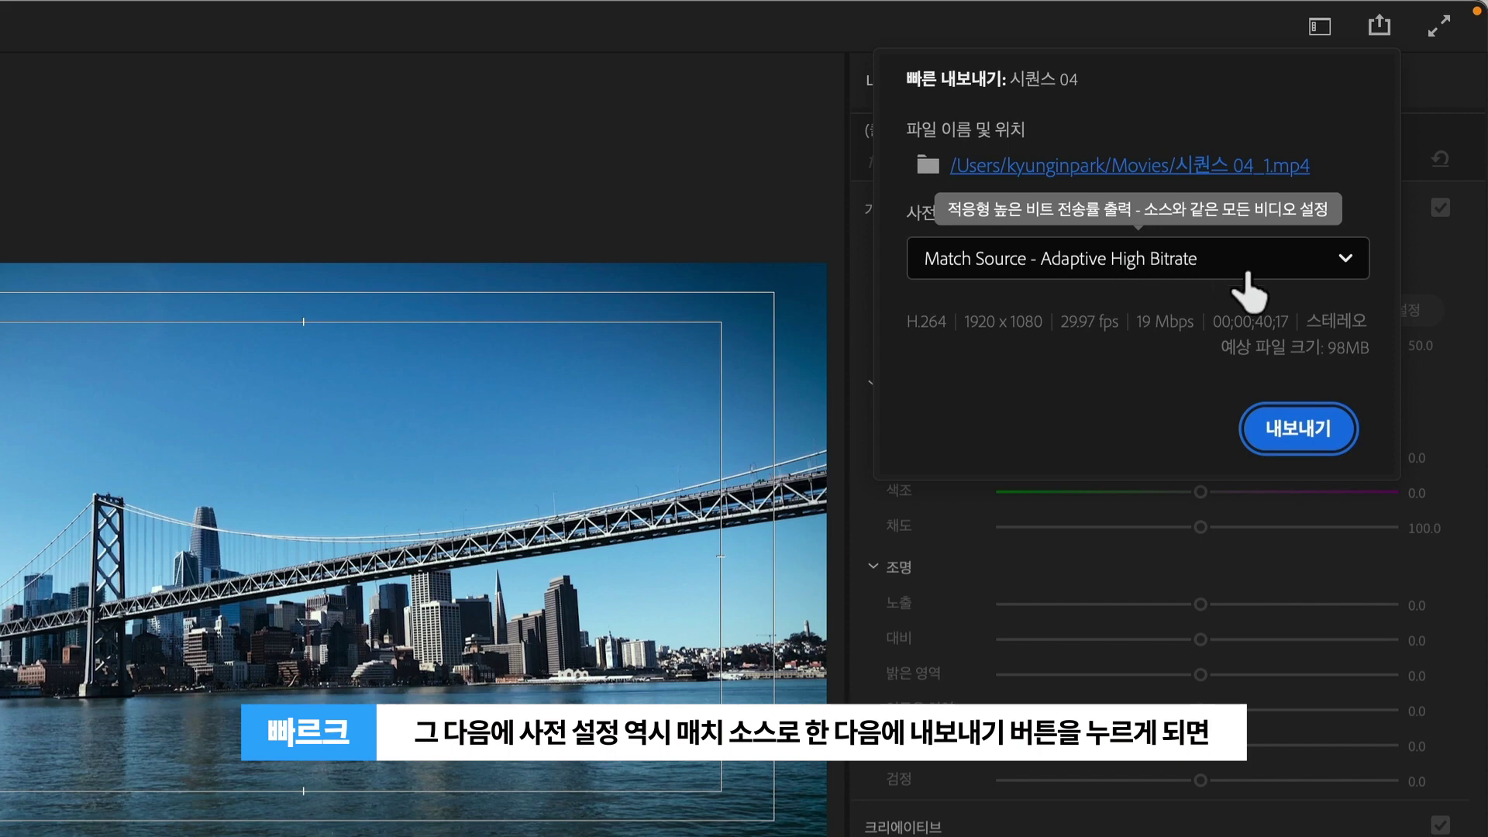
{"action": "left_click", "coordinate": [1327, 429]}
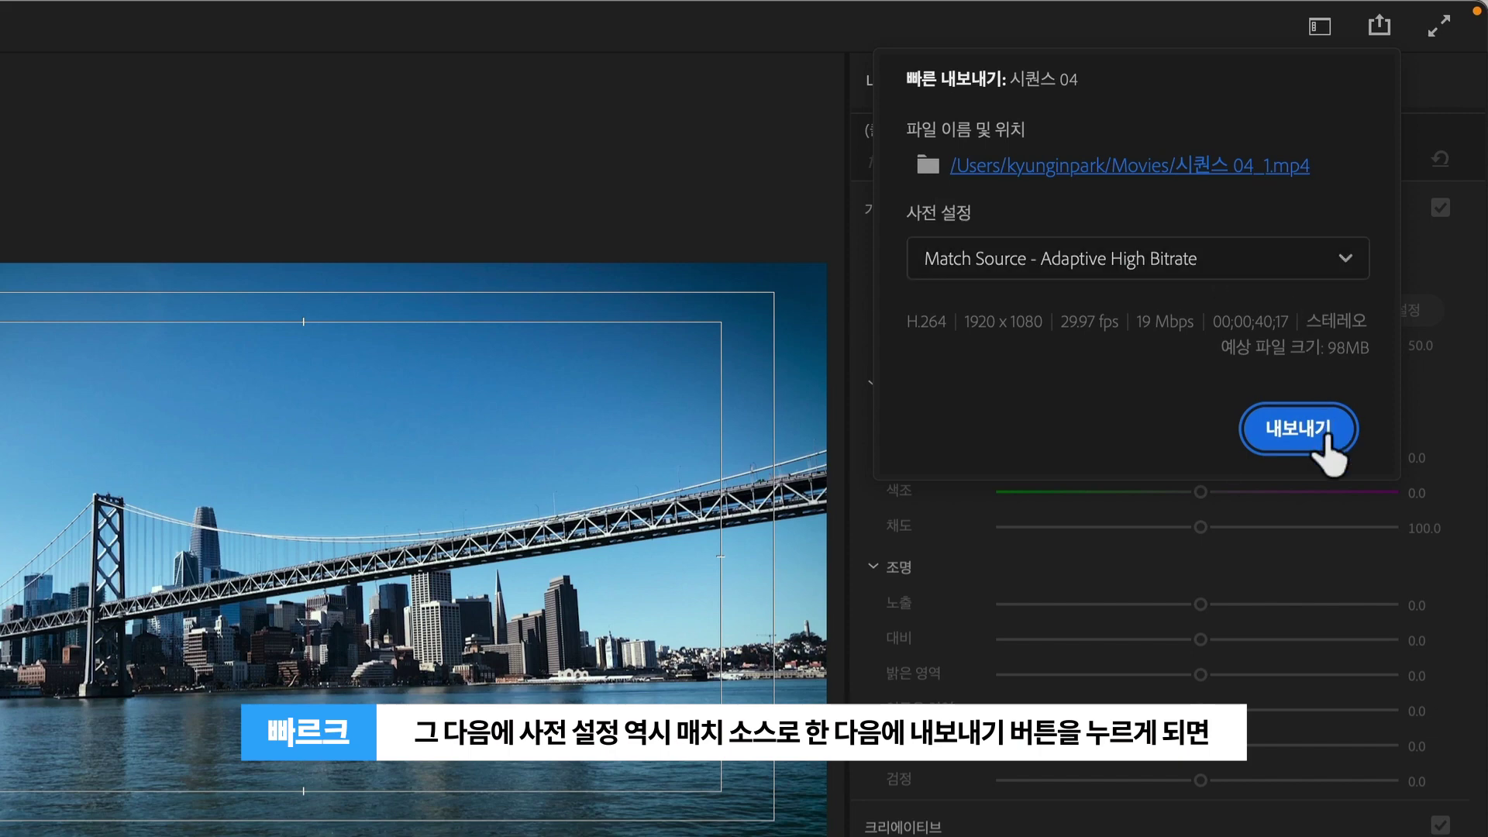